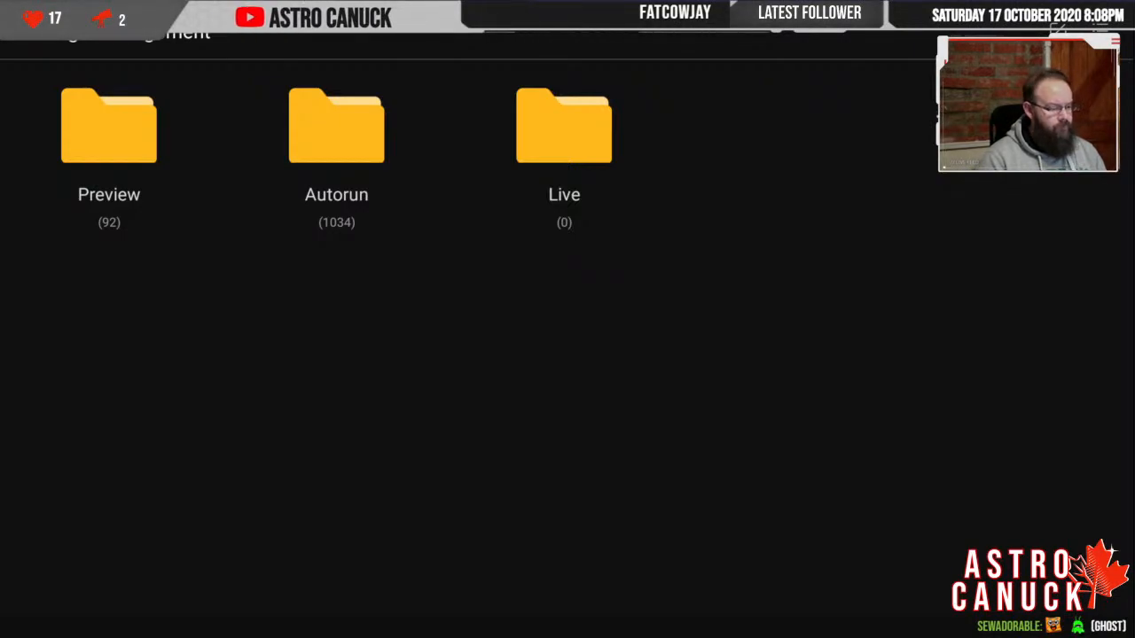
# - View light frame 0024 from the CaveNebula2 folder under Autorun's Light images, and return to the Light folder
pyautogui.click(336, 127)
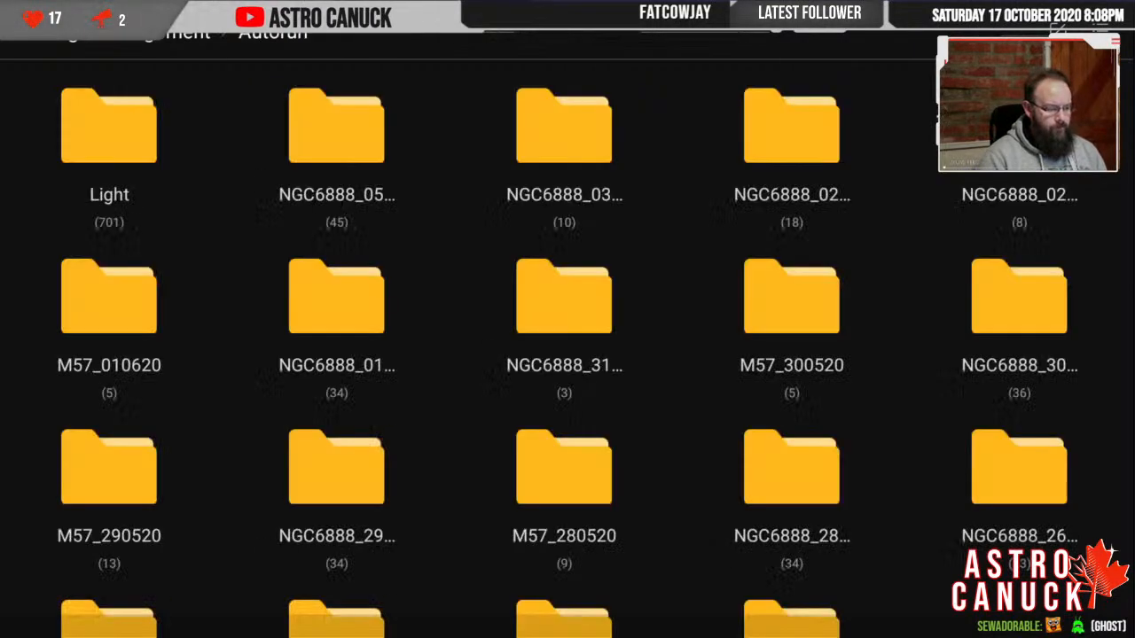
pyautogui.click(109, 127)
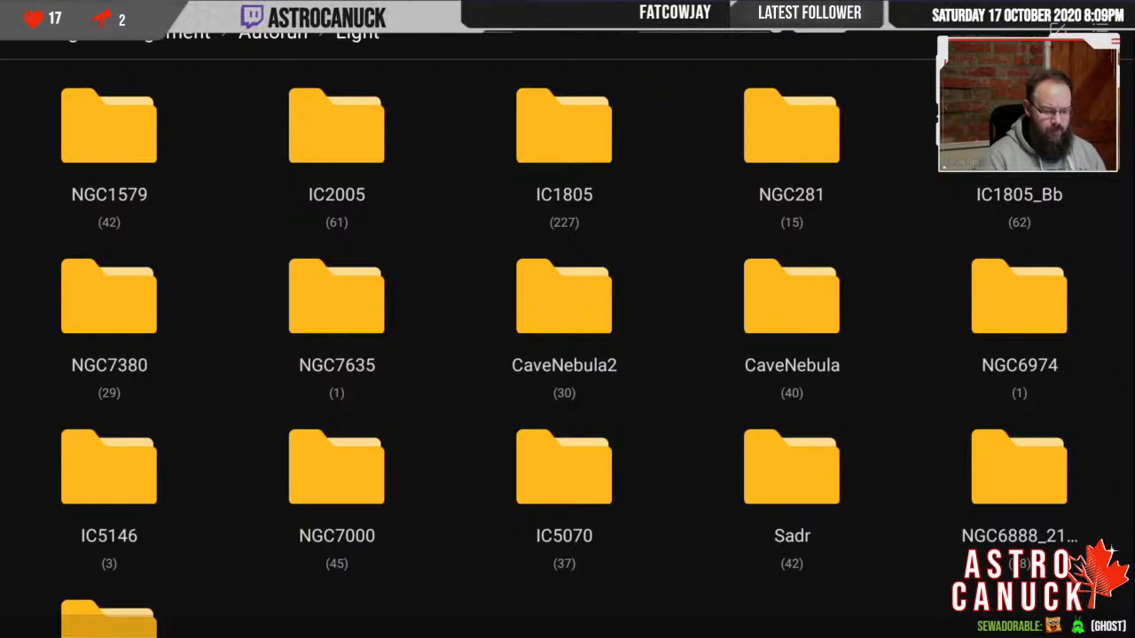
pyautogui.click(564, 298)
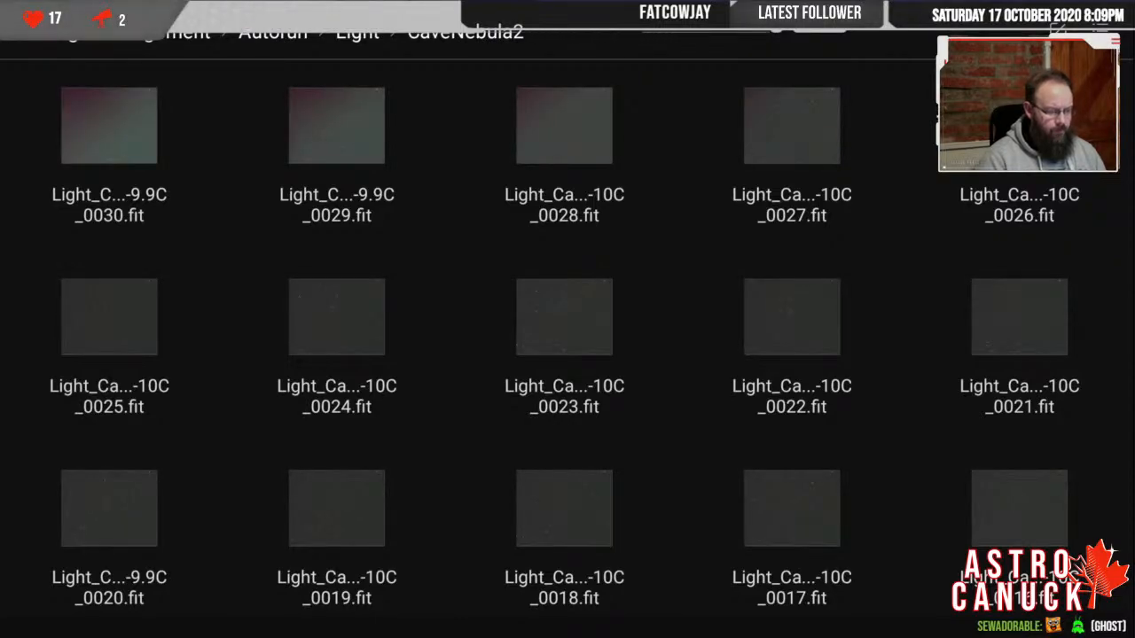
pyautogui.click(337, 317)
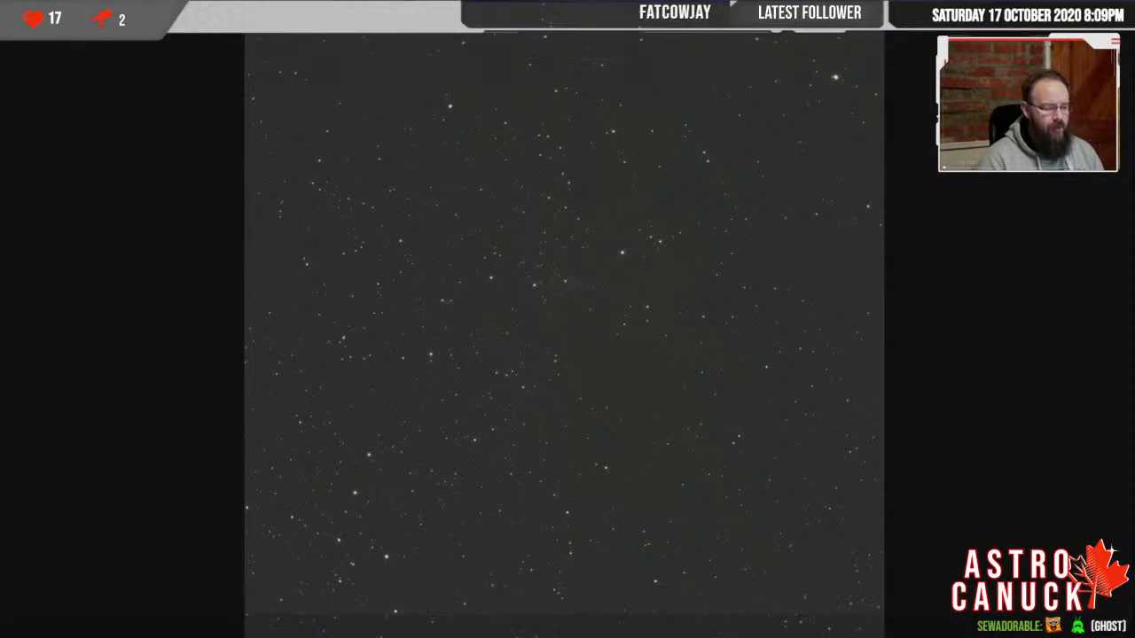
pyautogui.doubleClick(565, 298)
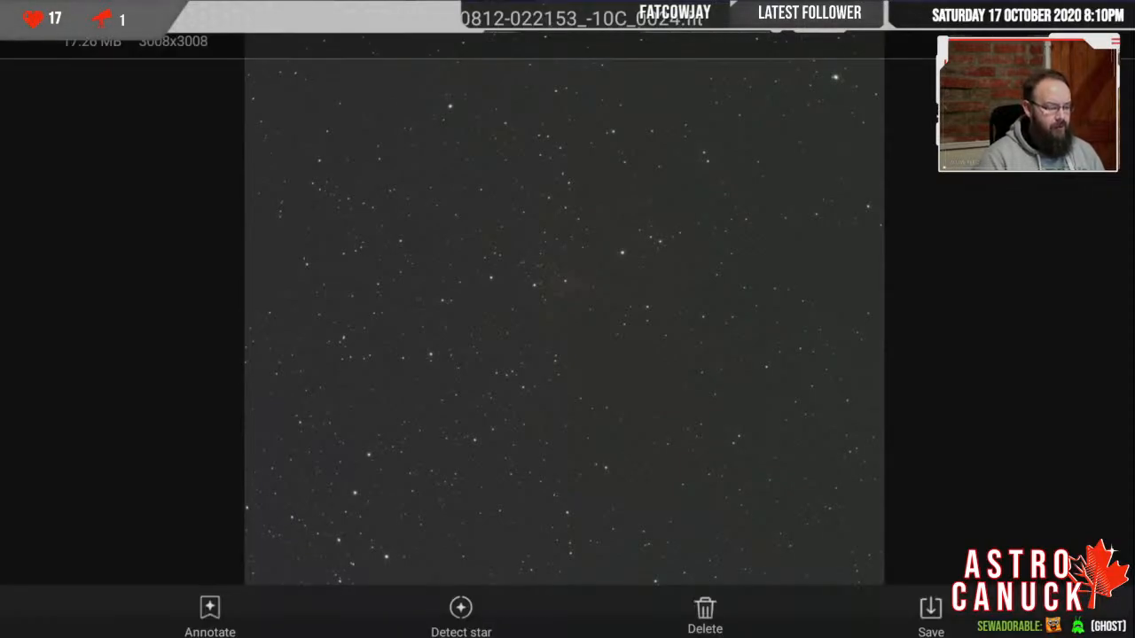
pyautogui.press('Escape')
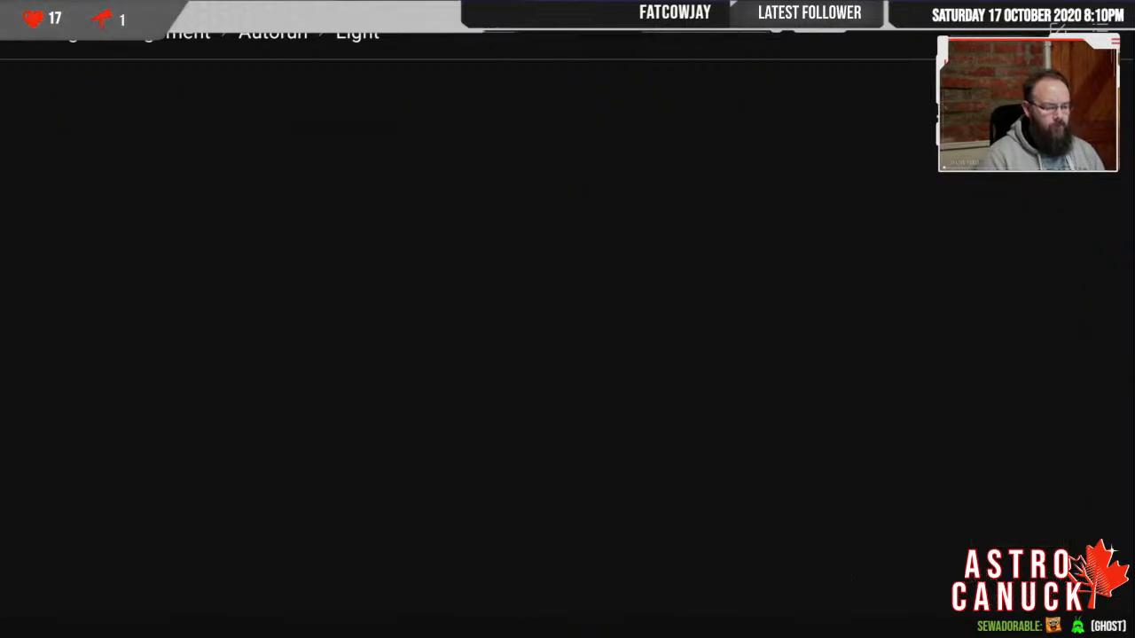
pyautogui.hotkey('alt', 'Left')
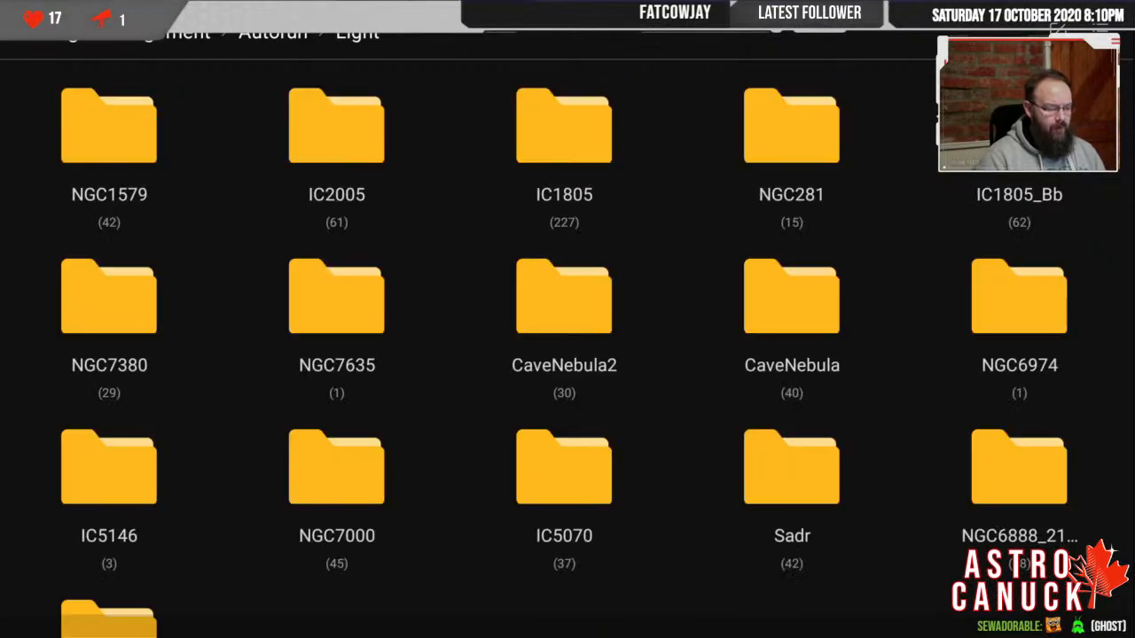
# - Browse the CaveNebula2 frames down to 0001 and open light frame 0008 for a brief look
pyautogui.click(564, 298)
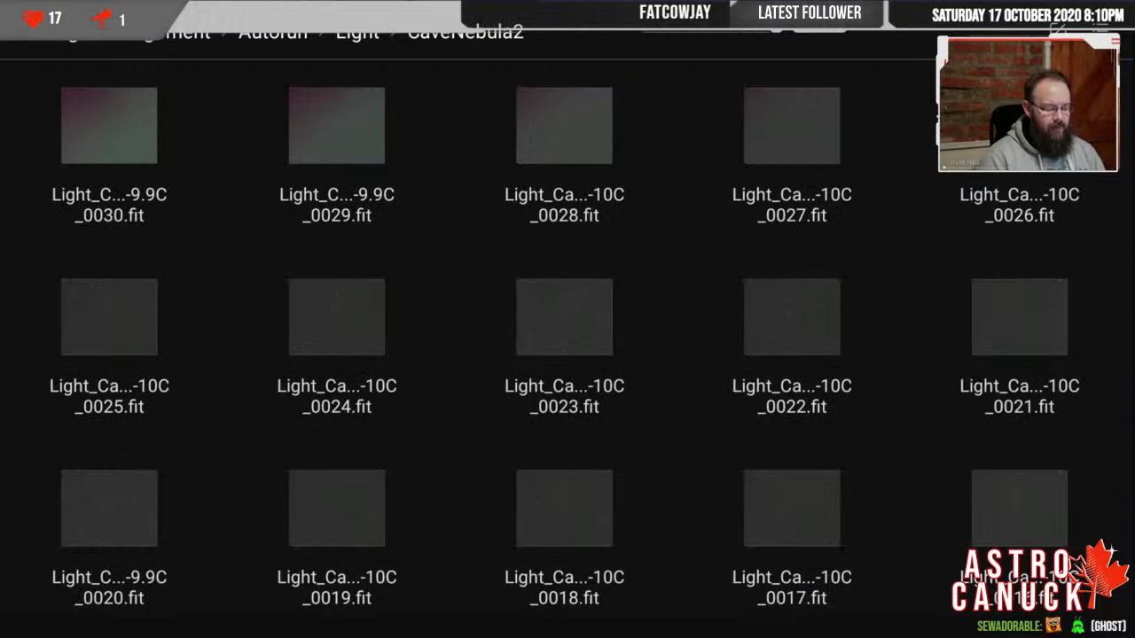
pyautogui.scroll(-7, 565, 319)
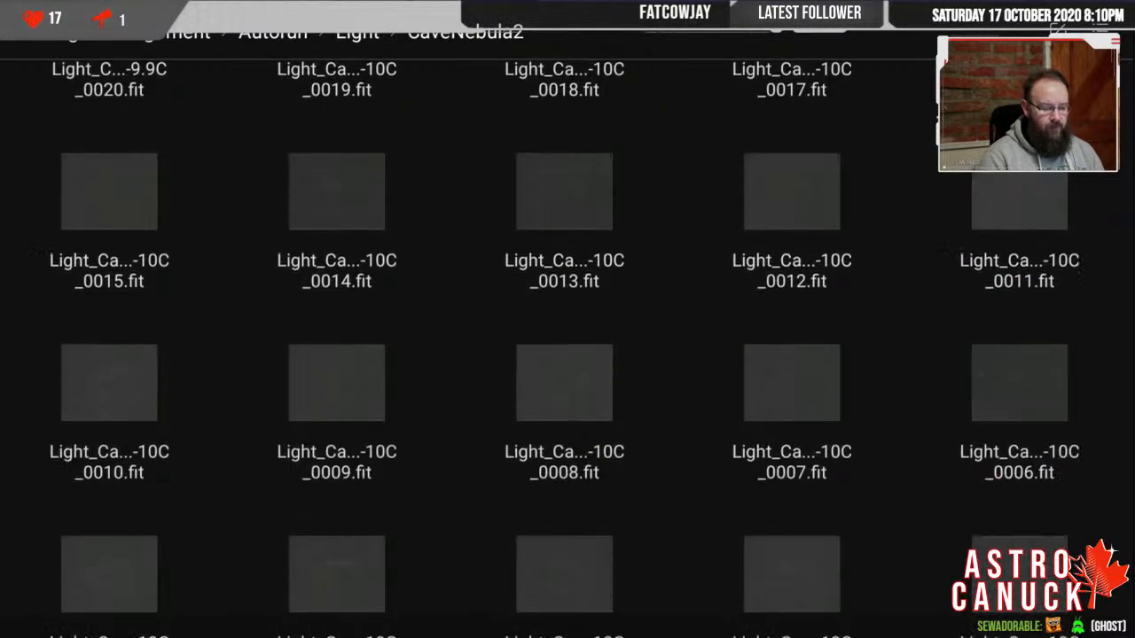
pyautogui.scroll(3, 566, 334)
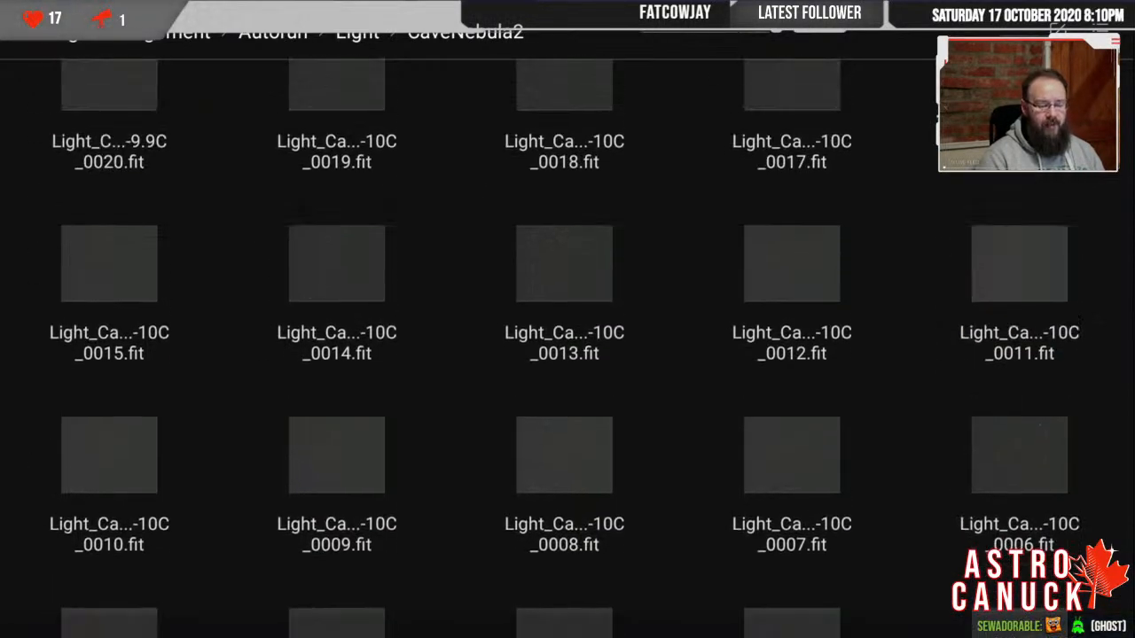
pyautogui.scroll(-2, 566, 334)
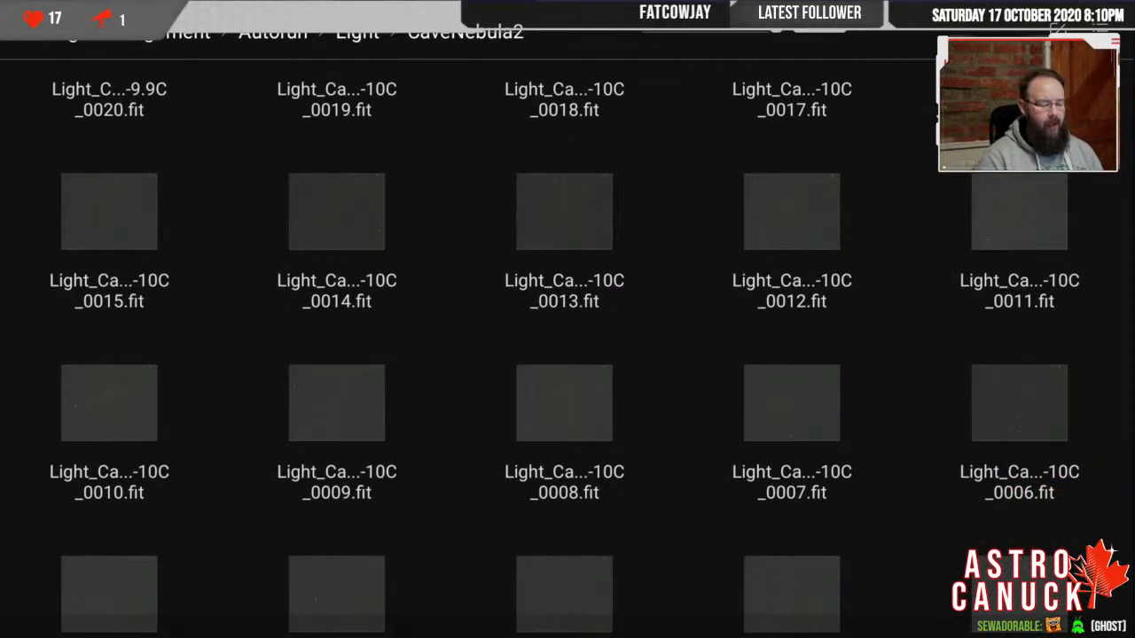
pyautogui.scroll(-2, 566, 334)
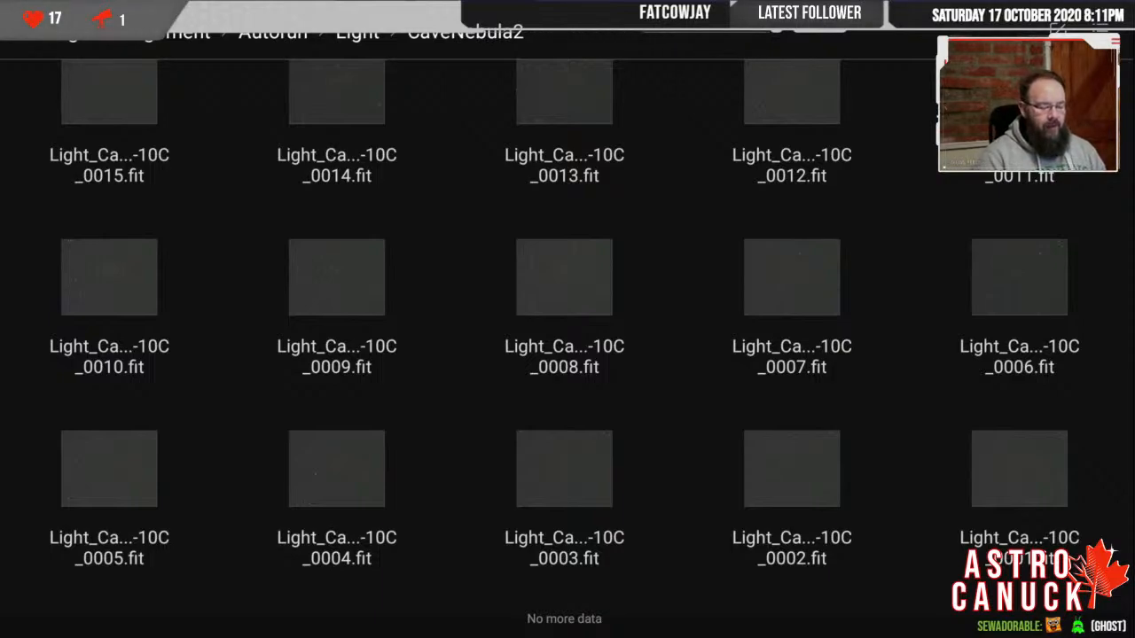
pyautogui.click(564, 278)
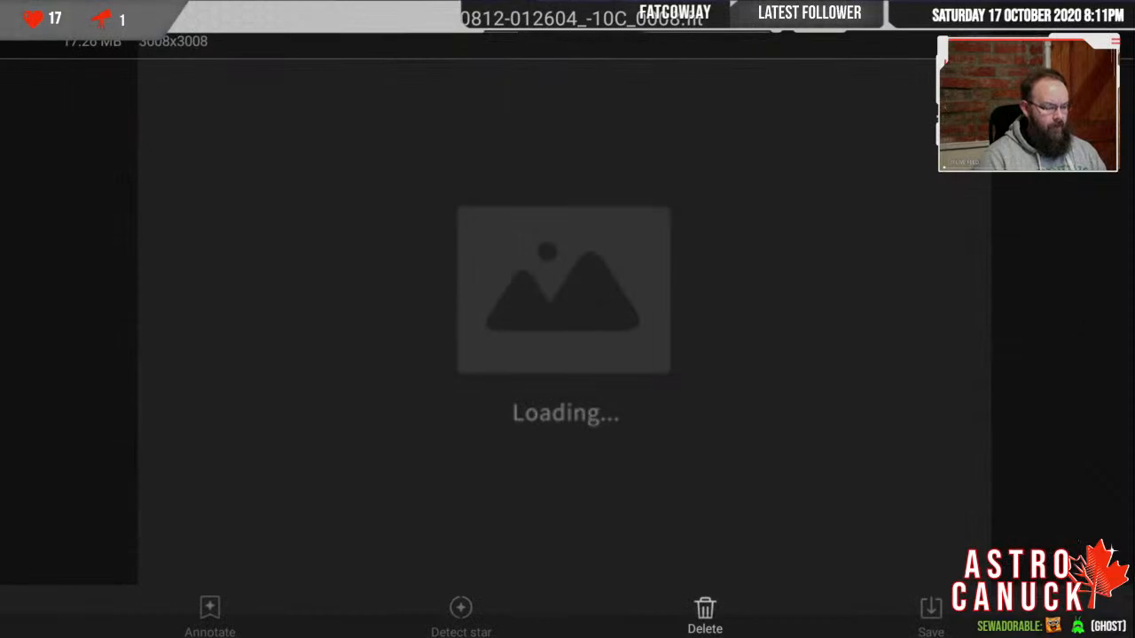
pyautogui.press('Escape')
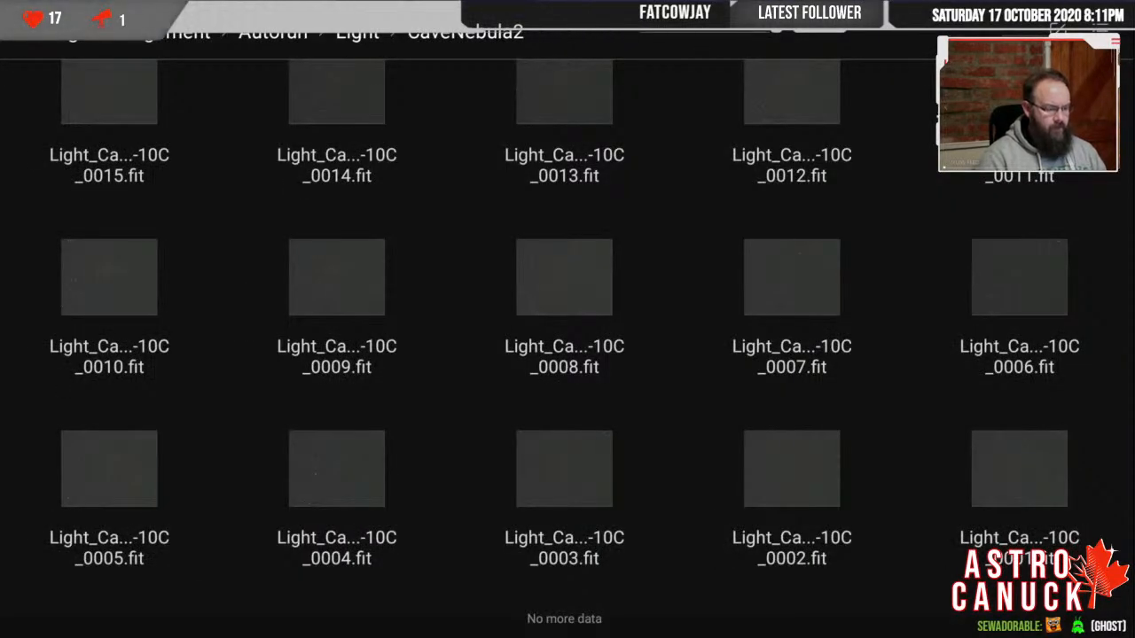
# - Open light frame 0038 from the CaveNebula folder for viewing
pyautogui.press('Escape')
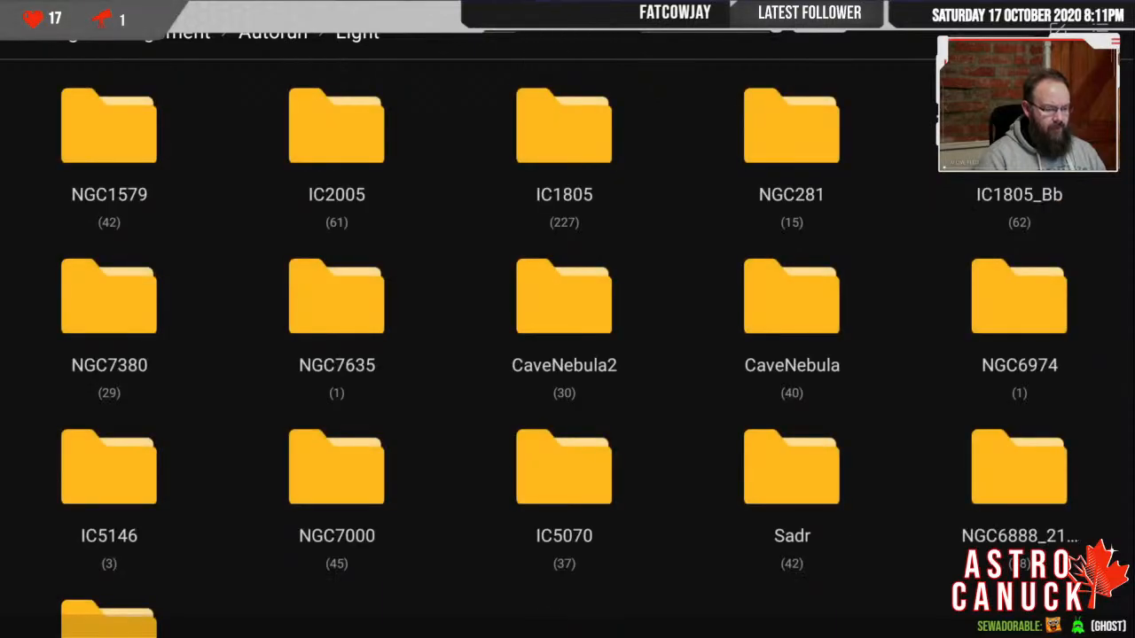
pyautogui.click(792, 298)
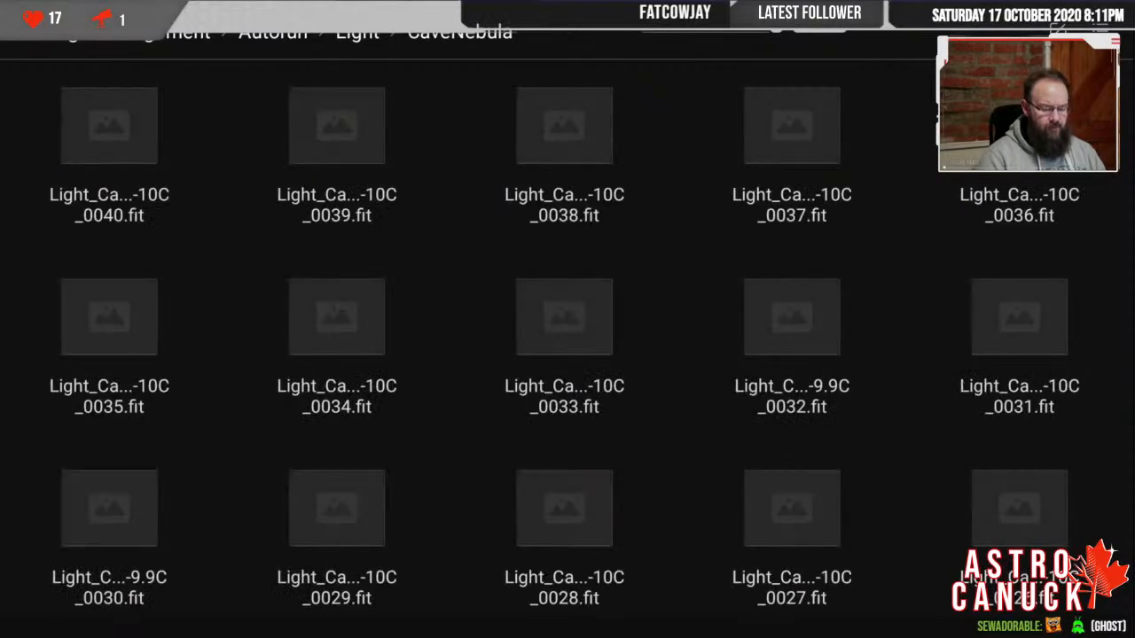
pyautogui.click(564, 125)
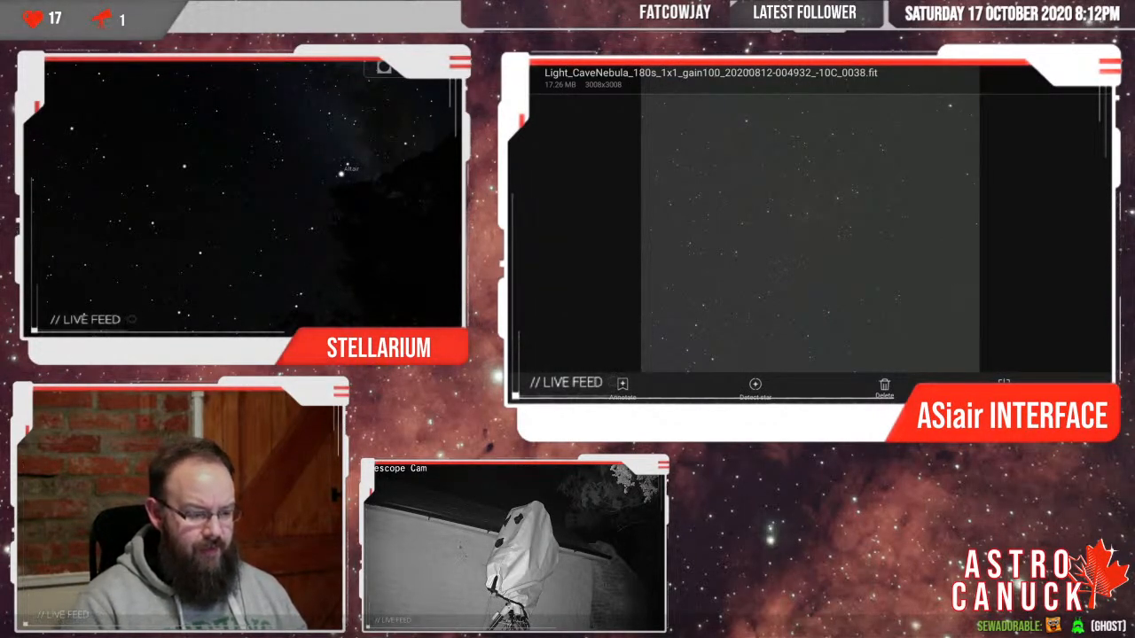
# - Switch to Stellarium, search for "cave" and centre the sky view on the Cave Nebula
pyautogui.moveTo(240, 191); pyautogui.dragTo(335, 203)
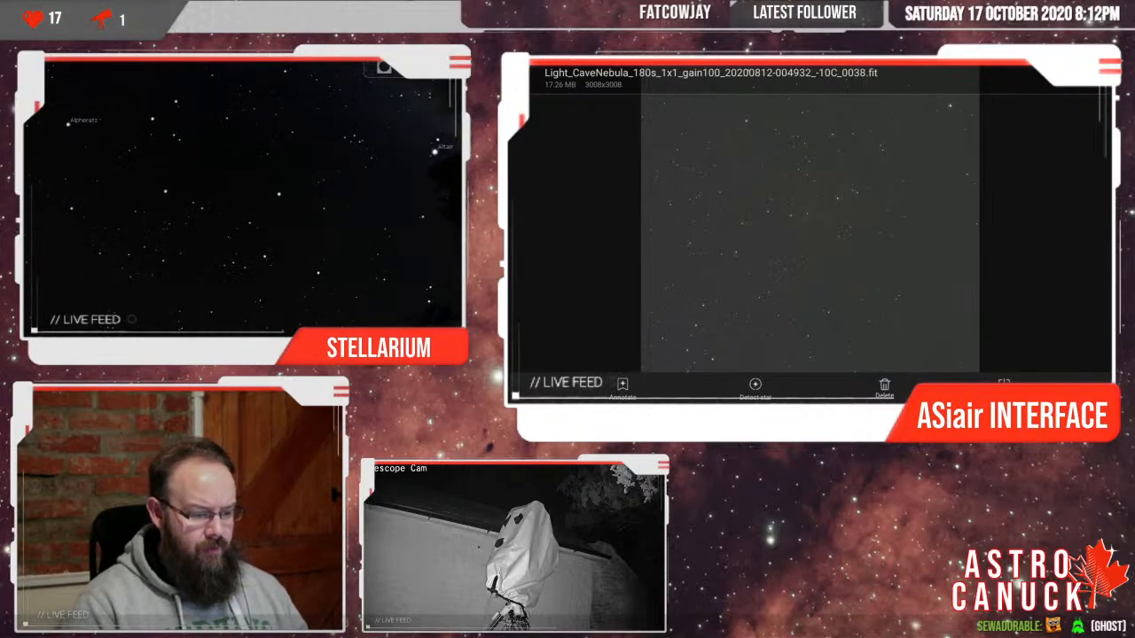
pyautogui.hotkey('ctrl', 'f')
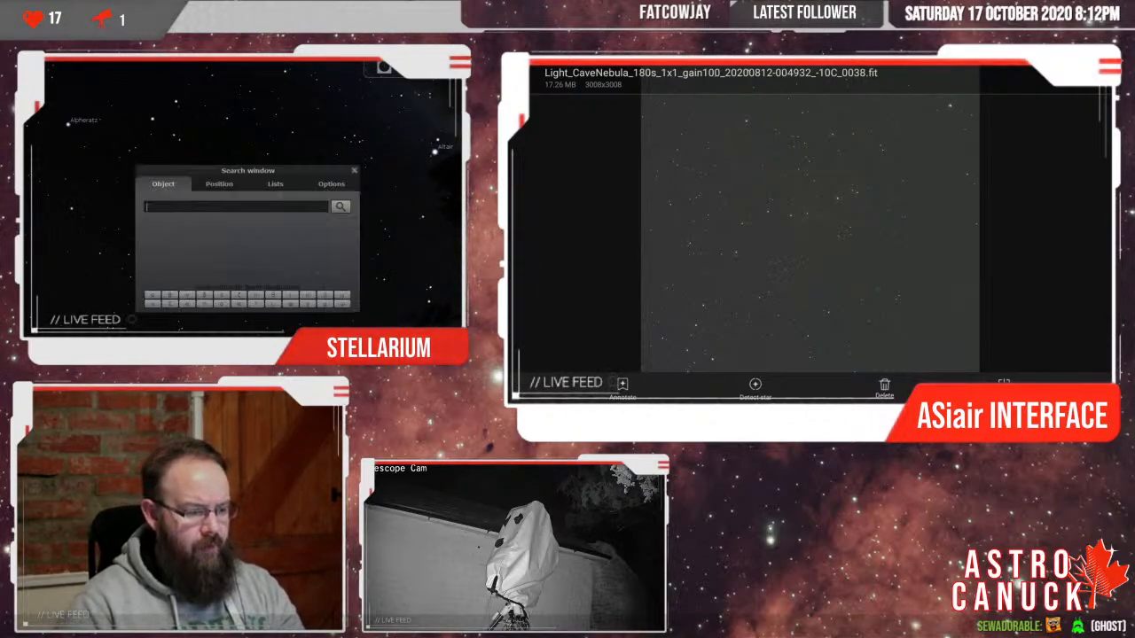
pyautogui.write('cave')
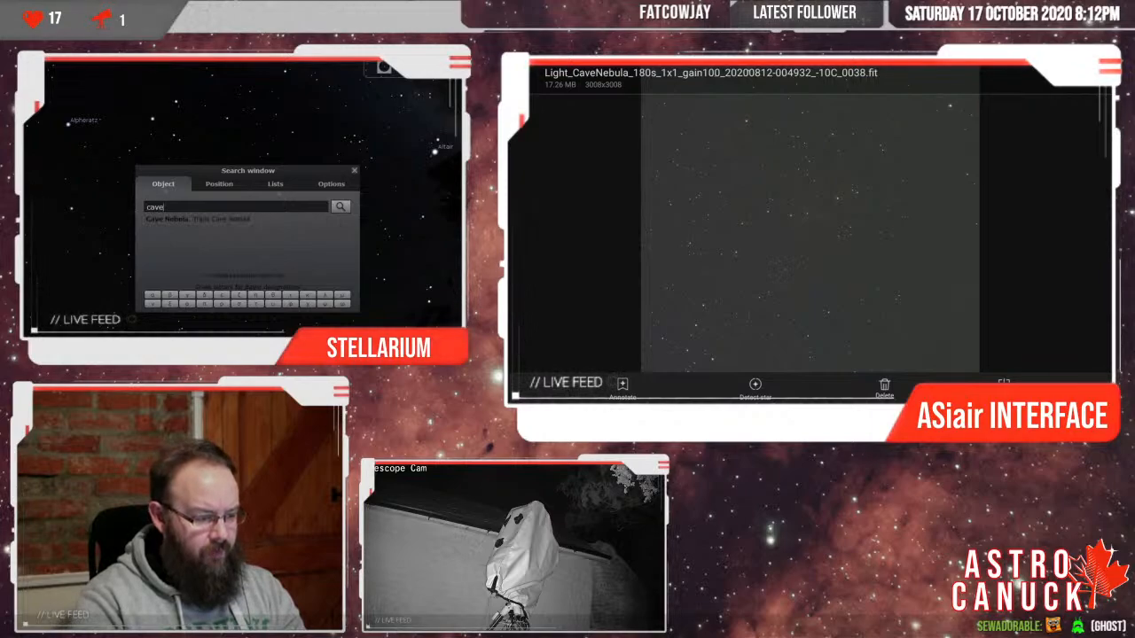
pyautogui.press('Return')
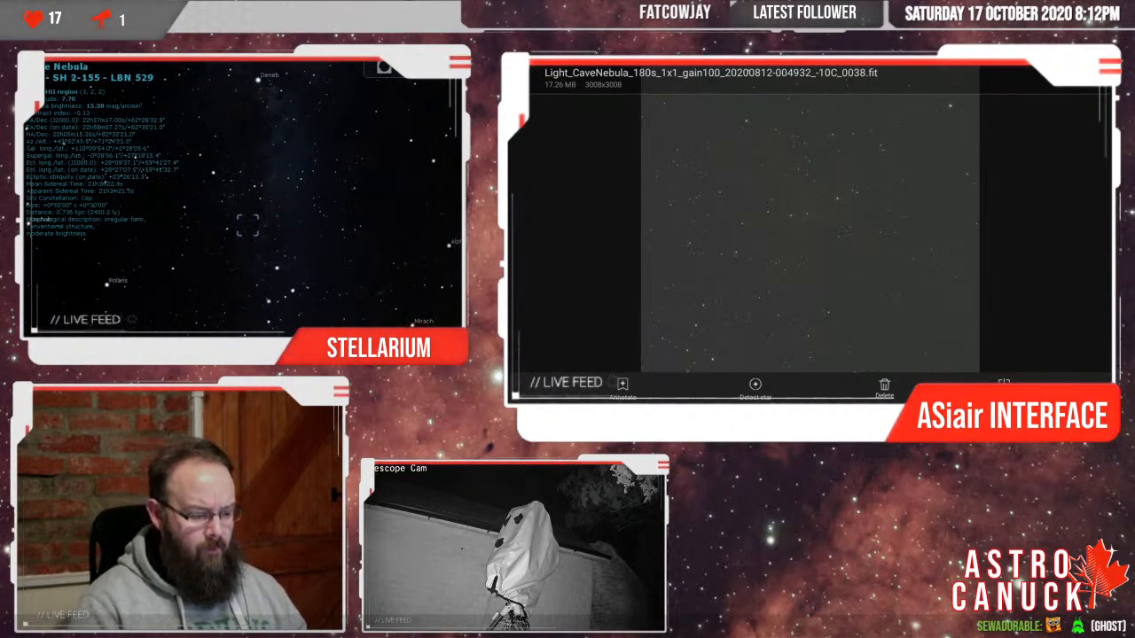
# - Show the constellation lines and deep-sky object markers, and get a close-up view of the Cave Nebula
pyautogui.press('c')
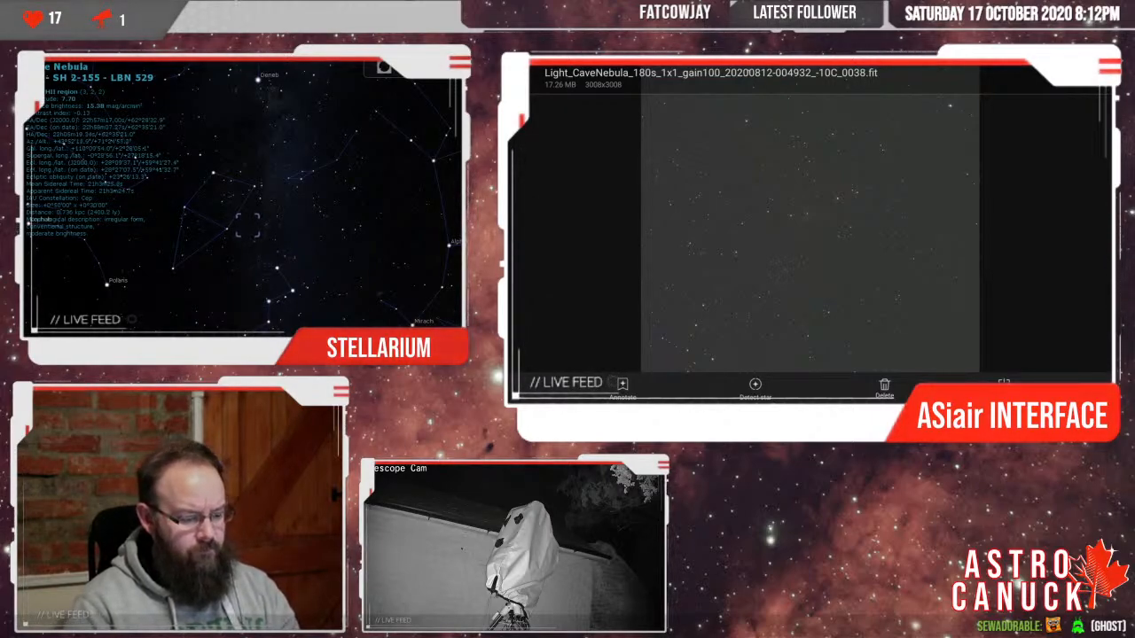
pyautogui.press('d')
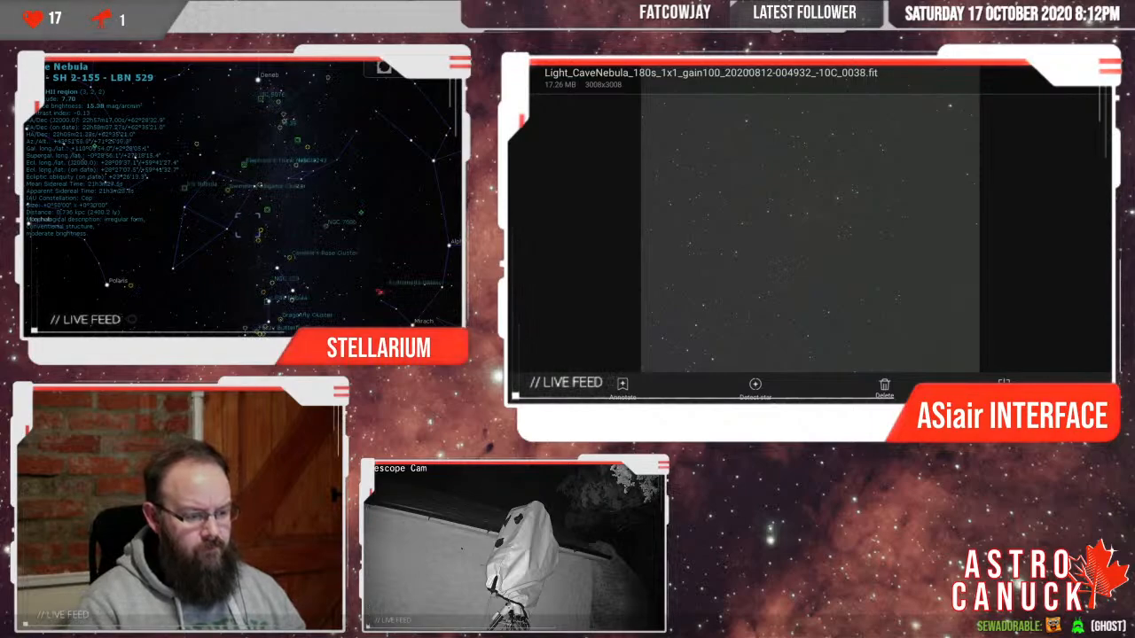
pyautogui.press('pageup')
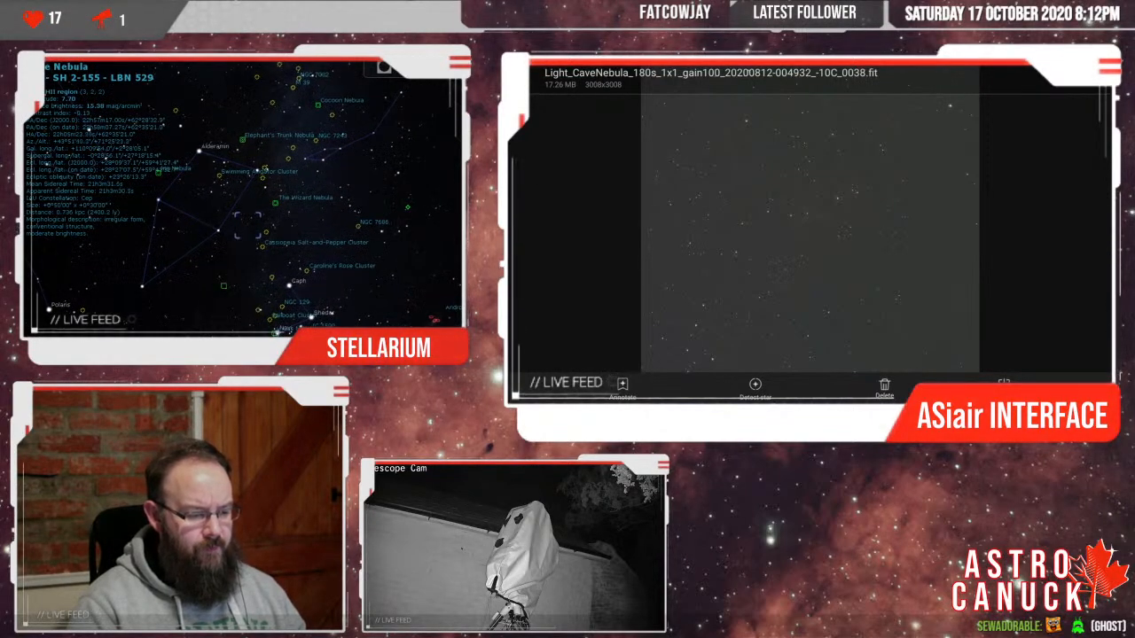
pyautogui.press('pageup')
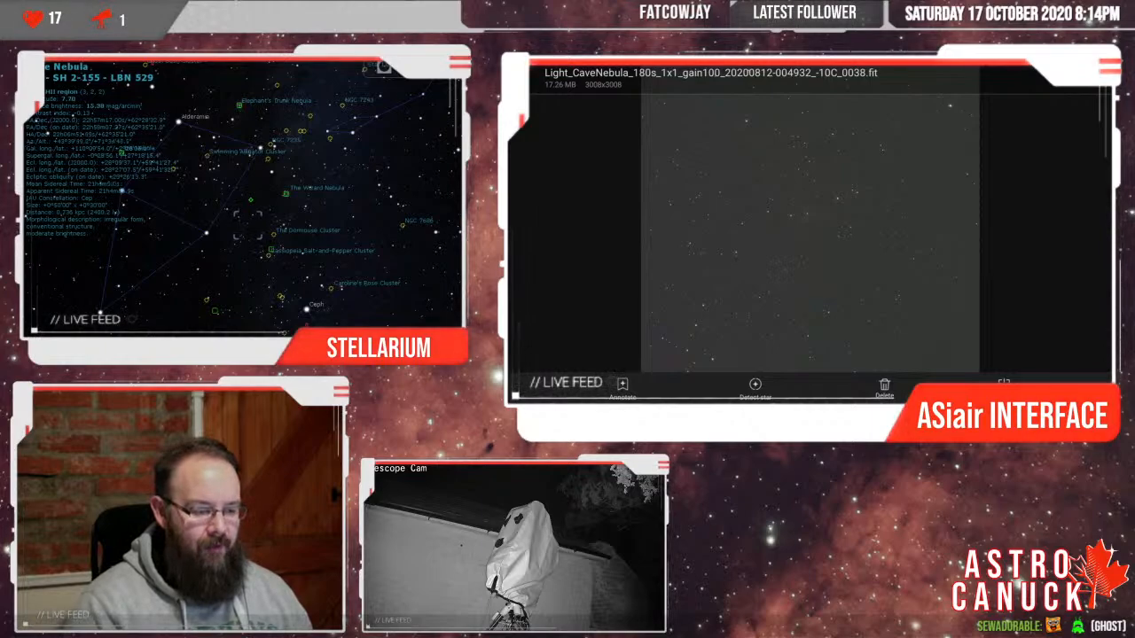
pyautogui.scroll(4, 249, 225)
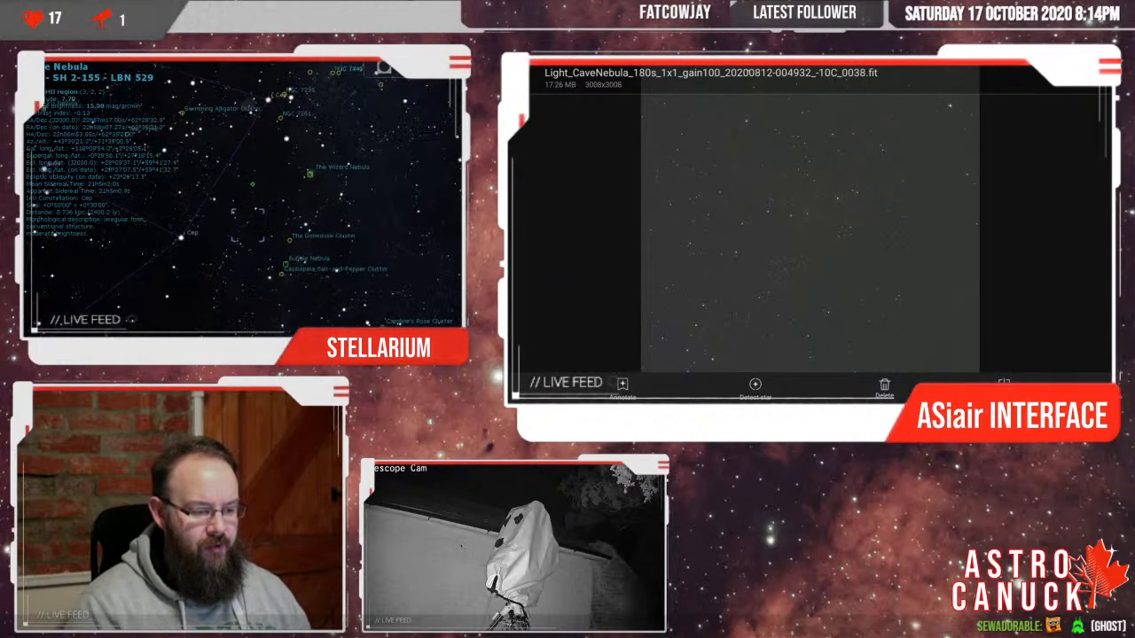
pyautogui.scroll(5, 248, 226)
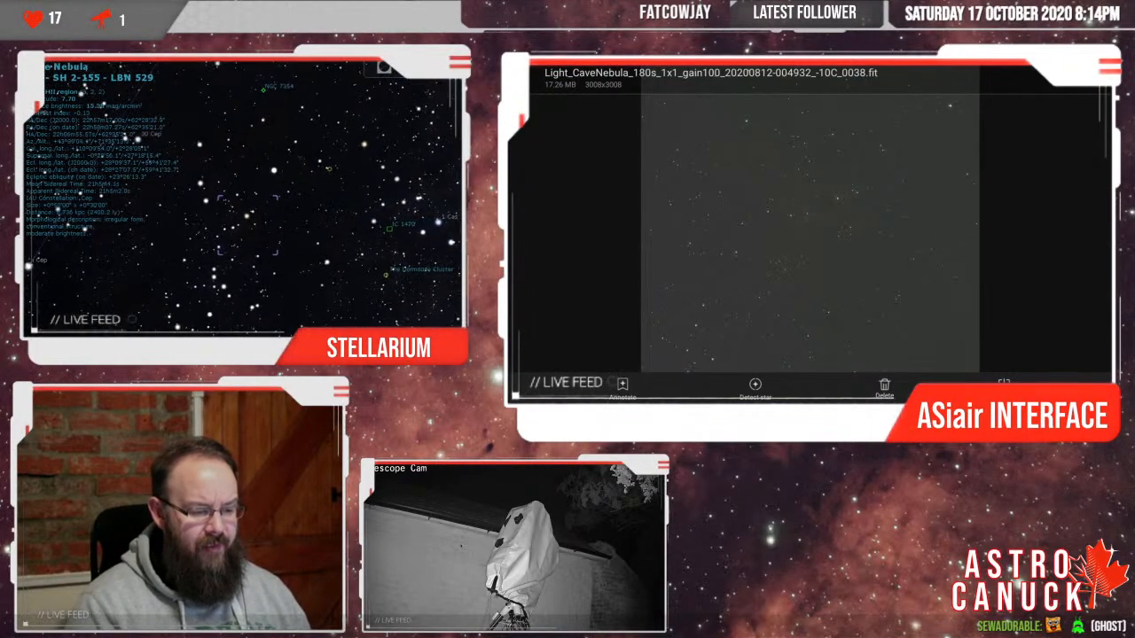
pyautogui.scroll(4, 249, 225)
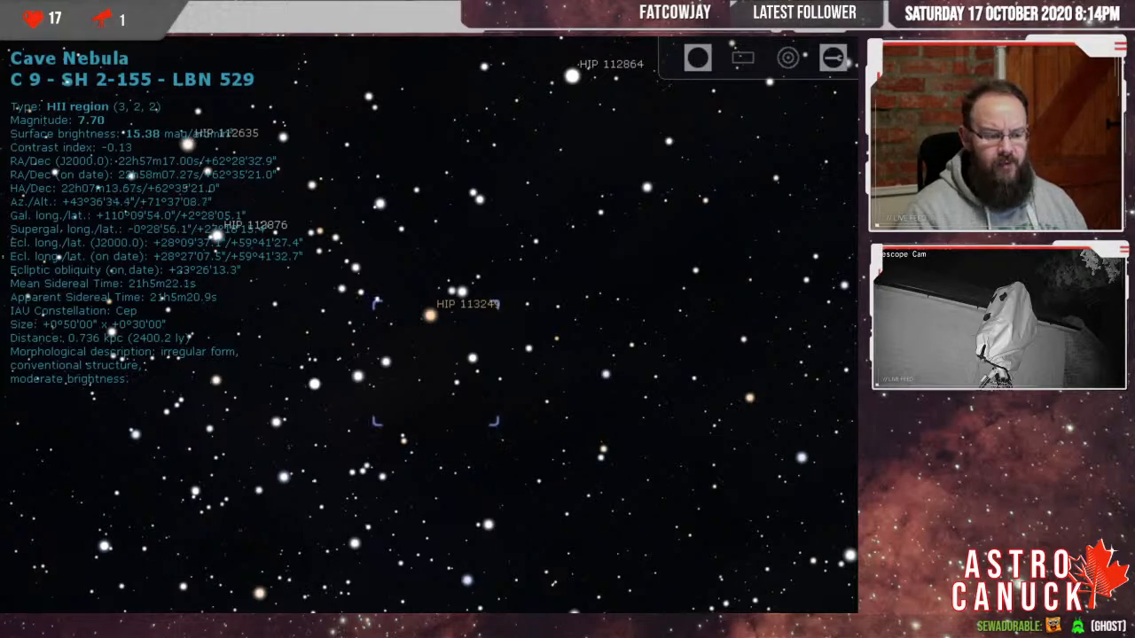
# - Overlay the ASI533MC sensor frame on the Cave Nebula, using the iOptron RC8 telescope and the F/6 Reducer lens
pyautogui.click(744, 57)
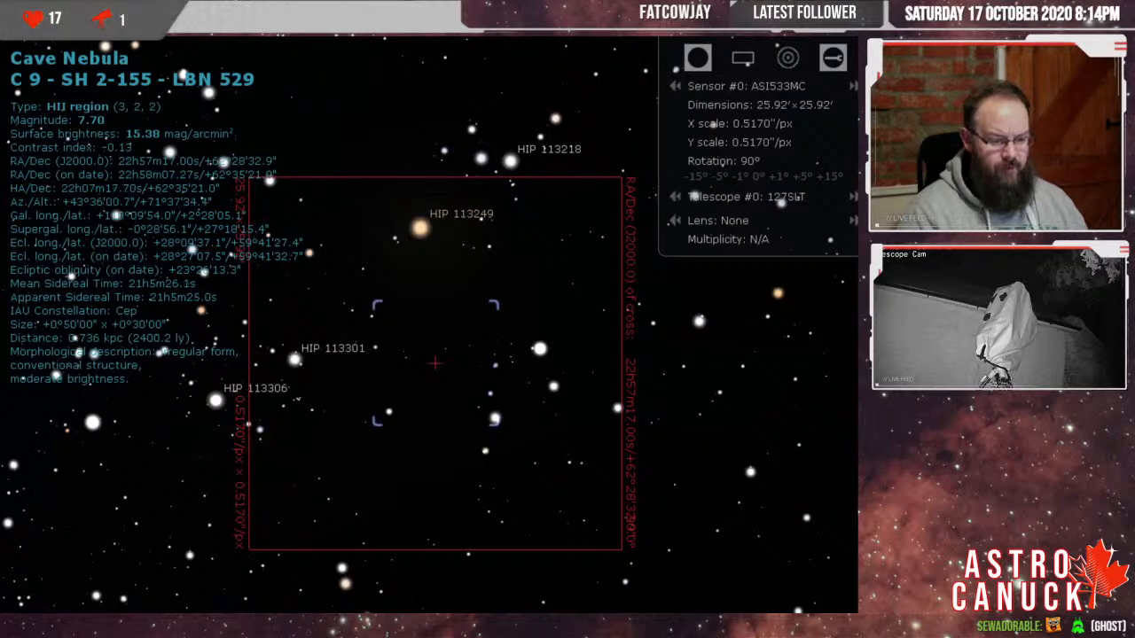
pyautogui.click(675, 196)
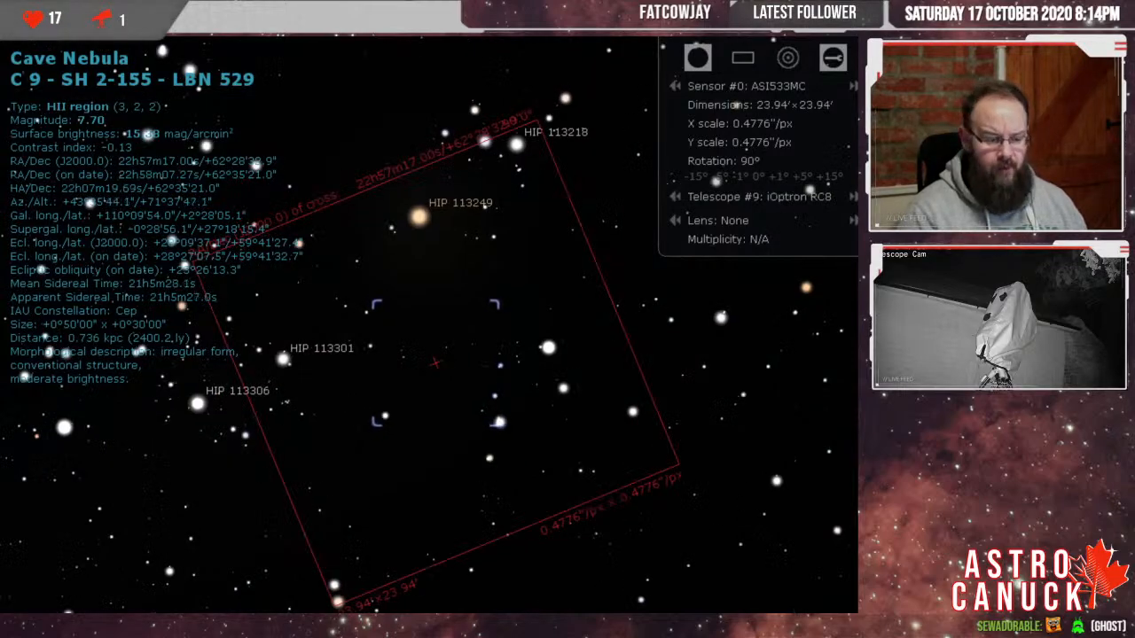
pyautogui.click(675, 221)
pyautogui.click(675, 221)
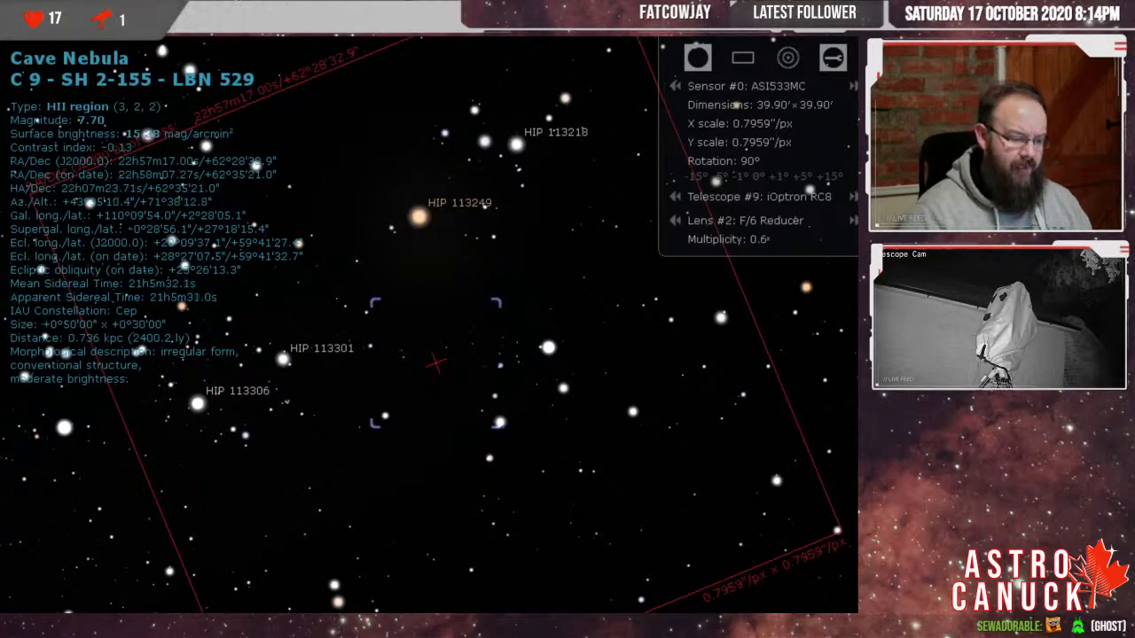
pyautogui.scroll(1, 434, 363)
pyautogui.scroll(-2, 434, 363)
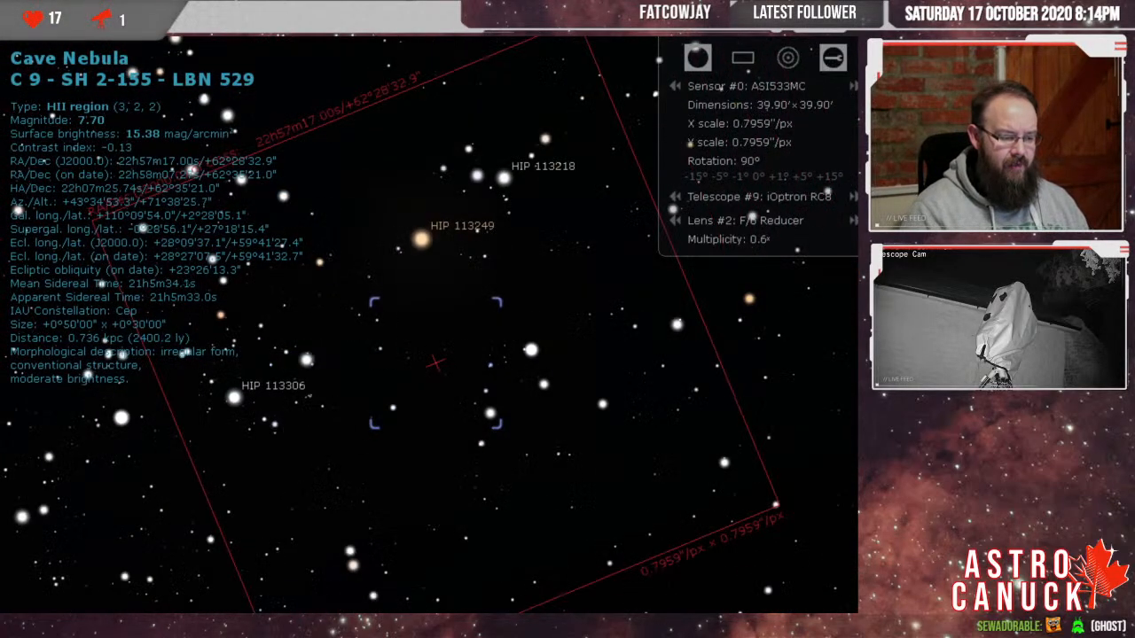
pyautogui.scroll(-1, 434, 363)
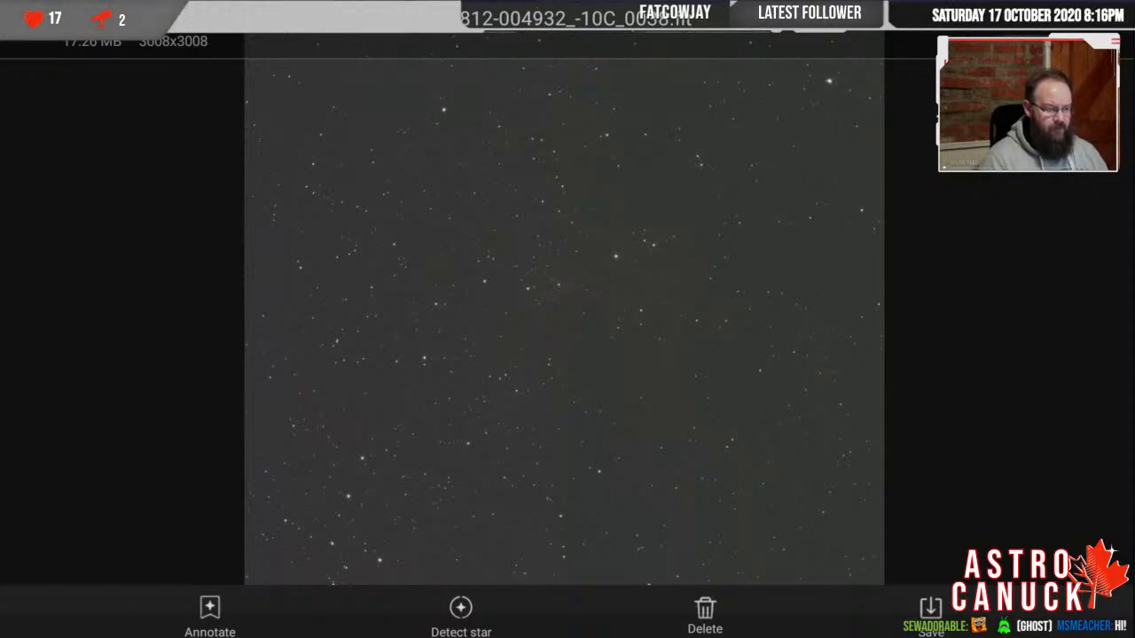
# - Switch back to the ASIAIR image browser, close frame 0038 and return to the Autorun folder
pyautogui.press('Escape')
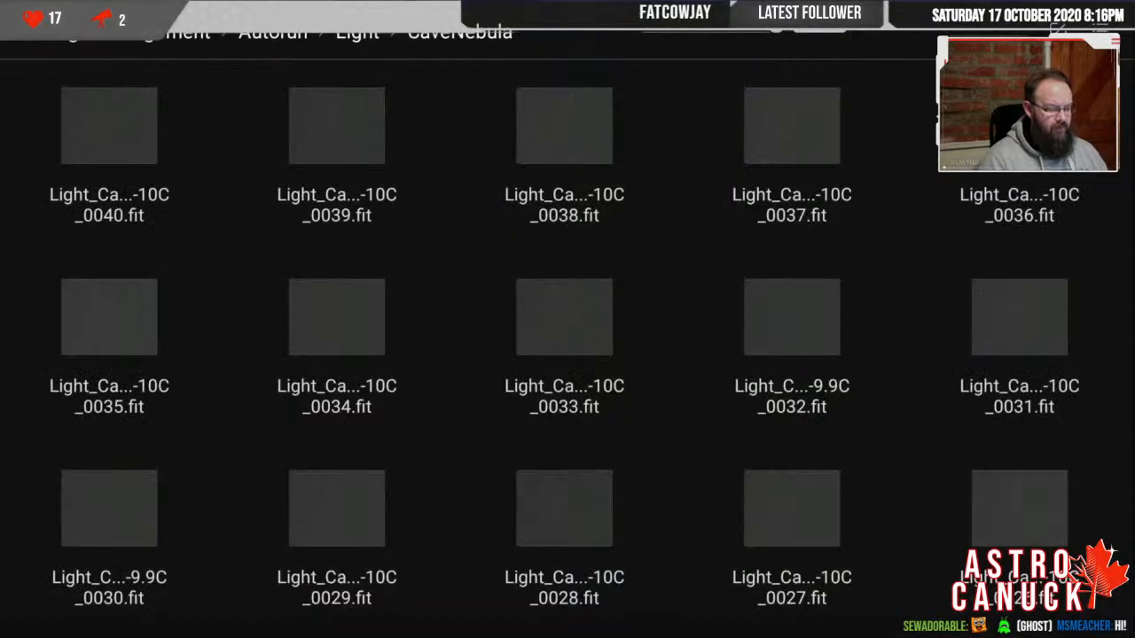
pyautogui.press('Escape')
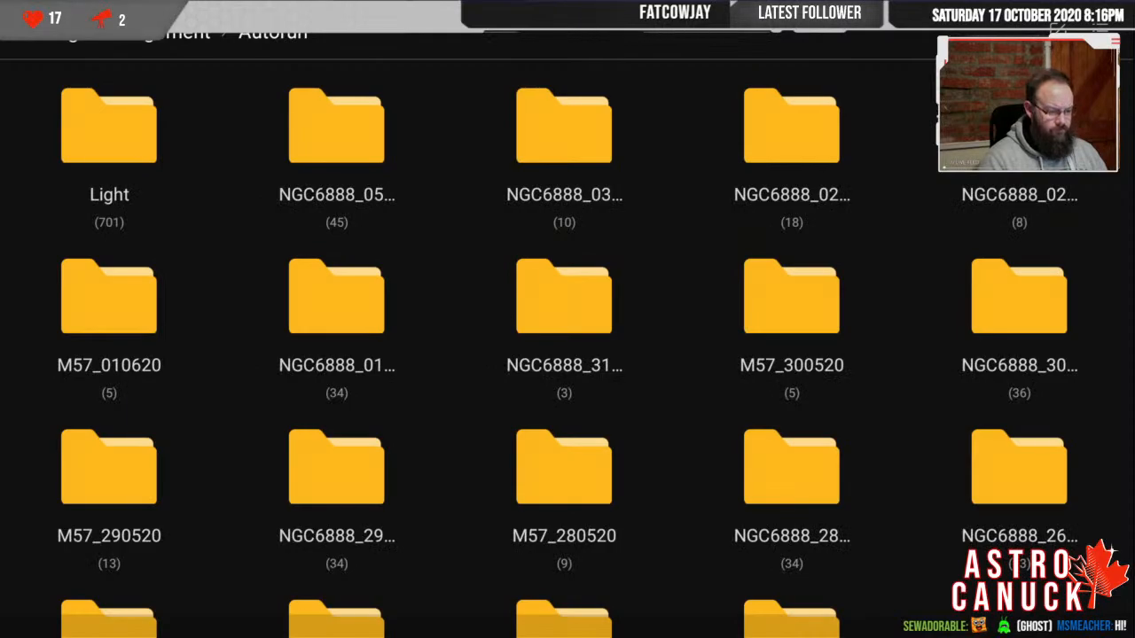
# - Look through the target folders in Autorun, return to the storage settings and reopen Image Management
pyautogui.scroll(-3, 567, 337)
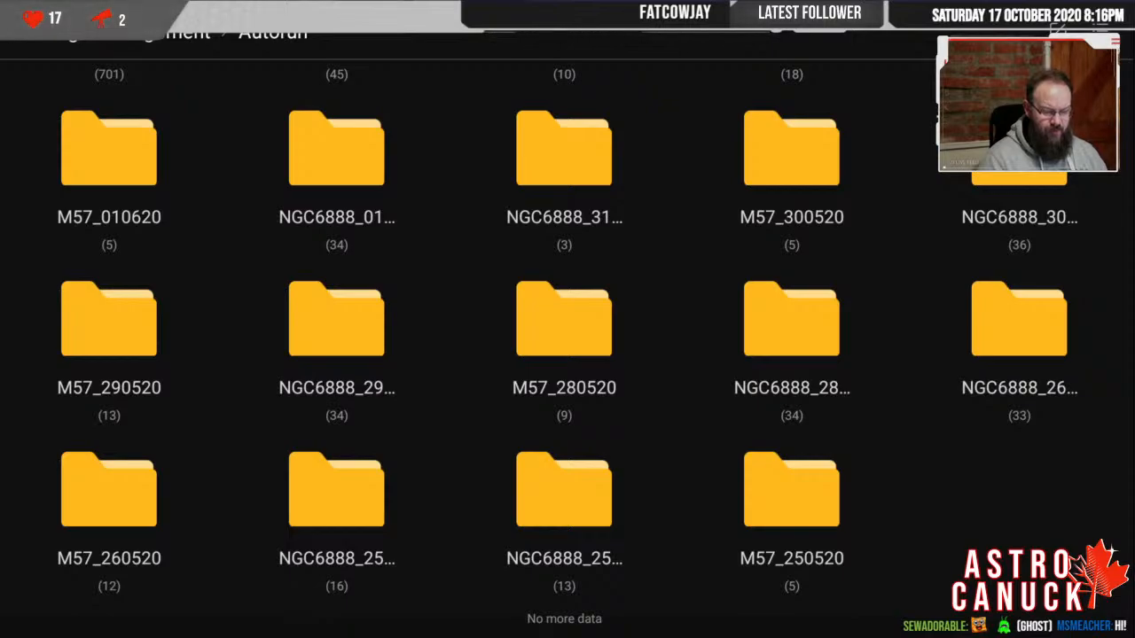
pyautogui.scroll(5, 567, 337)
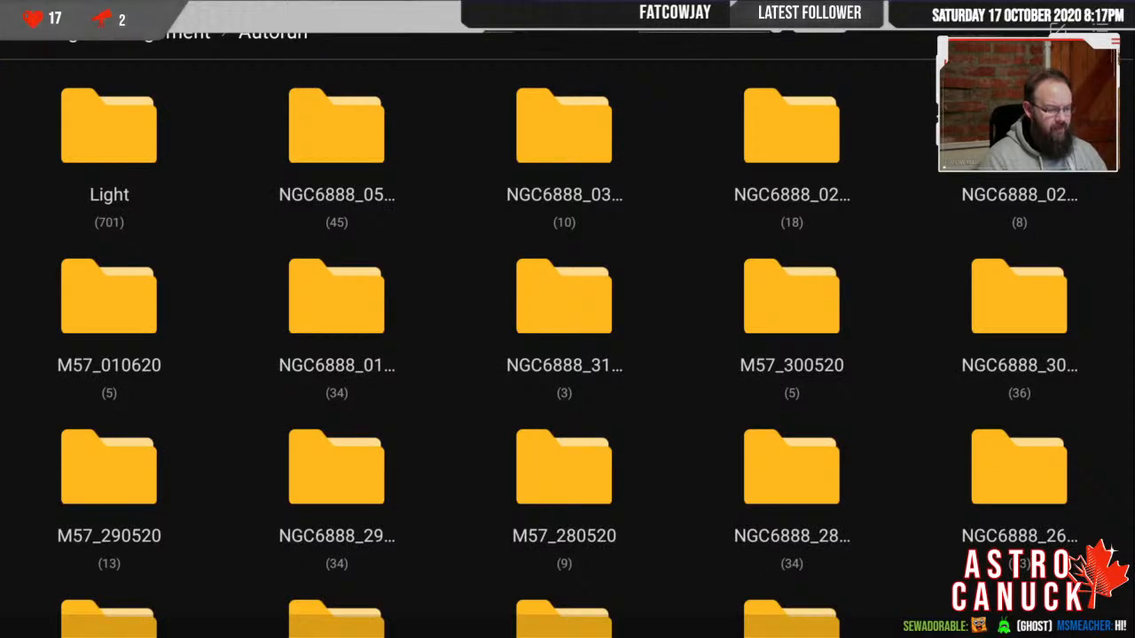
pyautogui.press('Escape')
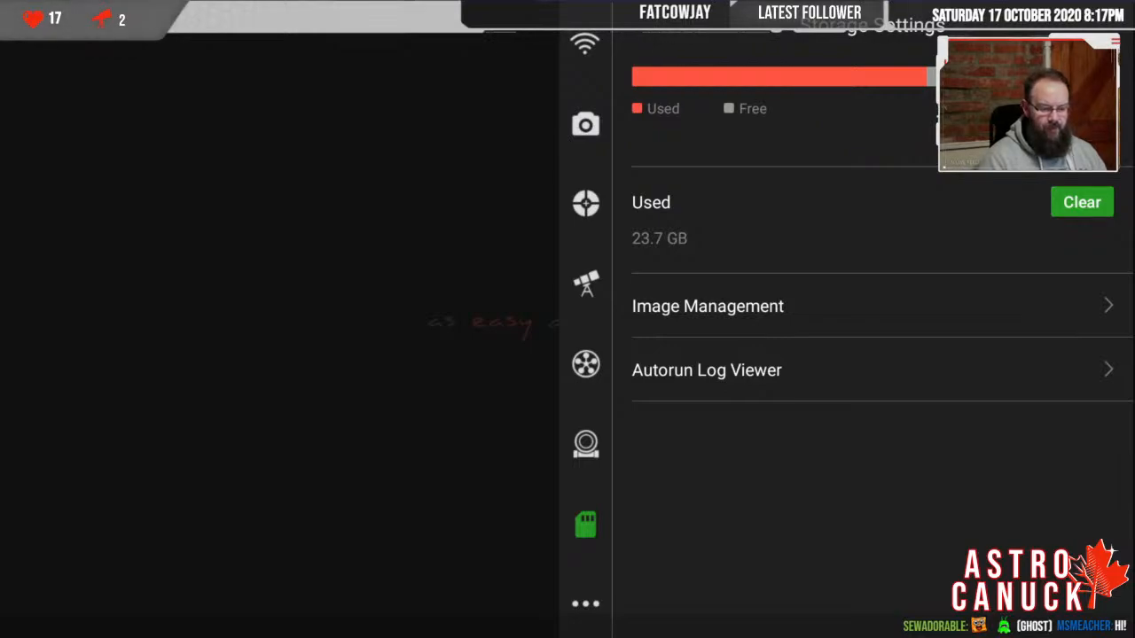
pyautogui.click(708, 306)
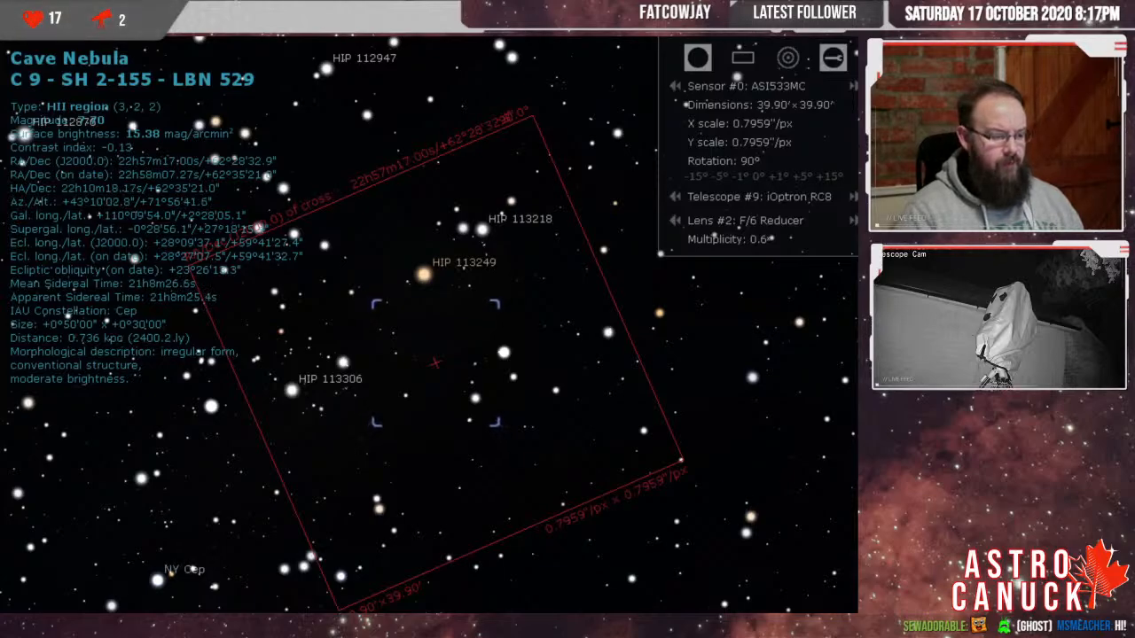
# - Switch to Stellarium and get a wider view of the sky around the Cave Nebula and its ASI533MC sensor frame
pyautogui.scroll(1, 435, 363)
pyautogui.scroll(-3, 435, 363)
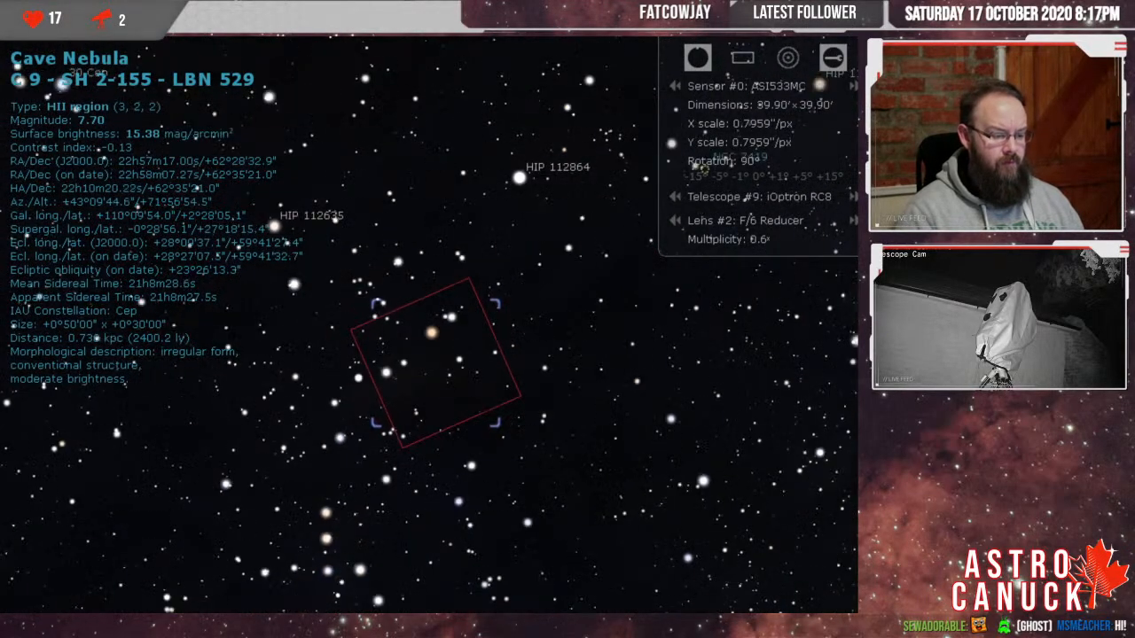
pyautogui.scroll(-1, 435, 363)
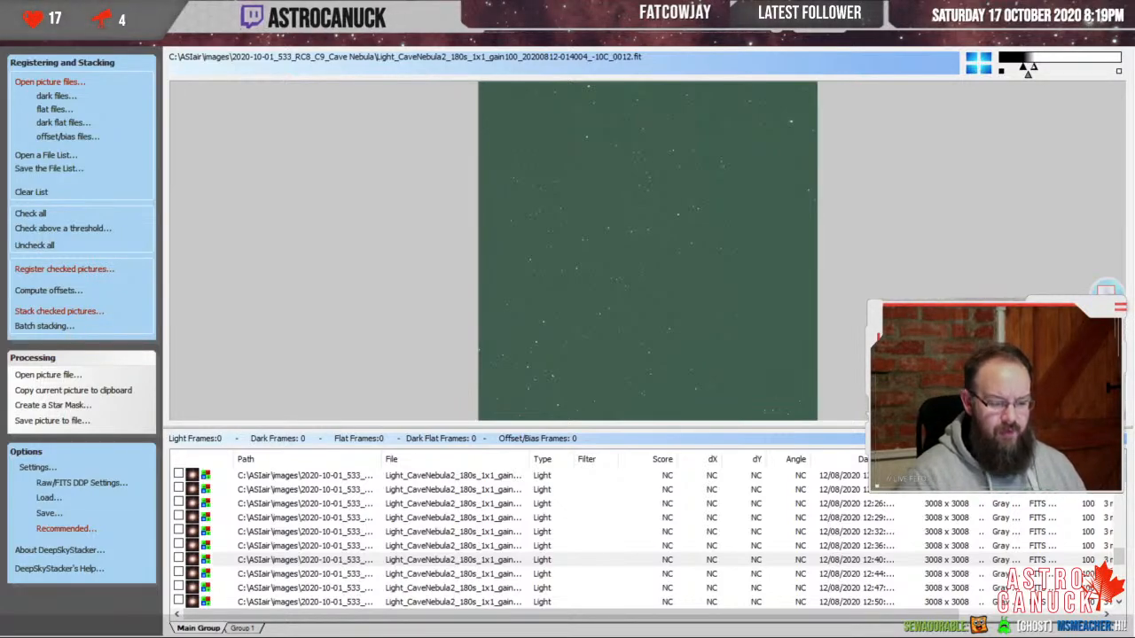
# - Switch to DeepSkyStacker and look through the whole list of 180 s Cave Nebula light frames and their capture times
pyautogui.scroll(-3, 1119, 557)
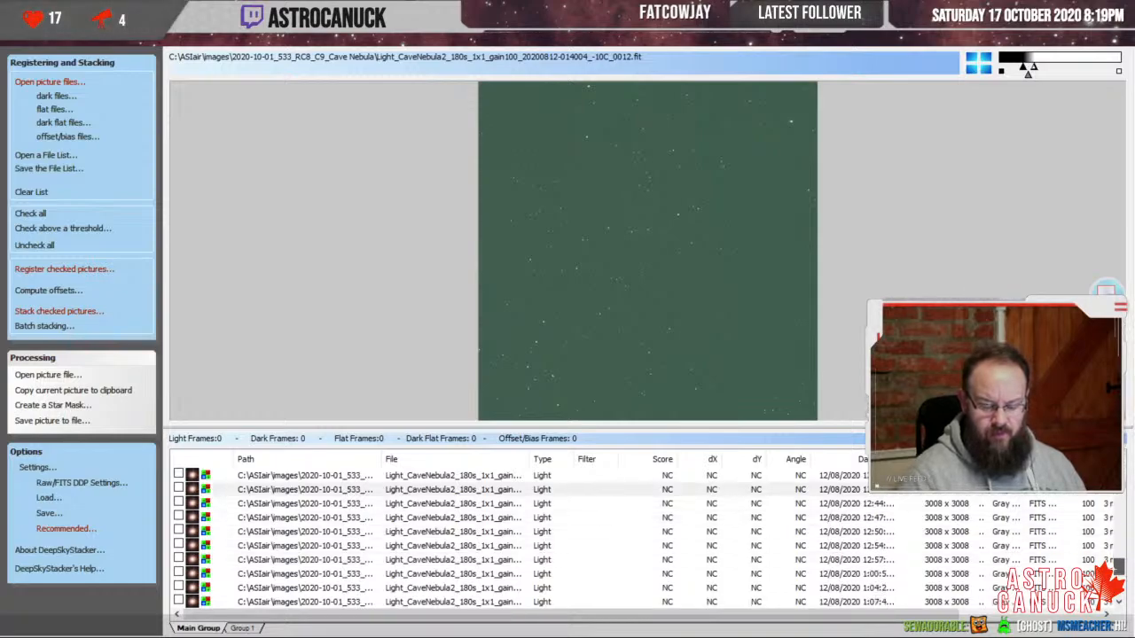
pyautogui.scroll(-3, 1119, 557)
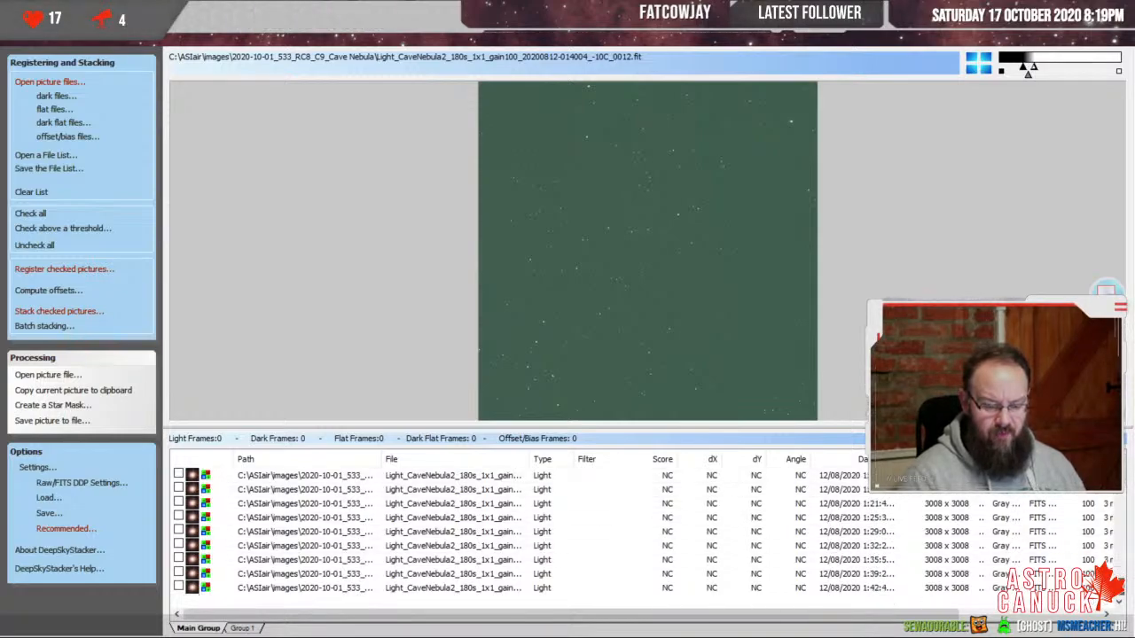
pyautogui.scroll(1, 1119, 557)
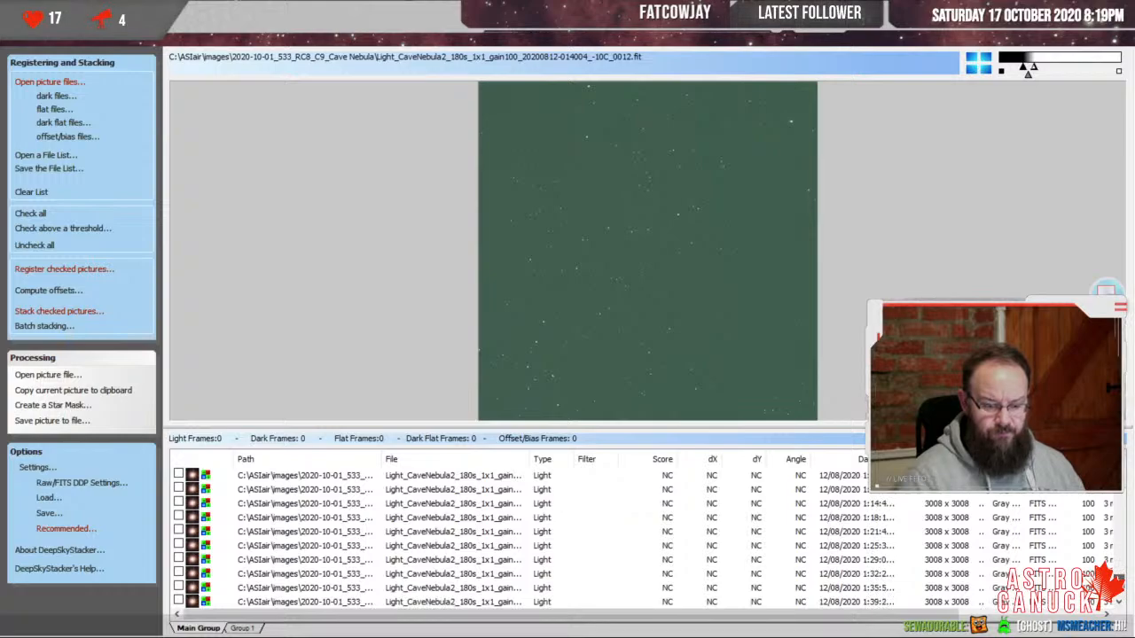
pyautogui.scroll(-1, 1119, 557)
pyautogui.scroll(10, 1120, 557)
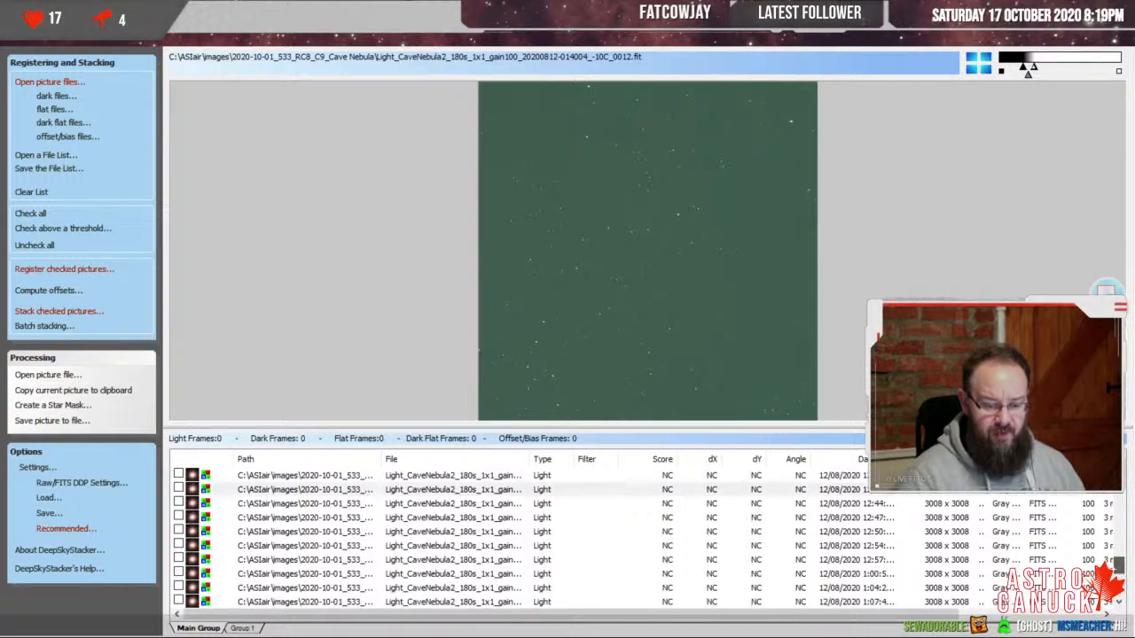
pyautogui.scroll(7, 1120, 557)
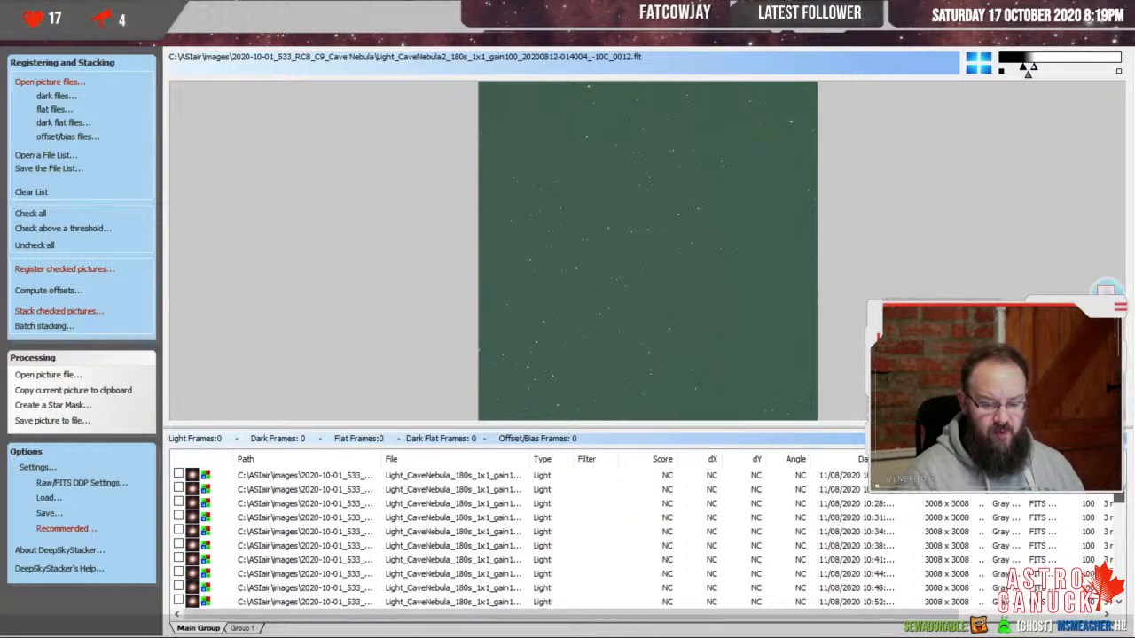
pyautogui.scroll(3, 1119, 557)
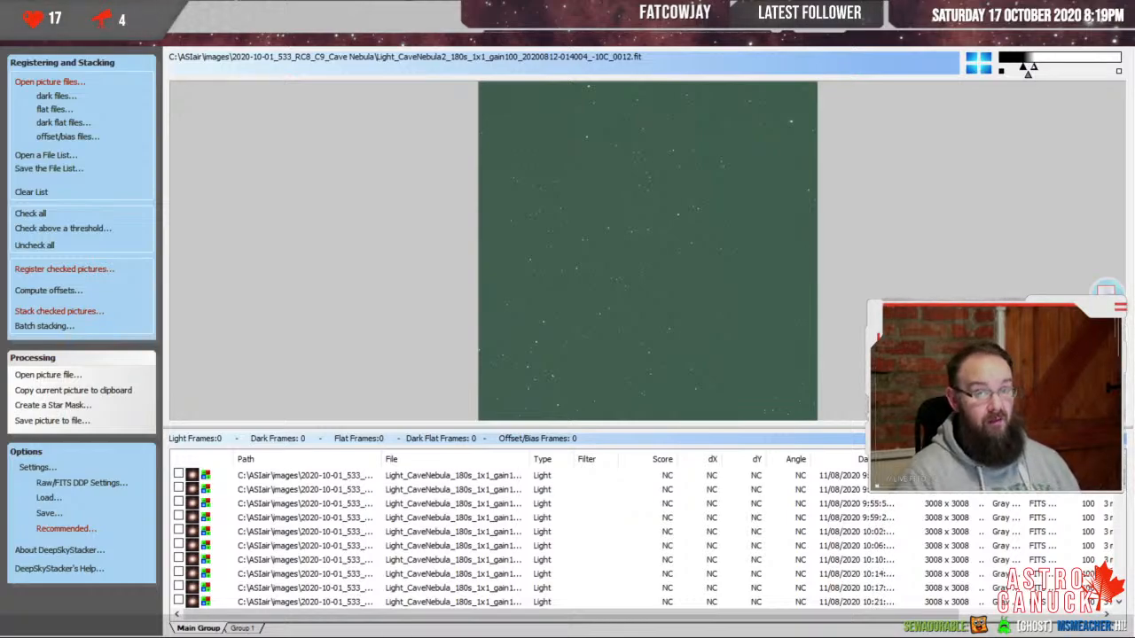
# - Preview Cave Nebula light frames 0007, 0009 and 0011, and remove frame 0011 from the file list
pyautogui.click(301, 517)
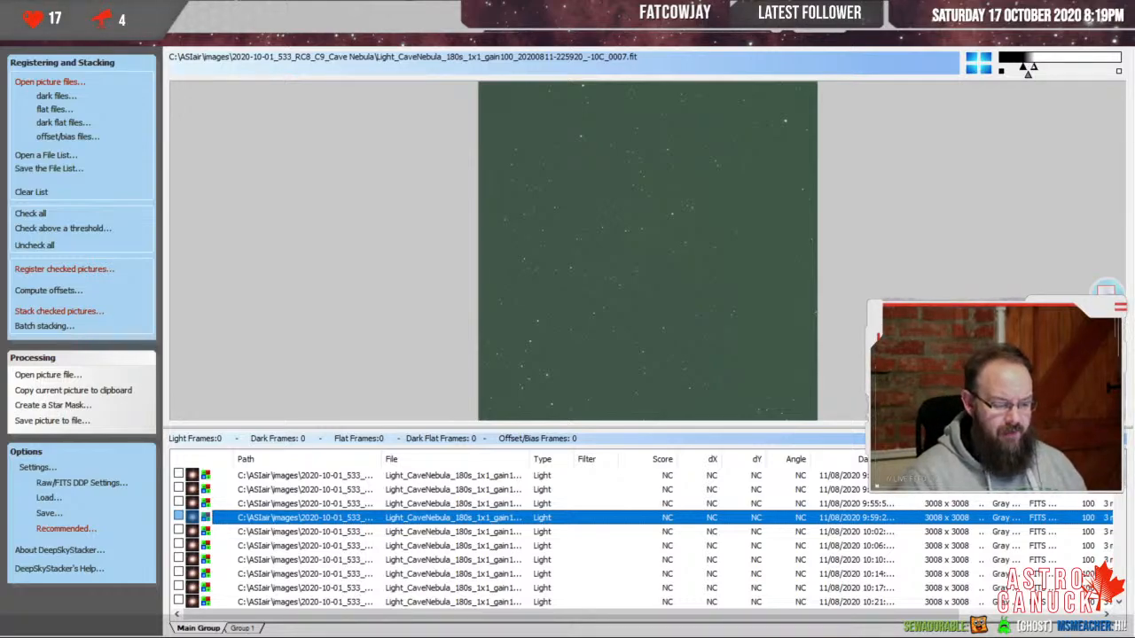
pyautogui.click(301, 545)
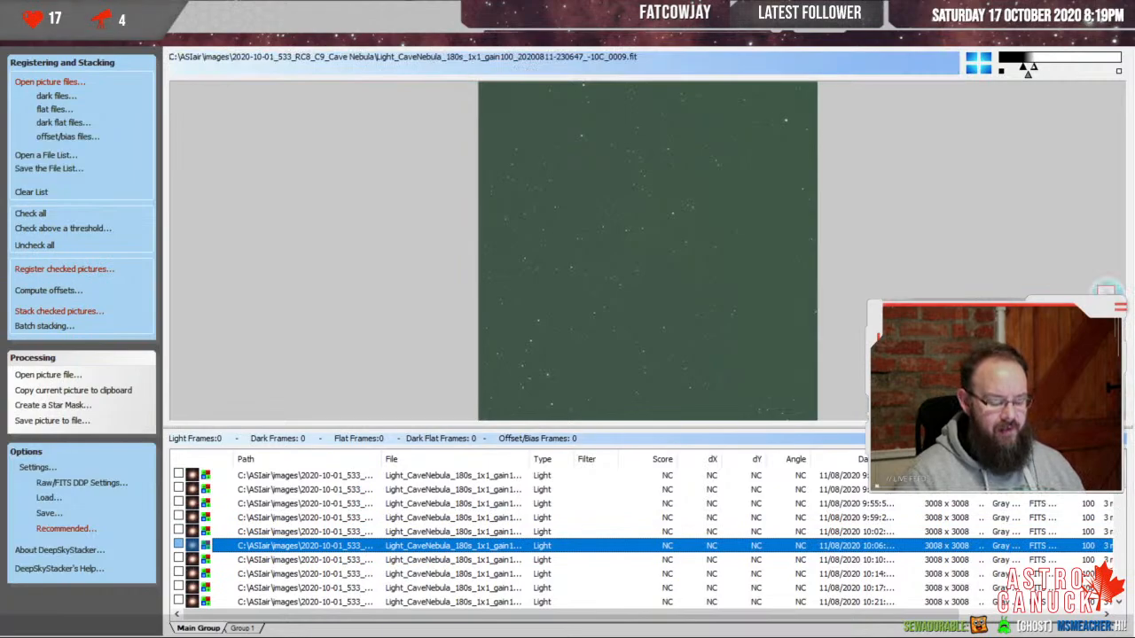
pyautogui.click(302, 573)
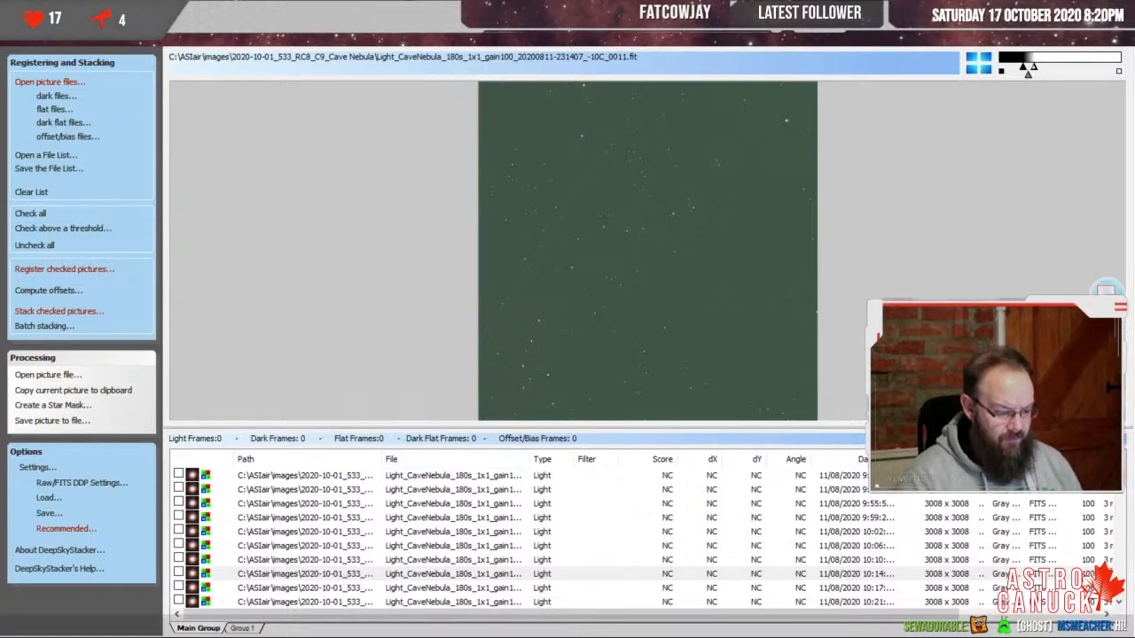
pyautogui.click(443, 574)
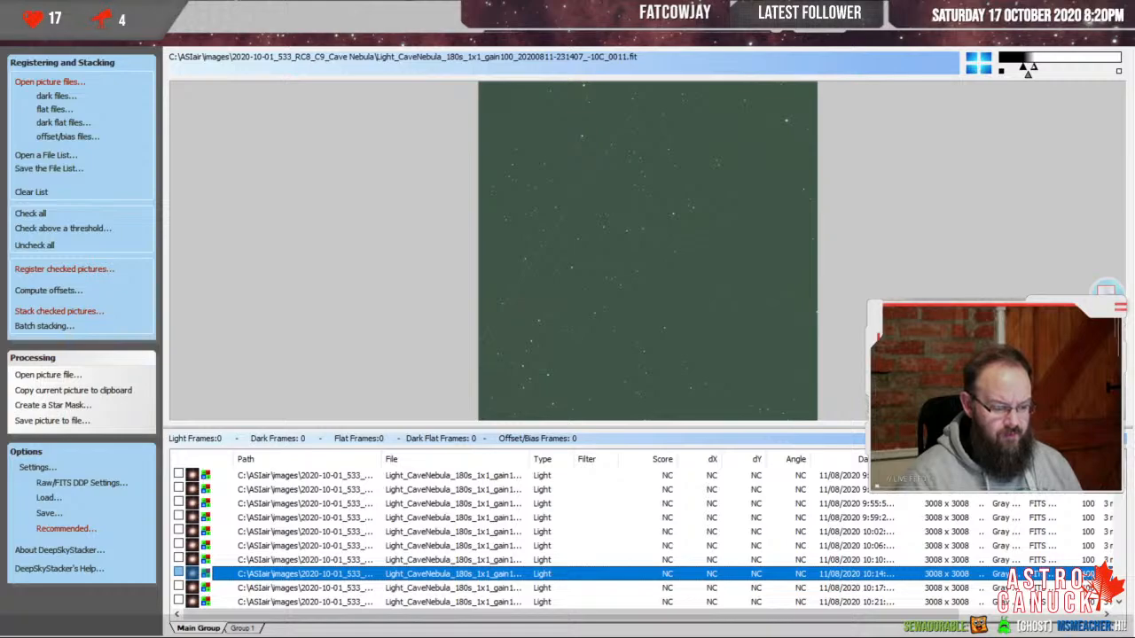
pyautogui.press('Delete')
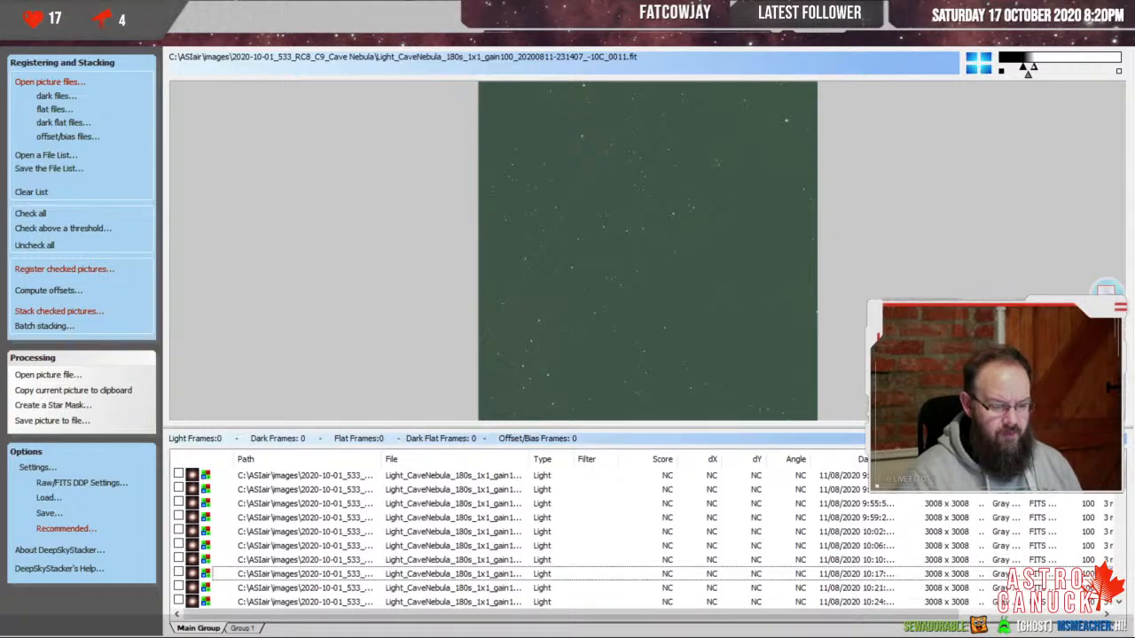
# - Preview light frames 0010, 0008 and 0007, and step through the following frames up to 0014 to compare their quality
pyautogui.click(452, 560)
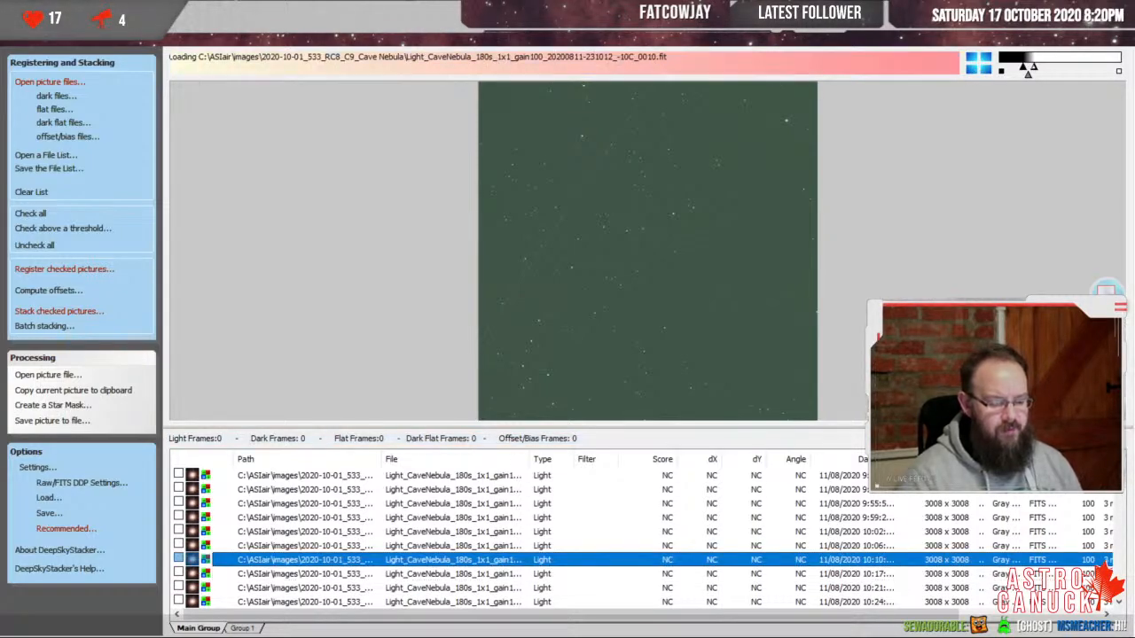
pyautogui.click(452, 532)
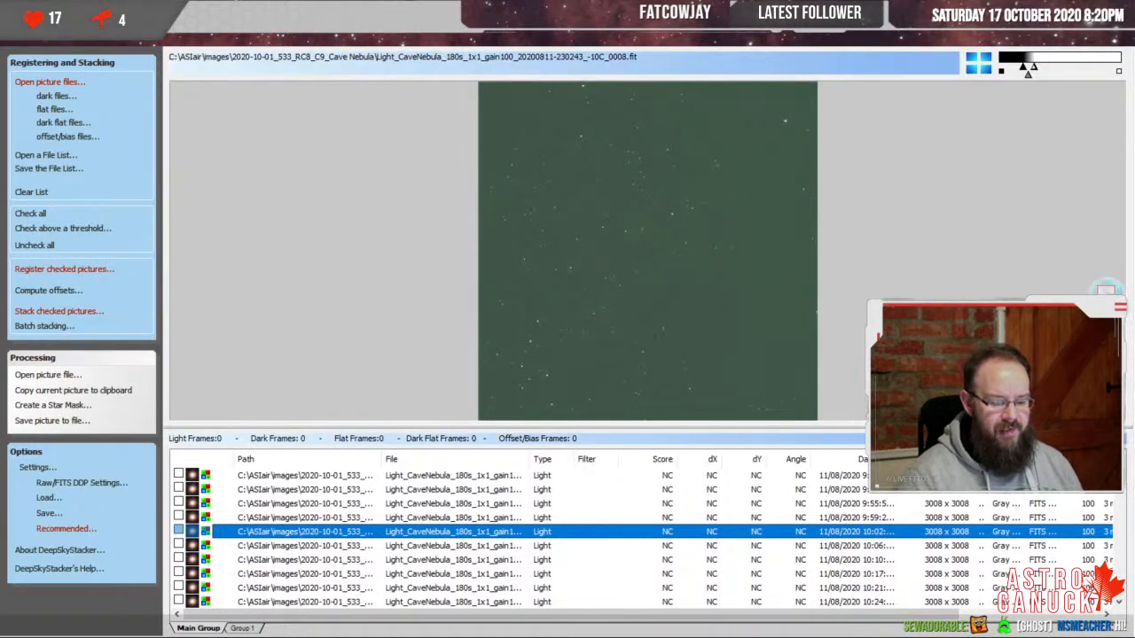
pyautogui.click(452, 518)
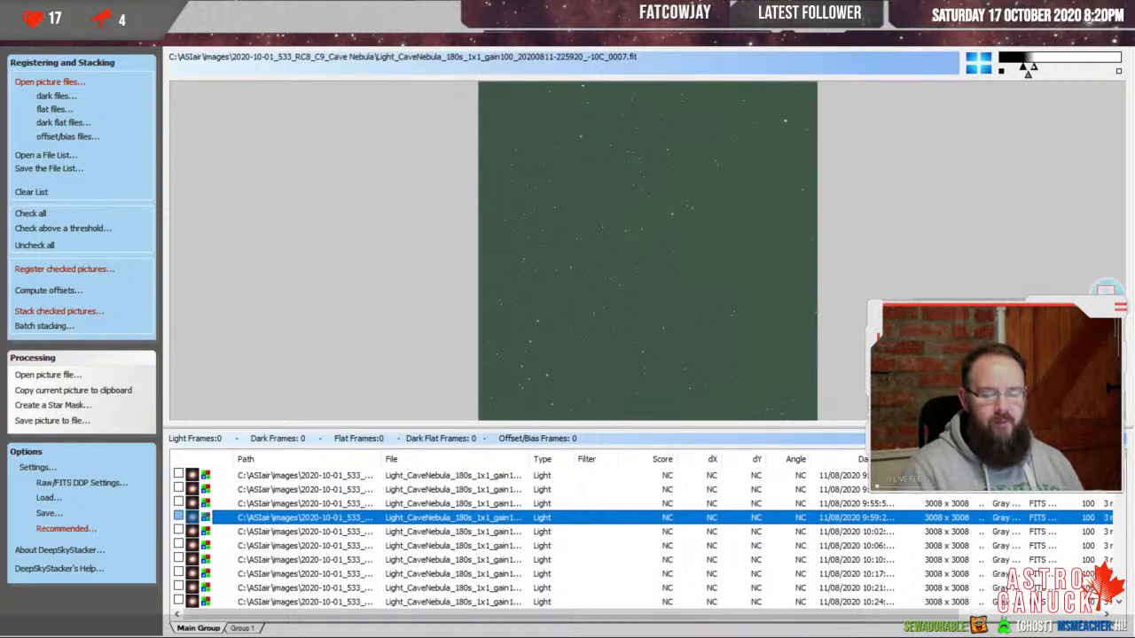
pyautogui.press('Down')
pyautogui.press('Down')
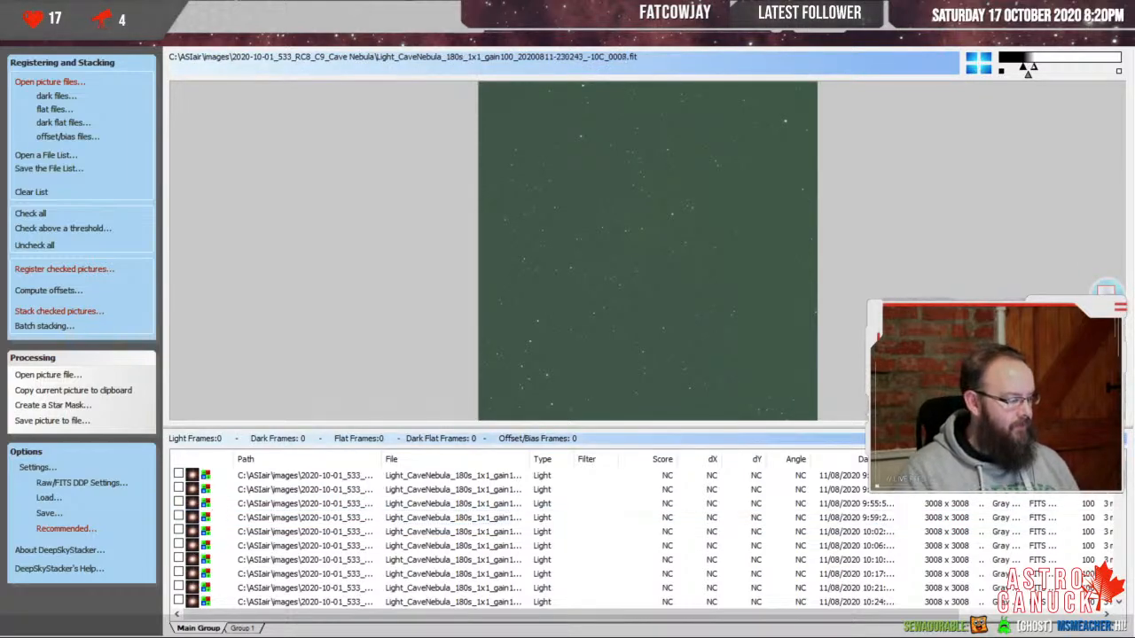
pyautogui.press('Down')
pyautogui.press('Down')
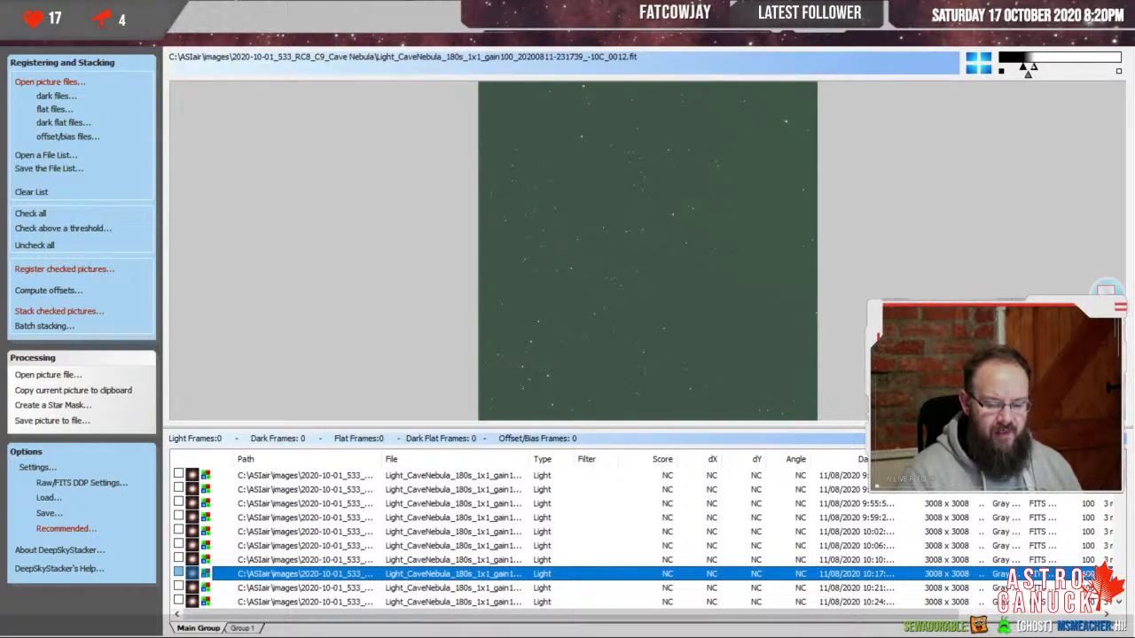
pyautogui.press('Down')
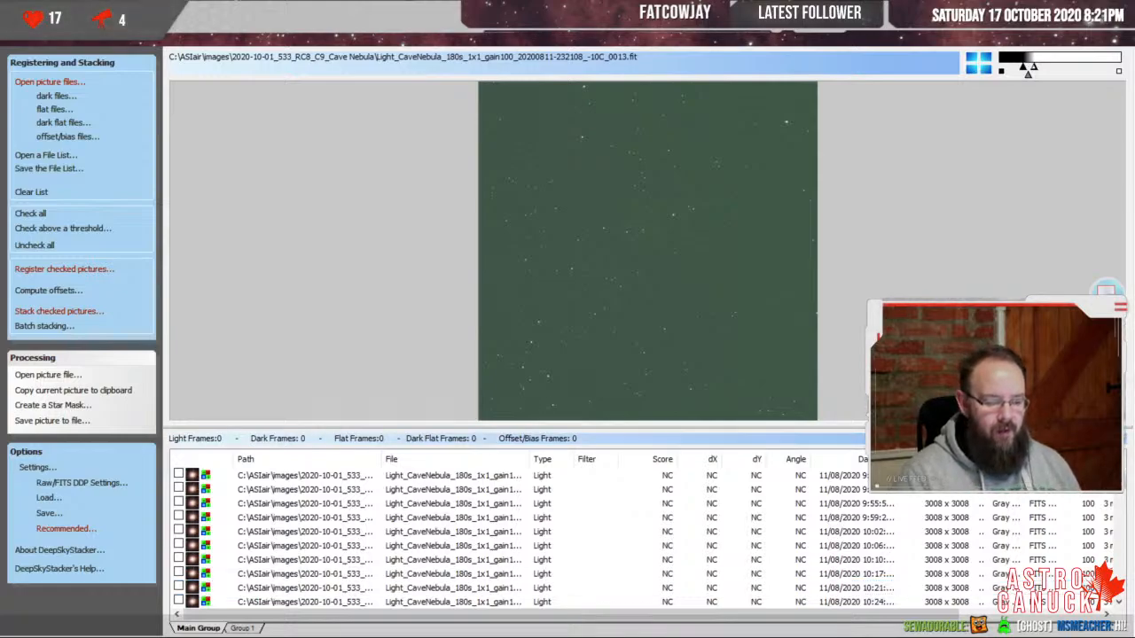
pyautogui.press('Down')
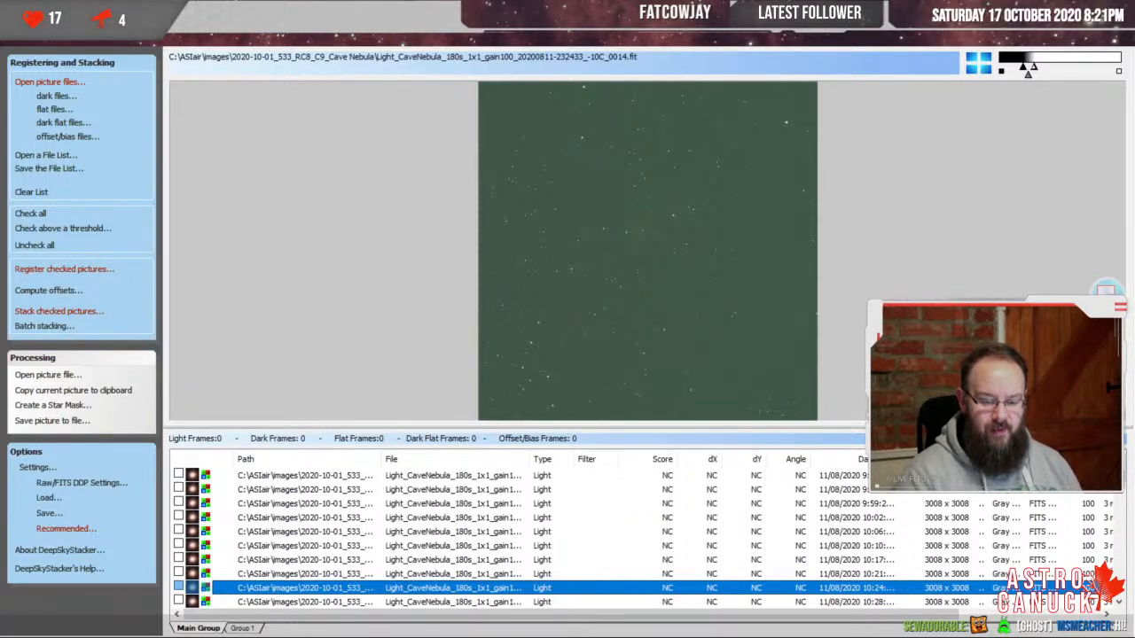
# - Look further through the light frame list, preview the first frame, 0001, and check the frames captured after it
pyautogui.scroll(-5, 567, 538)
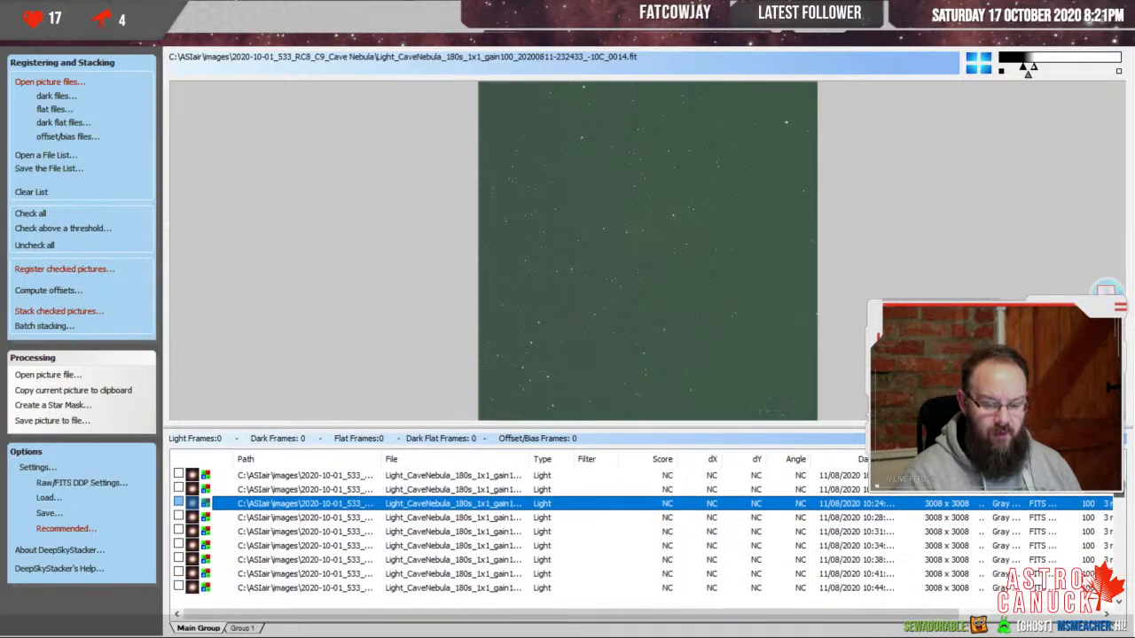
pyautogui.scroll(-1, 568, 538)
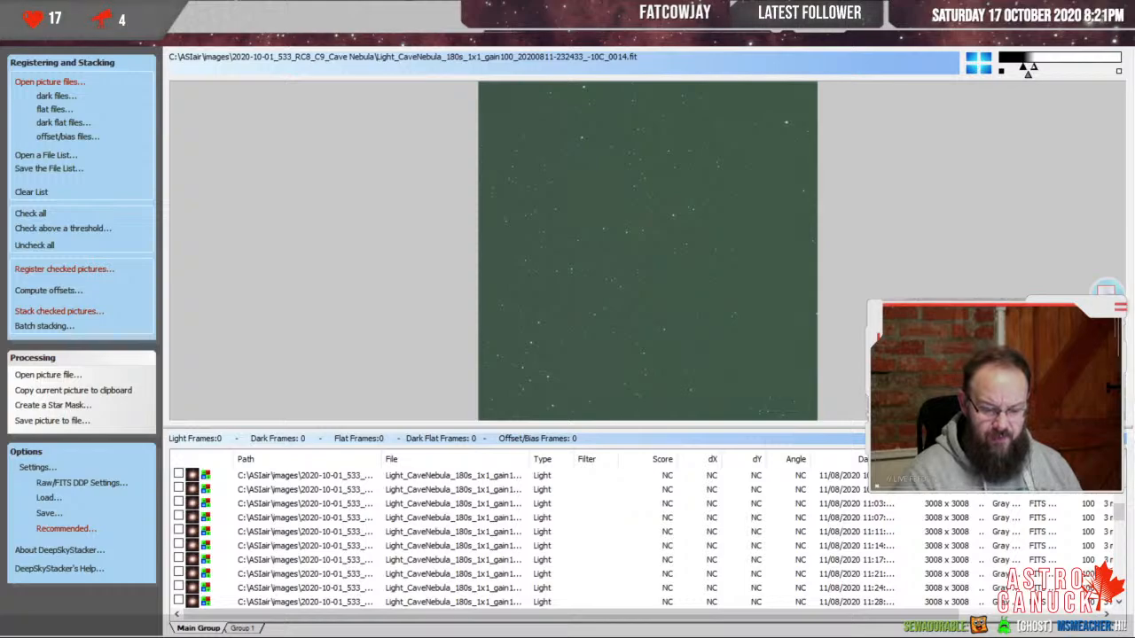
pyautogui.scroll(8, 568, 538)
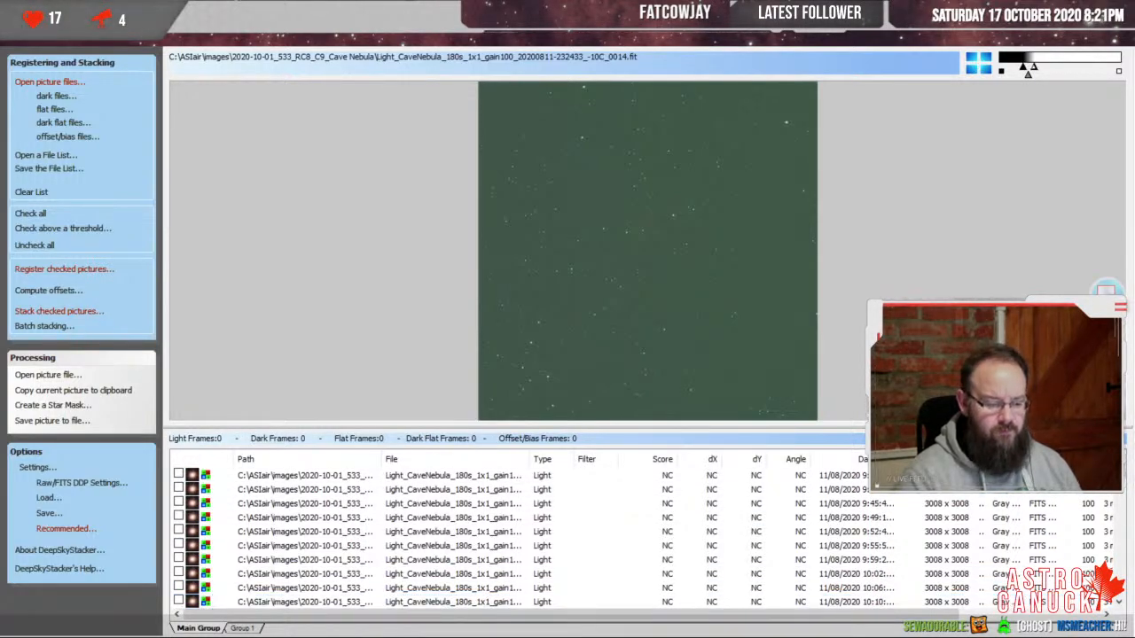
pyautogui.click(453, 476)
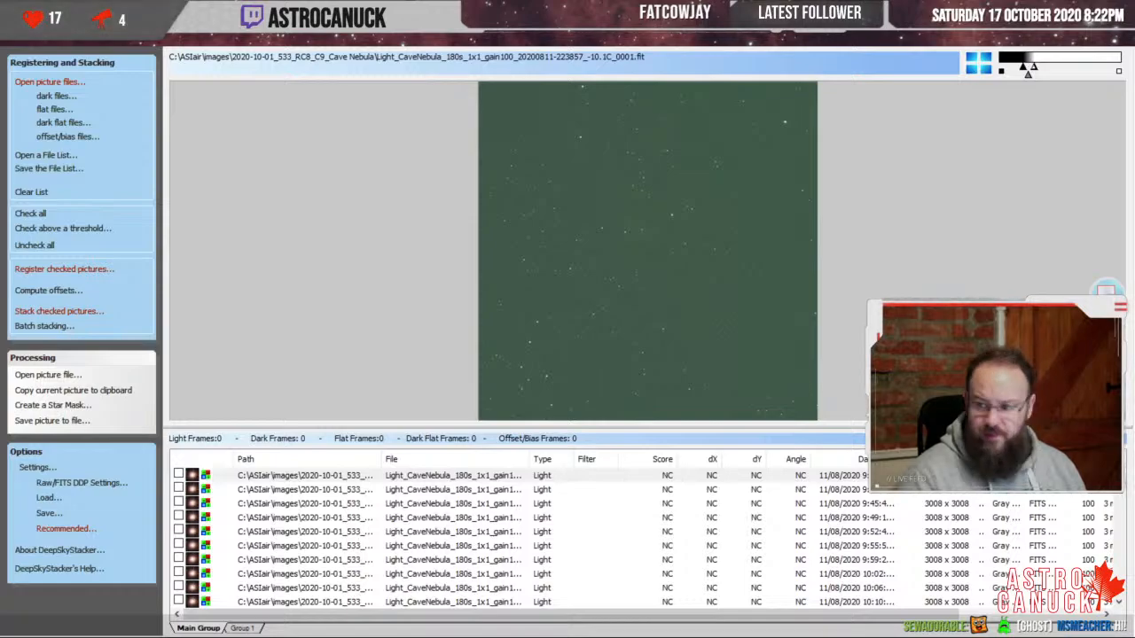
pyautogui.click(453, 476)
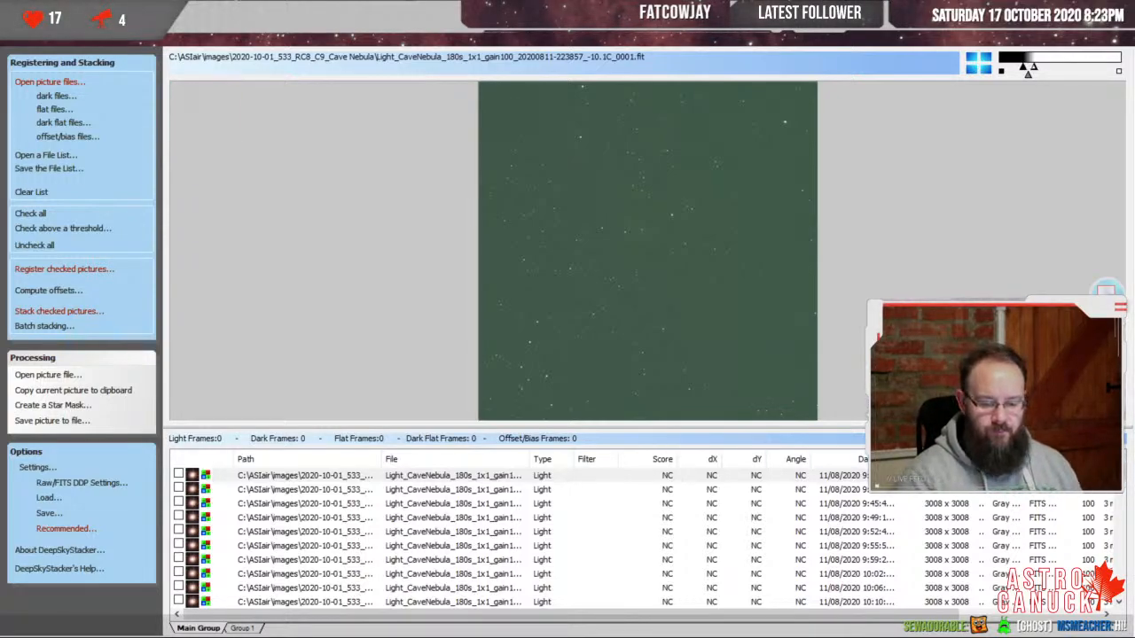
pyautogui.scroll(-10, 532, 538)
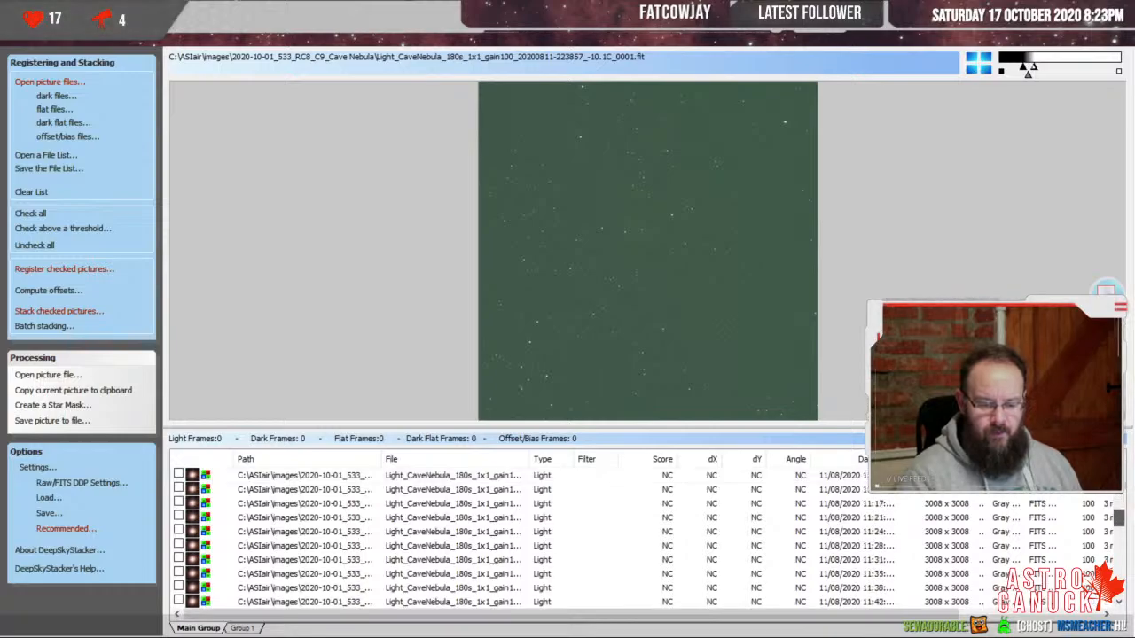
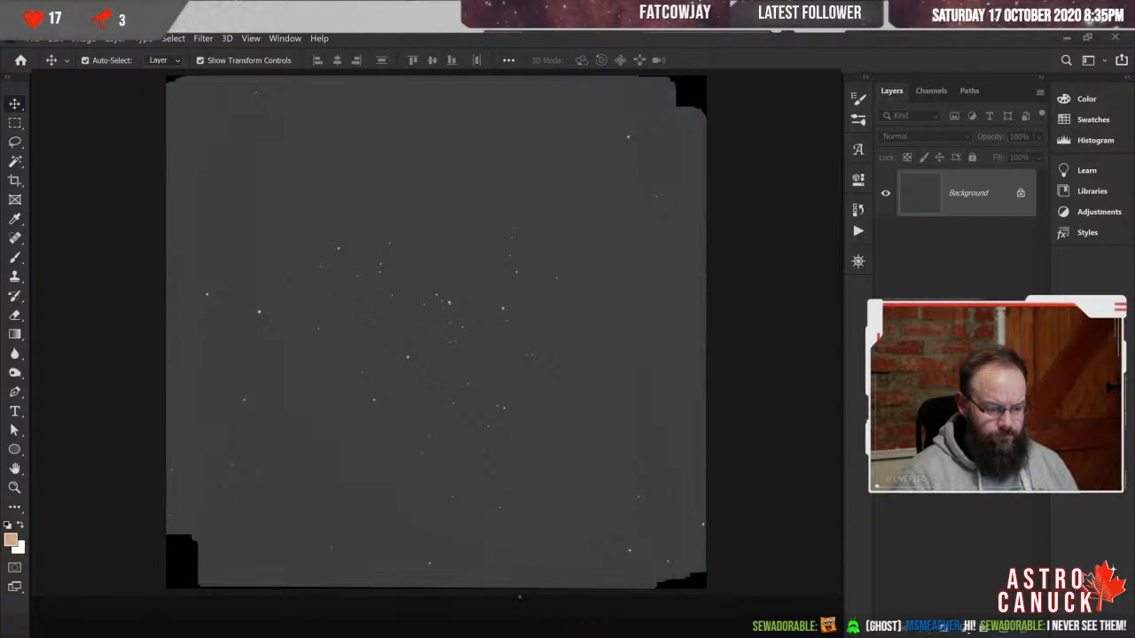
# - Switch to Photoshop and get a close-up view of the stars in the stacked image
pyautogui.moveTo(602, 619); pyautogui.dragTo(839, 625)
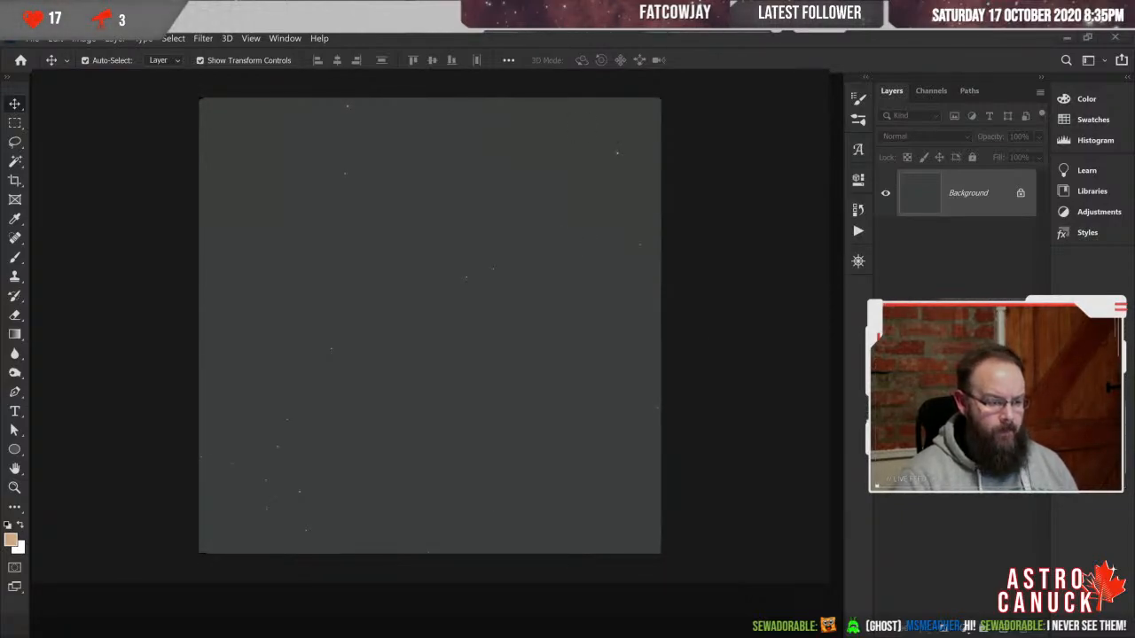
pyautogui.moveTo(434, 596); pyautogui.dragTo(434, 605)
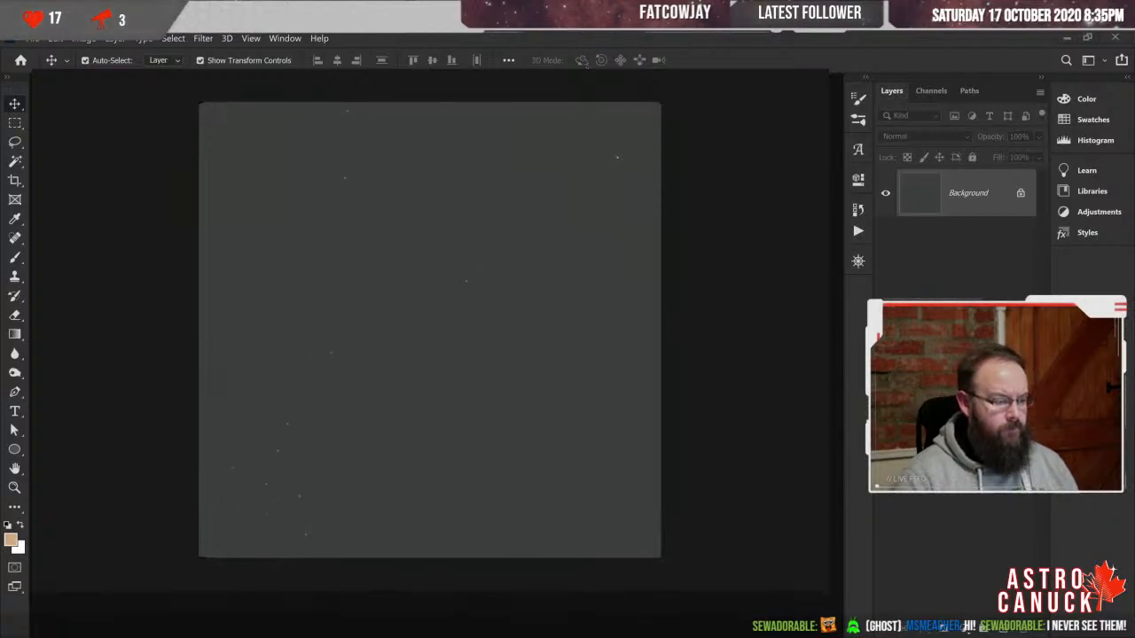
pyautogui.hotkey('ctrl', '+')
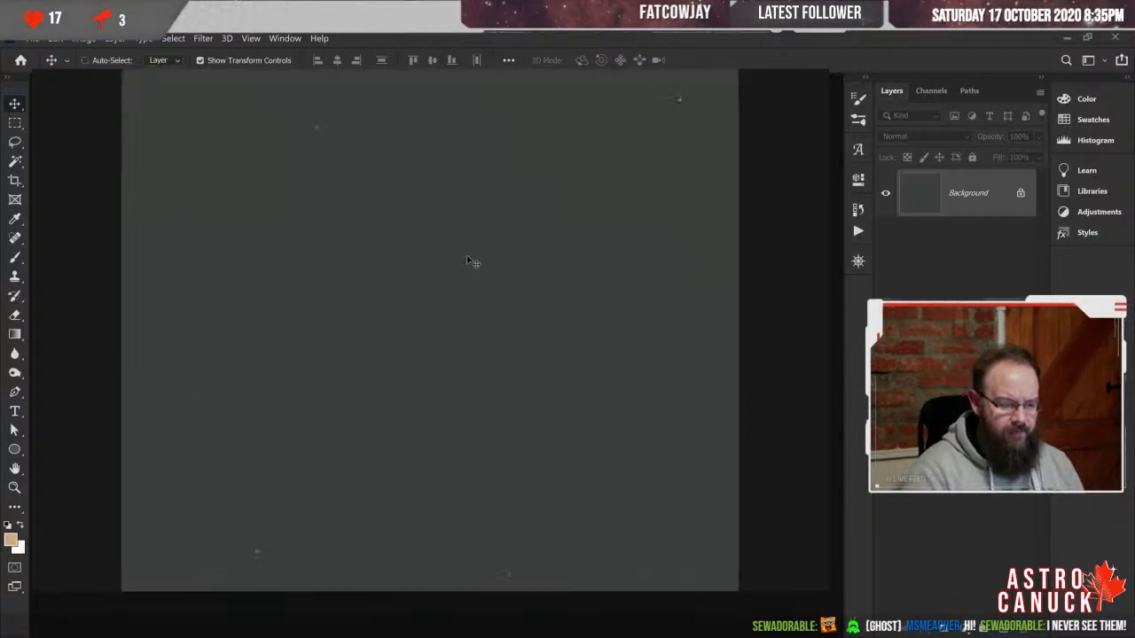
pyautogui.hotkey('ctrl', '+')
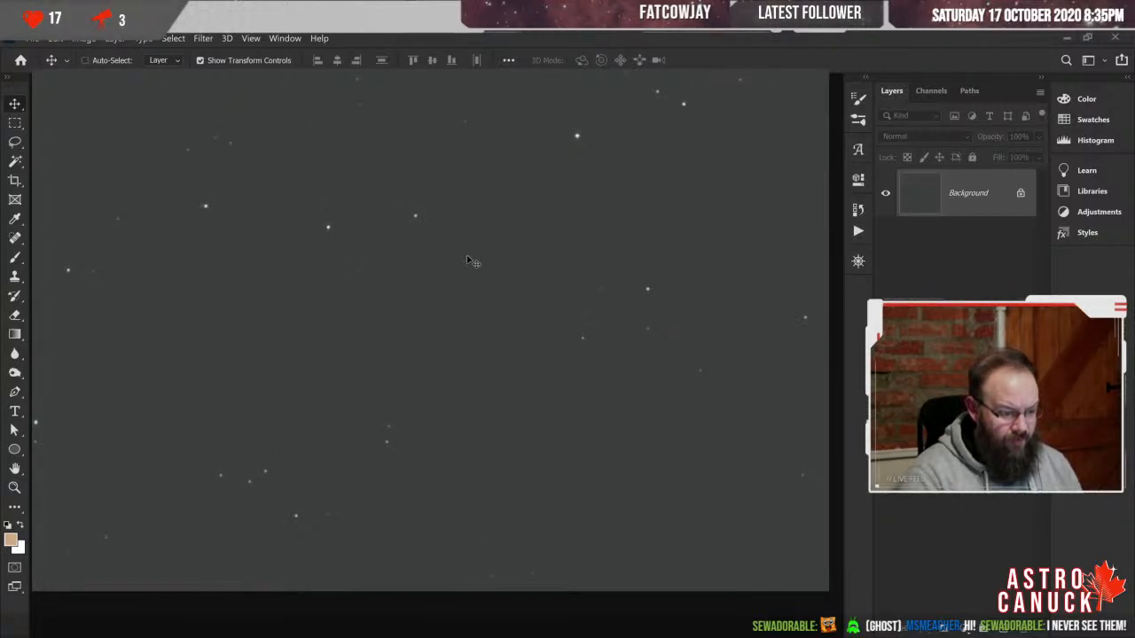
# - Zoom out from the stars to inspect the whole stacked image and its edges
pyautogui.hotkey('ctrl', '+')
pyautogui.hotkey('ctrl', '-')
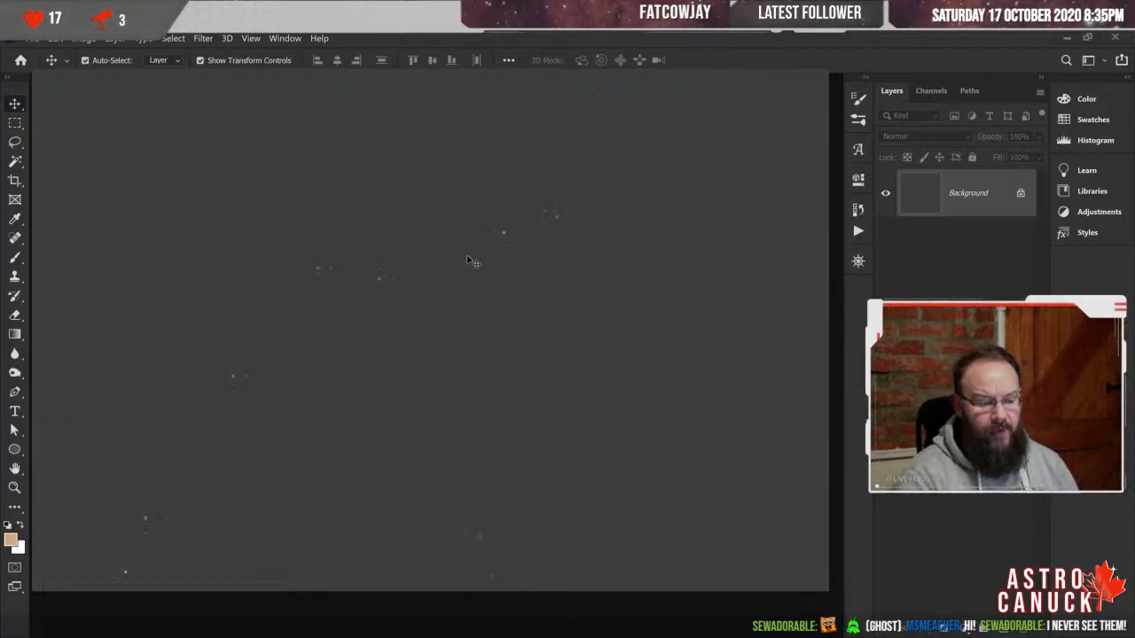
pyautogui.hotkey('ctrl', '-')
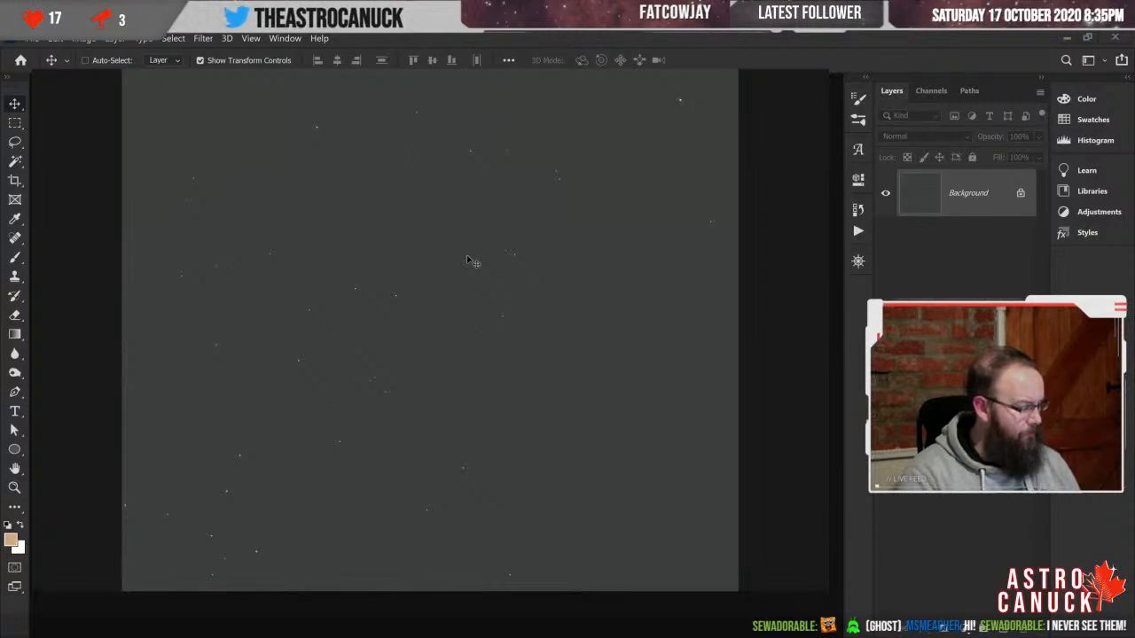
pyautogui.hotkey('ctrl', '-')
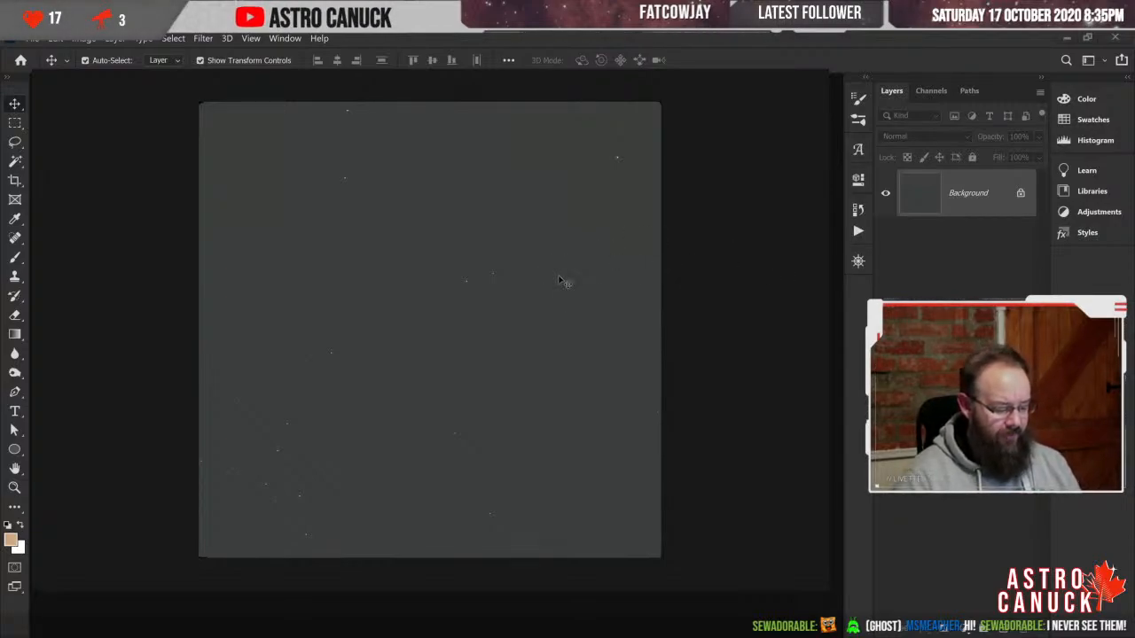
# - Try out several tonal and colour changes on the stacked image's Background layer
pyautogui.press('i')
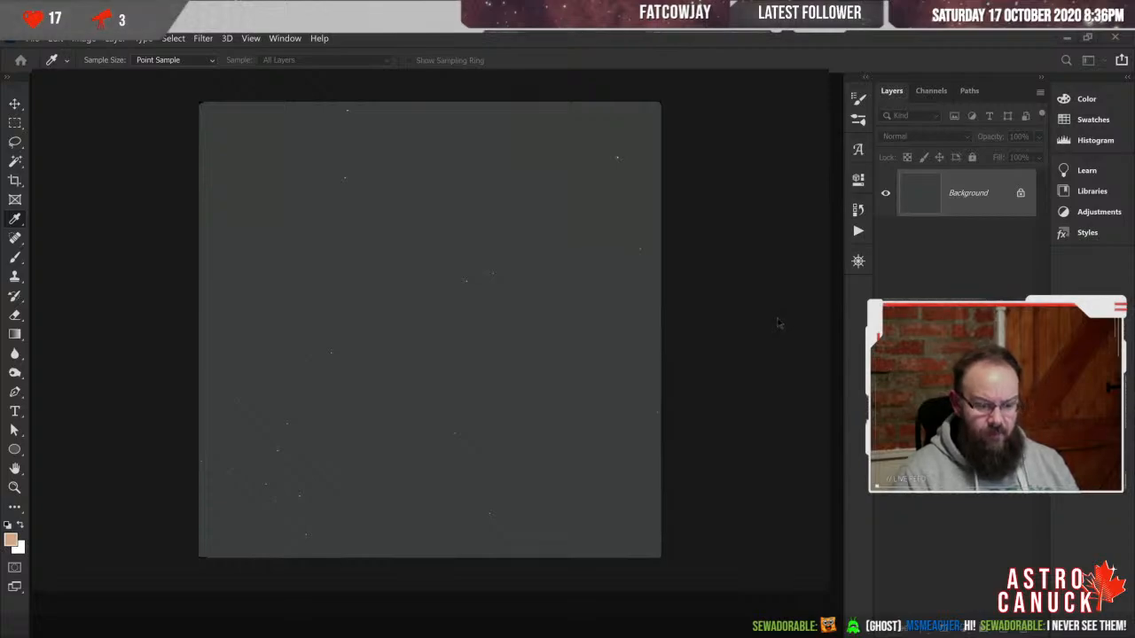
pyautogui.hotkey('ctrl', 'z')
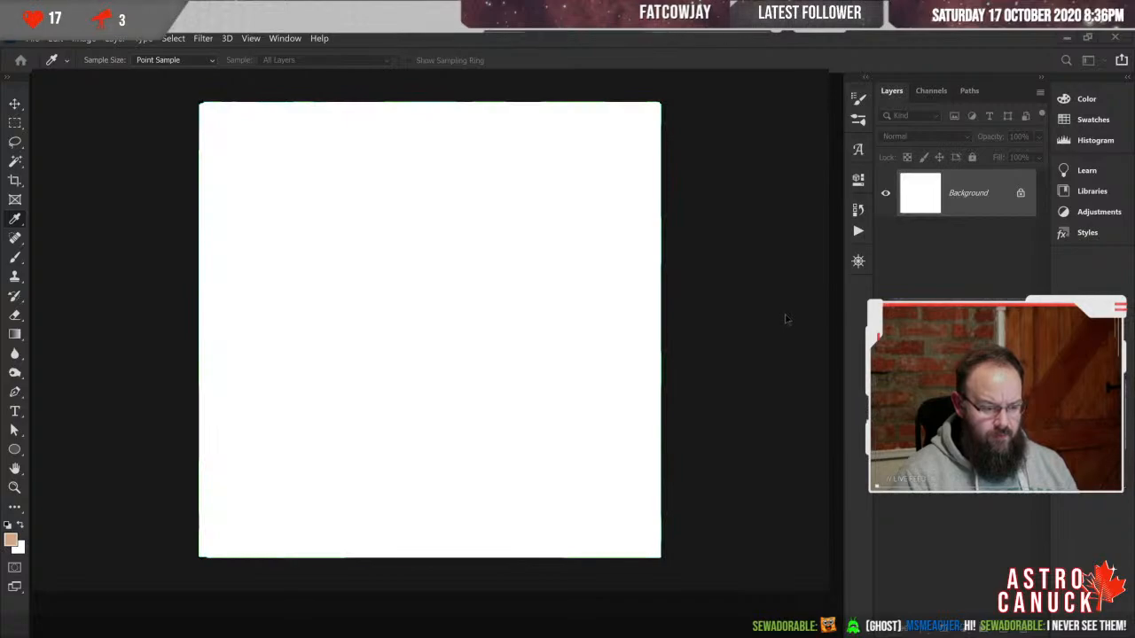
pyautogui.hotkey('ctrl', 'z')
pyautogui.hotkey('ctrl', 'shift', 'z')
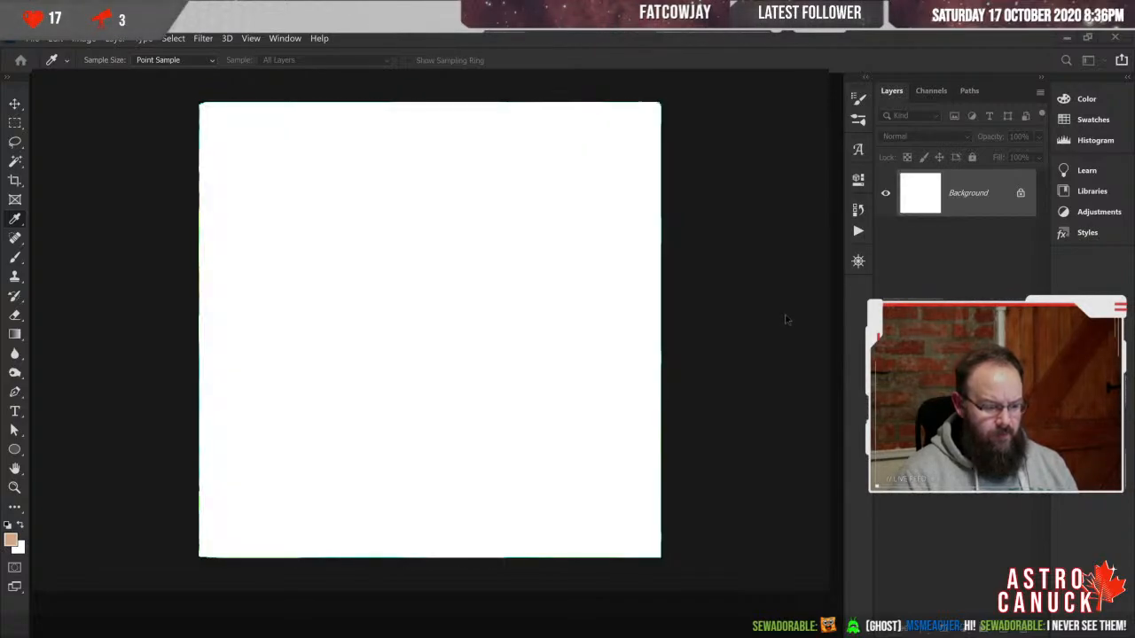
pyautogui.hotkey('ctrl', 'shift', 'z')
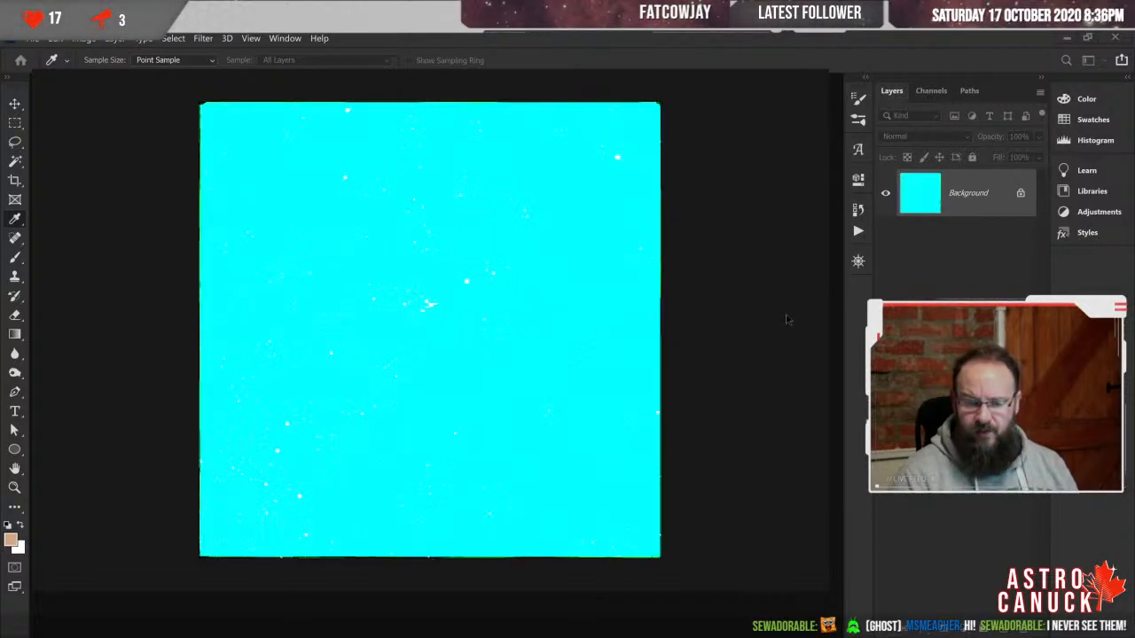
pyautogui.hotkey('ctrl', 'shift', 'z')
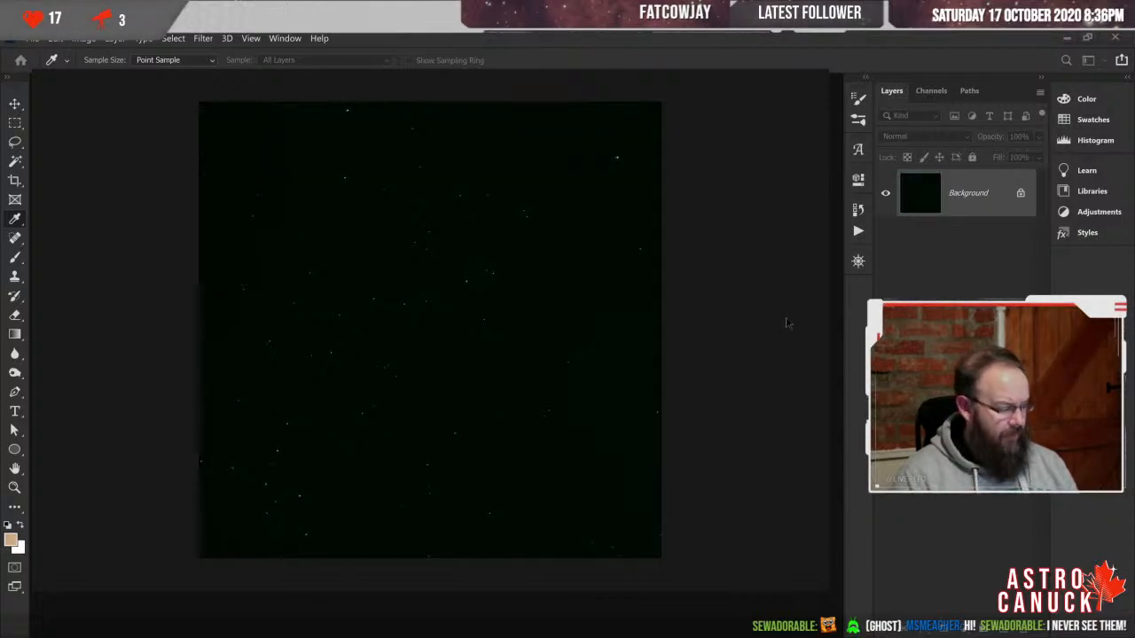
pyautogui.hotkey('ctrl', 'shift', 'z')
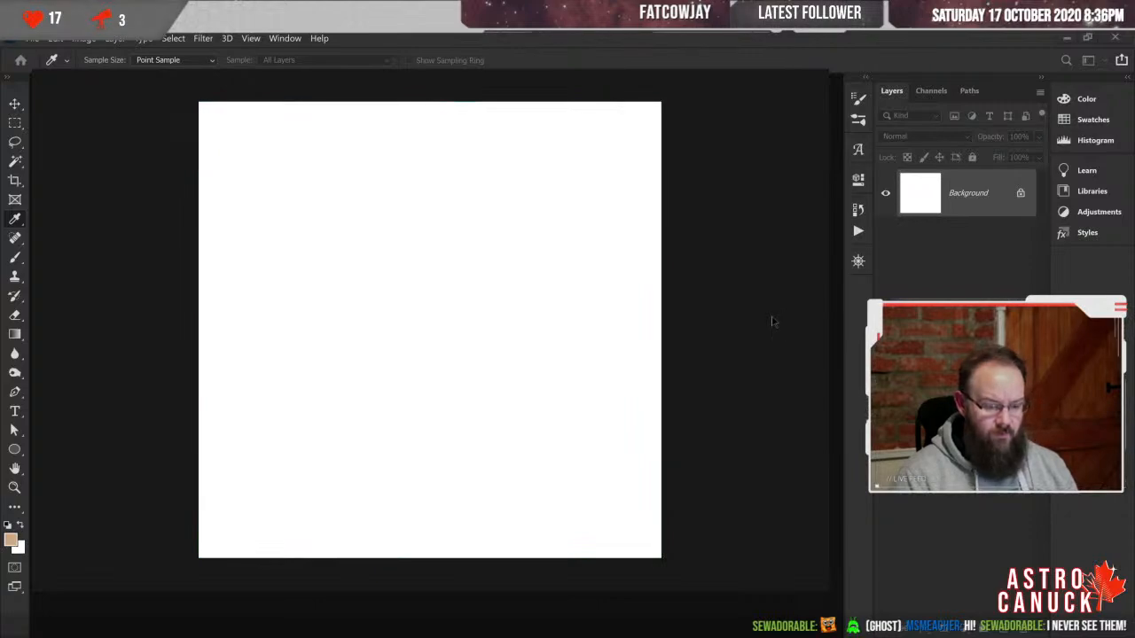
pyautogui.hotkey('ctrl', 'shift', 'z')
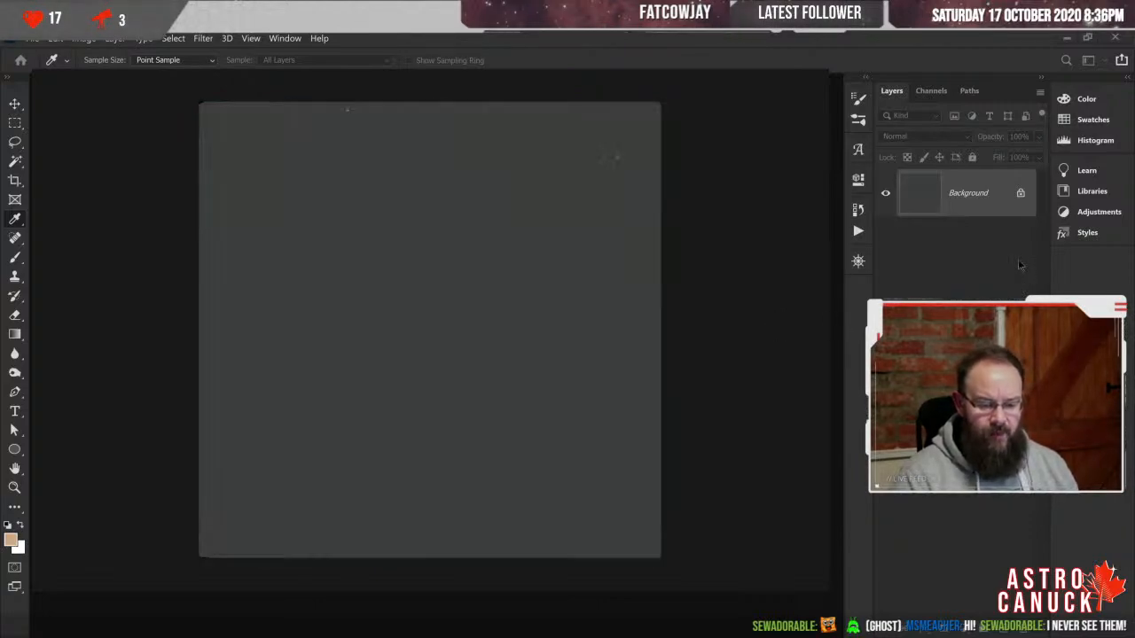
# - Crop a thin, even border off all four sides of the stacked image to remove the uneven stacking edges
pyautogui.press('v')
pyautogui.press('c')
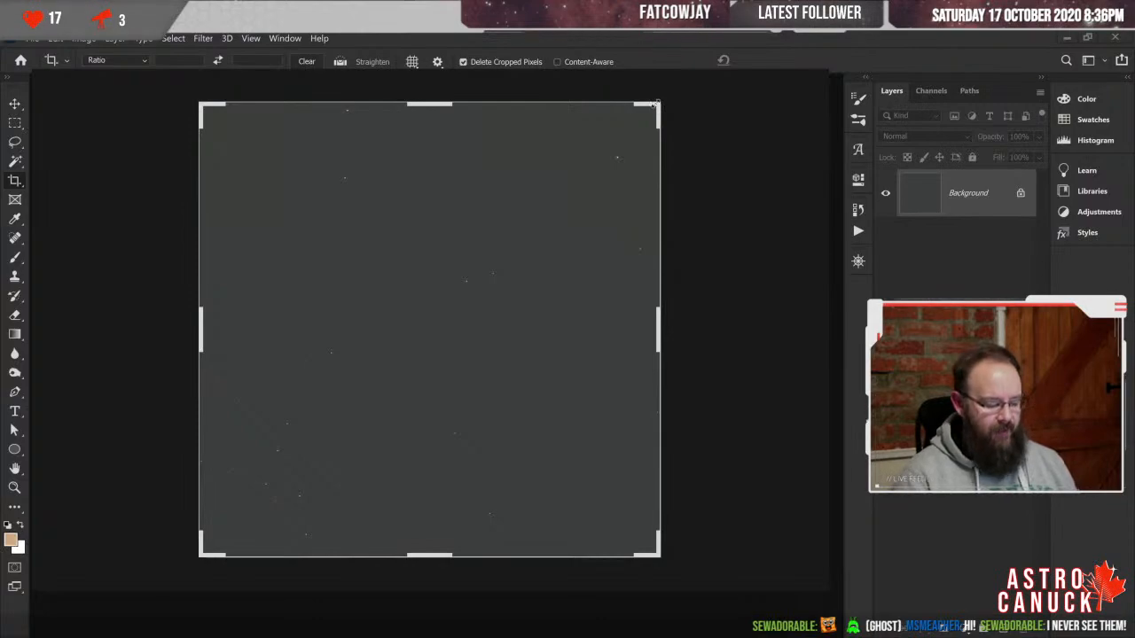
pyautogui.moveTo(655, 103); pyautogui.dragTo(641, 121)
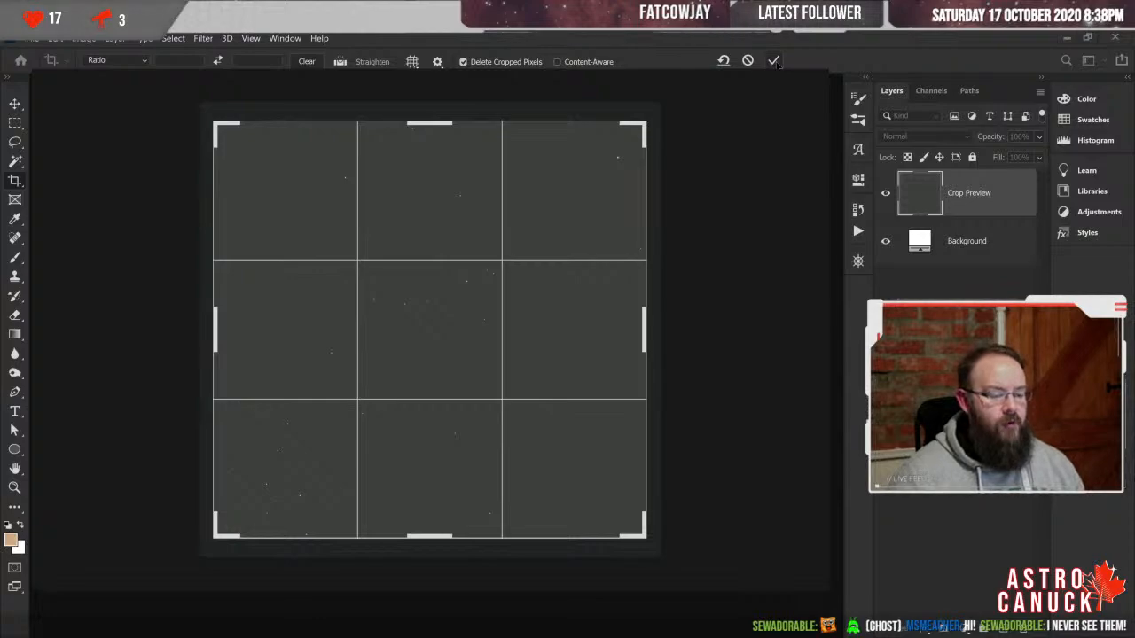
pyautogui.click(773, 60)
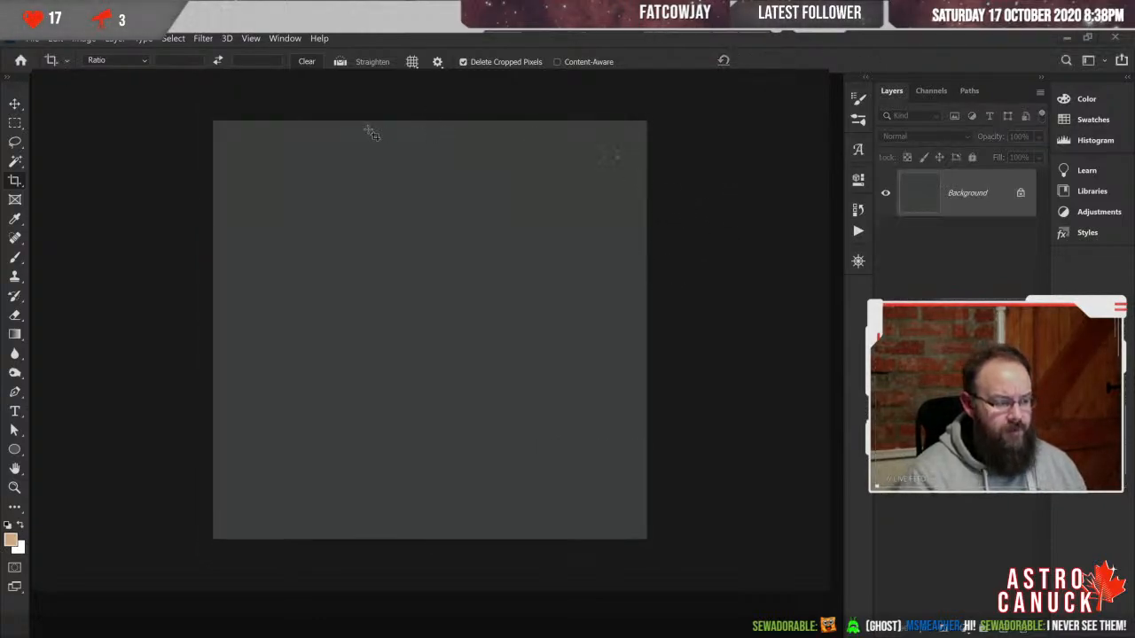
pyautogui.click(14, 104)
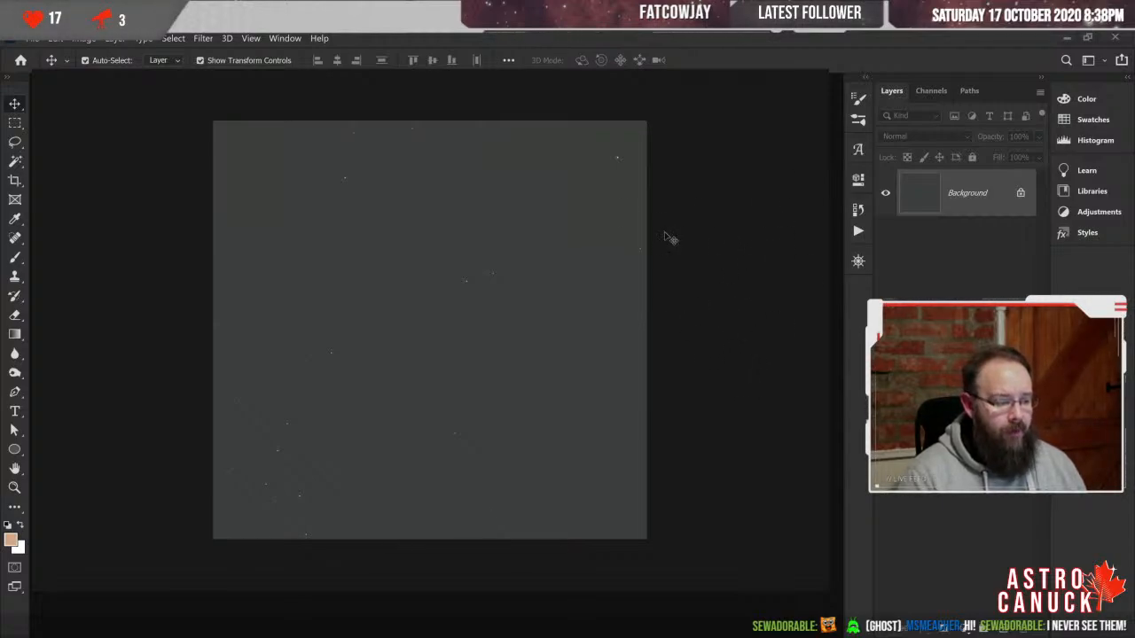
# - Examine the stars up close across different areas of the cropped image, including toward its corners
pyautogui.hotkey('ctrl', '+')
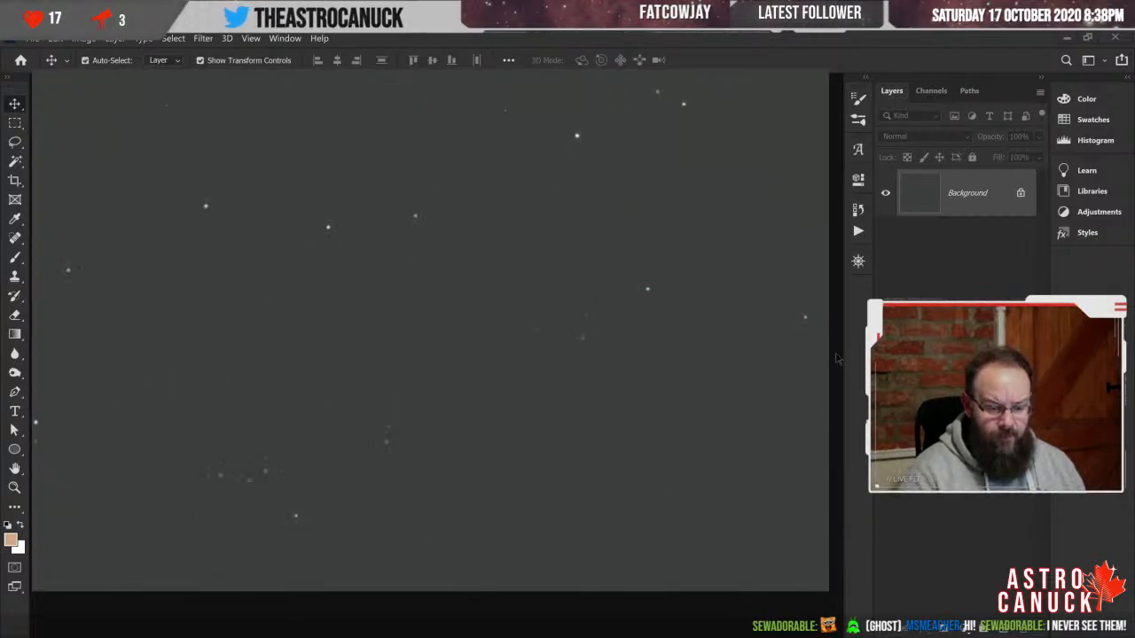
pyautogui.scroll(10, 841, 293)
pyautogui.scroll(2, 841, 228)
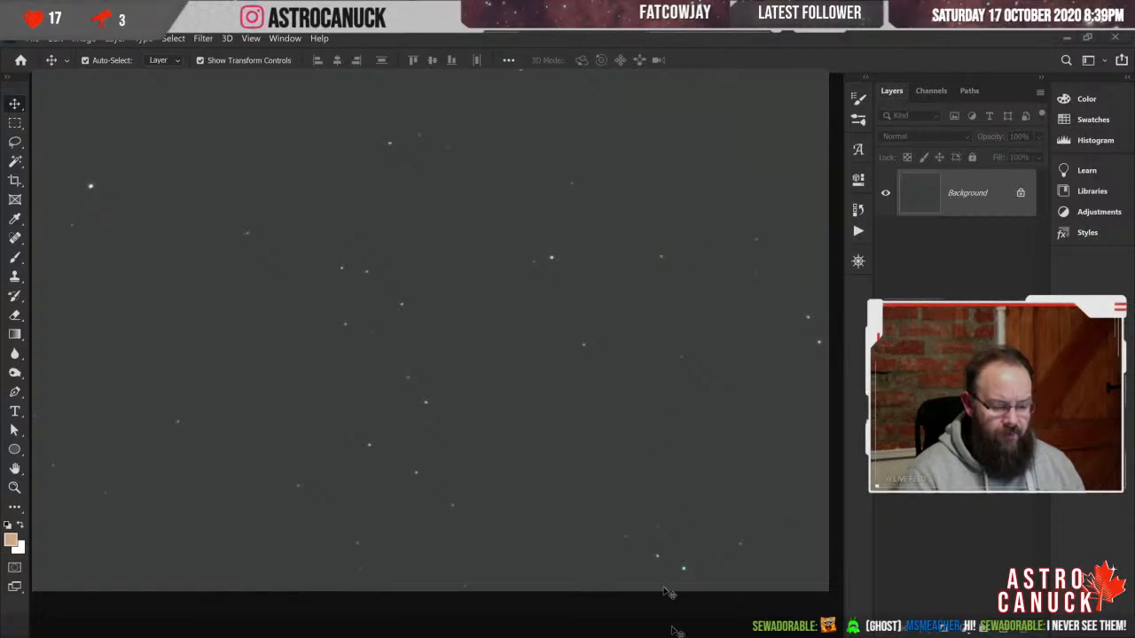
pyautogui.hscroll(5, 736, 102)
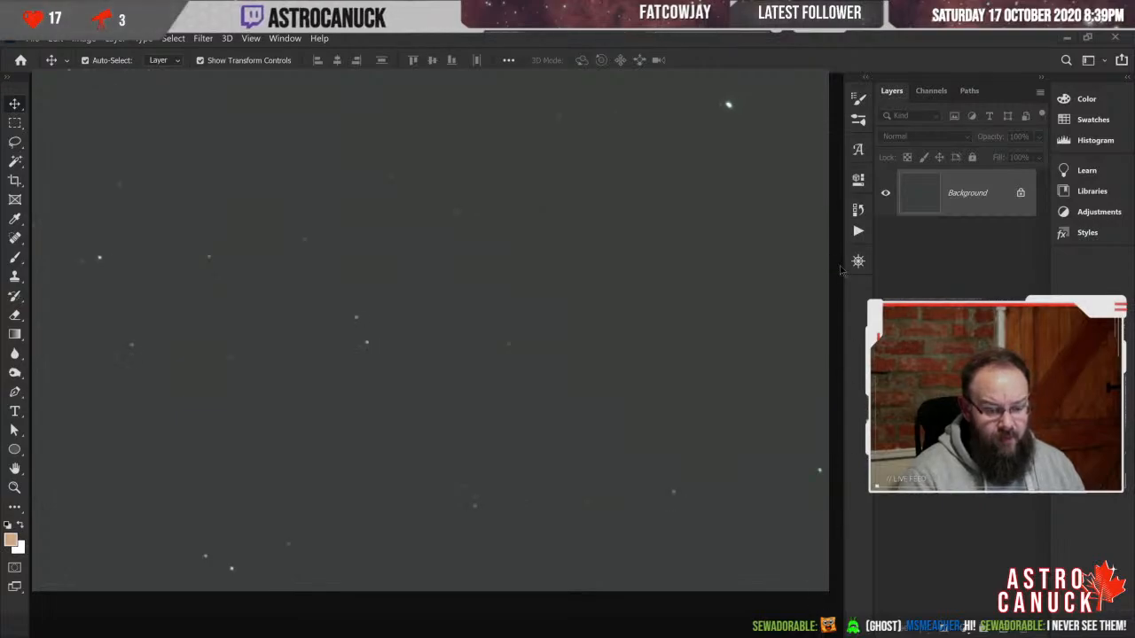
pyautogui.scroll(3, 827, 215)
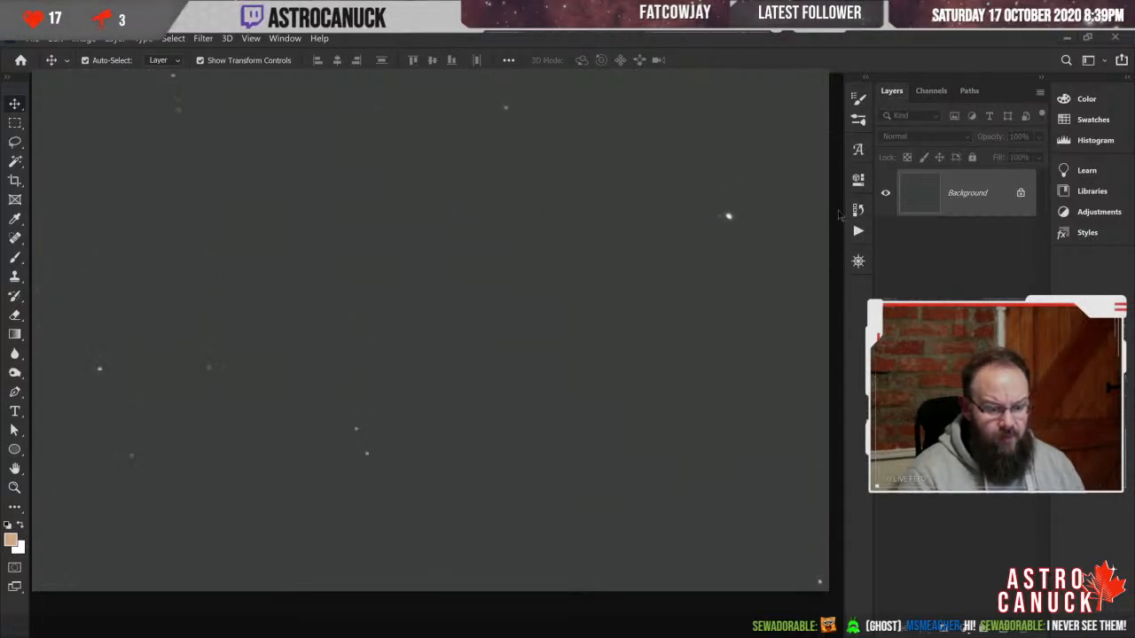
pyautogui.scroll(-1, 843, 233)
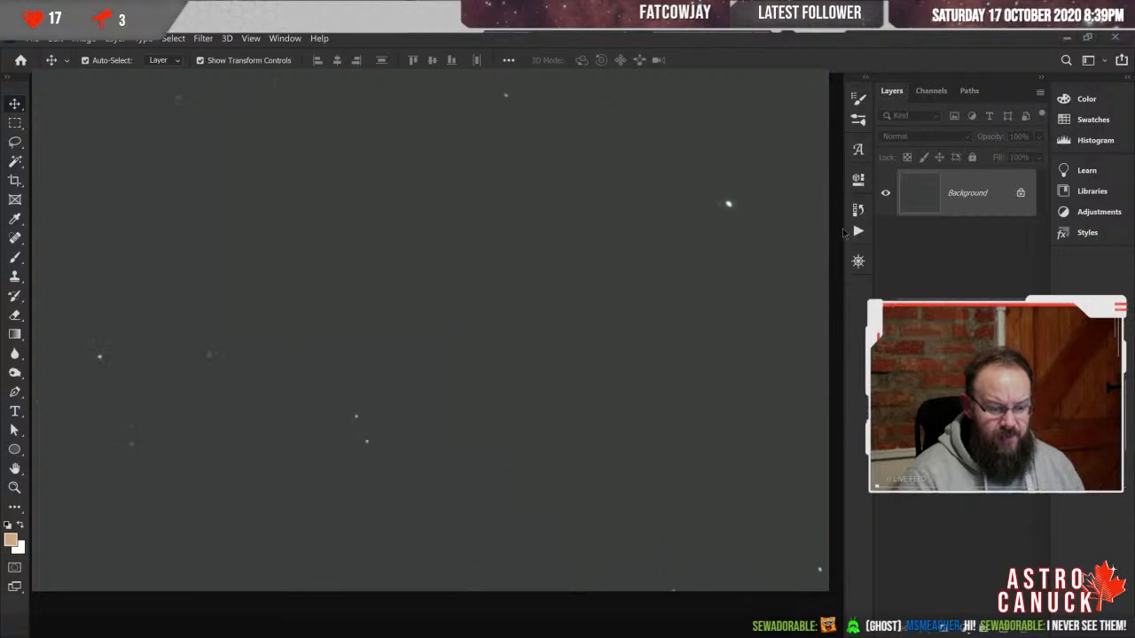
pyautogui.scroll(-5, 844, 241)
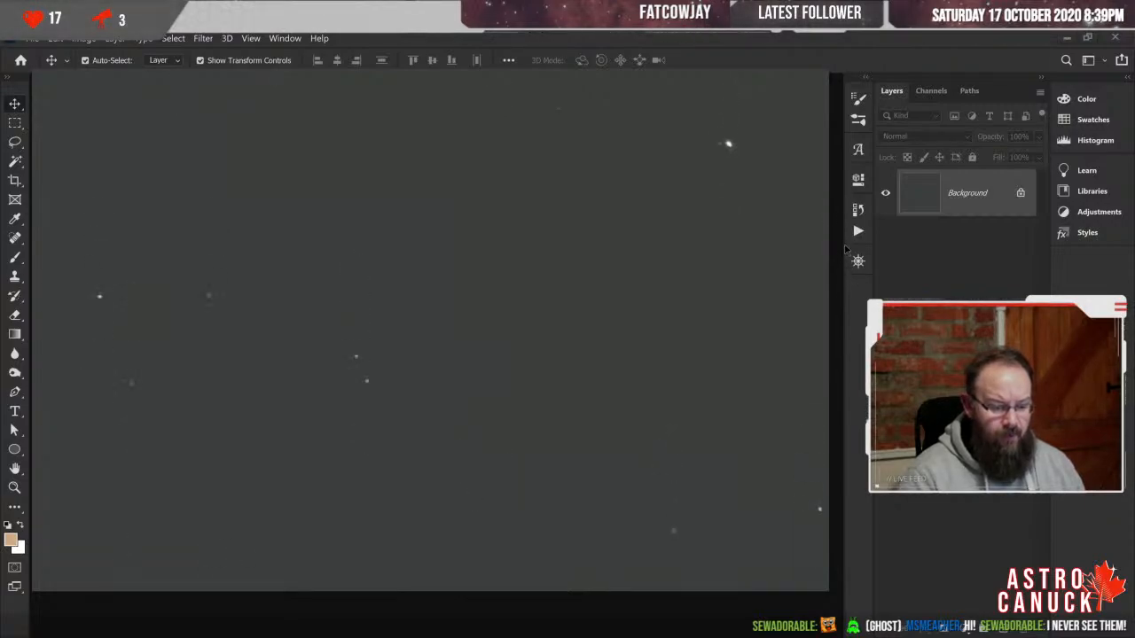
pyautogui.scroll(2, 845, 244)
pyautogui.scroll(-6, 850, 266)
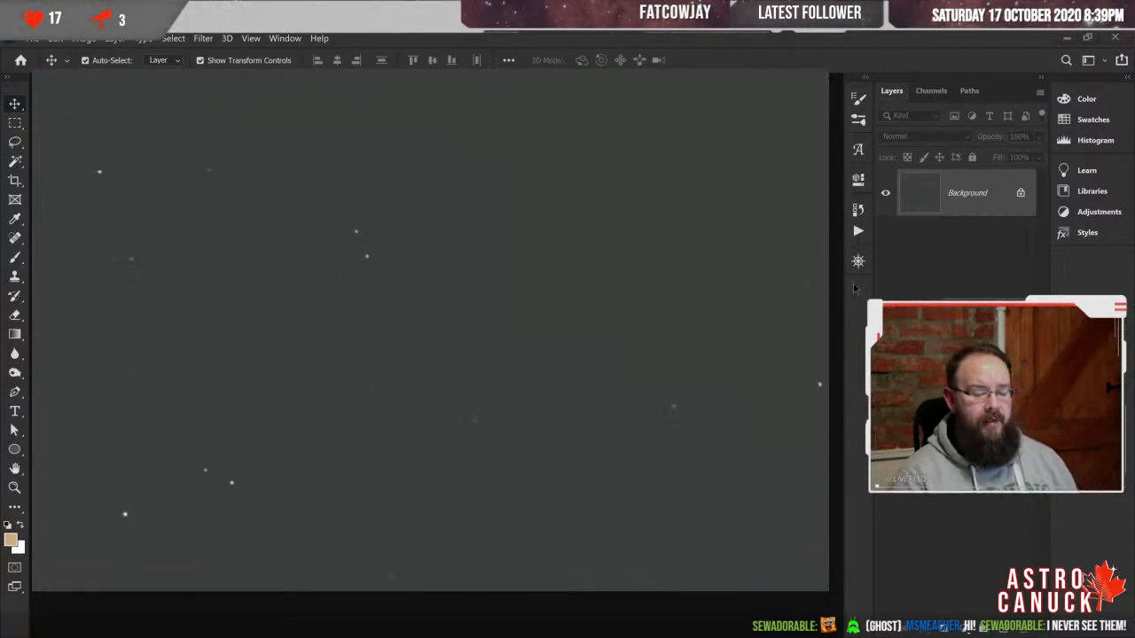
pyautogui.scroll(-12, 847, 337)
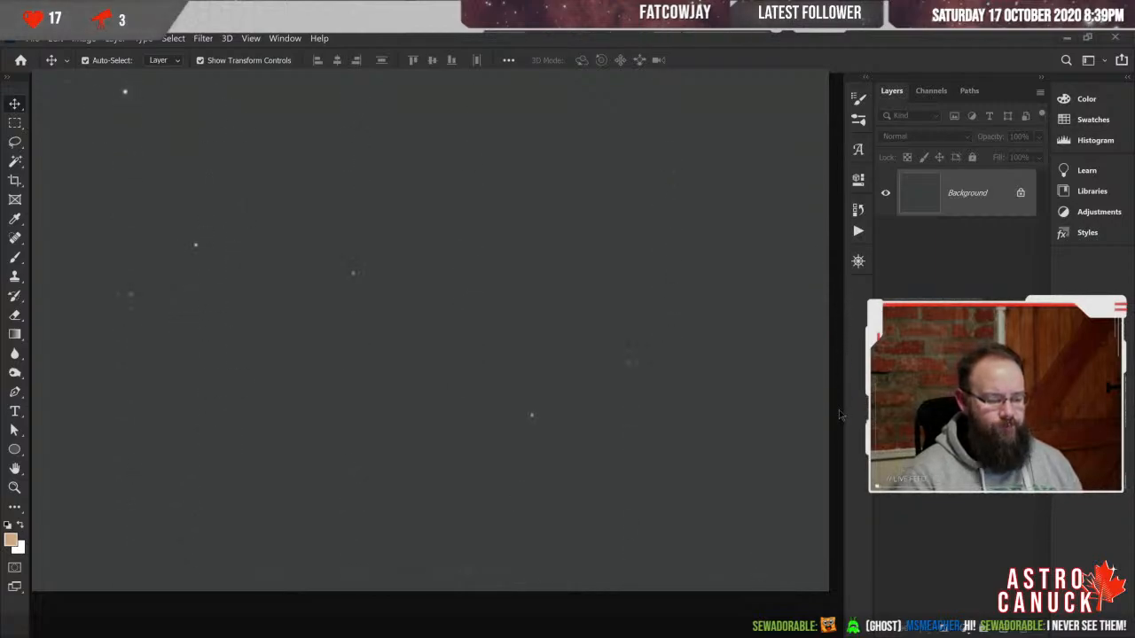
pyautogui.hscroll(-15, 430, 328)
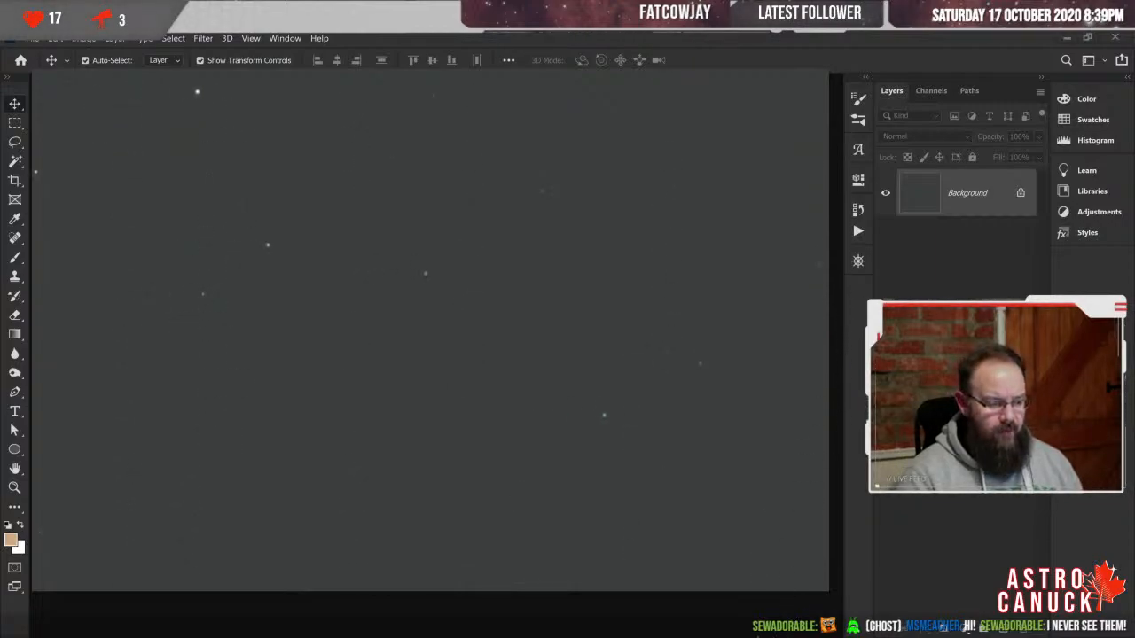
pyautogui.hscroll(-4, 431, 328)
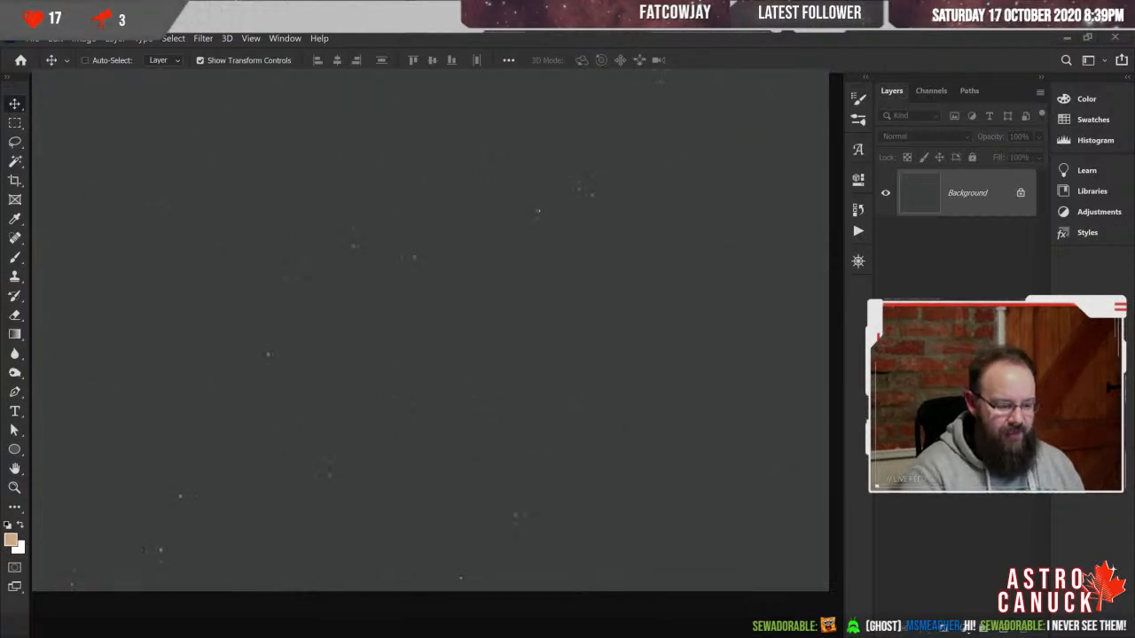
# - Try darkening the cropped image's background with a tonal adjustment
pyautogui.hotkey('ctrl', '0')
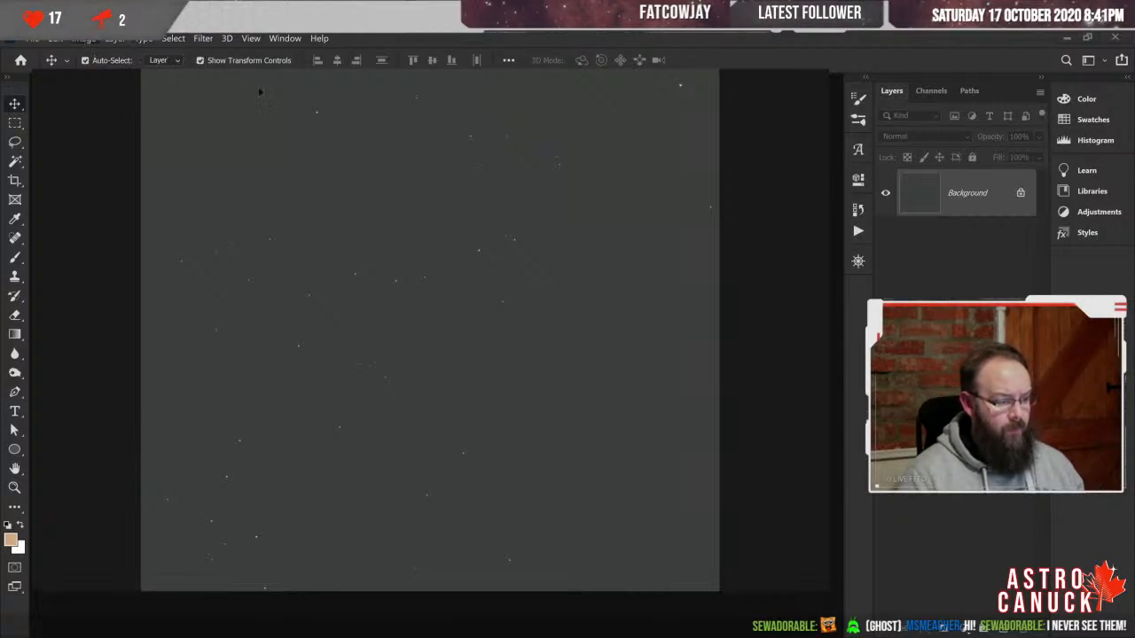
pyautogui.click(259, 125)
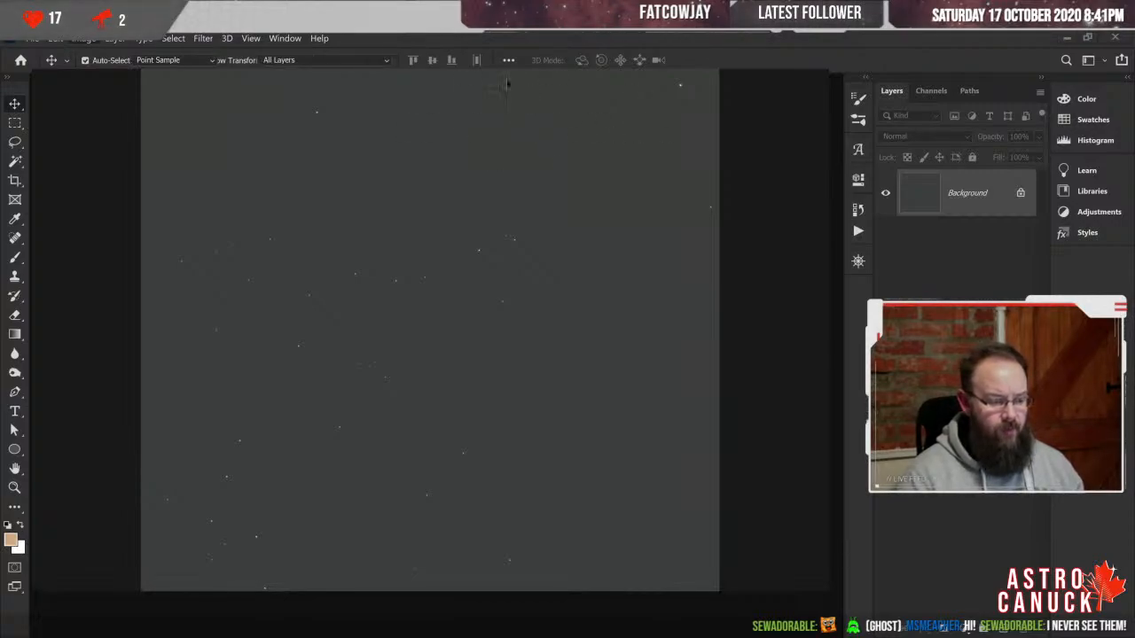
pyautogui.press('i')
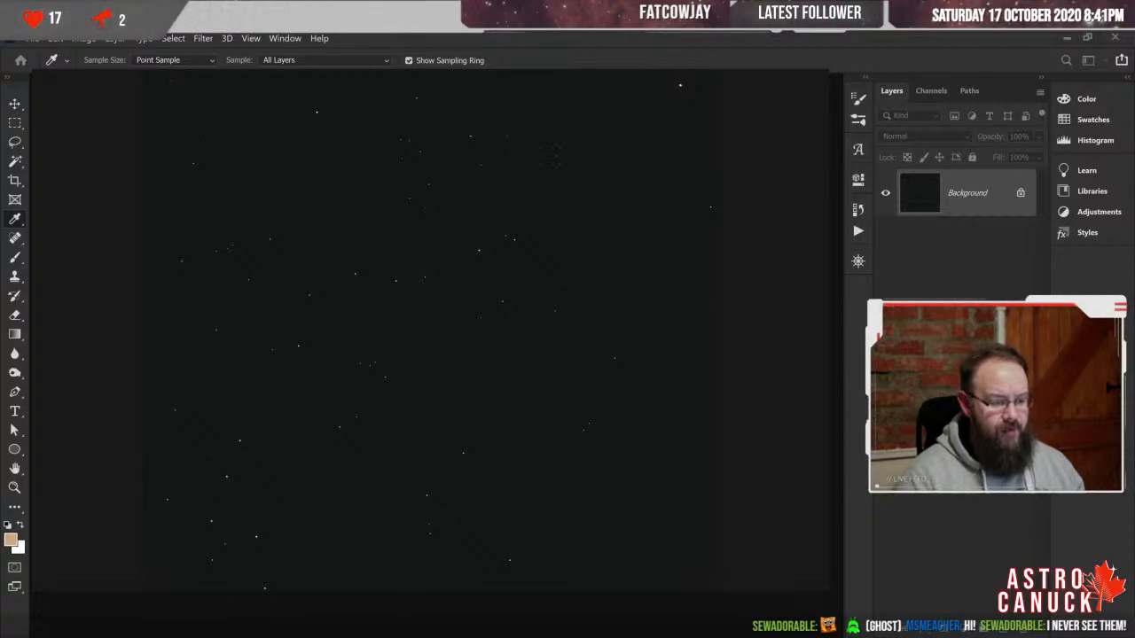
pyautogui.hotkey('ctrl', 'z')
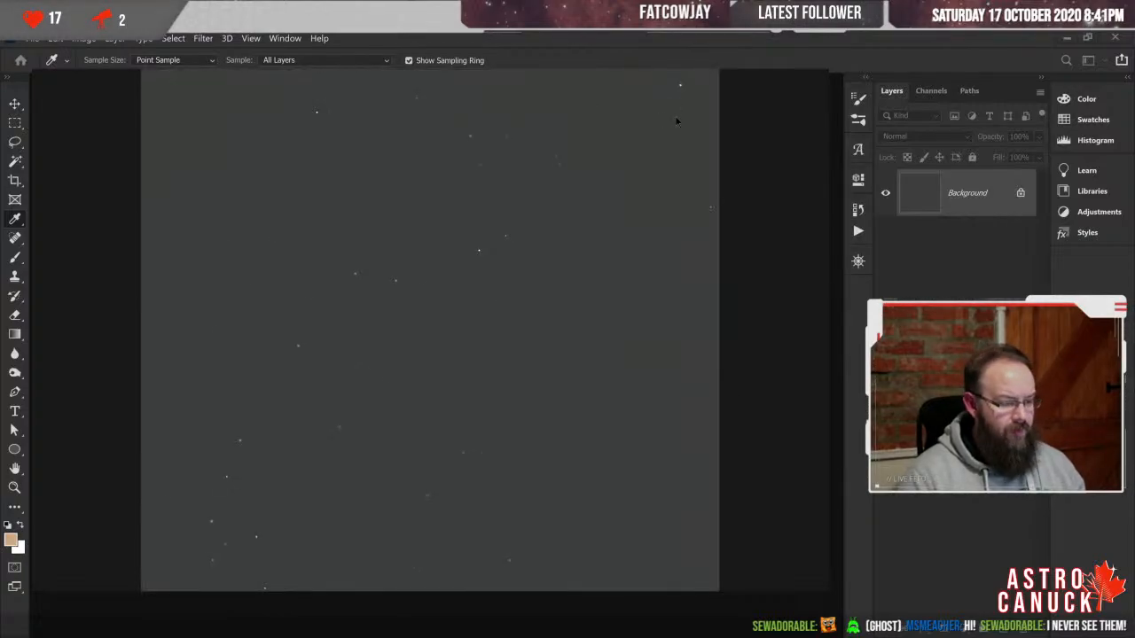
pyautogui.press('v')
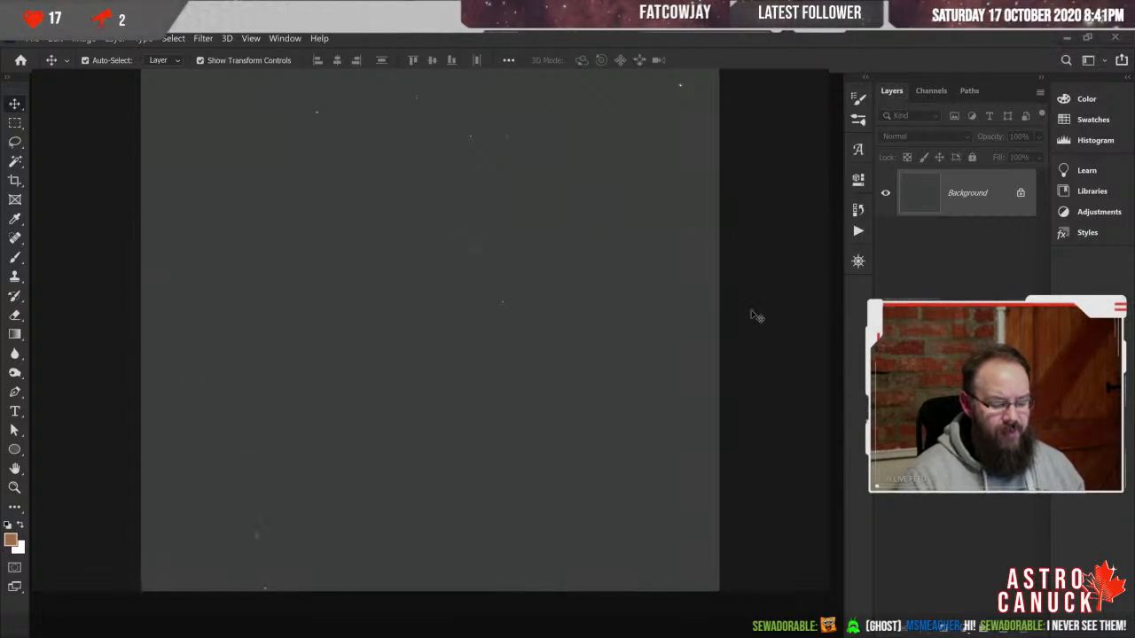
# - Darken the stacked image's background to near black with a tonal adjustment, keeping the brighter stars
pyautogui.press('i')
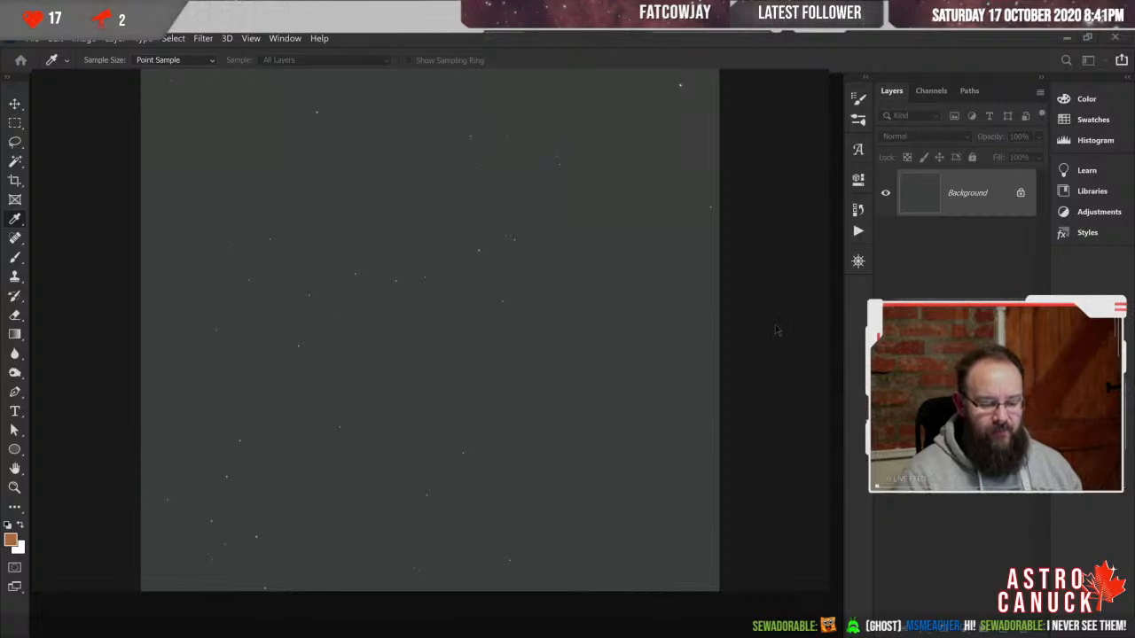
pyautogui.hotkey('ctrl', 'z')
pyautogui.hotkey('ctrl', 'z')
pyautogui.hotkey('ctrl', 'z')
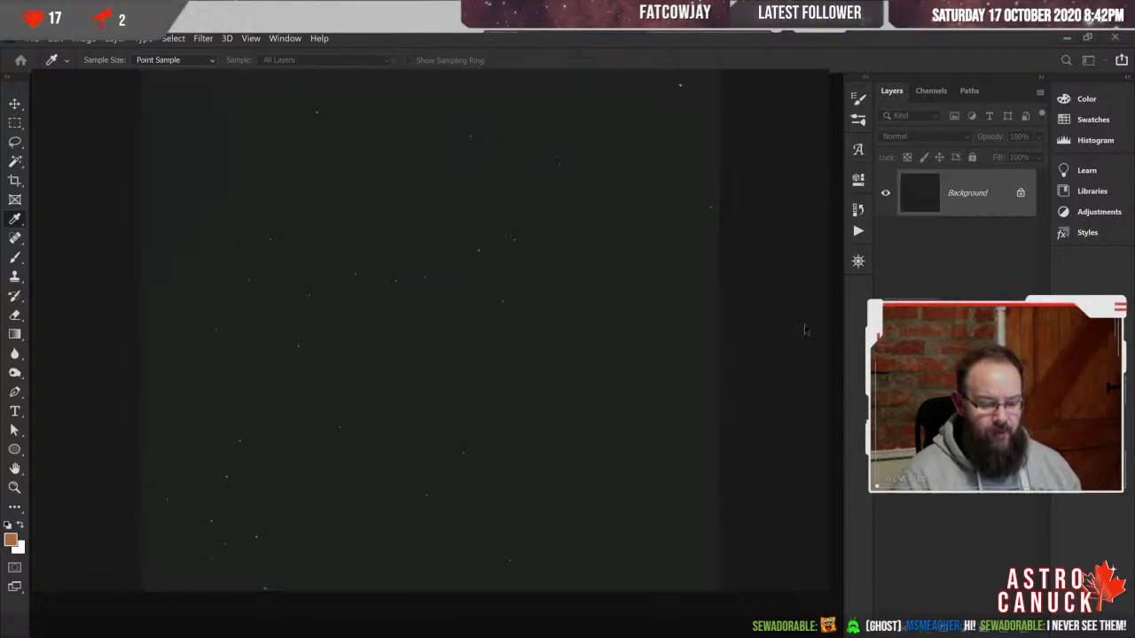
pyautogui.hotkey('ctrl', 'z')
pyautogui.hotkey('ctrl', 'z')
pyautogui.hotkey('ctrl', 'z')
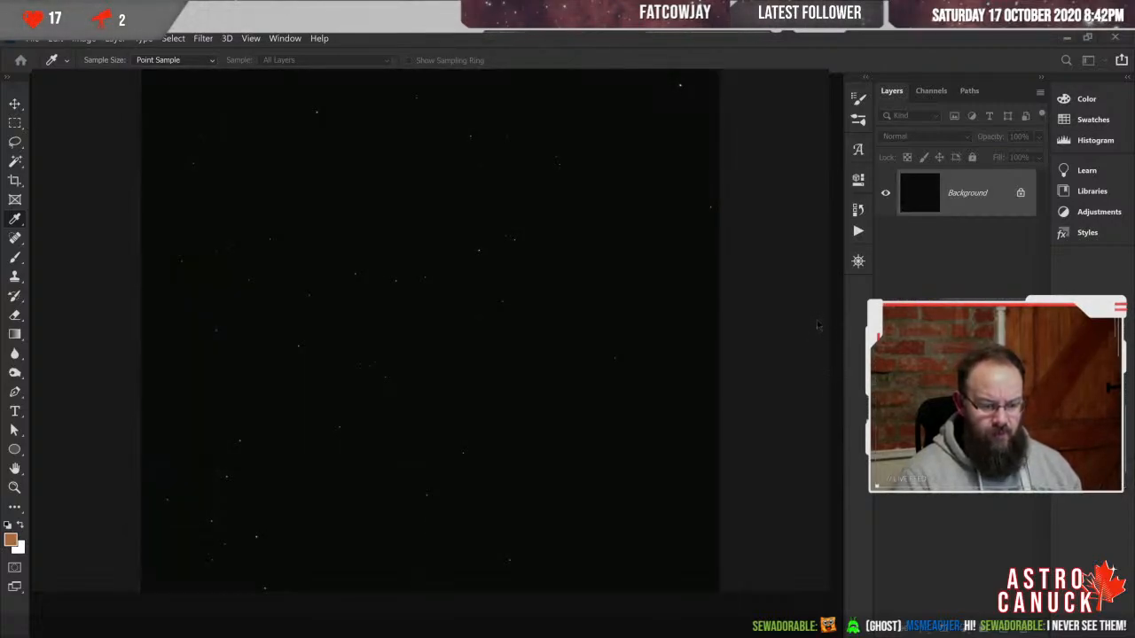
pyautogui.hotkey('ctrl', 'z')
pyautogui.hotkey('ctrl', 'z')
pyautogui.hotkey('ctrl', 'z')
pyautogui.hotkey('ctrl', 'z')
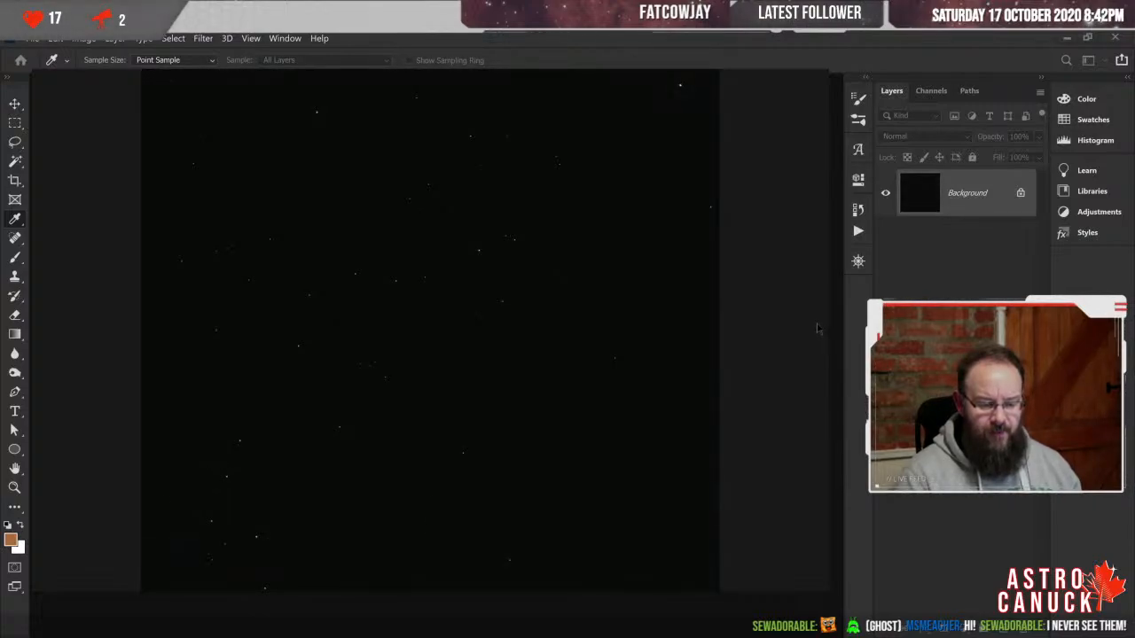
pyautogui.hotkey('ctrl', 'z')
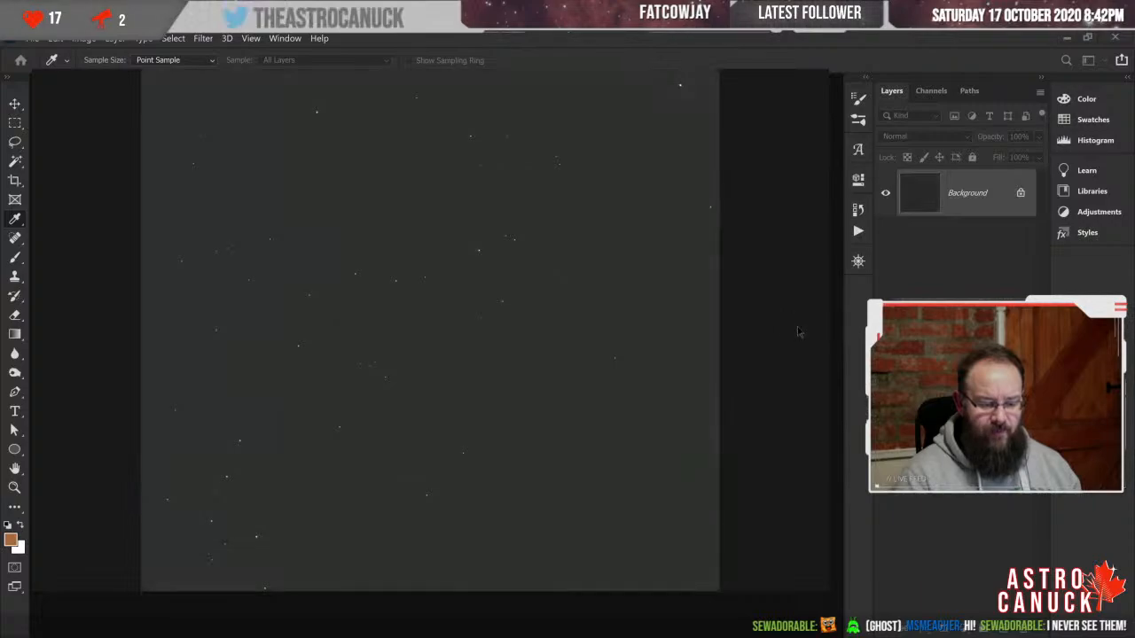
pyautogui.hotkey('ctrl', 'z')
pyautogui.hotkey('ctrl', 'z')
pyautogui.hotkey('ctrl', 'z')
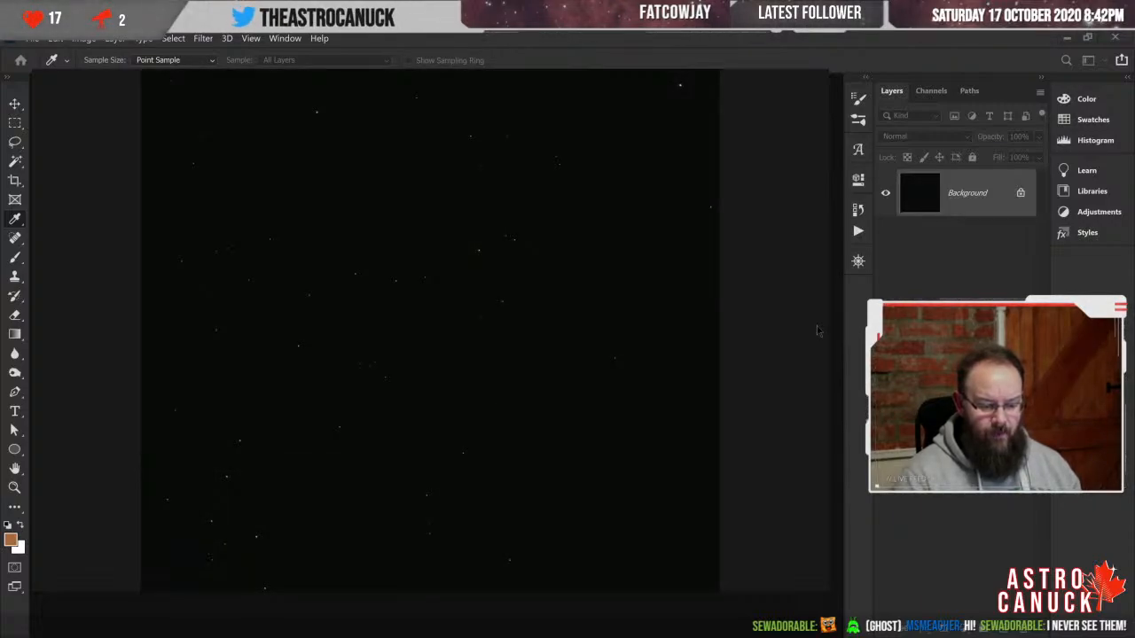
pyautogui.press('v')
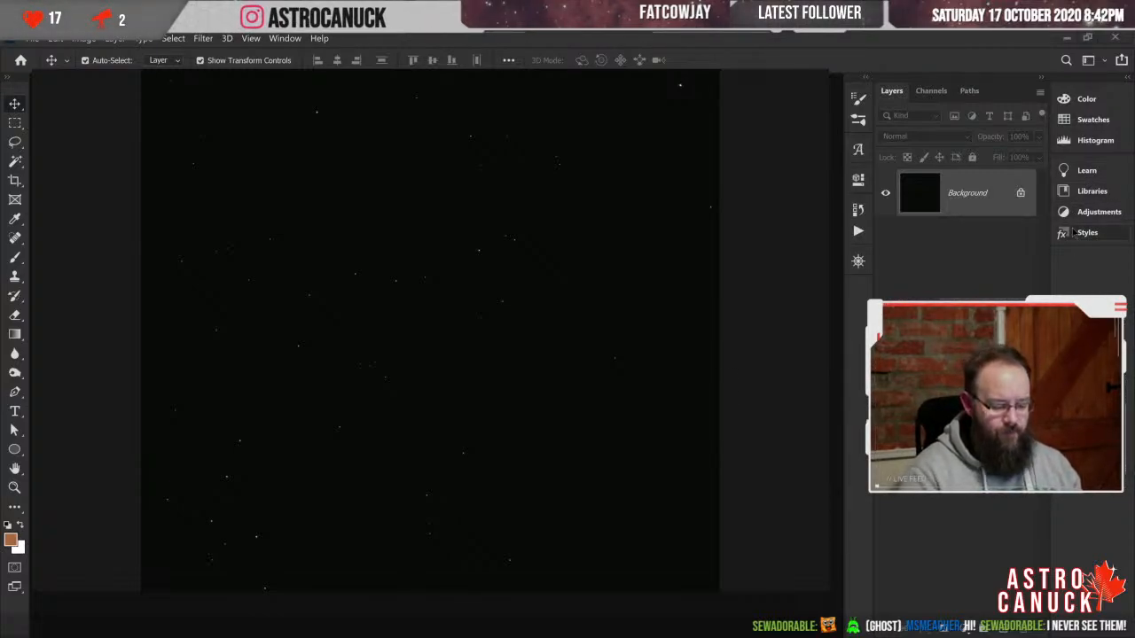
# - Brighten the darkened image with a tonal stretch that lifts the background and brings out fainter stars
pyautogui.press('i')
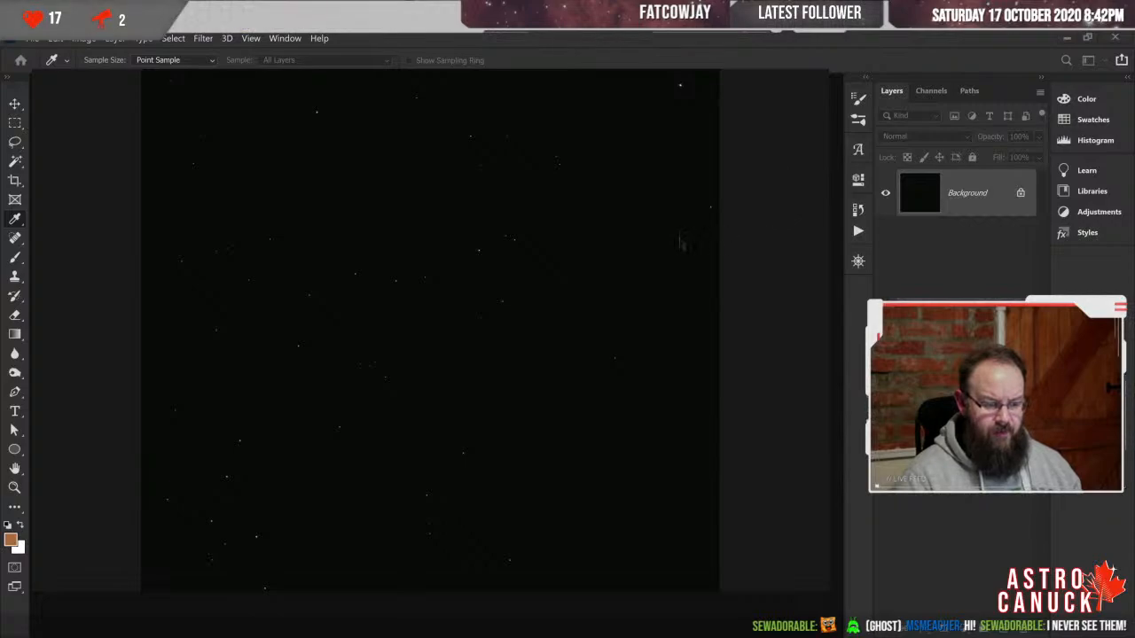
pyautogui.hotkey('ctrl', 'shift', 'l')
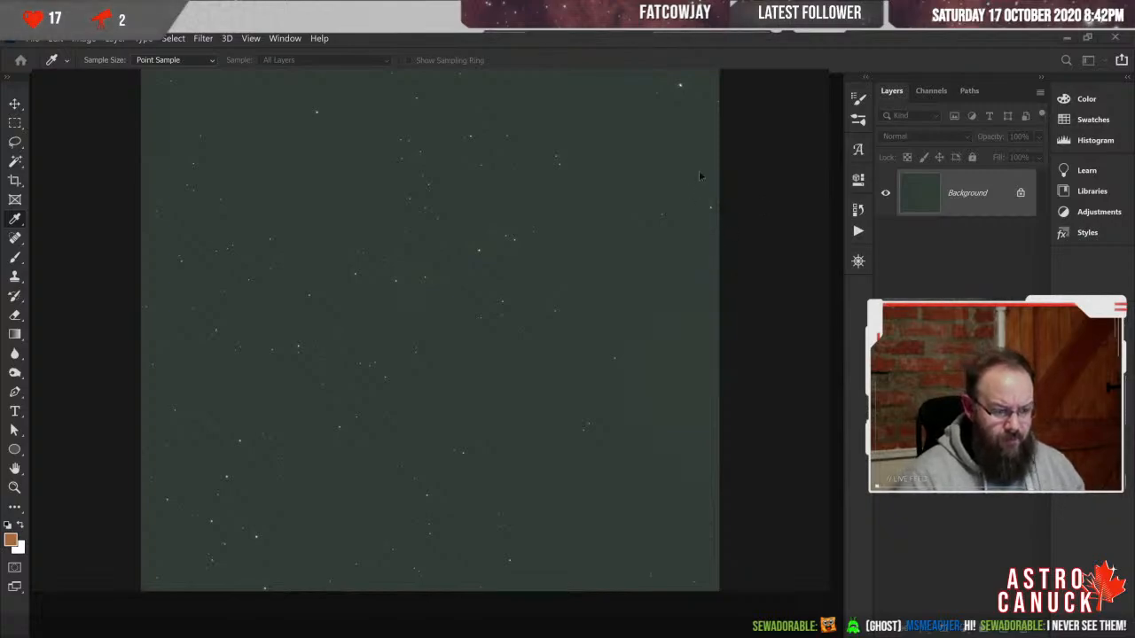
pyautogui.click(671, 243)
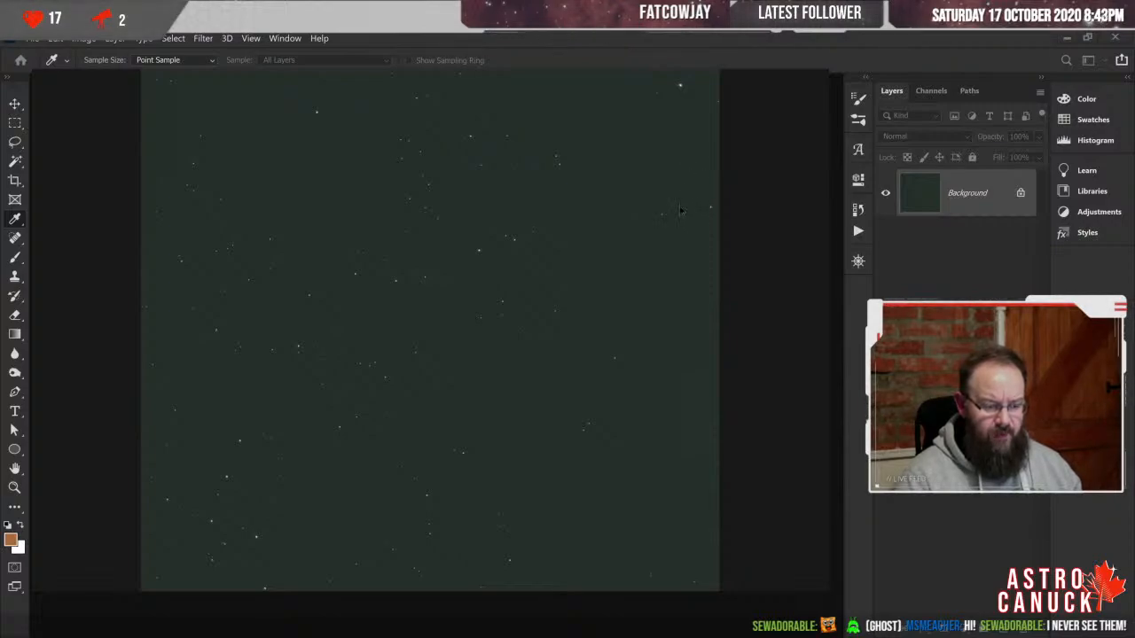
pyautogui.moveTo(681, 207); pyautogui.dragTo(687, 202)
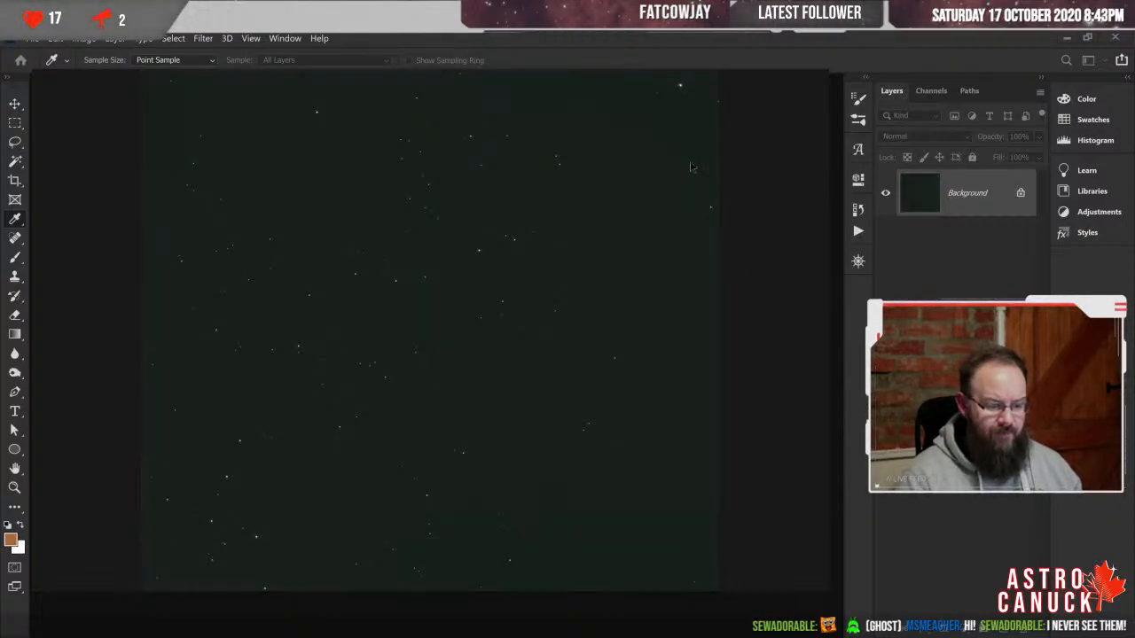
pyautogui.click(671, 230)
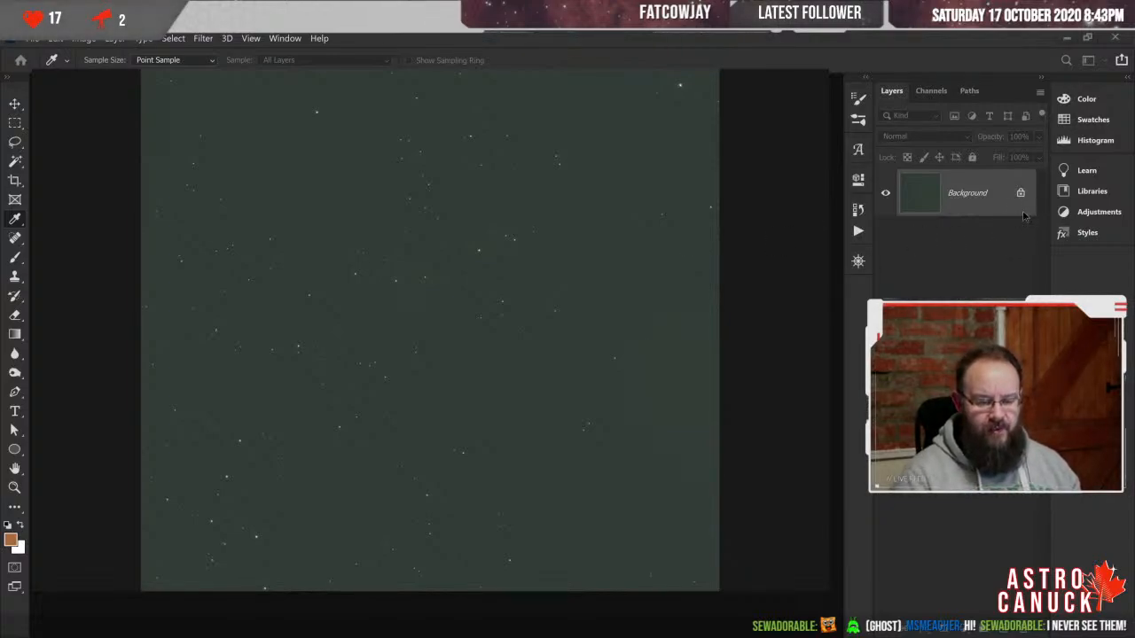
pyautogui.press('v')
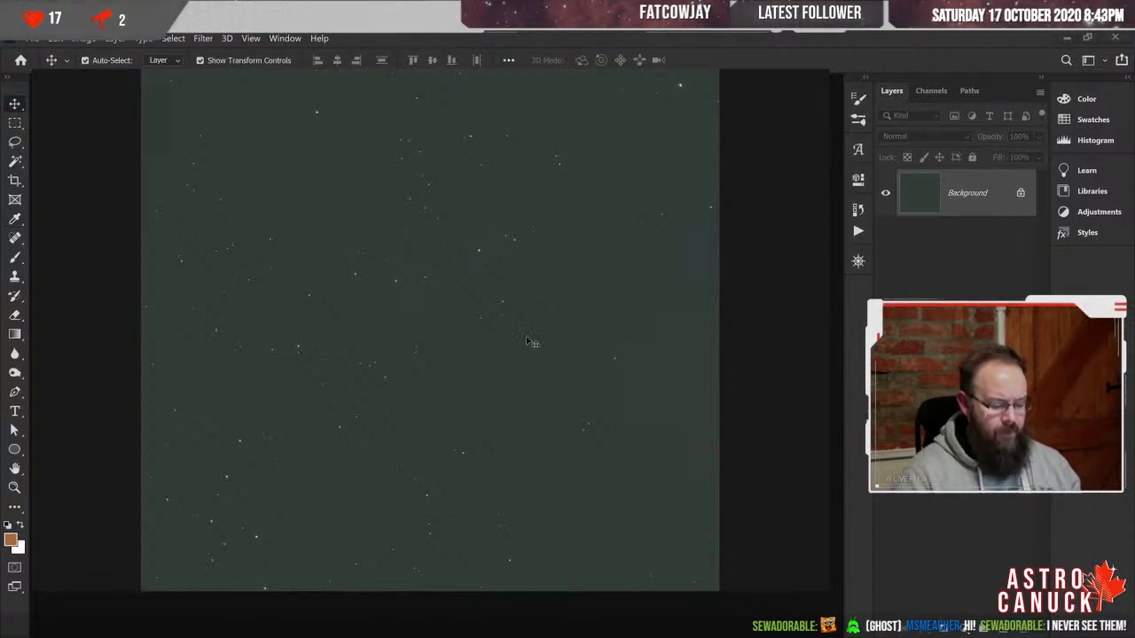
# - Darken the stretched image's grey-green background to a very dark green with another tonal adjustment
pyautogui.press('i')
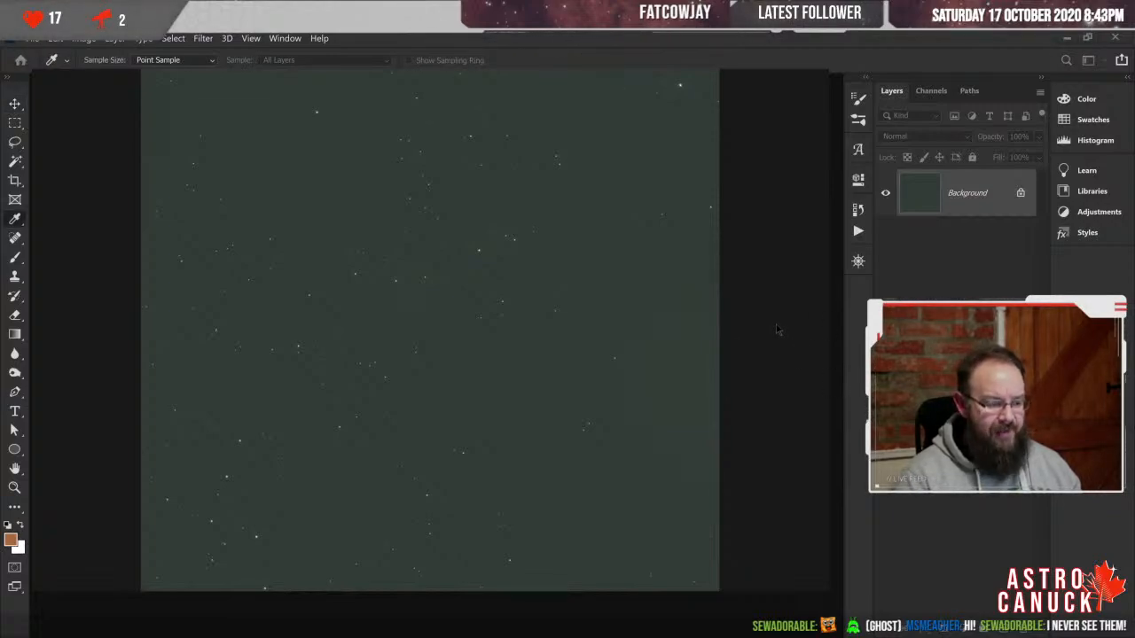
pyautogui.moveTo(781, 329); pyautogui.dragTo(806, 332)
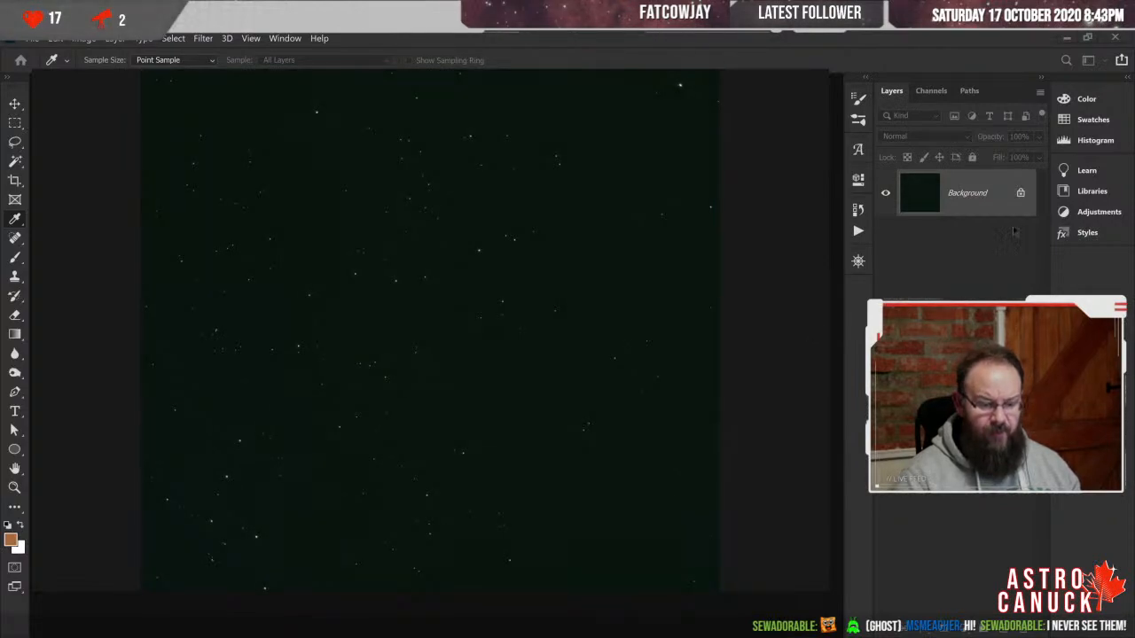
pyautogui.press('Return')
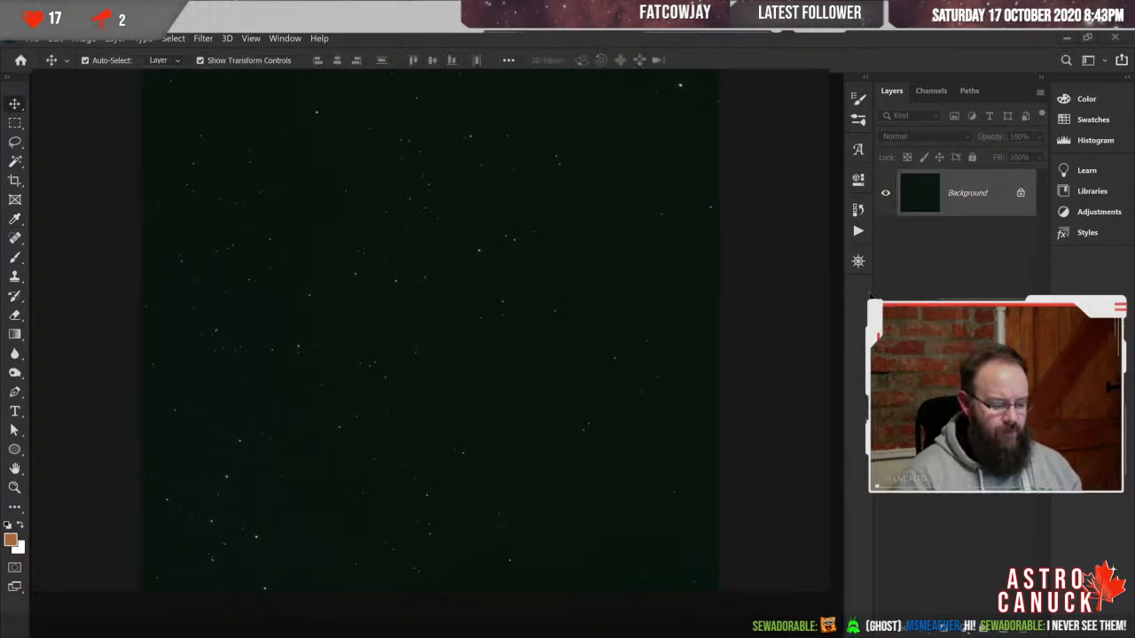
# - Apply a second, stronger brightening stretch to the darkened image to bring out the nebula and more faint stars
pyautogui.press('i')
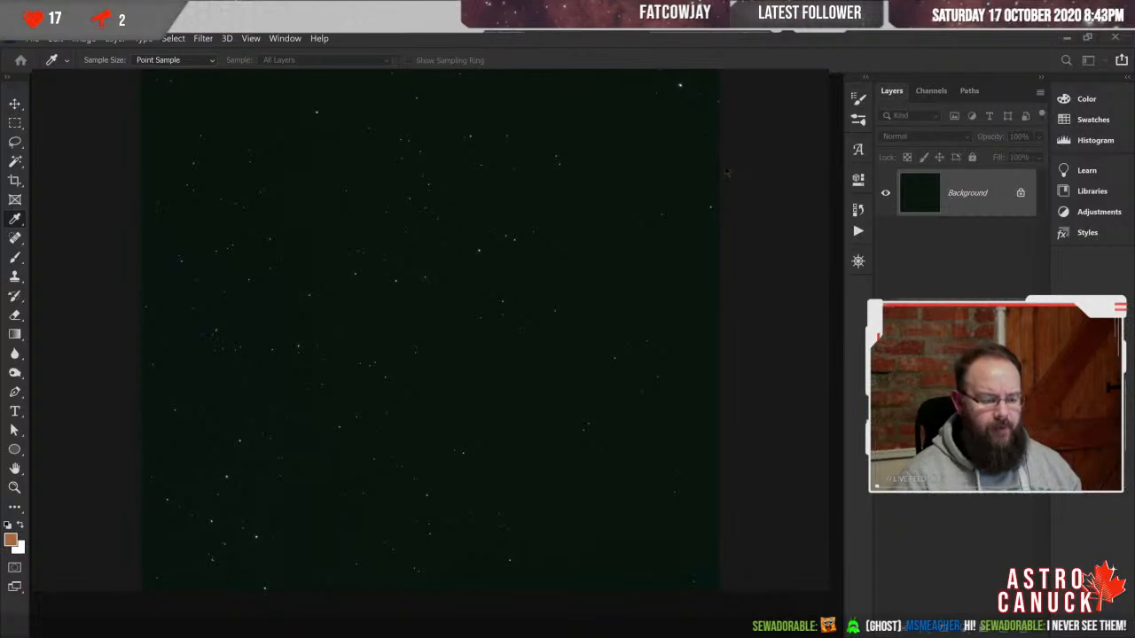
pyautogui.click(677, 236)
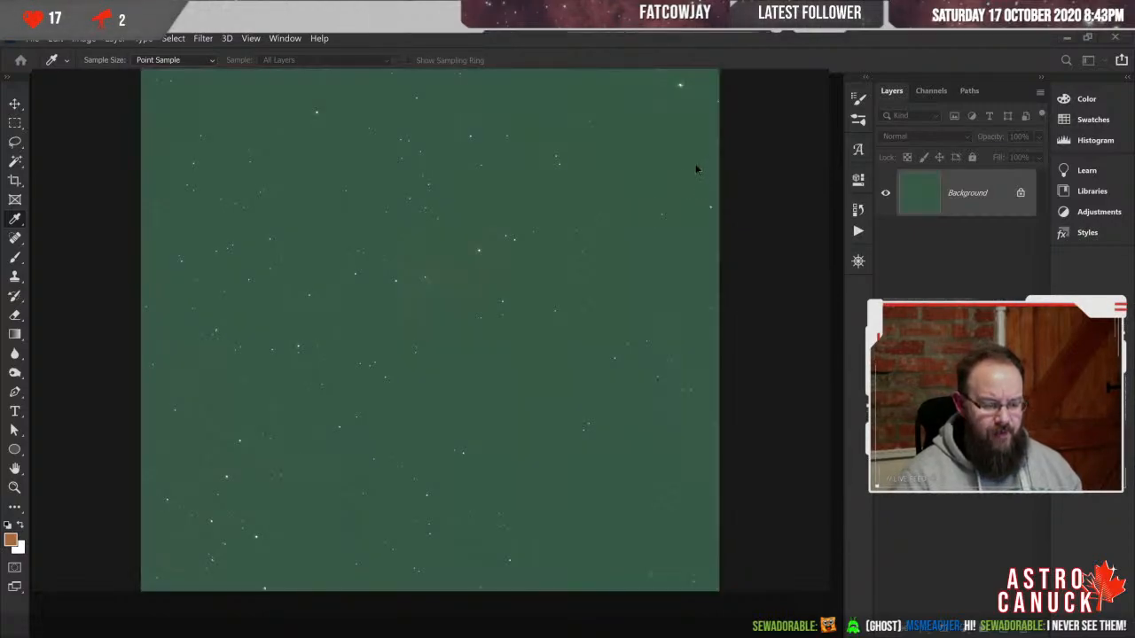
pyautogui.click(685, 221)
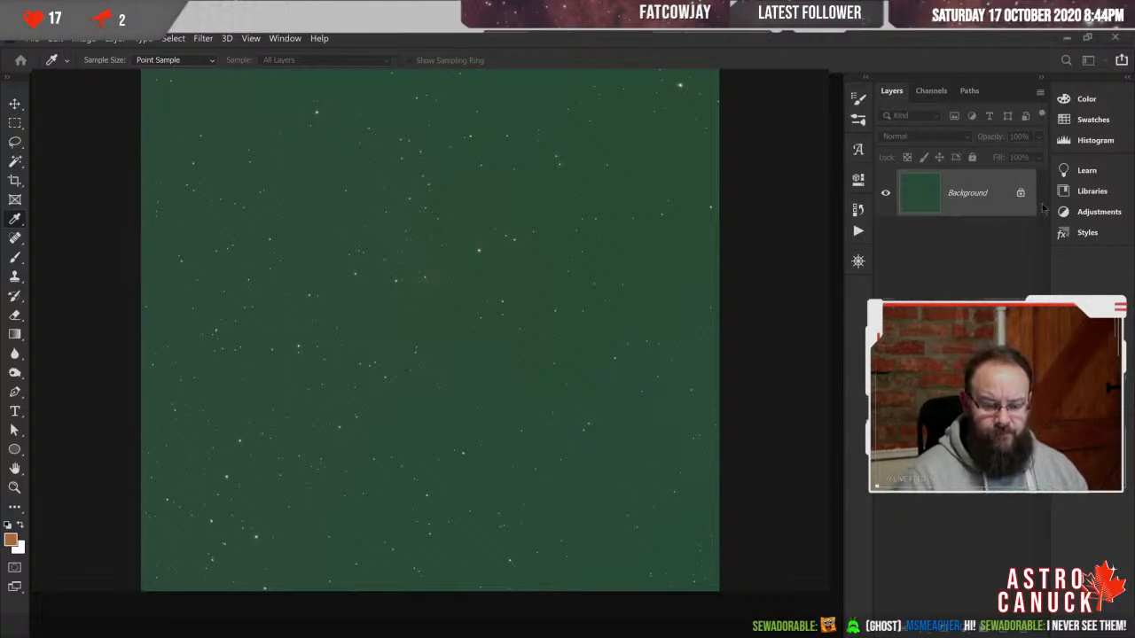
pyautogui.press('v')
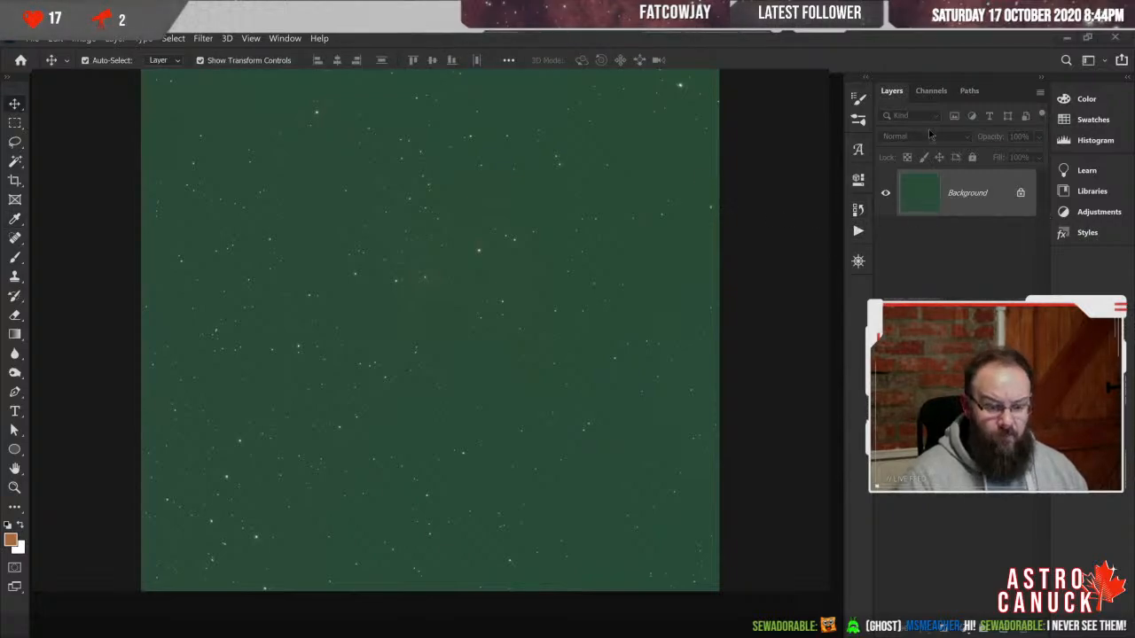
# - Inspect the Red channel on its own and examine the composite RGB image up close
pyautogui.click(931, 92)
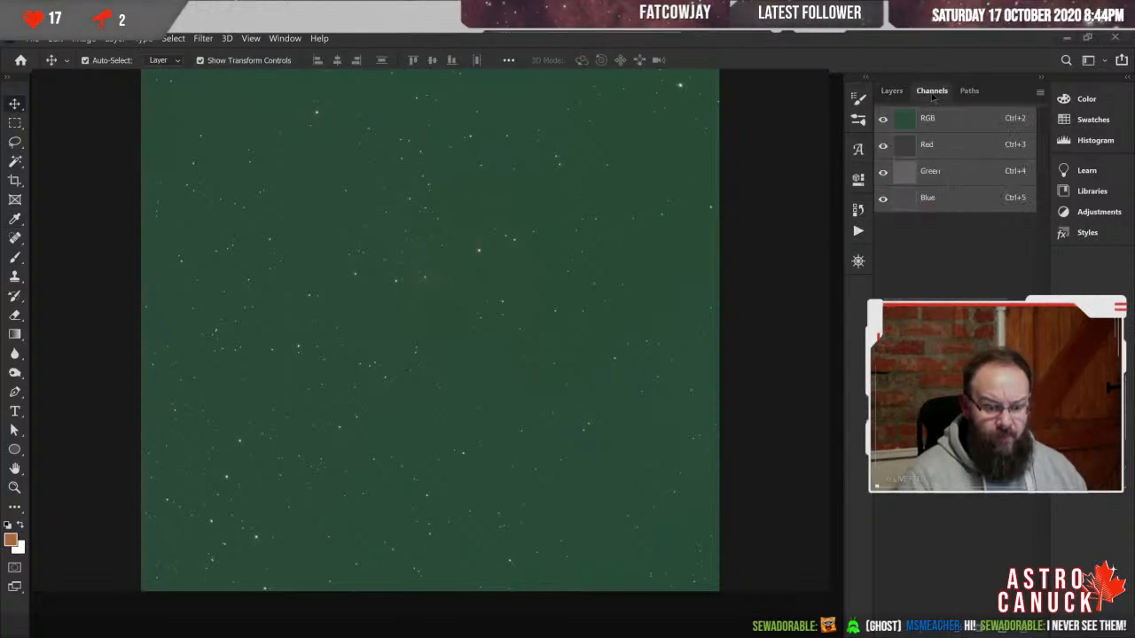
pyautogui.click(931, 147)
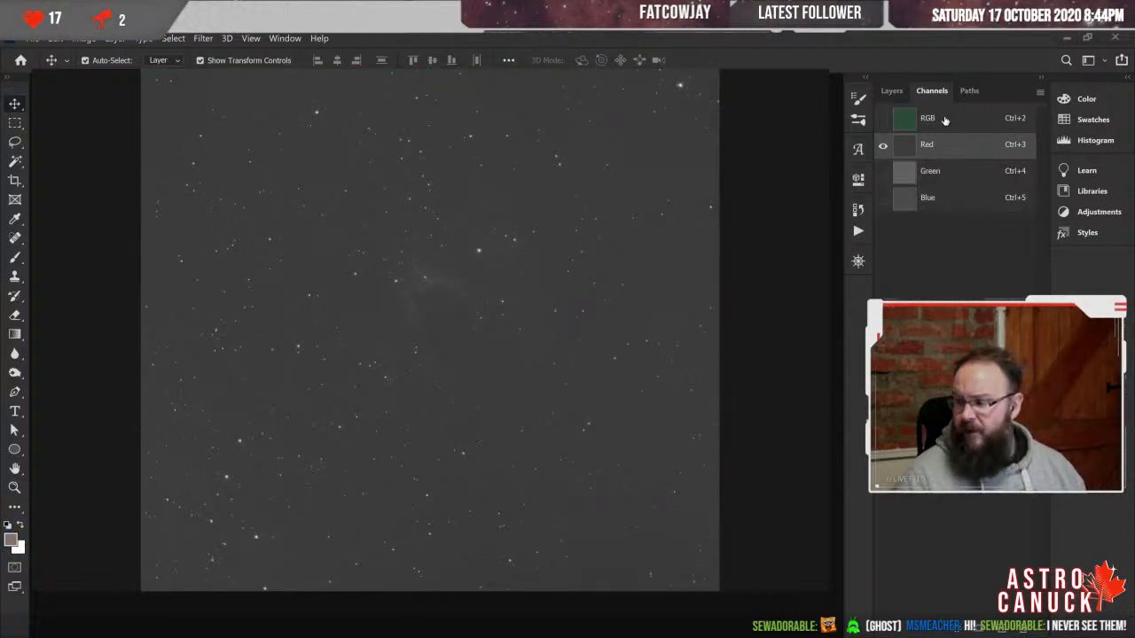
pyautogui.click(944, 120)
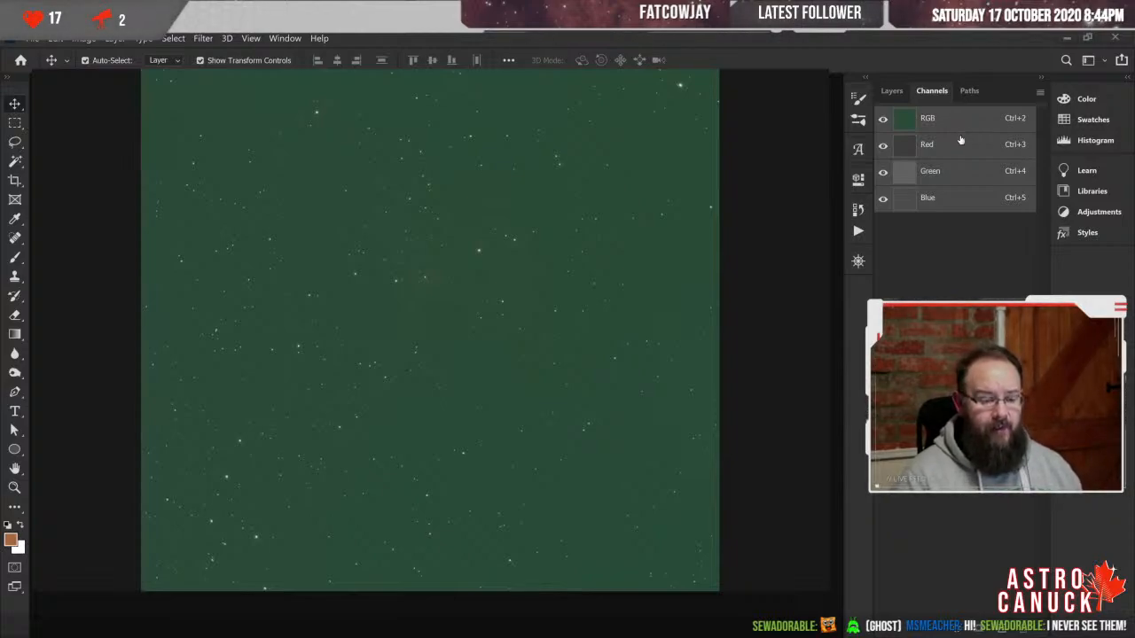
pyautogui.hotkey('ctrl', '+')
pyautogui.hotkey('ctrl', '+')
pyautogui.hotkey('ctrl', '+')
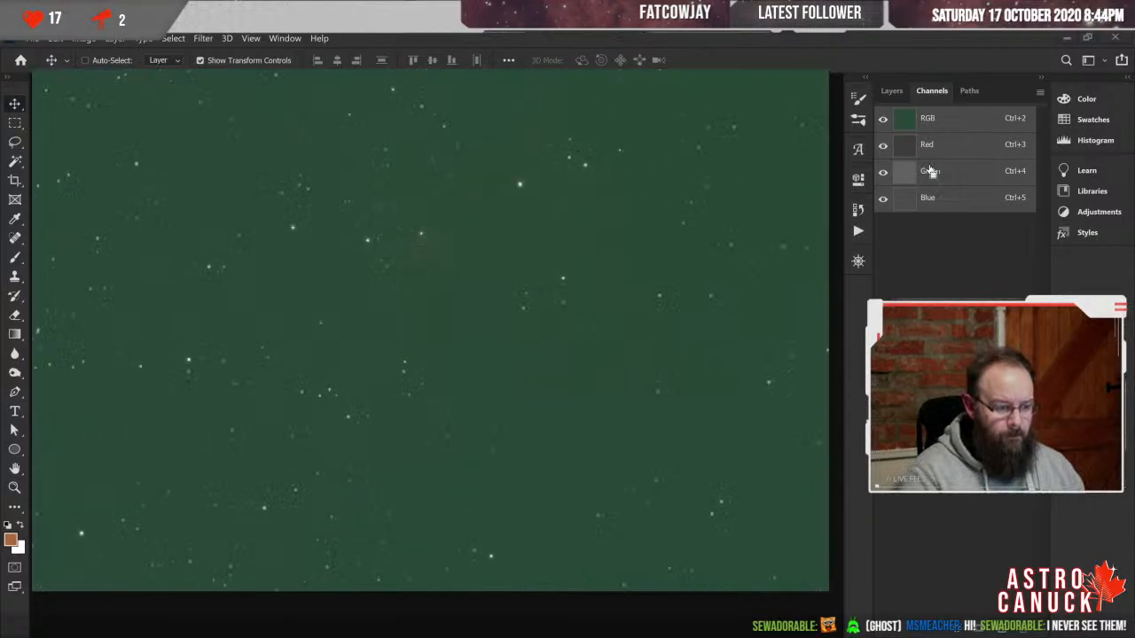
pyautogui.hotkey('ctrl', '-')
pyautogui.hotkey('ctrl', '-')
pyautogui.hotkey('ctrl', '-')
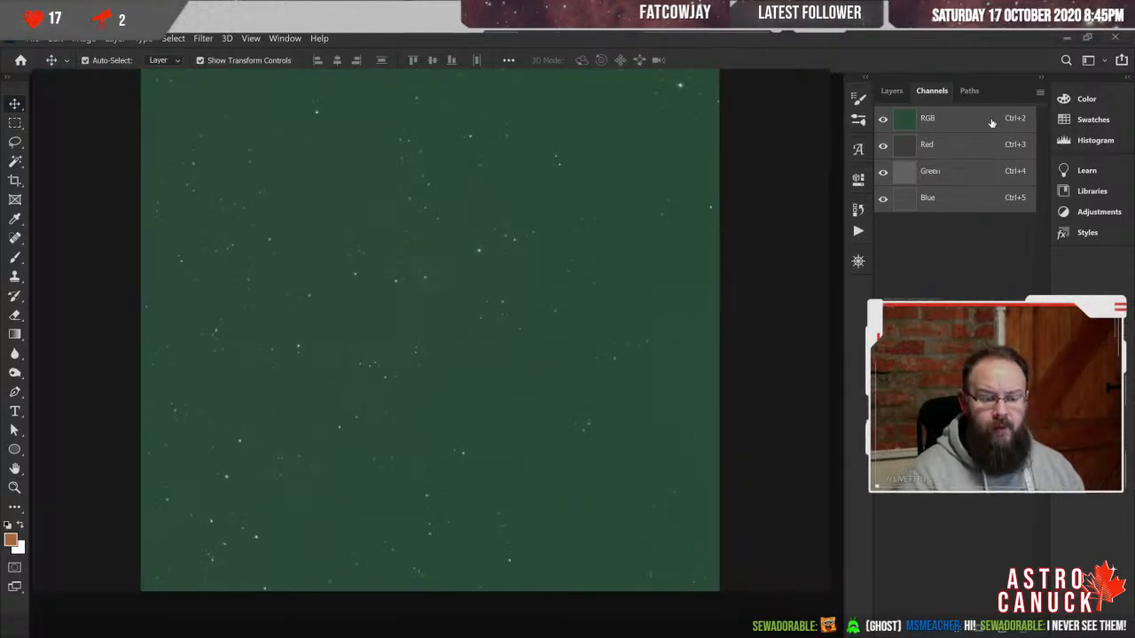
# - View the Blue channel on its own and examine its stars and nebula area up close
pyautogui.click(949, 204)
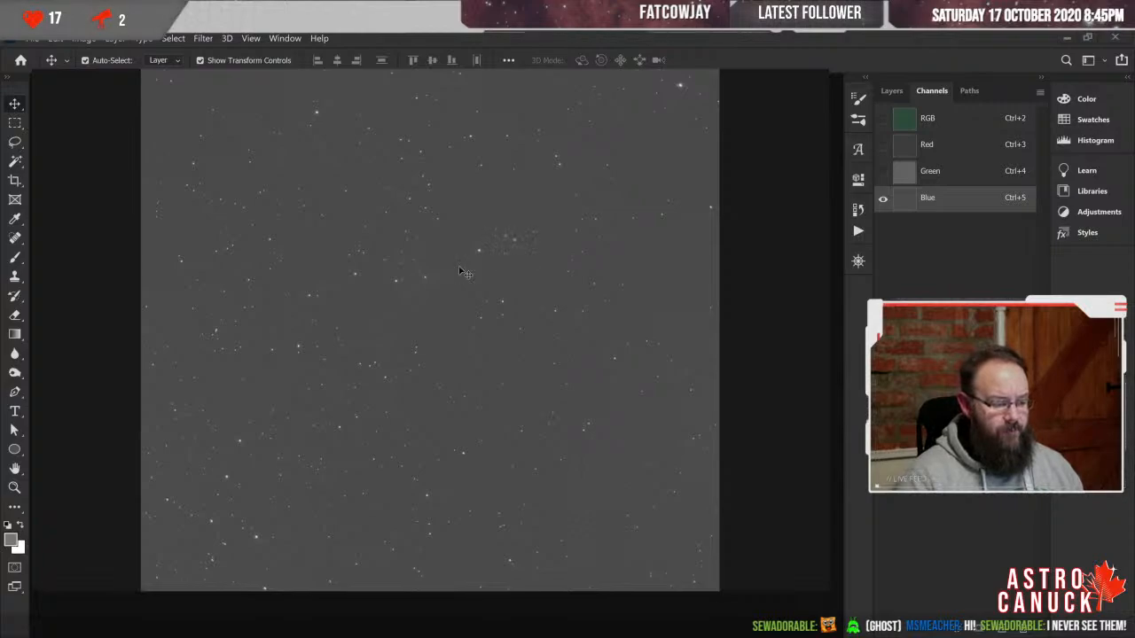
pyautogui.hotkey('ctrl', '+')
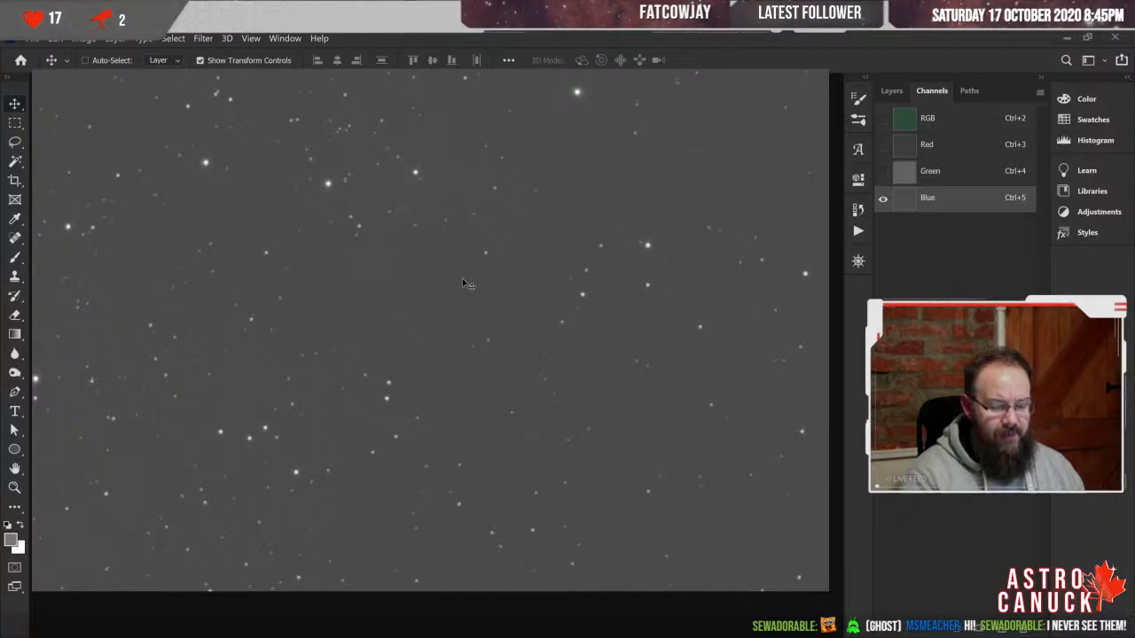
pyautogui.hotkey('ctrl', '-')
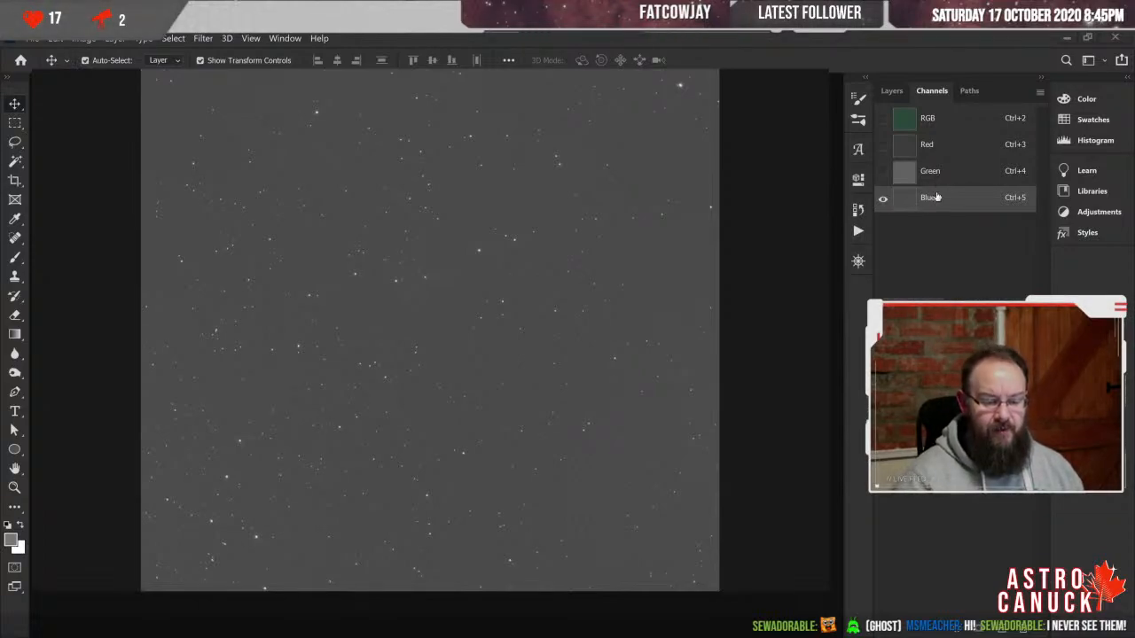
# - Examine the Green channel's stars and background noise up close and compare them with the Blue channel
pyautogui.click(946, 174)
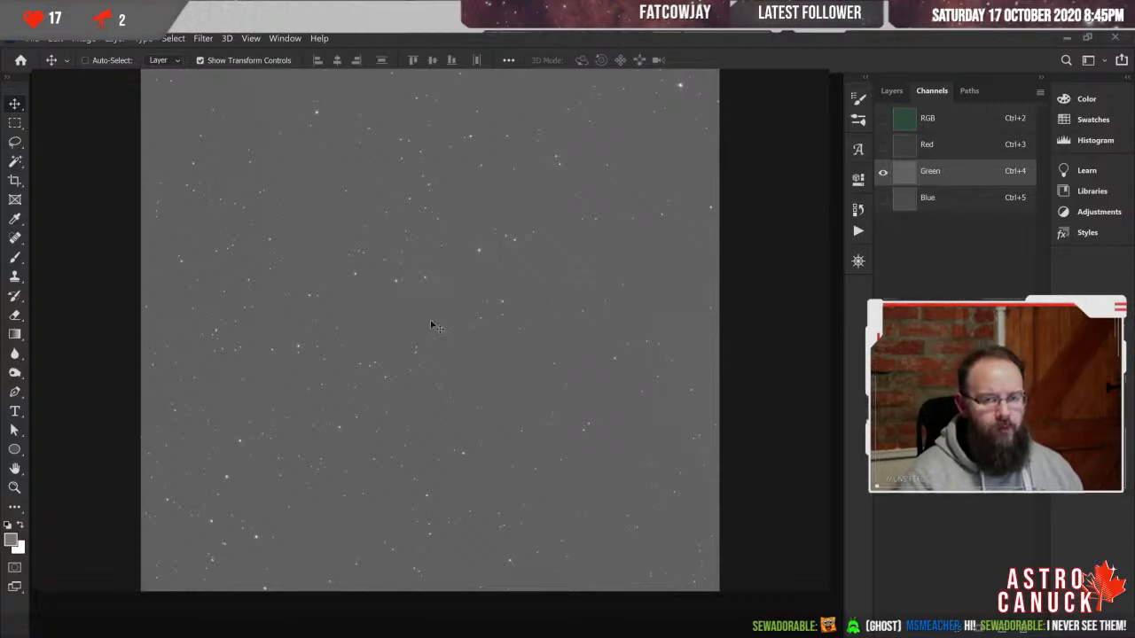
pyautogui.press('ctrl')
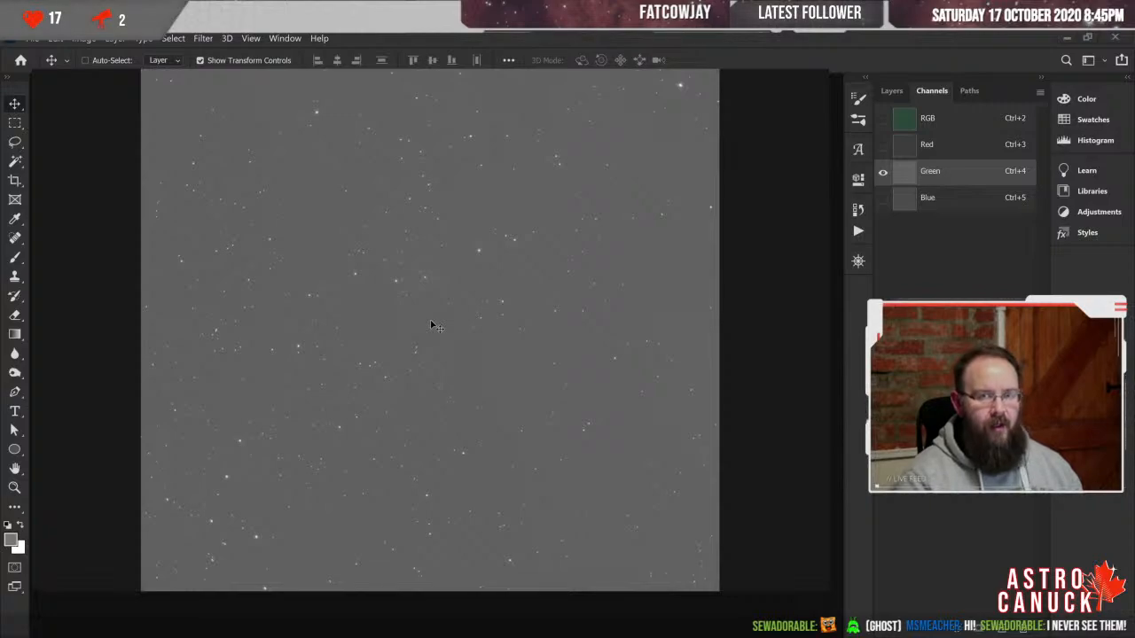
pyautogui.press('ctrl')
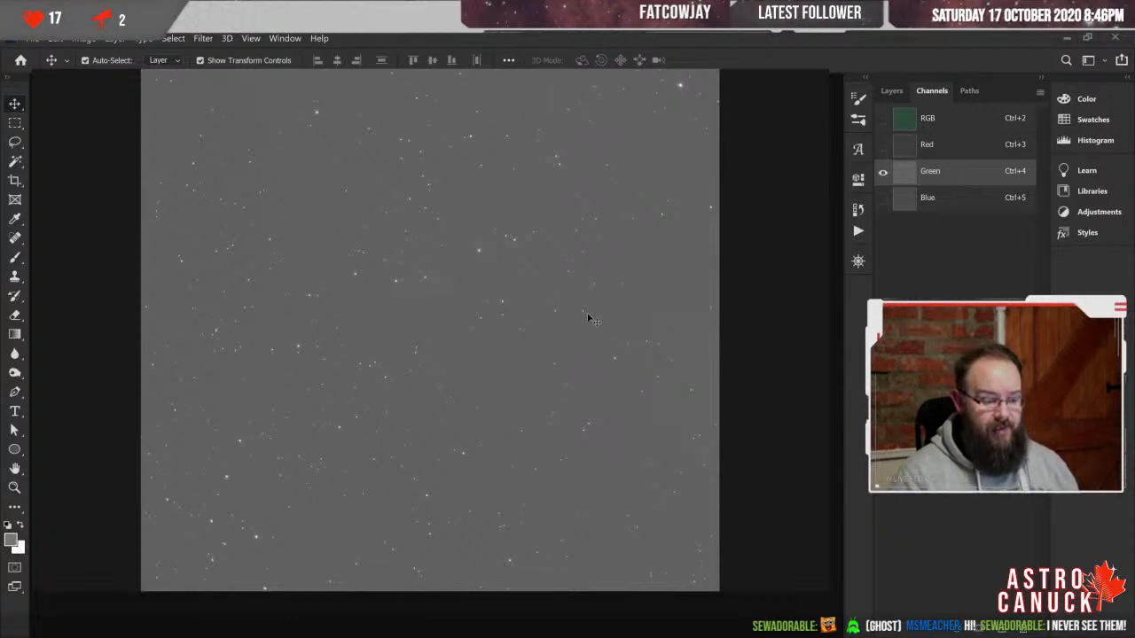
pyautogui.hotkey('ctrl', '+')
pyautogui.hotkey('ctrl', '+')
pyautogui.hotkey('ctrl', '+')
pyautogui.hotkey('ctrl', '+')
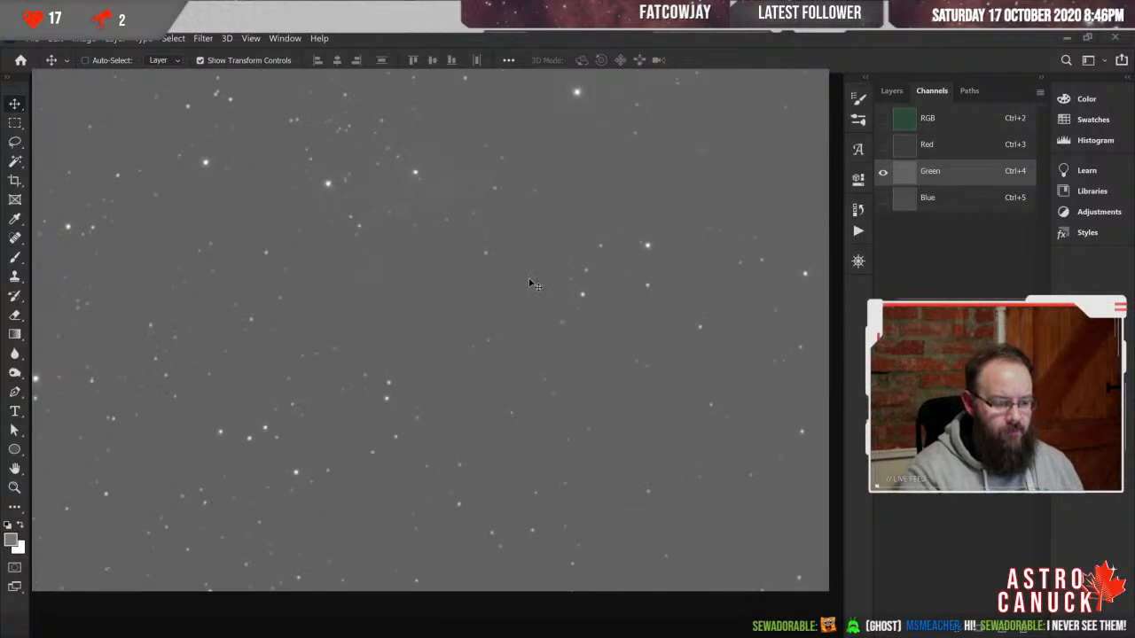
pyautogui.hotkey('ctrl', '+')
pyautogui.hotkey('ctrl', '+')
pyautogui.hotkey('ctrl', '+')
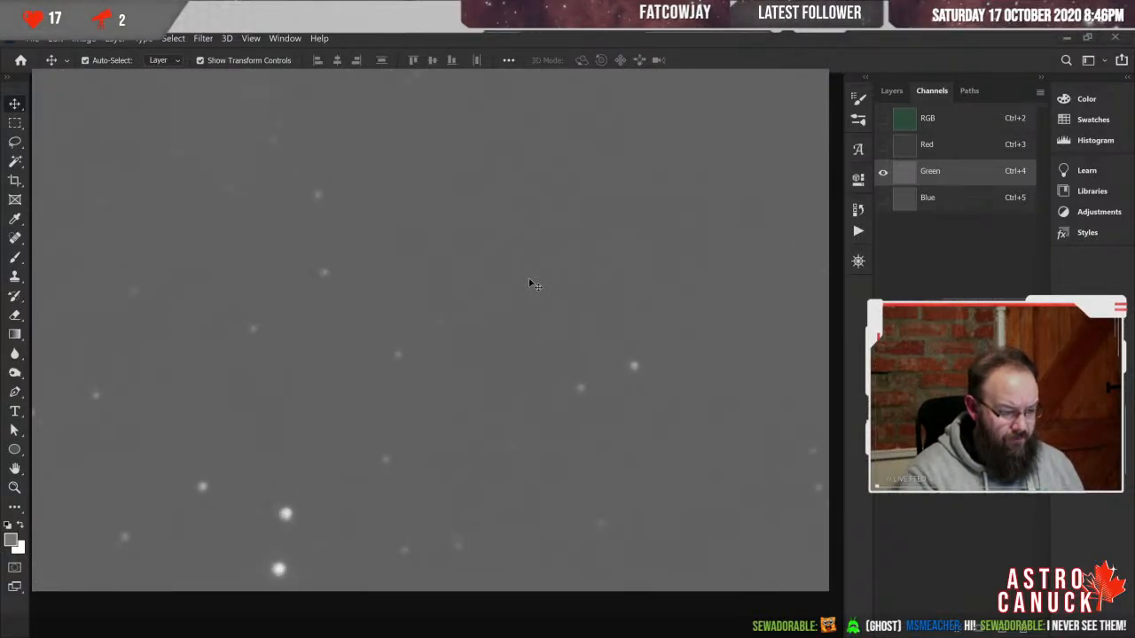
pyautogui.click(946, 206)
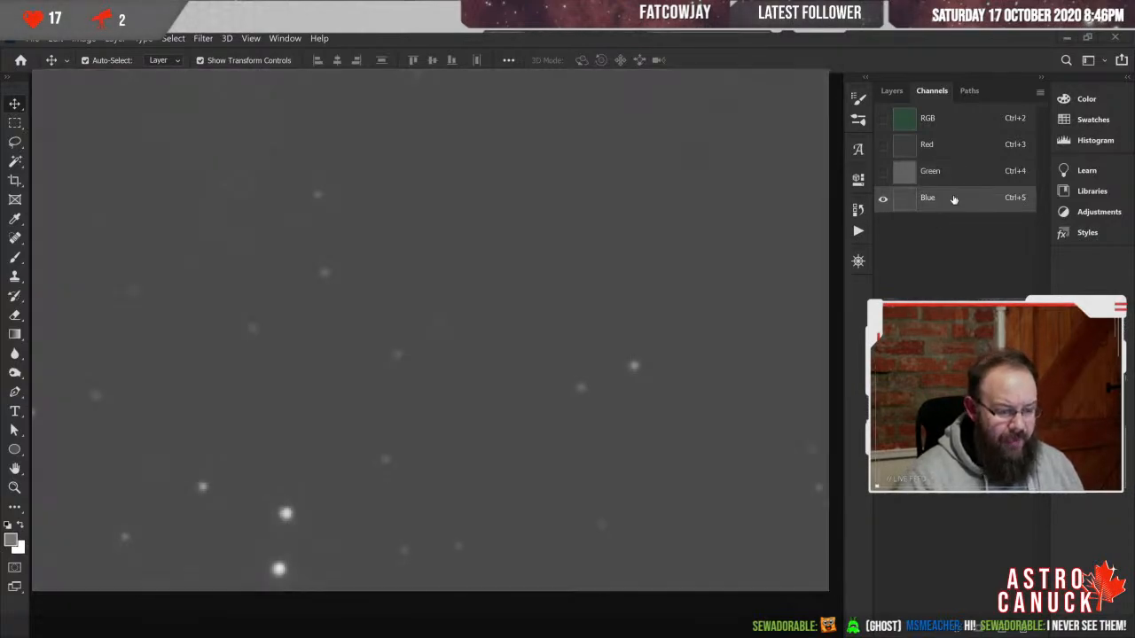
pyautogui.click(946, 176)
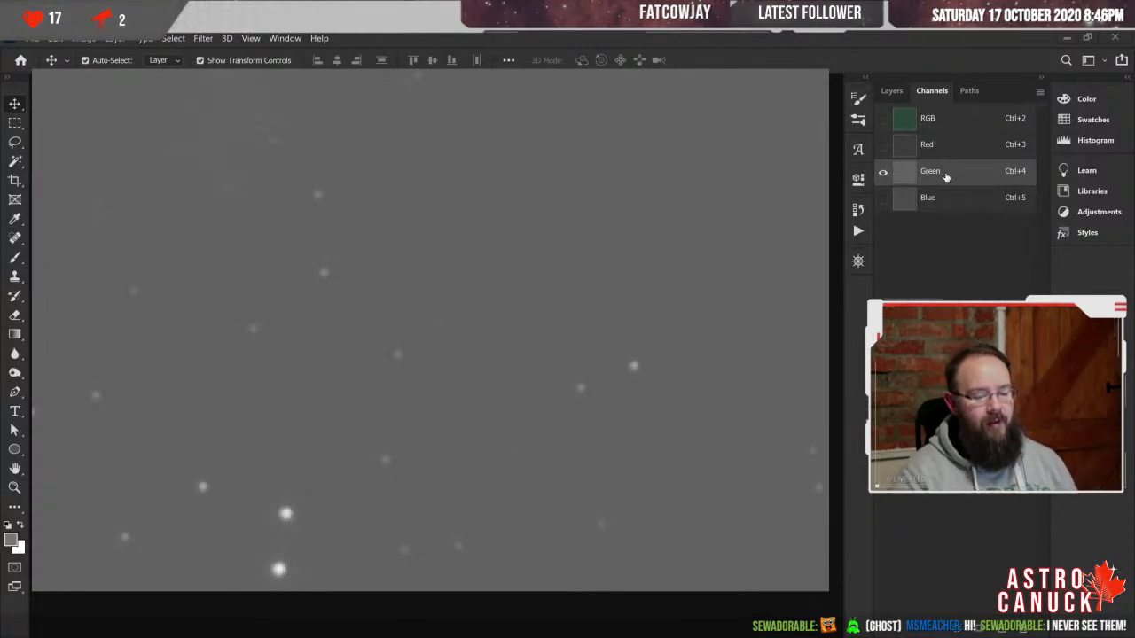
# - View the Red channel on its own and examine the nebula structure across a wider area
pyautogui.click(946, 153)
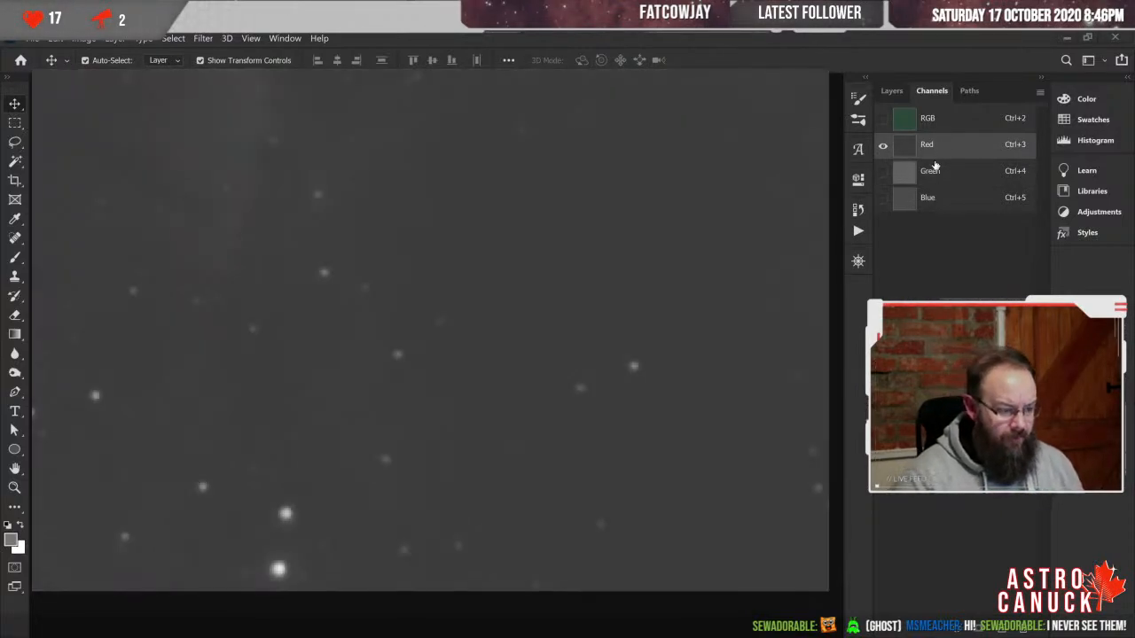
pyautogui.hotkey('ctrl', '-')
pyautogui.hotkey('ctrl', '-')
pyautogui.hotkey('ctrl', '-')
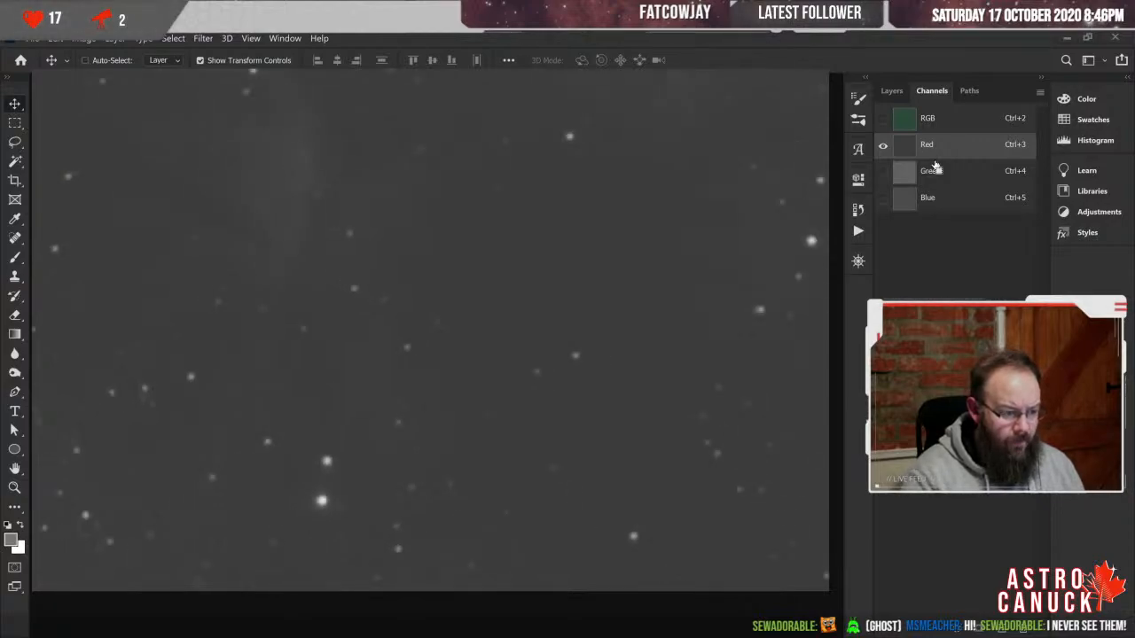
pyautogui.hotkey('ctrl', '-')
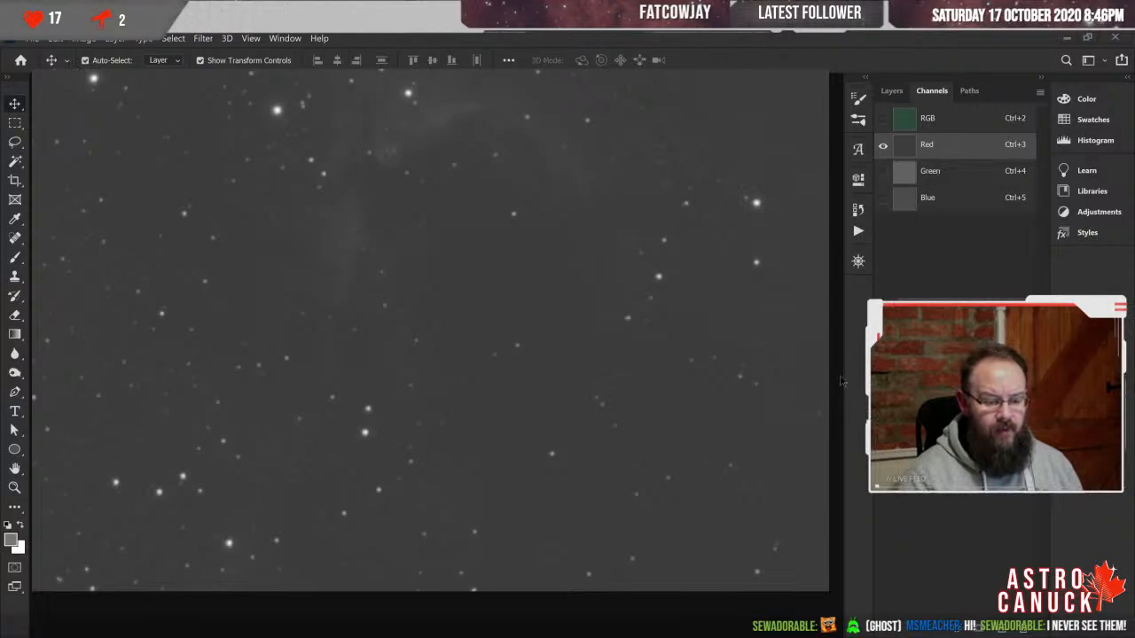
pyautogui.scroll(6, 842, 379)
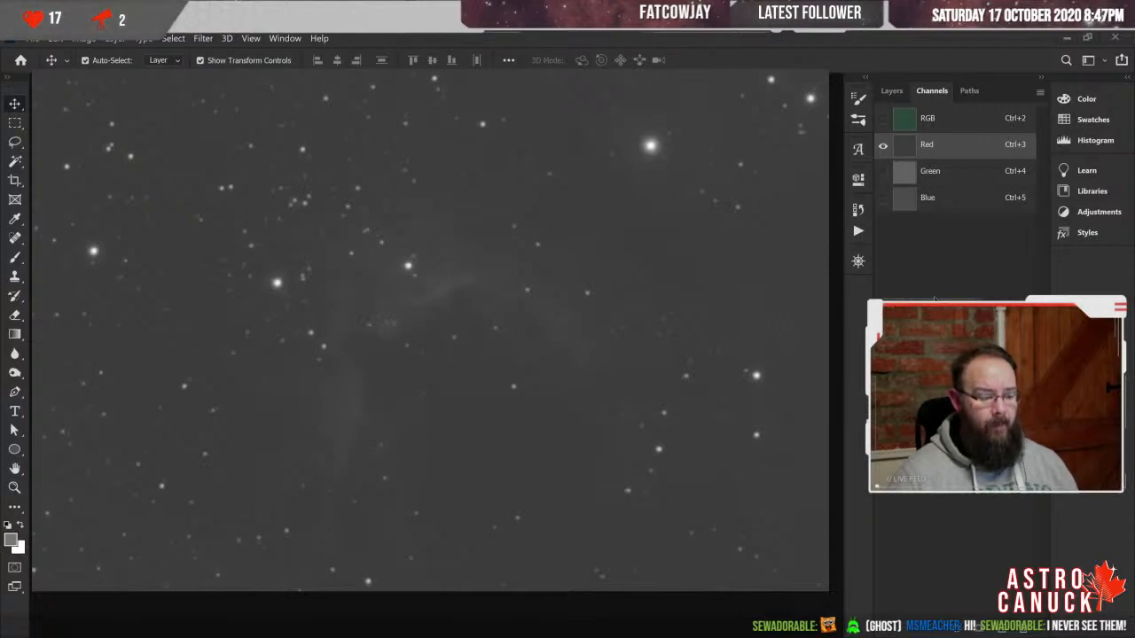
# - Examine the bright nebula arc and surrounding stars up close in the Red channel
pyautogui.press('ctrl')
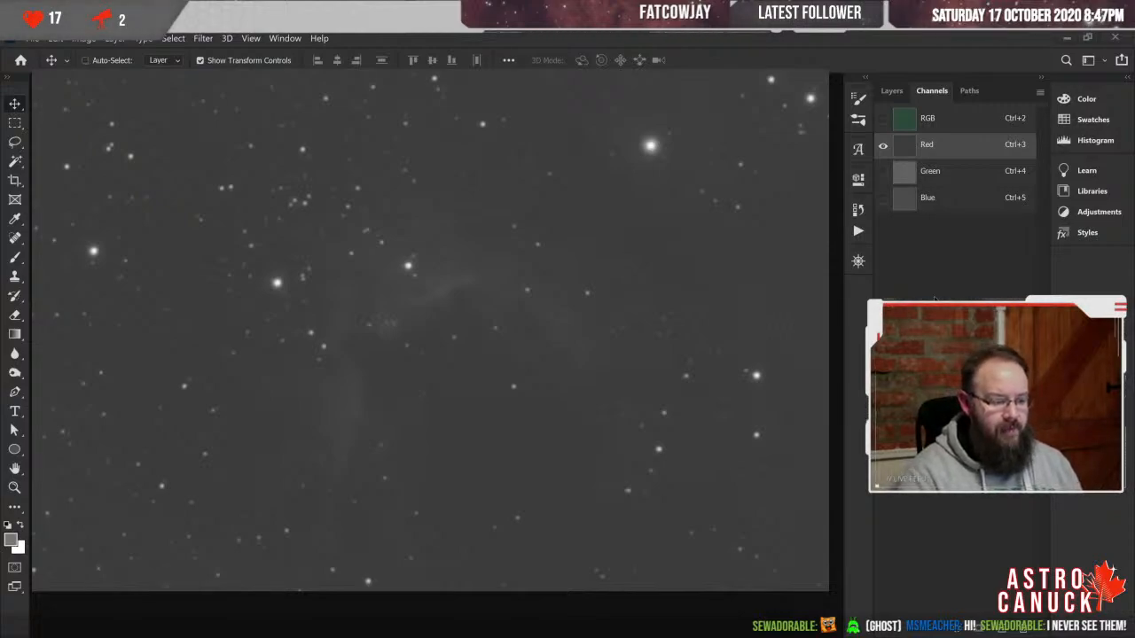
pyautogui.hotkey('ctrl', '+')
pyautogui.hotkey('ctrl', '+')
pyautogui.hotkey('ctrl', '+')
pyautogui.hotkey('ctrl', '+')
pyautogui.hotkey('ctrl', '+')
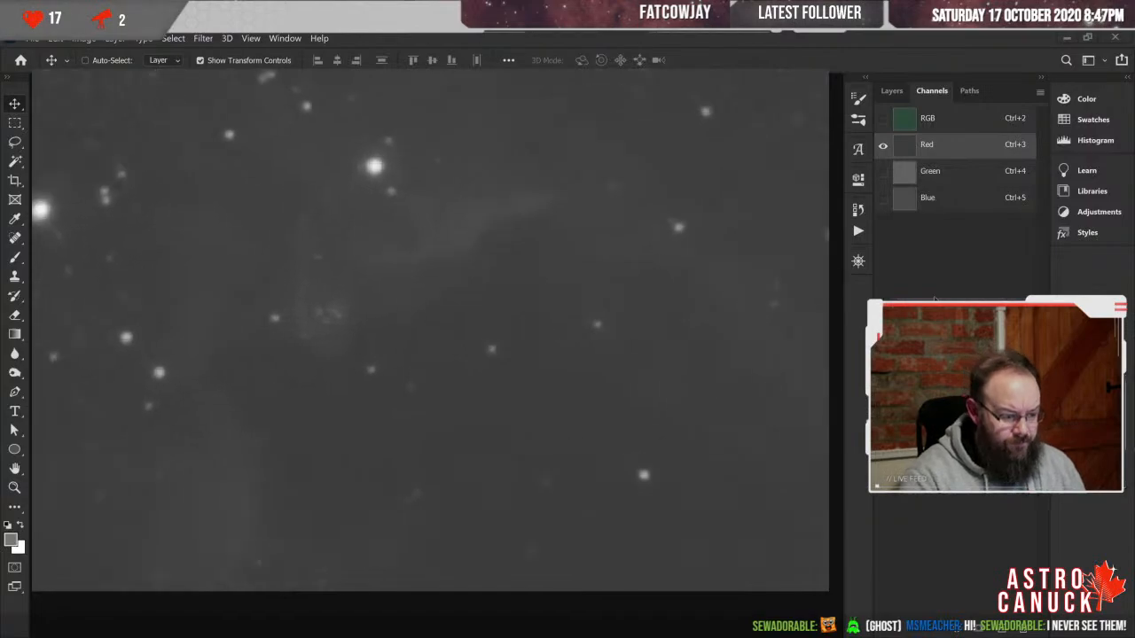
pyautogui.hotkey('ctrl', '+')
pyautogui.hotkey('ctrl', '-')
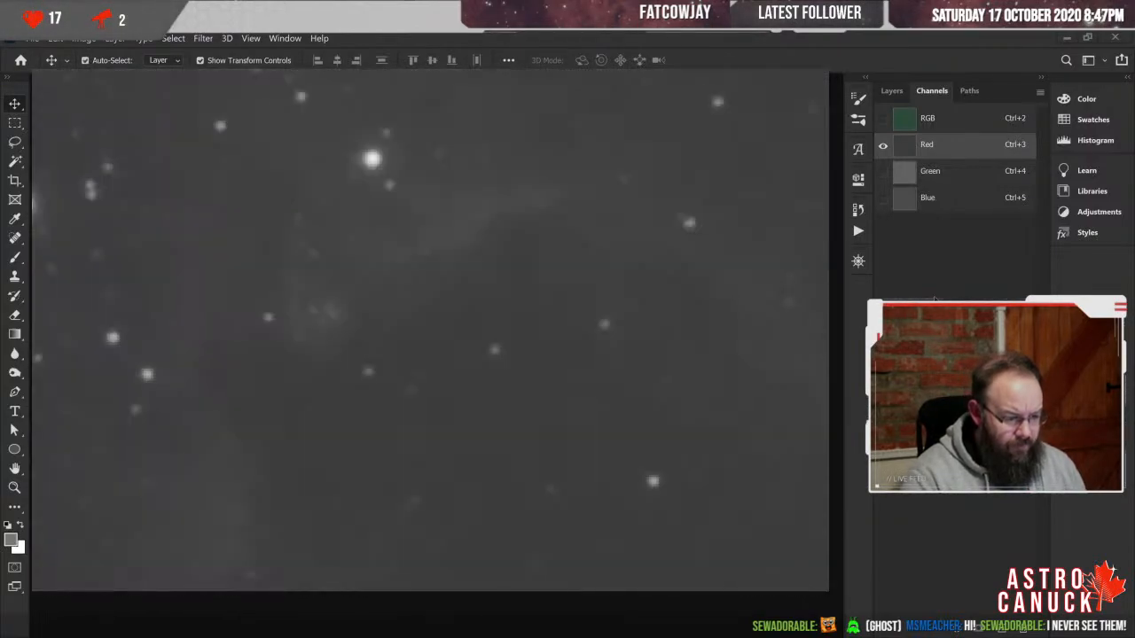
# - Compare the Red, Green and Blue channels one at a time over the same close-up of the nebula
pyautogui.click(953, 175)
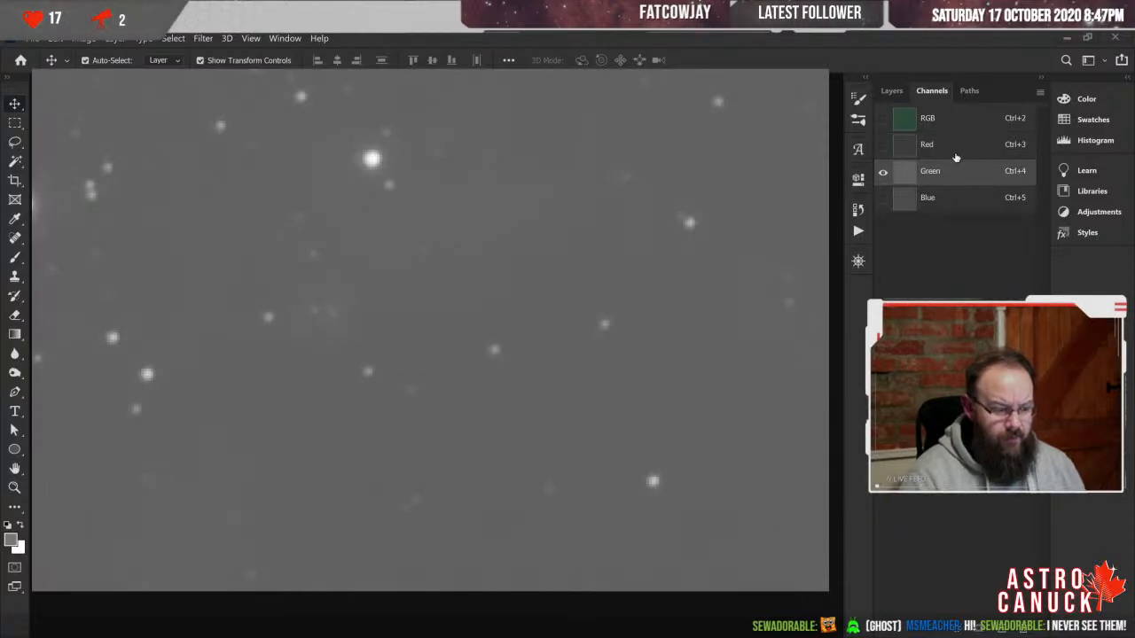
pyautogui.click(959, 202)
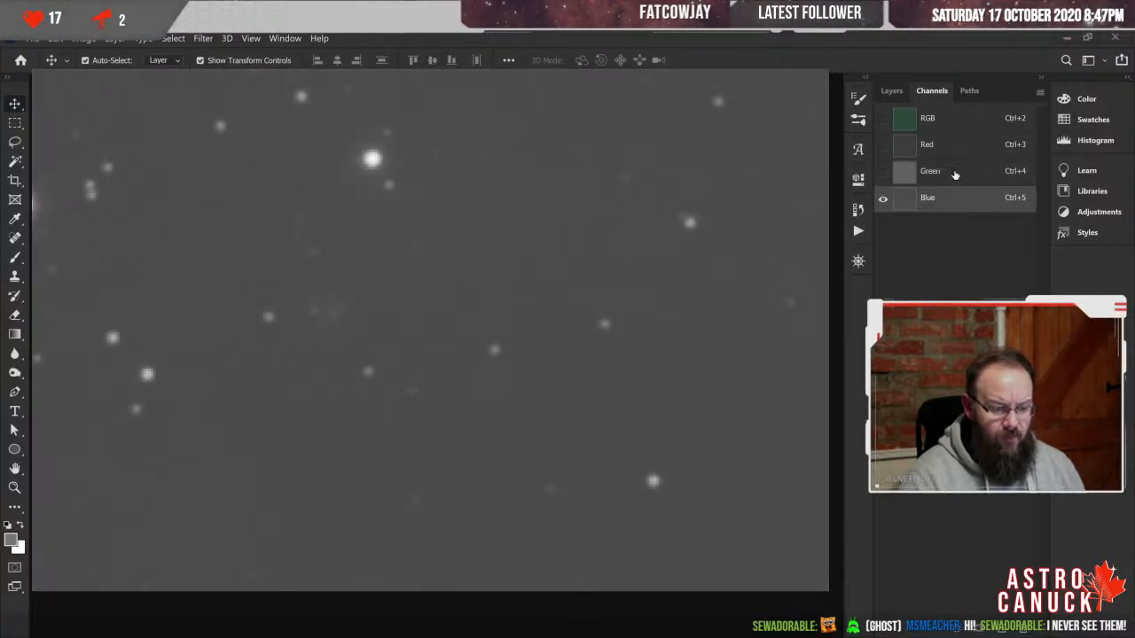
pyautogui.click(954, 175)
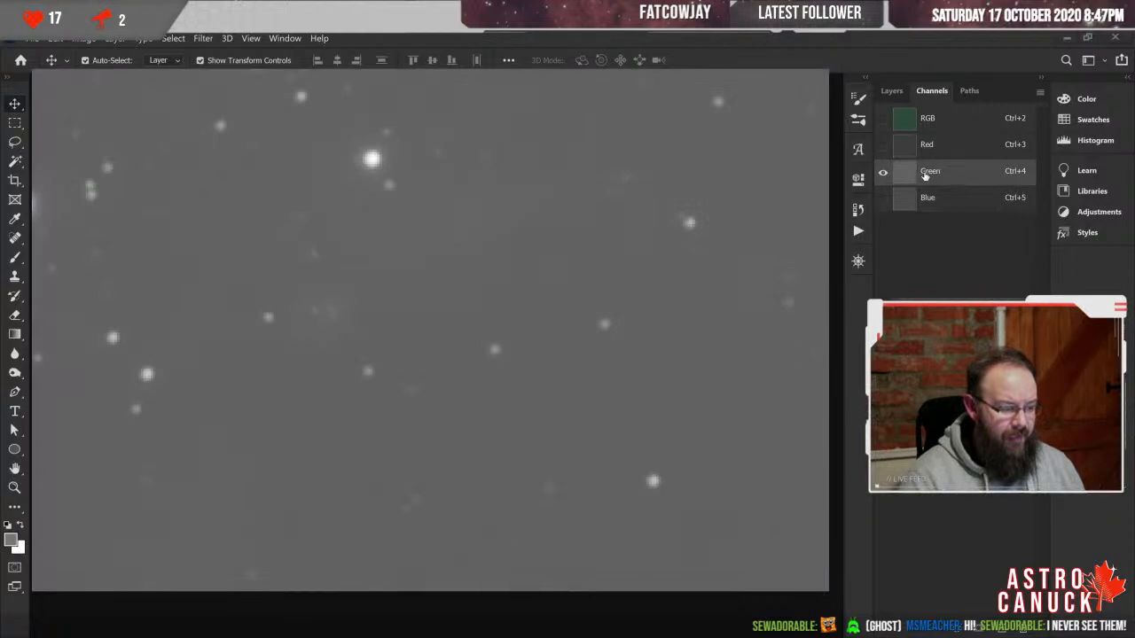
pyautogui.click(933, 146)
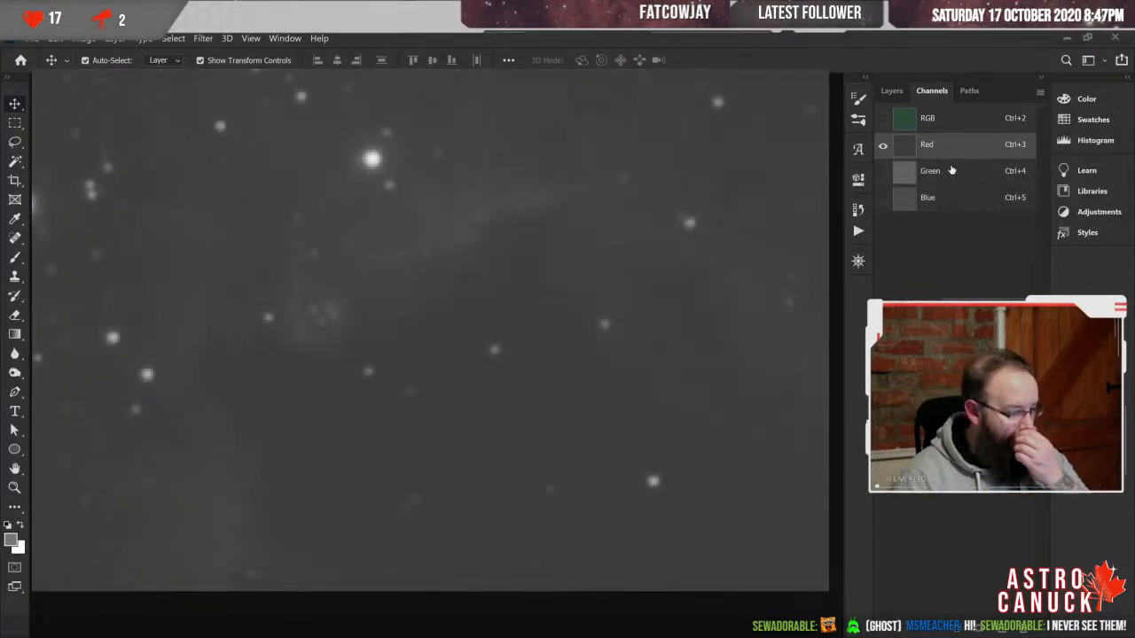
pyautogui.click(952, 177)
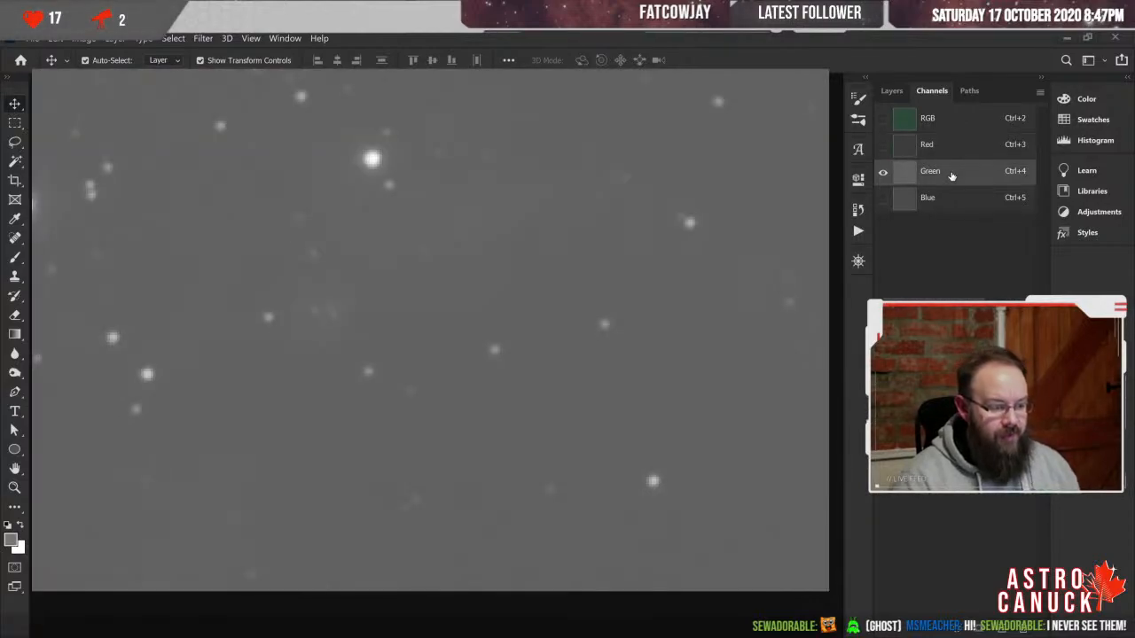
pyautogui.click(951, 201)
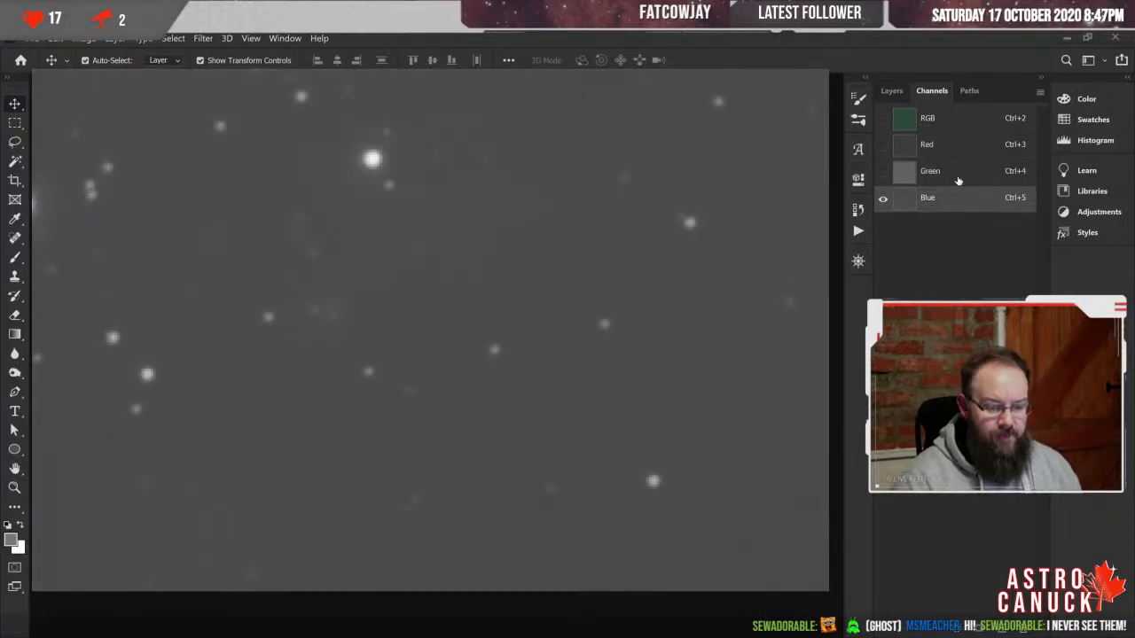
pyautogui.click(958, 176)
pyautogui.click(956, 147)
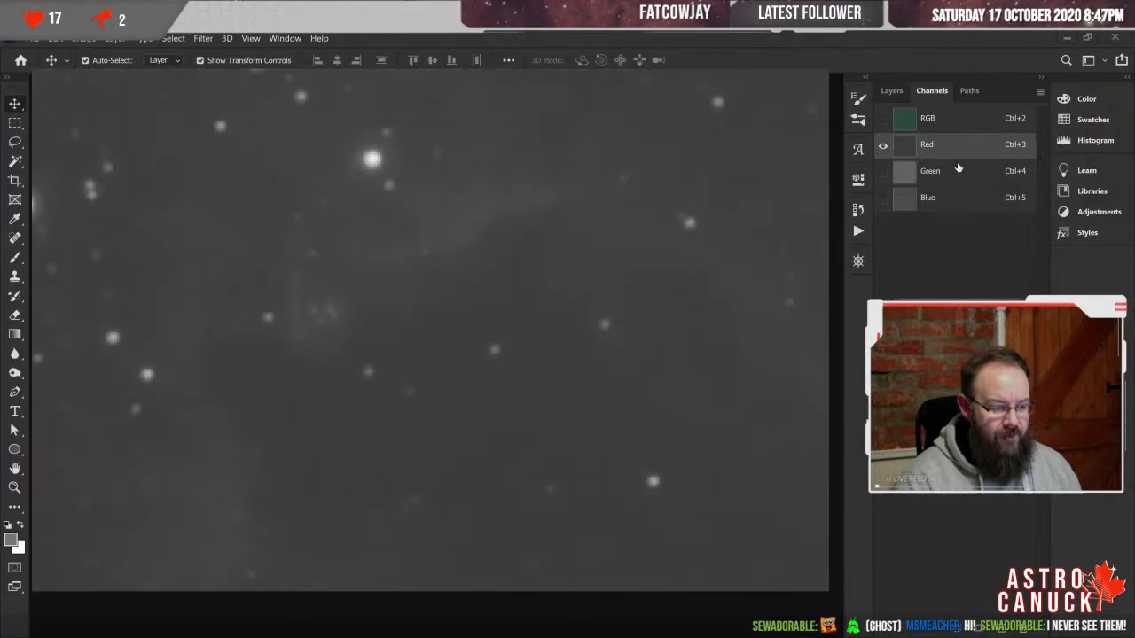
pyautogui.click(961, 179)
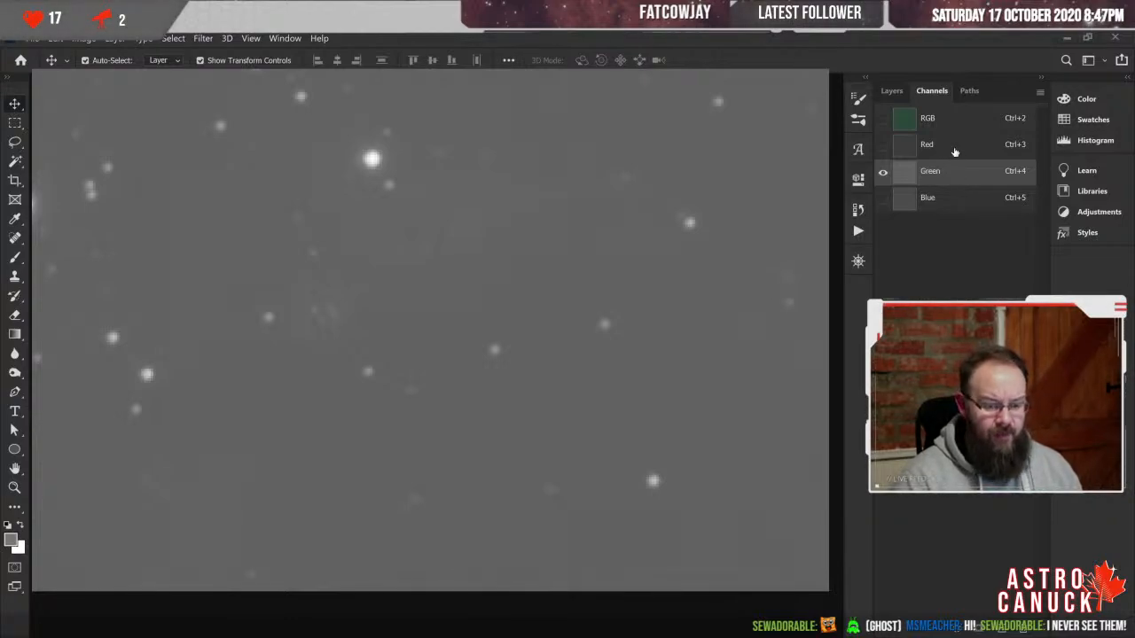
pyautogui.click(954, 147)
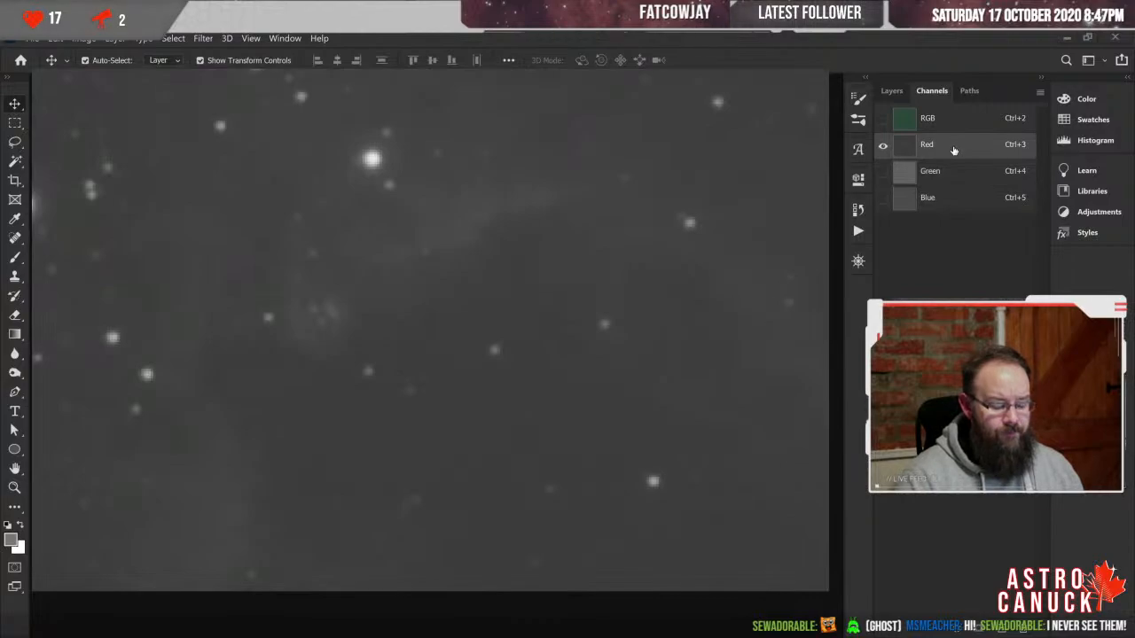
# - Inspect the Red channel's nebula together with the surrounding star field
pyautogui.hotkey('ctrl', '-')
pyautogui.hotkey('ctrl', '-')
pyautogui.hotkey('ctrl', '-')
pyautogui.hotkey('ctrl', '-')
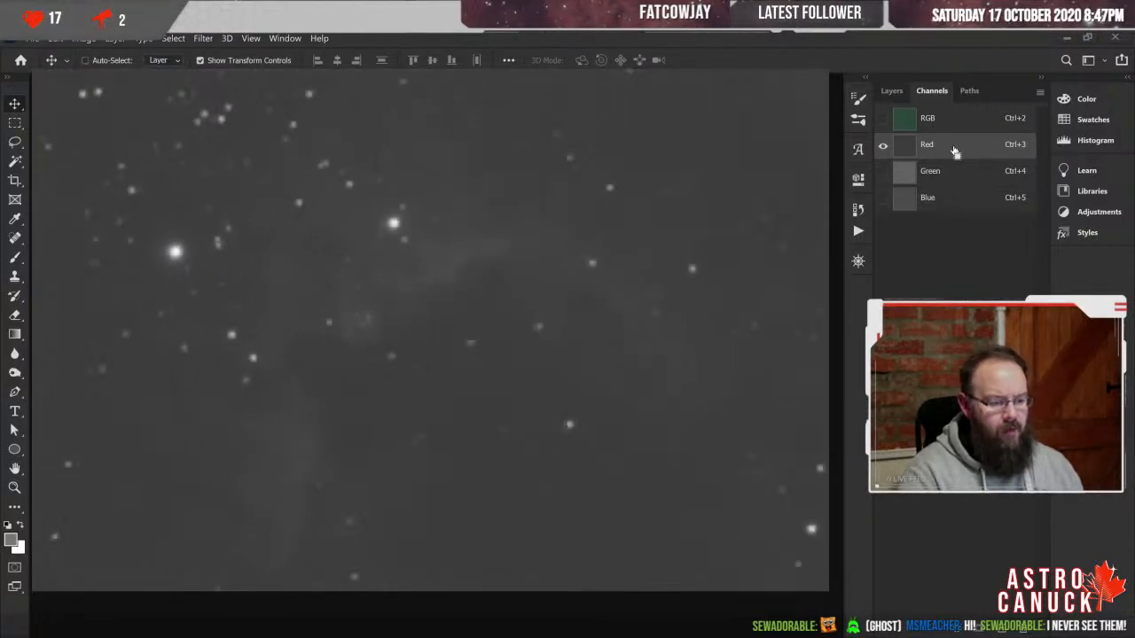
pyautogui.hotkey('ctrl', '-')
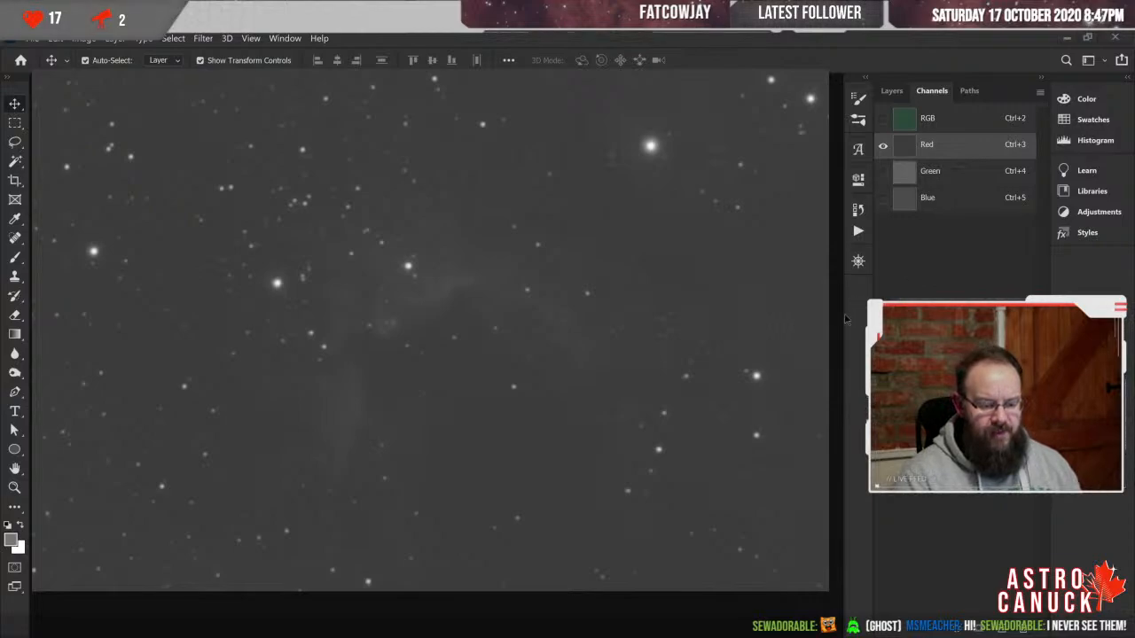
pyautogui.scroll(-2, 845, 324)
pyautogui.scroll(1, 845, 326)
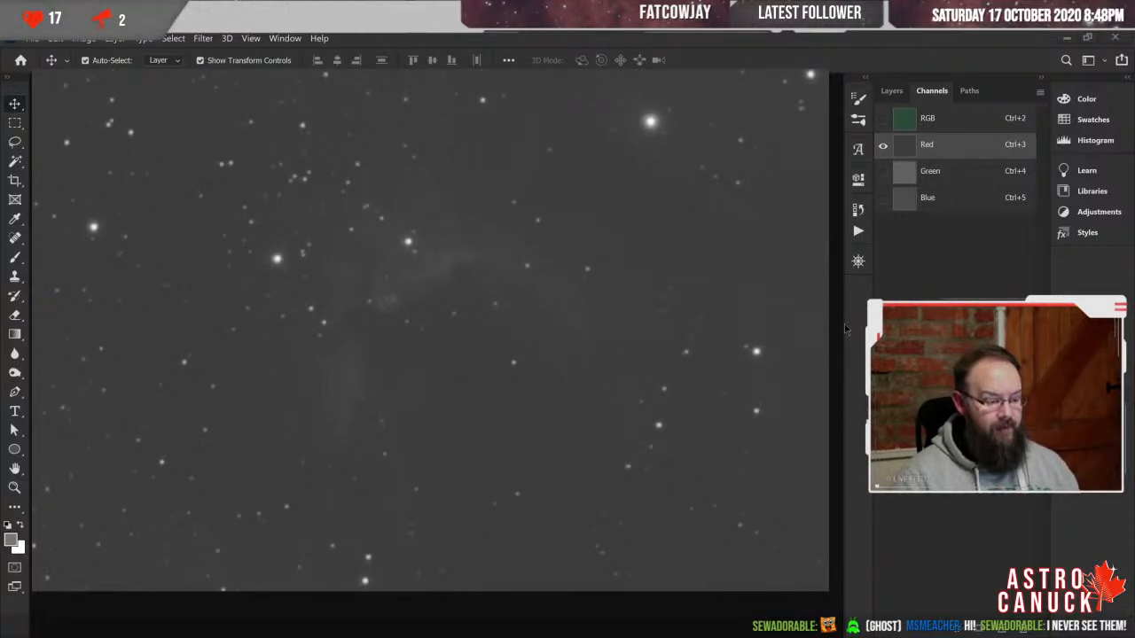
# - Restore the composite RGB view with all channels selected and show the whole image within the window
pyautogui.click(884, 119)
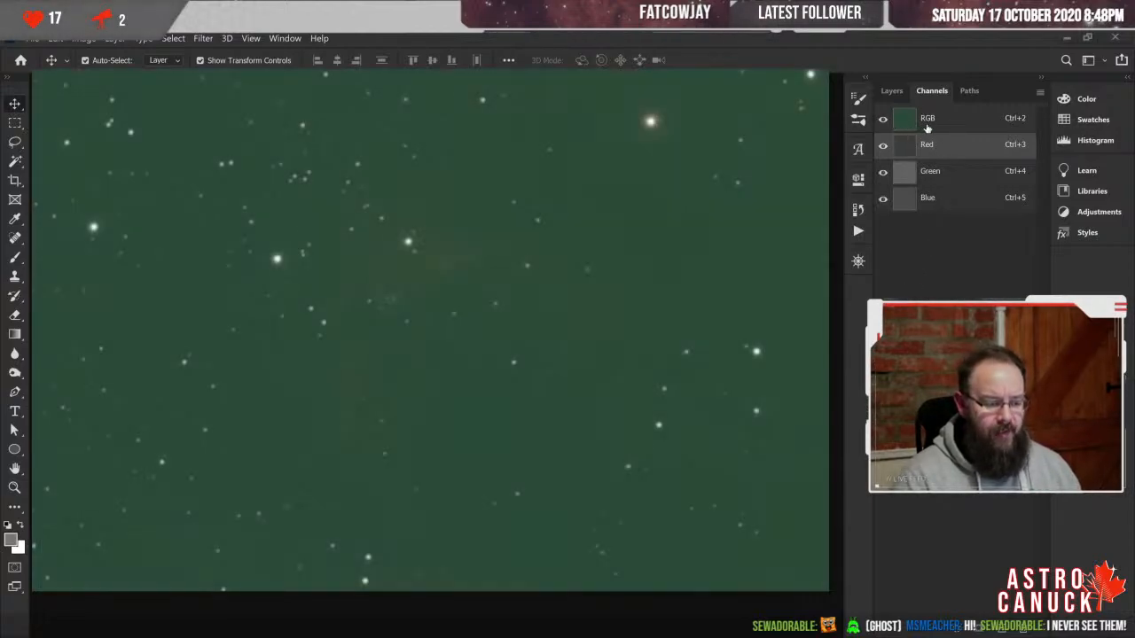
pyautogui.click(947, 123)
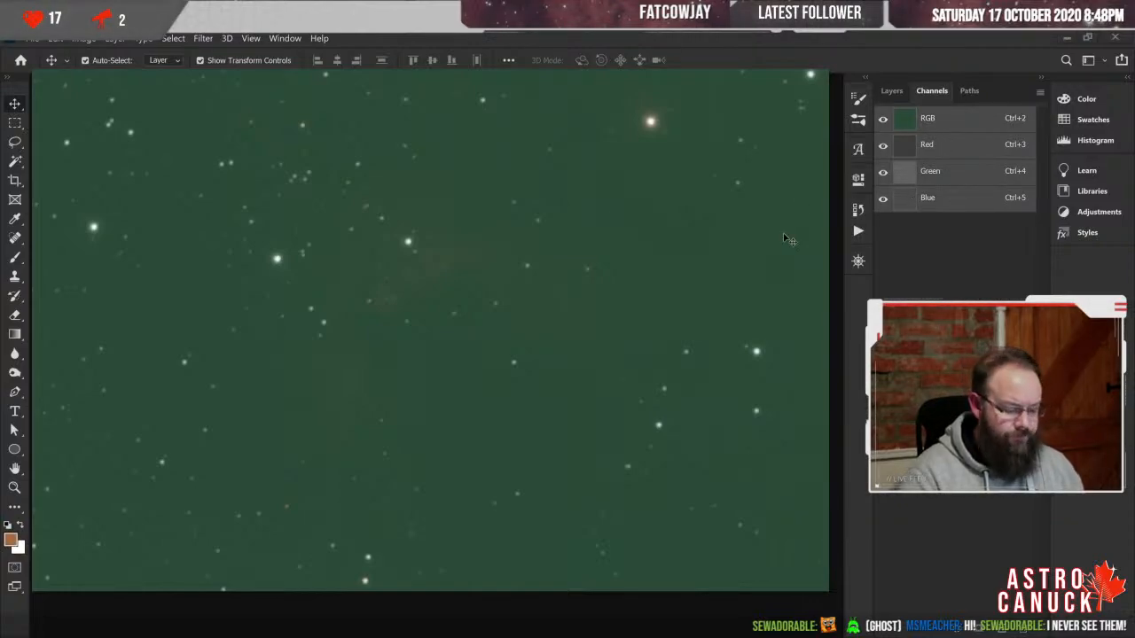
pyautogui.hotkey('ctrl', 'Tab')
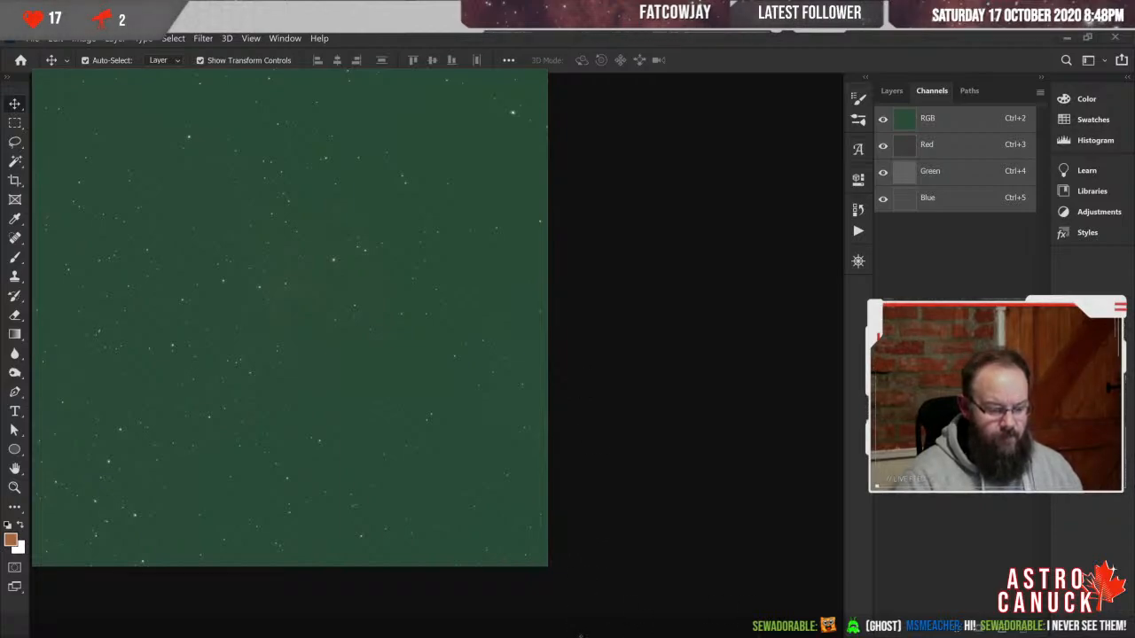
pyautogui.hotkey('ctrl', 'Tab')
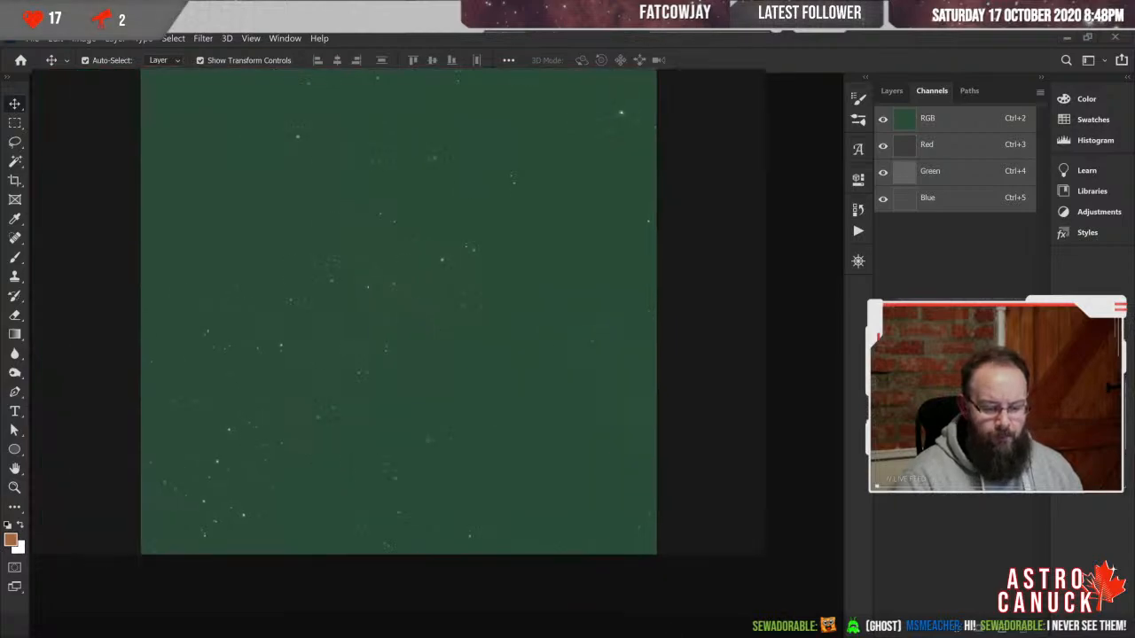
pyautogui.hotkey('ctrl', 'Tab')
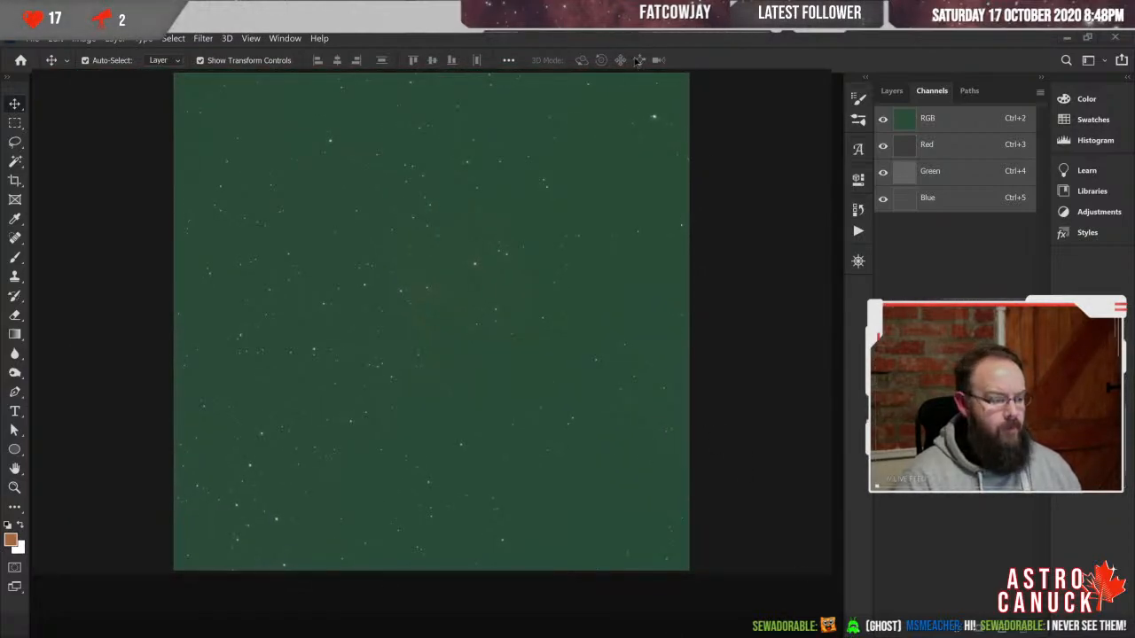
pyautogui.moveTo(633, 56); pyautogui.dragTo(629, 62)
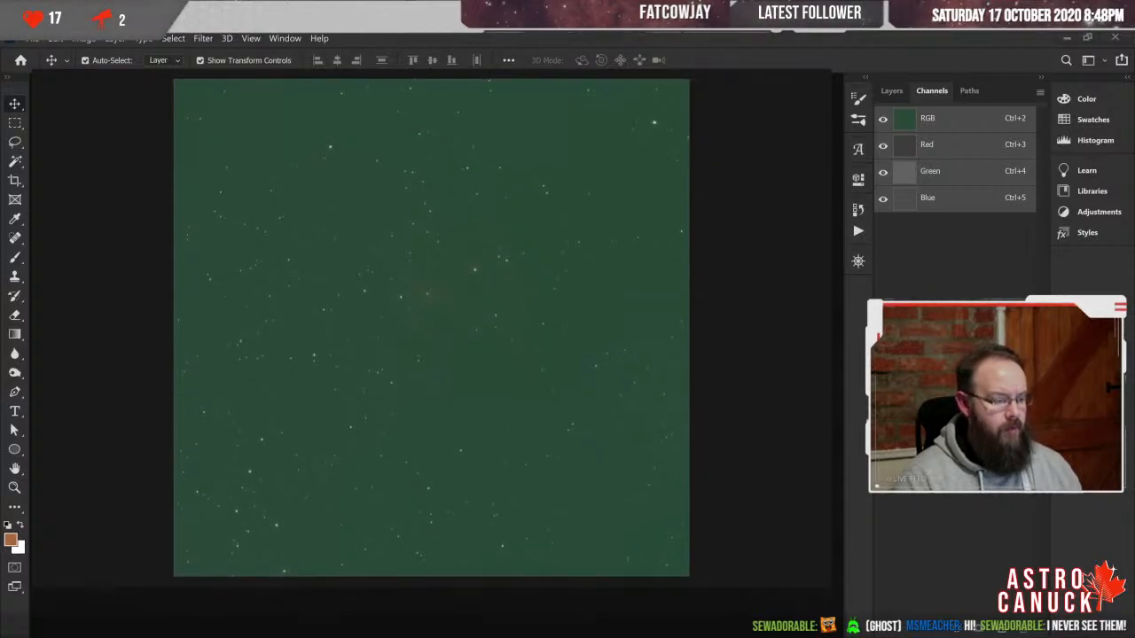
pyautogui.moveTo(833, 137); pyautogui.dragTo(839, 137)
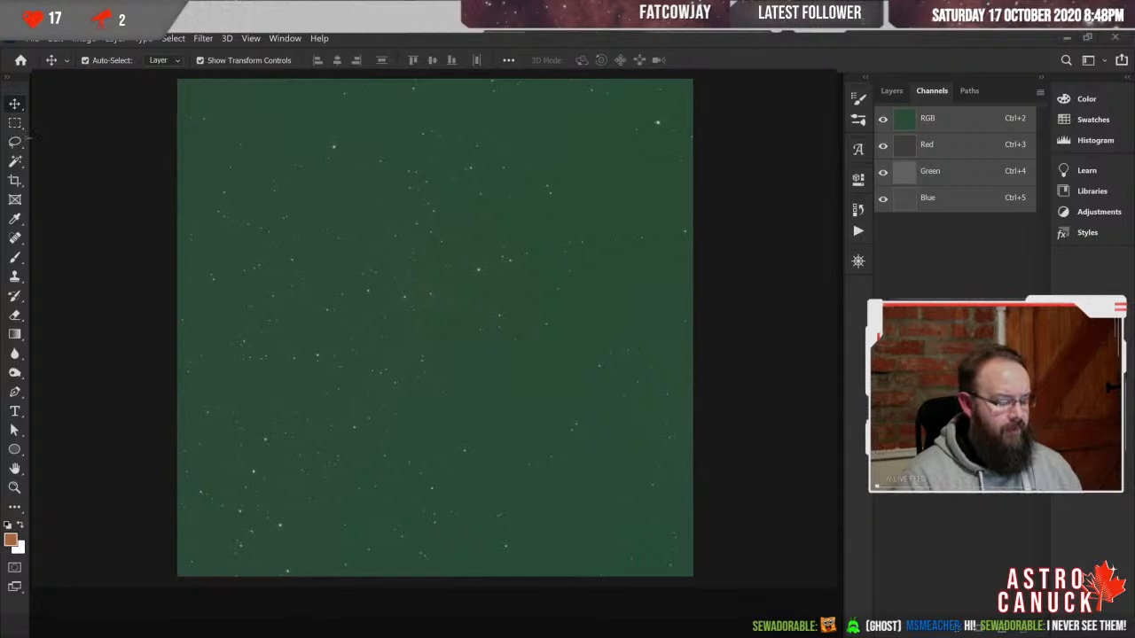
# - Neutralise the image's green cast using a Point Sample of the sky background, and check the nebula up close
pyautogui.click(893, 91)
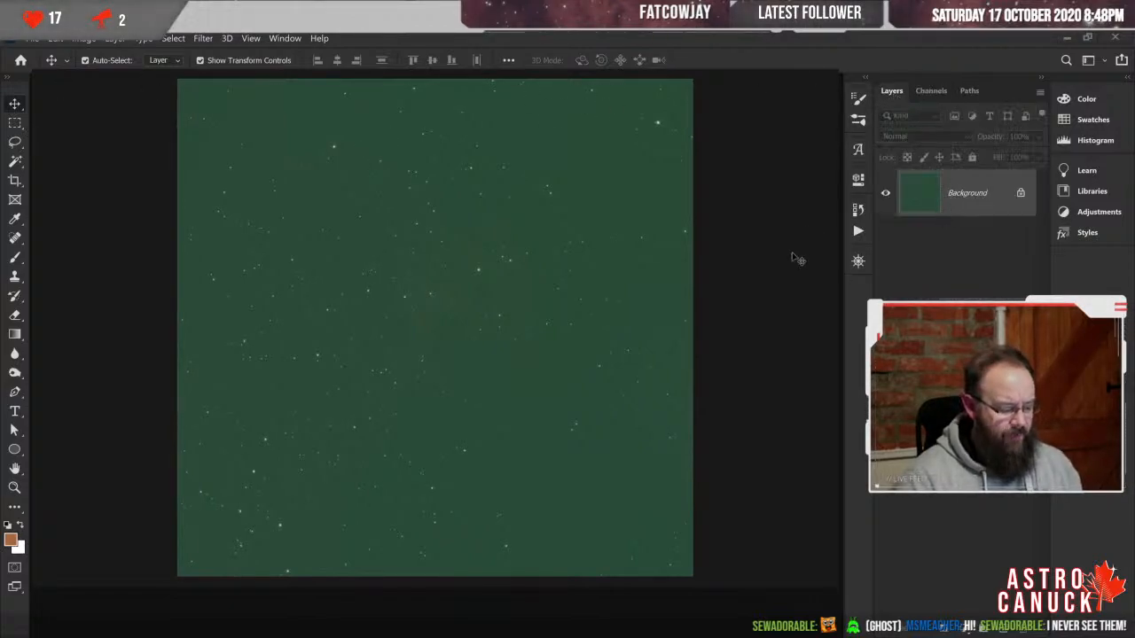
pyautogui.press('i')
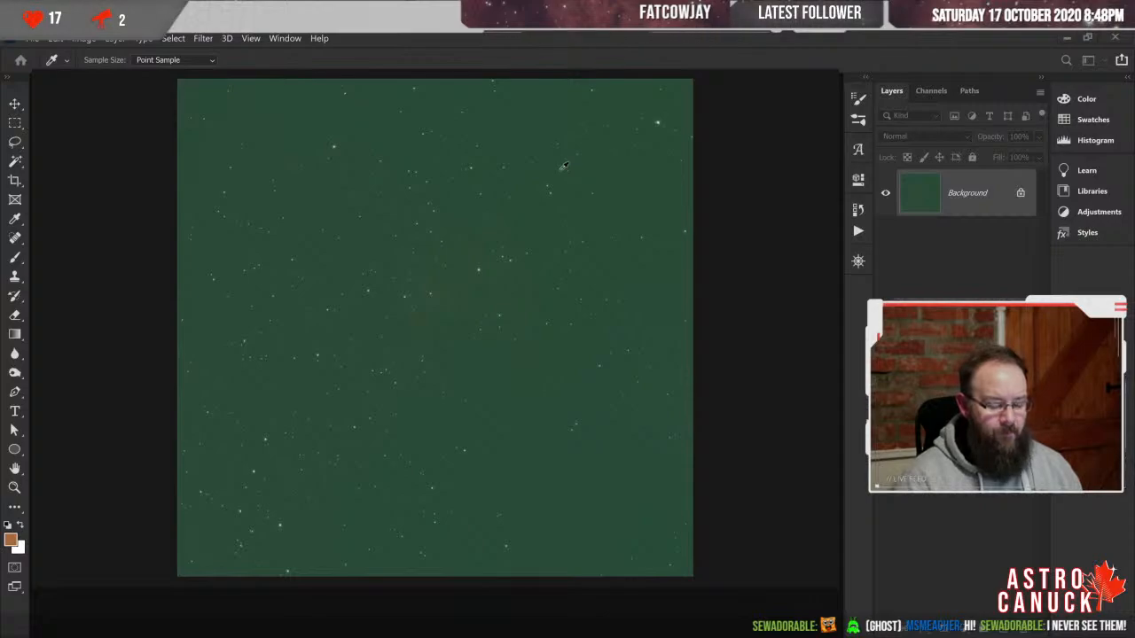
pyautogui.click(560, 170)
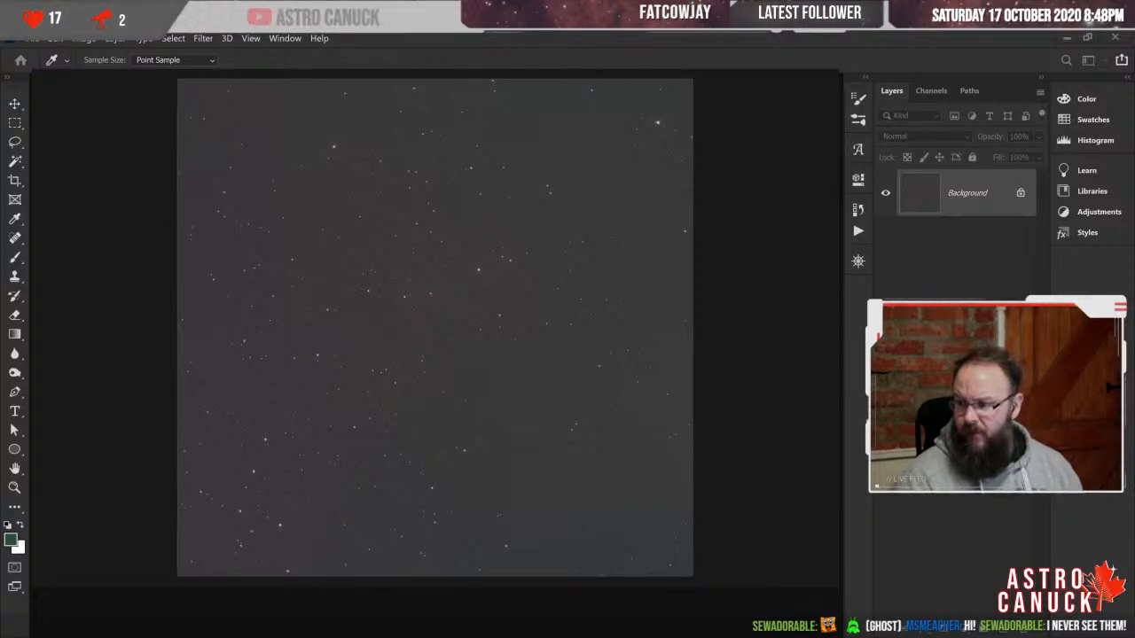
pyautogui.hotkey('ctrl', '+')
pyautogui.hotkey('ctrl', '+')
pyautogui.hotkey('ctrl', '+')
pyautogui.hotkey('ctrl', '+')
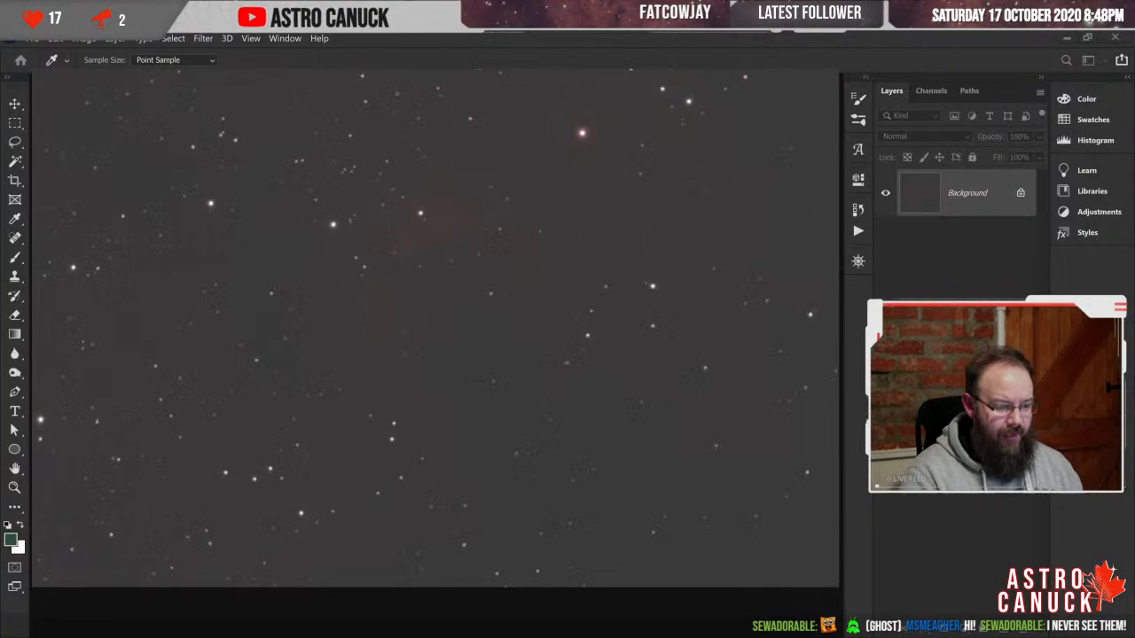
pyautogui.hotkey('ctrl', '-')
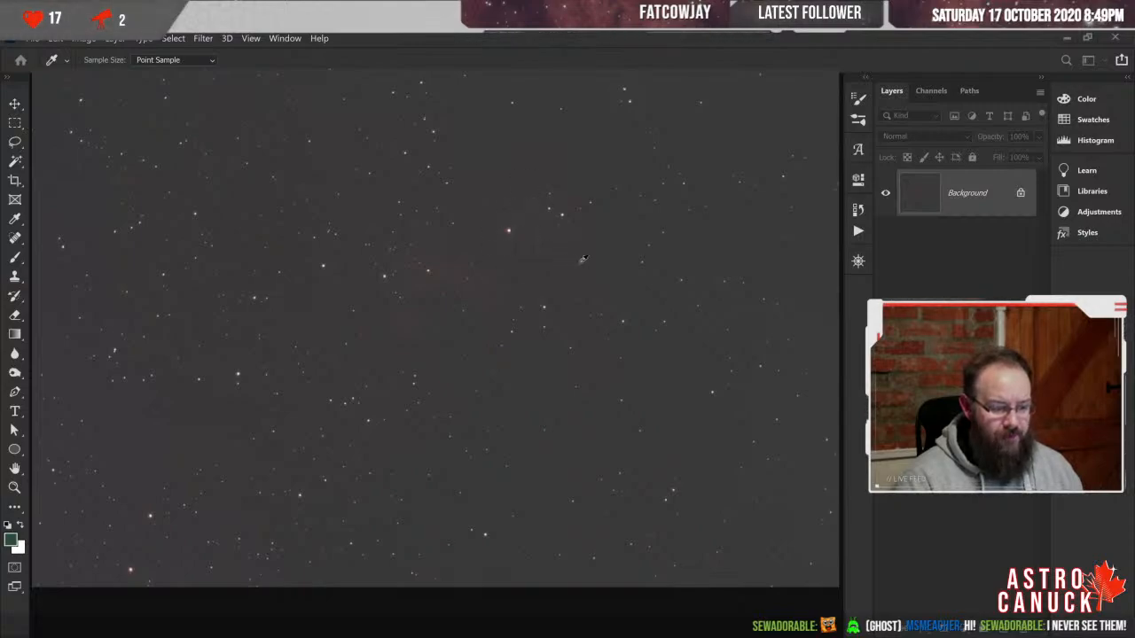
# - Darken the neutralised image's shadows to a near-black sky while keeping the red nebula, and review the whole frame
pyautogui.scroll(2, 605, 260)
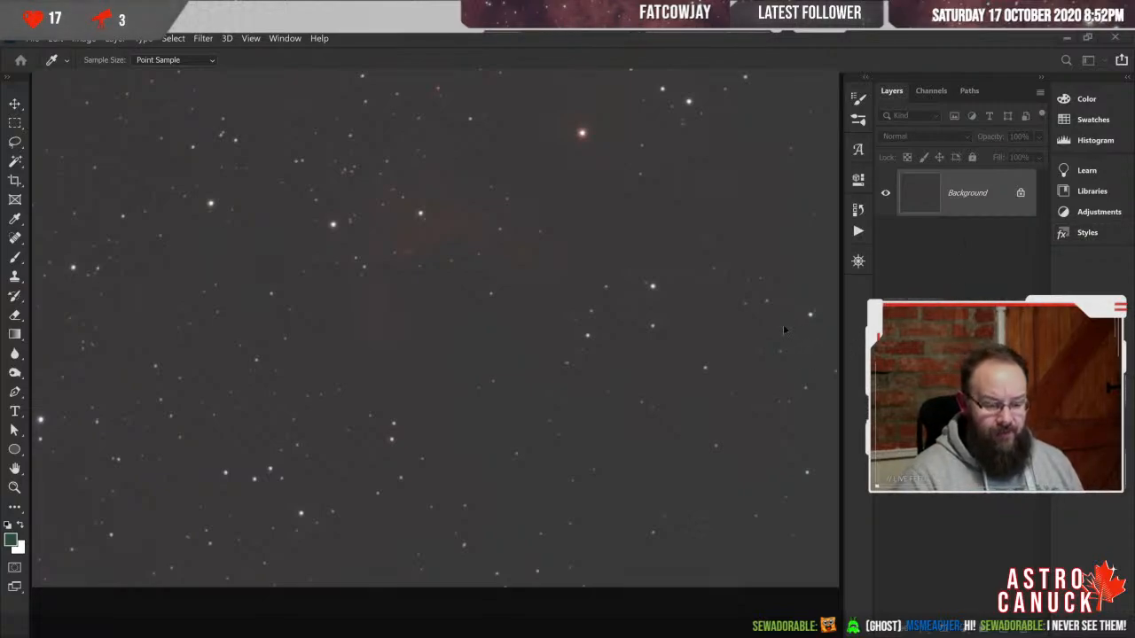
pyautogui.moveTo(786, 325); pyautogui.dragTo(815, 323)
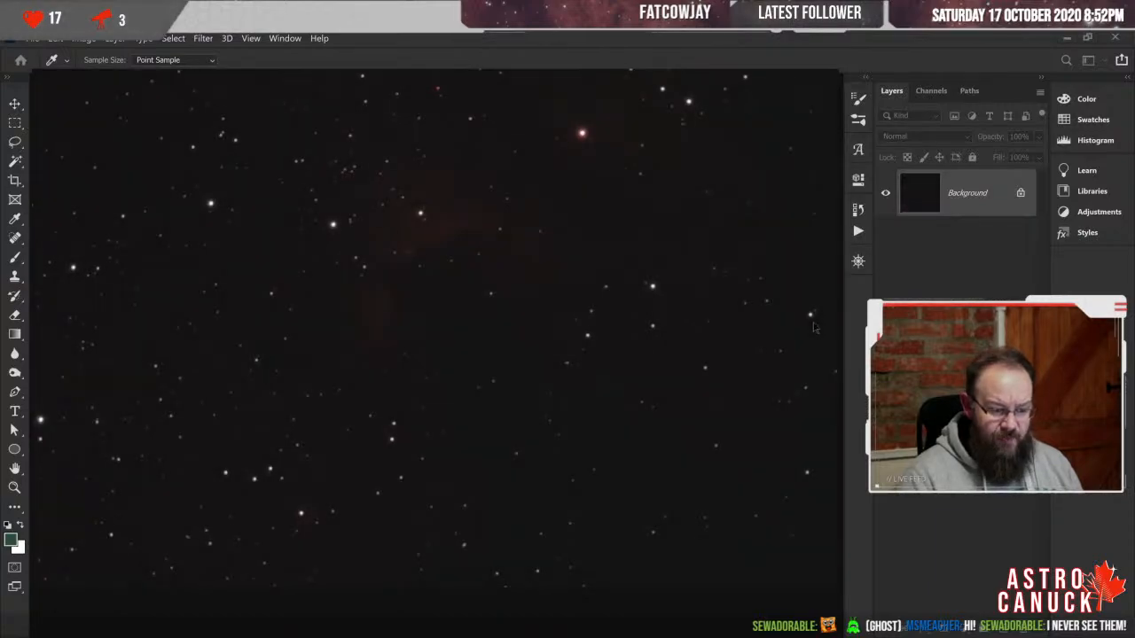
pyautogui.click(1025, 223)
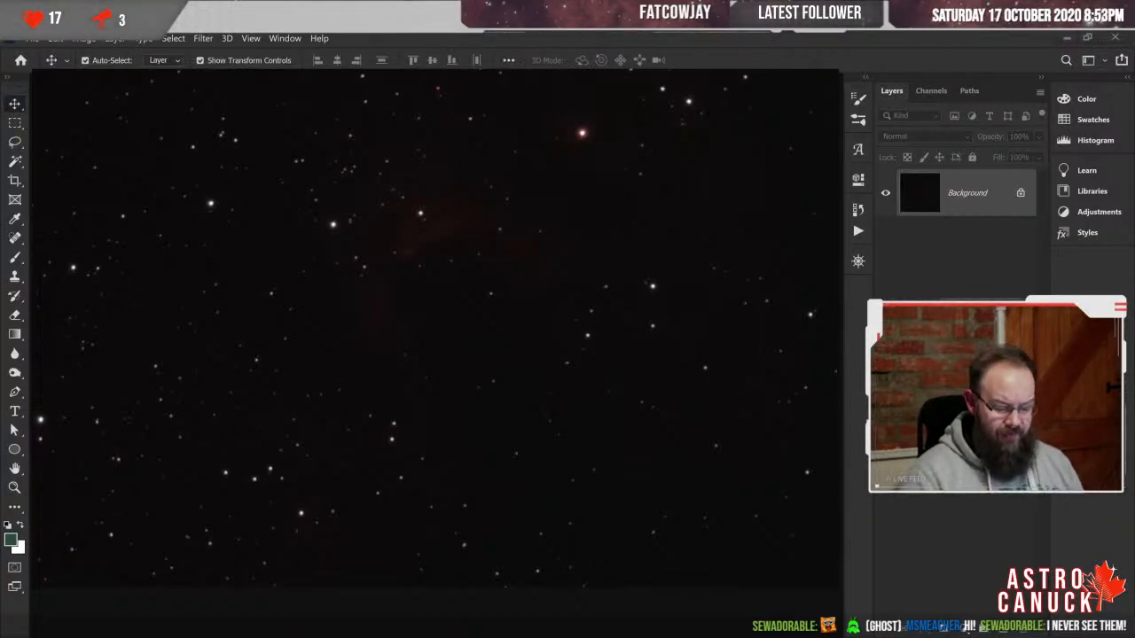
pyautogui.hotkey('ctrl', 'Tab')
pyautogui.hotkey('ctrl', '0')
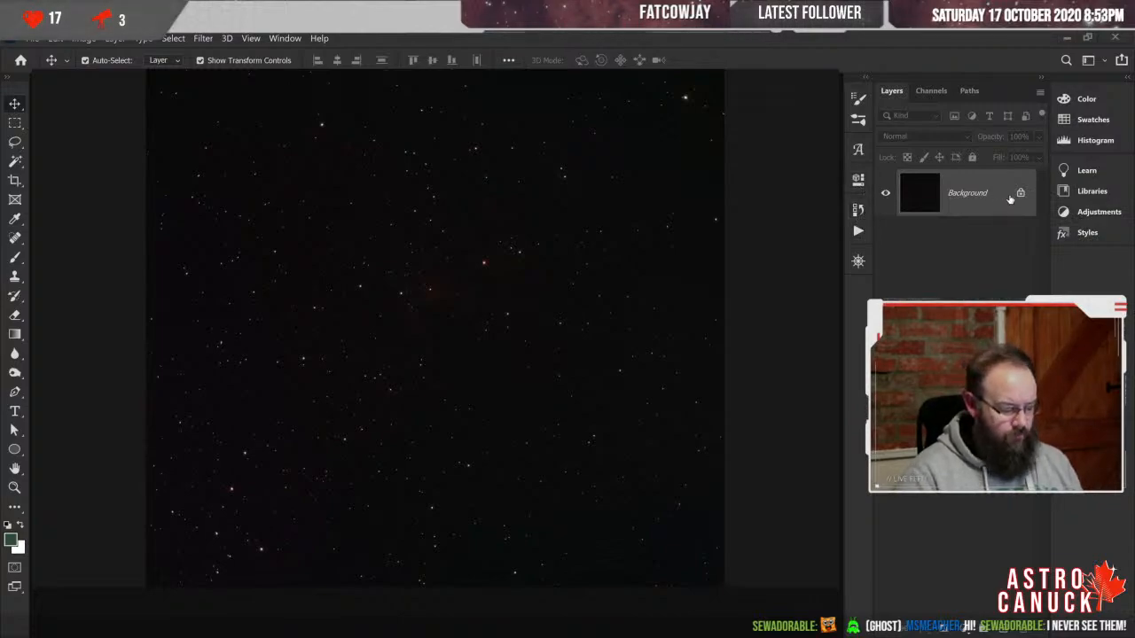
# - Replace the near-black shadow darkening with a gentler one, leaving a dark grey sky around the red nebula
pyautogui.press('i')
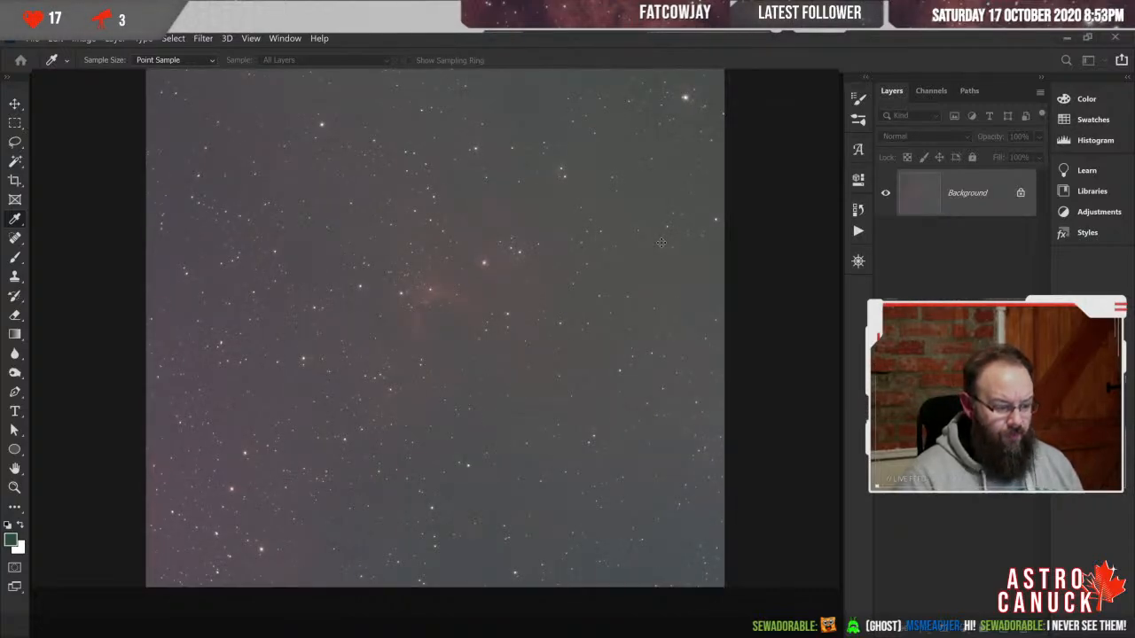
pyautogui.hotkey('ctrl', 'shift', 'l')
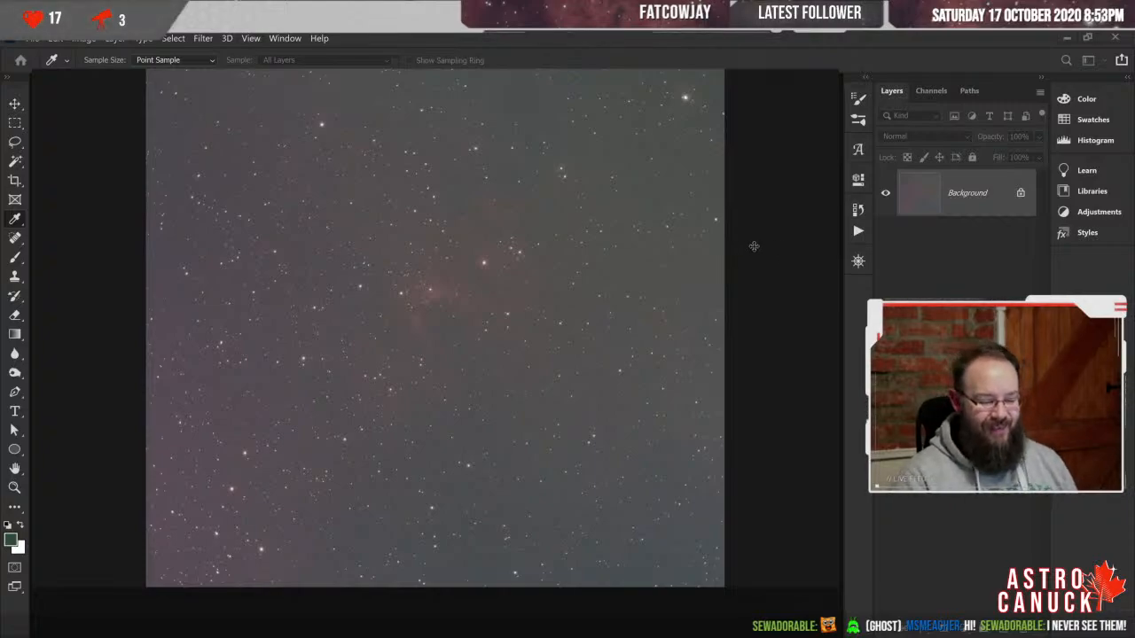
pyautogui.click(701, 200)
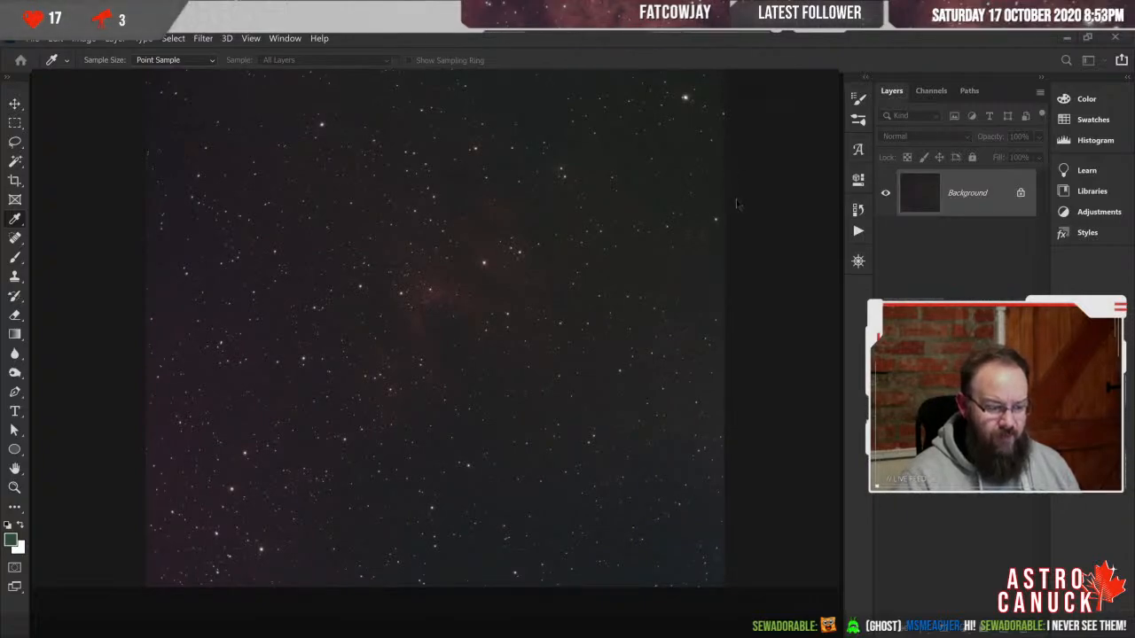
pyautogui.hotkey('ctrl', 'z')
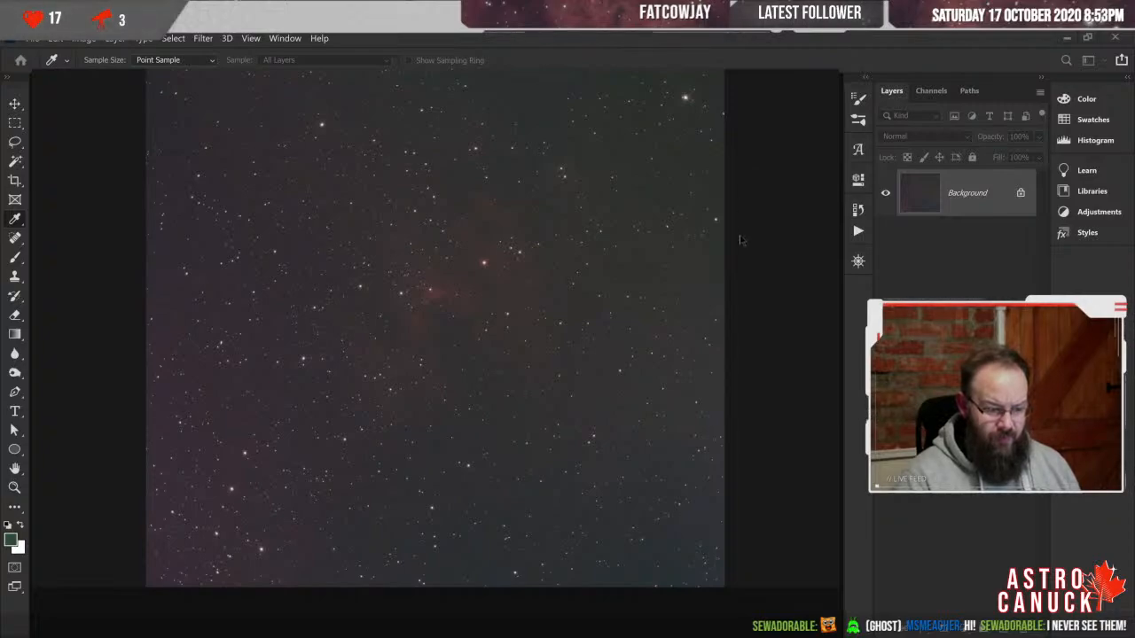
pyautogui.hotkey('ctrl', 'z')
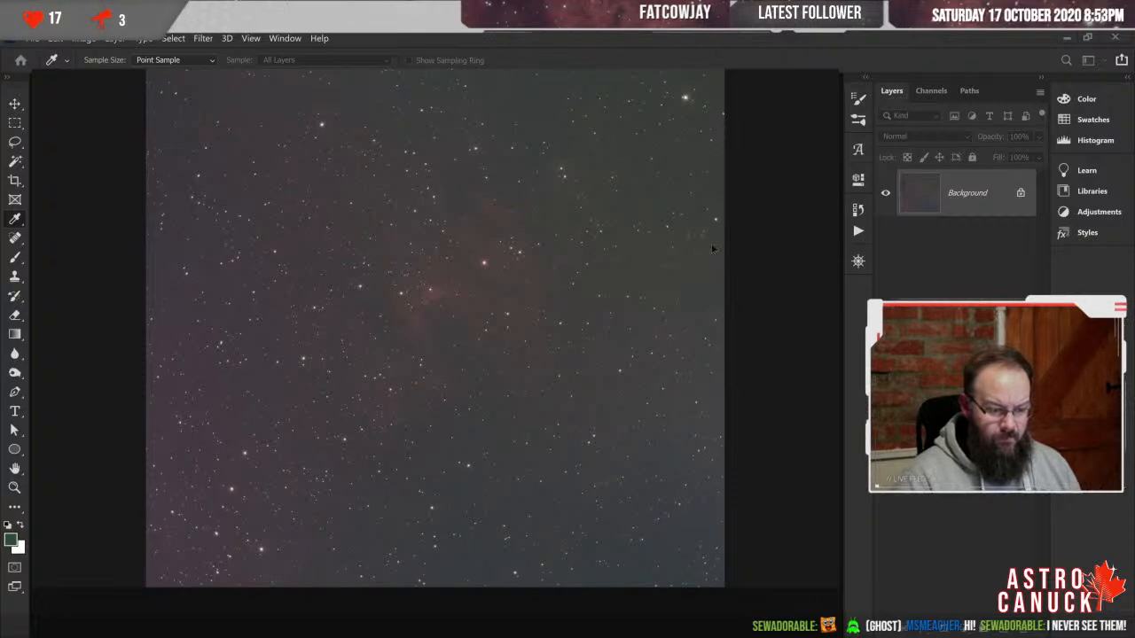
# - Fine-tune and apply the sky darkening at a moderate strength, and check the nebula up close and in the whole frame
pyautogui.moveTo(699, 263); pyautogui.dragTo(699, 260)
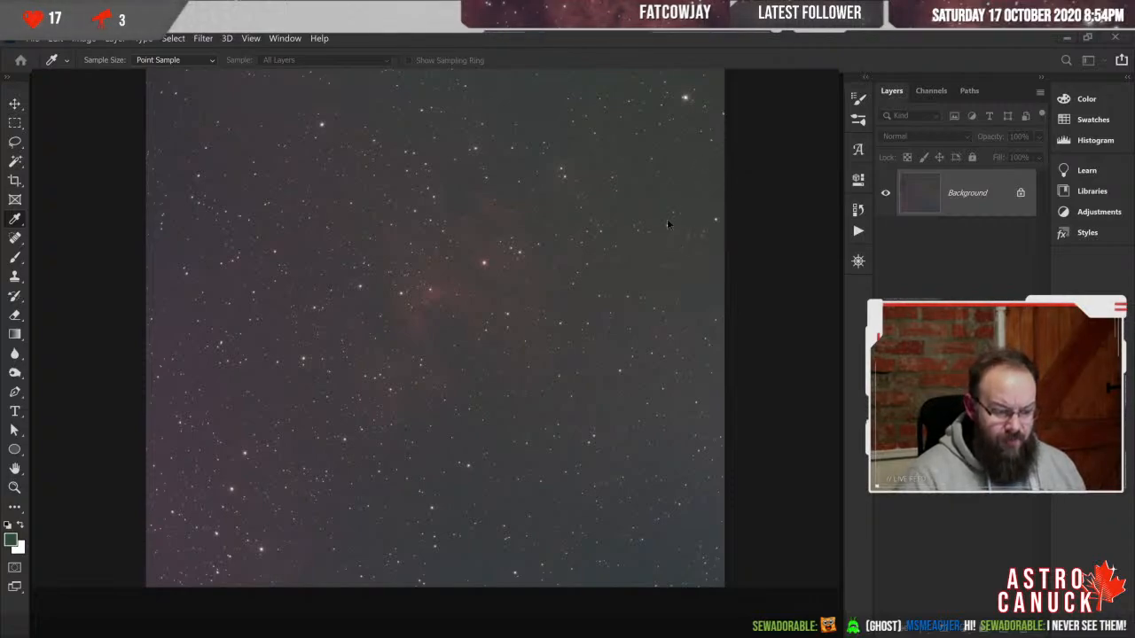
pyautogui.hotkey('ctrl', 'z')
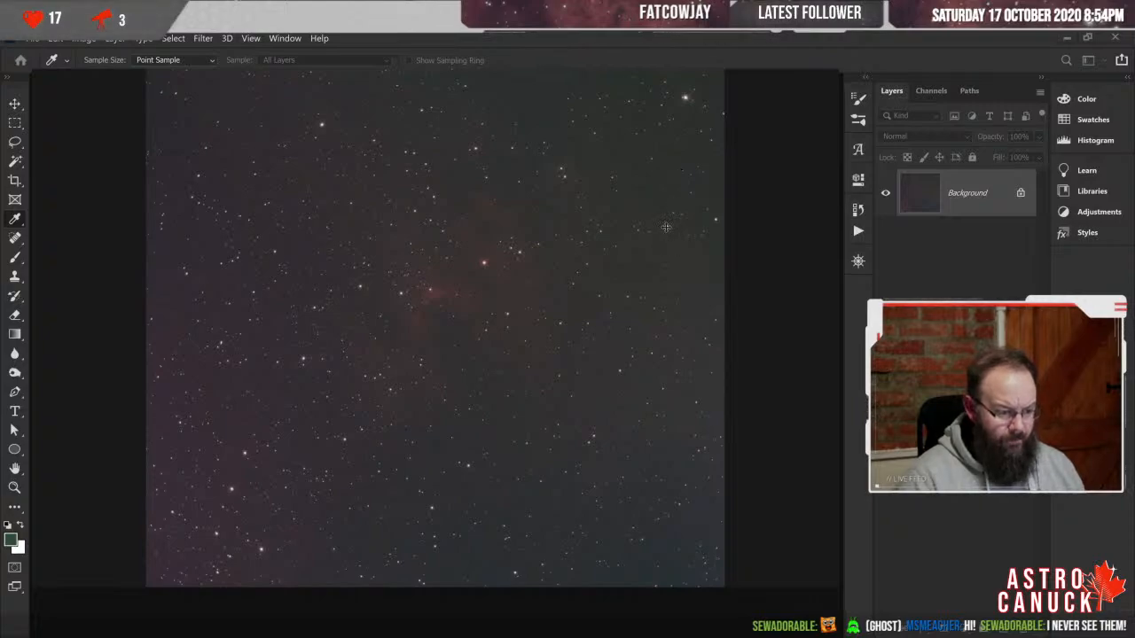
pyautogui.hotkey('ctrl', 'shift', 'z')
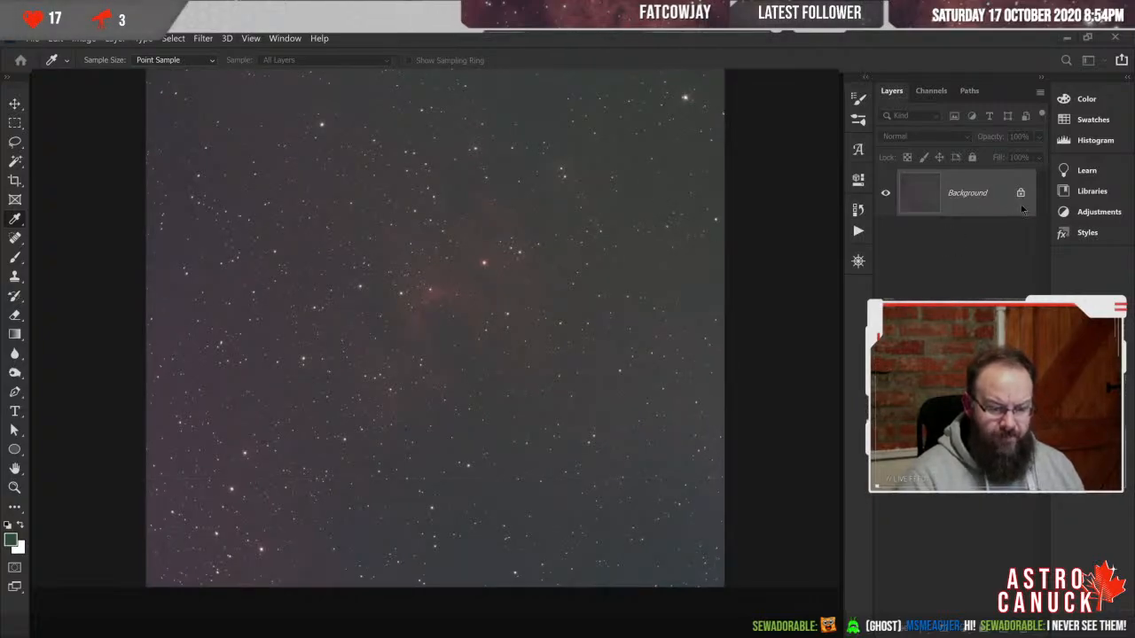
pyautogui.press('v')
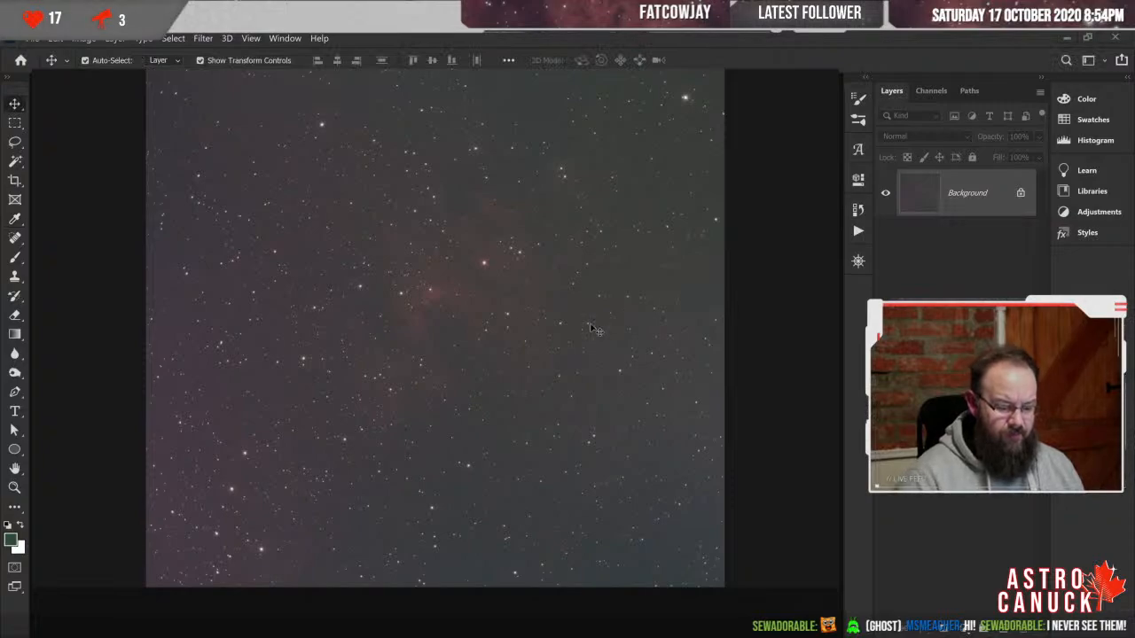
pyautogui.scroll(5, 592, 329)
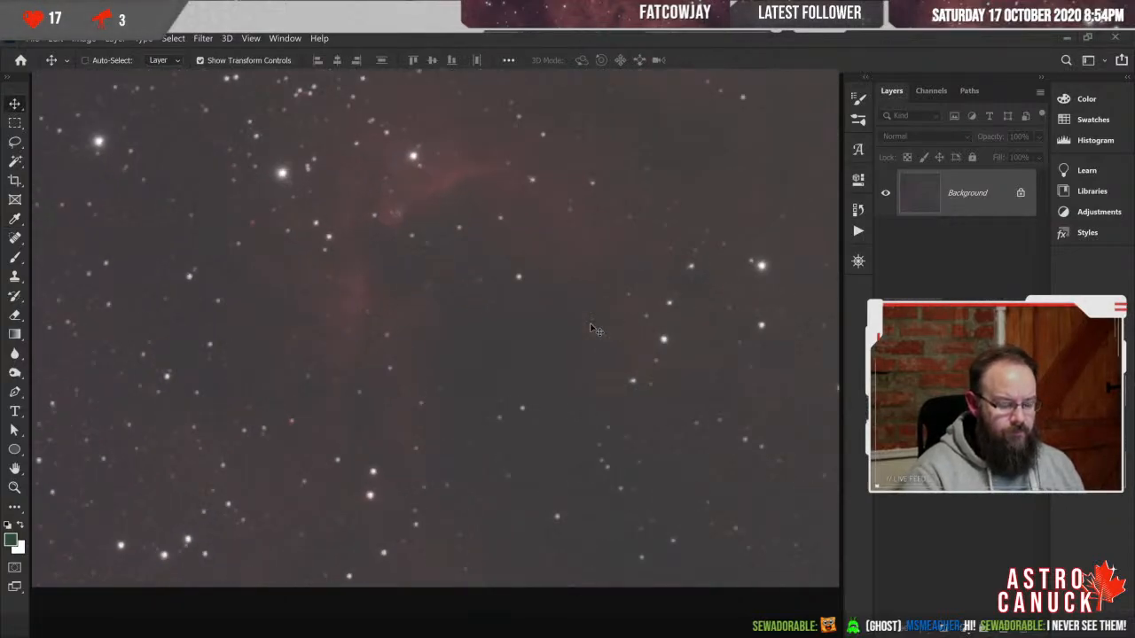
pyautogui.scroll(-1, 592, 329)
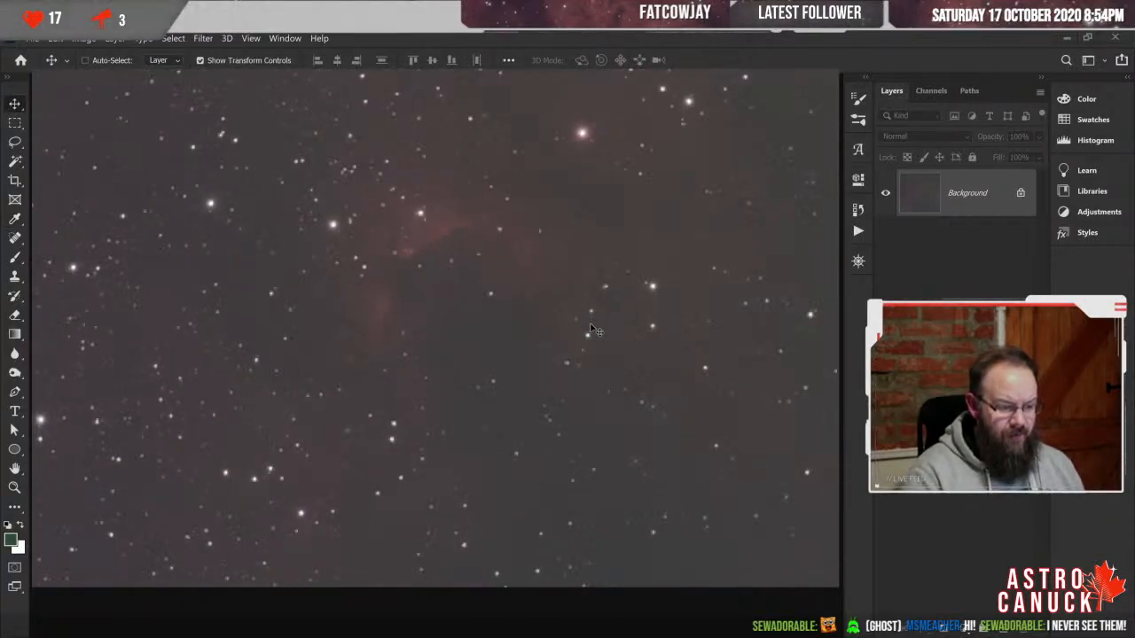
pyautogui.scroll(-1, 592, 329)
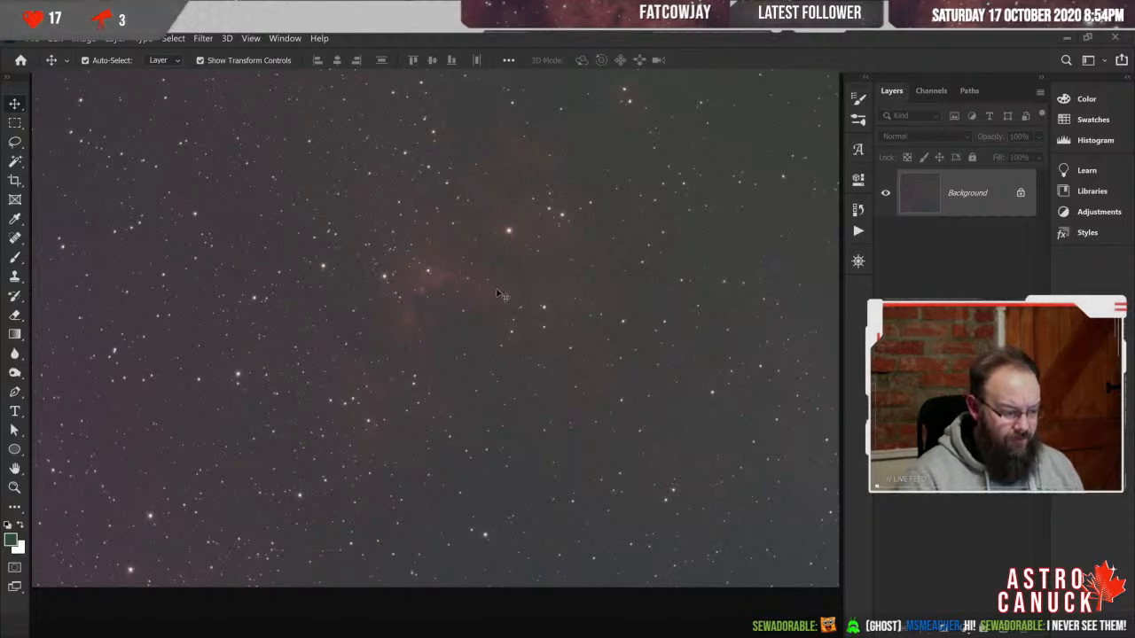
pyautogui.press('ctrl')
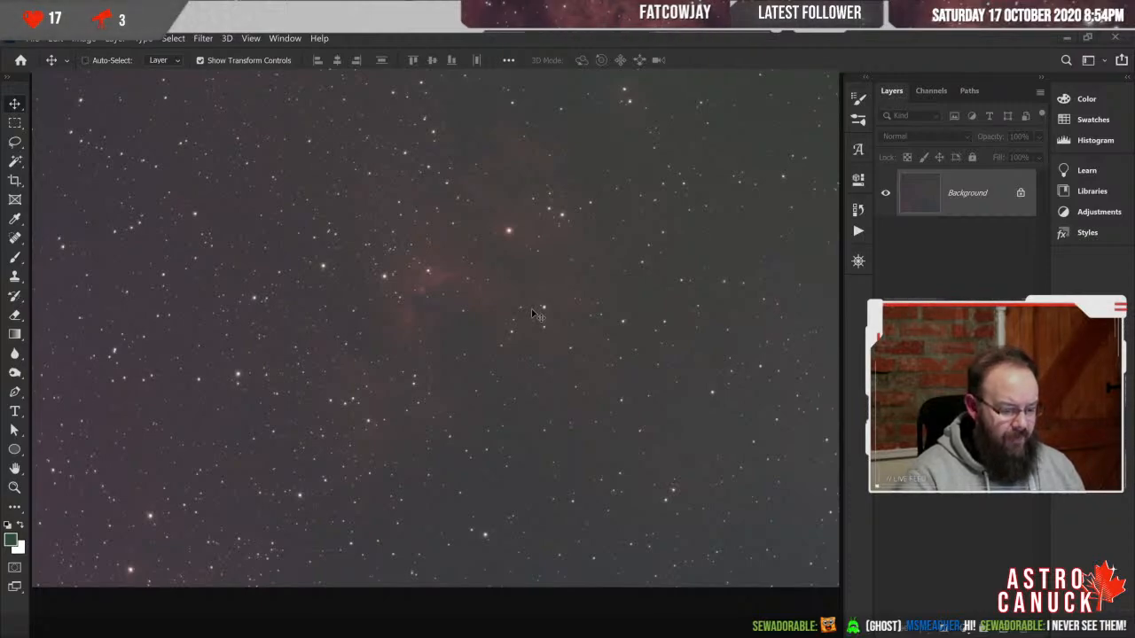
pyautogui.hotkey('ctrl', '-')
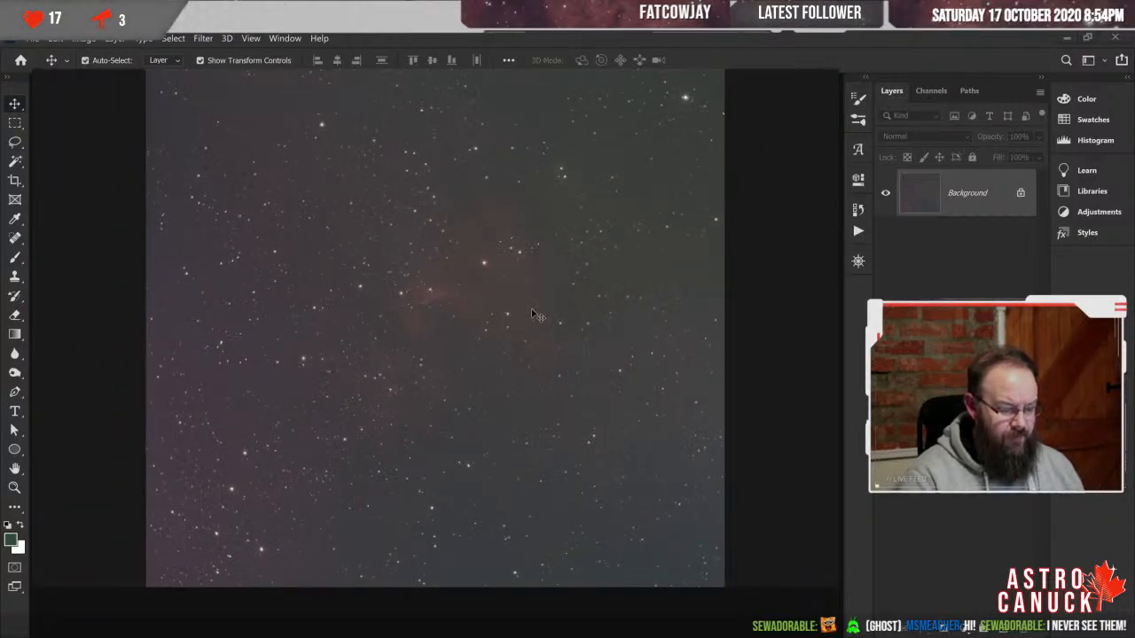
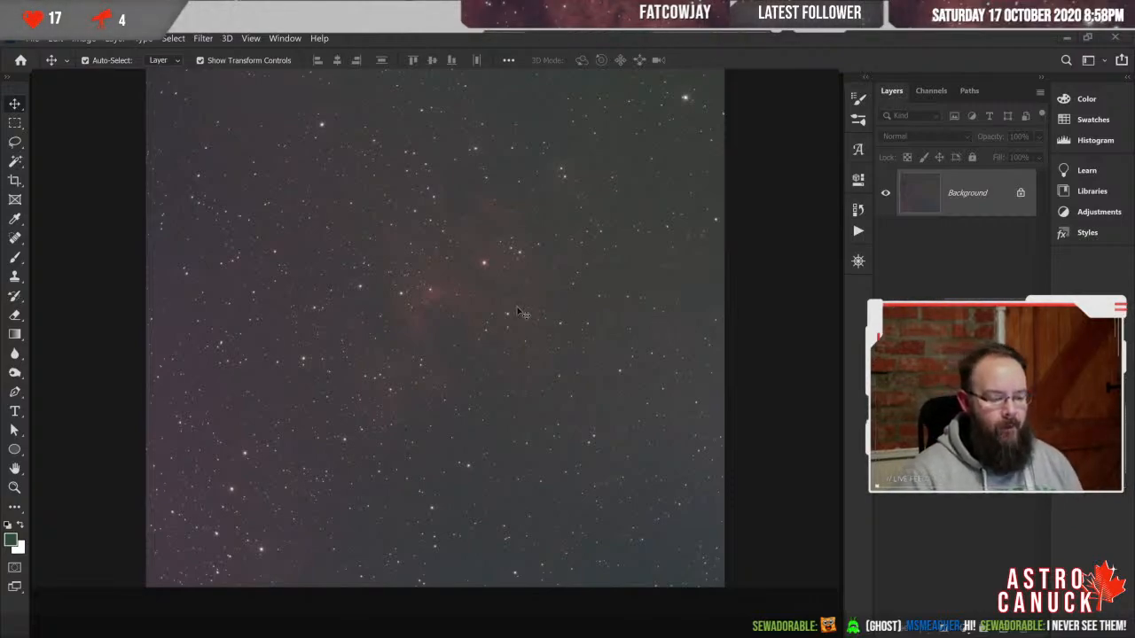
# - Display the Blue channel alone and examine its faint nebula detail up close and with the surrounding stars
pyautogui.hotkey('ctrl', '+')
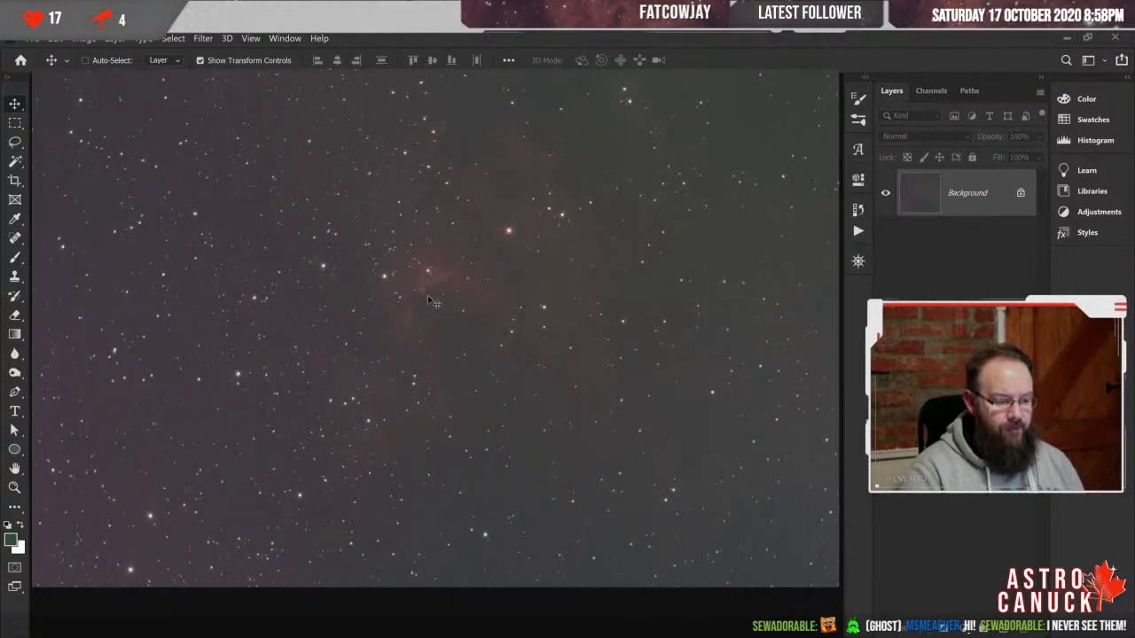
pyautogui.click(931, 94)
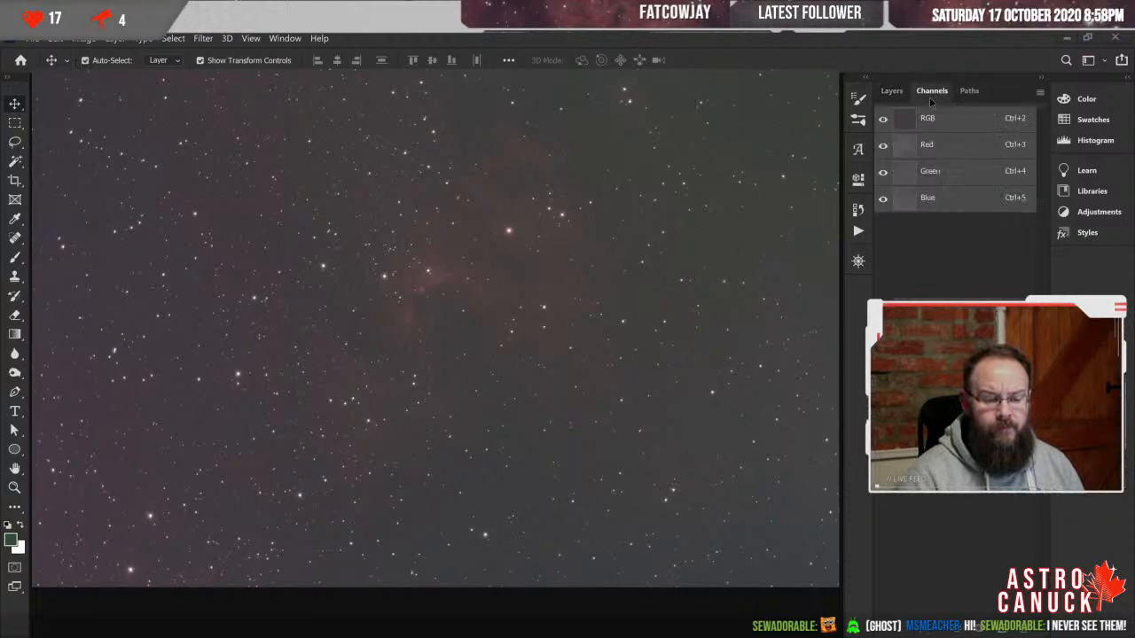
pyautogui.click(951, 205)
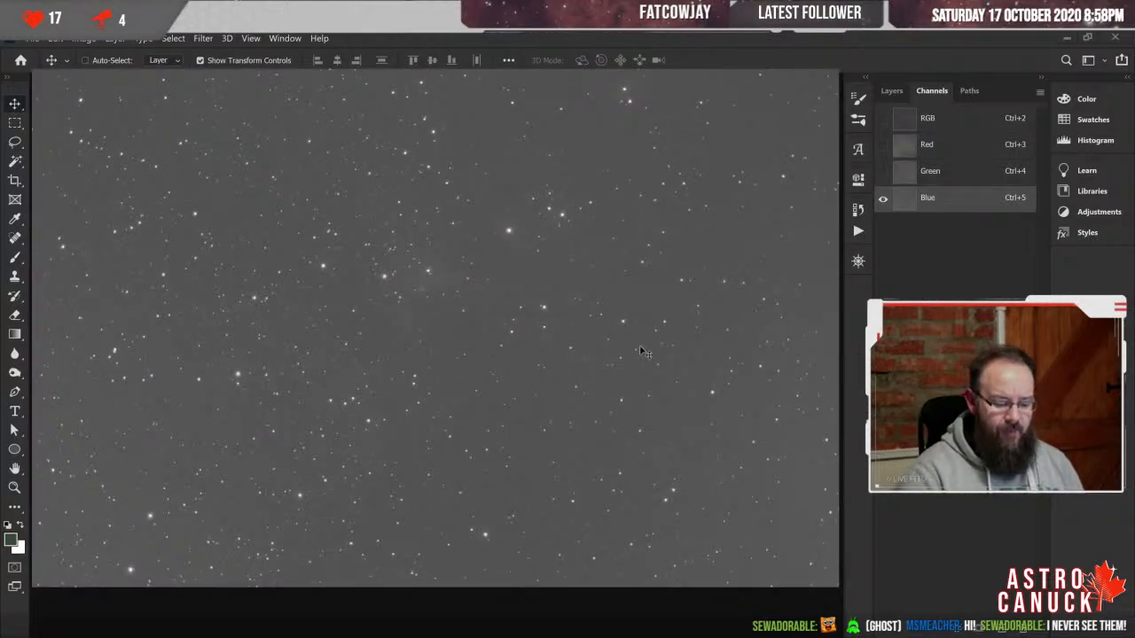
pyautogui.hotkey('ctrl', '+')
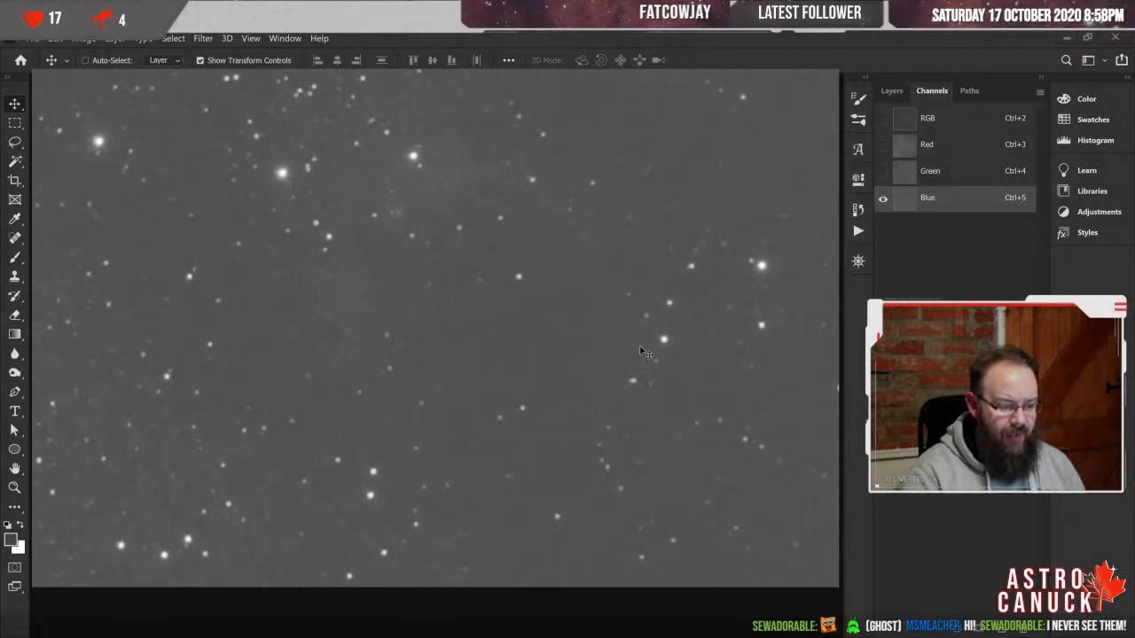
pyautogui.hotkey('ctrl', '-')
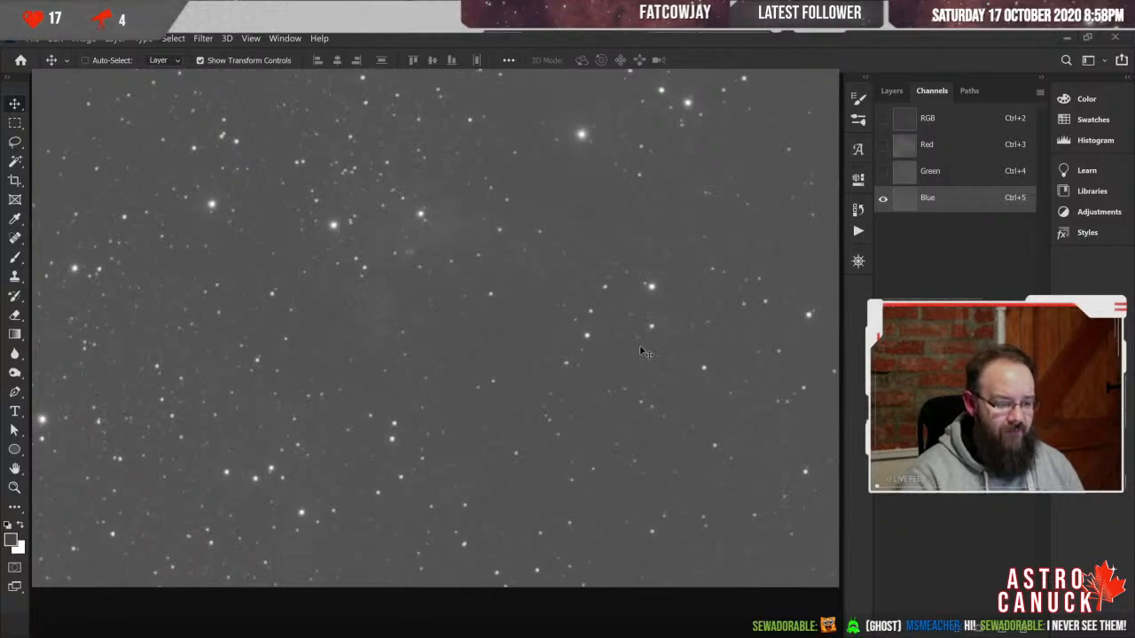
pyautogui.hotkey('ctrl', '-')
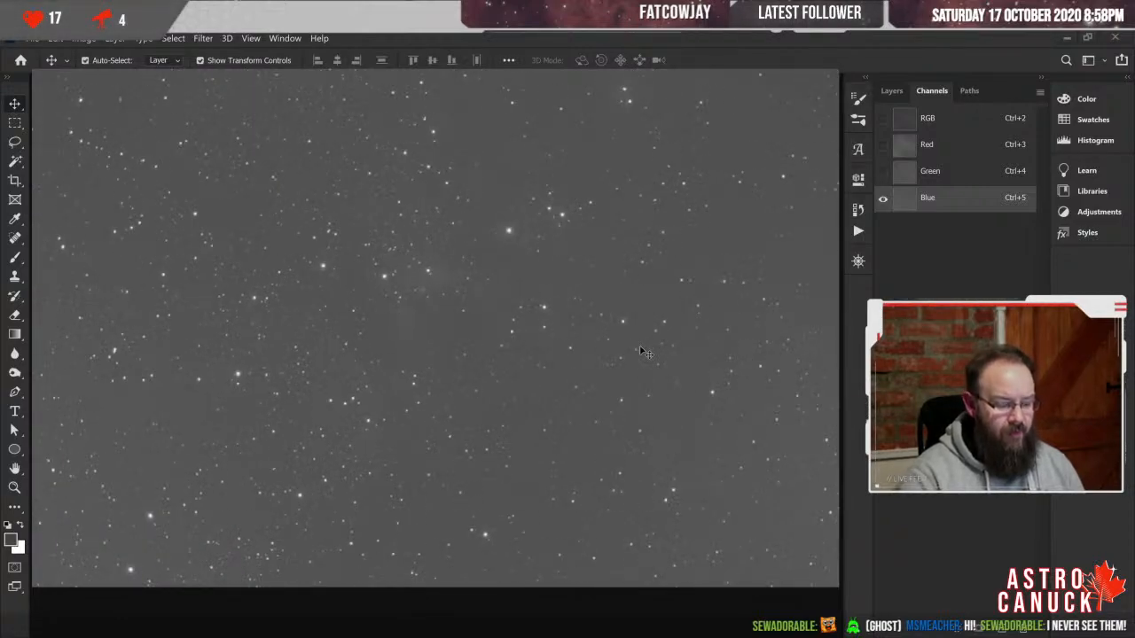
# - Compare the nebula area in the Green and Blue channels at high magnification by alternating between them
pyautogui.click(957, 174)
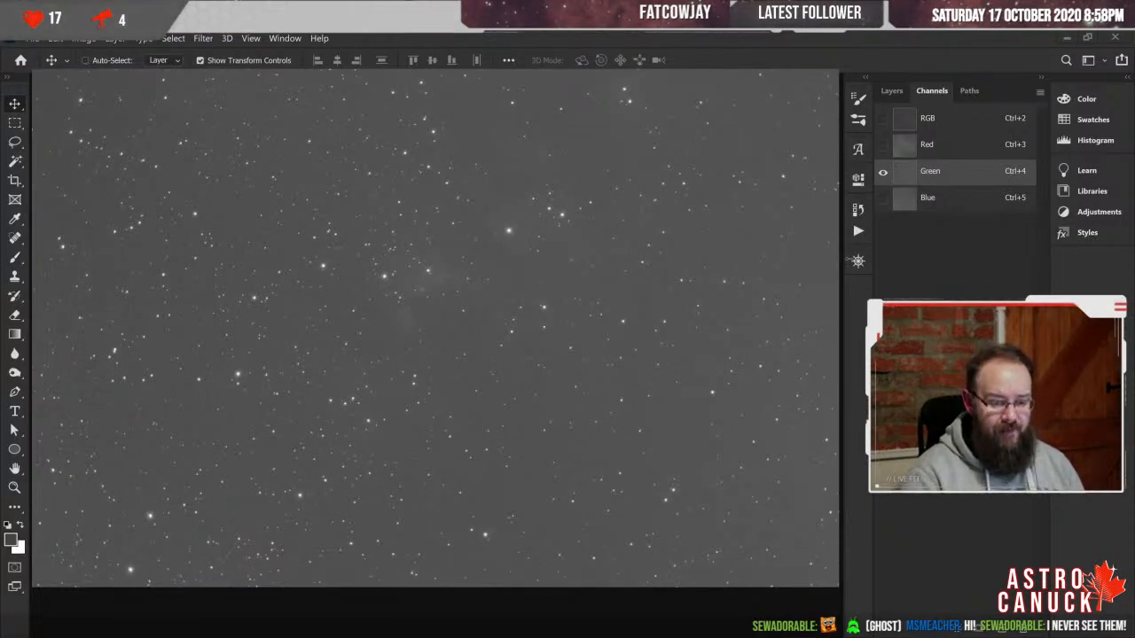
pyautogui.hotkey('ctrl', '+')
pyautogui.hotkey('ctrl', '+')
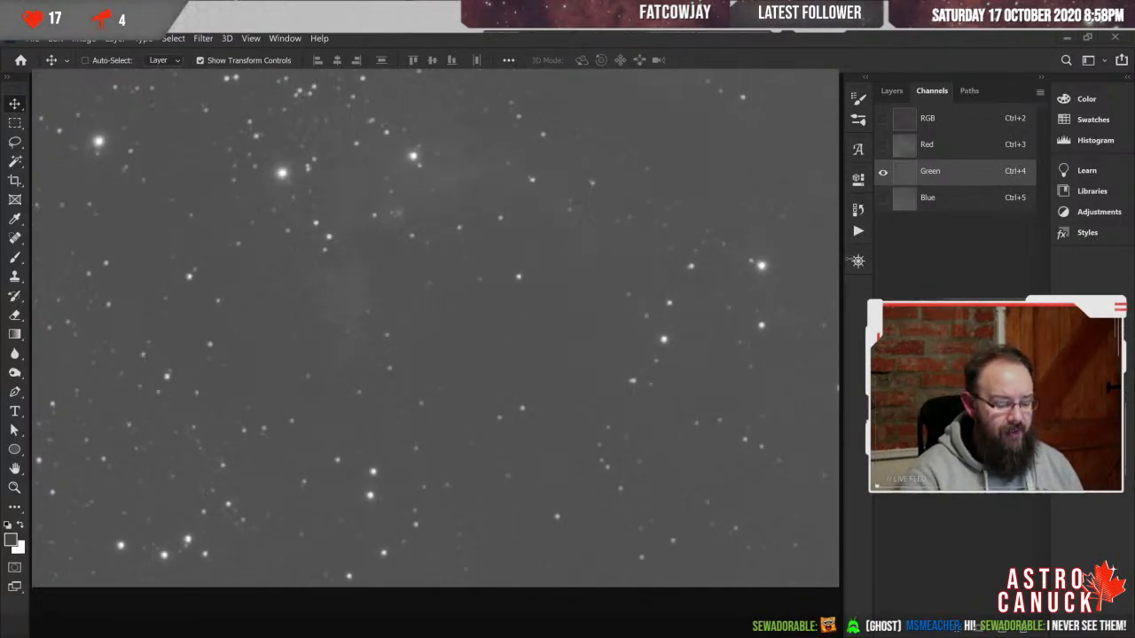
pyautogui.hotkey('ctrl', '+')
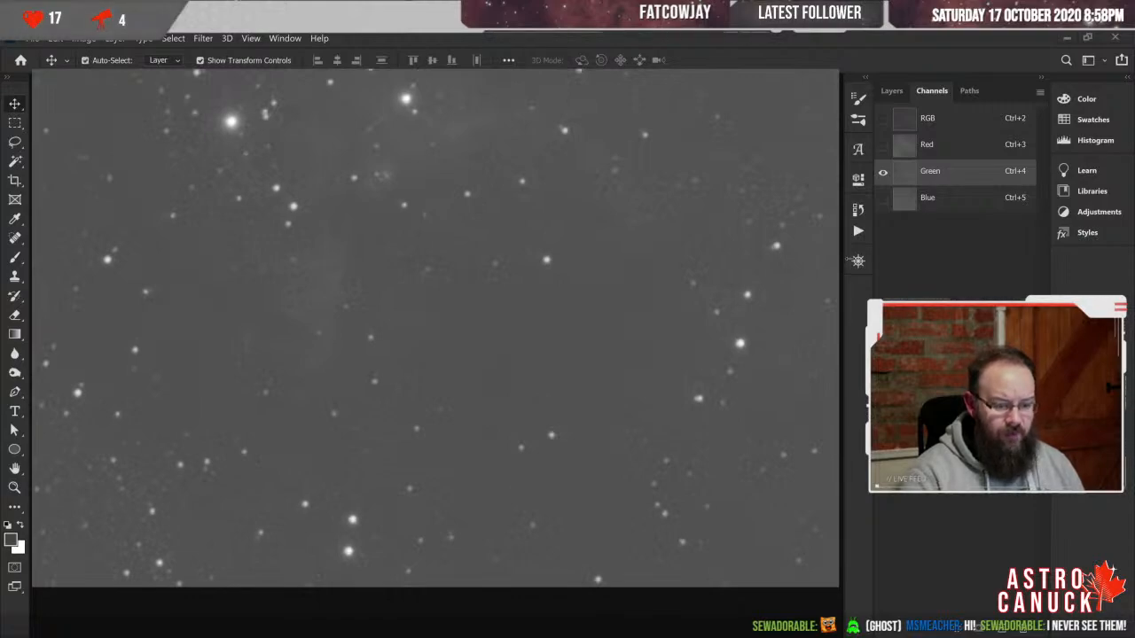
pyautogui.click(966, 202)
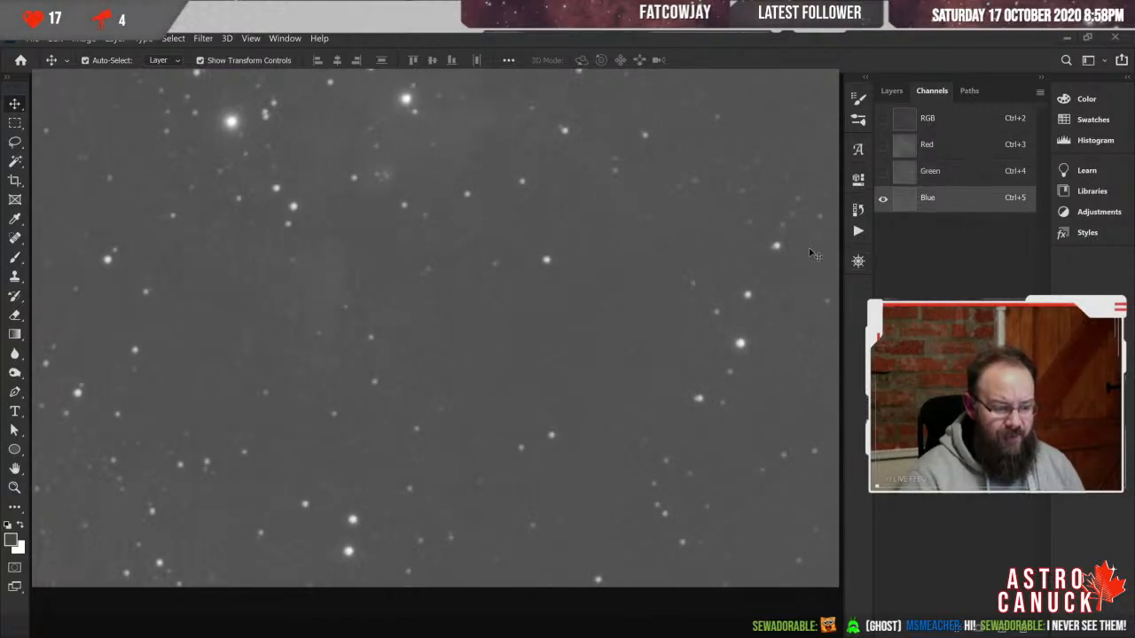
pyautogui.click(955, 173)
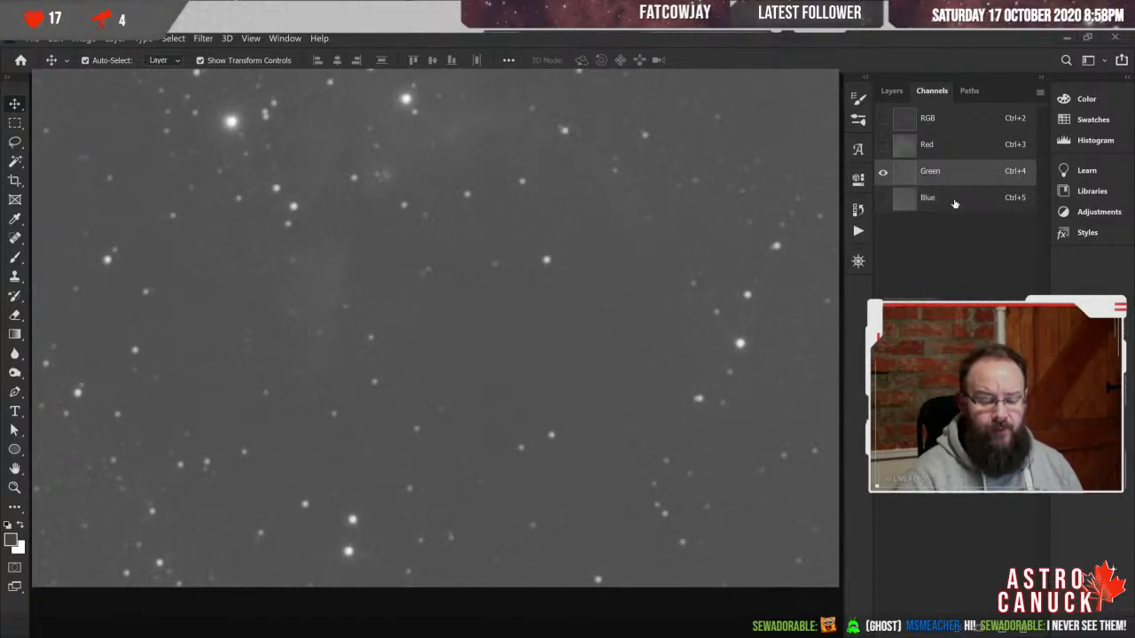
pyautogui.click(955, 205)
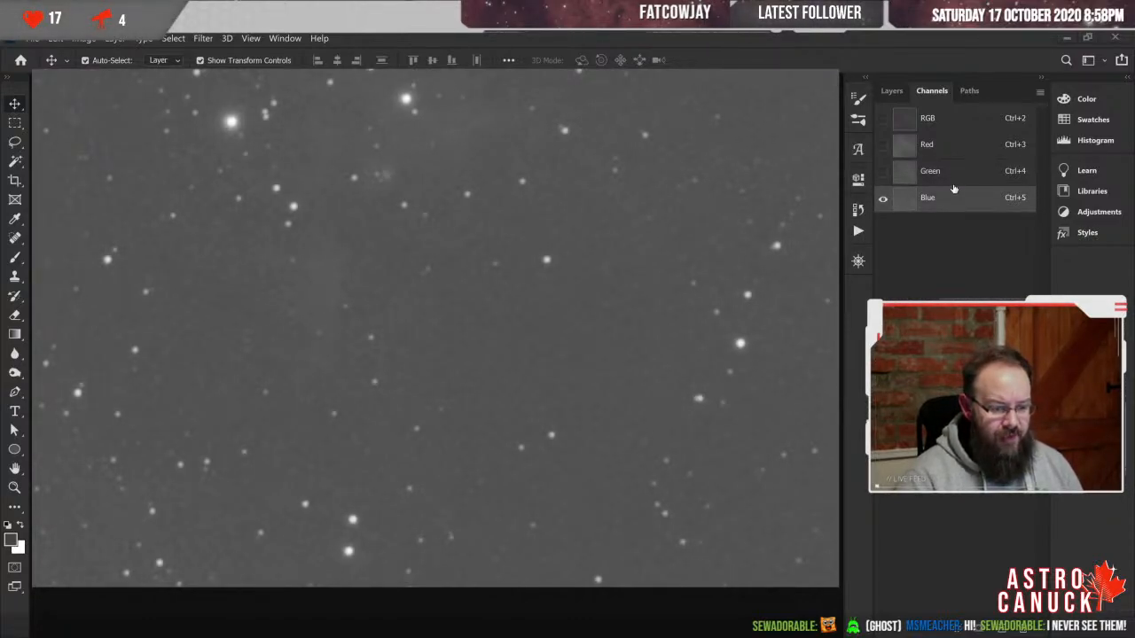
pyautogui.click(950, 171)
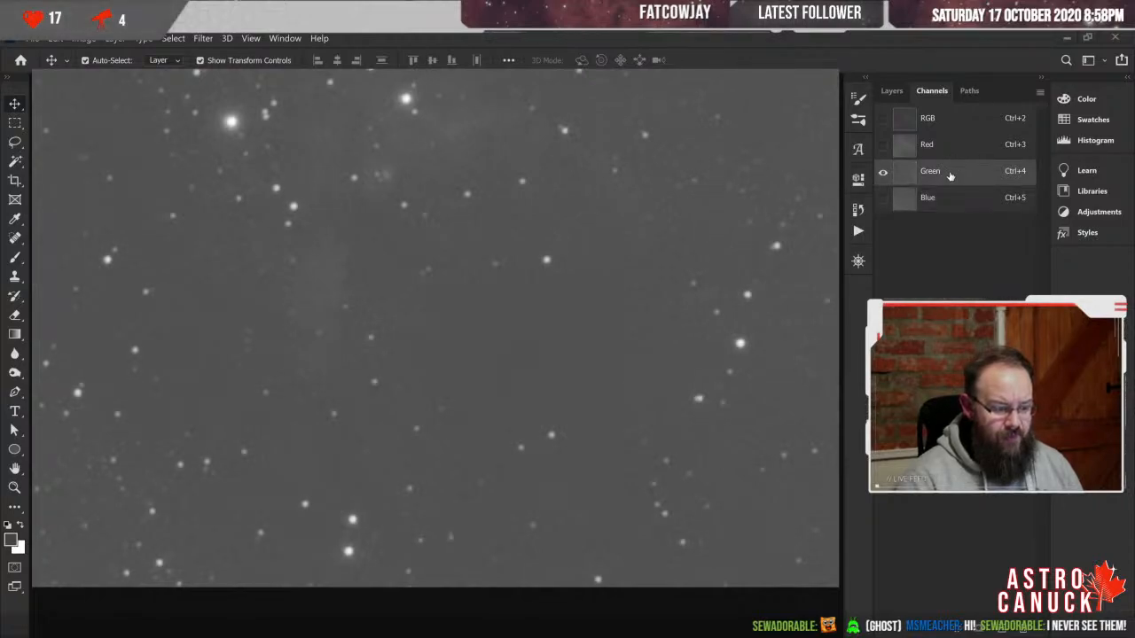
pyautogui.click(952, 205)
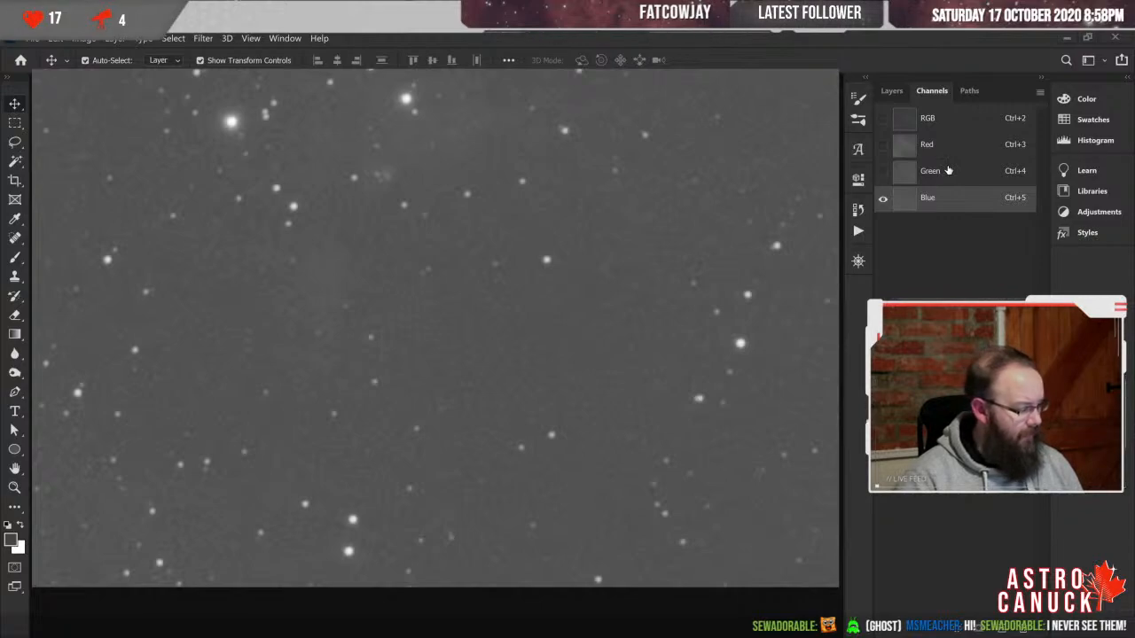
pyautogui.click(948, 171)
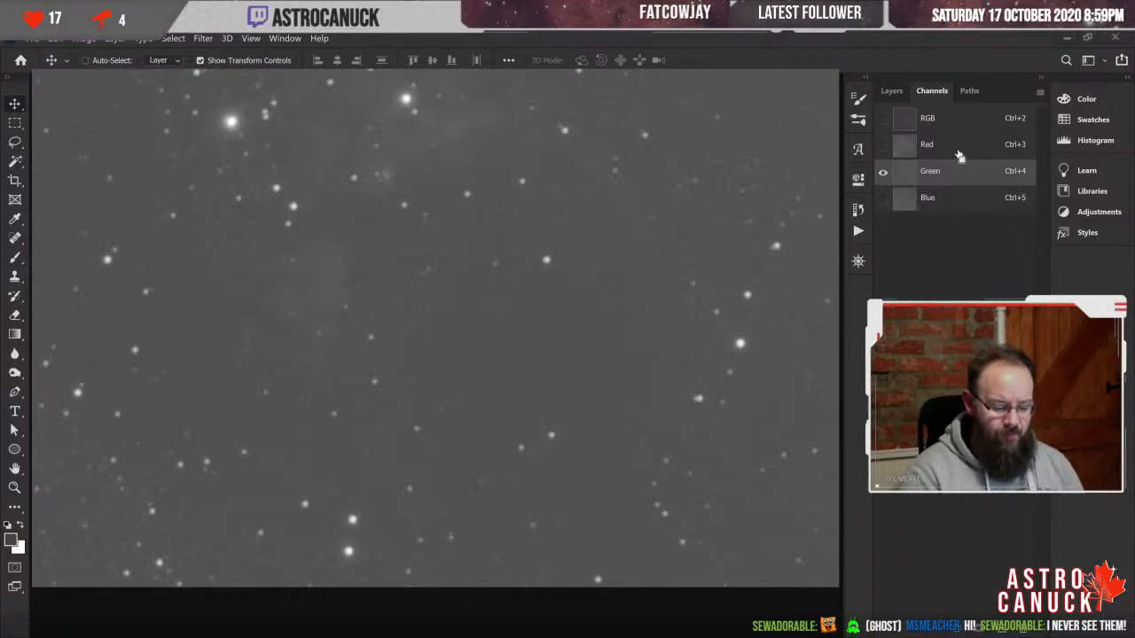
# - Examine the nebula in the Red channel up close and in the whole frame, and restore the composite RGB view
pyautogui.hotkey('ctrl', 'Tab')
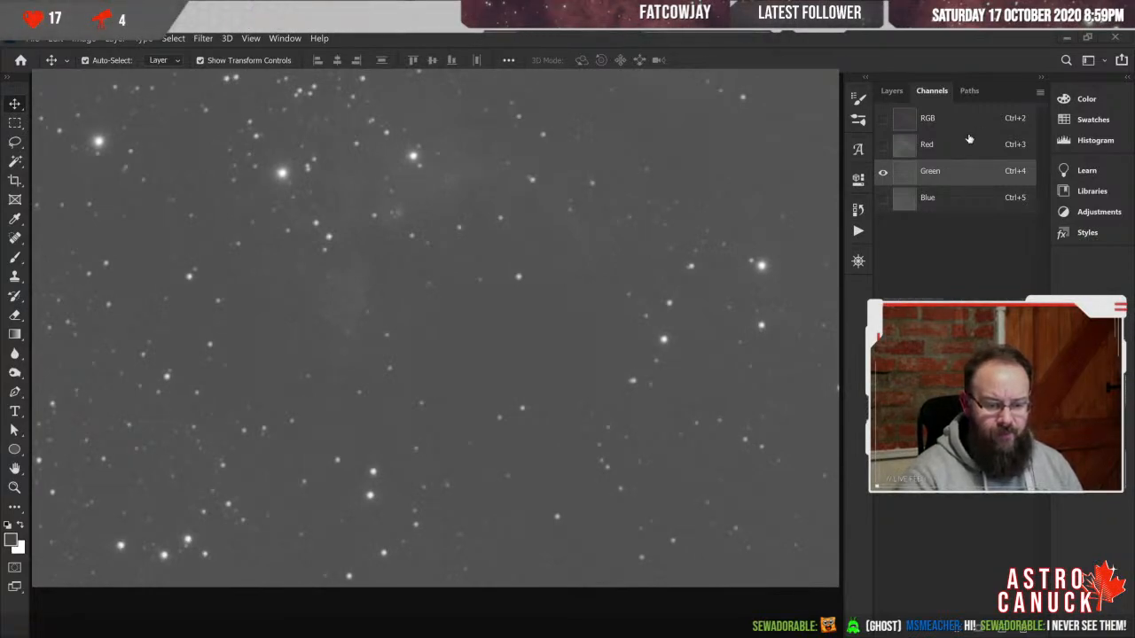
pyautogui.click(958, 152)
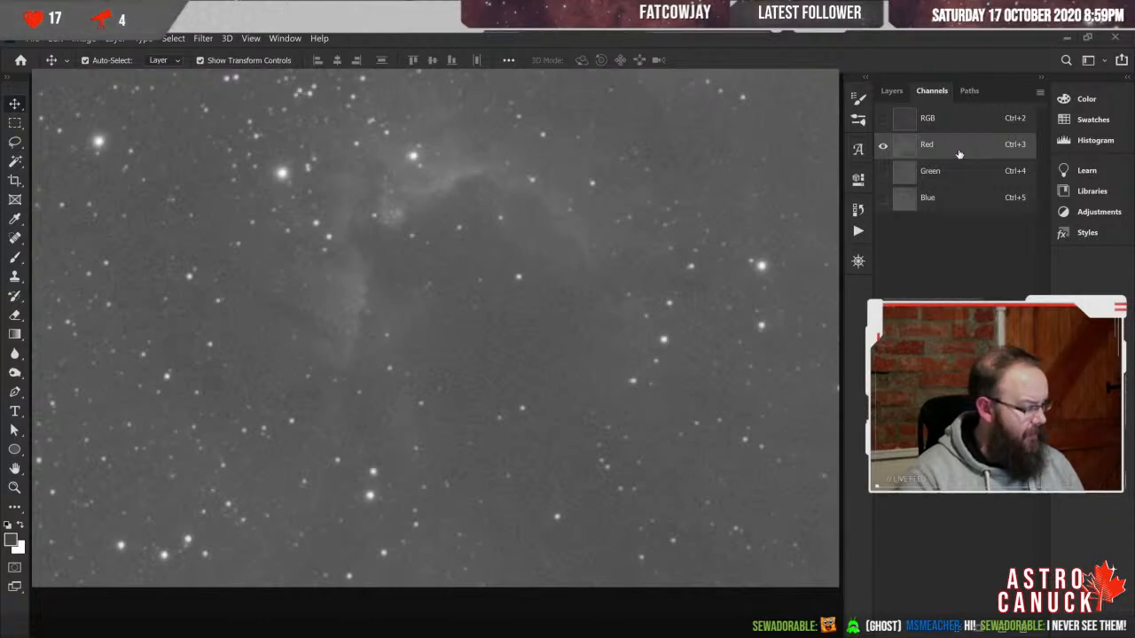
pyautogui.hotkey('ctrl', 'Tab')
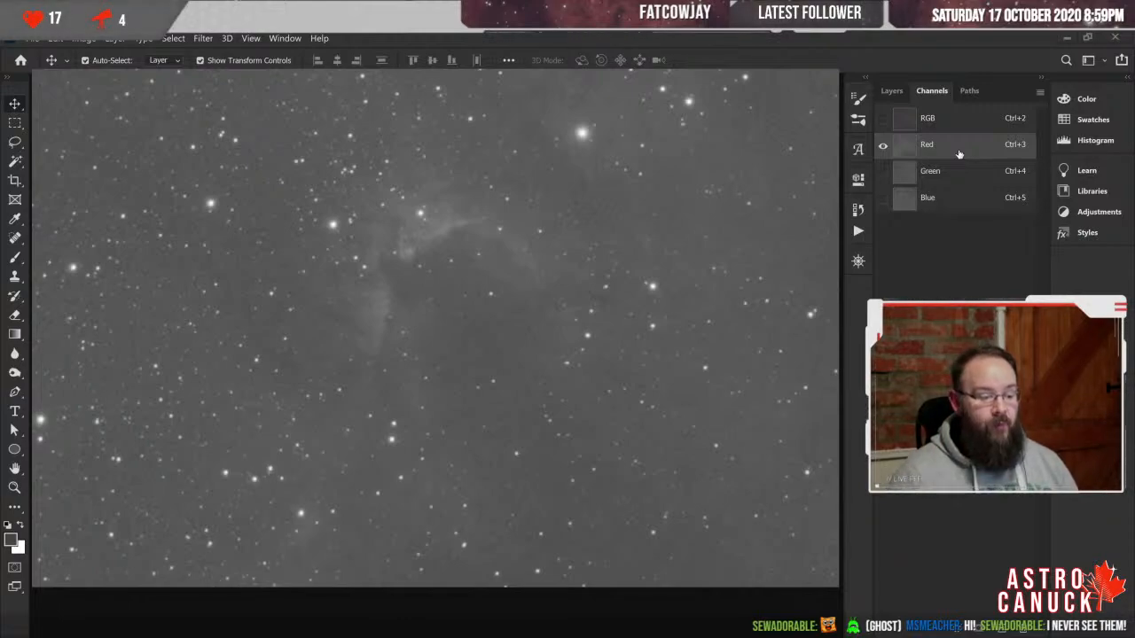
pyautogui.hotkey('ctrl', '-')
pyautogui.hotkey('ctrl', '-')
pyautogui.hotkey('ctrl', '-')
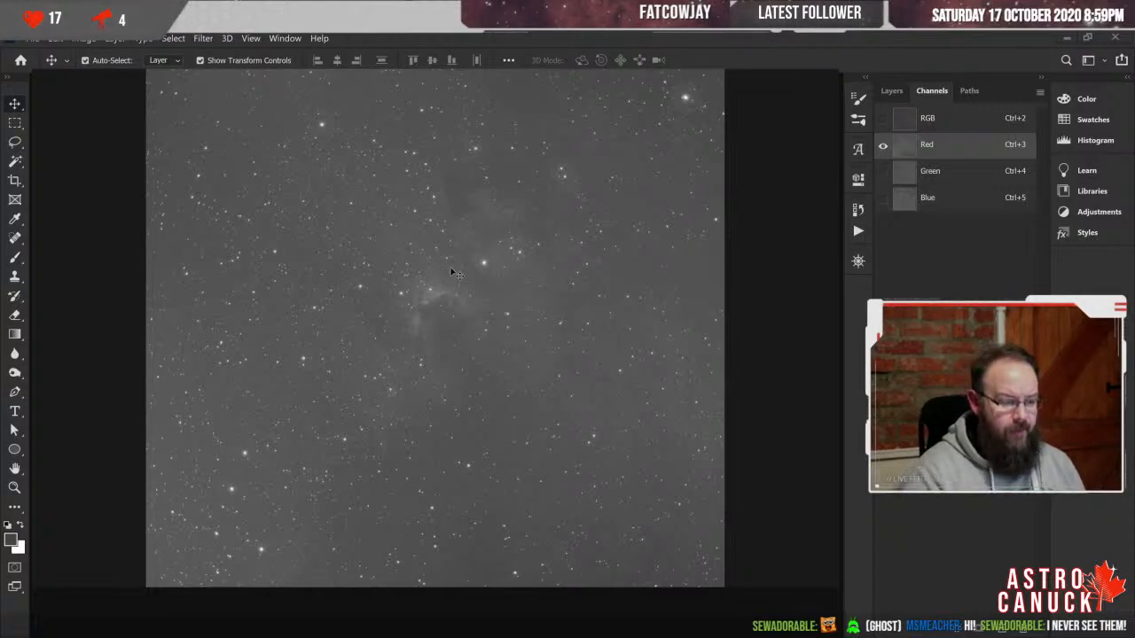
pyautogui.click(956, 119)
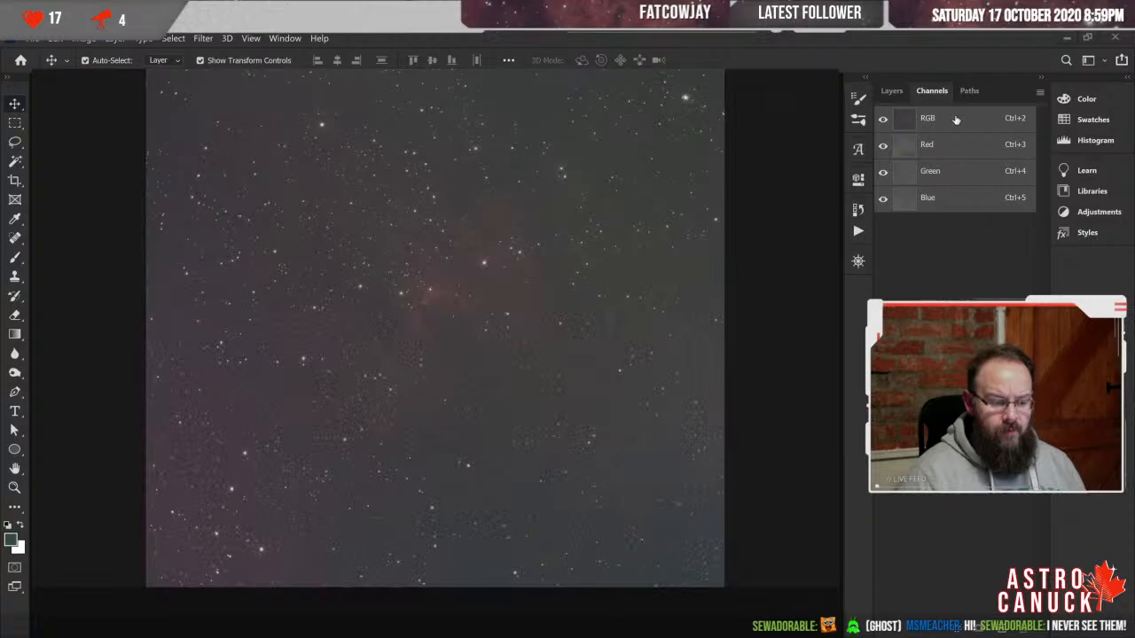
# - Return to the layers and darken the stretched image's sky background with a tonal adjustment
pyautogui.click(892, 90)
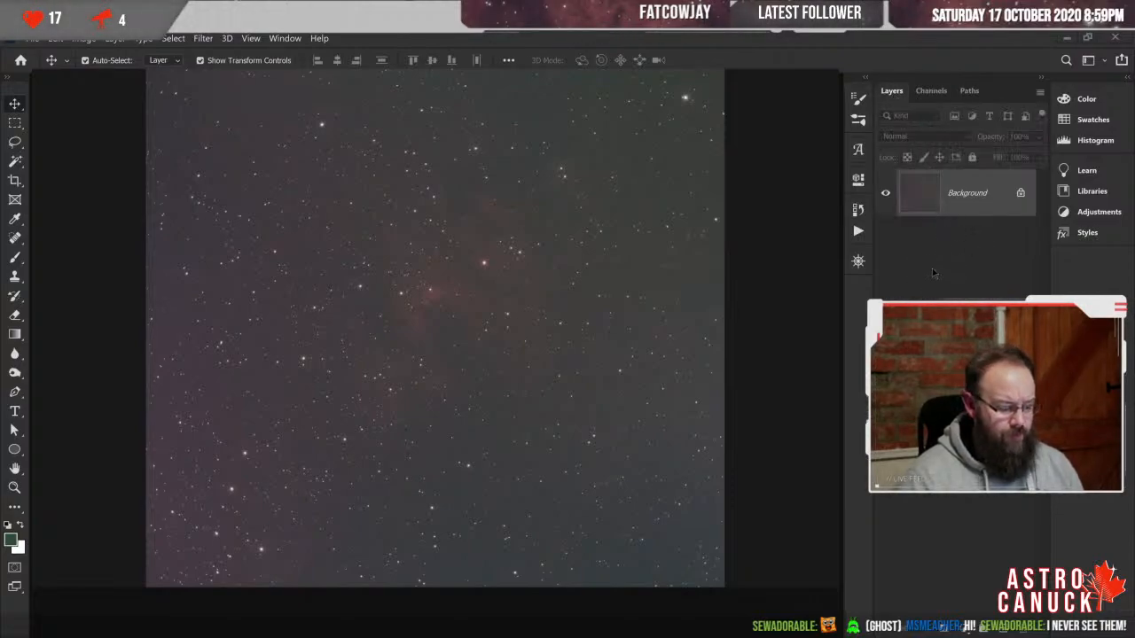
pyautogui.press('i')
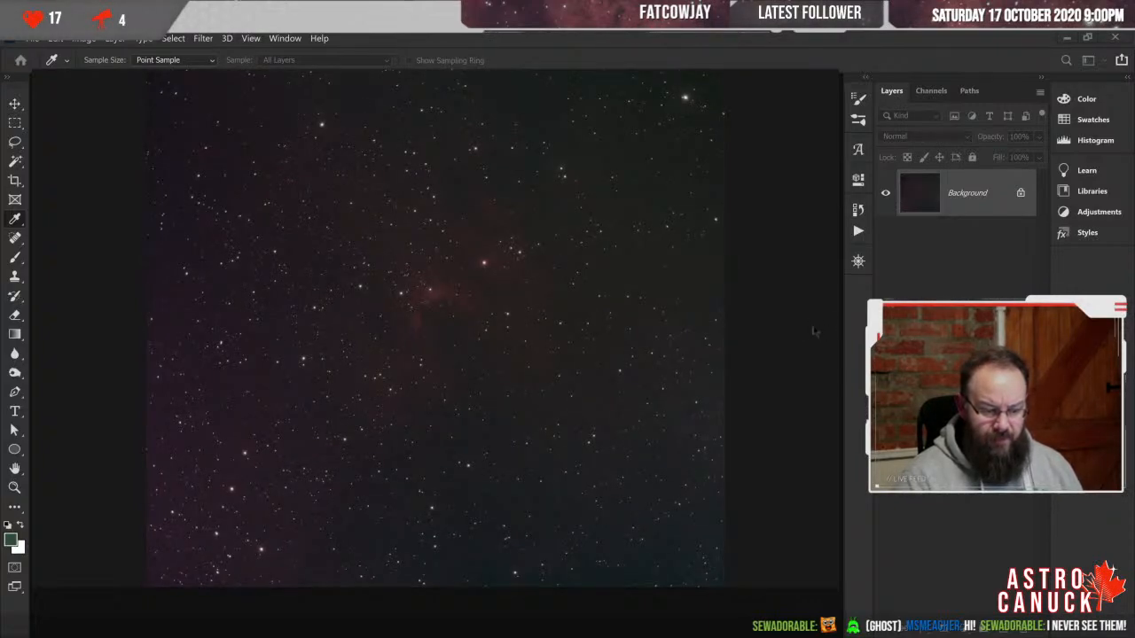
pyautogui.press('v')
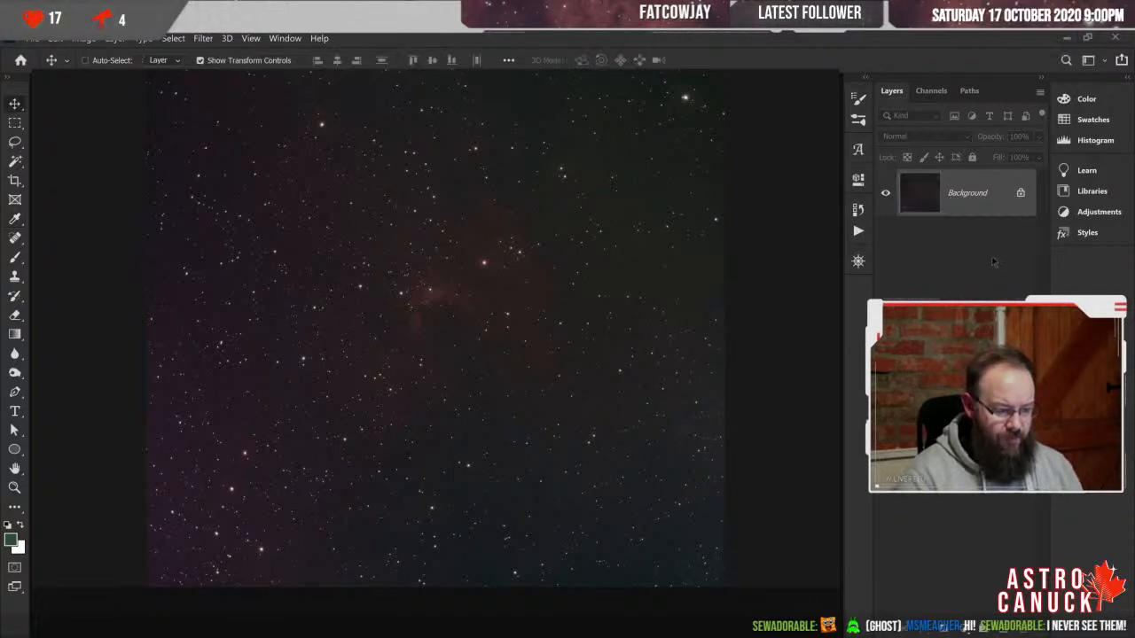
# - Brighten the image with a further tonal stretch, fine-tuning its strength against a close-up of the nebula, and apply it
pyautogui.press('i')
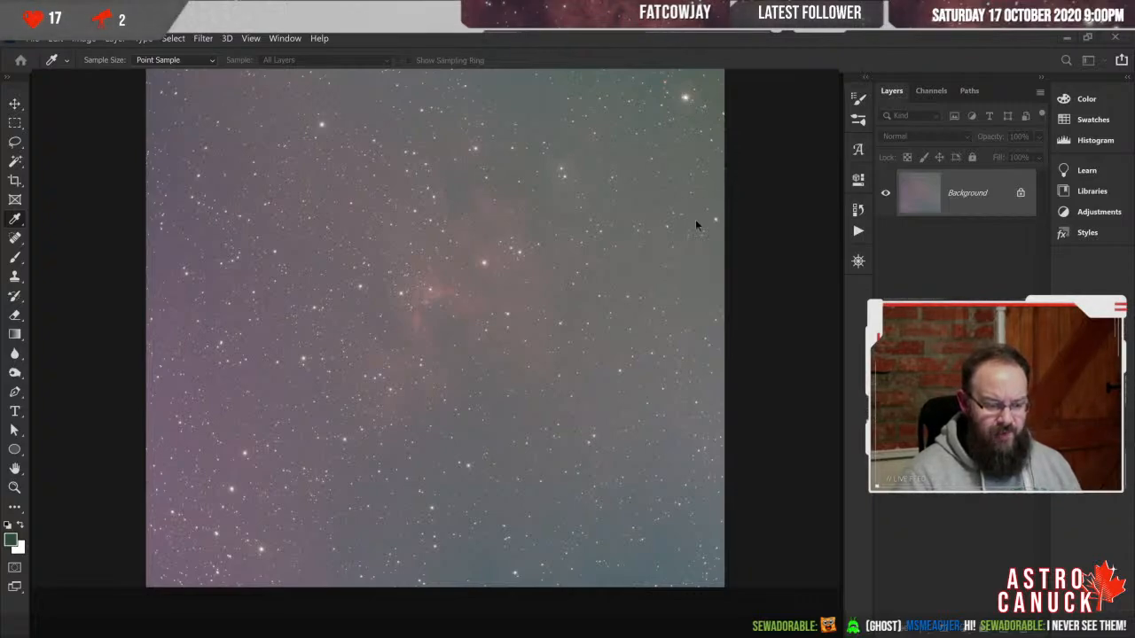
pyautogui.click(675, 247)
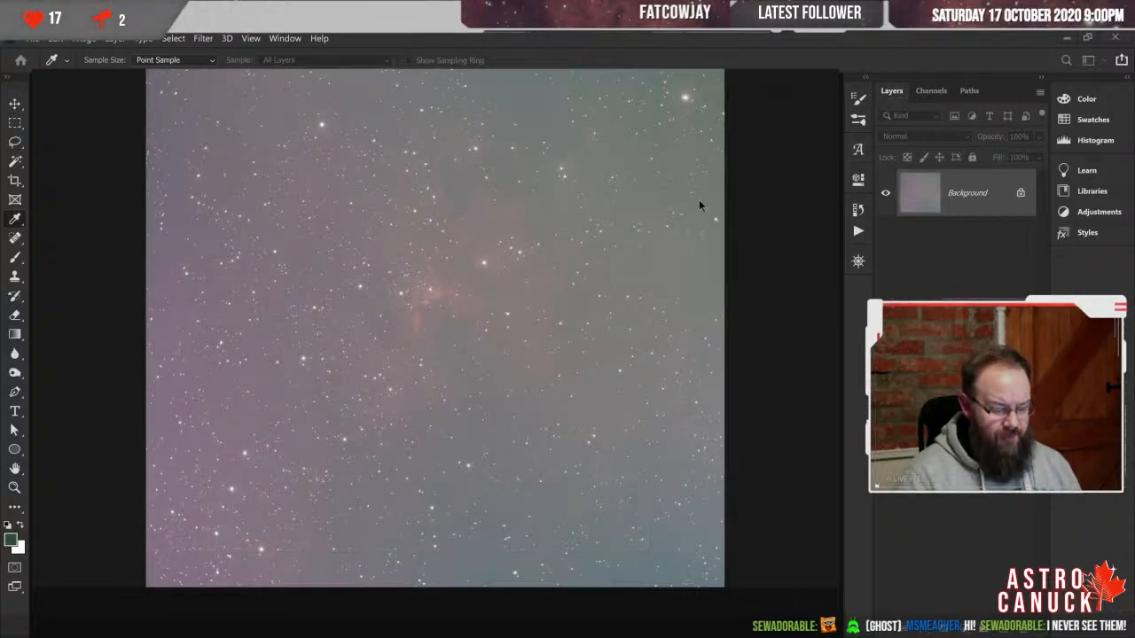
pyautogui.hotkey('ctrl', '+')
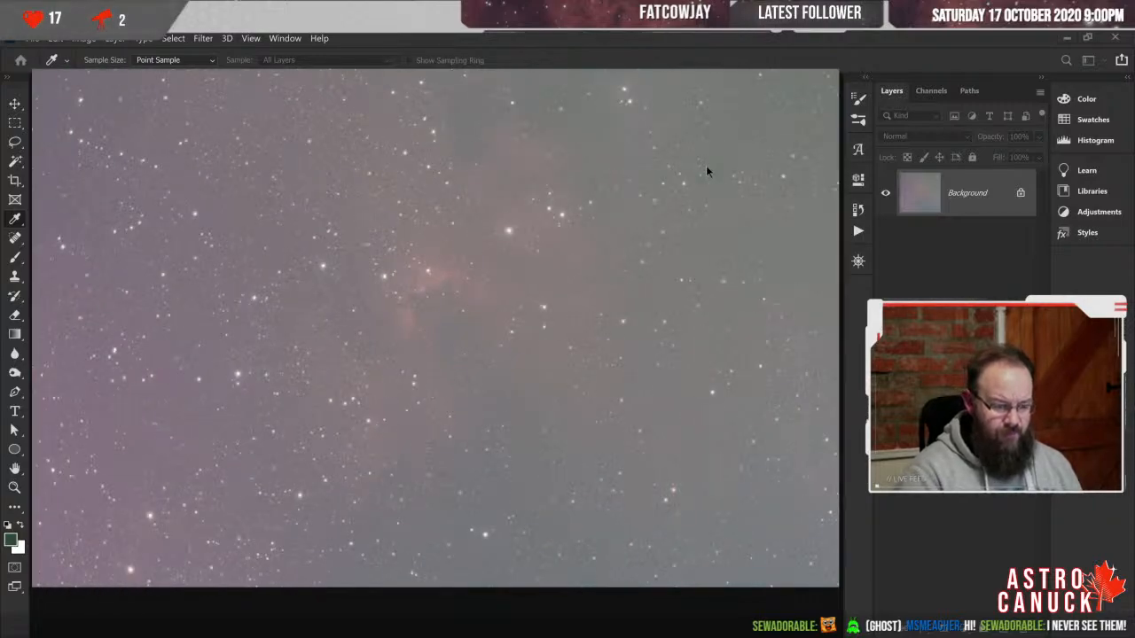
pyautogui.hotkey('ctrl', '+')
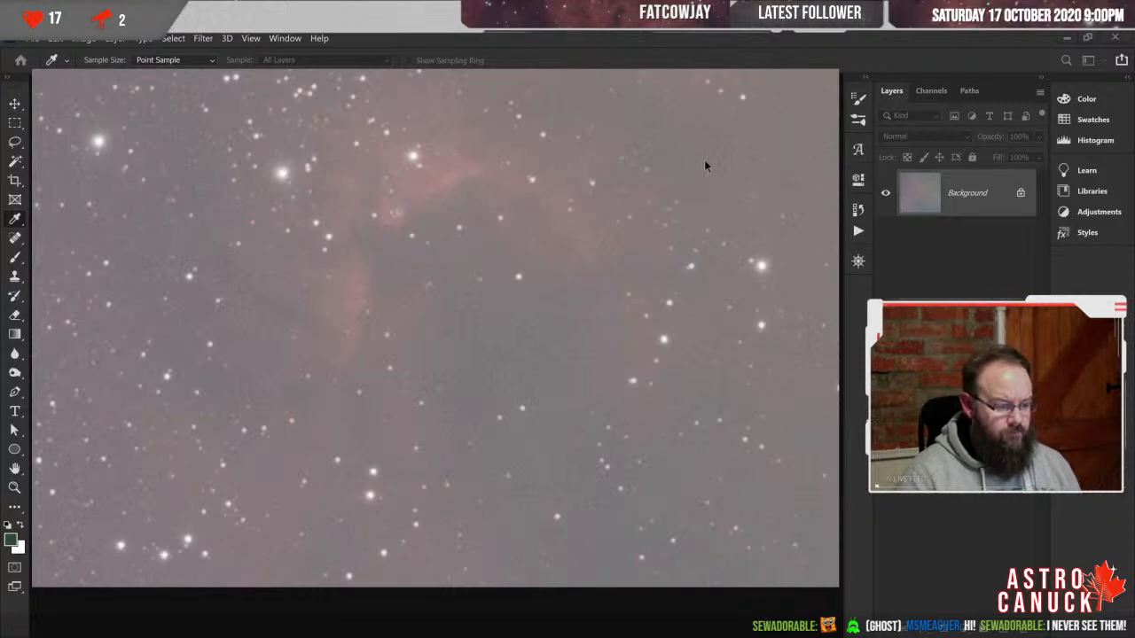
pyautogui.click(693, 231)
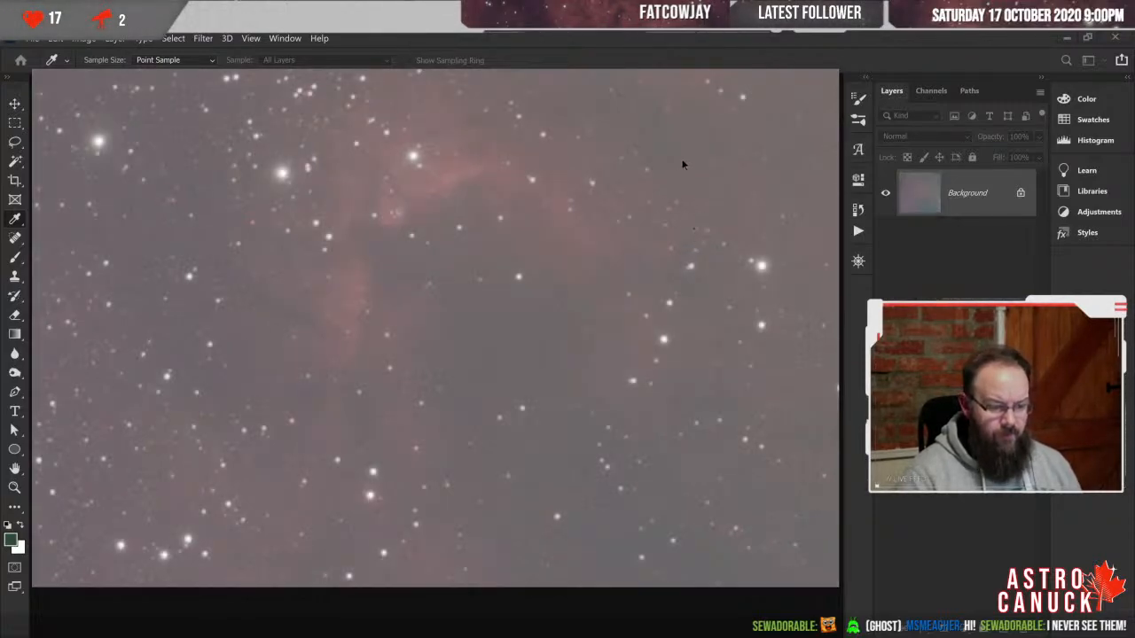
pyautogui.click(687, 258)
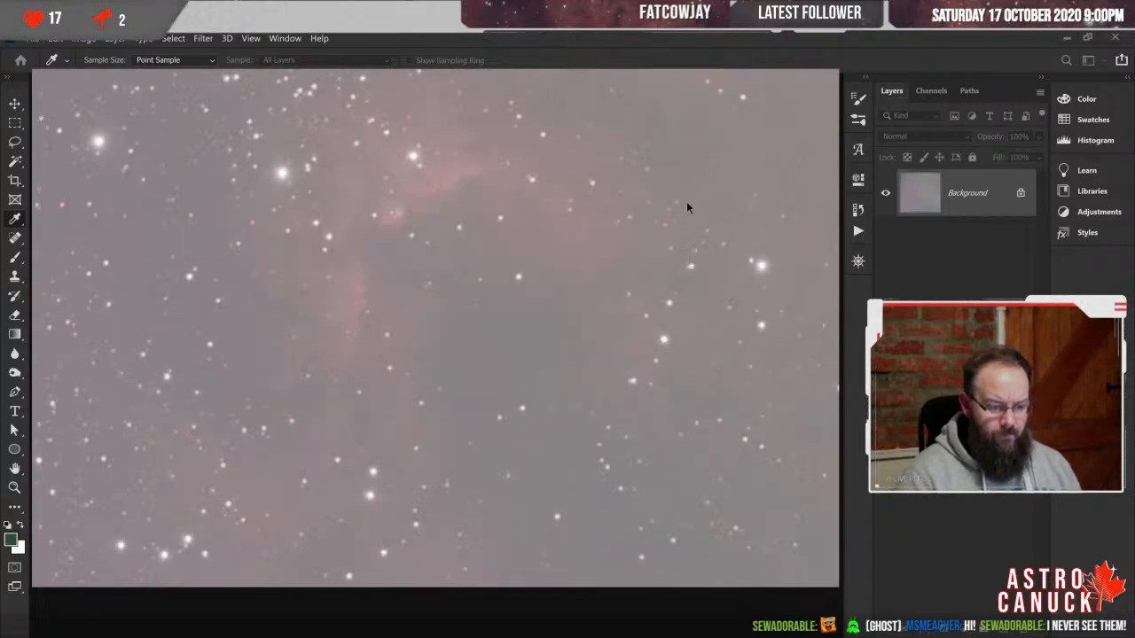
pyautogui.click(683, 231)
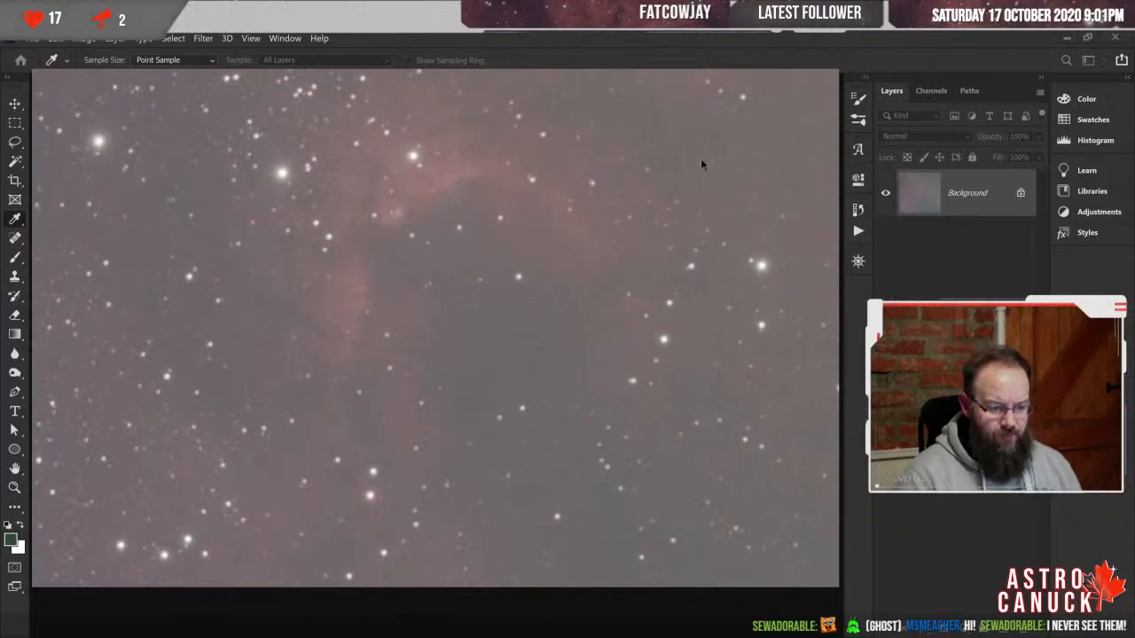
pyautogui.click(687, 217)
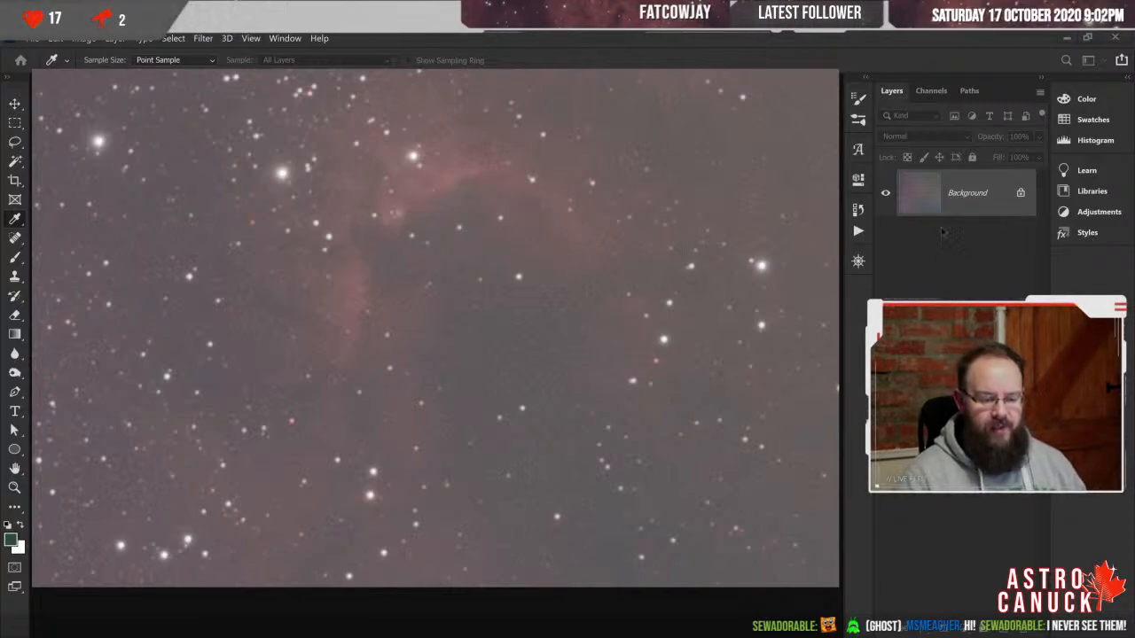
pyautogui.press('v')
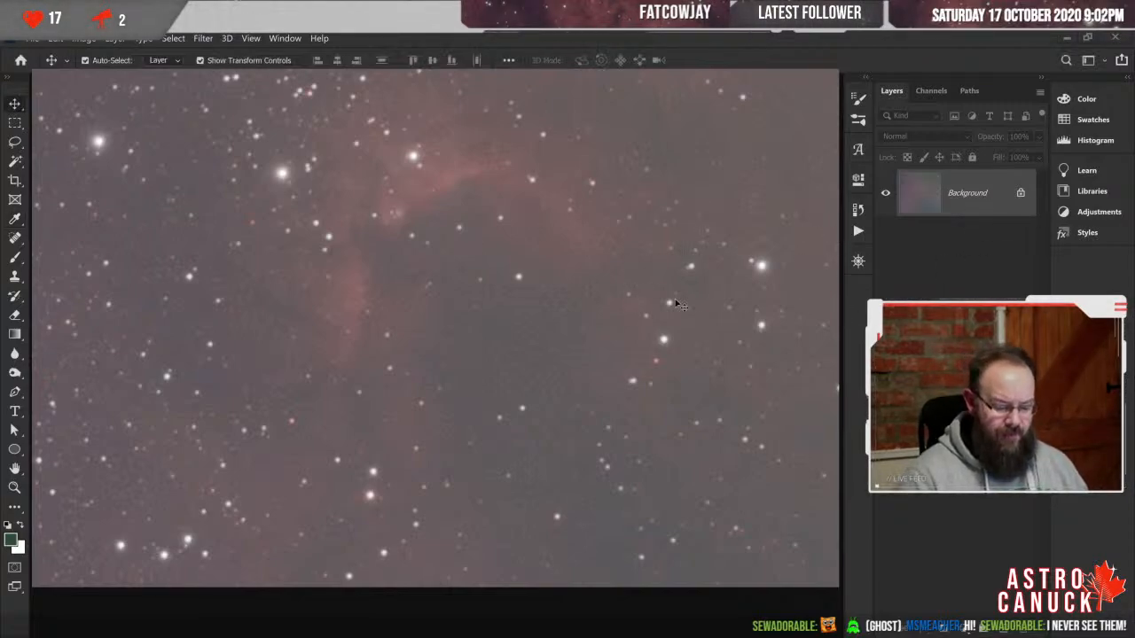
# - Remove the colour gradient from the whole sky using a duplicate of the Background layer, ending with a single flattened layer
pyautogui.hotkey('ctrl', '-')
pyautogui.hotkey('ctrl', '-')
pyautogui.hotkey('ctrl', '-')
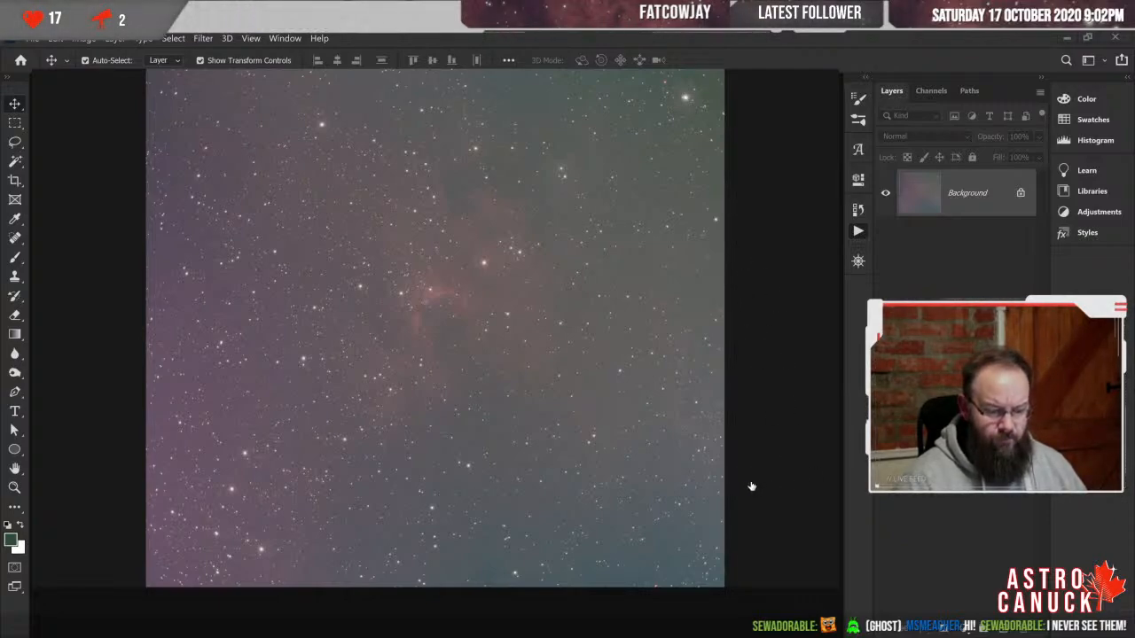
pyautogui.hotkey('ctrl', 'j')
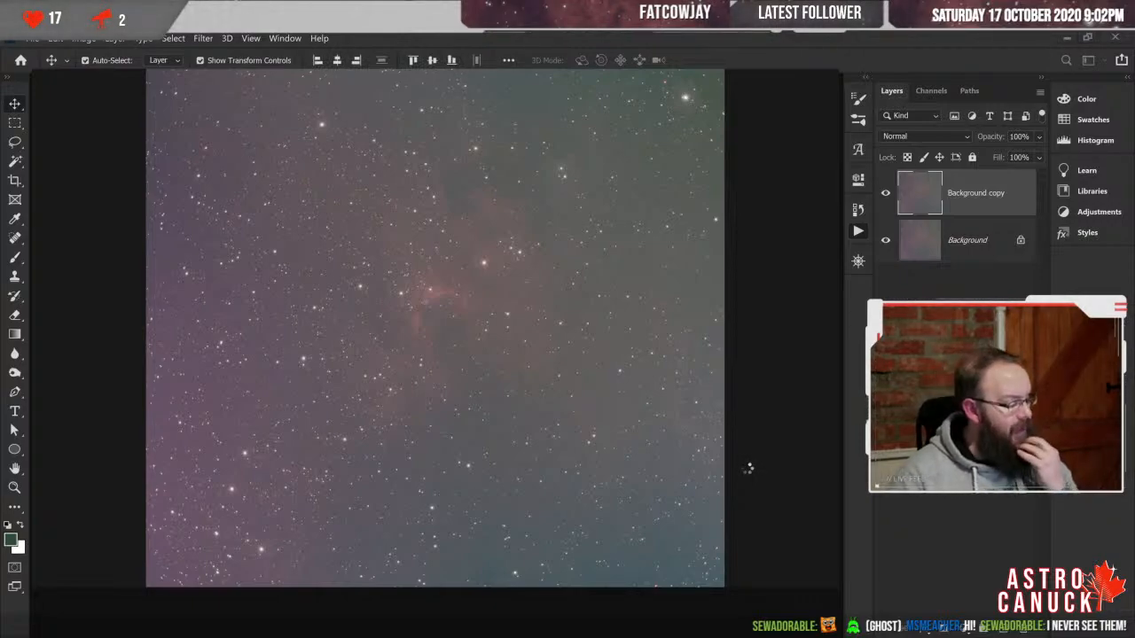
pyautogui.hotkey('shift', 'alt', 'c')
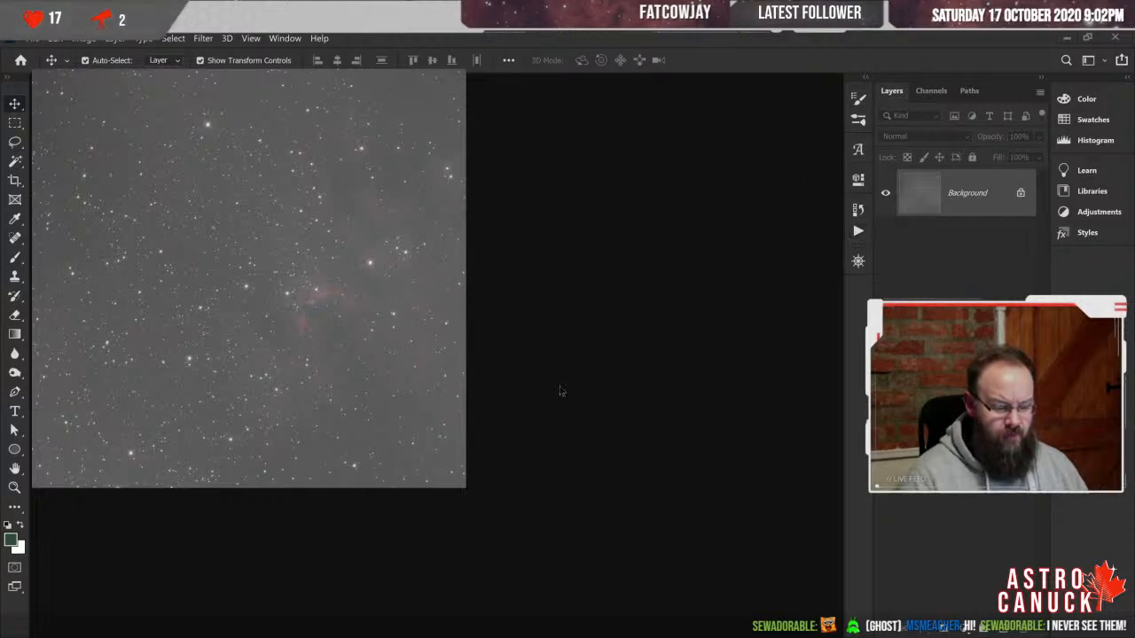
pyautogui.moveTo(488, 557); pyautogui.dragTo(774, 616)
pyautogui.moveTo(769, 565); pyautogui.dragTo(846, 591)
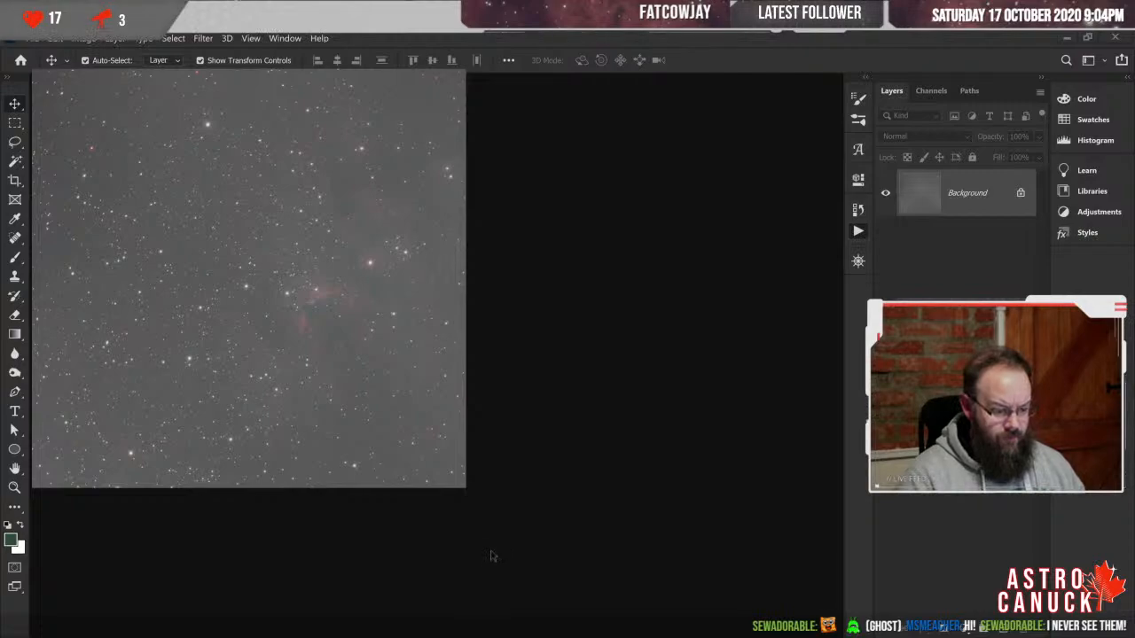
pyautogui.moveTo(491, 553); pyautogui.dragTo(838, 636)
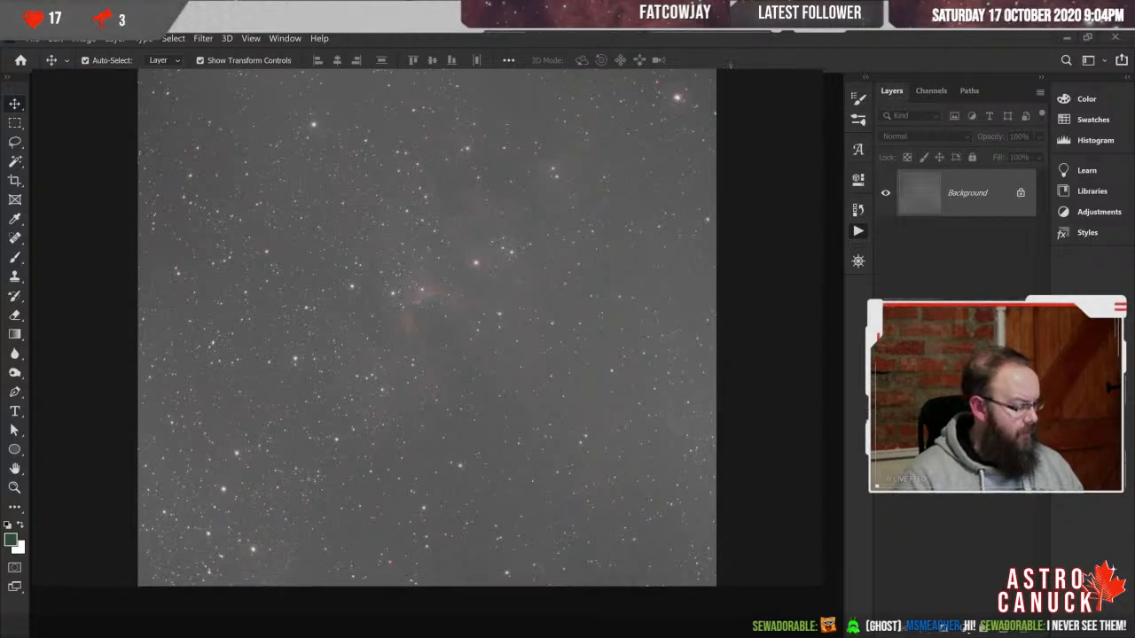
# - Check the nebula up close, unlock the Background layer, and process the image through StarLayer and ScreenLayer layers into one layer
pyautogui.scroll(2, 444, 290)
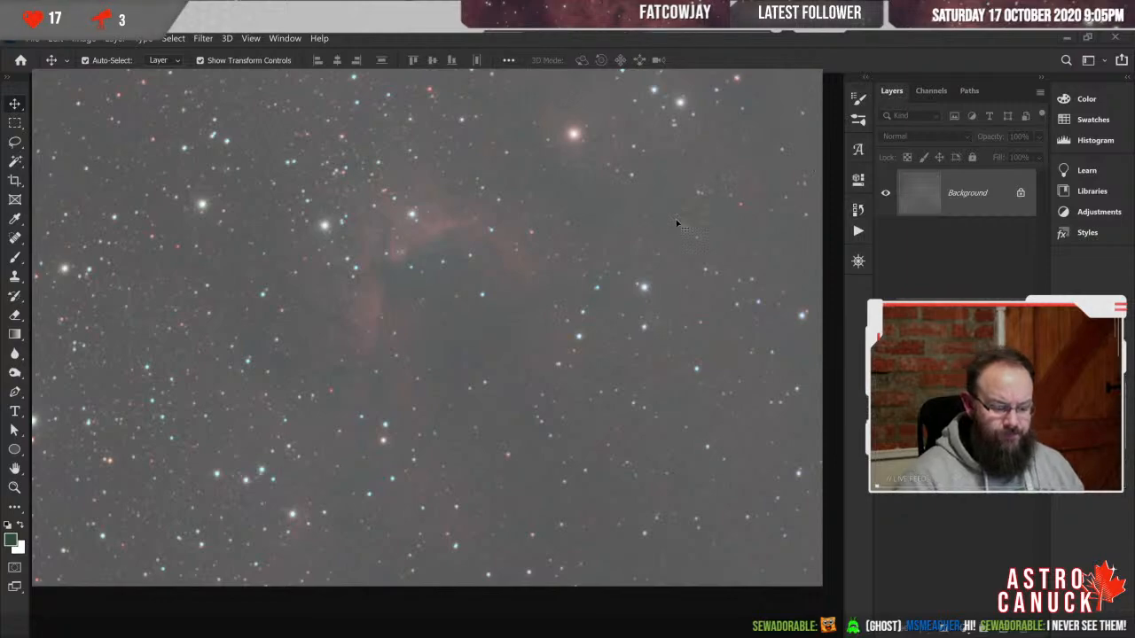
pyautogui.hotkey('ctrl', '-')
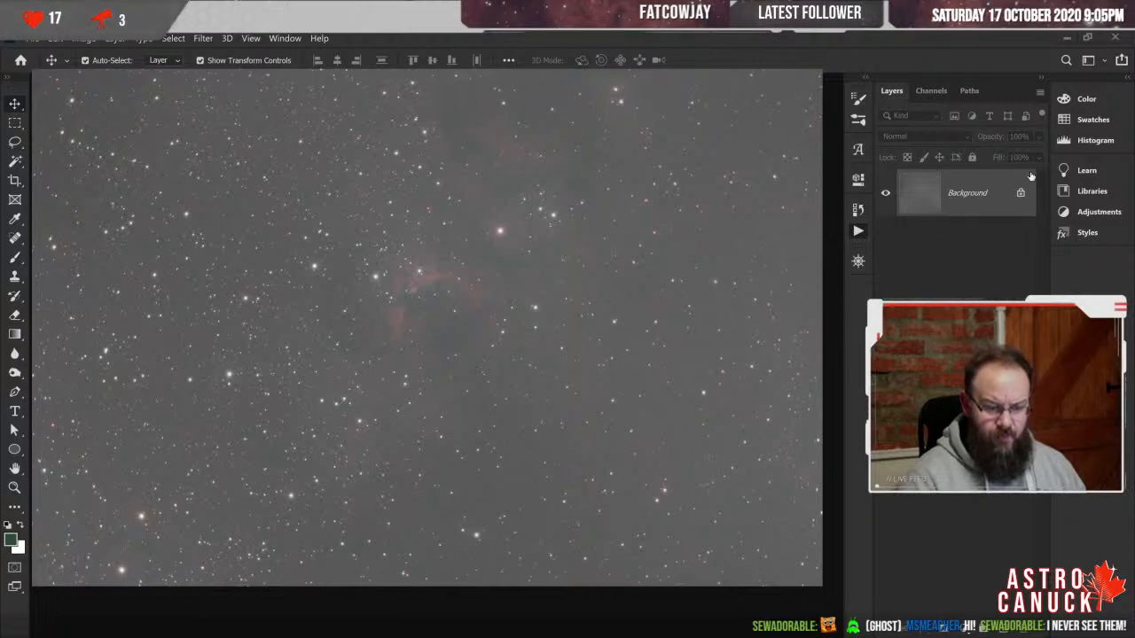
pyautogui.click(1021, 193)
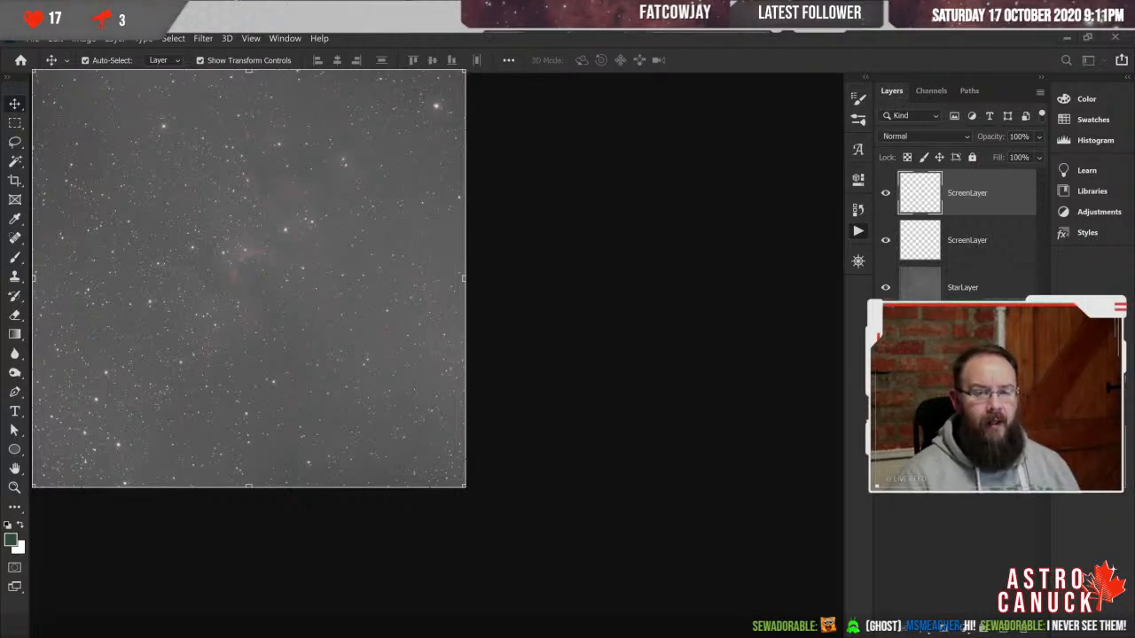
pyautogui.hotkey('ctrl', 'Tab')
pyautogui.hotkey('ctrl', 'Tab')
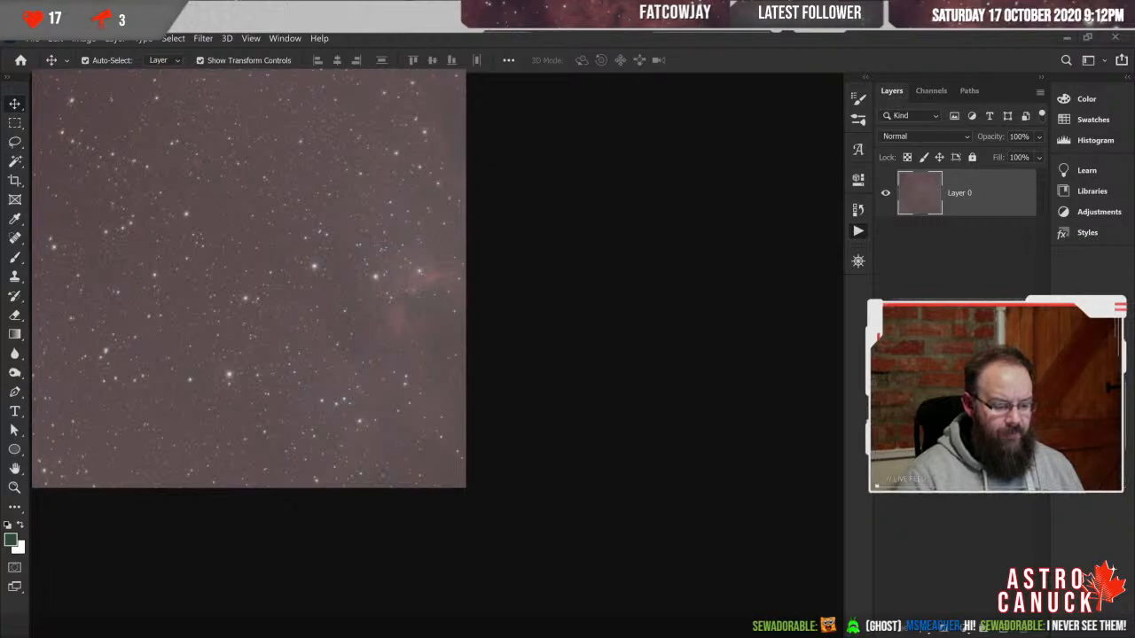
pyautogui.moveTo(467, 488); pyautogui.dragTo(822, 556)
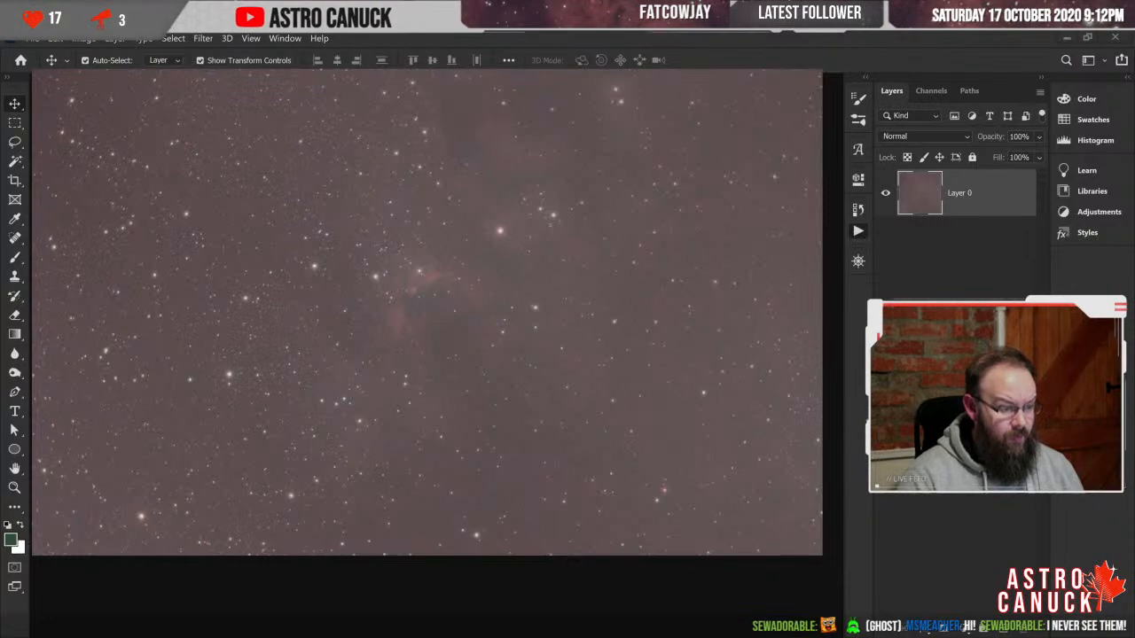
pyautogui.moveTo(822, 556); pyautogui.dragTo(822, 583)
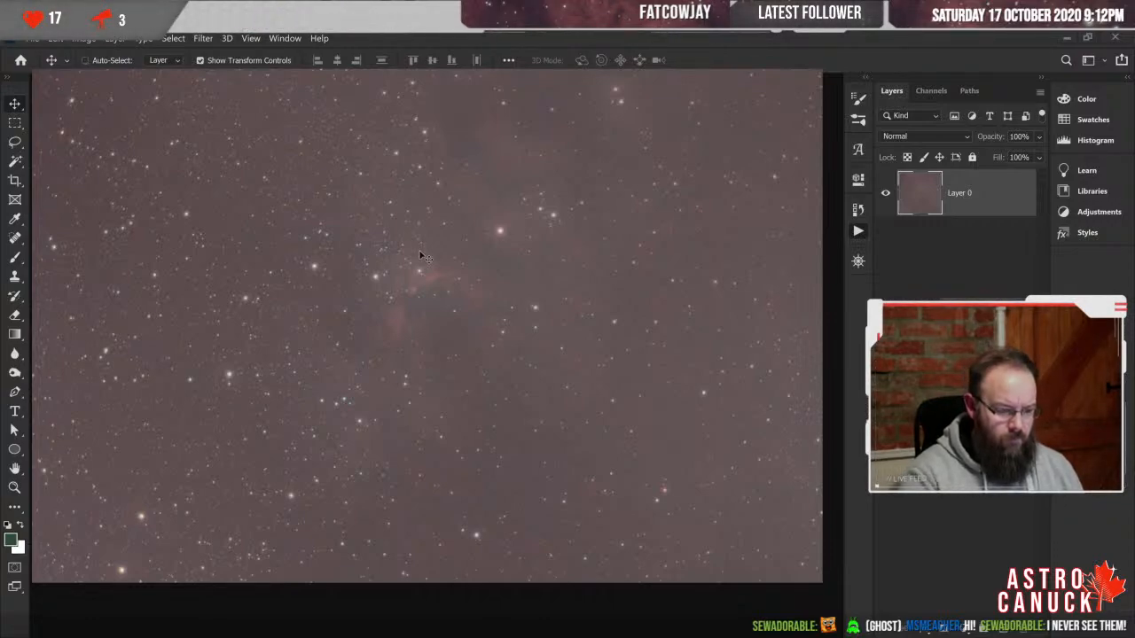
# - Compare the nebula's colour with and without the reddish cast by alternating repeatedly between the two image states
pyautogui.hotkey('ctrl', '0')
pyautogui.hotkey('ctrl', '+')
pyautogui.hotkey('ctrl', '+')
pyautogui.hotkey('ctrl', '+')
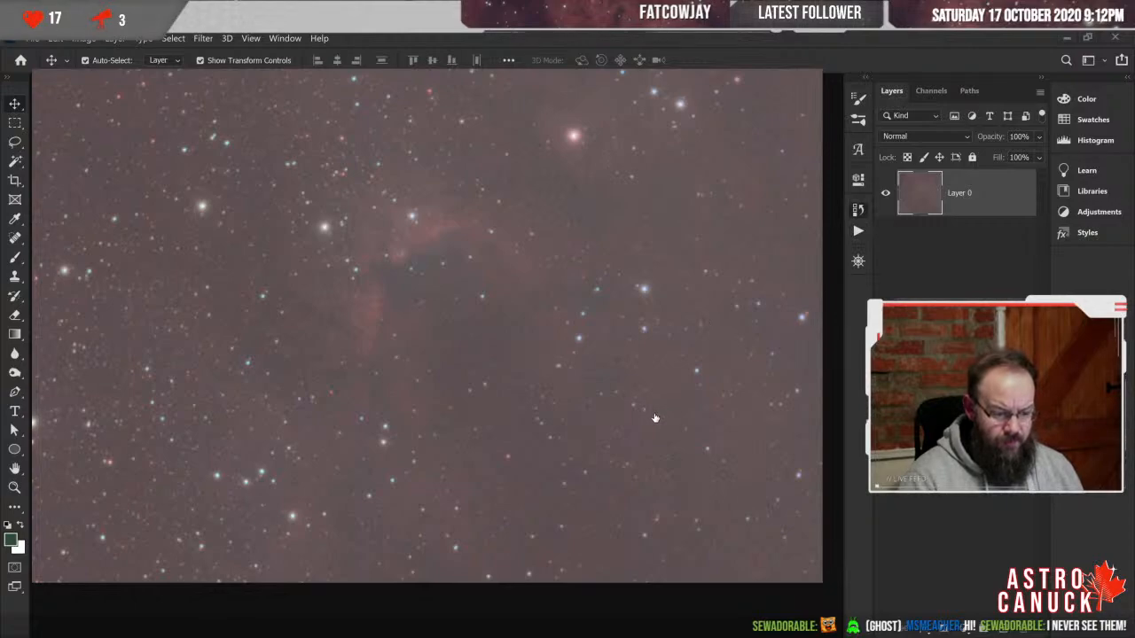
pyautogui.hotkey('ctrl', 'shift', 'b')
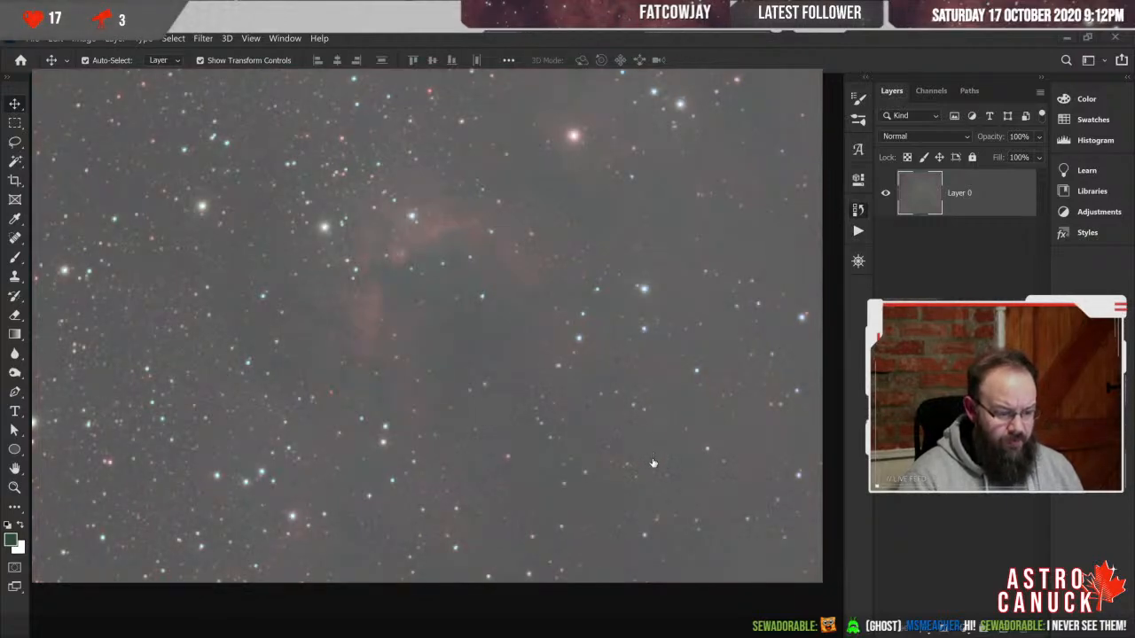
pyautogui.hotkey('ctrl', 'z')
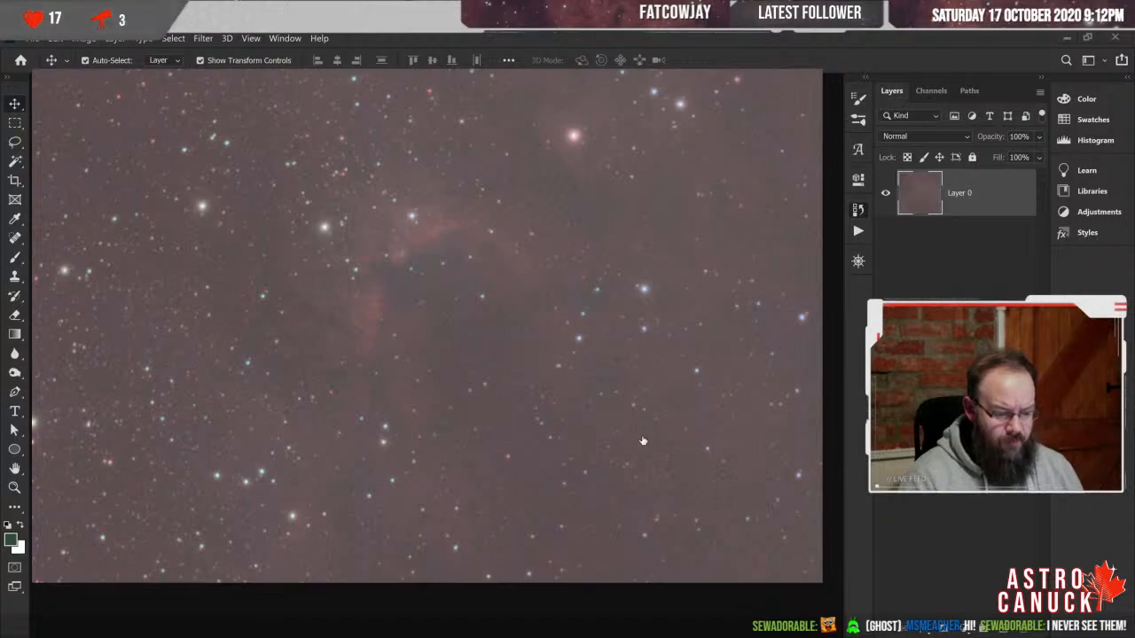
pyautogui.hotkey('ctrl', 'shift', 'z')
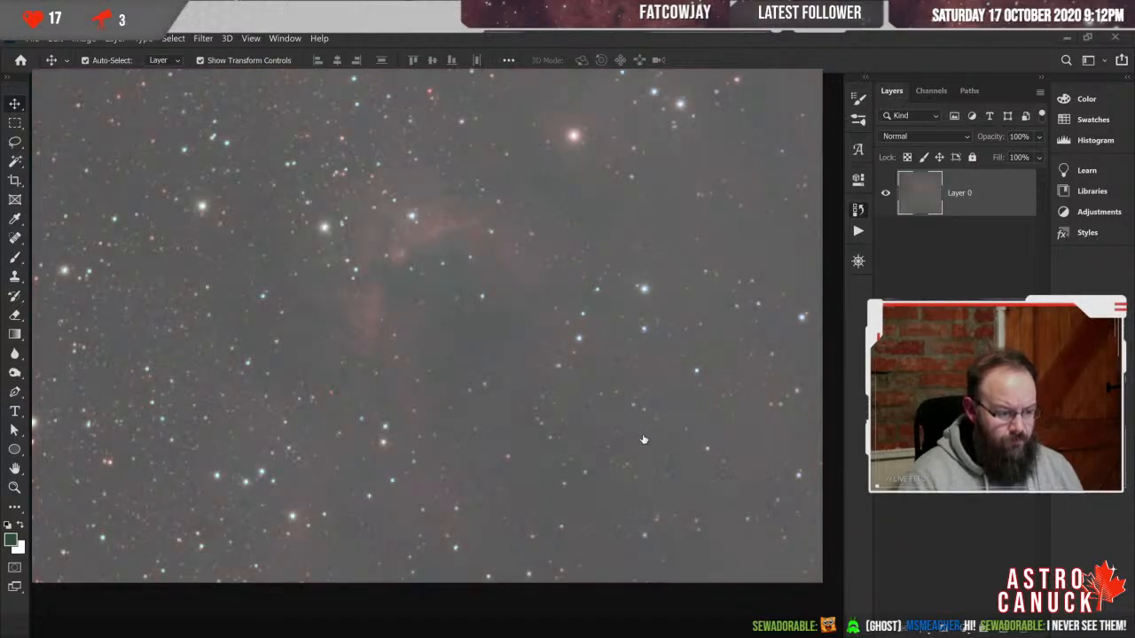
pyautogui.hotkey('ctrl', 'z')
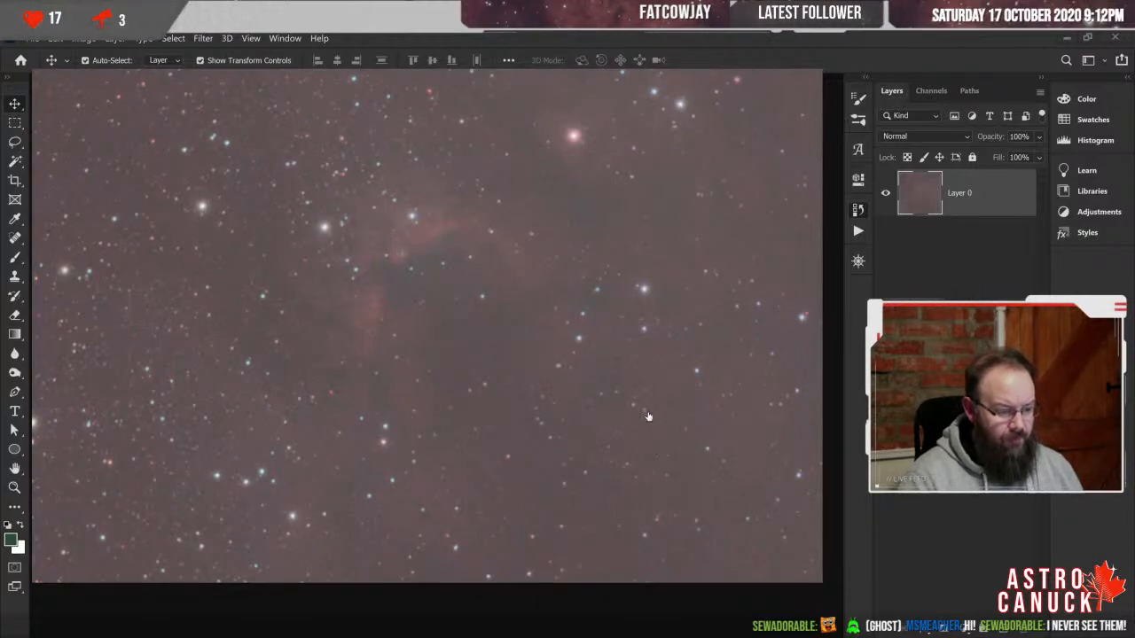
pyautogui.hotkey('ctrl', 'shift', 'z')
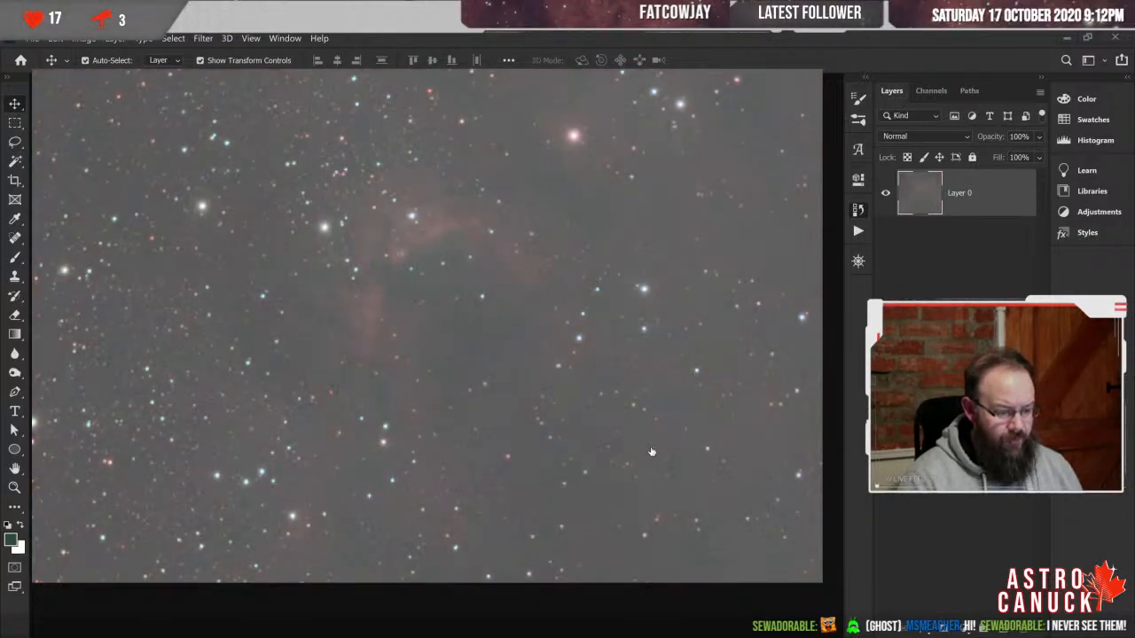
pyautogui.hotkey('ctrl', 'z')
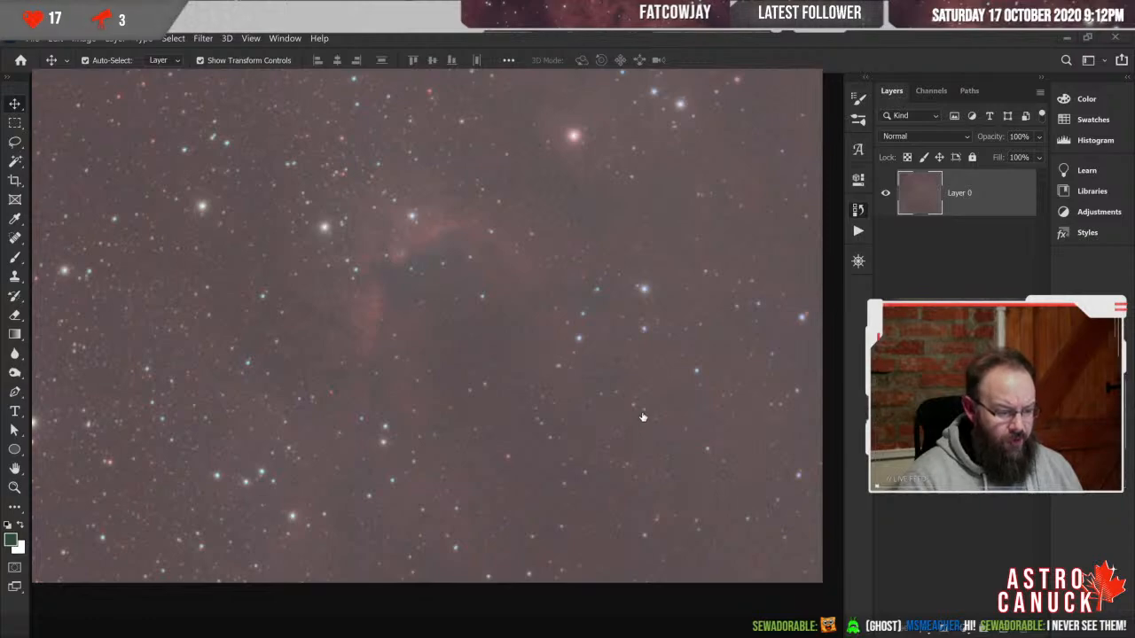
pyautogui.hotkey('ctrl', 'shift', 'z')
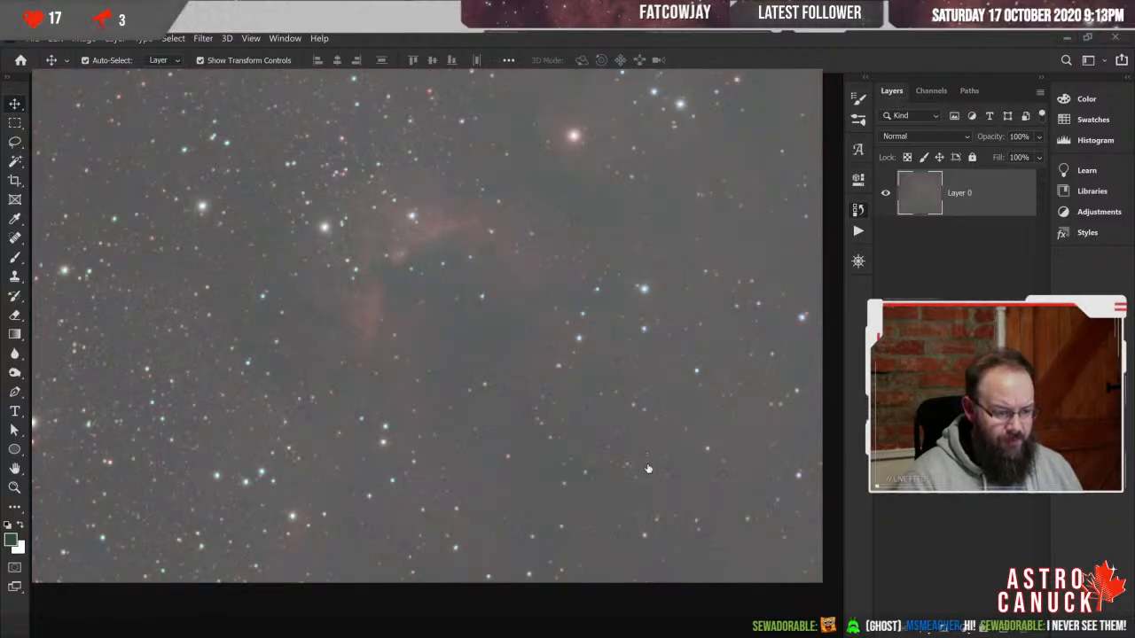
pyautogui.hotkey('ctrl', 'z')
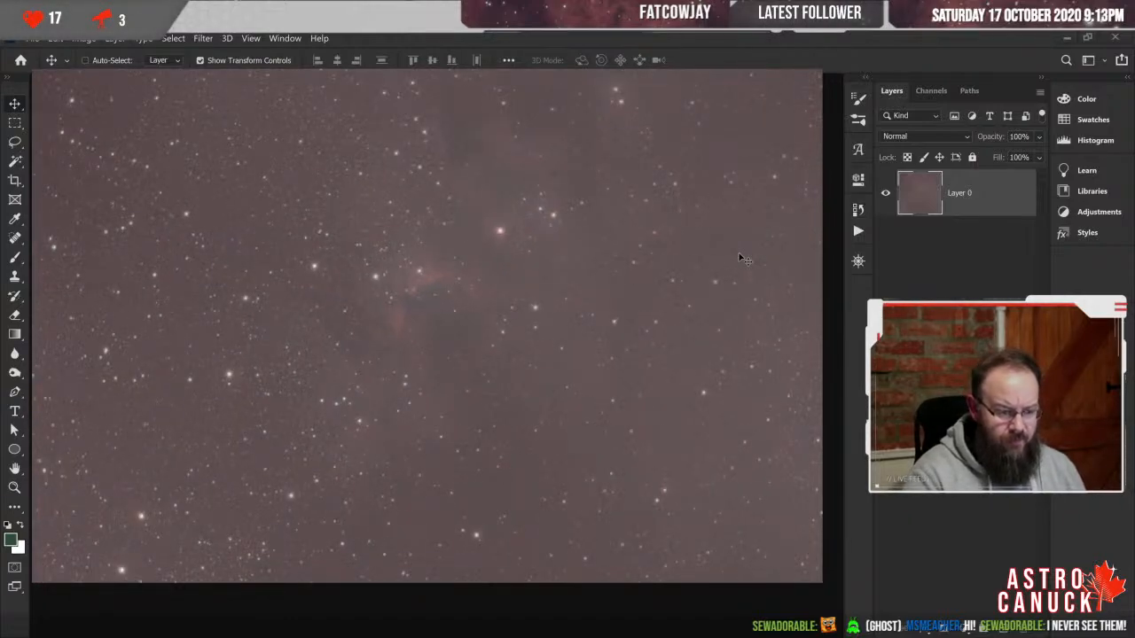
# - Neutralise the reddish cast across the whole frame so the sky background is grey
pyautogui.hotkey('ctrl', '0')
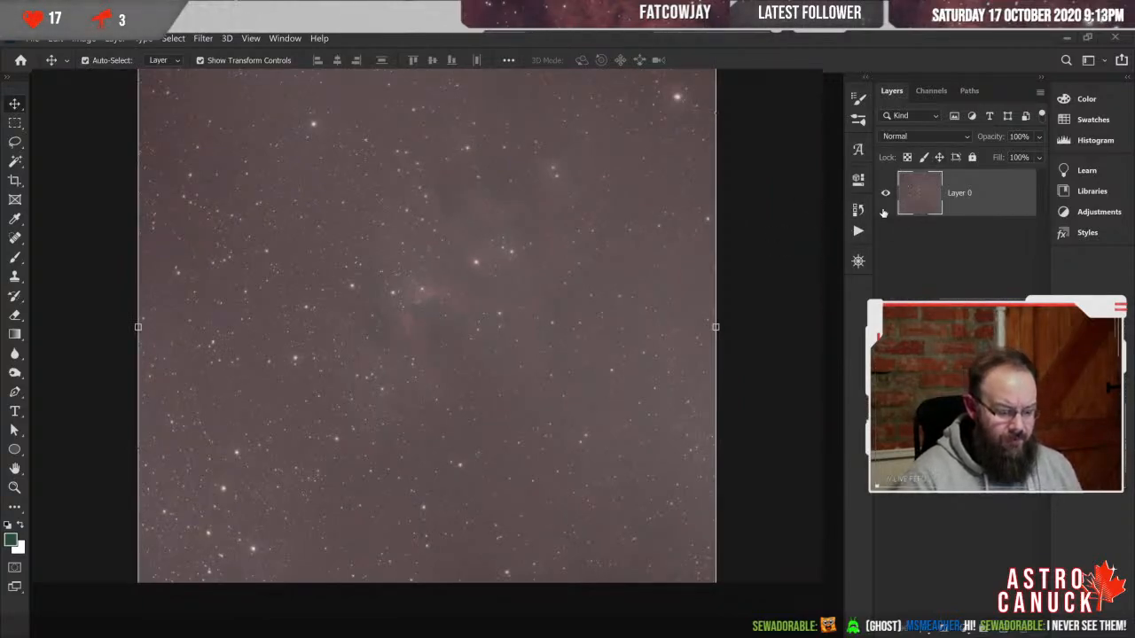
pyautogui.press('i')
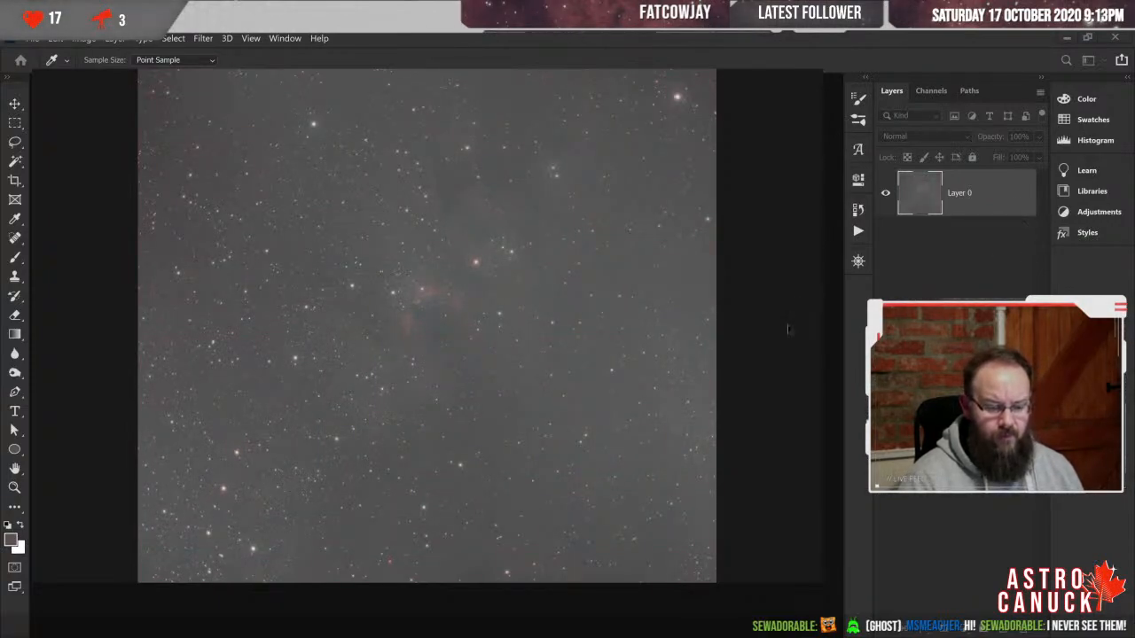
pyautogui.press('v')
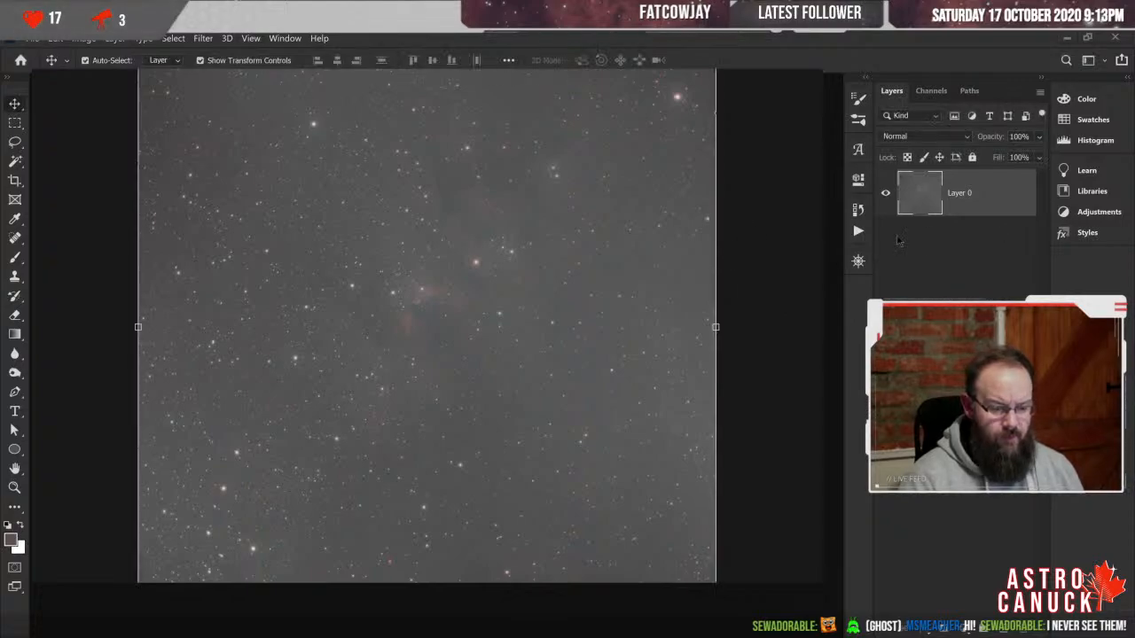
# - Examine the nebula's colour up close and then across the whole frame after the cast removal
pyautogui.hotkey('ctrl', '+')
pyautogui.hotkey('ctrl', '+')
pyautogui.hotkey('ctrl', '+')
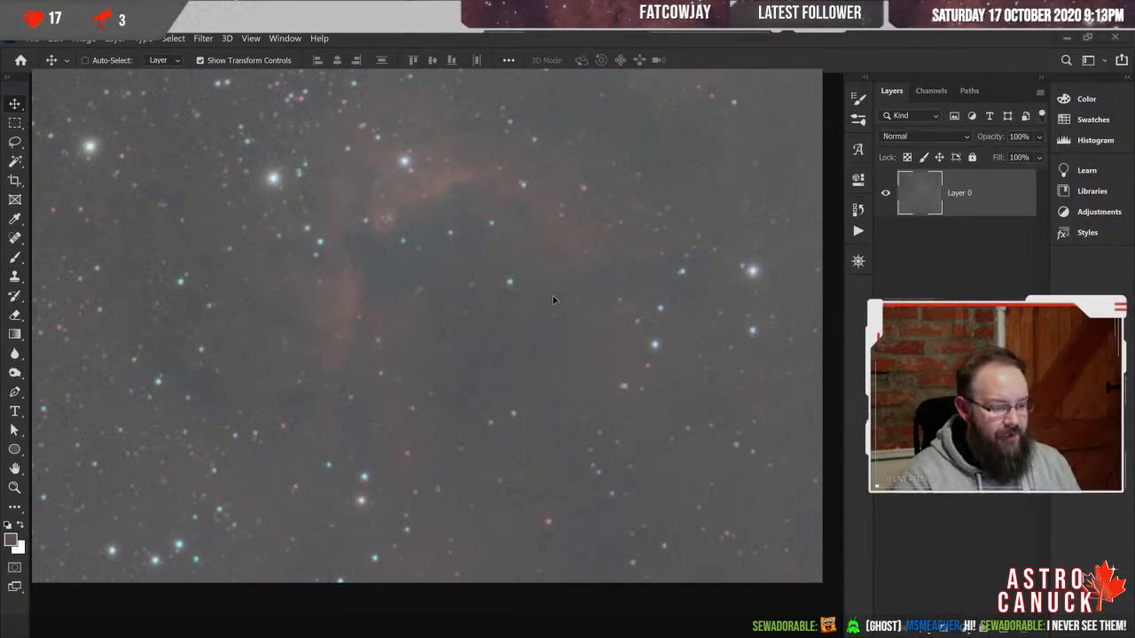
pyautogui.hotkey('ctrl', '-')
pyautogui.hotkey('ctrl', '-')
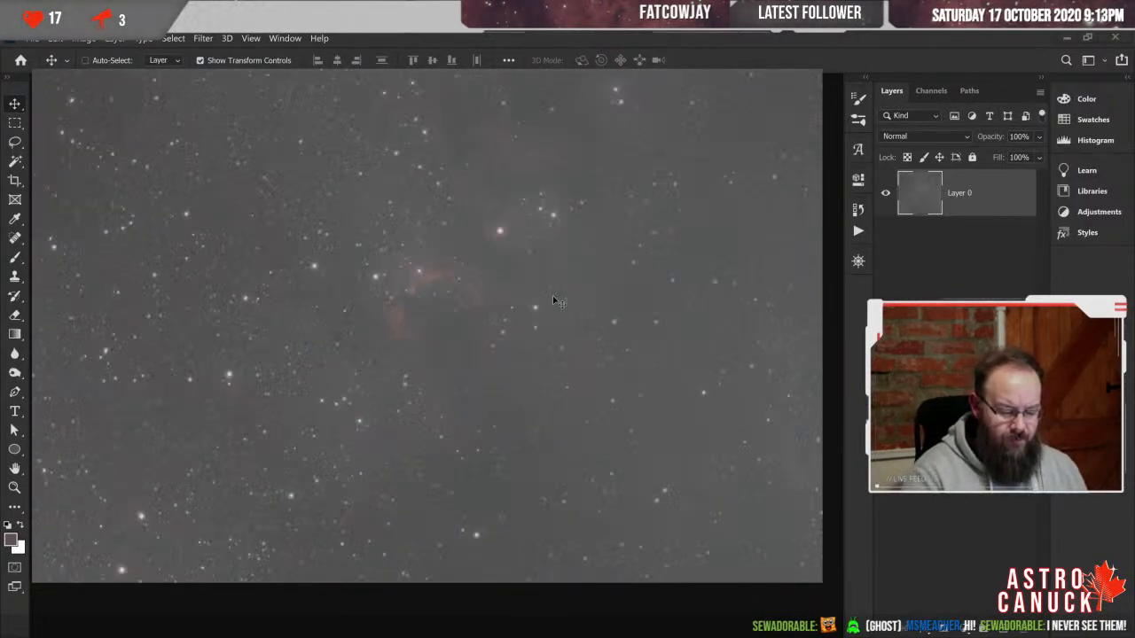
pyautogui.hotkey('ctrl', '-')
pyautogui.hotkey('ctrl', '-')
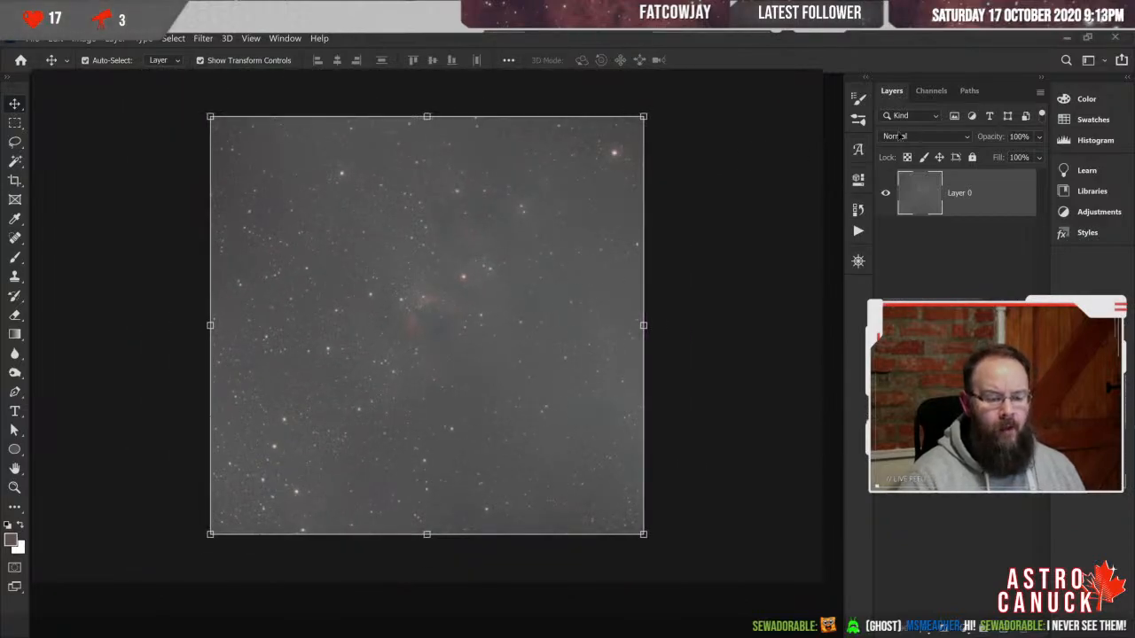
# - Compare the nebula detail in the Red and Green channels by viewing each one alone, alternating between them
pyautogui.click(930, 94)
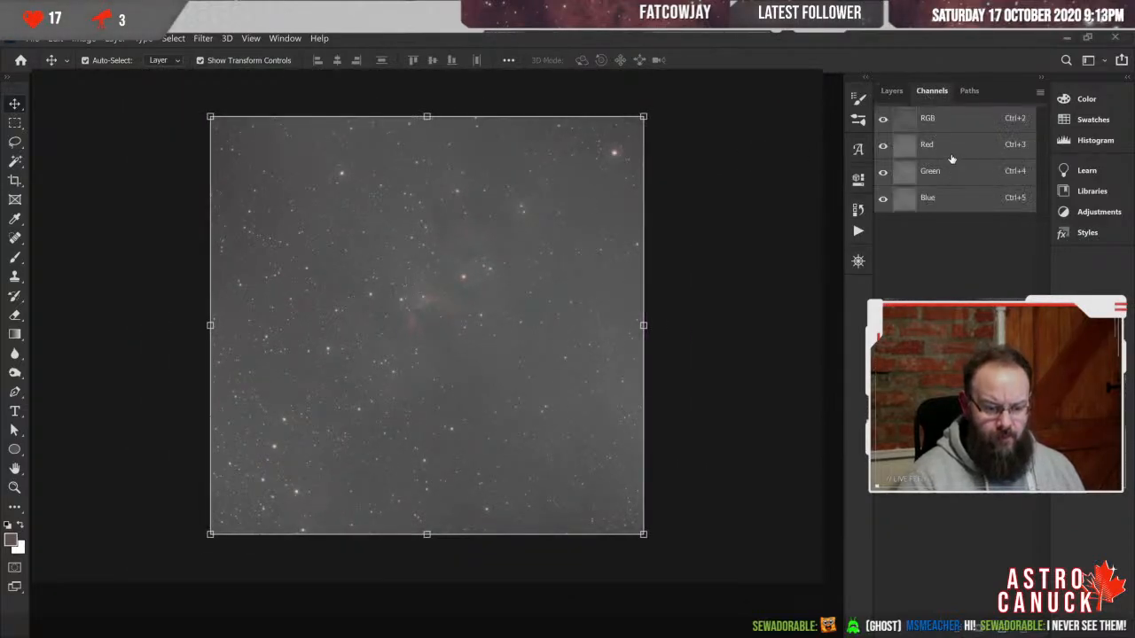
pyautogui.click(952, 155)
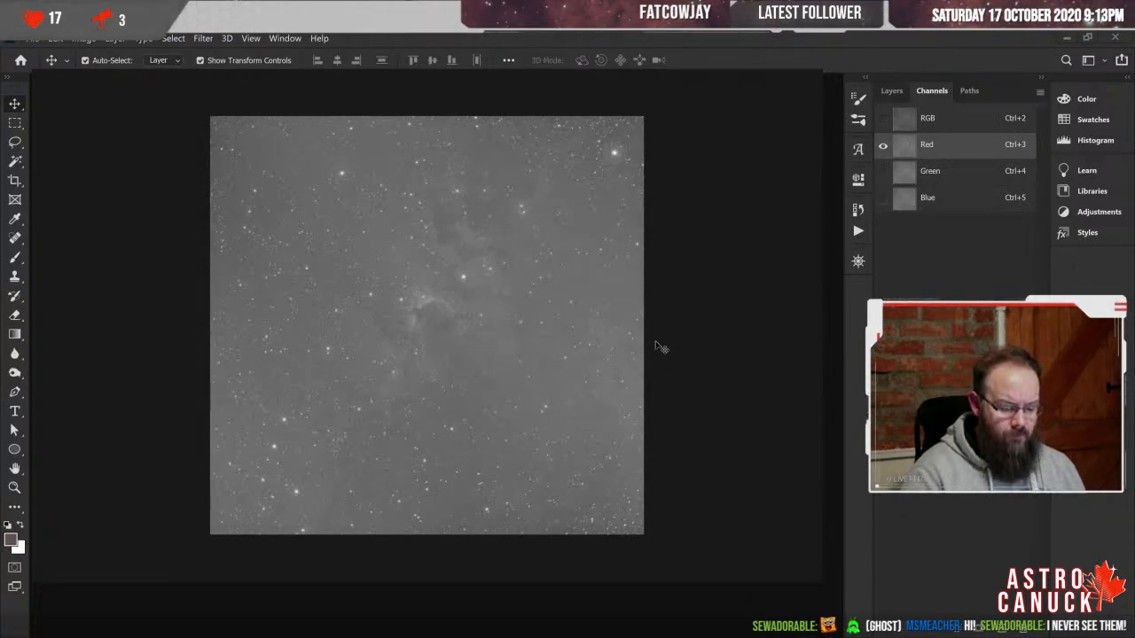
pyautogui.press('ctrl')
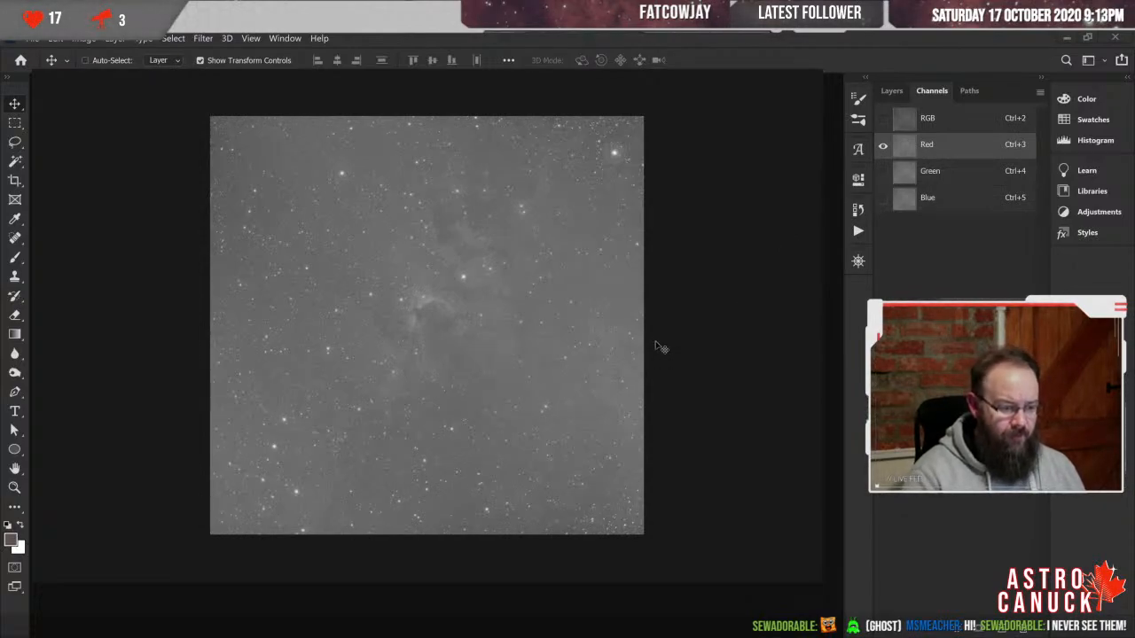
pyautogui.hotkey('ctrl', '+')
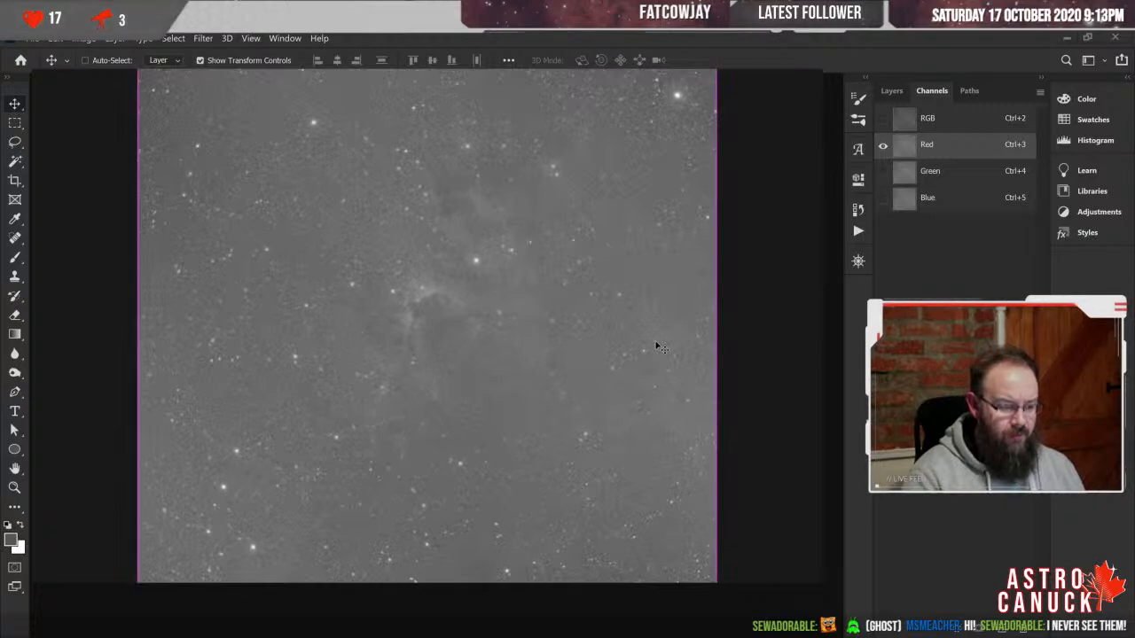
pyautogui.hotkey('ctrl', '+')
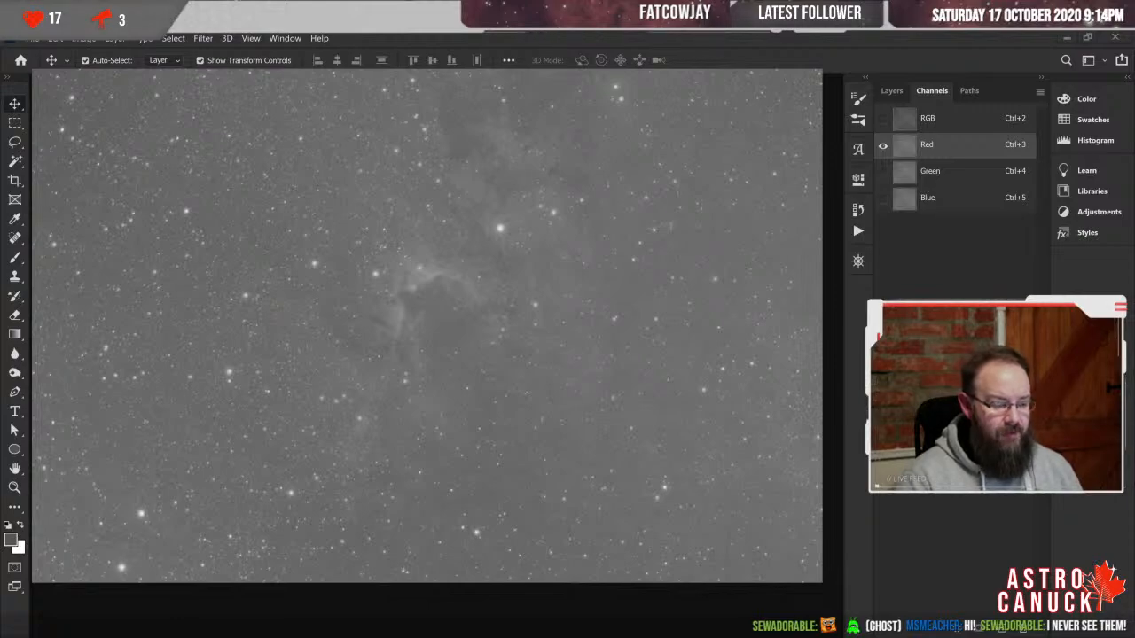
pyautogui.click(950, 177)
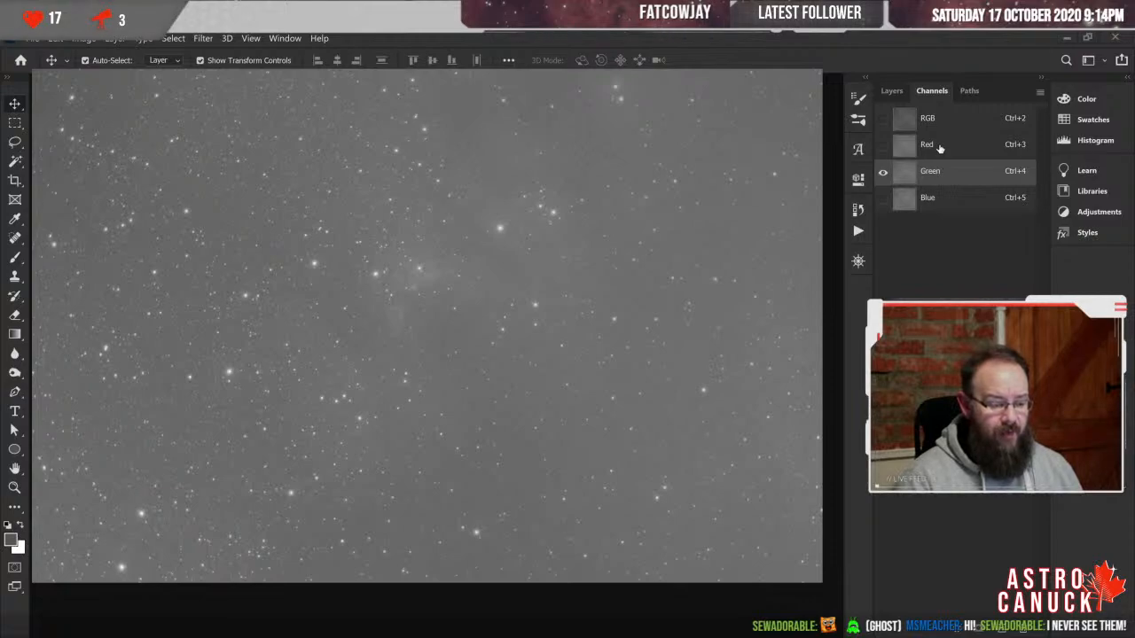
pyautogui.click(941, 149)
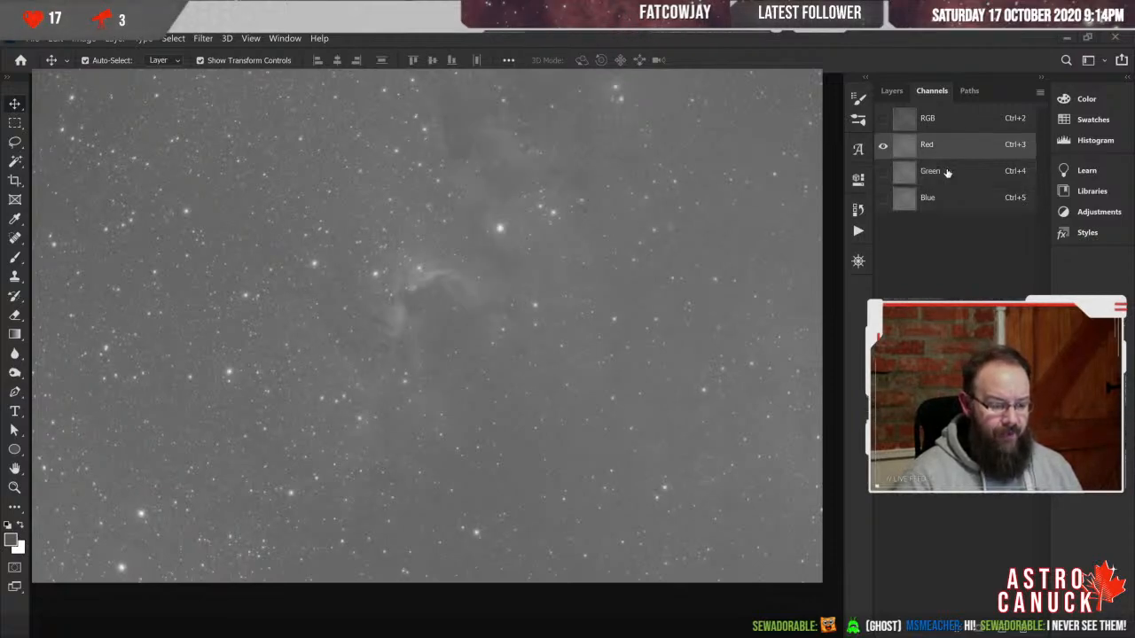
pyautogui.click(948, 173)
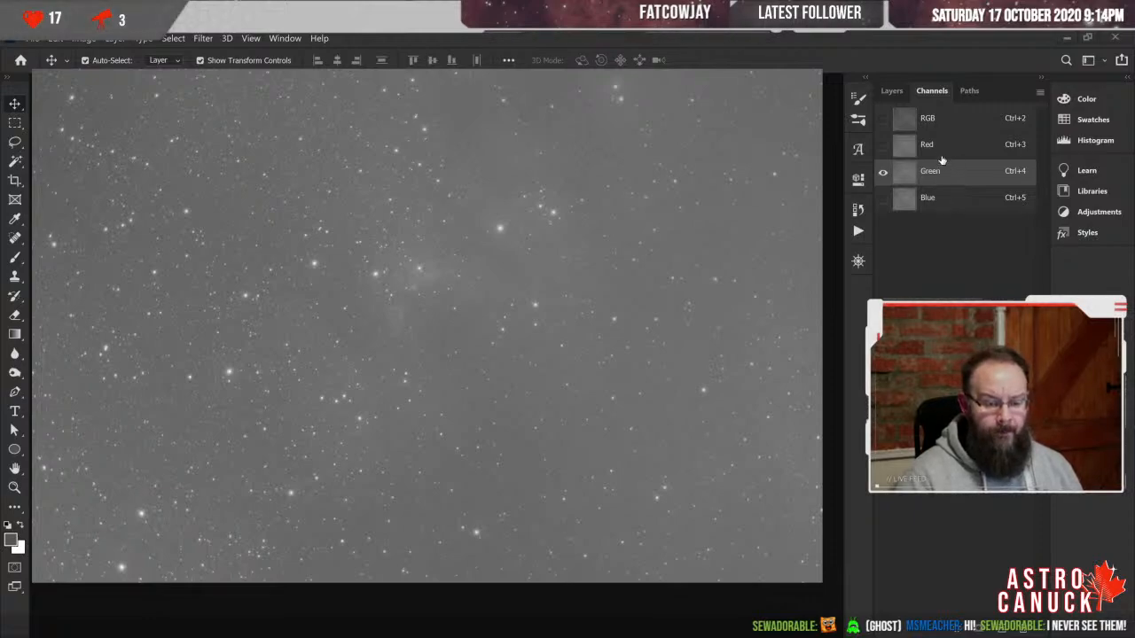
pyautogui.click(942, 152)
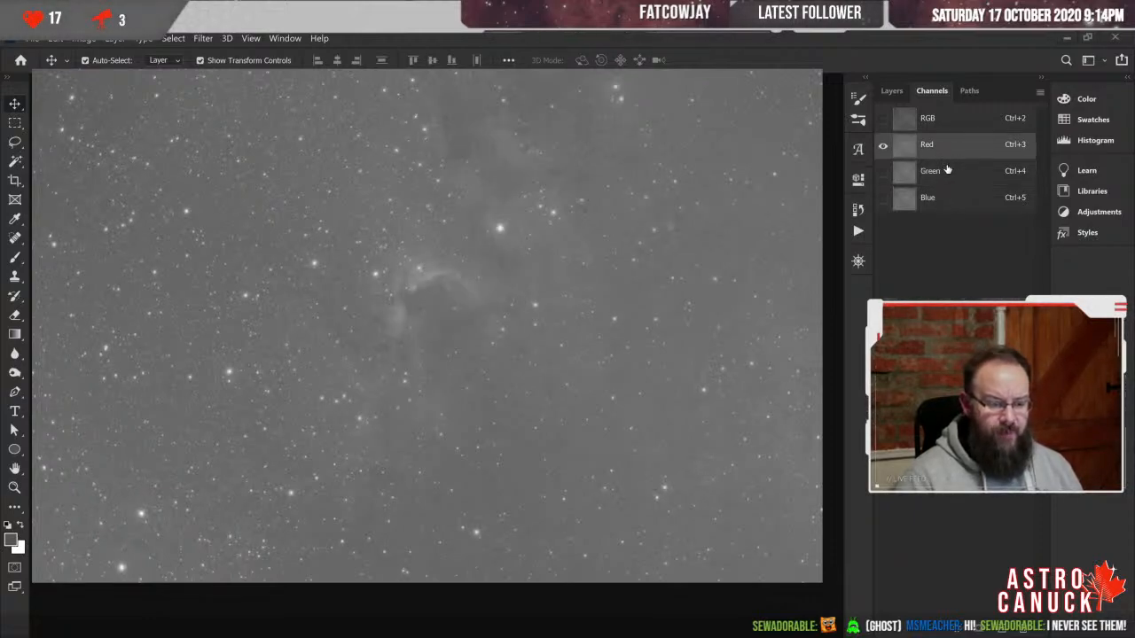
pyautogui.click(948, 172)
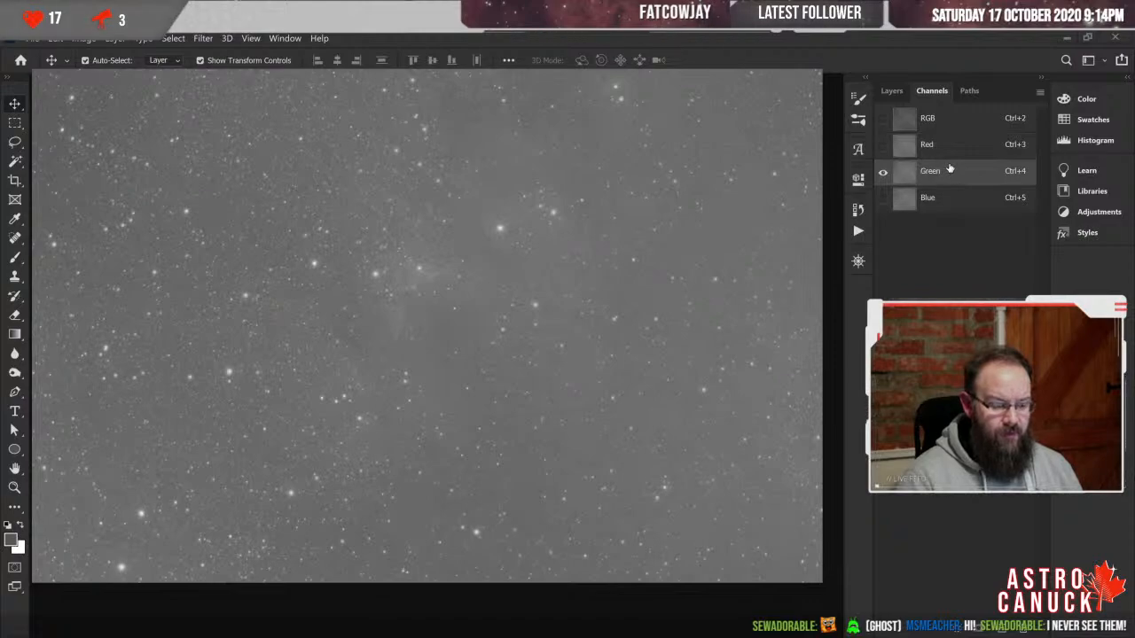
pyautogui.click(947, 147)
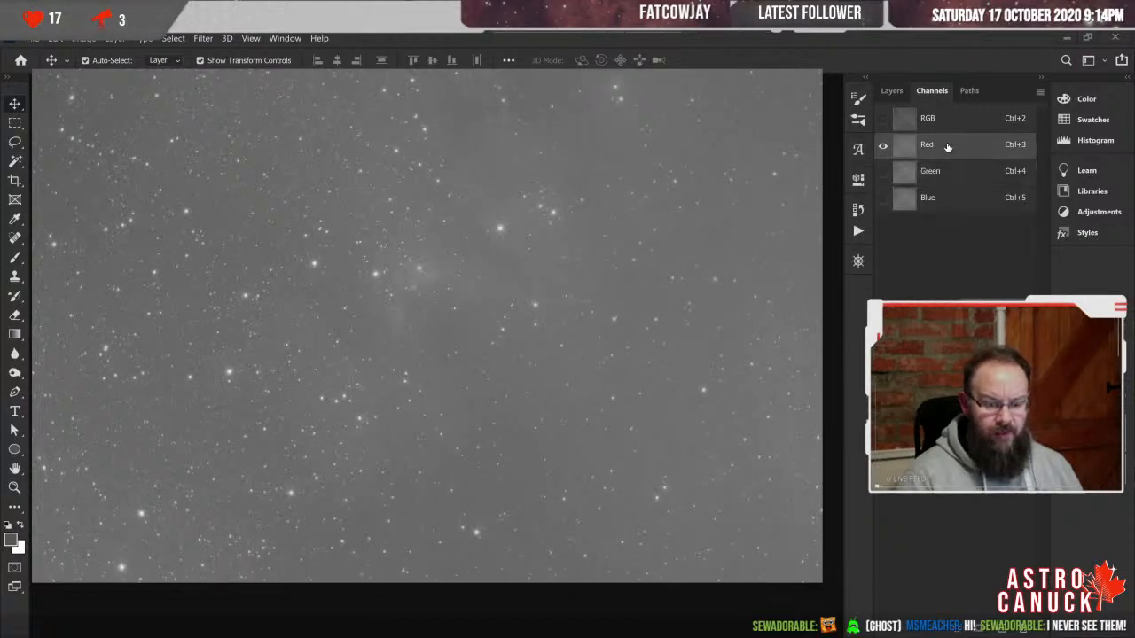
# - Compare the Blue channel with the Green channel by alternating between the two single-channel views
pyautogui.click(949, 202)
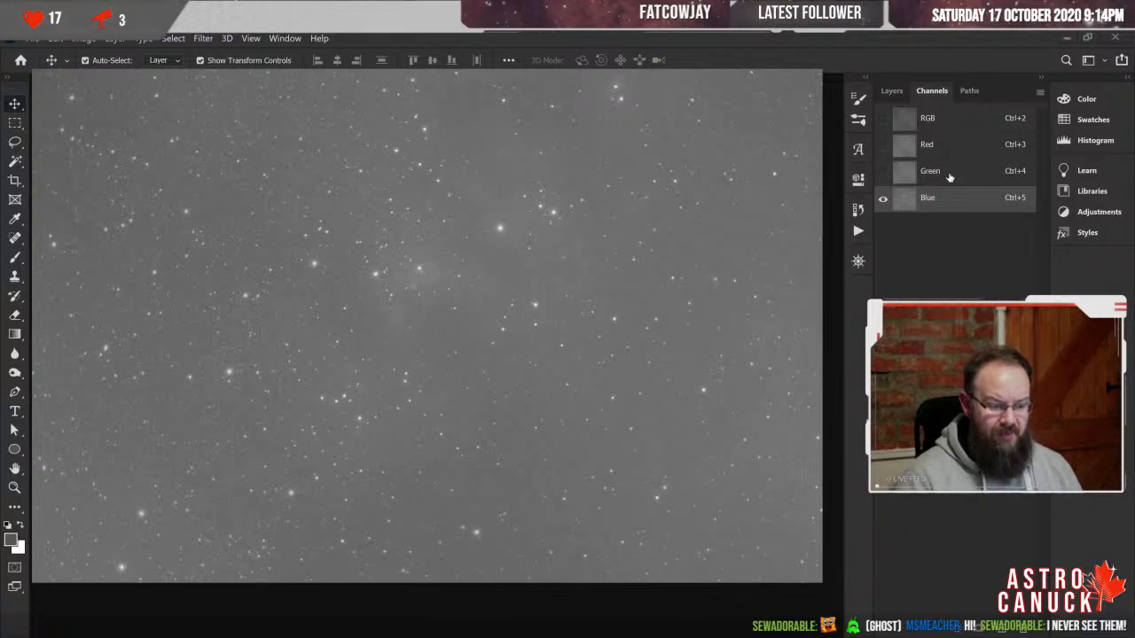
pyautogui.click(950, 176)
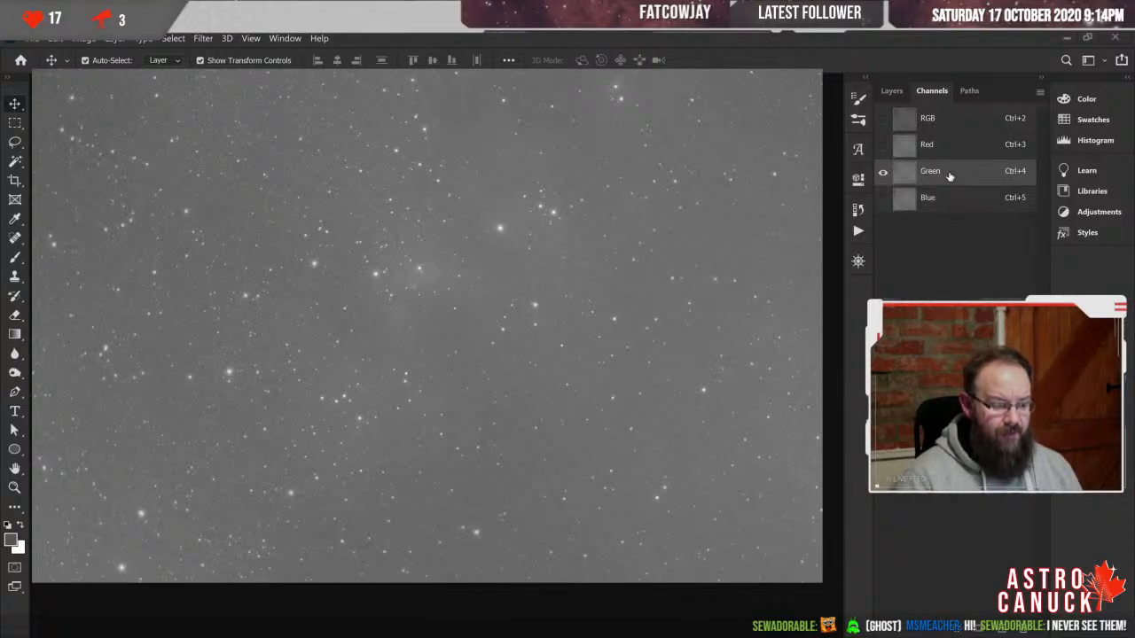
pyautogui.click(950, 197)
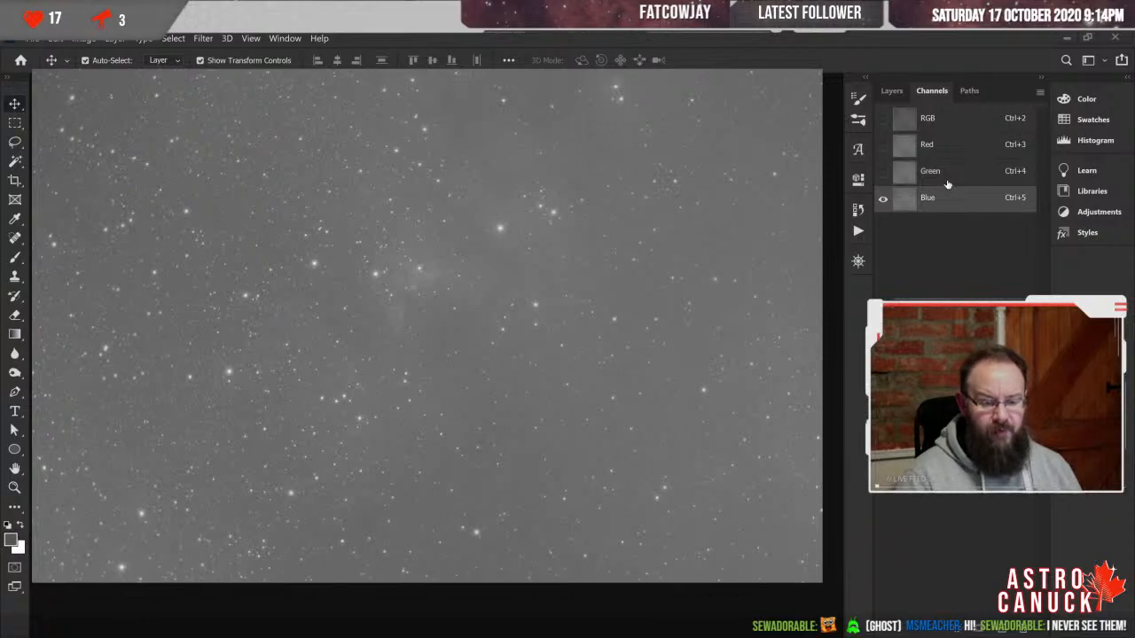
pyautogui.click(947, 180)
pyautogui.click(949, 197)
pyautogui.click(946, 176)
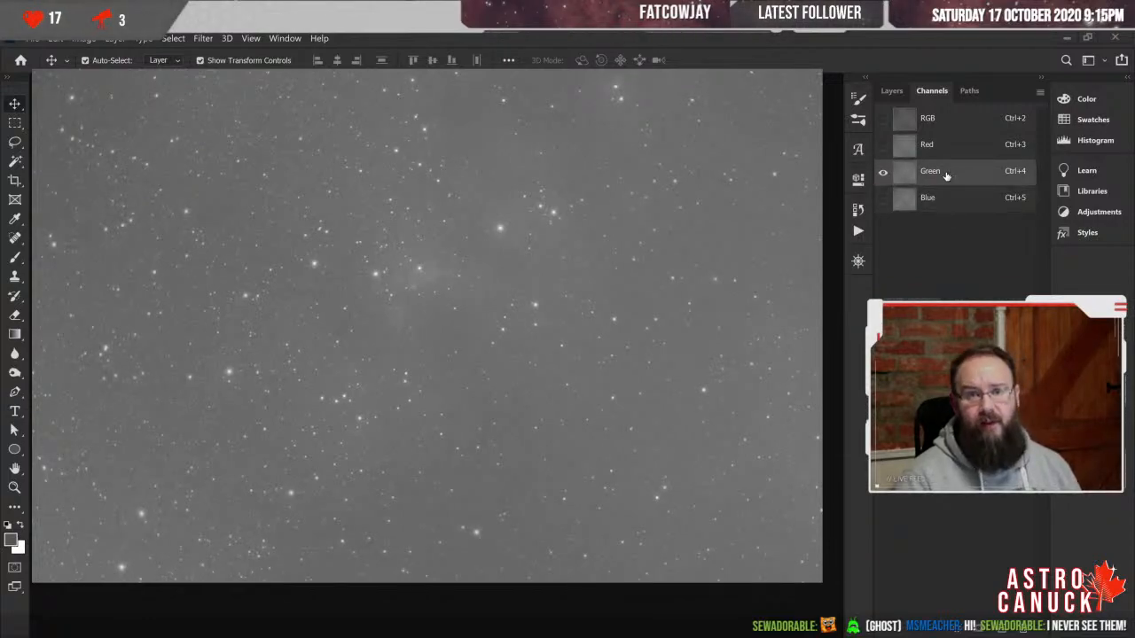
# - Copy the entire Red channel and paste it into a new grayscale document
pyautogui.click(949, 145)
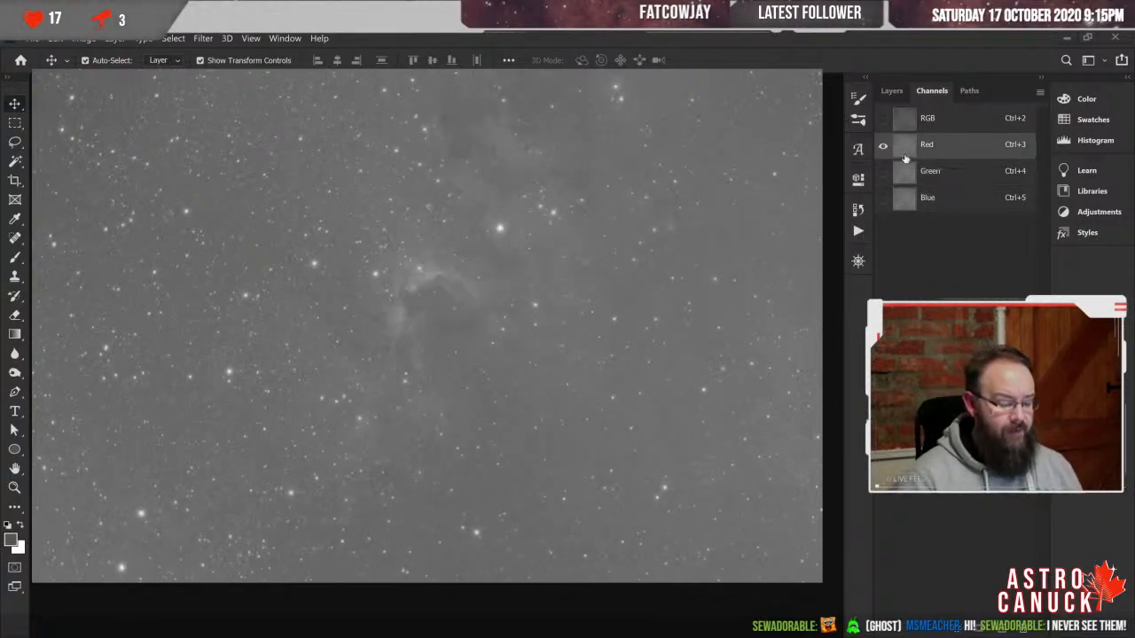
pyautogui.hotkey('ctrl', '0')
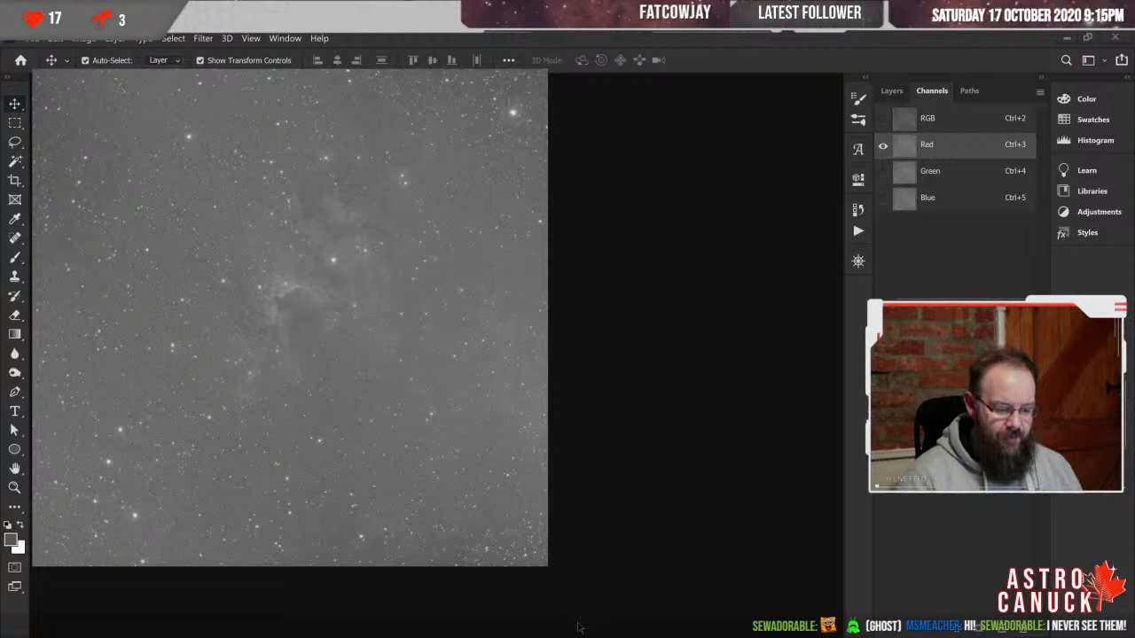
pyautogui.moveTo(572, 611); pyautogui.dragTo(842, 607)
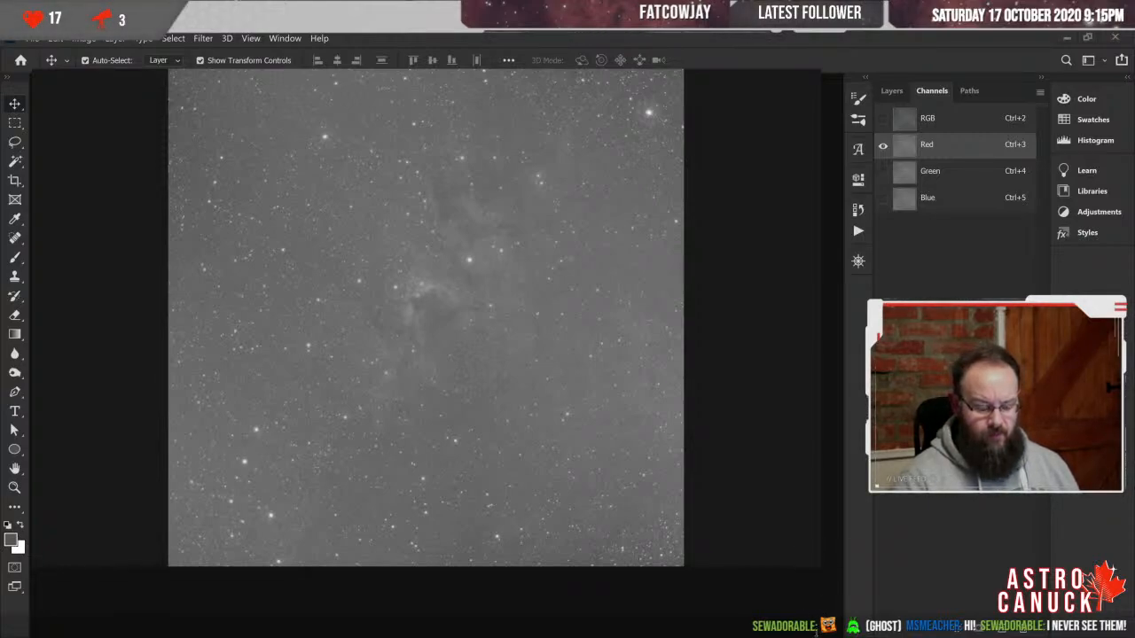
pyautogui.moveTo(817, 634); pyautogui.dragTo(817, 635)
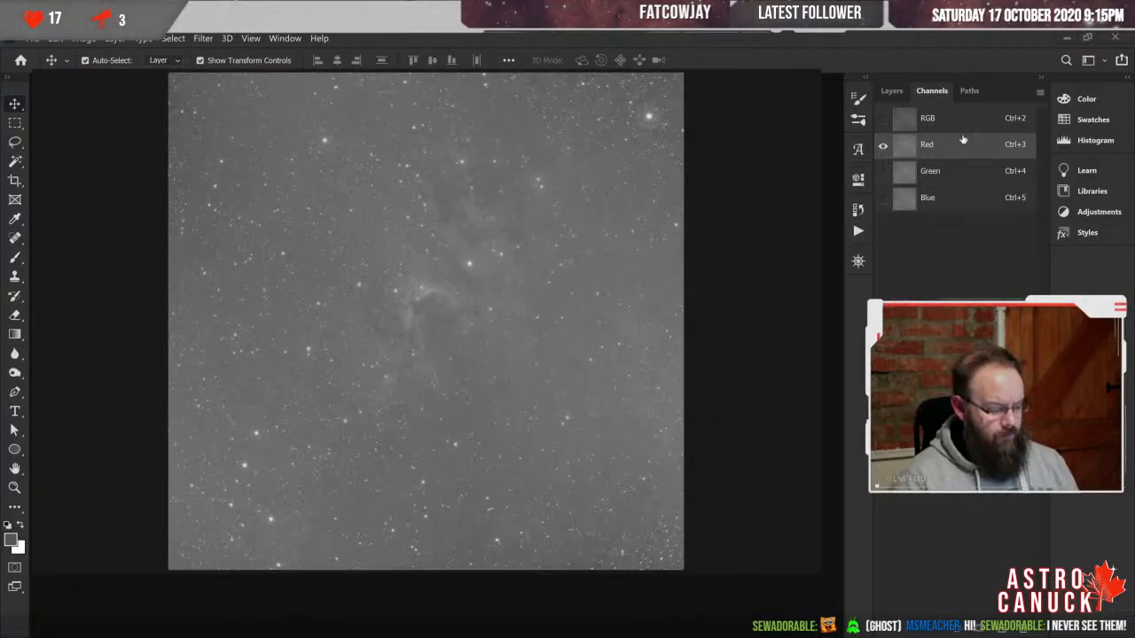
pyautogui.hotkey('ctrl', 'a')
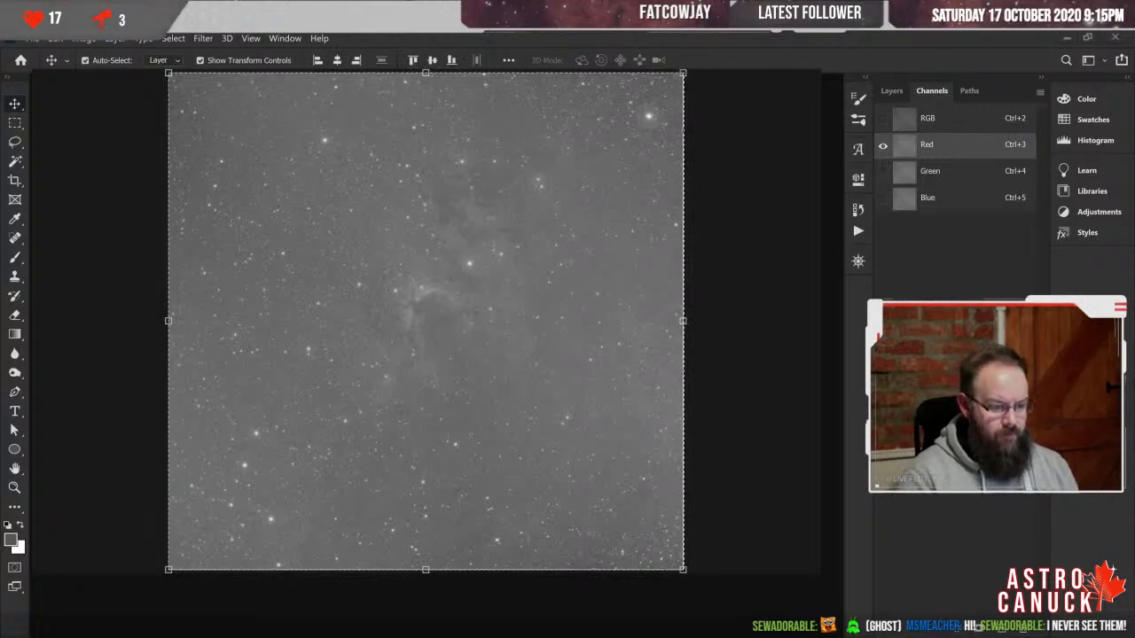
pyautogui.hotkey('ctrl', 'c')
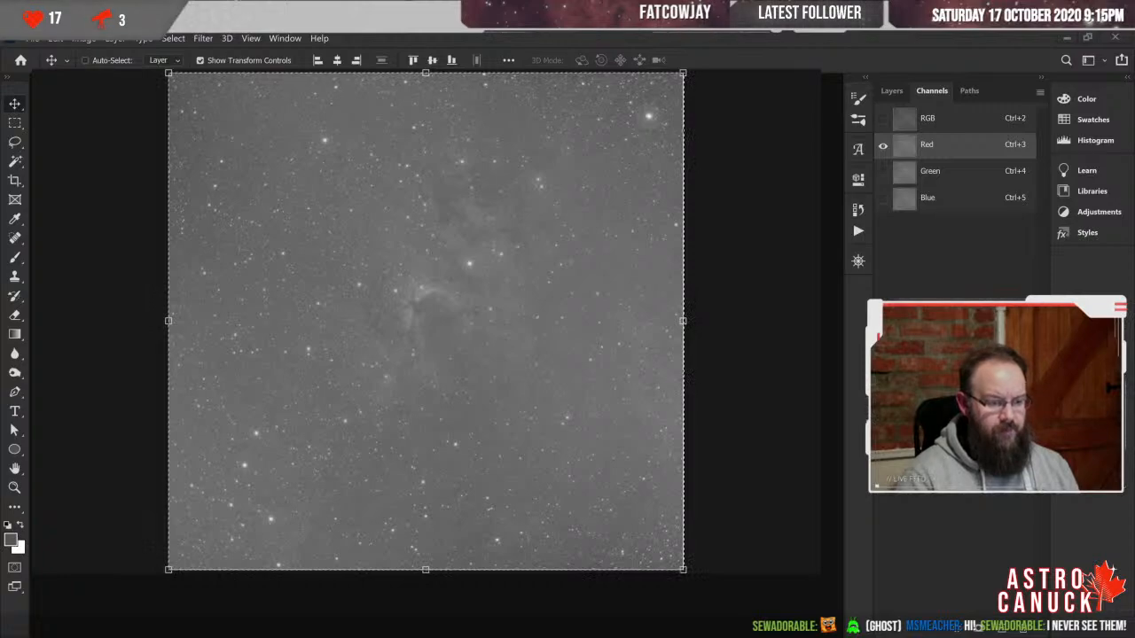
pyautogui.hotkey('ctrl', 'l')
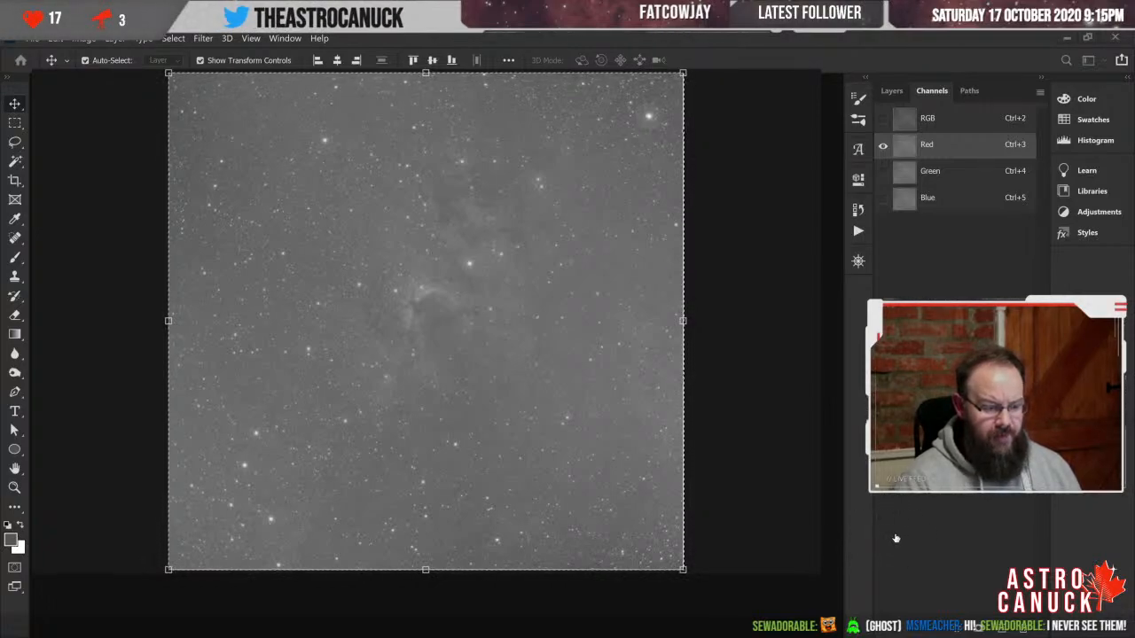
pyautogui.click(843, 542)
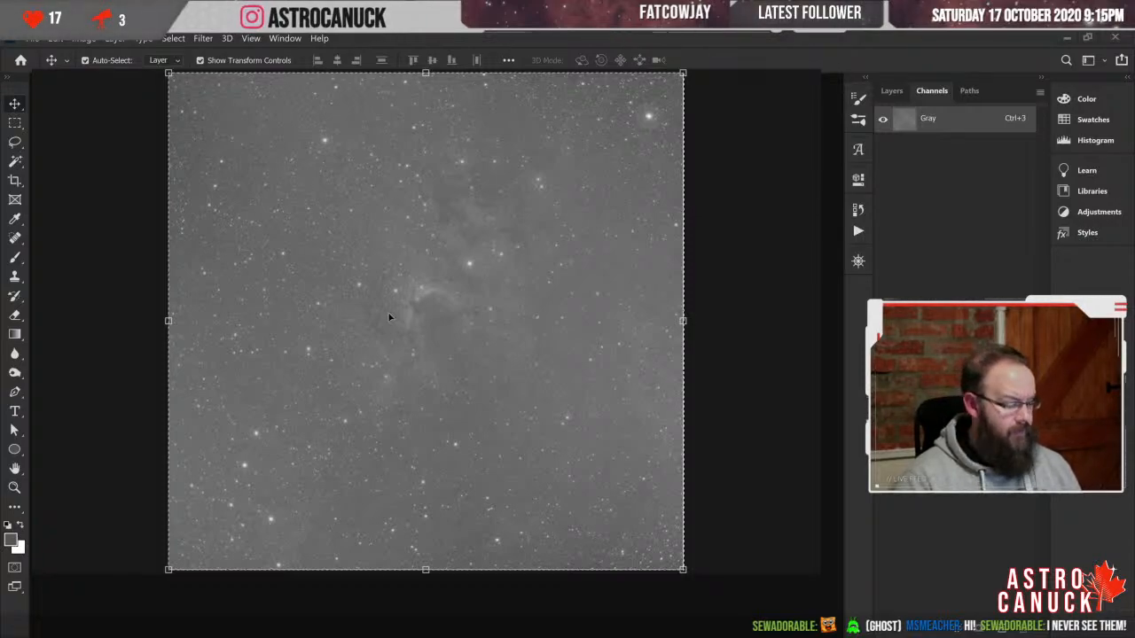
pyautogui.moveTo(477, 497); pyautogui.dragTo(848, 631)
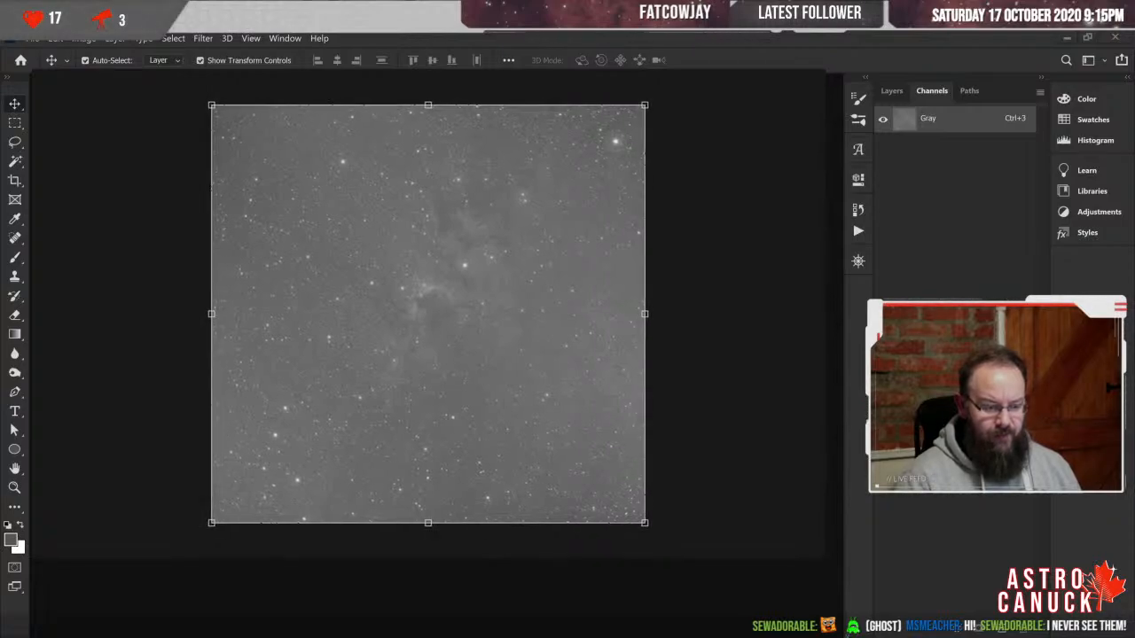
pyautogui.moveTo(843, 578); pyautogui.dragTo(842, 602)
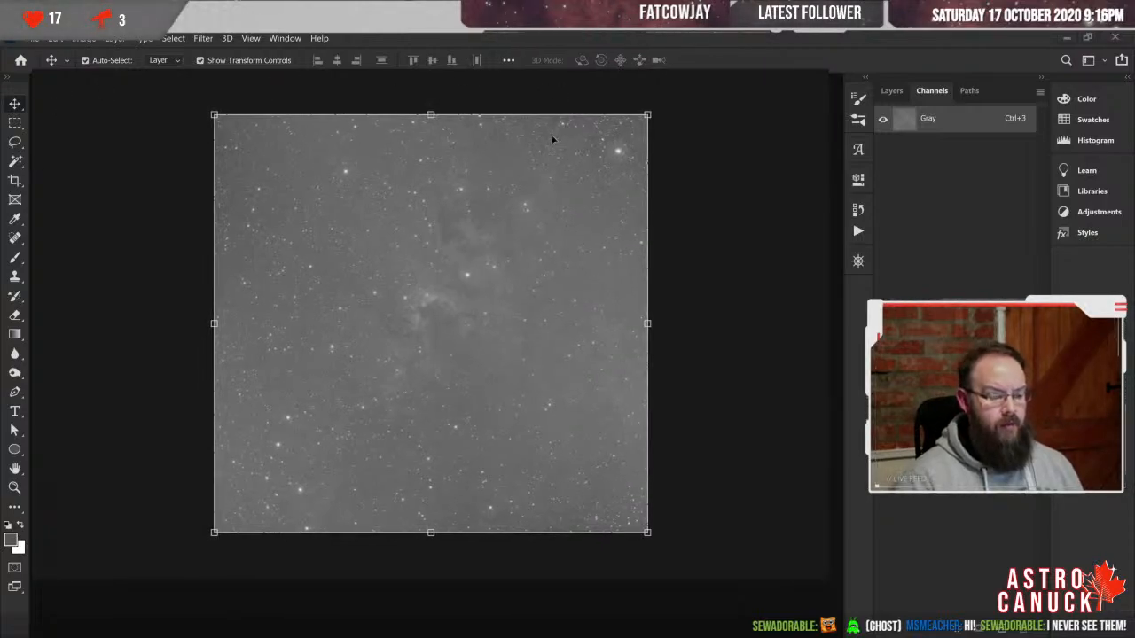
# - Examine the pasted red-channel layer's nebula detail up close, undoing and restoring the paste
pyautogui.click(892, 91)
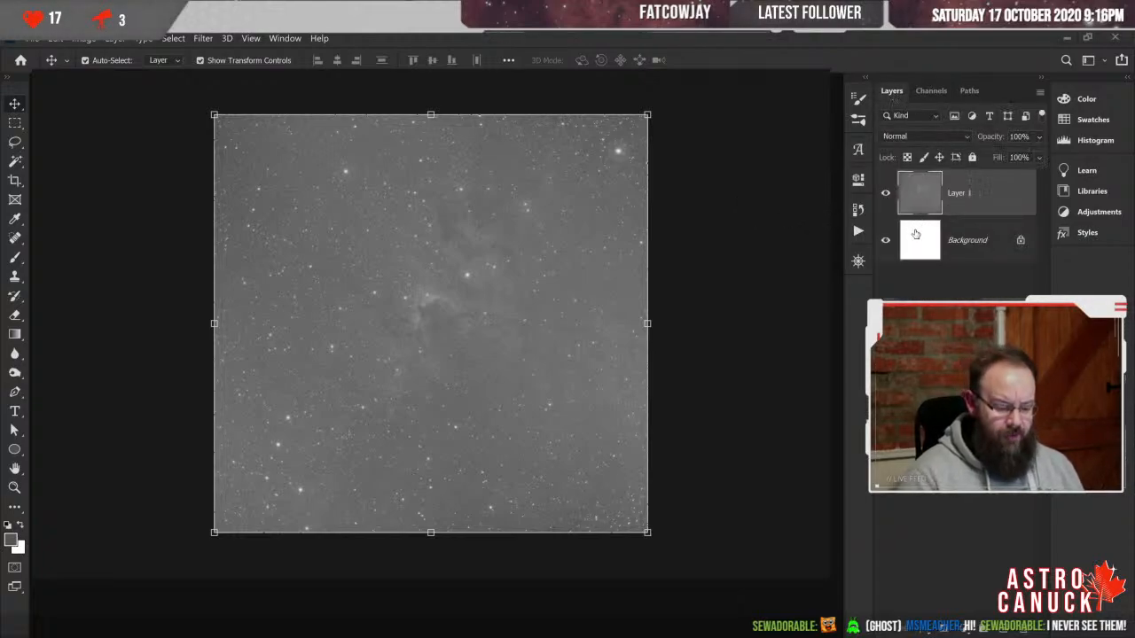
pyautogui.hotkey('ctrl', '+')
pyautogui.hotkey('ctrl', '+')
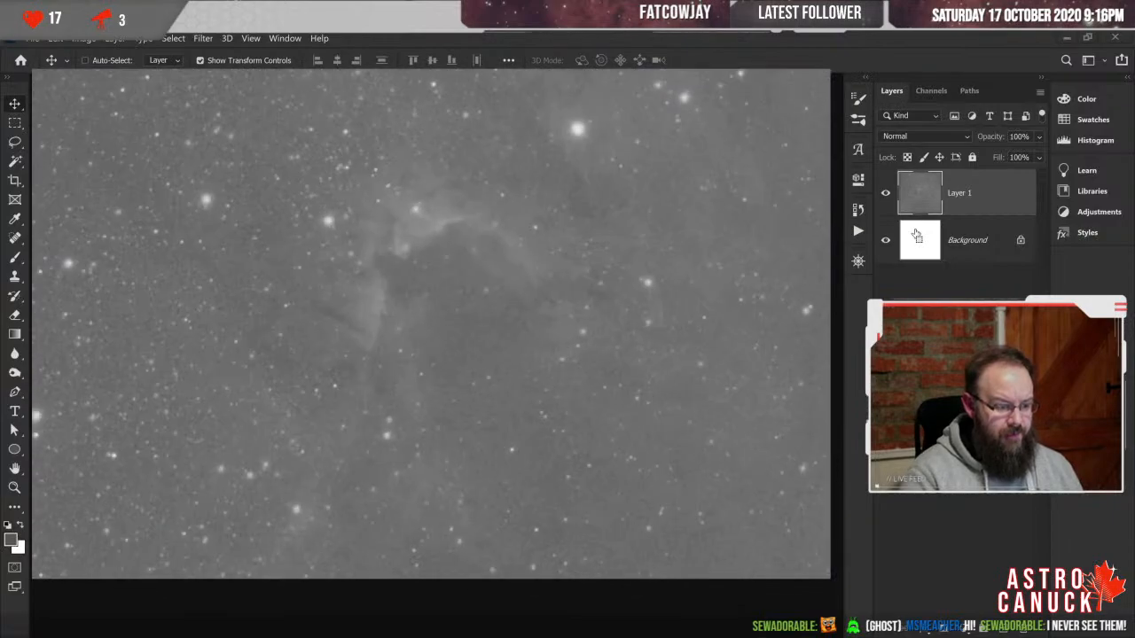
pyautogui.press('ctrl')
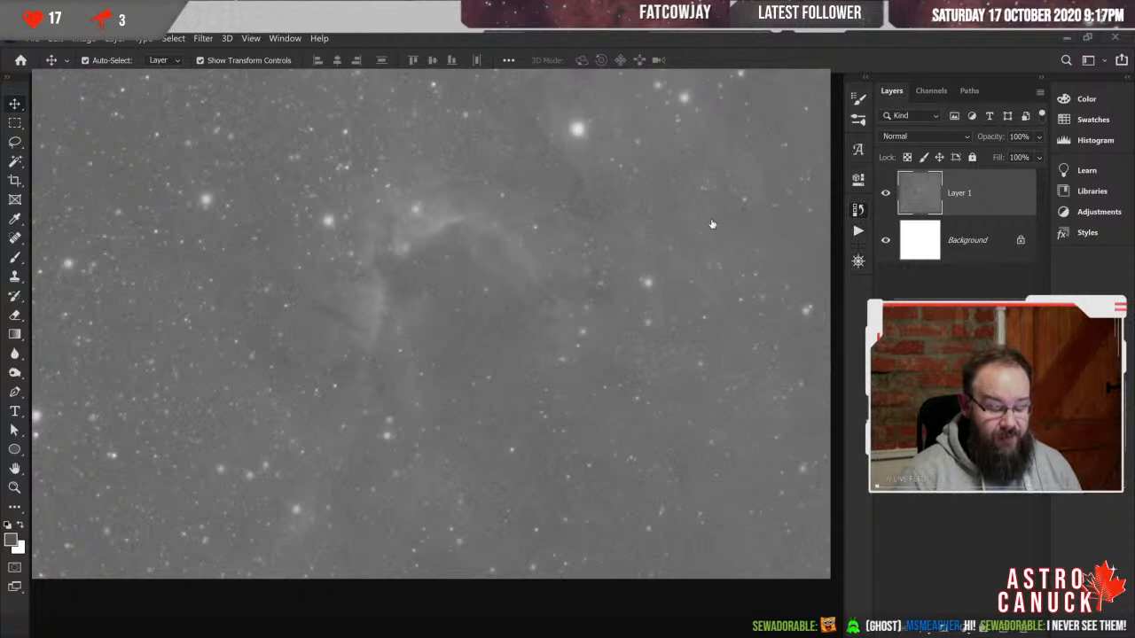
pyautogui.hotkey('ctrl', 'z')
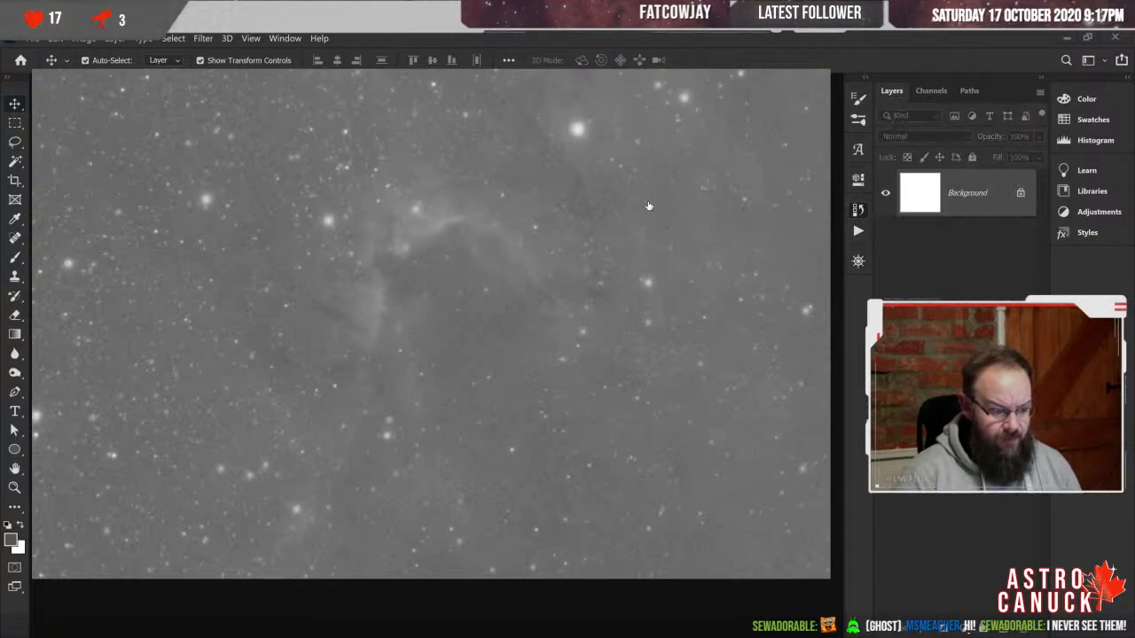
pyautogui.hotkey('ctrl', 'z')
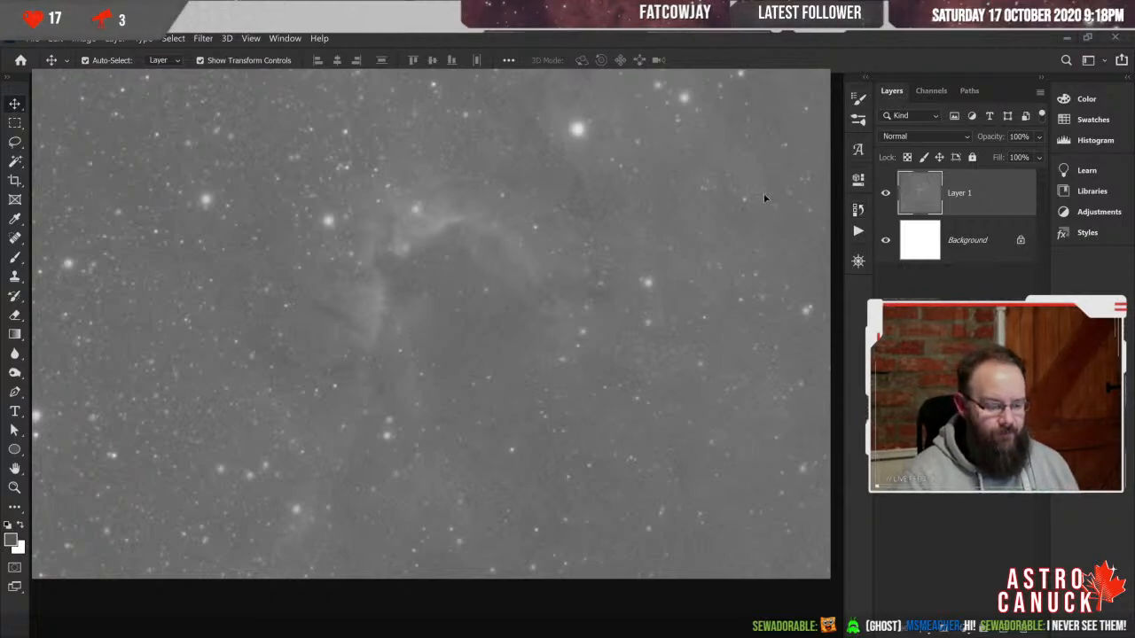
# - Select the entire red-channel image in the grayscale document
pyautogui.hotkey('ctrl', '-')
pyautogui.hotkey('ctrl', '-')
pyautogui.hotkey('ctrl', '-')
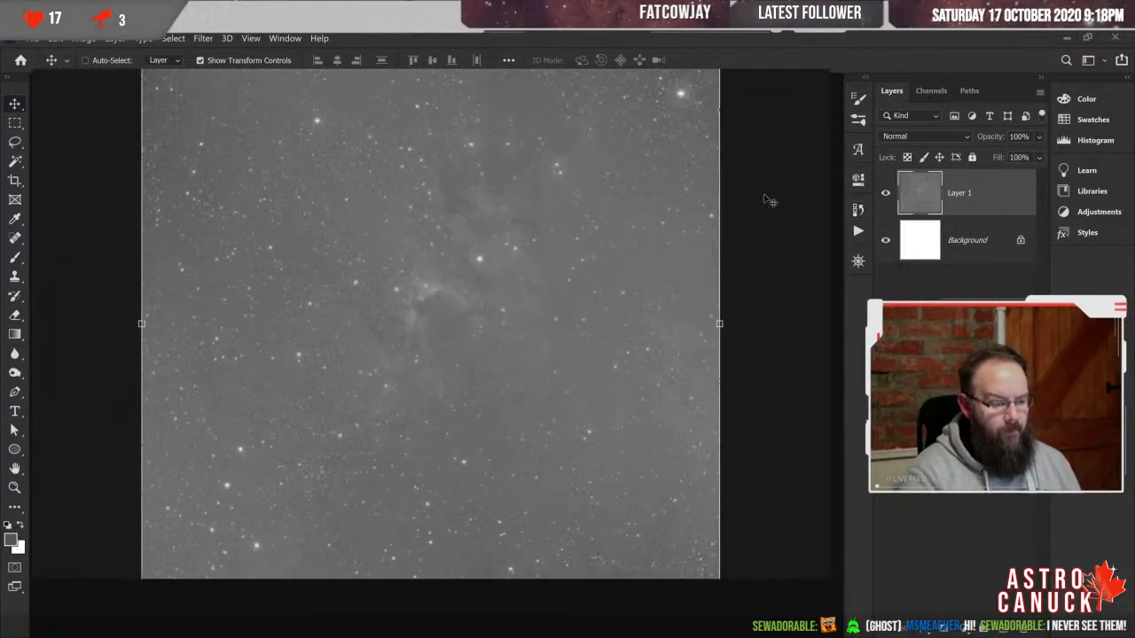
pyautogui.hotkey('ctrl', 'a')
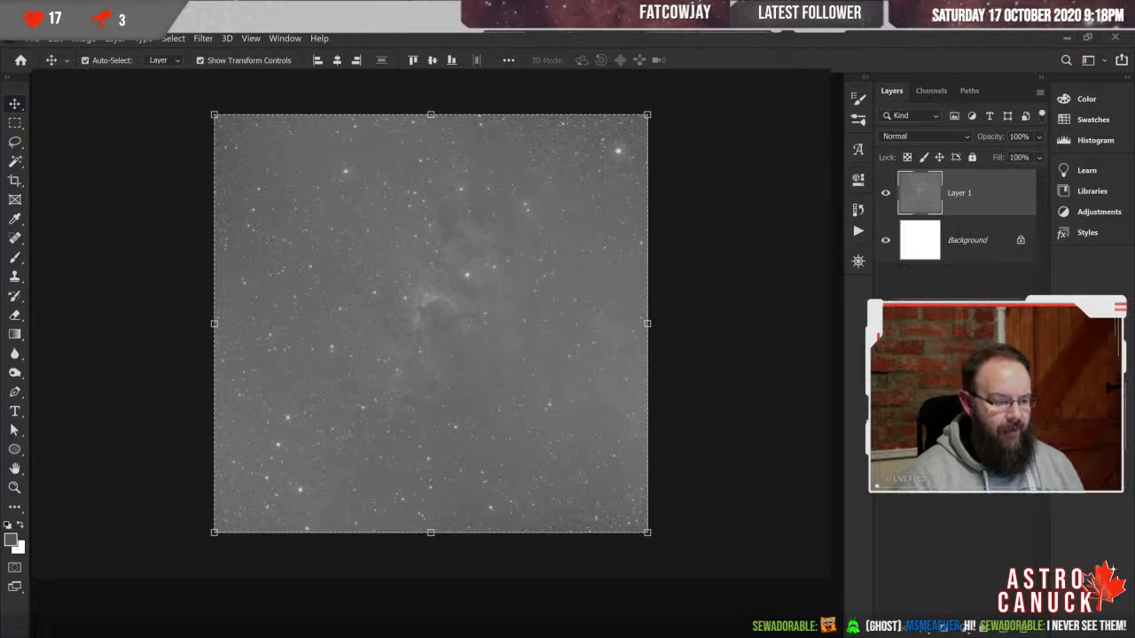
# - Return to the colour nebula document and display its full RGB composite instead of the single Red channel
pyautogui.hotkey('ctrl', 'Tab')
pyautogui.hotkey('ctrl', 'Tab')
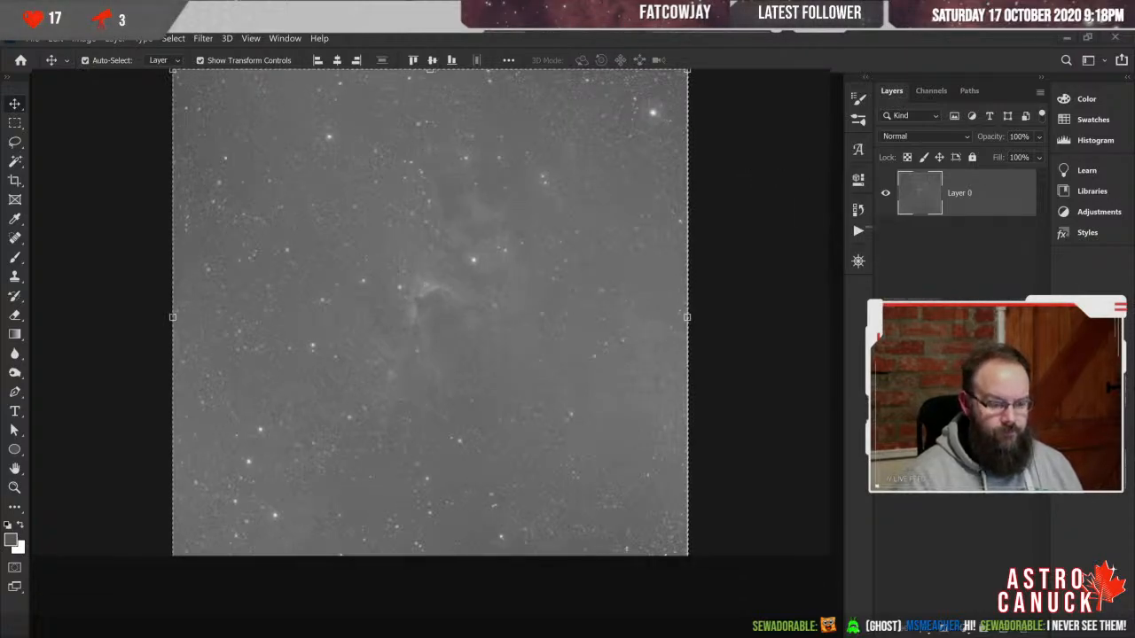
pyautogui.click(931, 90)
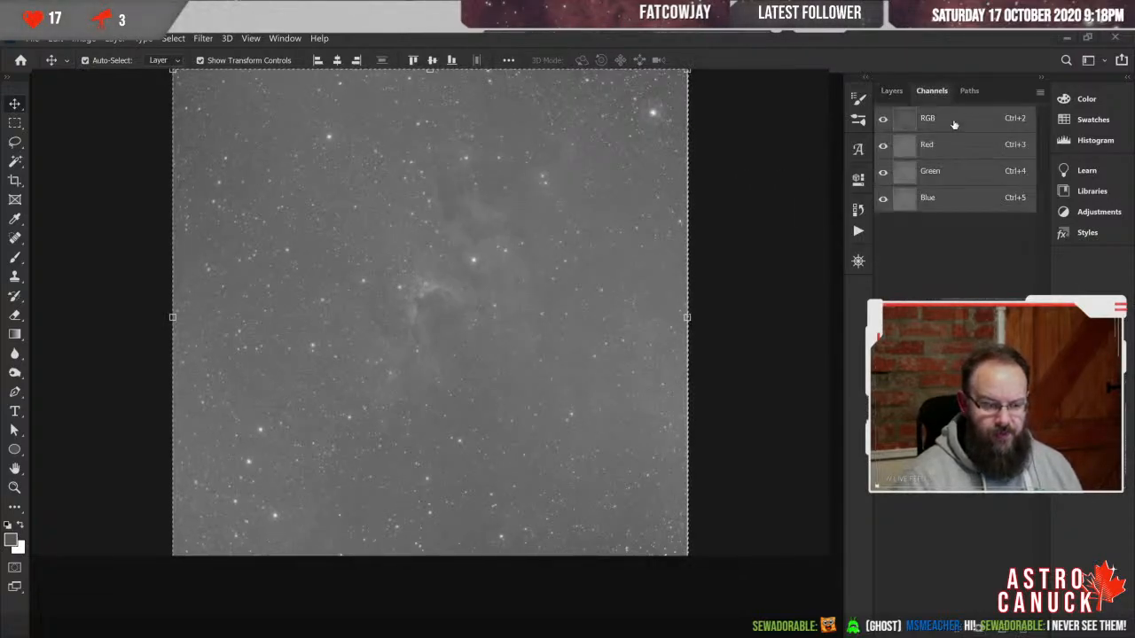
pyautogui.click(954, 125)
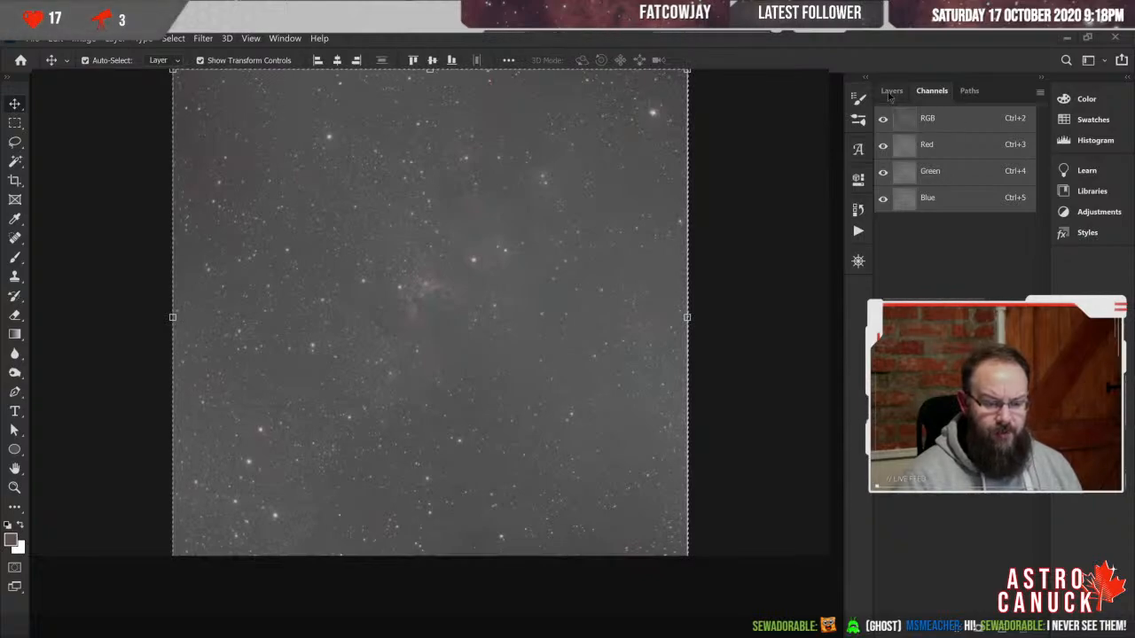
pyautogui.click(891, 91)
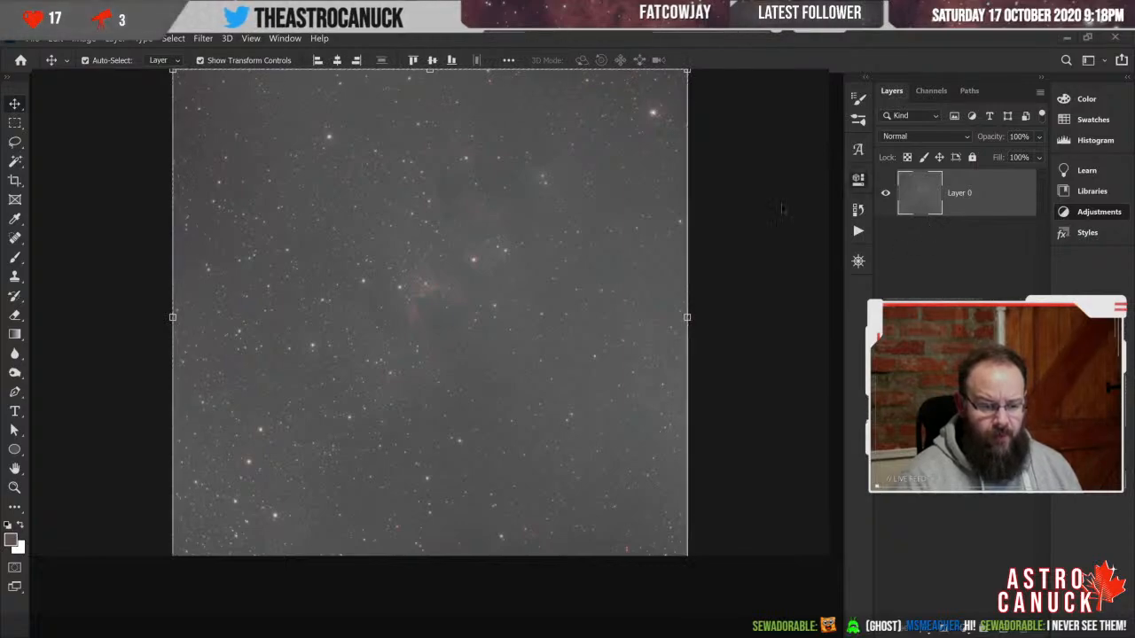
# - Add a Hue/Saturation and a Vibrance adjustment layer above Layer 0
pyautogui.click(808, 216)
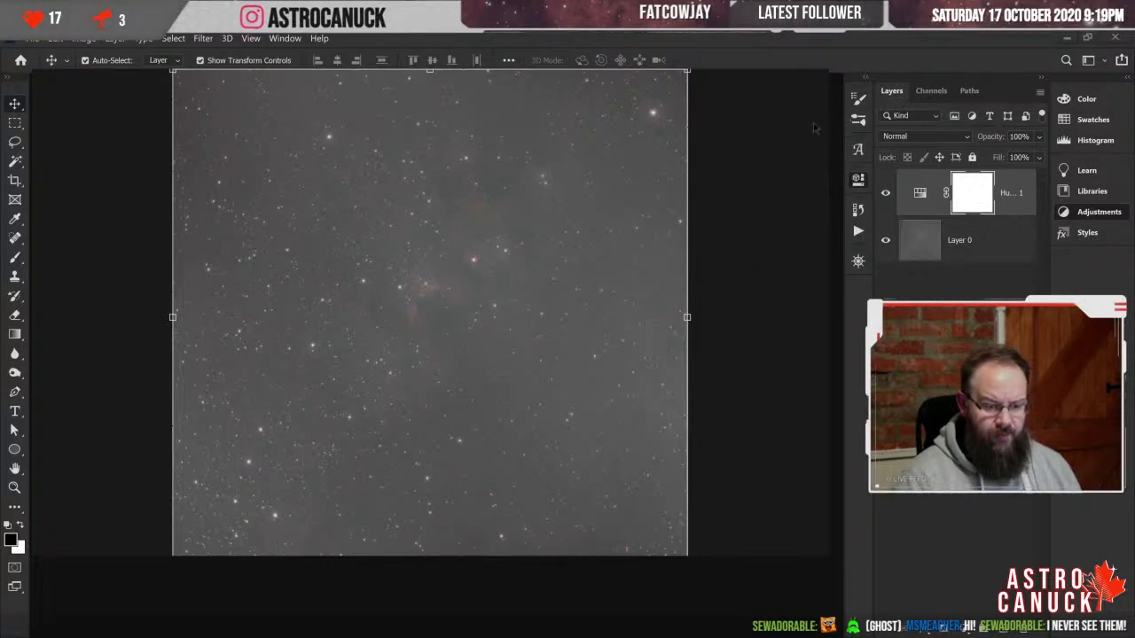
pyautogui.click(1011, 198)
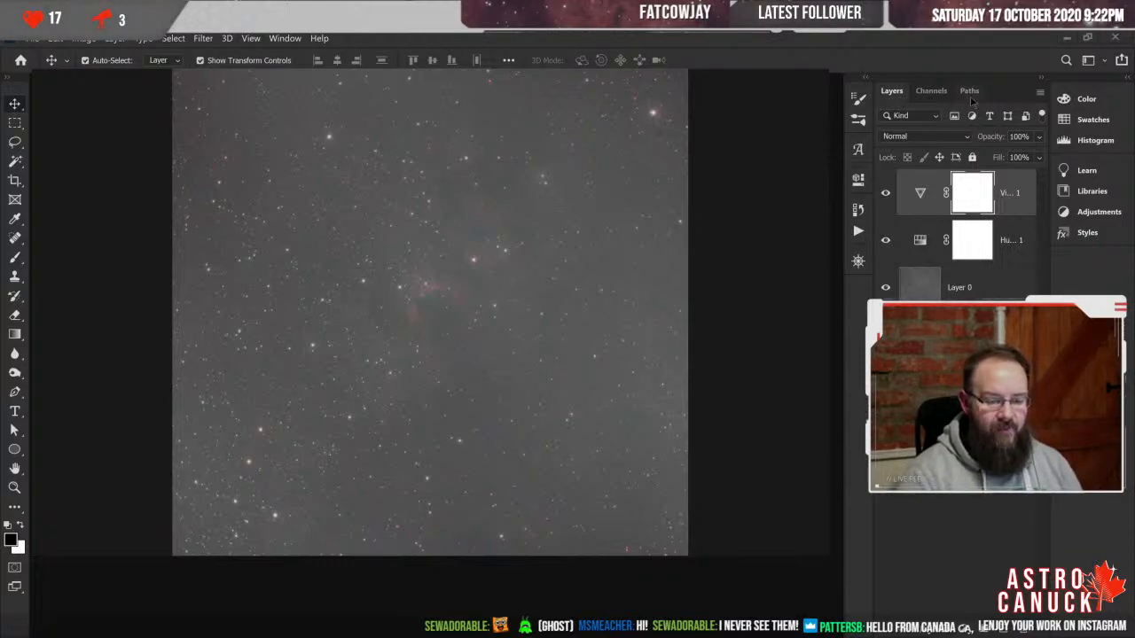
# - Make Layer 0 the active layer and bring up its colour channels without the Vibrance mask
pyautogui.click(931, 90)
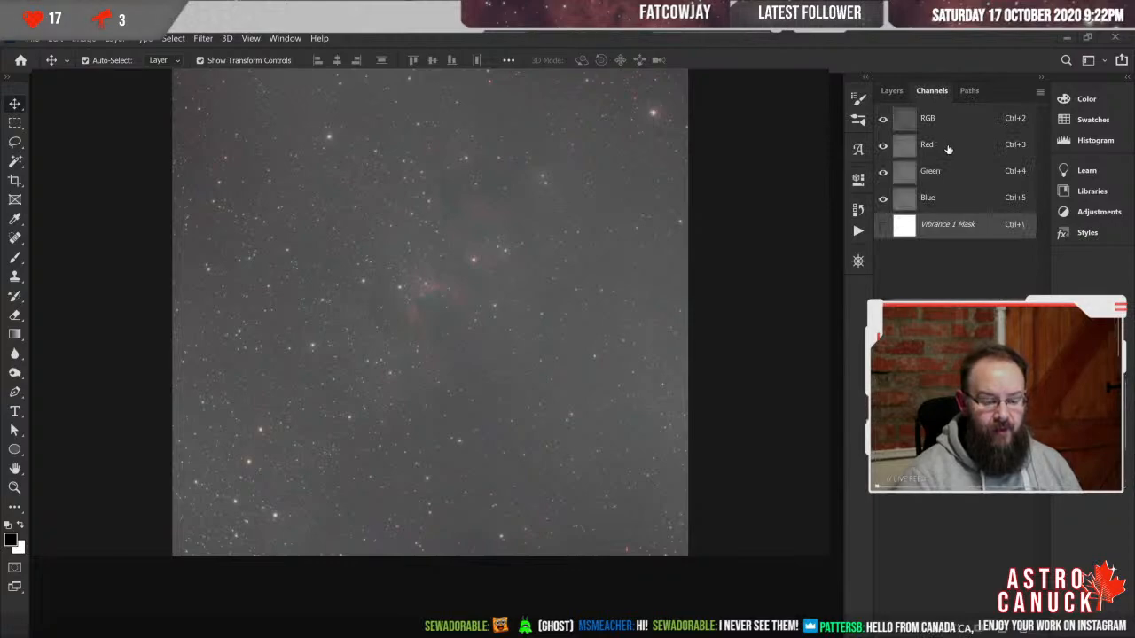
pyautogui.click(947, 147)
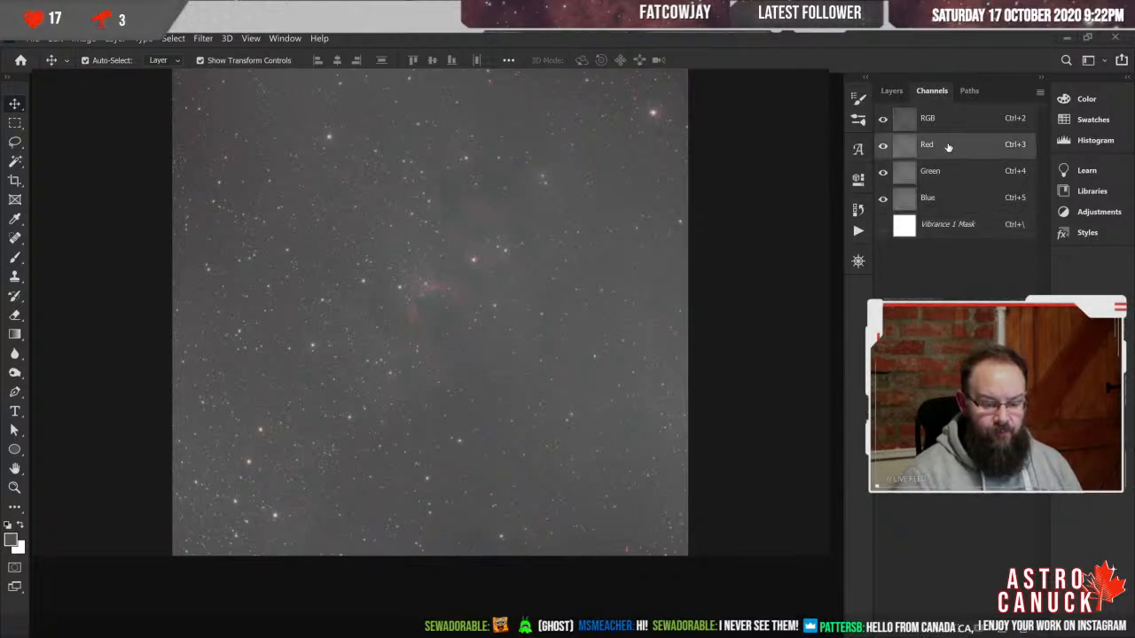
pyautogui.click(941, 118)
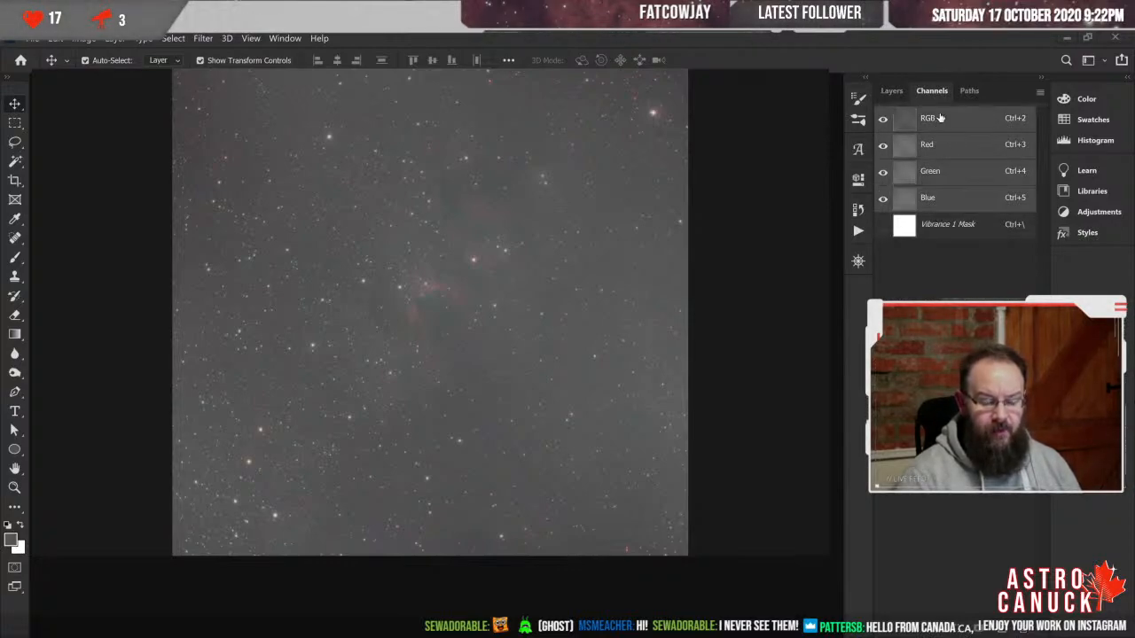
pyautogui.click(891, 91)
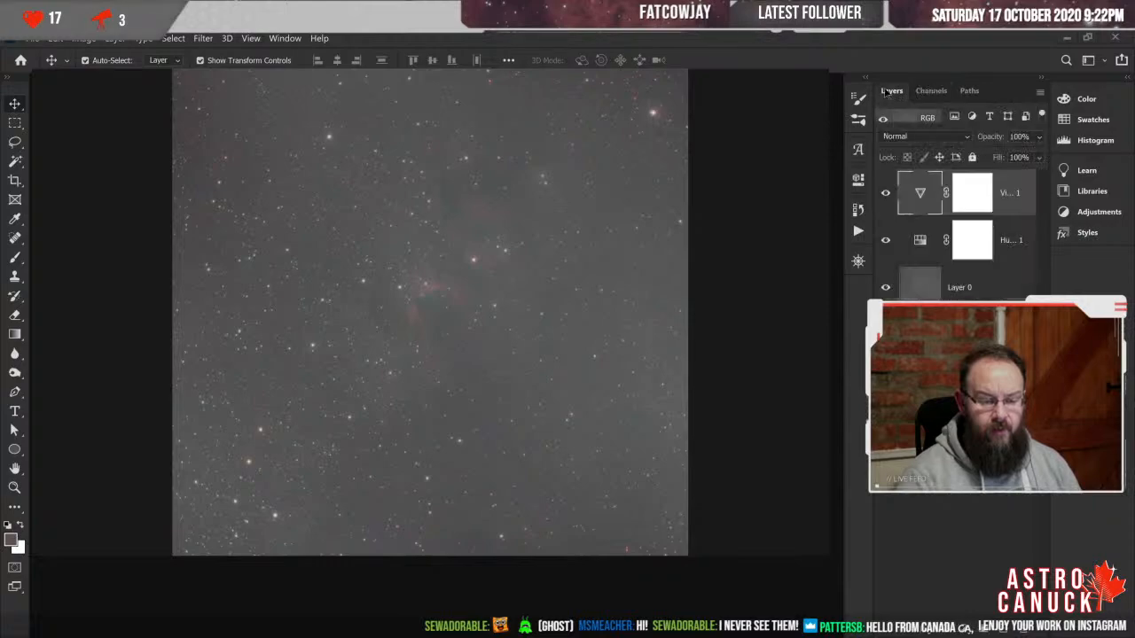
pyautogui.click(919, 289)
pyautogui.click(931, 90)
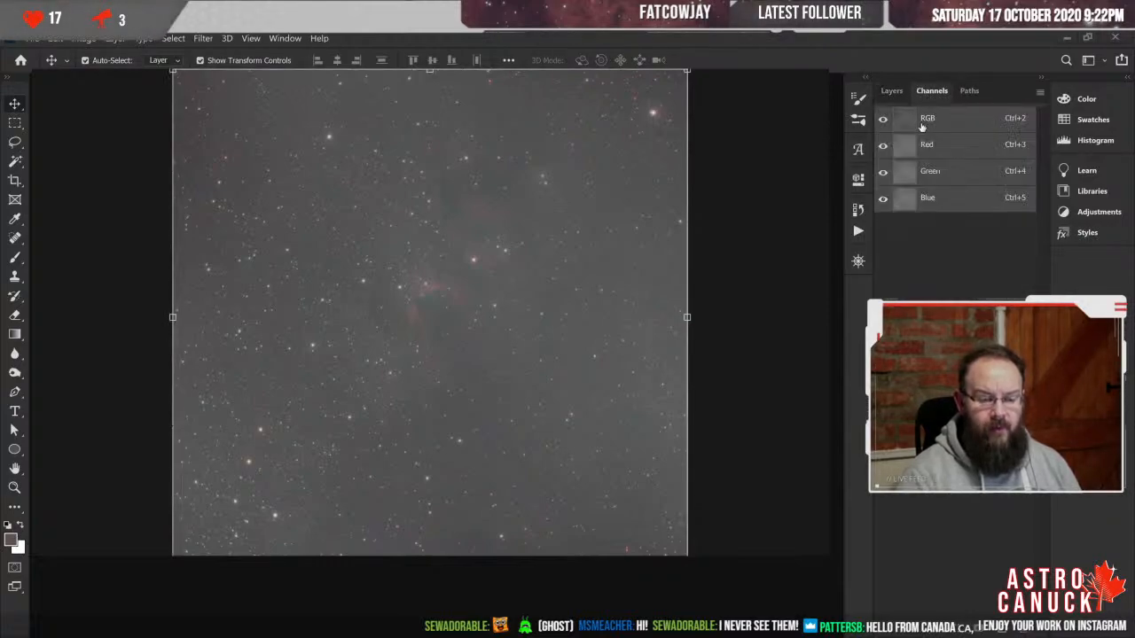
# - Compare the nebula detail in the Red, Green and Blue channels by viewing each one alone
pyautogui.click(948, 144)
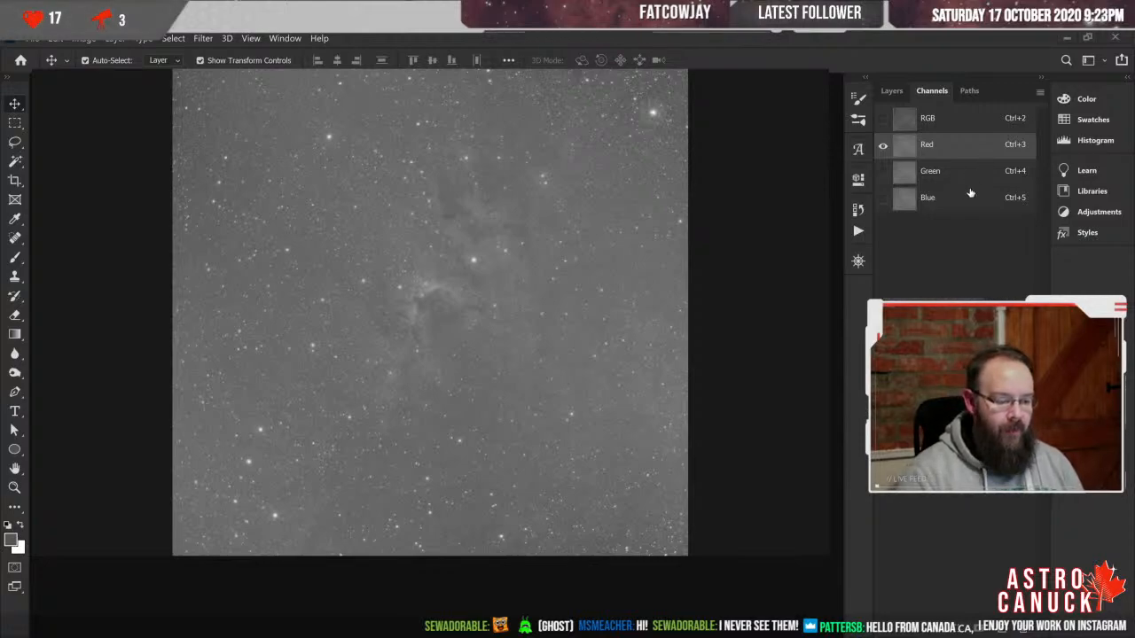
pyautogui.click(954, 174)
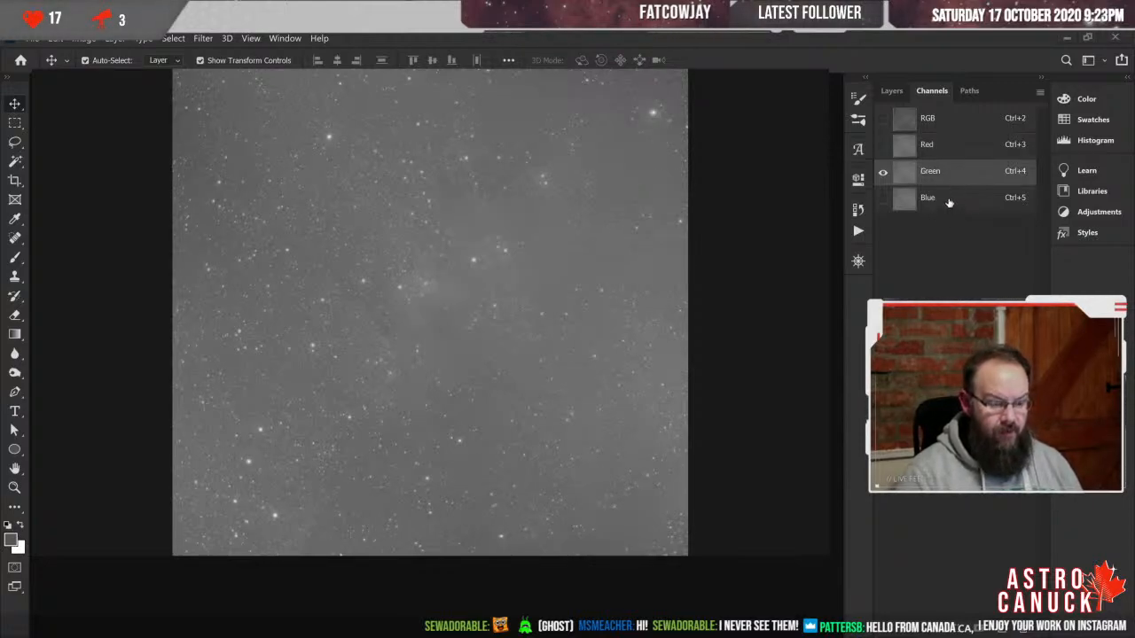
pyautogui.click(949, 200)
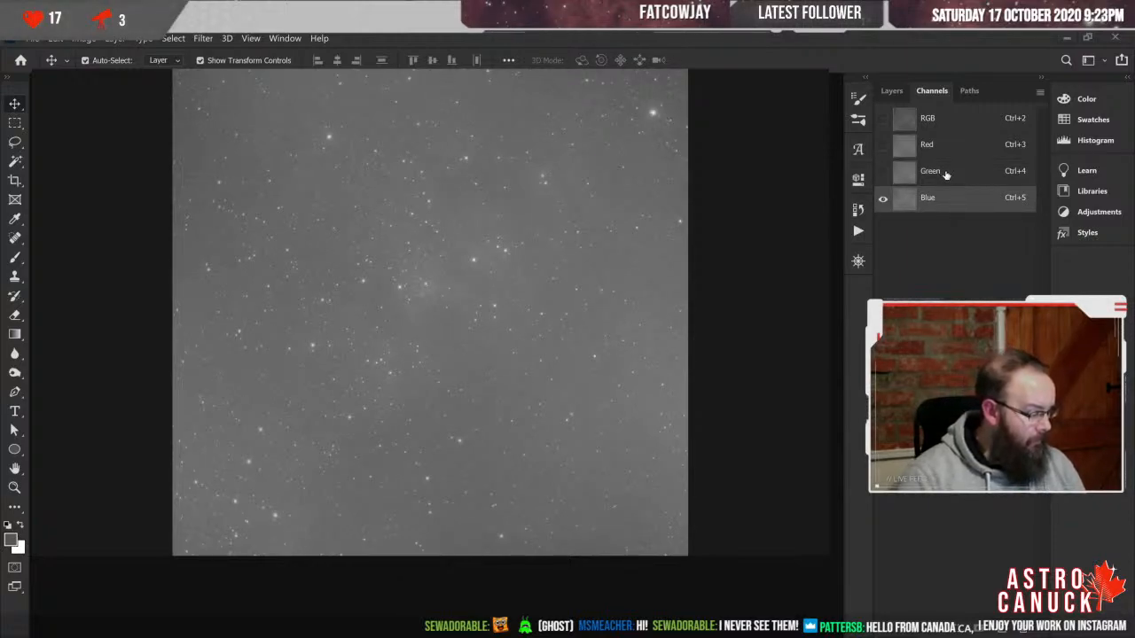
pyautogui.click(939, 174)
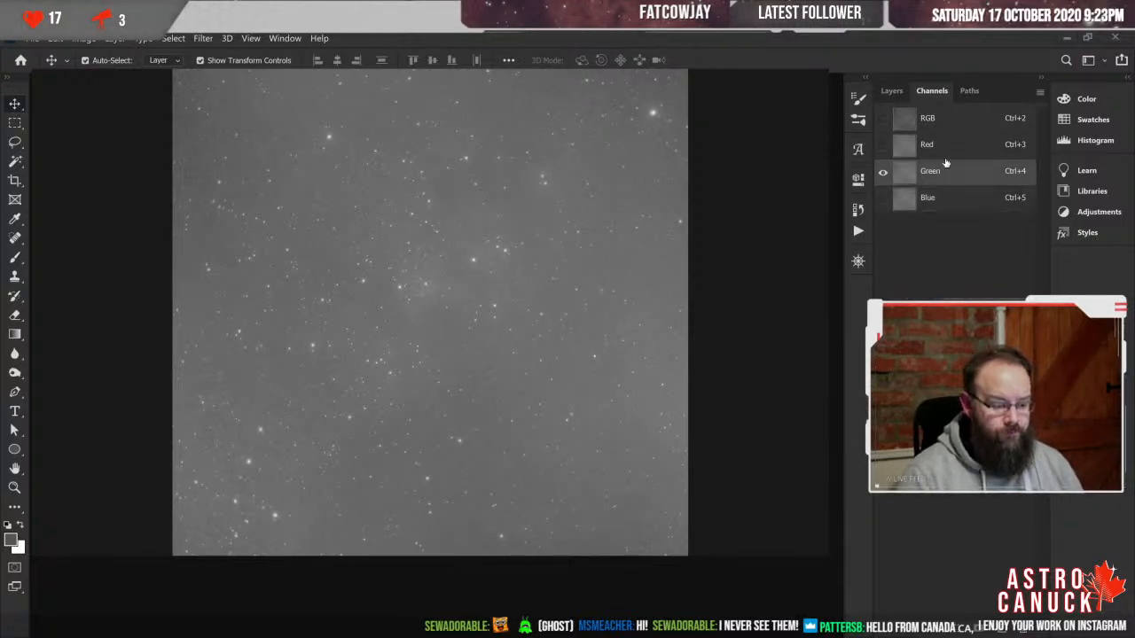
pyautogui.click(948, 199)
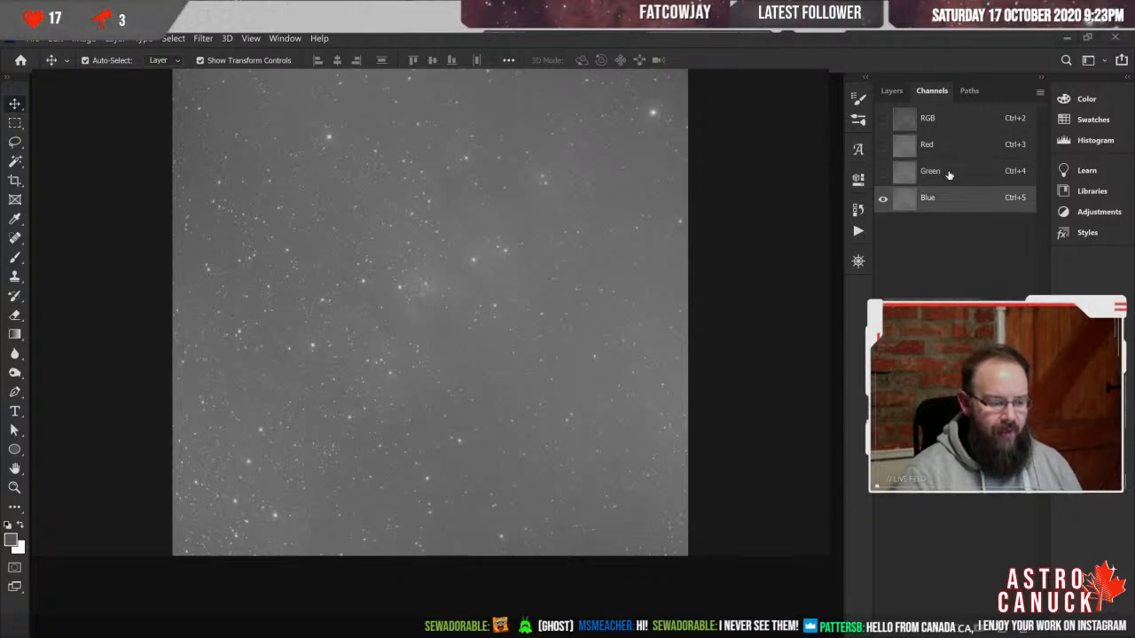
pyautogui.click(951, 175)
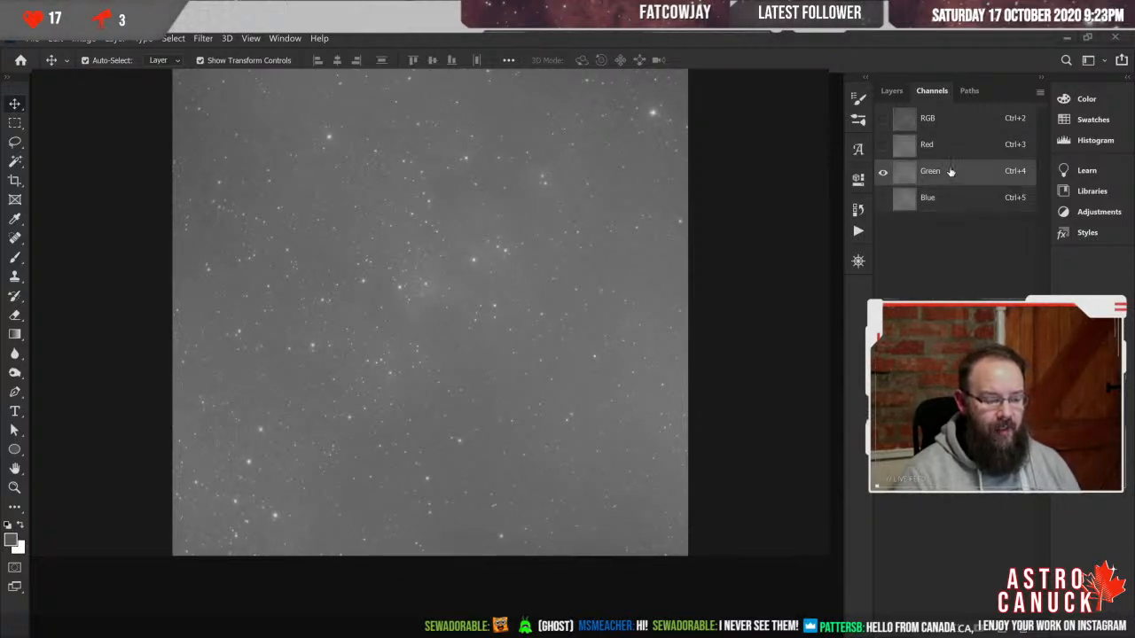
pyautogui.click(945, 143)
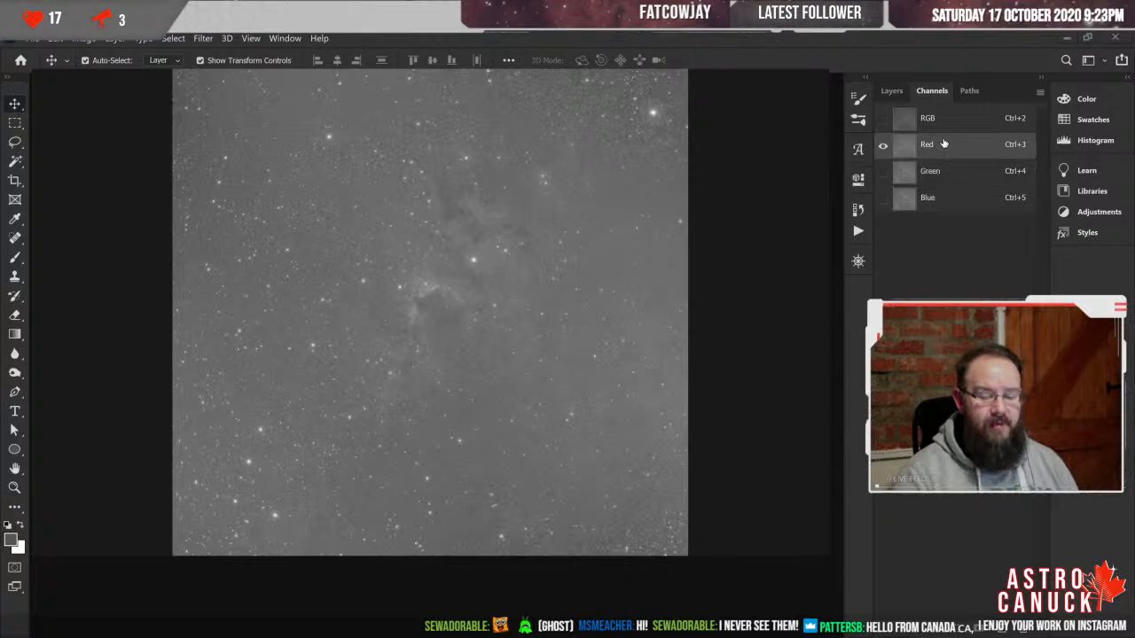
# - Restore the RGB composite and place the grayscale red-channel image as a new layer above the Vibrance adjustment
pyautogui.click(938, 119)
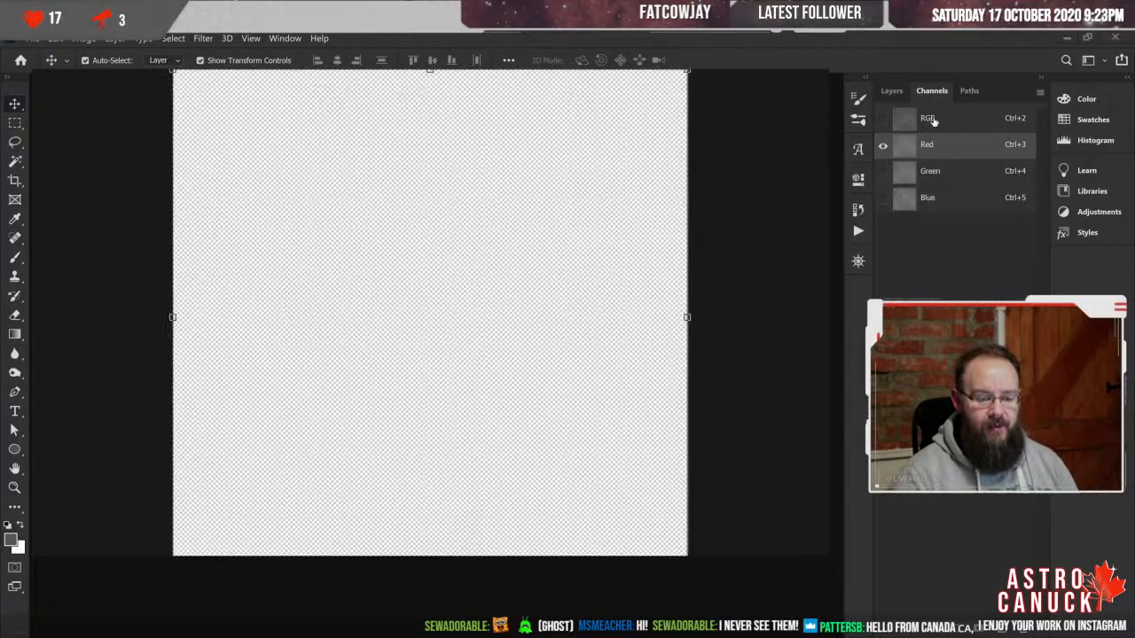
pyautogui.click(891, 92)
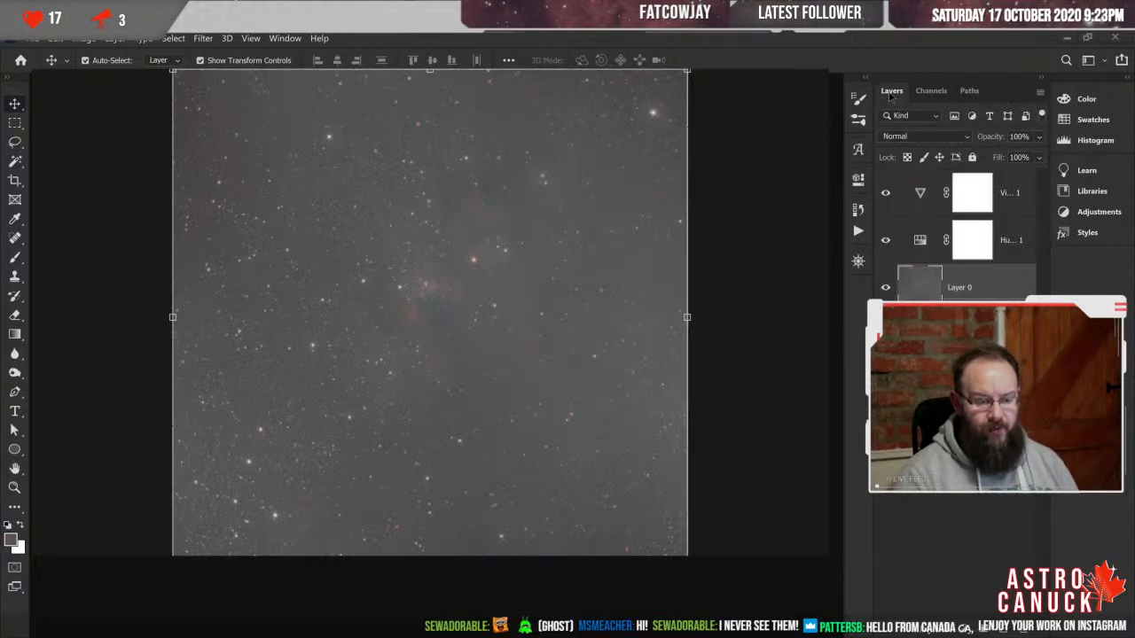
pyautogui.click(927, 191)
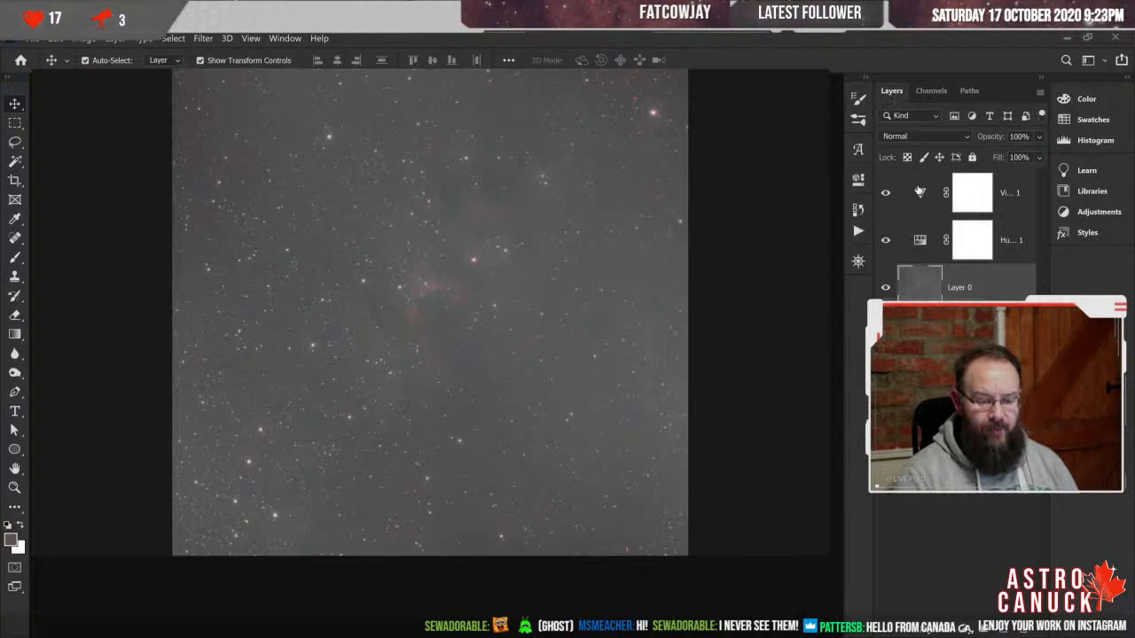
pyautogui.hotkey('ctrl', 'alt', 'shift', 'e')
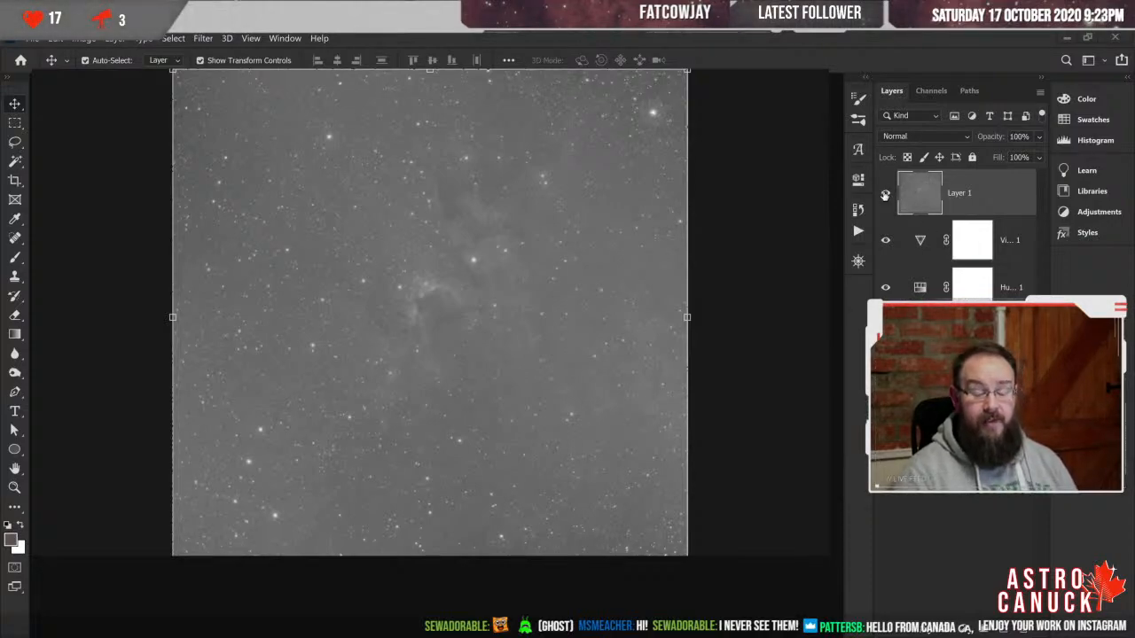
# - Compare the colour image with the grayscale red-channel layer by hiding and showing Layer 1
pyautogui.click(884, 195)
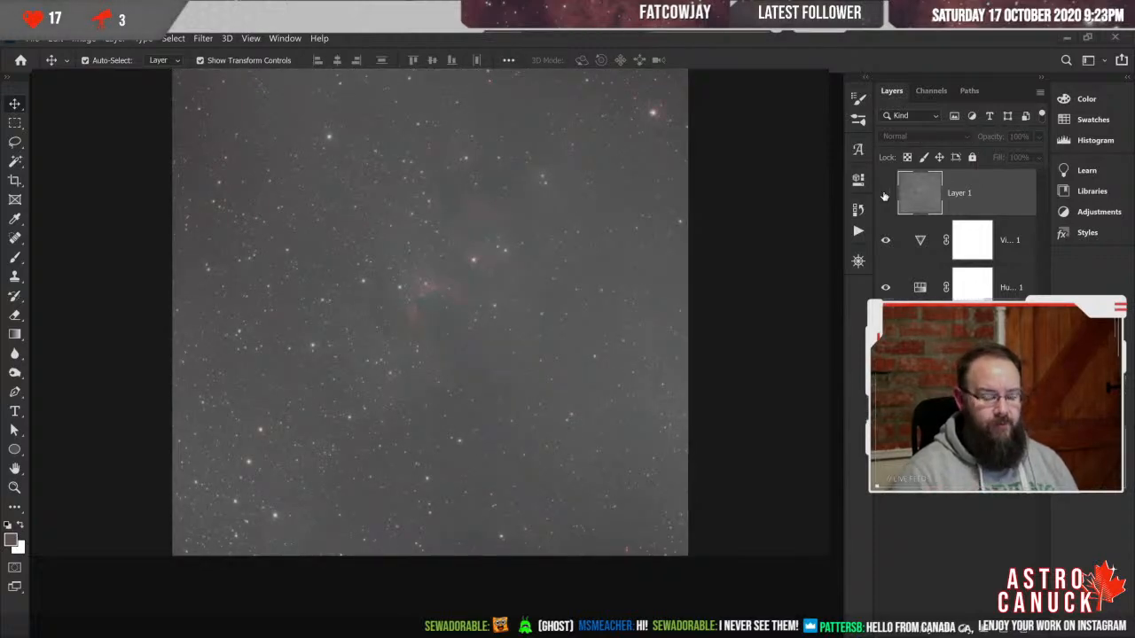
pyautogui.click(885, 194)
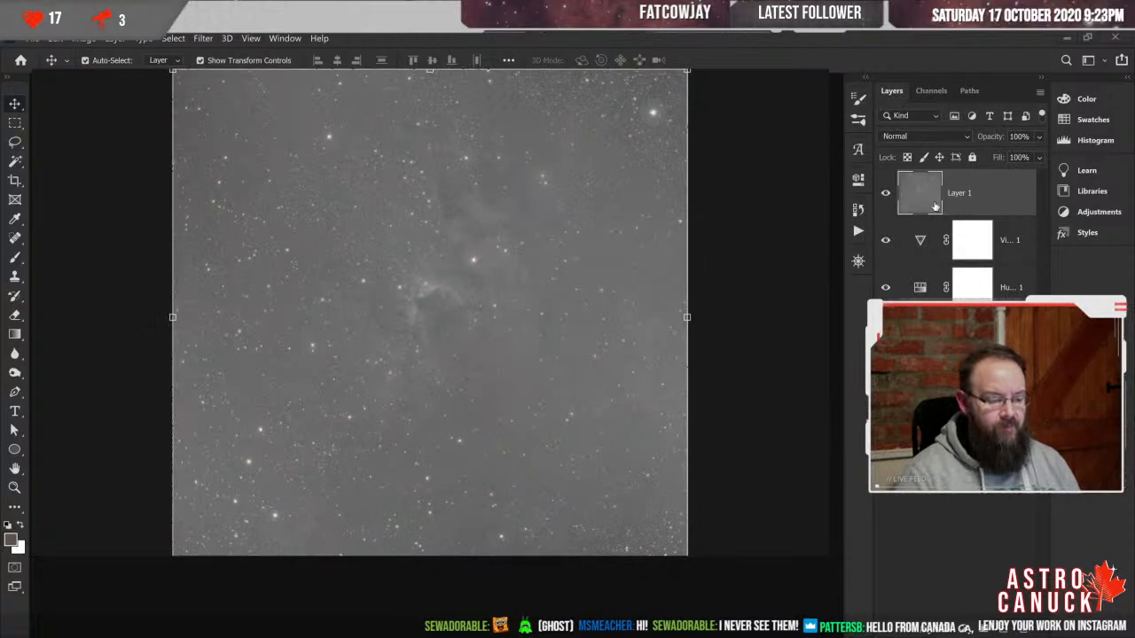
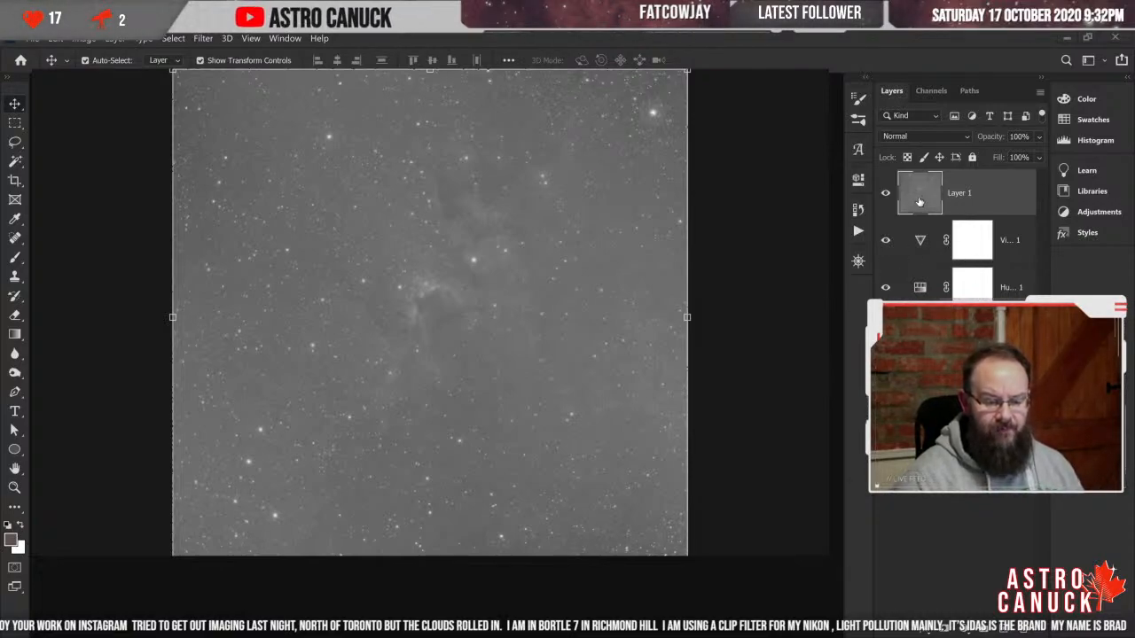
pyautogui.click(886, 194)
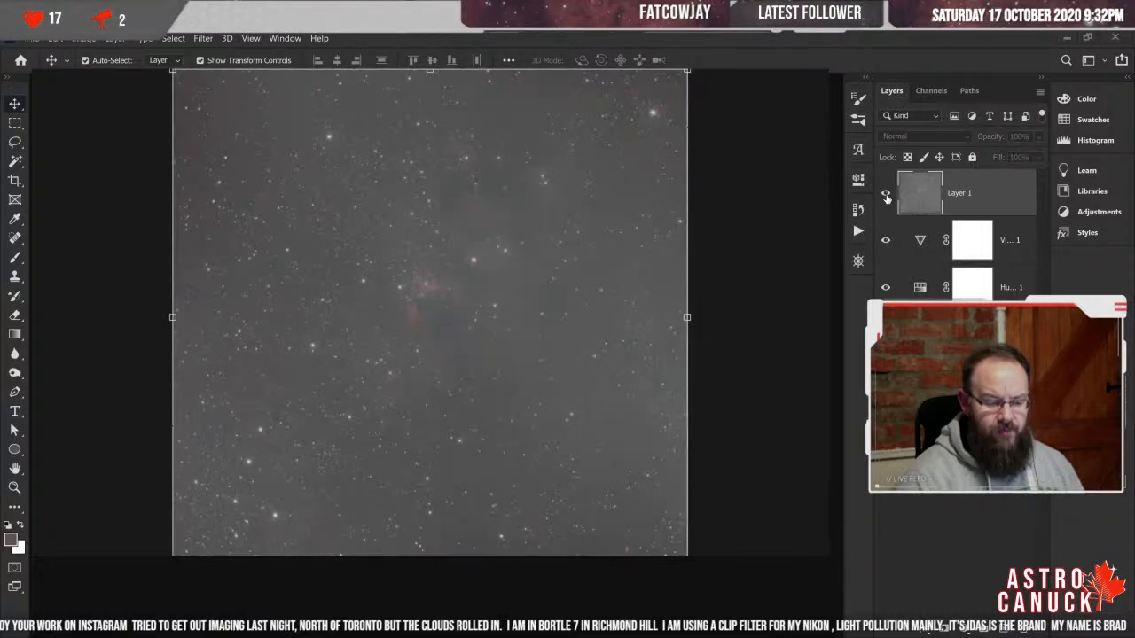
pyautogui.click(886, 194)
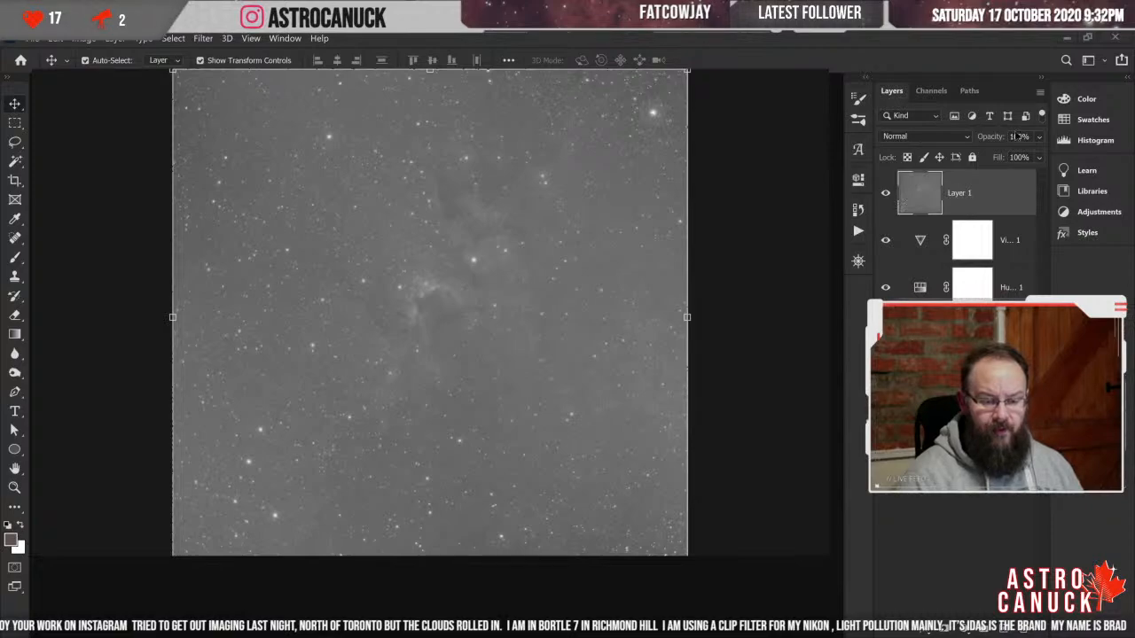
# - Set the blend mode of the grayscale Layer 1 to Luminosity
pyautogui.click(967, 137)
pyautogui.click(923, 435)
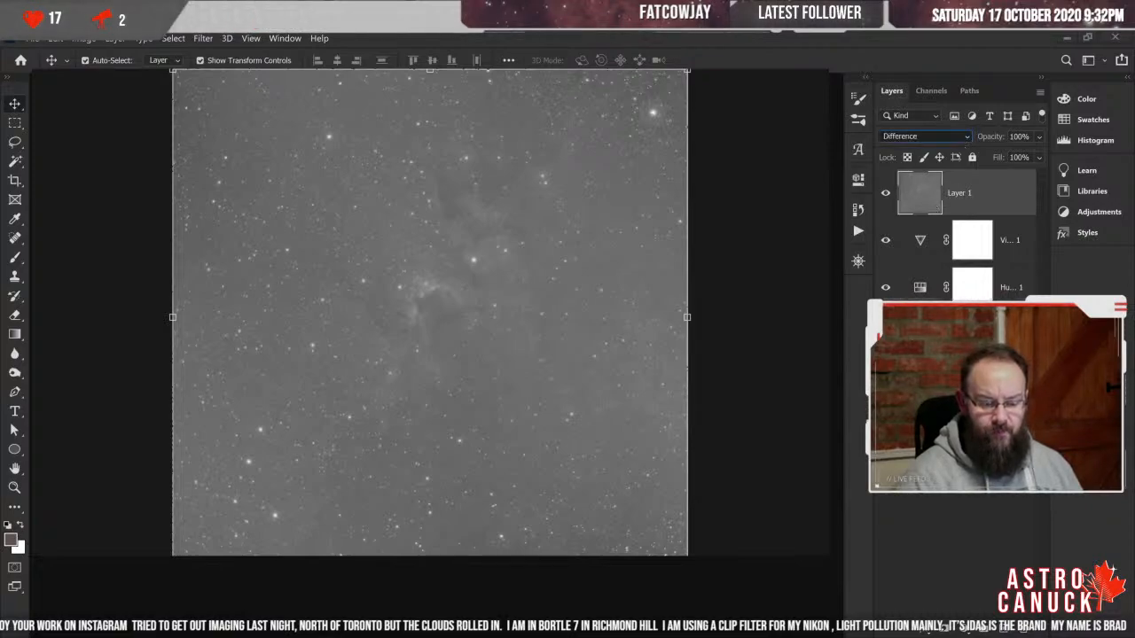
pyautogui.click(925, 136)
pyautogui.click(902, 499)
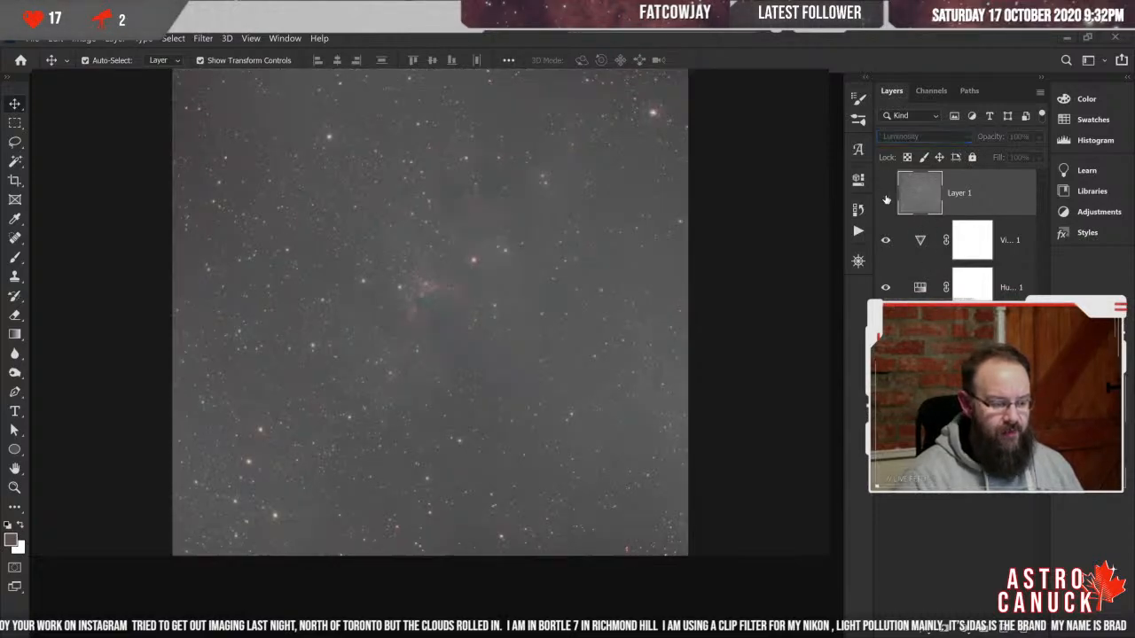
# - Examine the Luminosity layer's effect on the nebula by toggling its visibility, including a close-up view
pyautogui.click(885, 194)
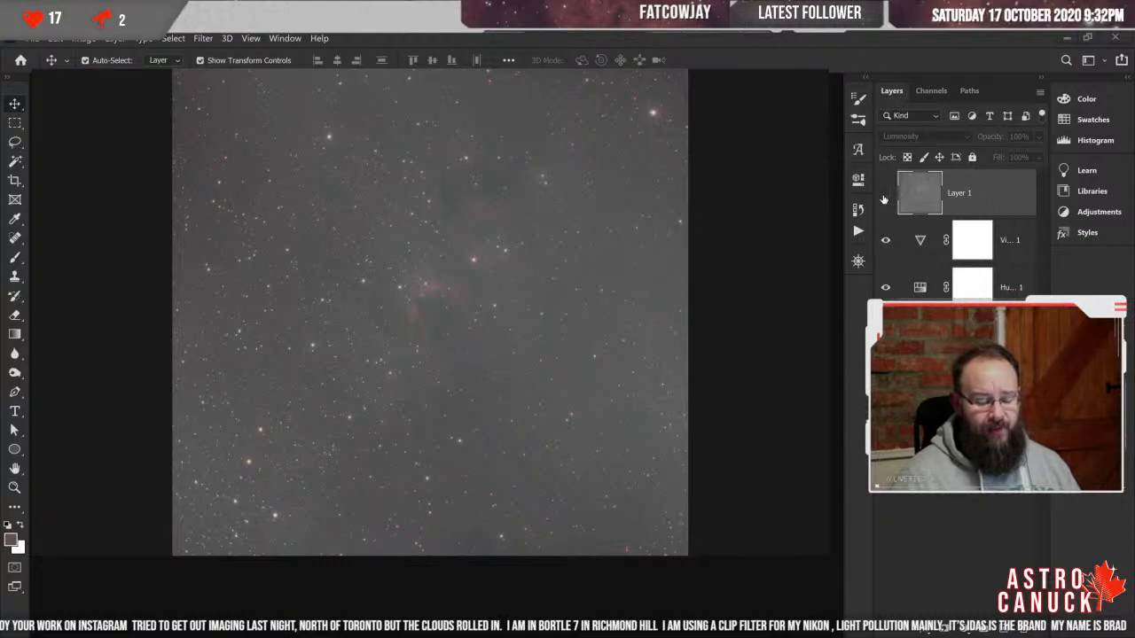
pyautogui.click(884, 197)
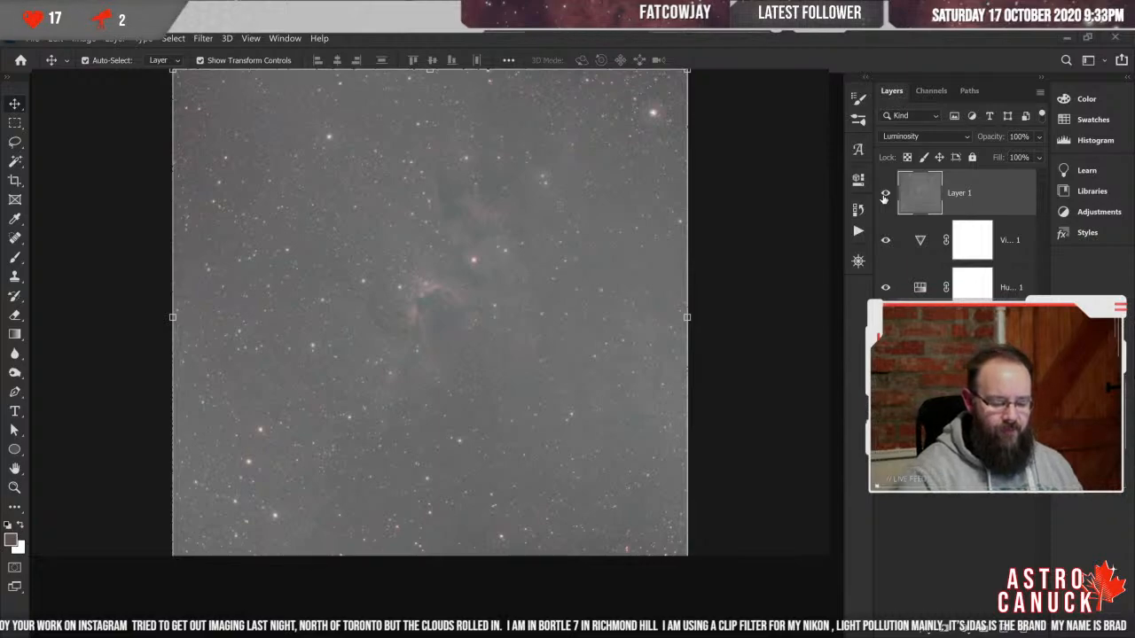
pyautogui.hotkey('ctrl', '+')
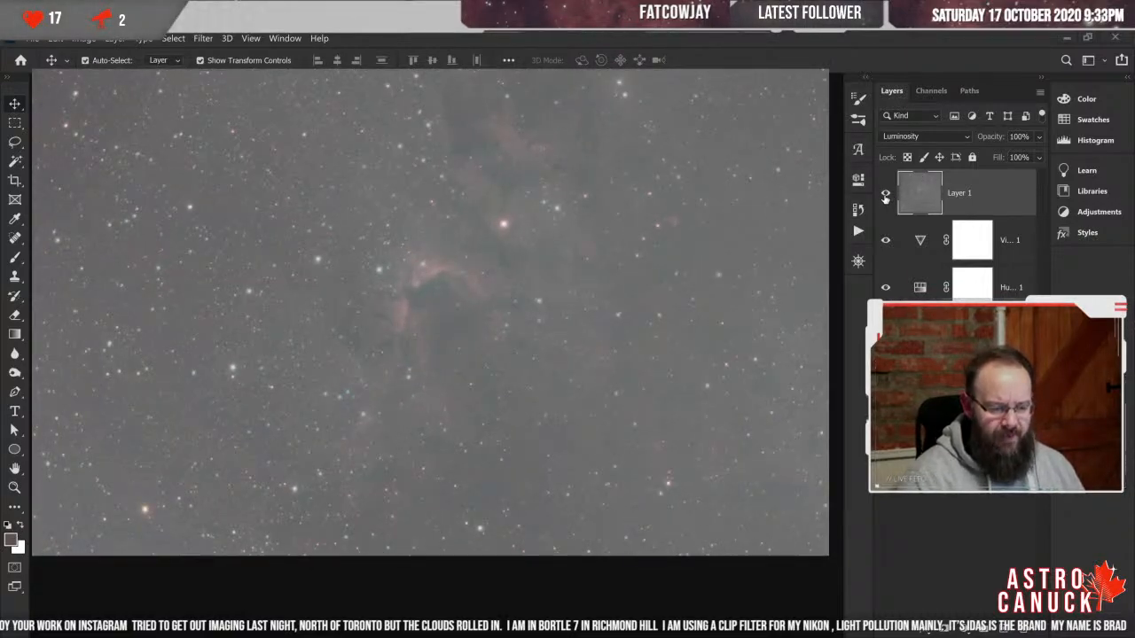
pyautogui.click(886, 195)
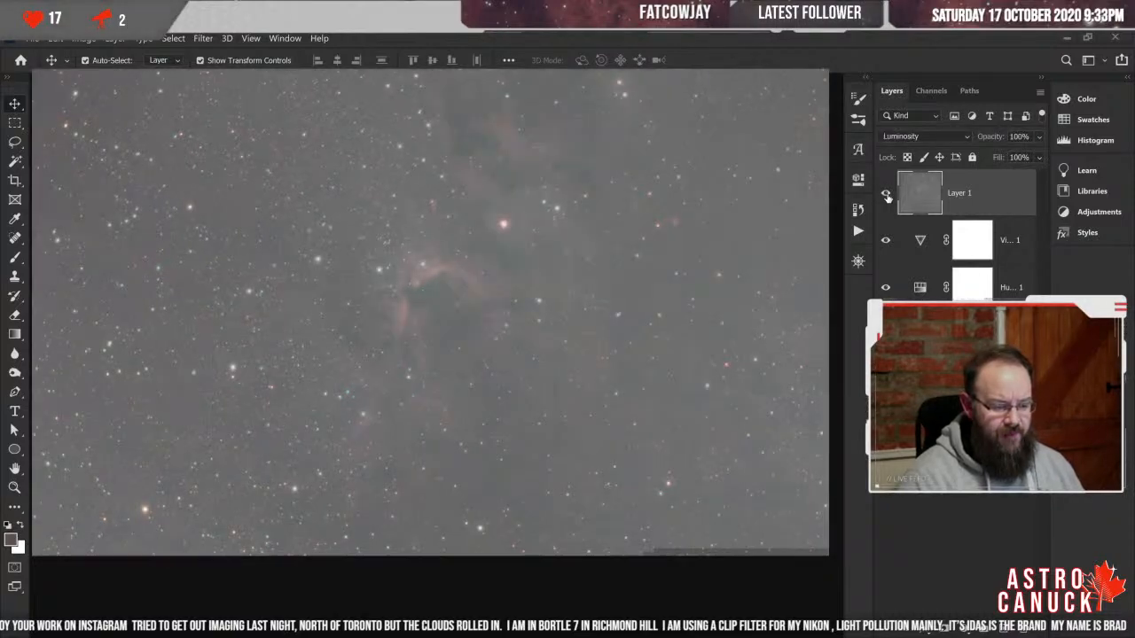
# - Move the Vibrance and Hue/Saturation adjustment layers above the grayscale Layer 1, keeping Vibrance on top
pyautogui.click(886, 195)
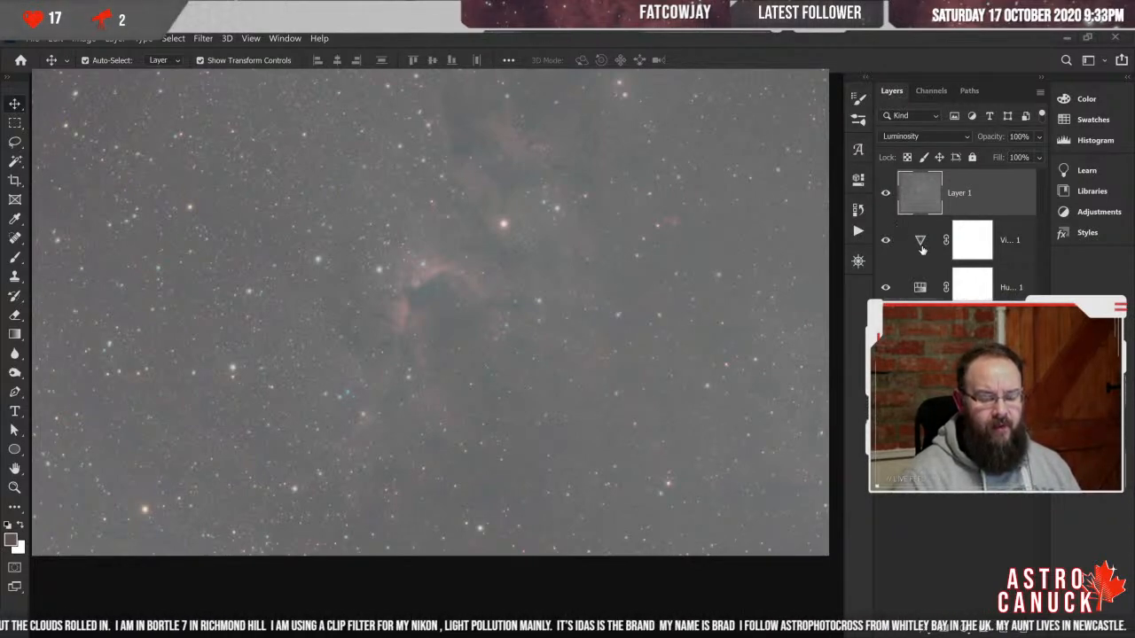
pyautogui.moveTo(928, 171); pyautogui.dragTo(929, 175)
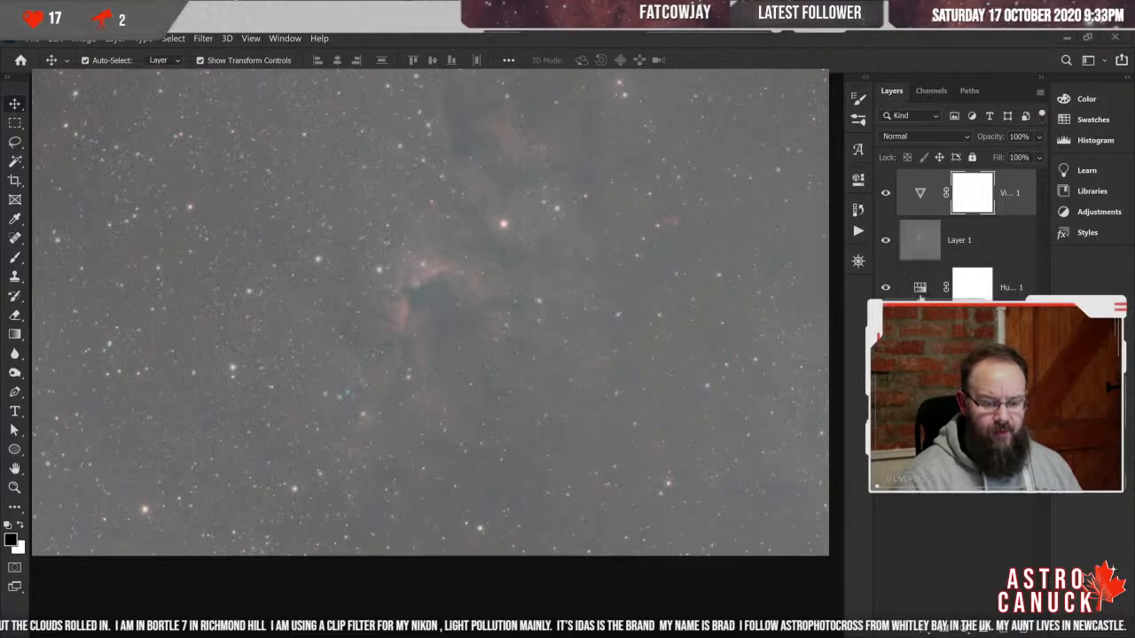
pyautogui.moveTo(919, 299); pyautogui.dragTo(918, 235)
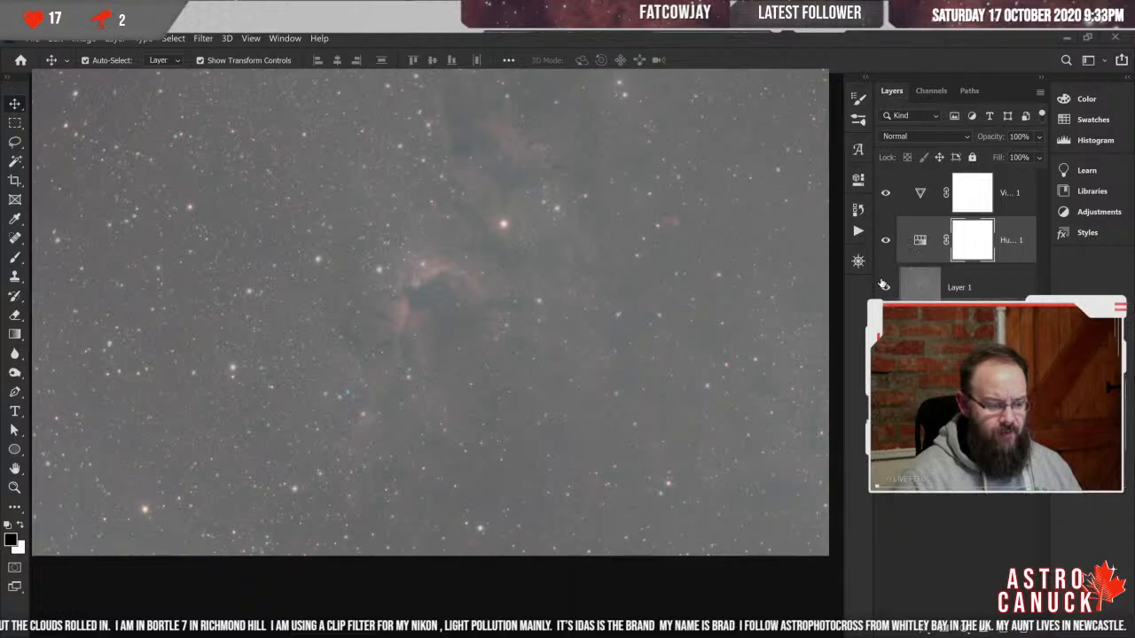
# - Compare the nebula with and without the Vibrance and Hue/Saturation adjustments by hiding and showing both layers
pyautogui.click(885, 240)
pyautogui.click(886, 193)
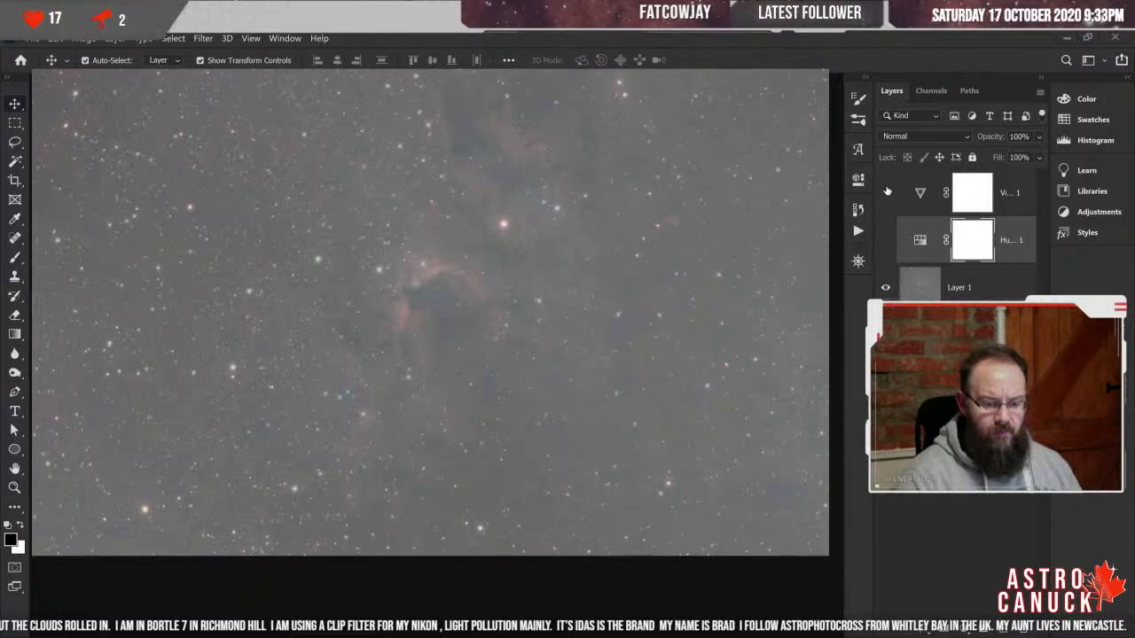
pyautogui.click(886, 192)
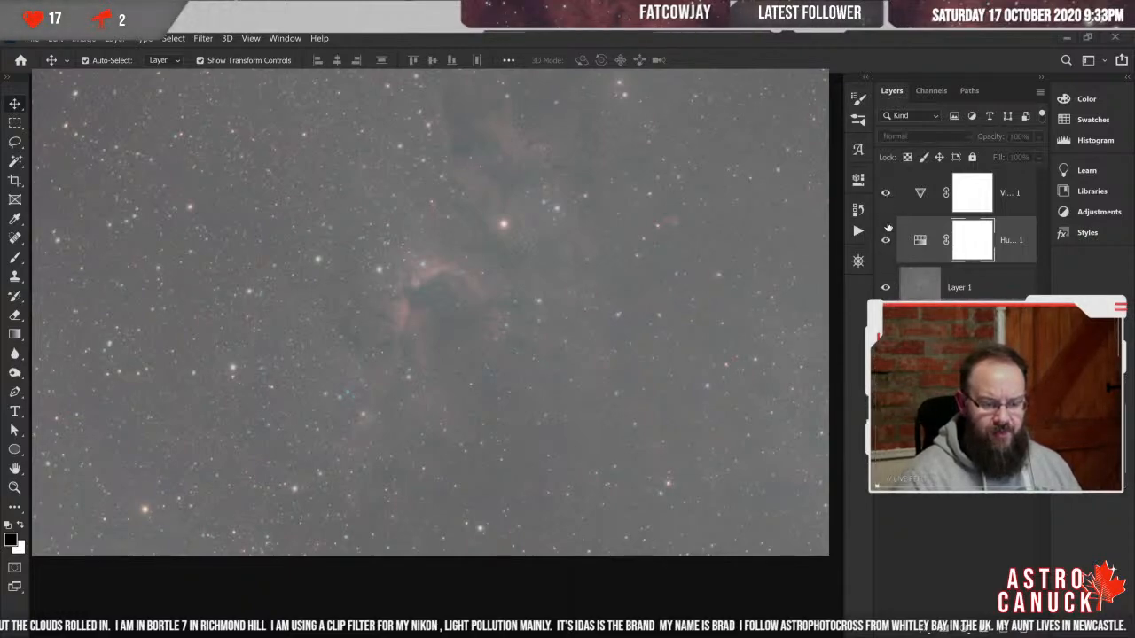
pyautogui.click(886, 239)
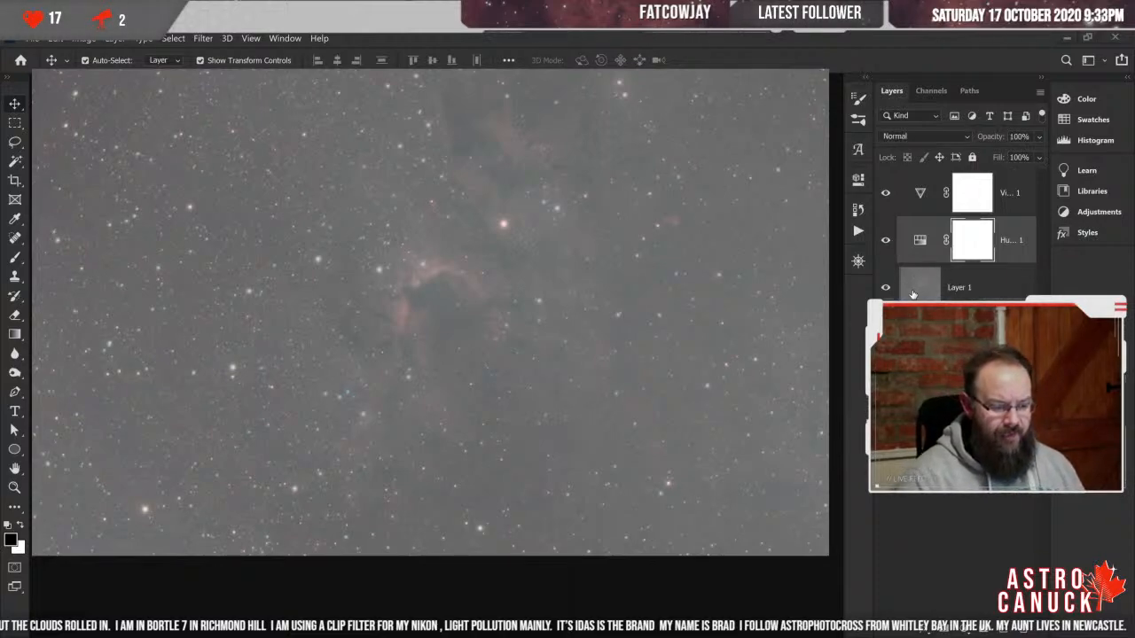
pyautogui.press('ctrl')
pyautogui.hotkey('ctrl', '+')
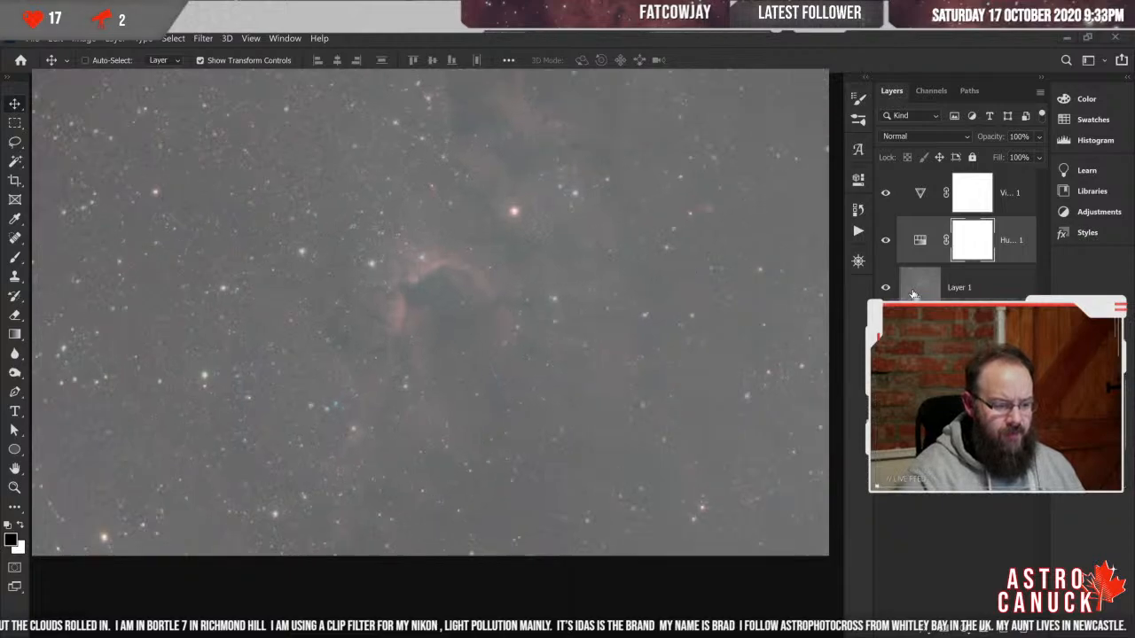
# - Move Layer 1 to the top of the layer stack, above the Vibrance and Hue/Saturation adjustment layers
pyautogui.hotkey('ctrl', '-')
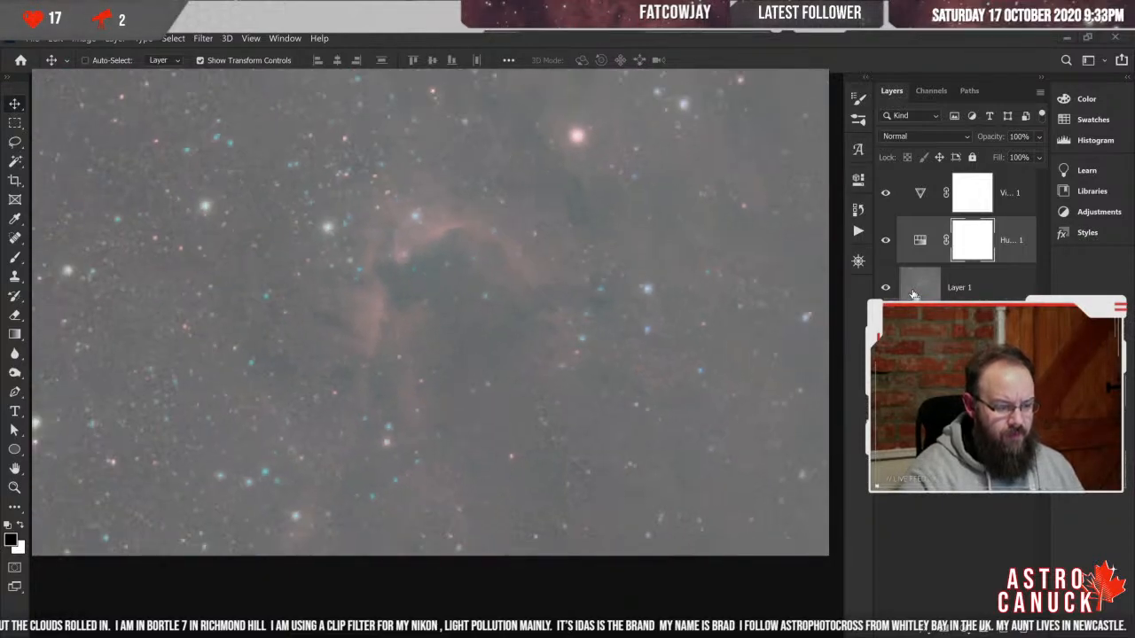
pyautogui.hotkey('ctrl', '-')
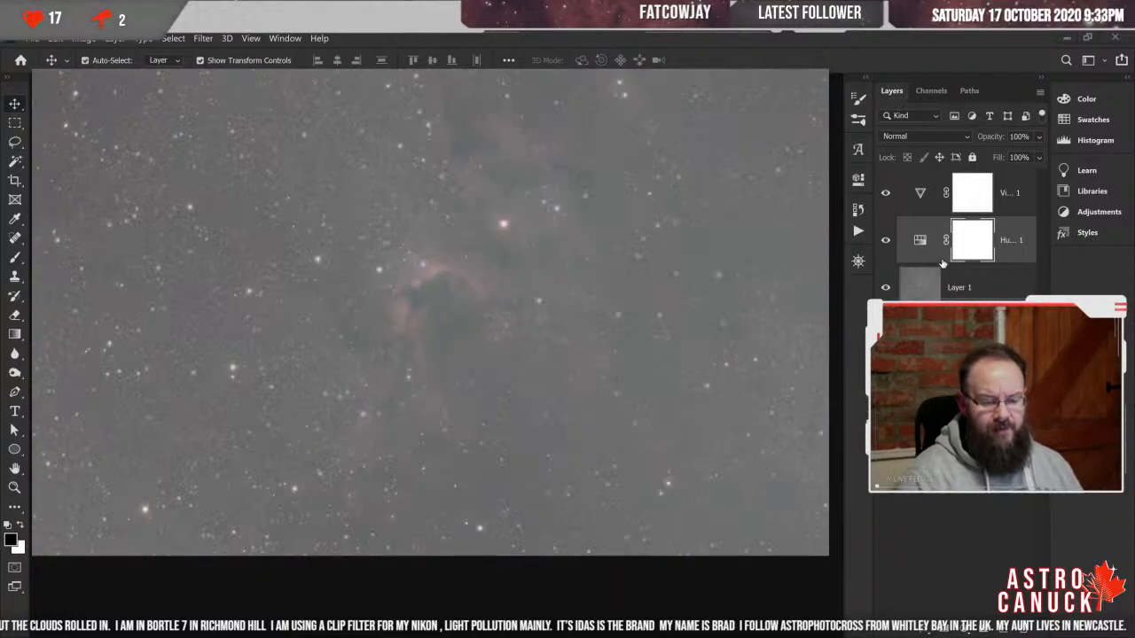
pyautogui.moveTo(913, 294); pyautogui.dragTo(914, 173)
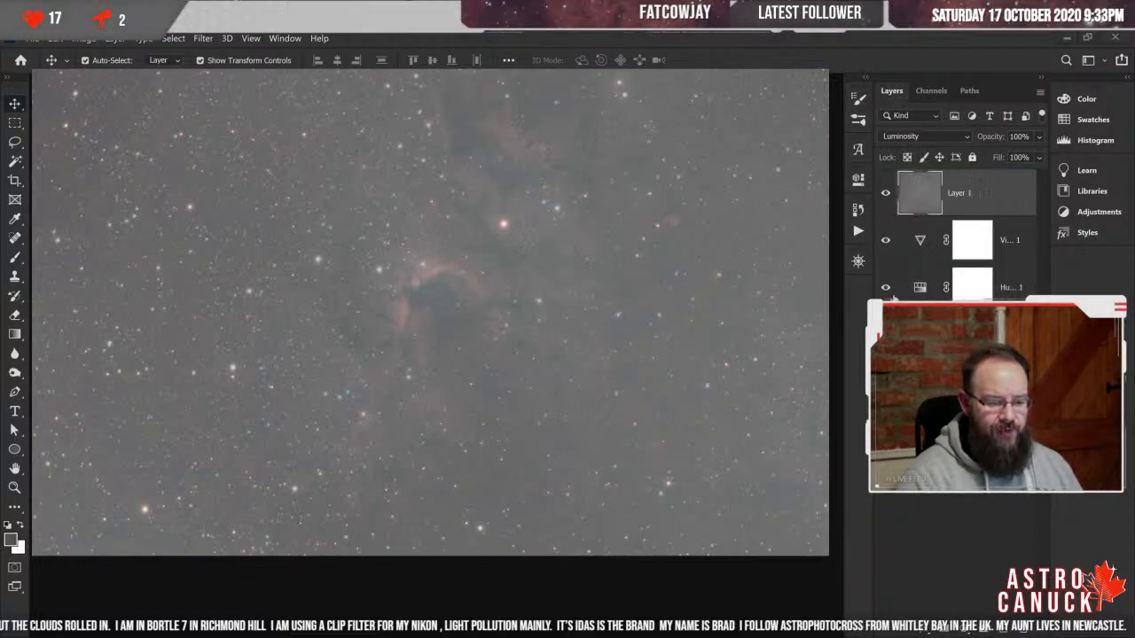
# - Try the Soft Light, Hard Light and Linear Light blend modes on Layer 1
pyautogui.click(962, 137)
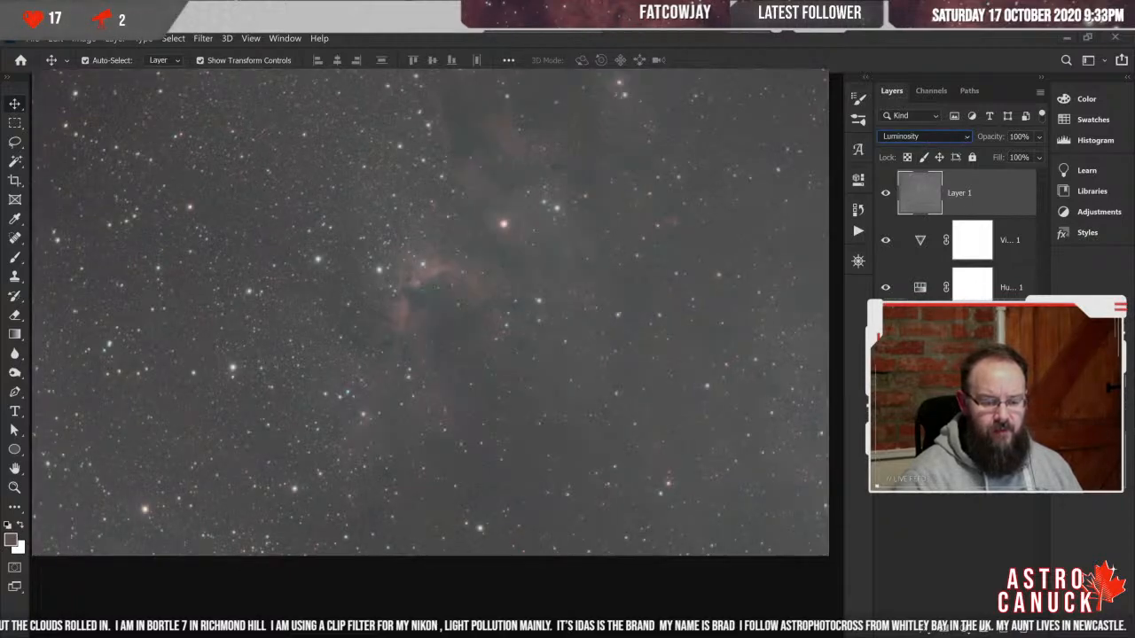
pyautogui.click(903, 330)
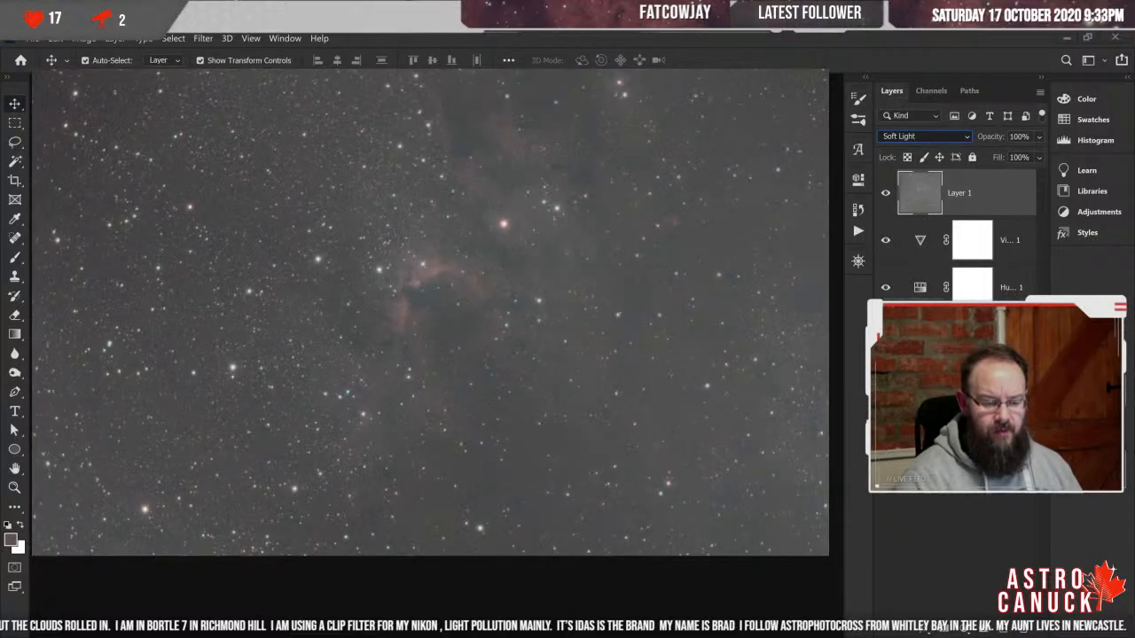
pyautogui.press('Down')
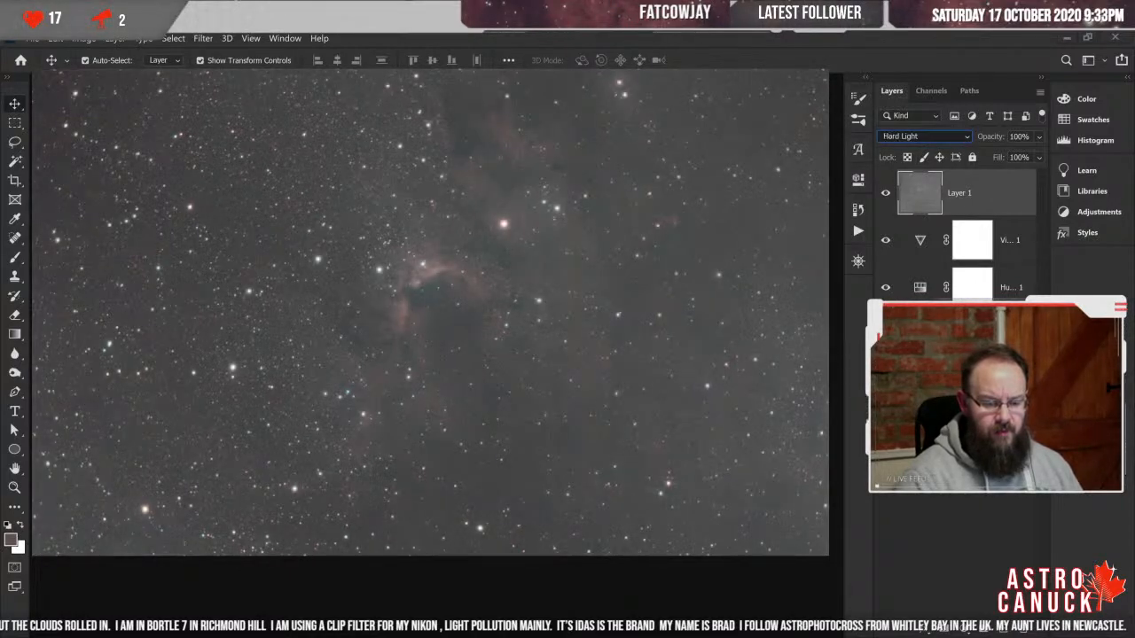
pyautogui.press('Down')
pyautogui.press('Down')
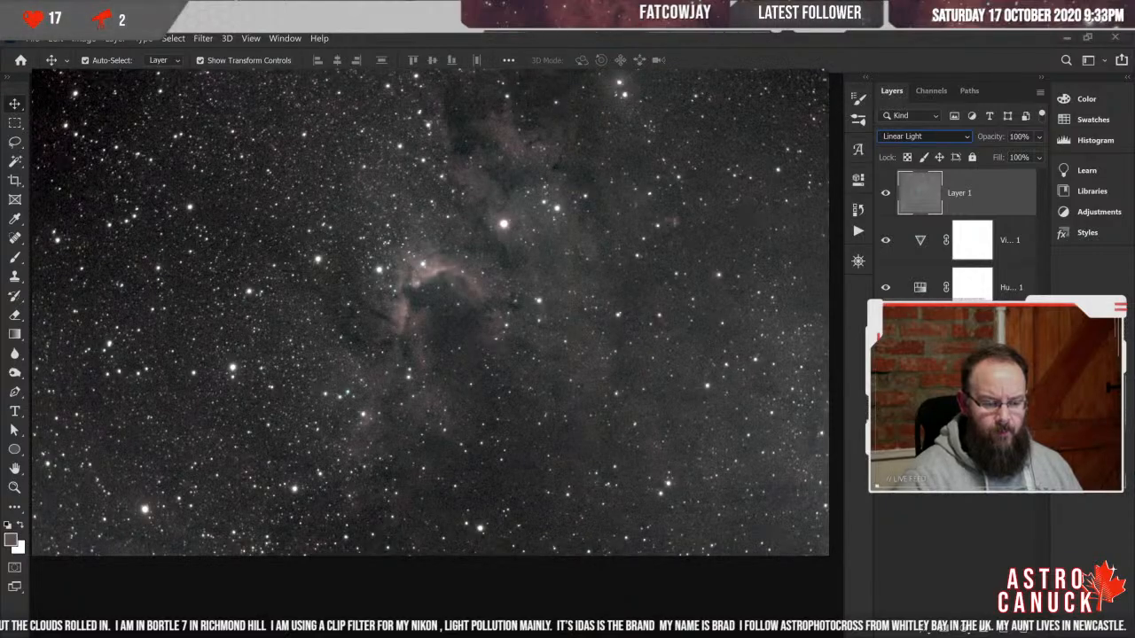
pyautogui.press('Down')
pyautogui.press('Up')
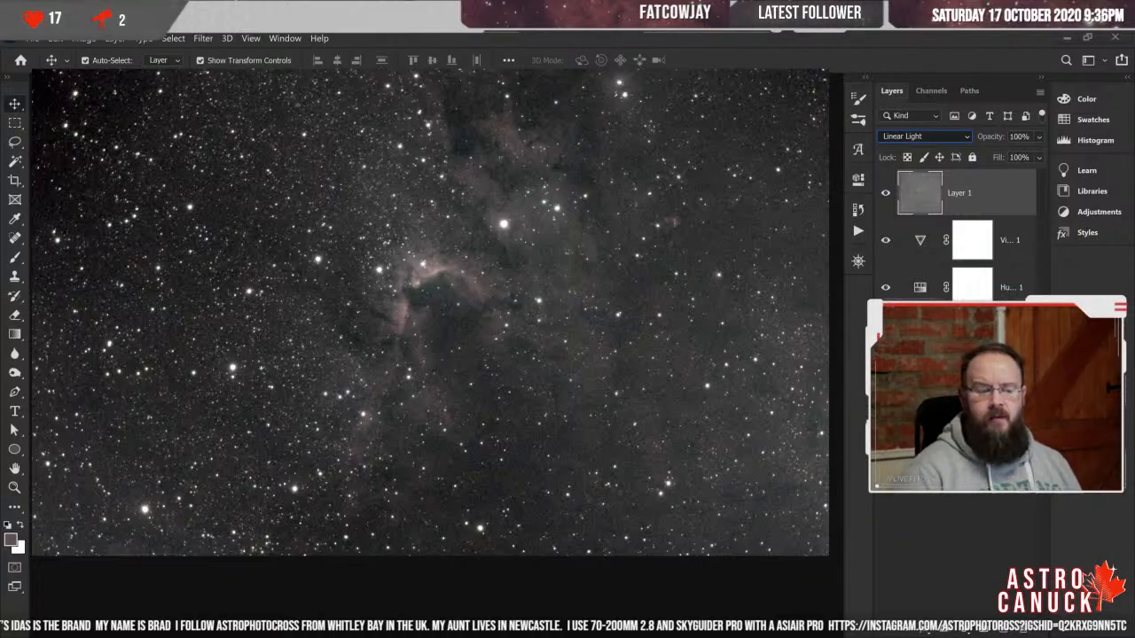
# - Preview Layer 1 in the blend modes from Linear Light back through Soft Light and Overlay to Lighter Color
pyautogui.press('Up')
pyautogui.press('Up')
pyautogui.press('Up')
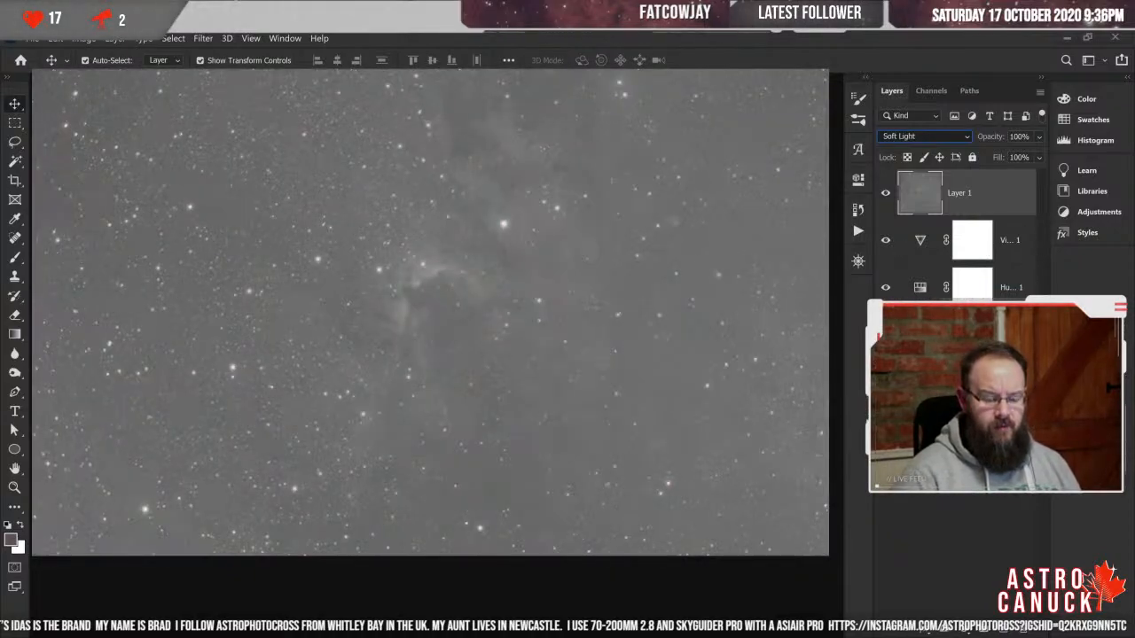
pyautogui.press('Up')
pyautogui.press('Down')
pyautogui.press('Up')
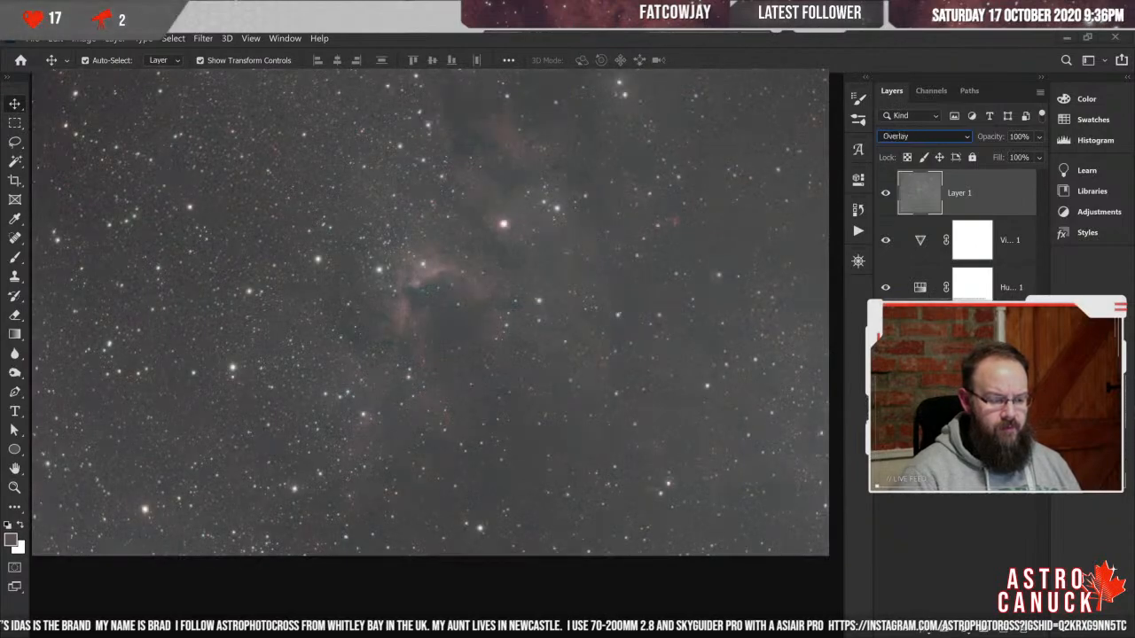
pyautogui.press('Up')
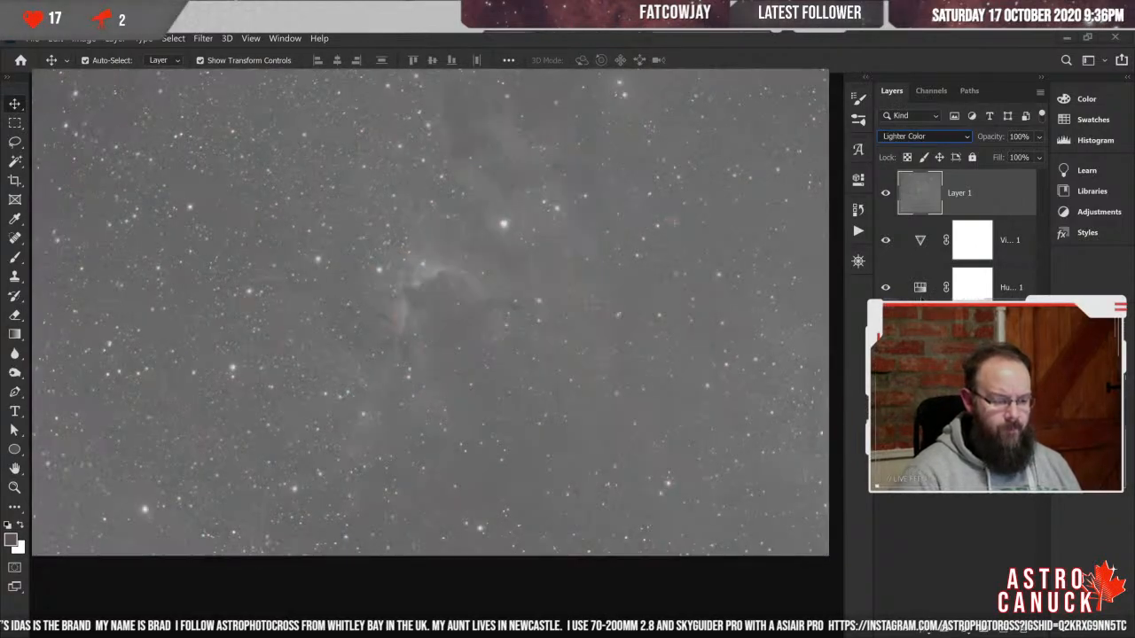
# - Cycle Layer 1 forward through the remaining blend modes, including Exclusion and Color, up to Luminosity
pyautogui.press('Down')
pyautogui.press('Down')
pyautogui.press('Down')
pyautogui.press('Down')
pyautogui.press('Down')
pyautogui.press('Down')
pyautogui.press('Down')
pyautogui.press('Down')
pyautogui.press('Down')
pyautogui.press('Down')
pyautogui.press('Down')
pyautogui.press('Down')
pyautogui.press('Down')
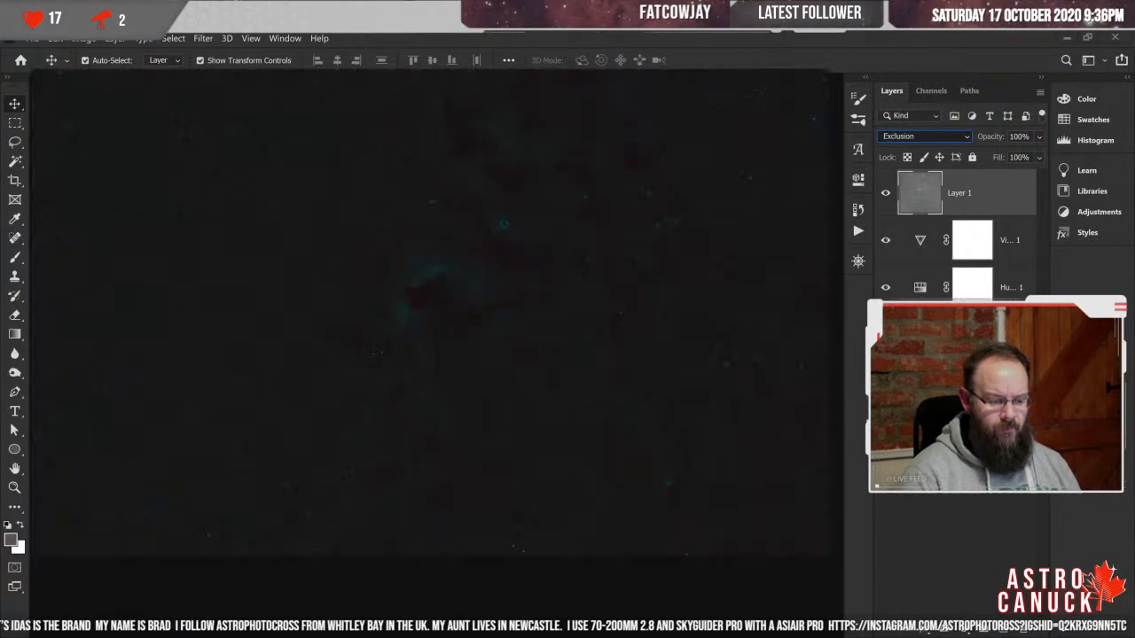
pyautogui.press('Down')
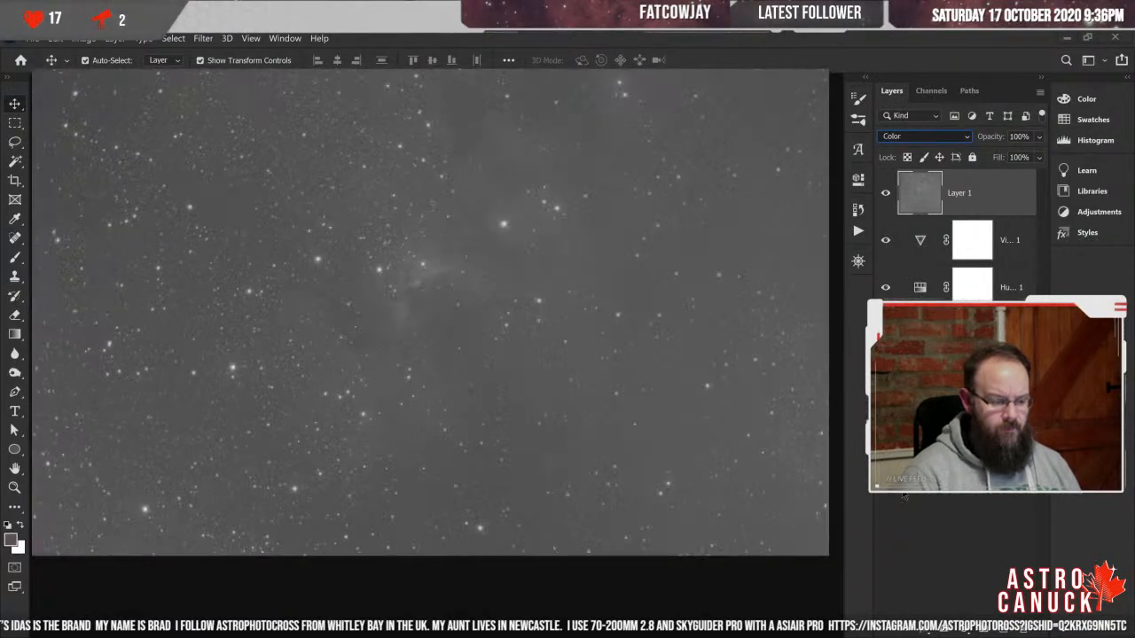
pyautogui.press('Down')
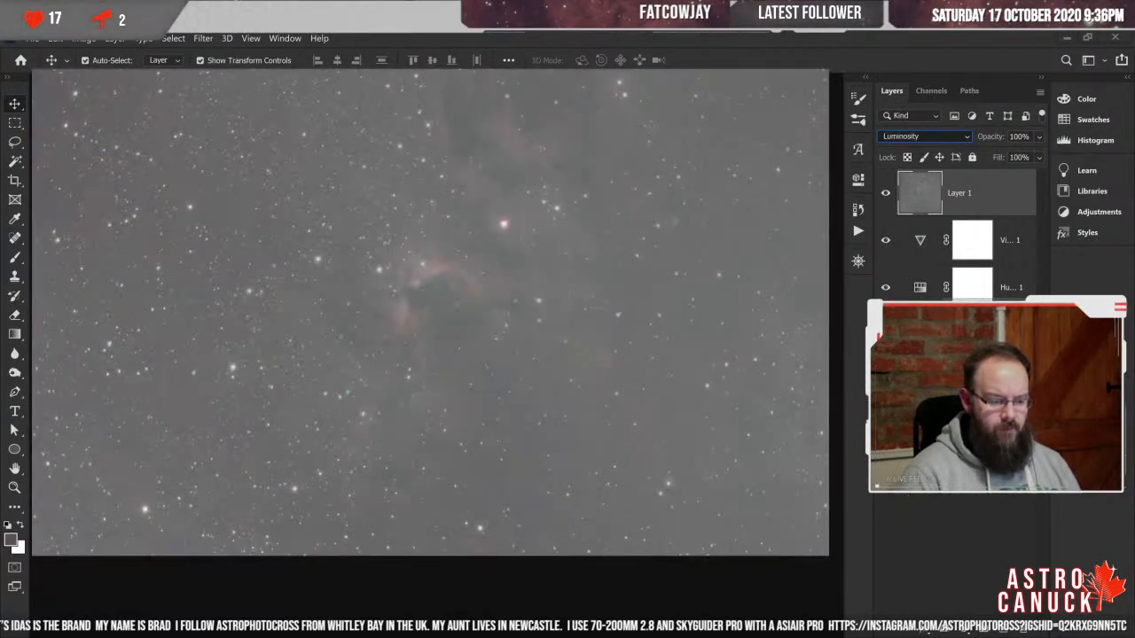
# - Cycle Layer 1 back from Luminosity through Hue, Exclusion, Hard Mix and Hard Light to Soft Light
pyautogui.press('Up')
pyautogui.press('Up')
pyautogui.press('Up')
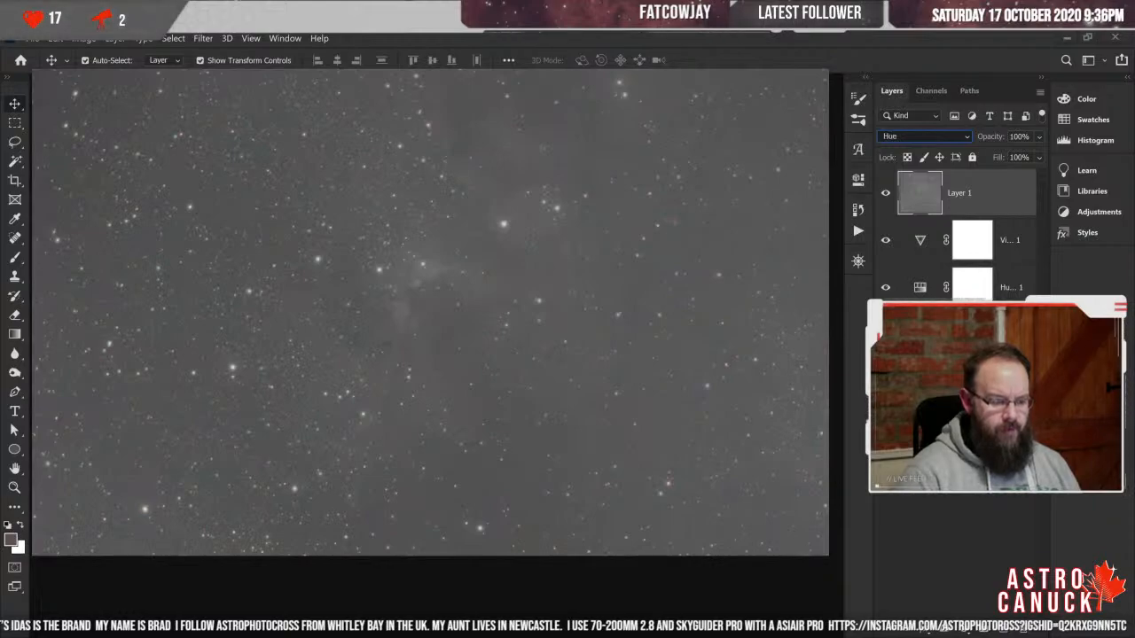
pyautogui.press('Up')
pyautogui.press('Up')
pyautogui.press('Up')
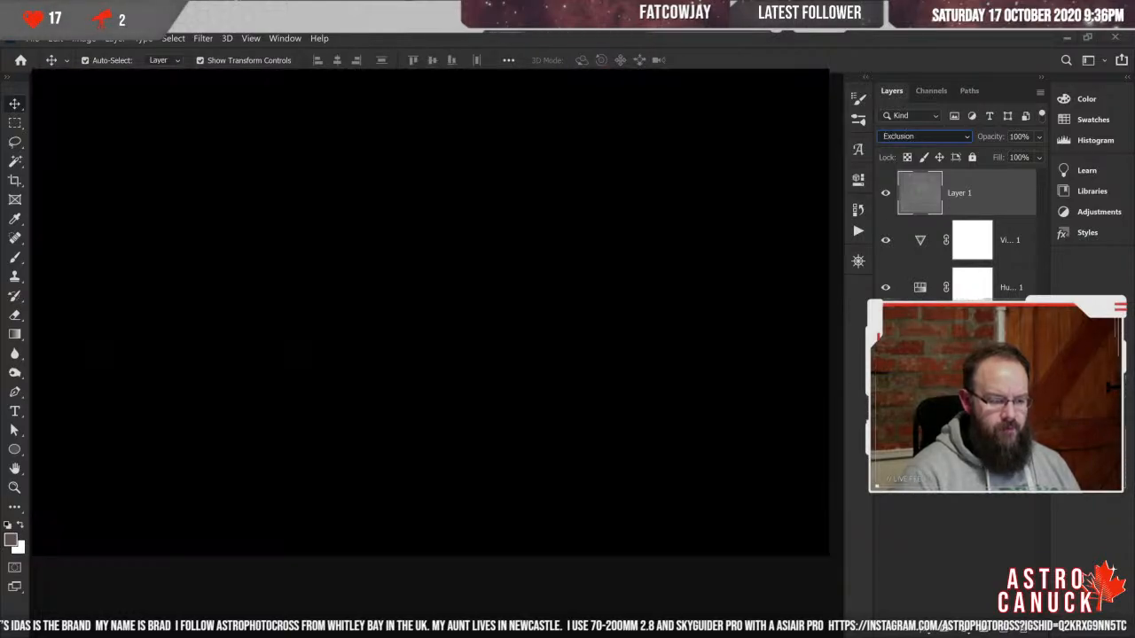
pyautogui.press('Up')
pyautogui.press('Up')
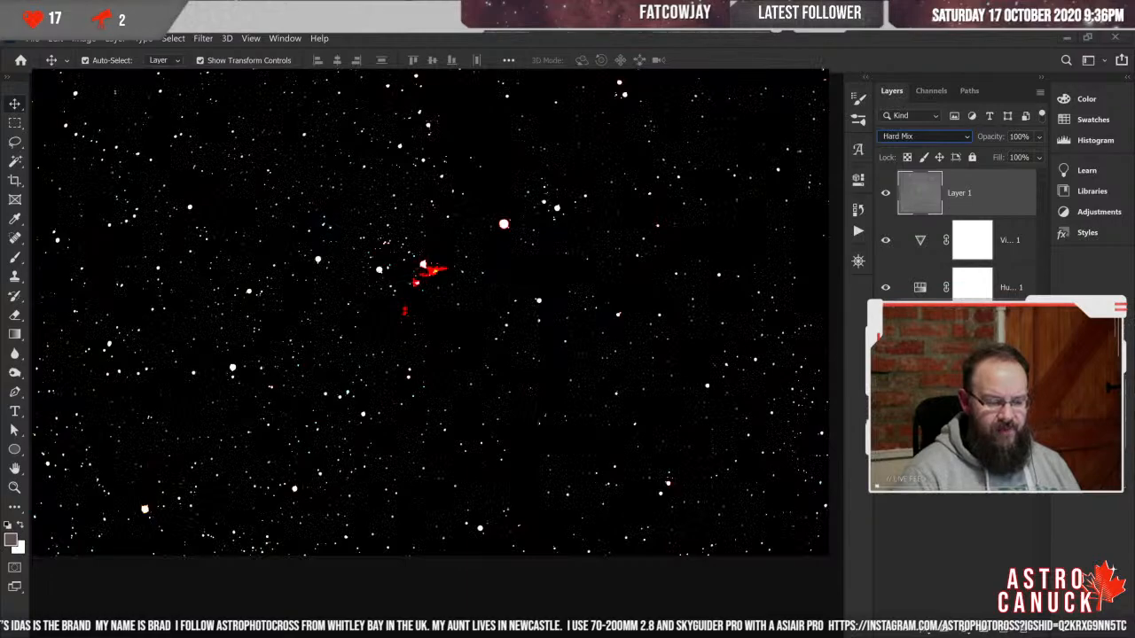
pyautogui.press('Up')
pyautogui.press('Up')
pyautogui.press('Up')
pyautogui.press('Up')
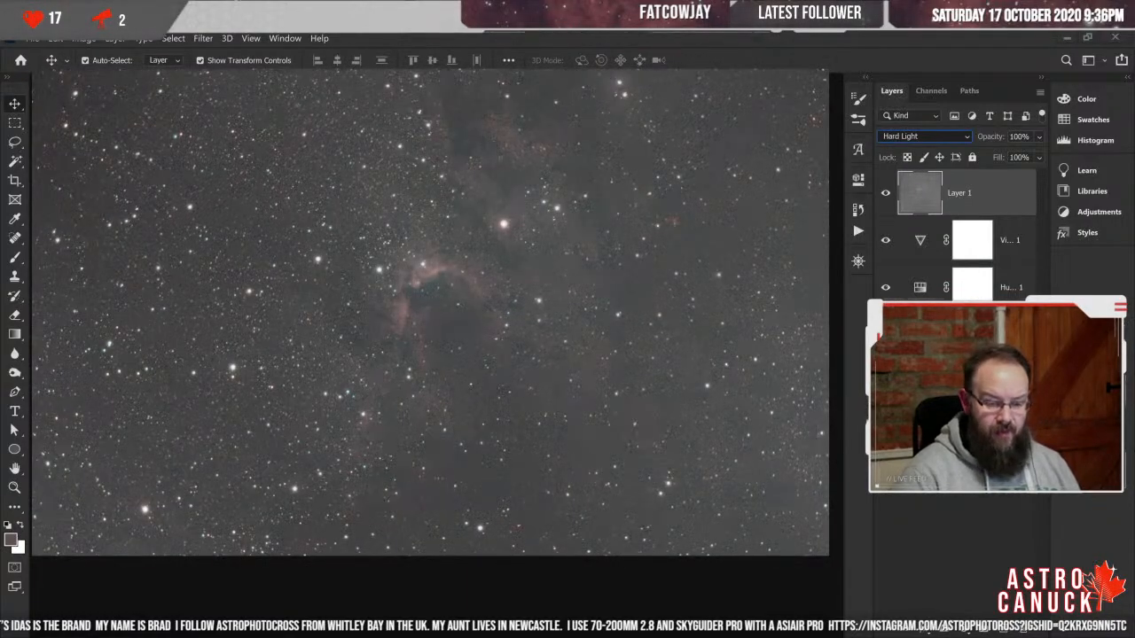
pyautogui.press('Up')
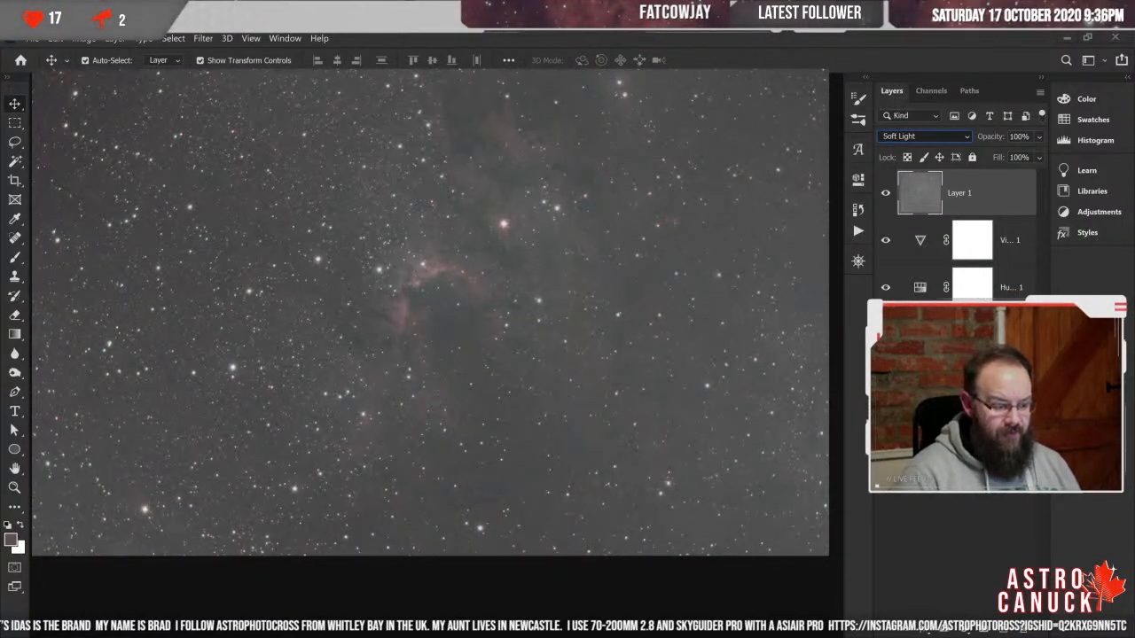
# - Compare the Hard Light, Soft Light, Overlay and Linear Dodge (Add) blend modes on Layer 1
pyautogui.press('Down')
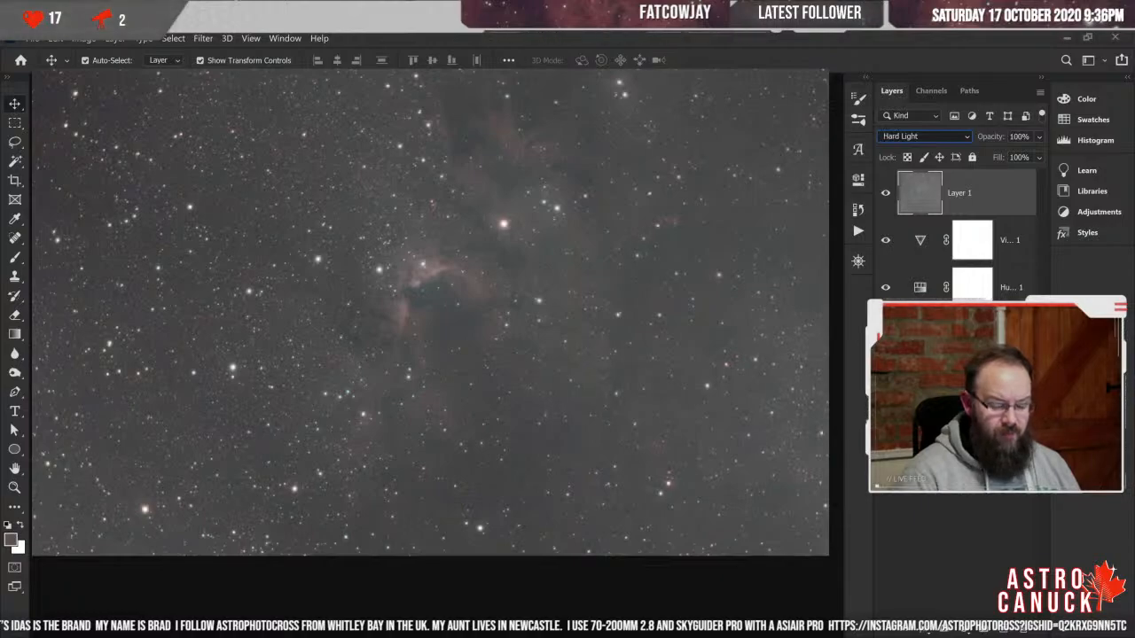
pyautogui.press('Up')
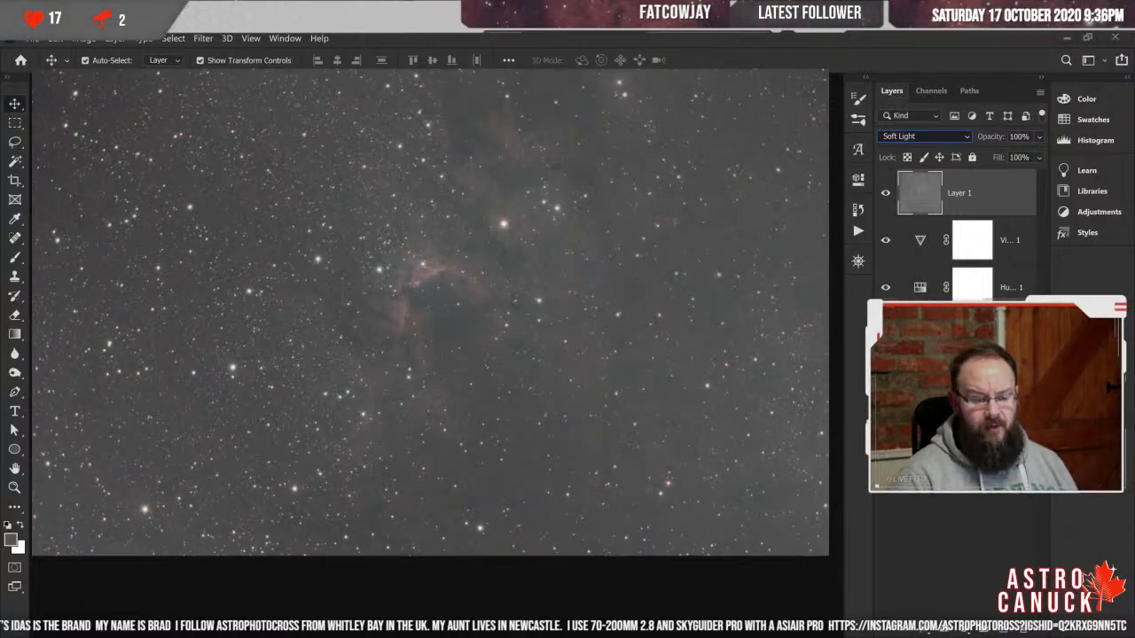
pyautogui.press('Up')
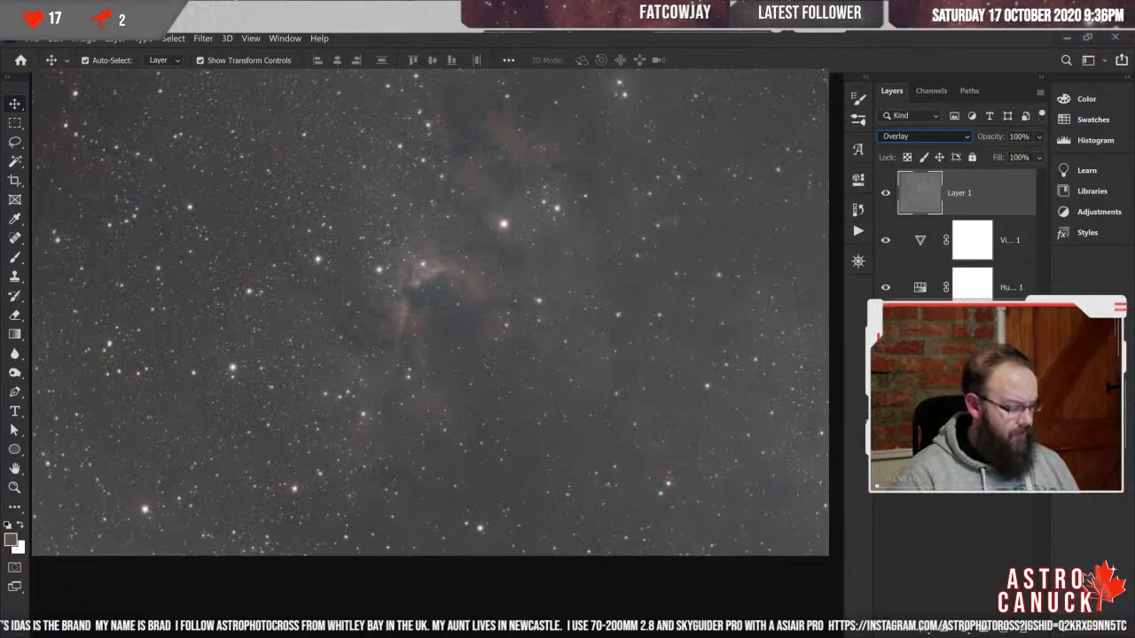
pyautogui.press('Up')
pyautogui.press('Up')
pyautogui.press('Down')
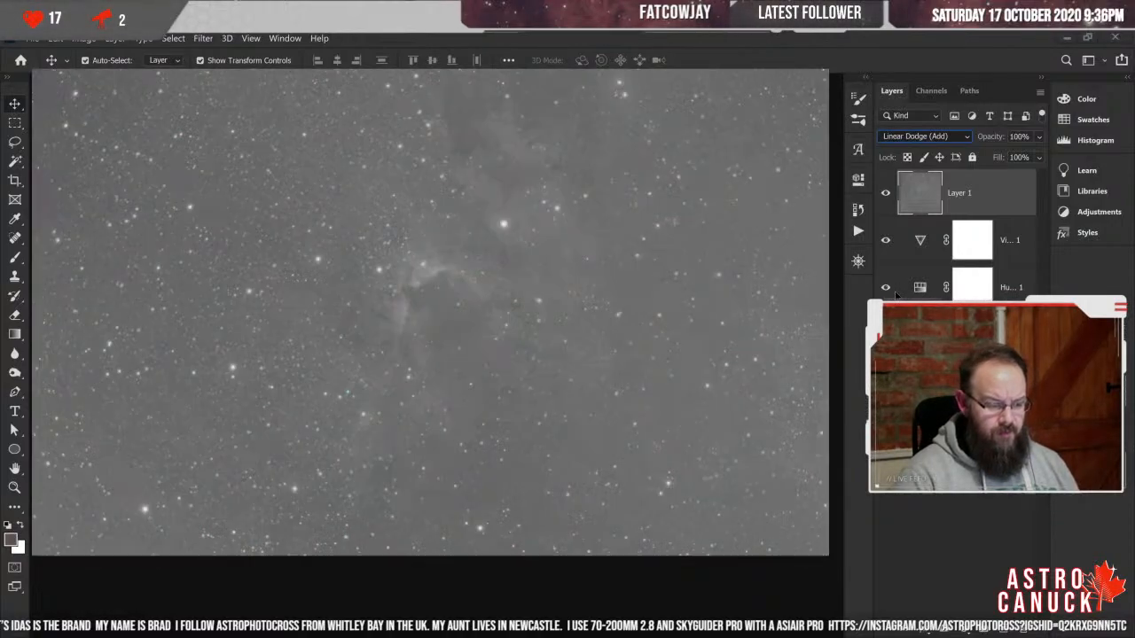
# - Compare the Color Dodge and Screen blend modes on Layer 1, and return the layer to Luminosity
pyautogui.press('Up')
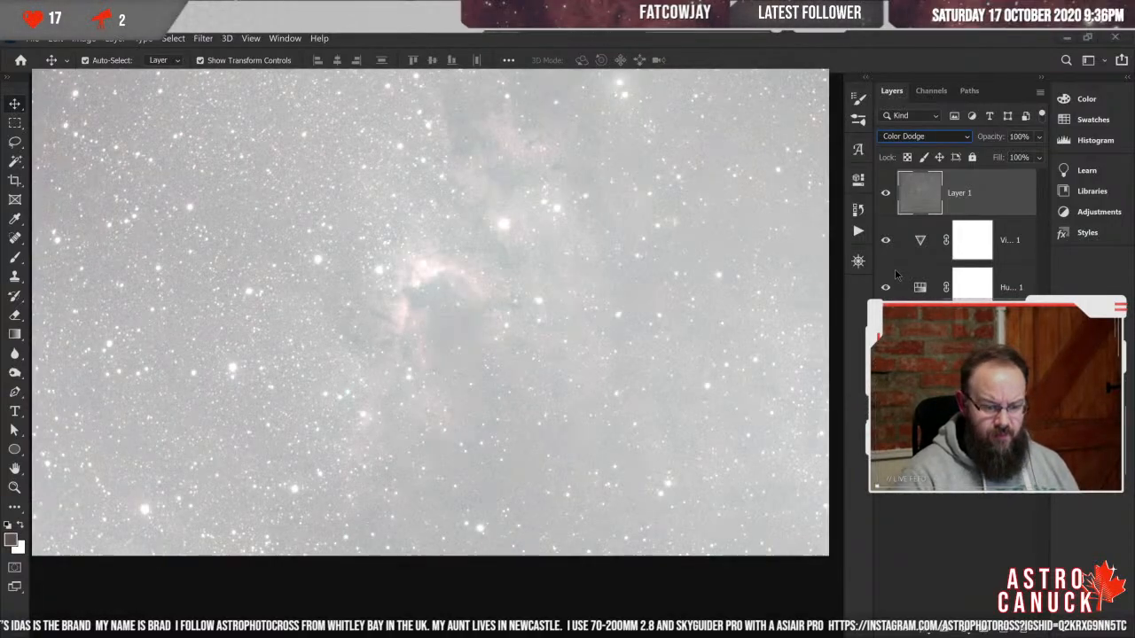
pyautogui.press('Up')
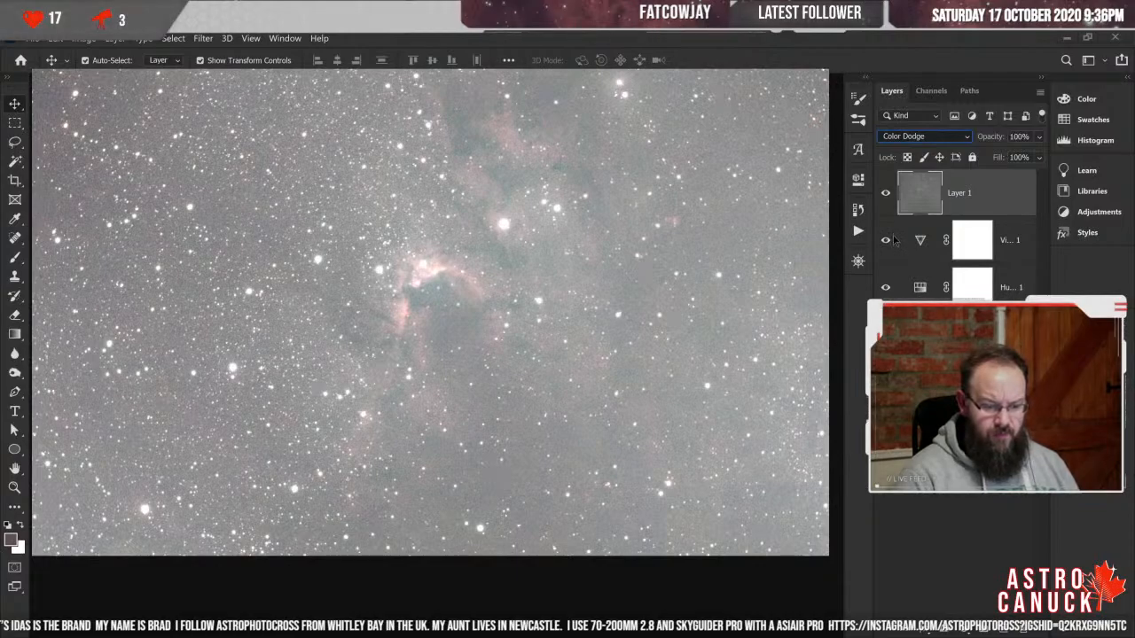
pyautogui.press('Up')
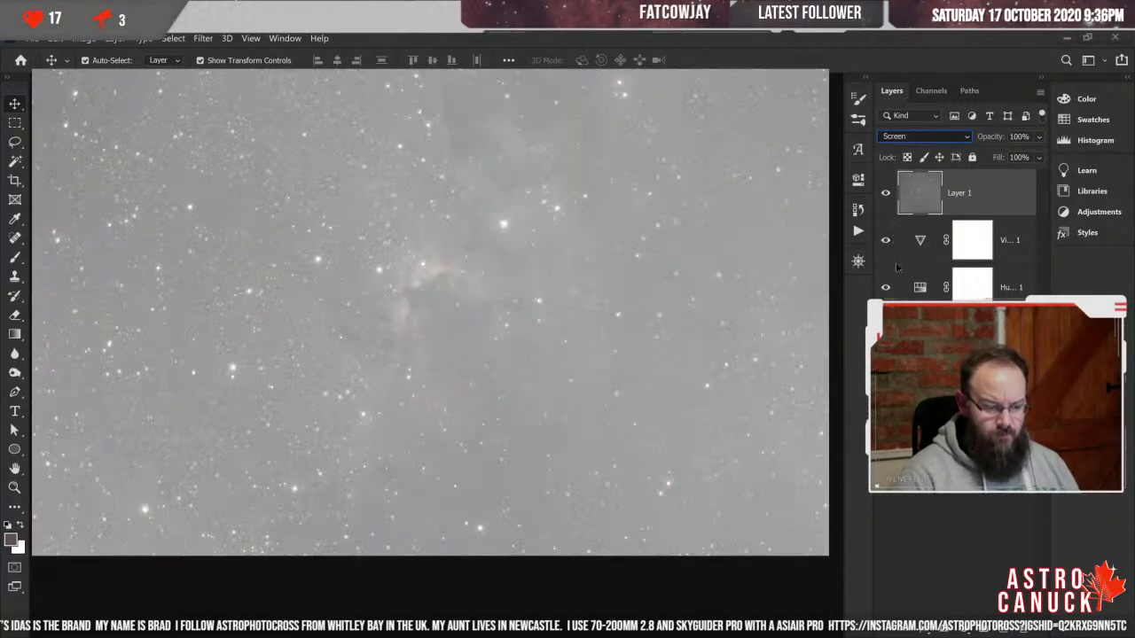
pyautogui.press('Down')
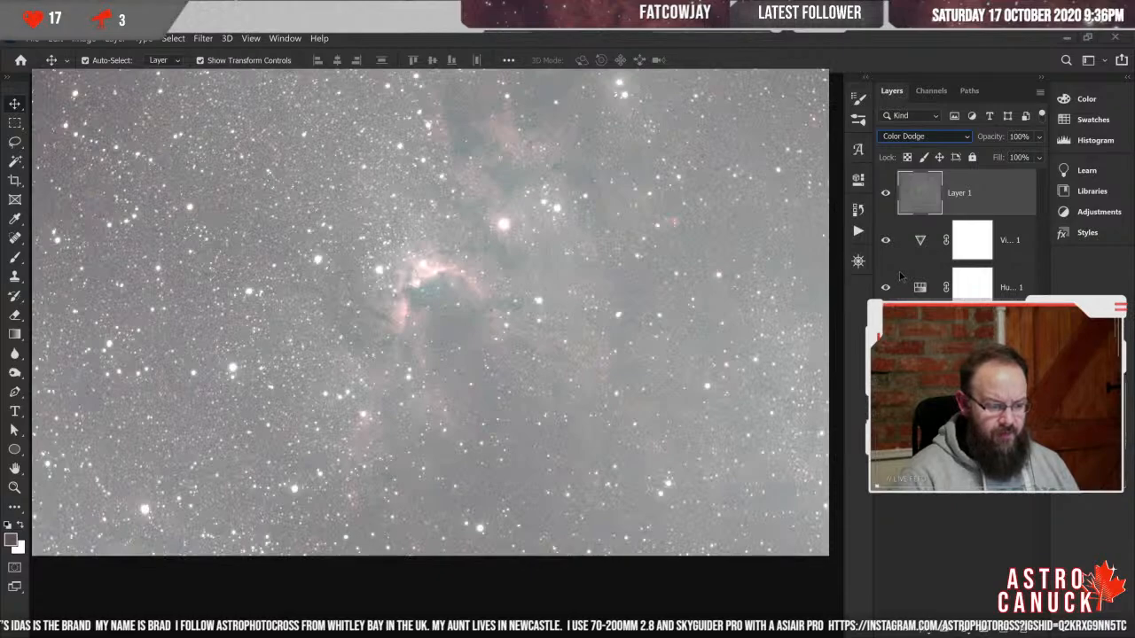
pyautogui.press('Down')
pyautogui.press('Up')
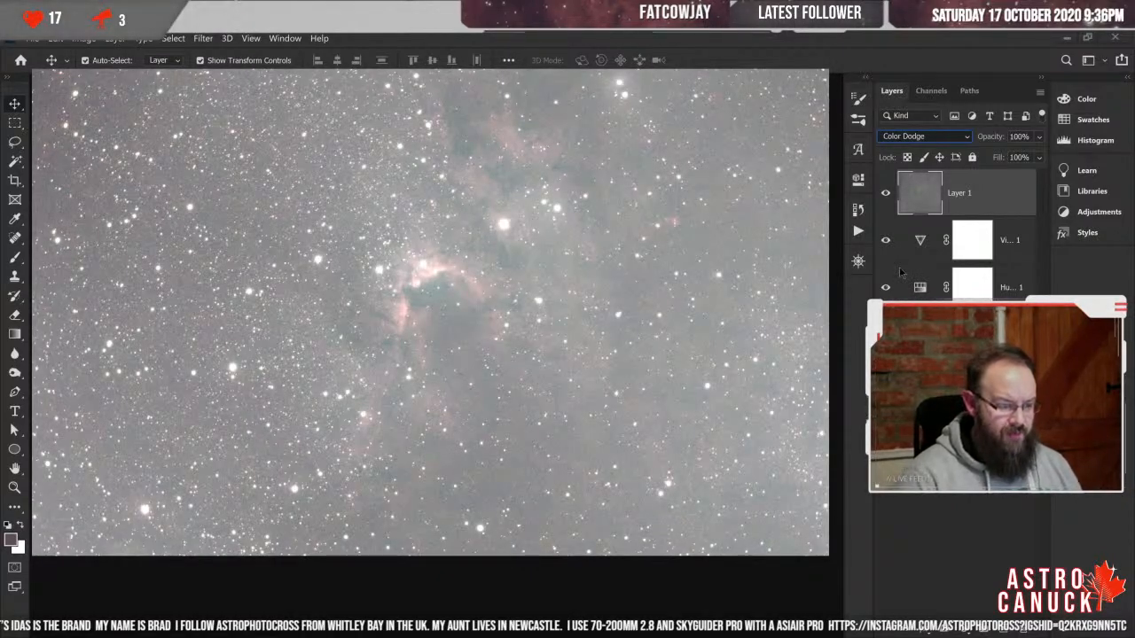
pyautogui.press('End')
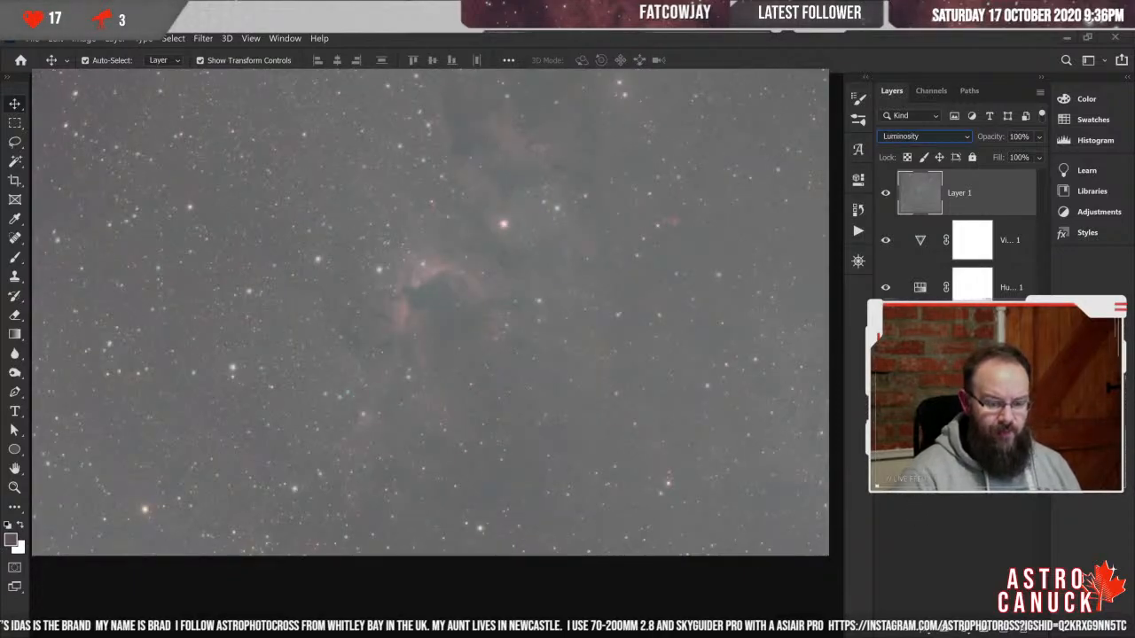
# - Examine the Luminosity blend across the whole frame and close up on the nebula and its surrounding stars
pyautogui.hotkey('ctrl', '-')
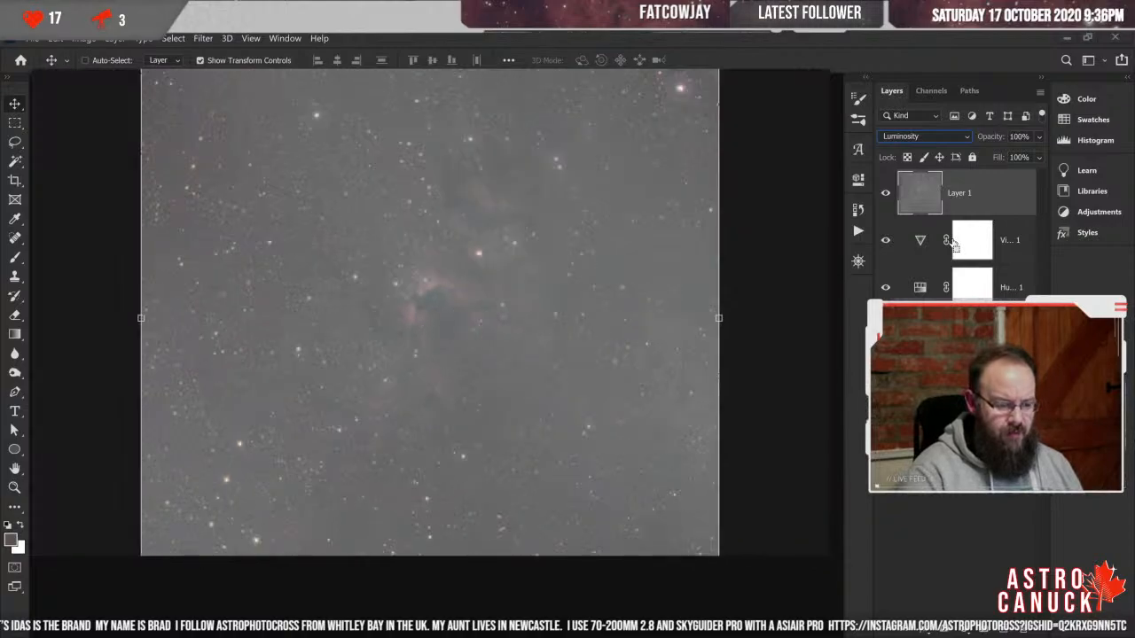
pyautogui.hotkey('ctrl', '-')
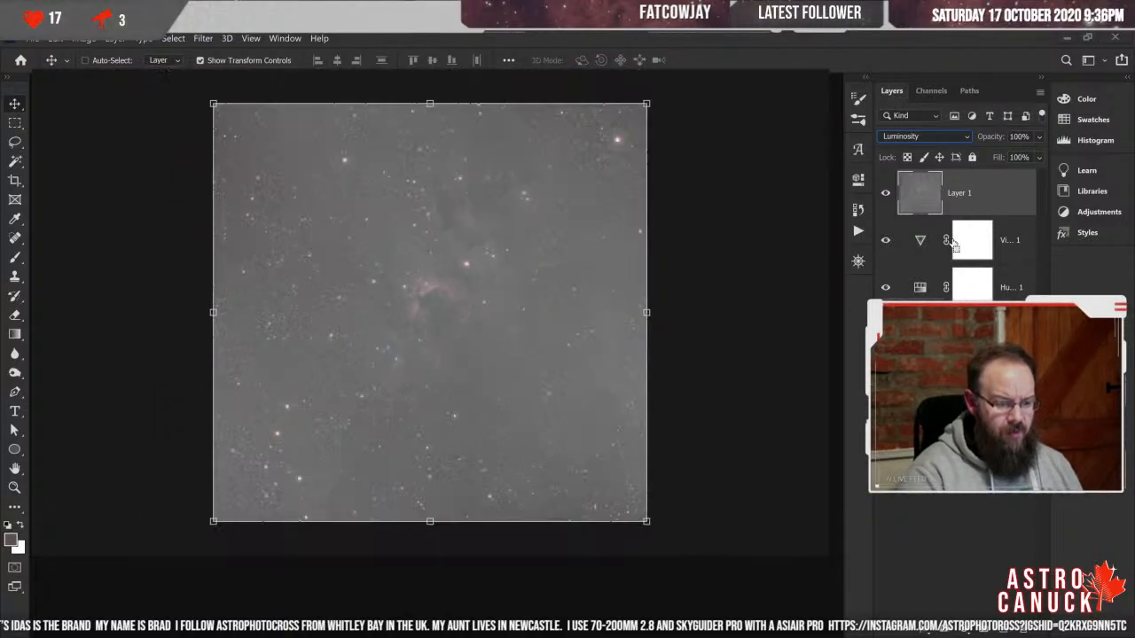
pyautogui.hotkey('ctrl', '+')
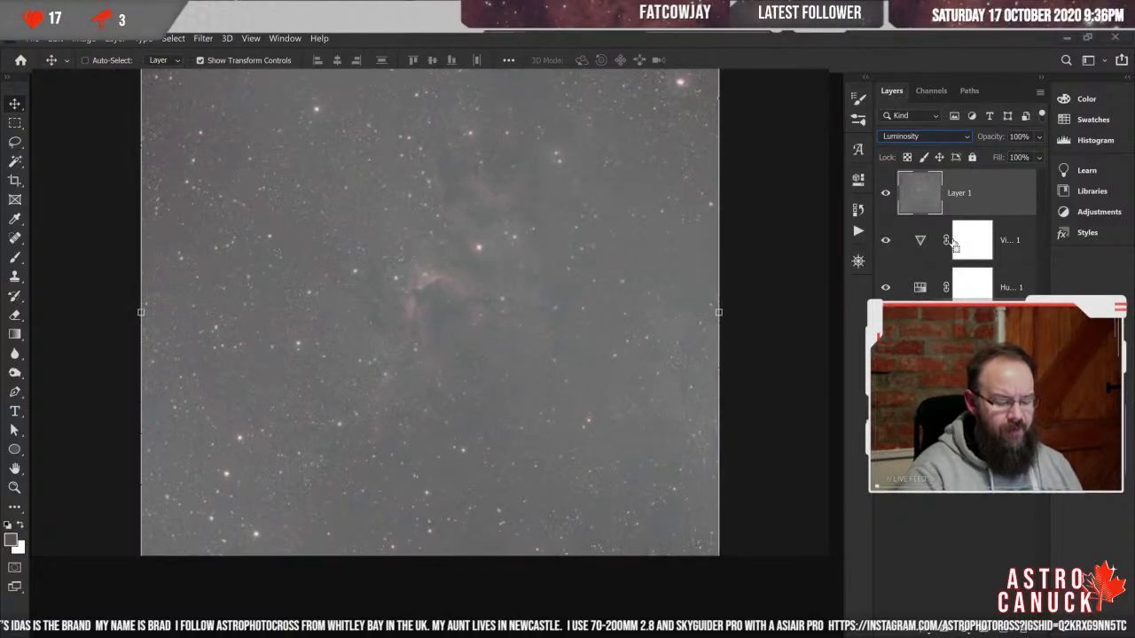
pyautogui.hotkey('ctrl', '+')
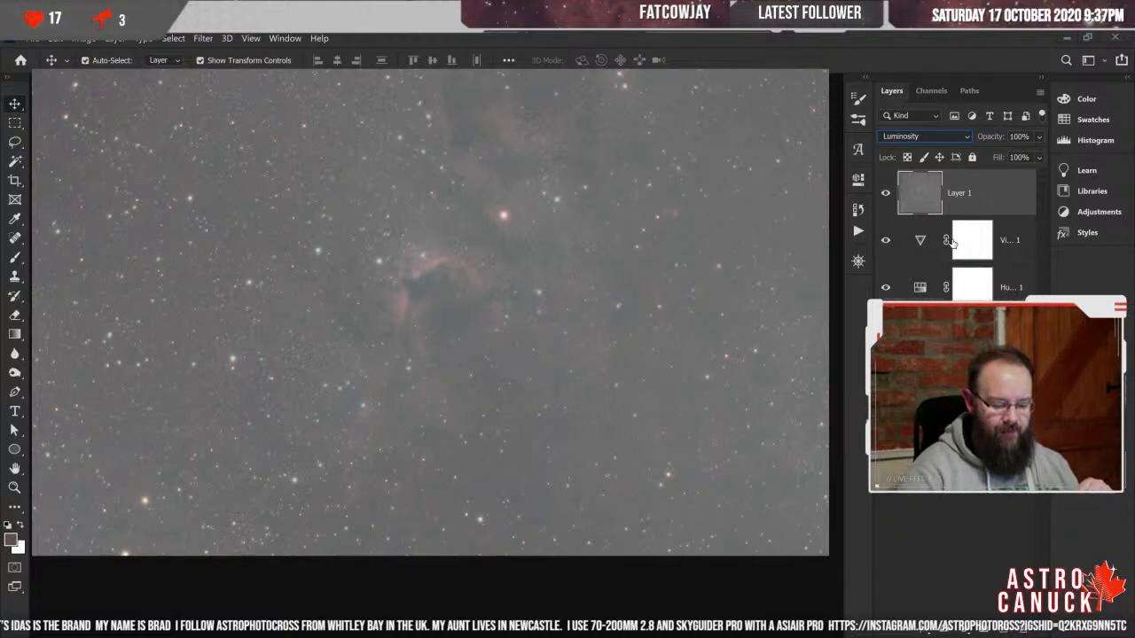
pyautogui.hotkey('ctrl', '+')
pyautogui.hotkey('ctrl', '+')
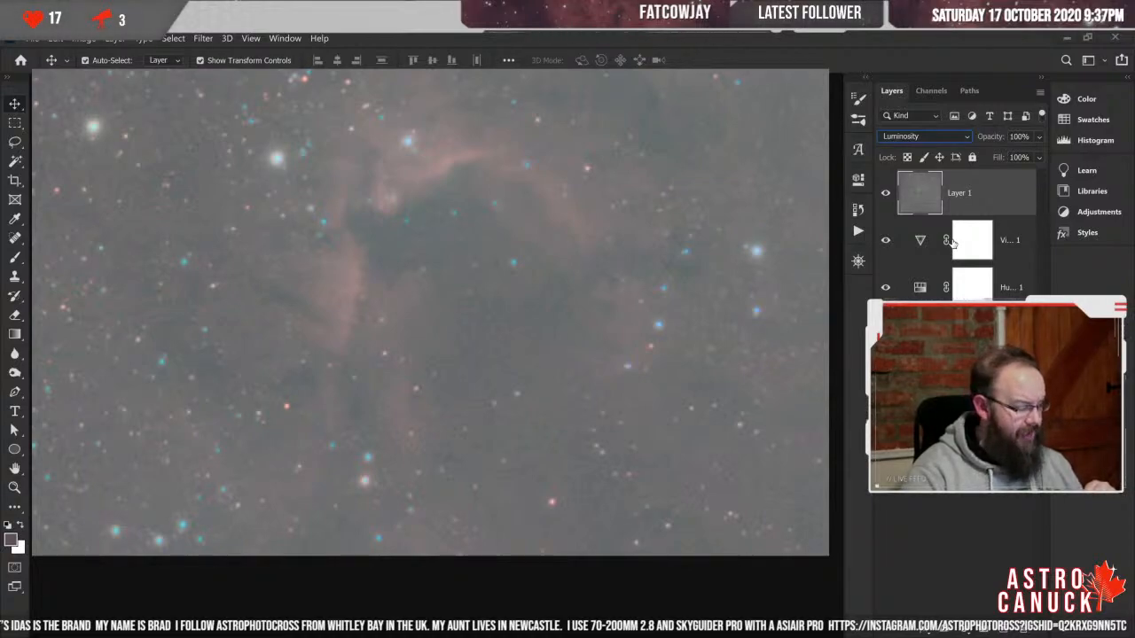
pyautogui.hotkey('ctrl', '-')
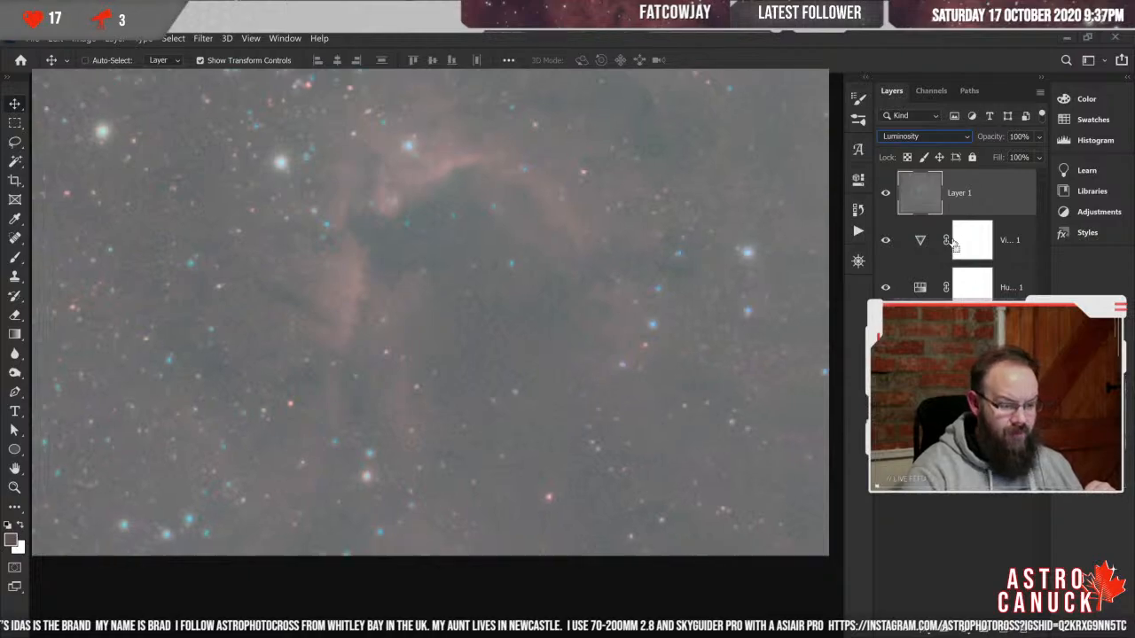
# - Reduce the opacity of the Luminosity-blended Layer 1 to 50%, trying 59% and 55% along the way
pyautogui.hotkey('ctrl', '-')
pyautogui.hotkey('ctrl', '-')
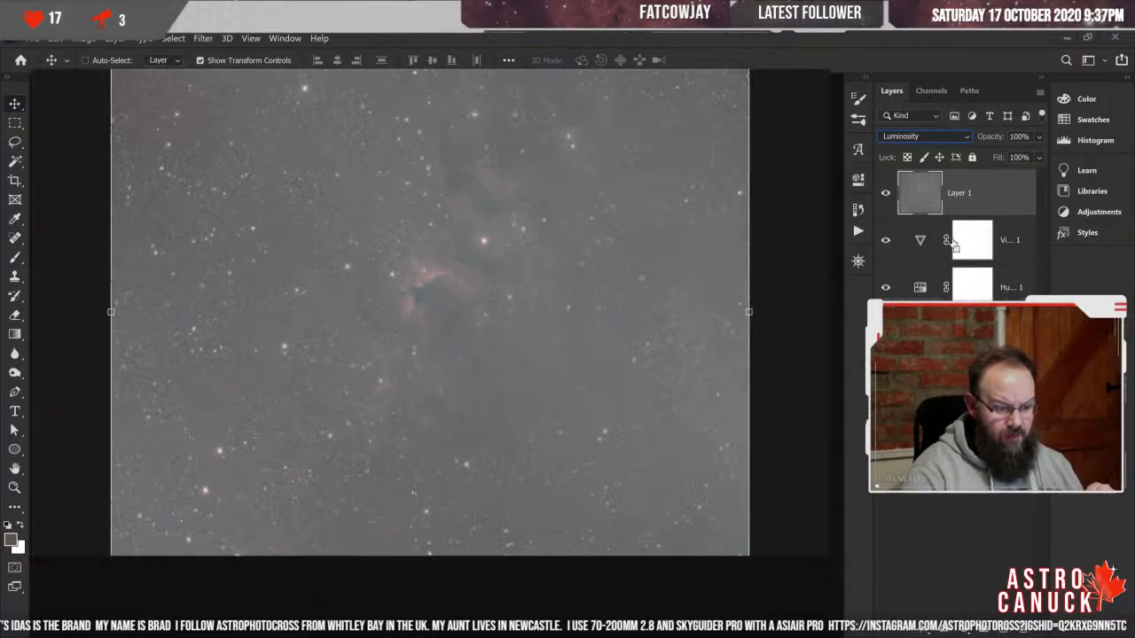
pyautogui.hotkey('ctrl', '-')
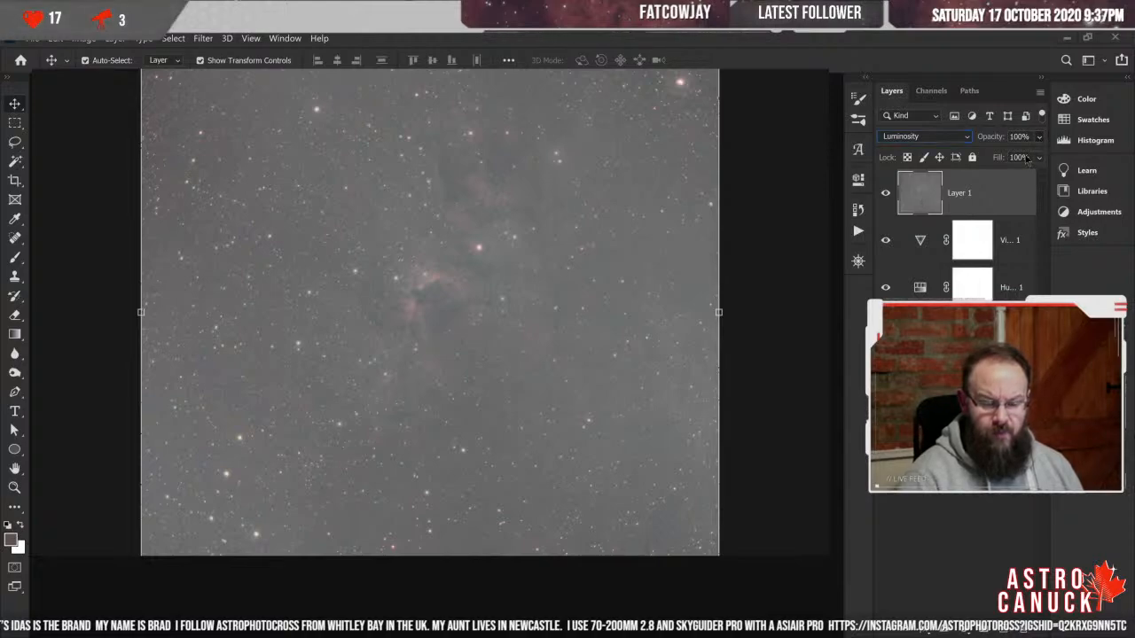
pyautogui.press('5')
pyautogui.press('9')
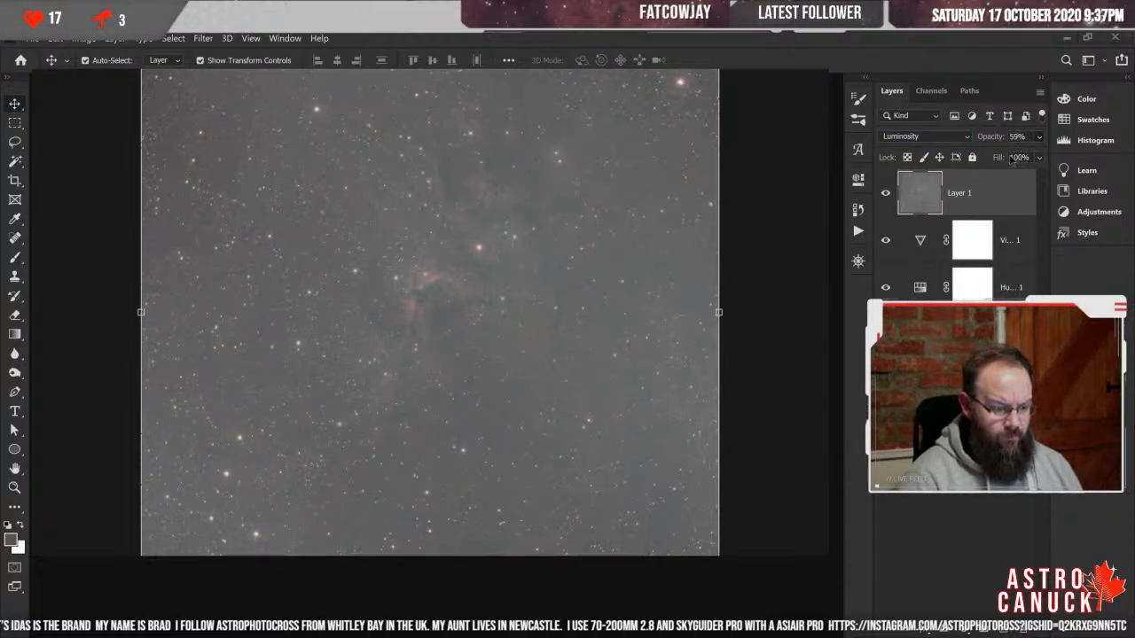
pyautogui.press('5')
pyautogui.press('5')
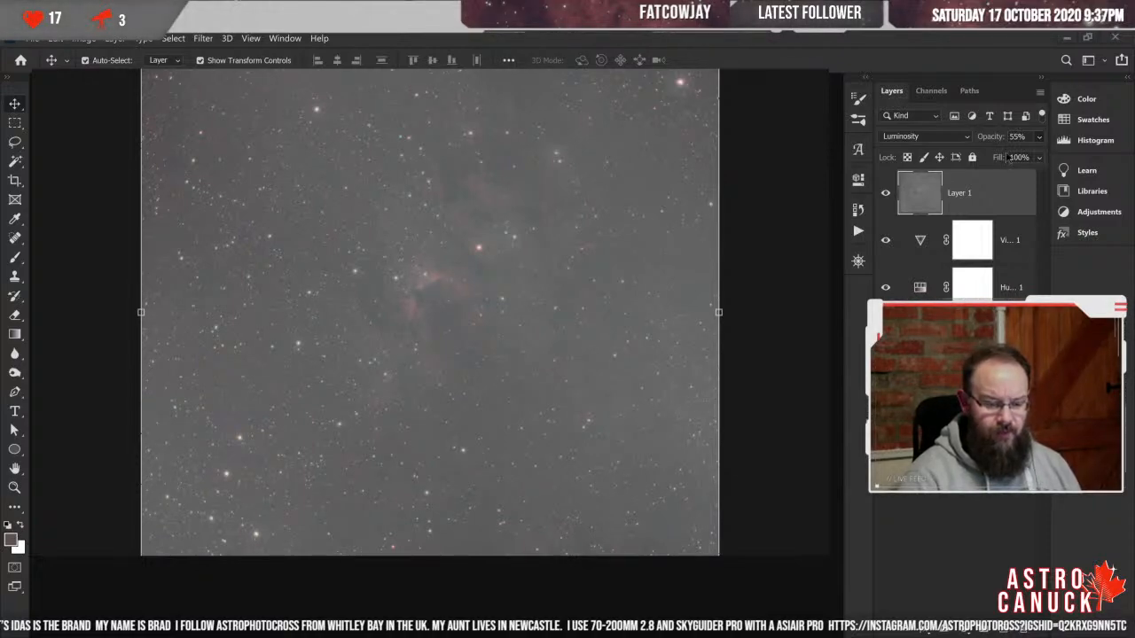
pyautogui.press('5')
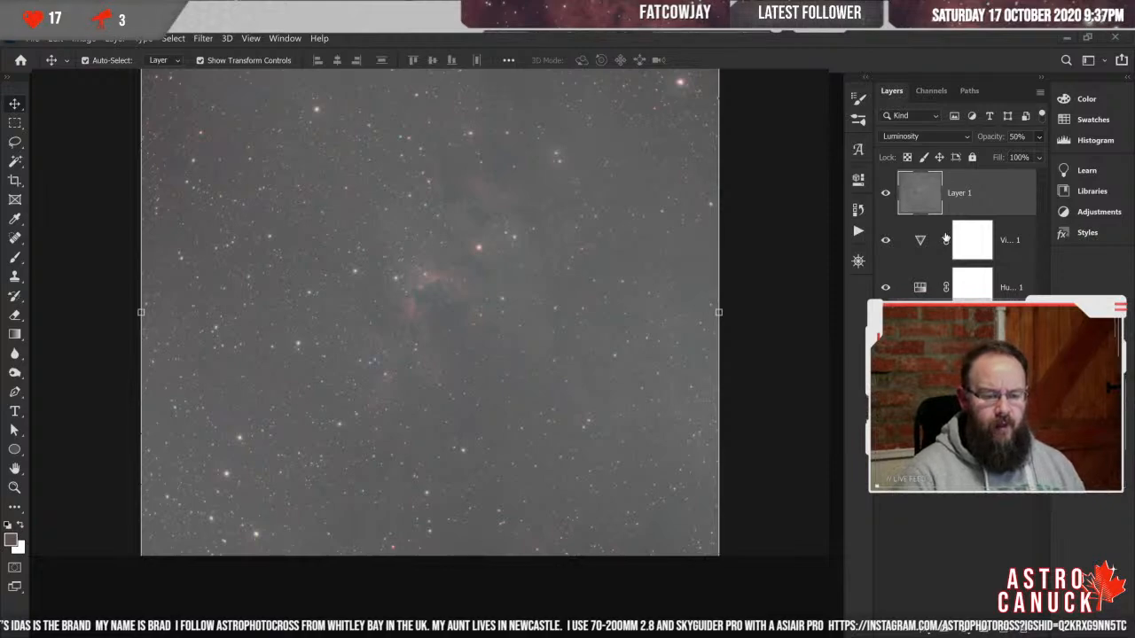
# - Compare the red, green and blue channels individually, and return to the RGB composite and the layer list
pyautogui.click(932, 94)
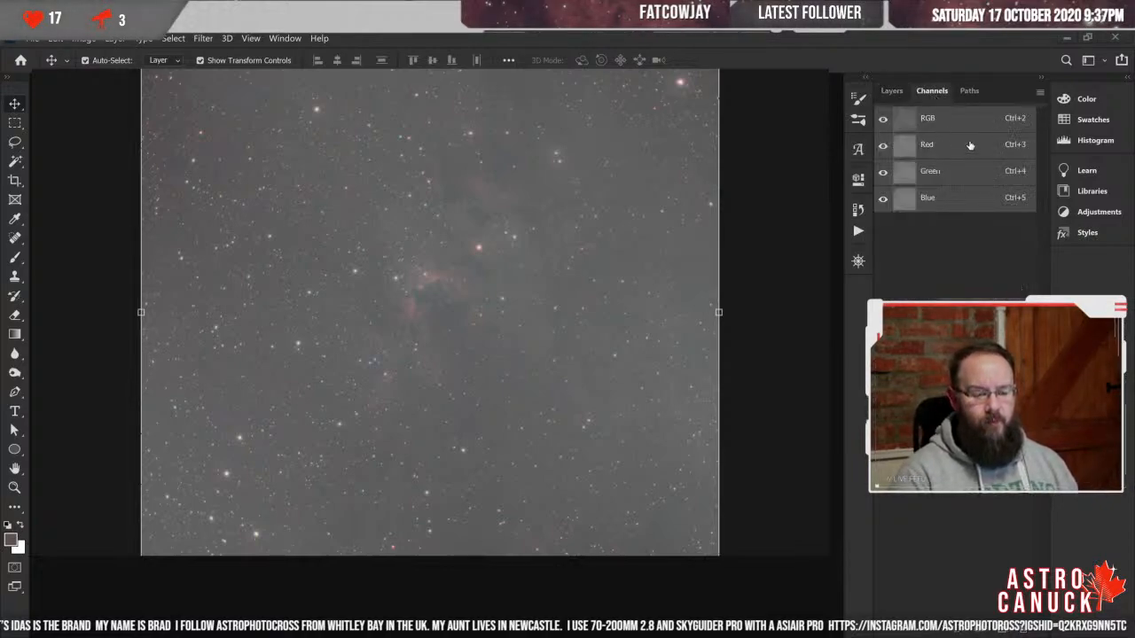
pyautogui.click(970, 149)
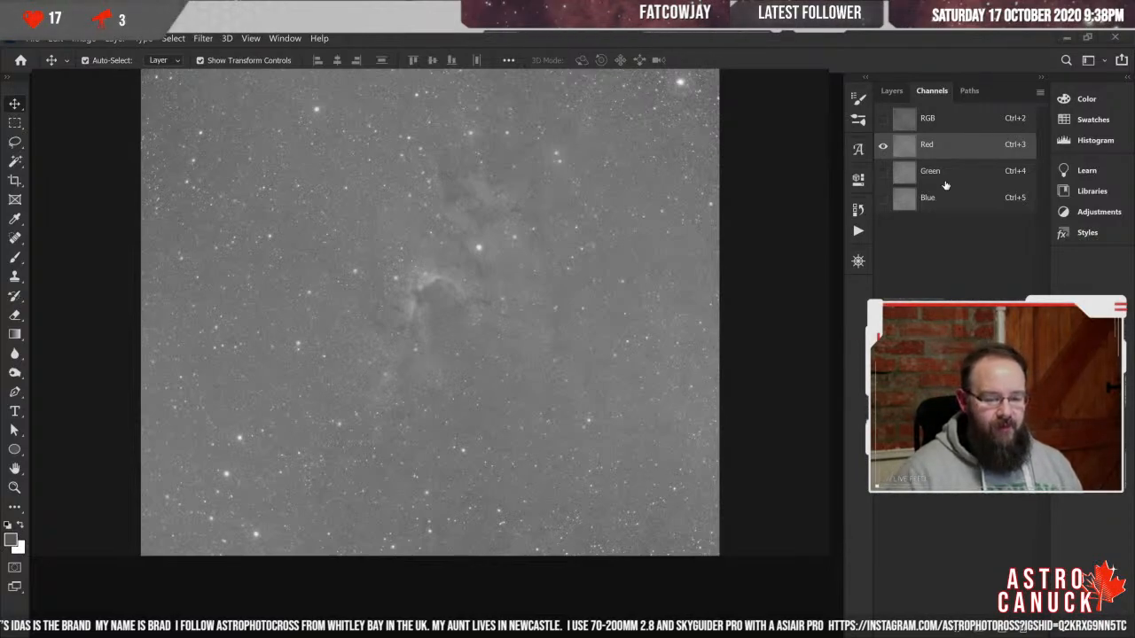
pyautogui.click(945, 182)
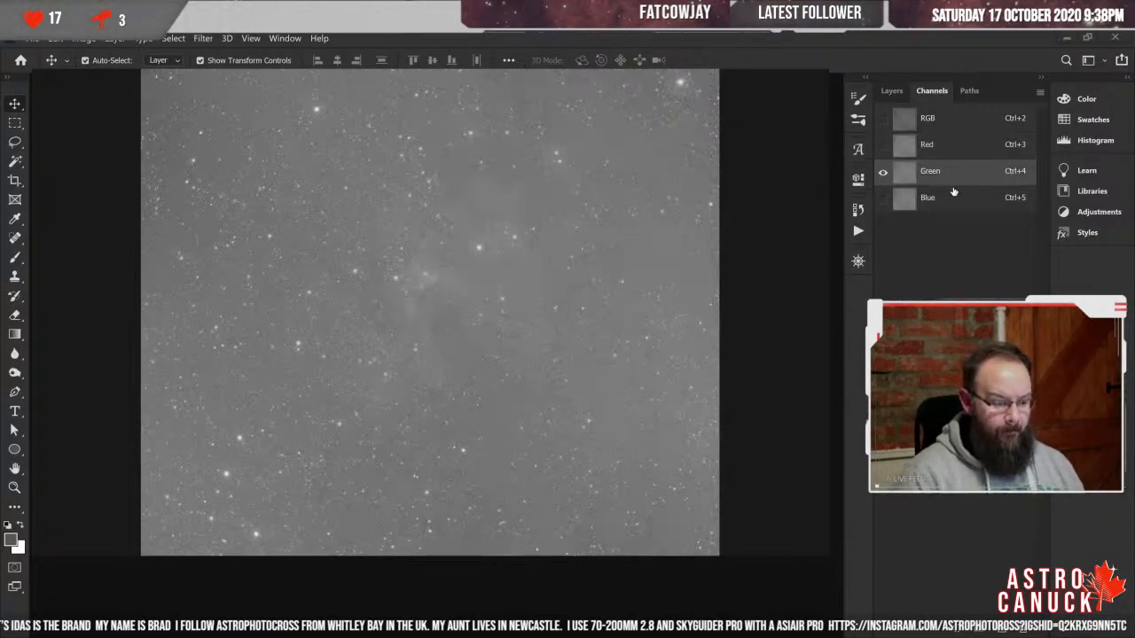
pyautogui.click(954, 210)
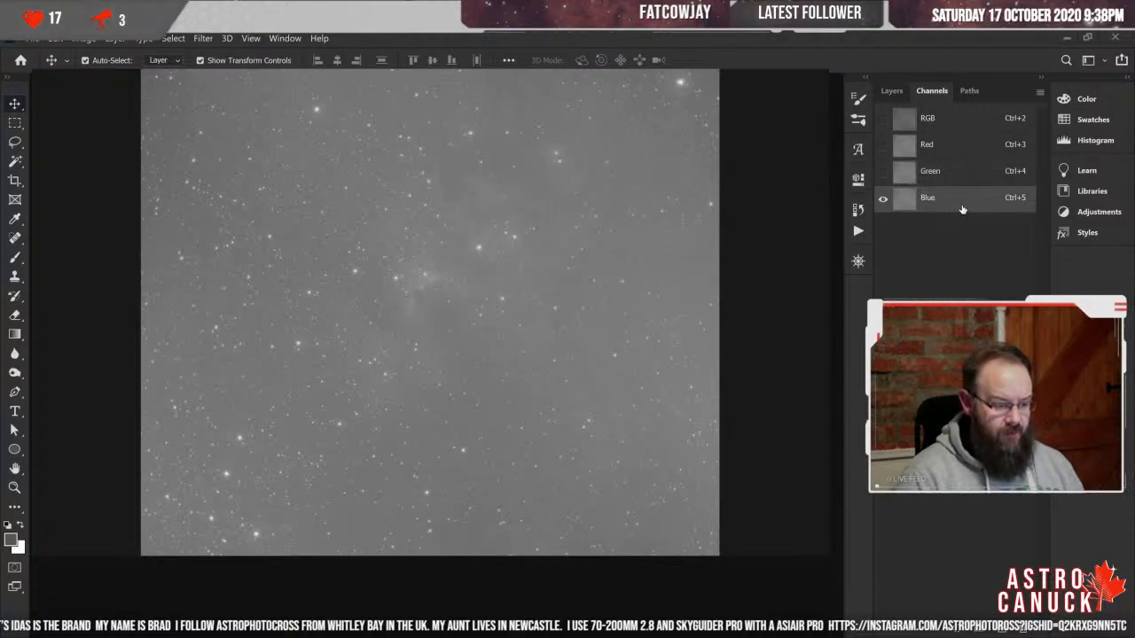
pyautogui.click(956, 174)
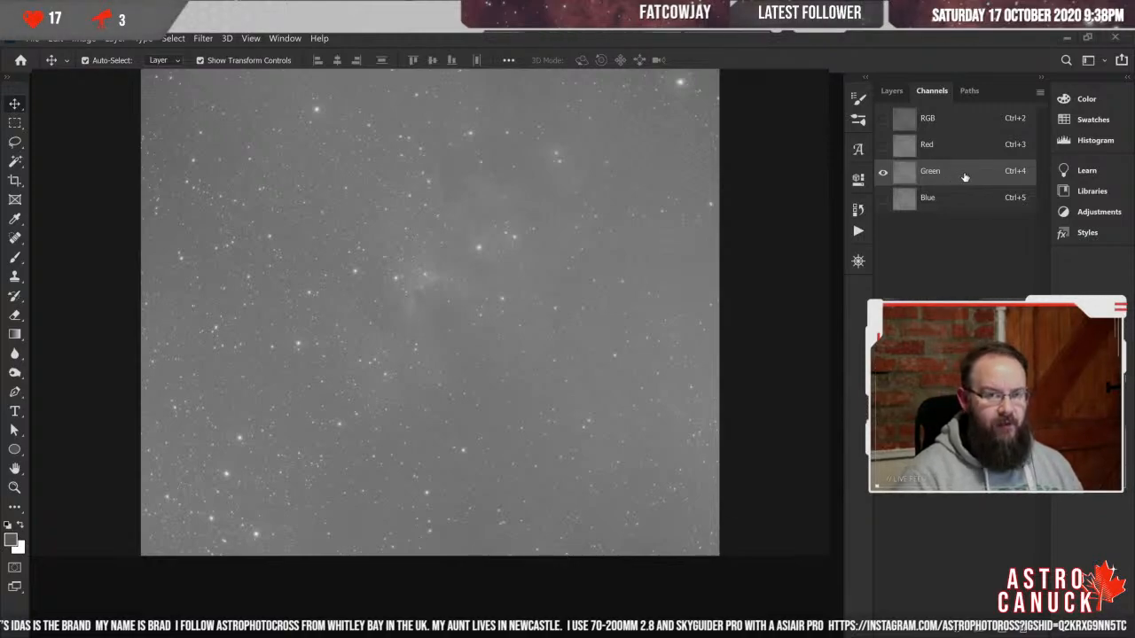
pyautogui.click(958, 187)
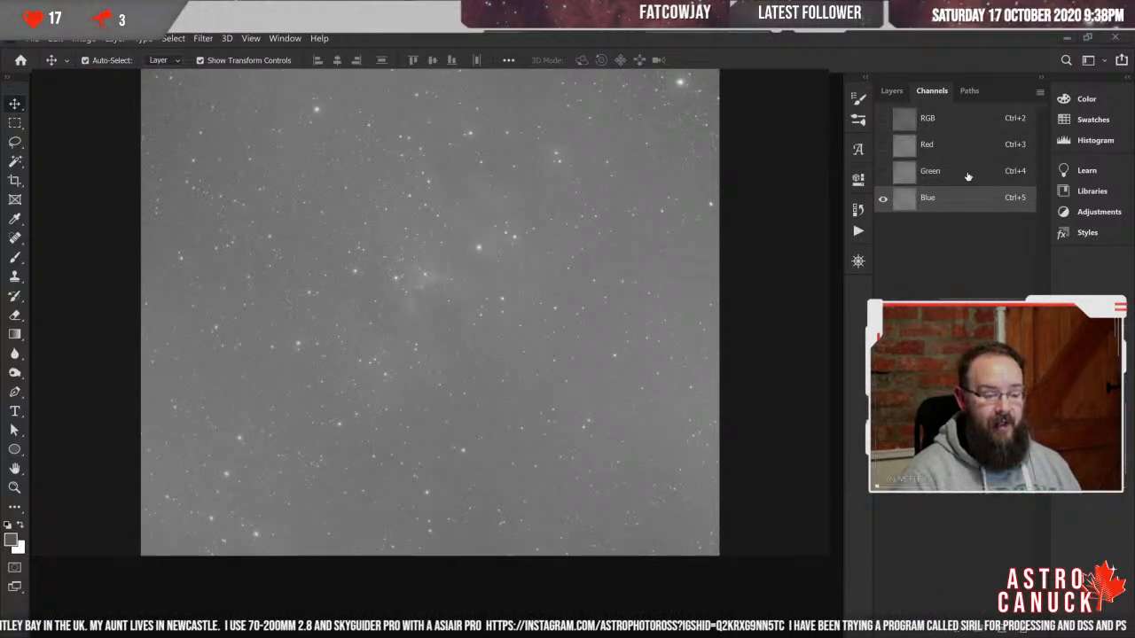
pyautogui.click(953, 143)
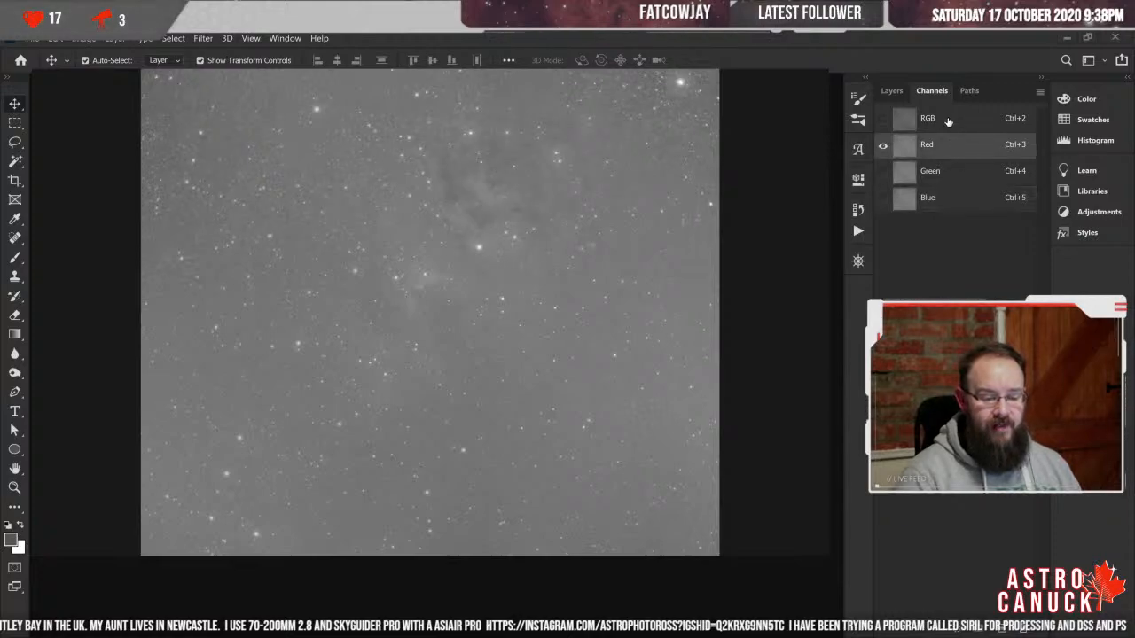
pyautogui.click(908, 117)
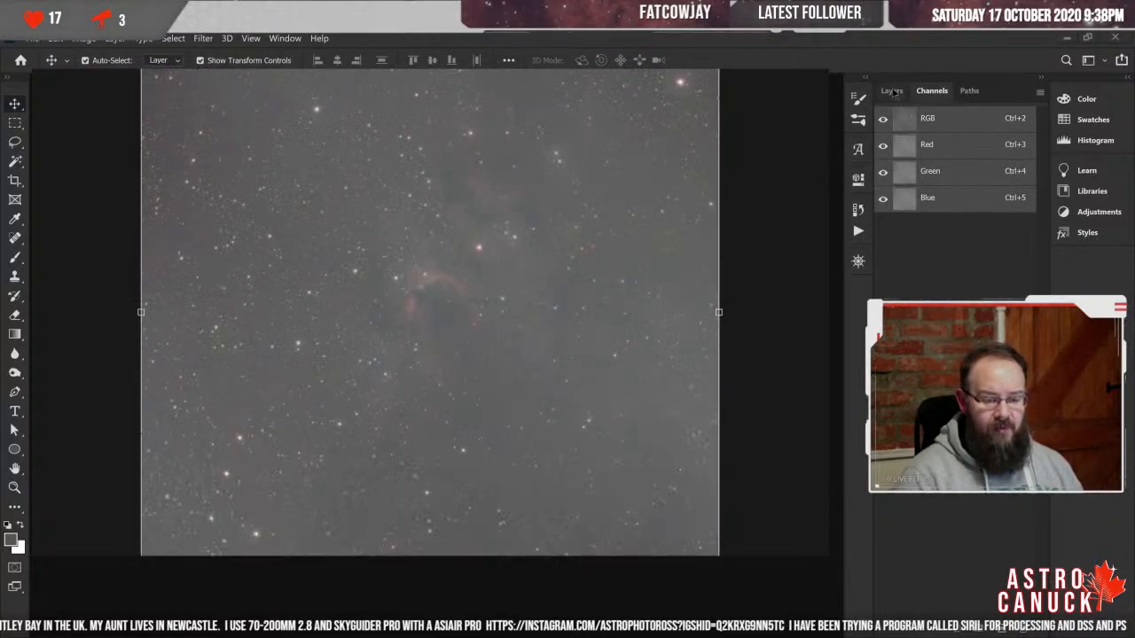
pyautogui.click(891, 91)
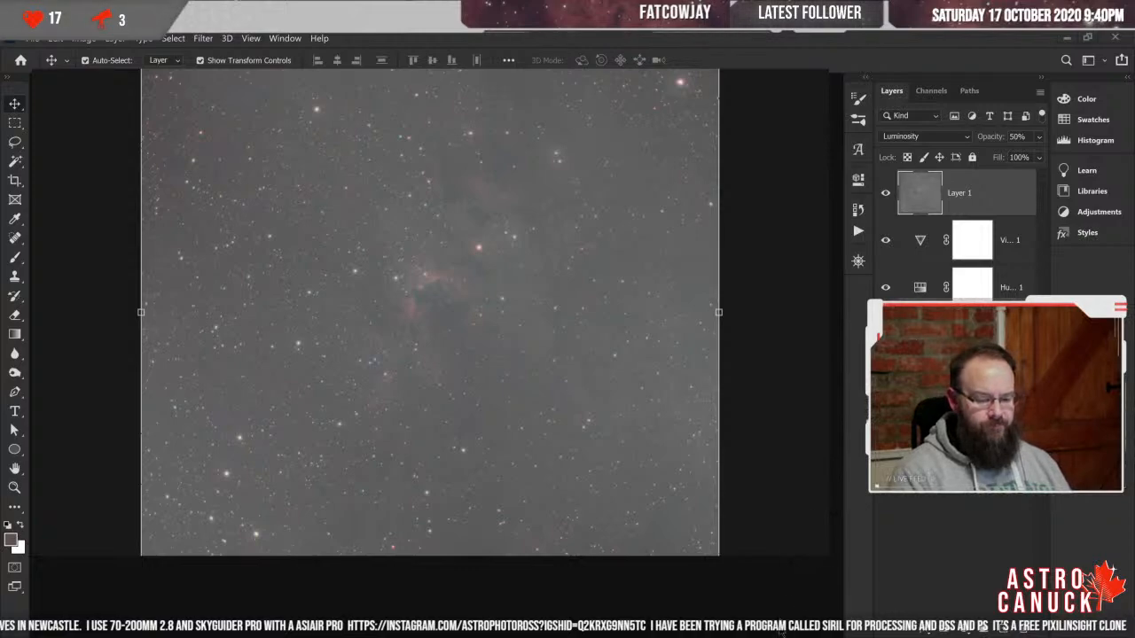
# - Compare the nebula image with Layer 1 hidden and shown
pyautogui.moveTo(784, 616); pyautogui.dragTo(784, 631)
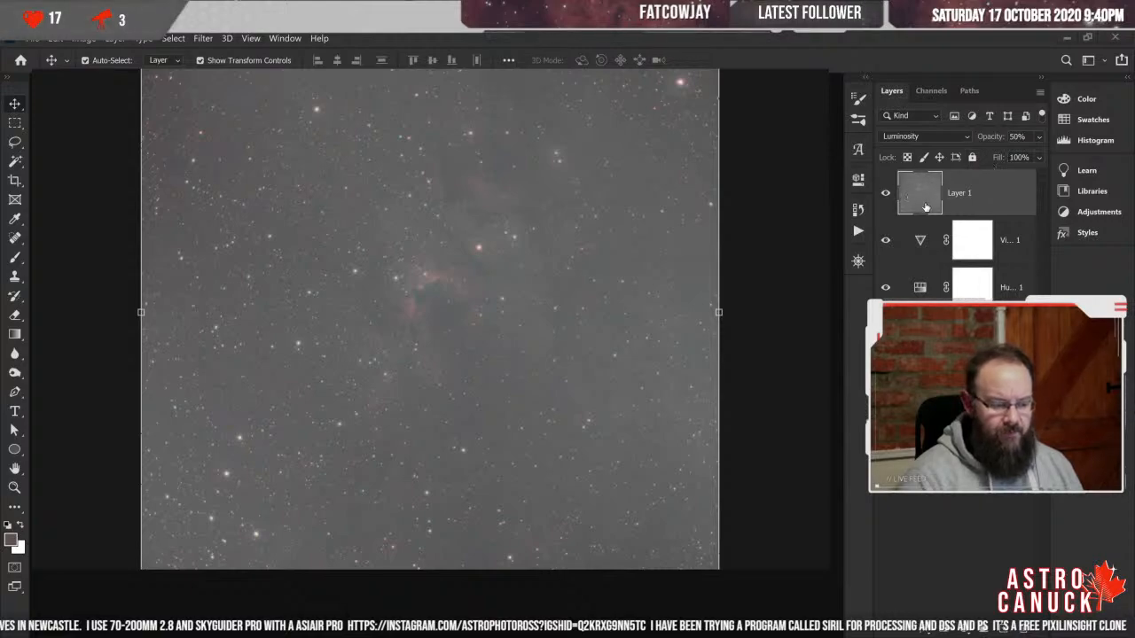
pyautogui.click(885, 194)
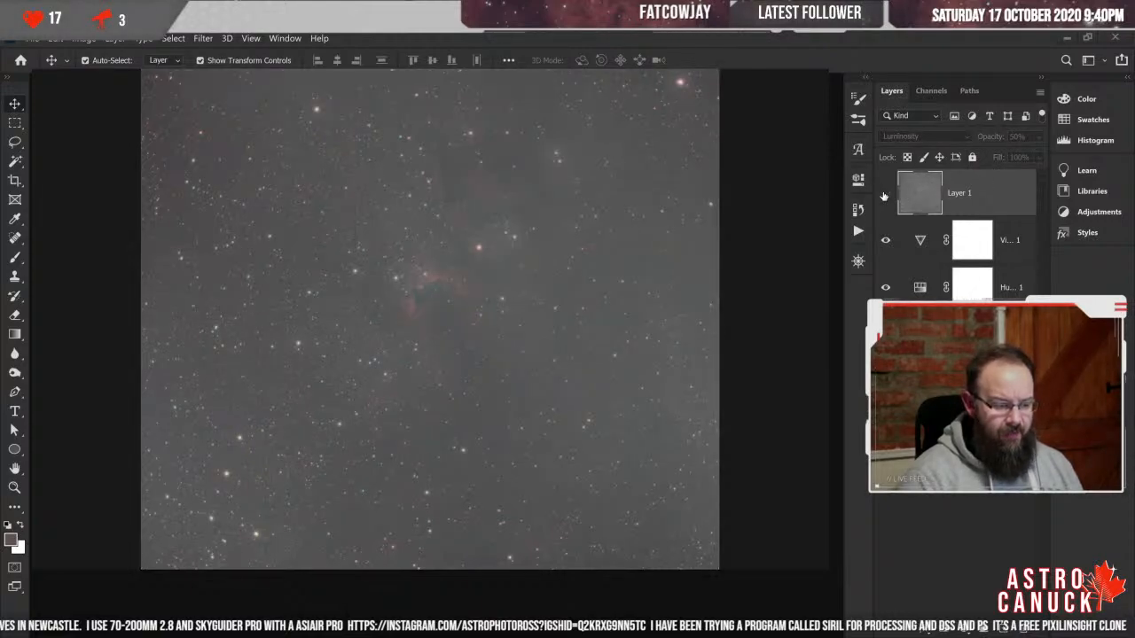
pyautogui.click(884, 195)
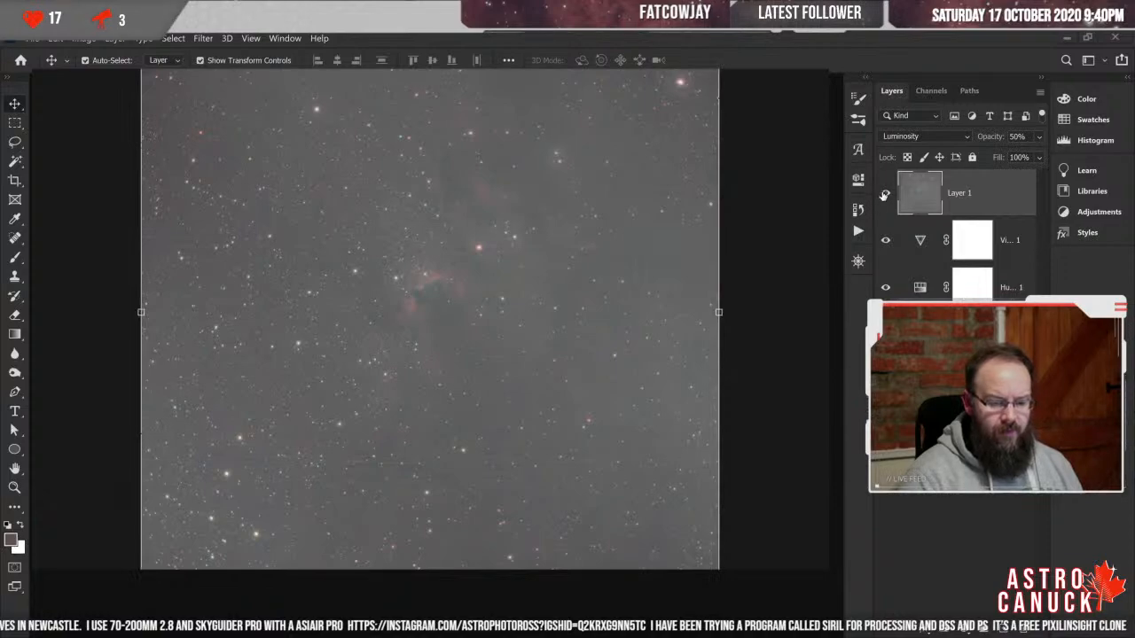
pyautogui.click(885, 194)
pyautogui.click(885, 194)
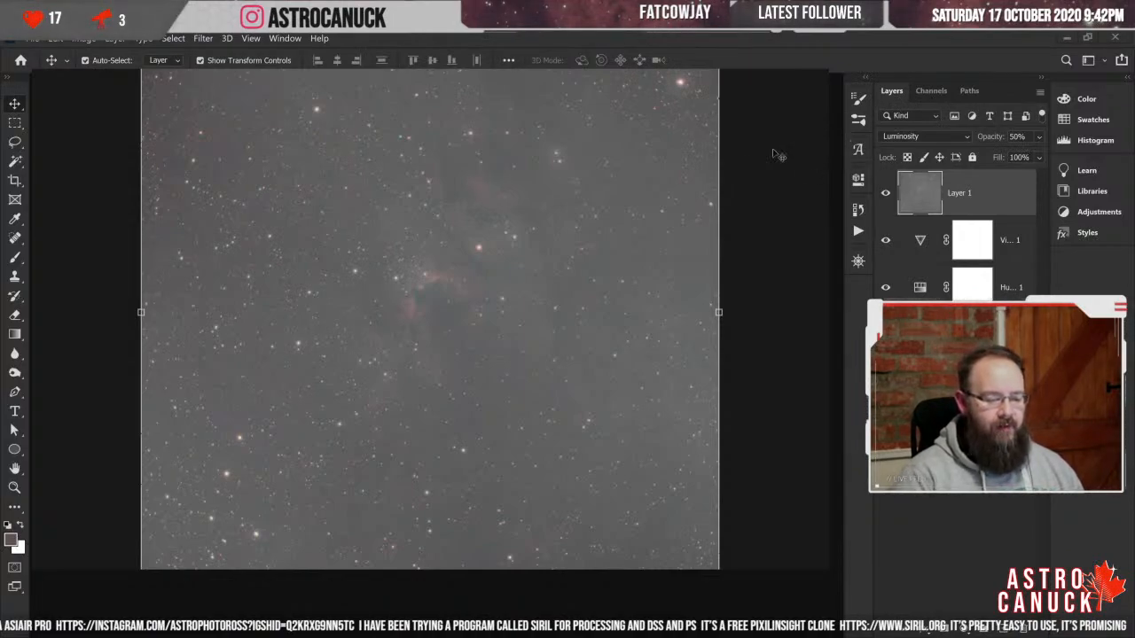
pyautogui.moveTo(836, 270); pyautogui.dragTo(836, 273)
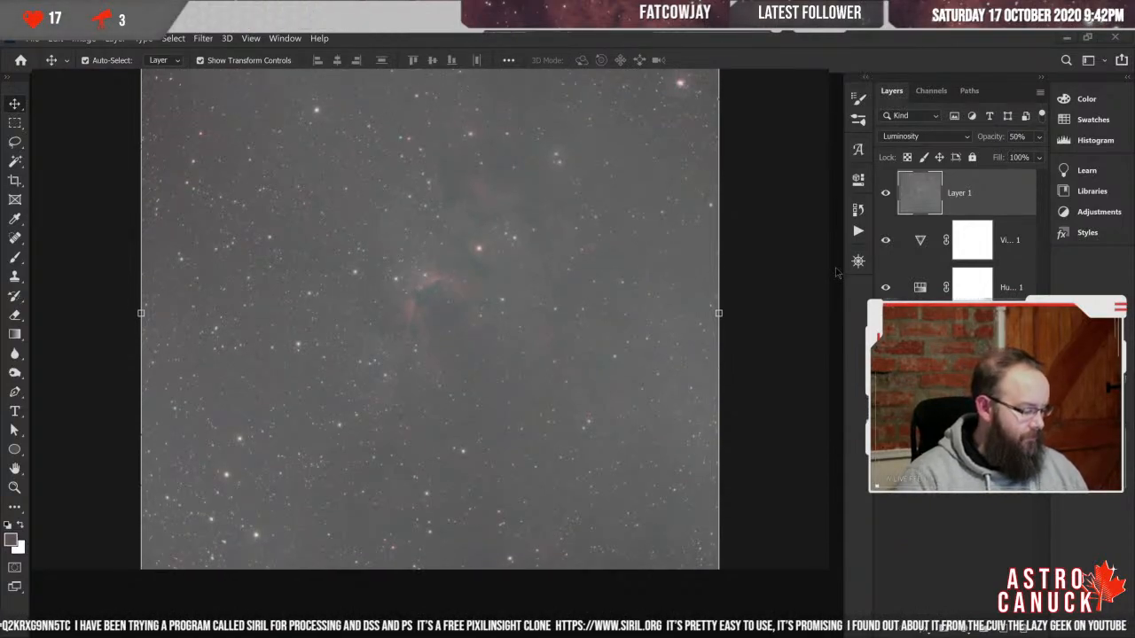
pyautogui.moveTo(836, 252)
pyautogui.mouseDown()
pyautogui.moveTo(836, 233)
pyautogui.moveTo(836, 263)
pyautogui.mouseUp()
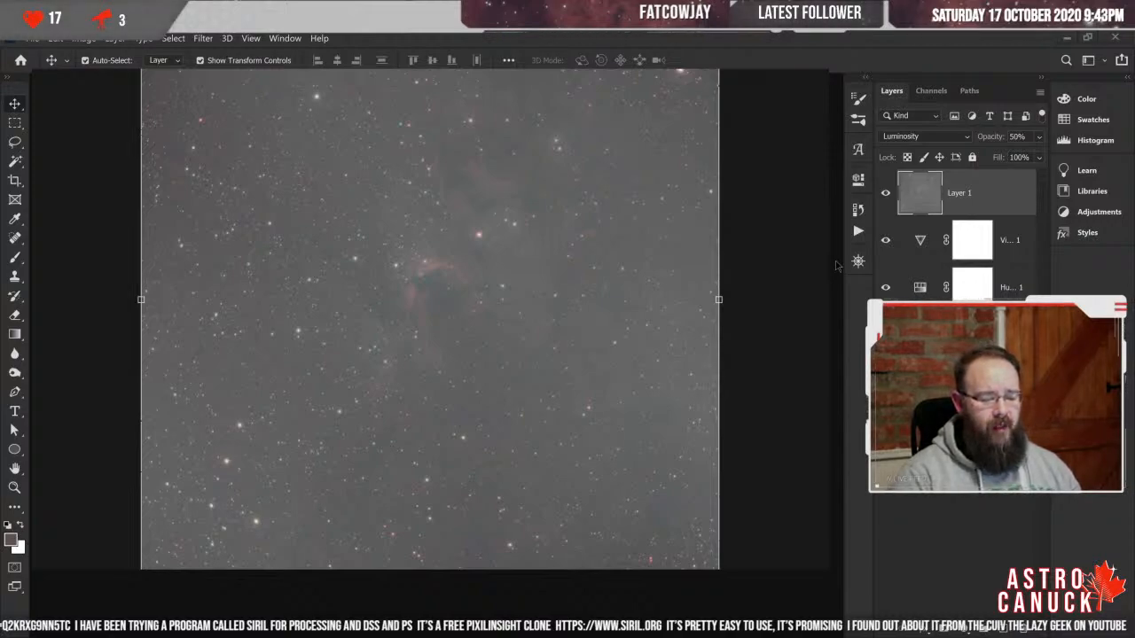
pyautogui.scroll(1, 836, 265)
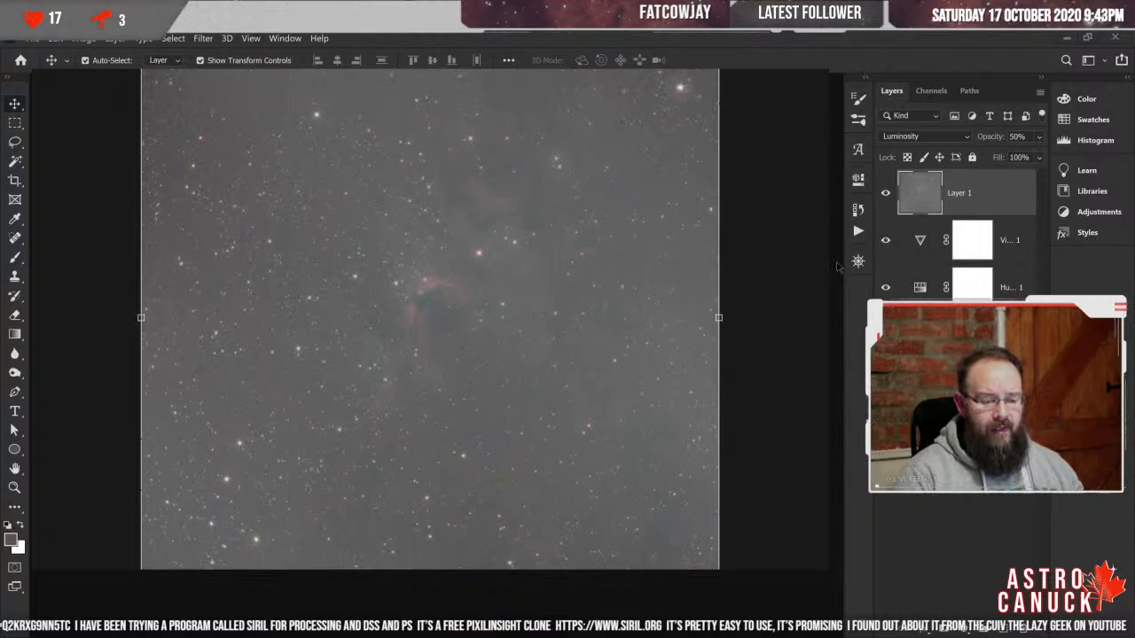
pyautogui.scroll(-1, 837, 266)
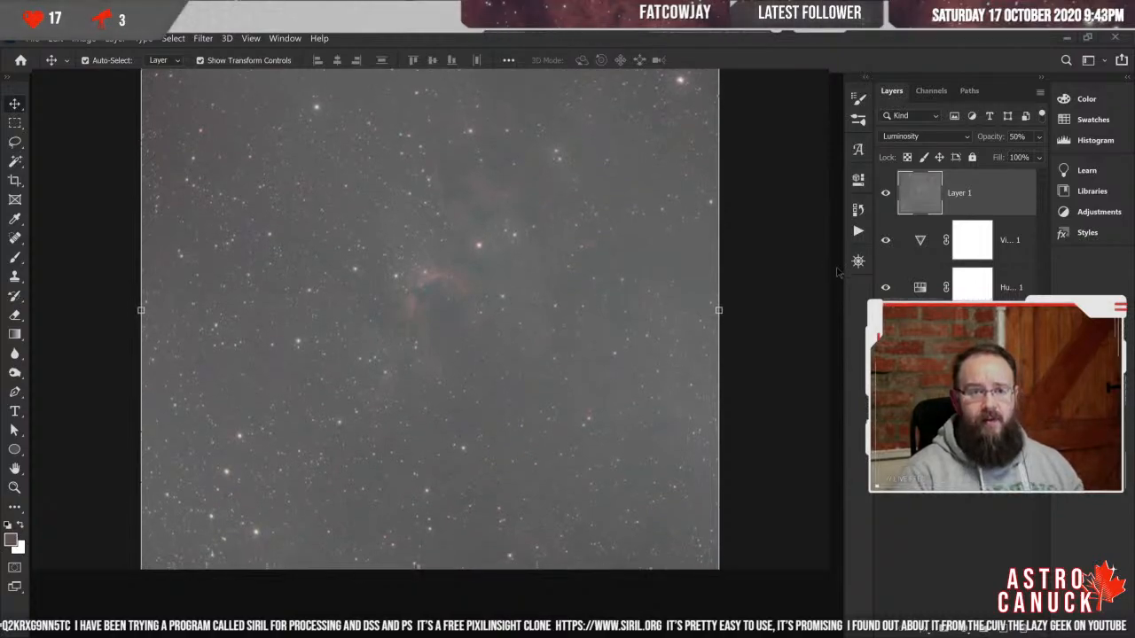
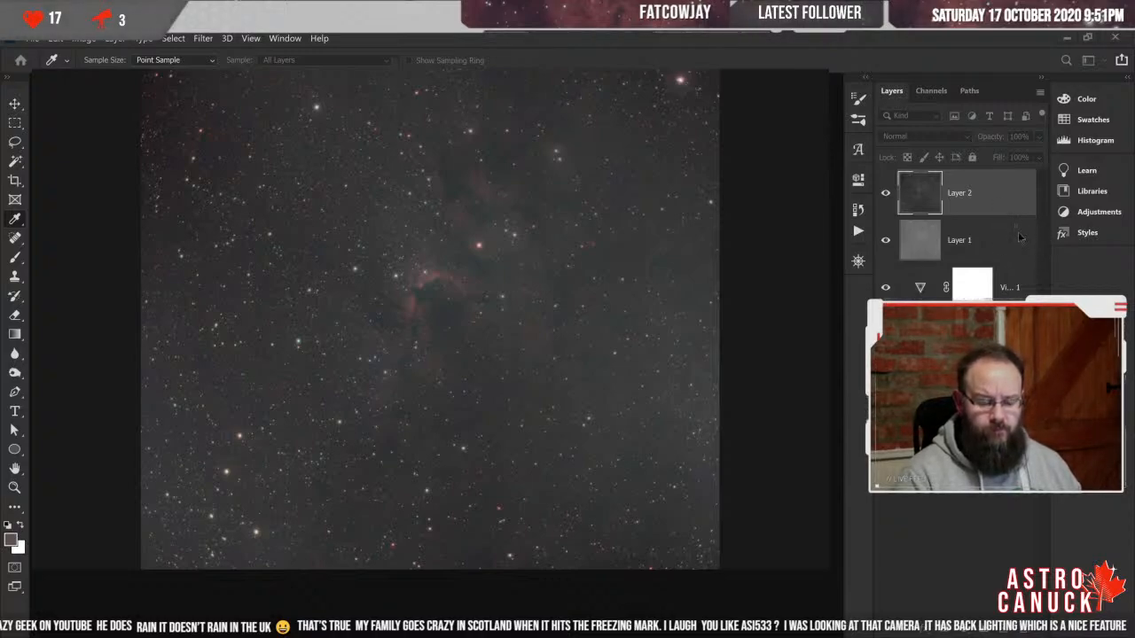
# - Move the Luminosity-blended Layer 1 above Layer 2 and compare the image with and without it
pyautogui.press('v')
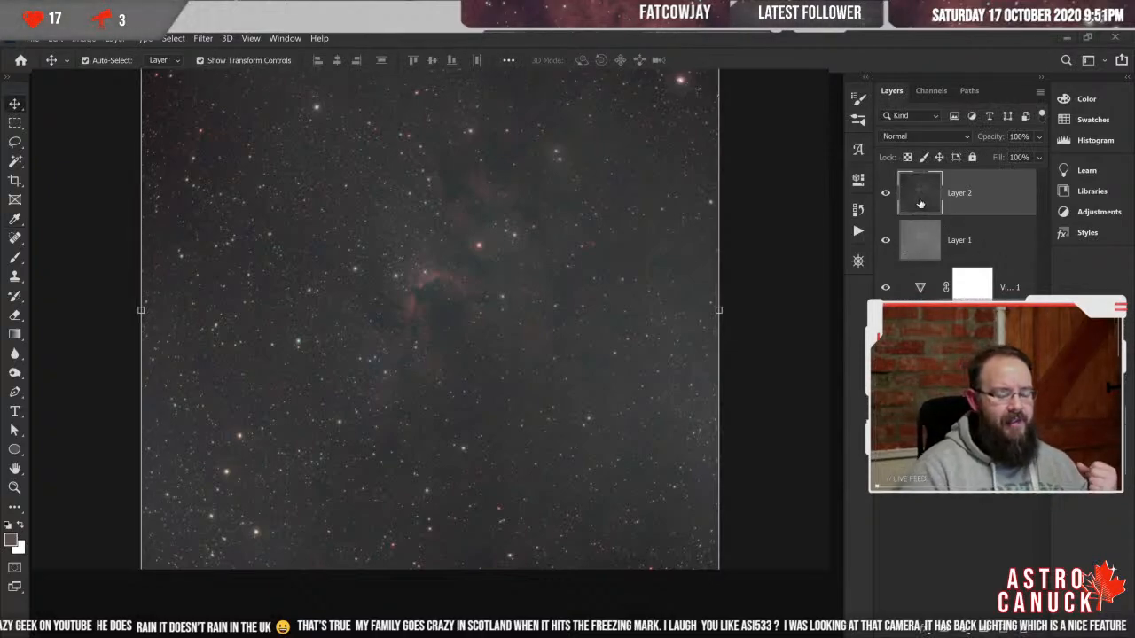
pyautogui.click(926, 249)
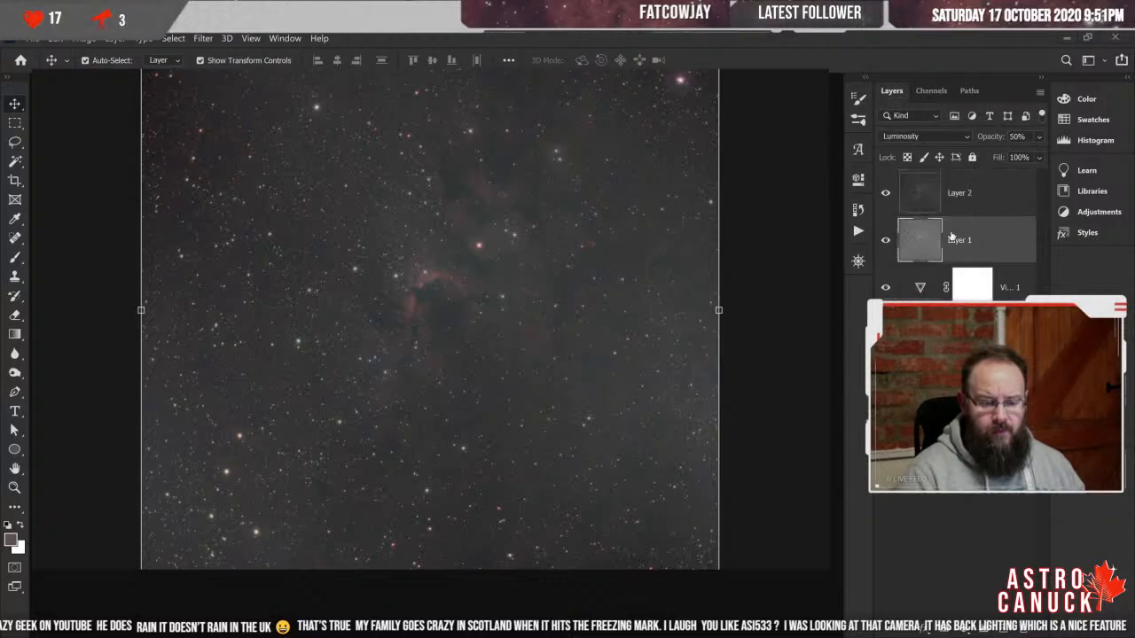
pyautogui.click(886, 193)
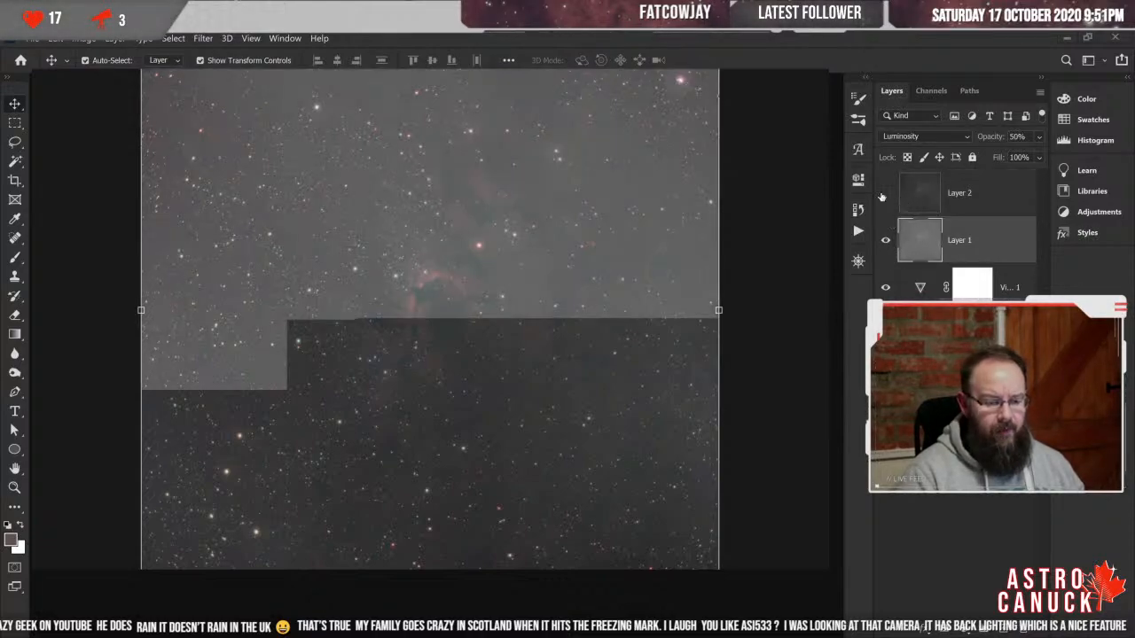
pyautogui.click(886, 193)
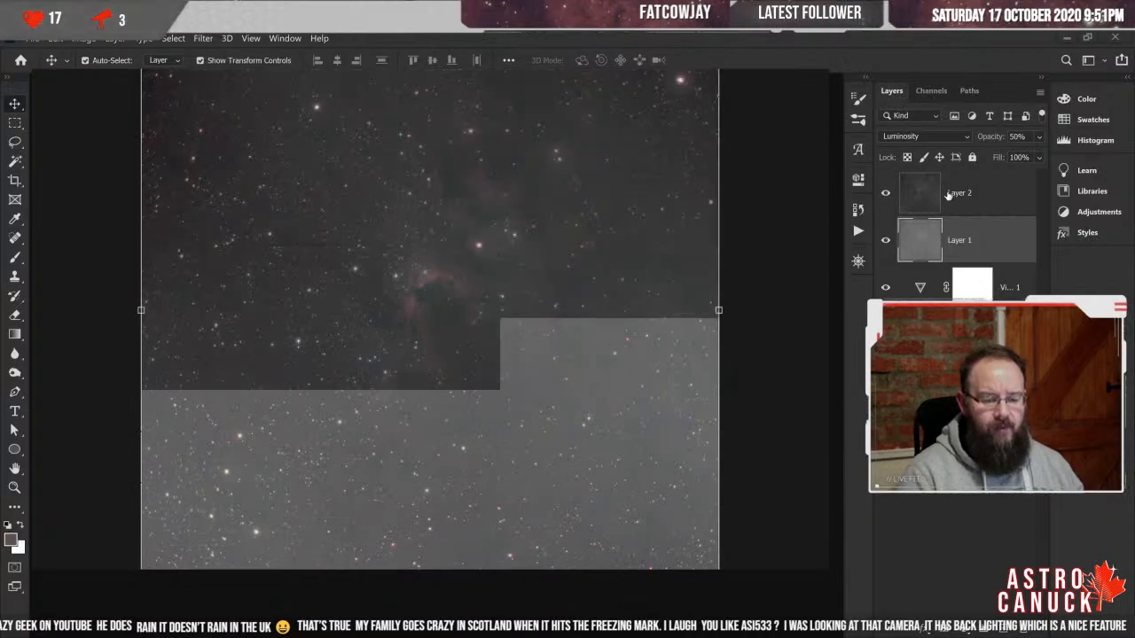
pyautogui.moveTo(923, 237); pyautogui.dragTo(918, 184)
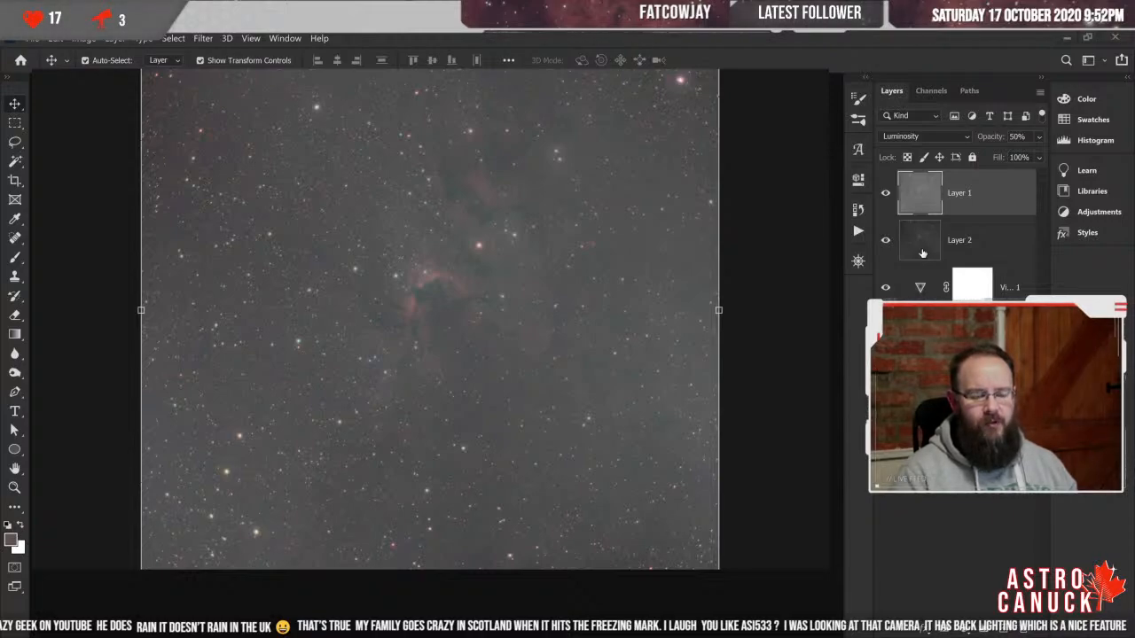
pyautogui.click(884, 194)
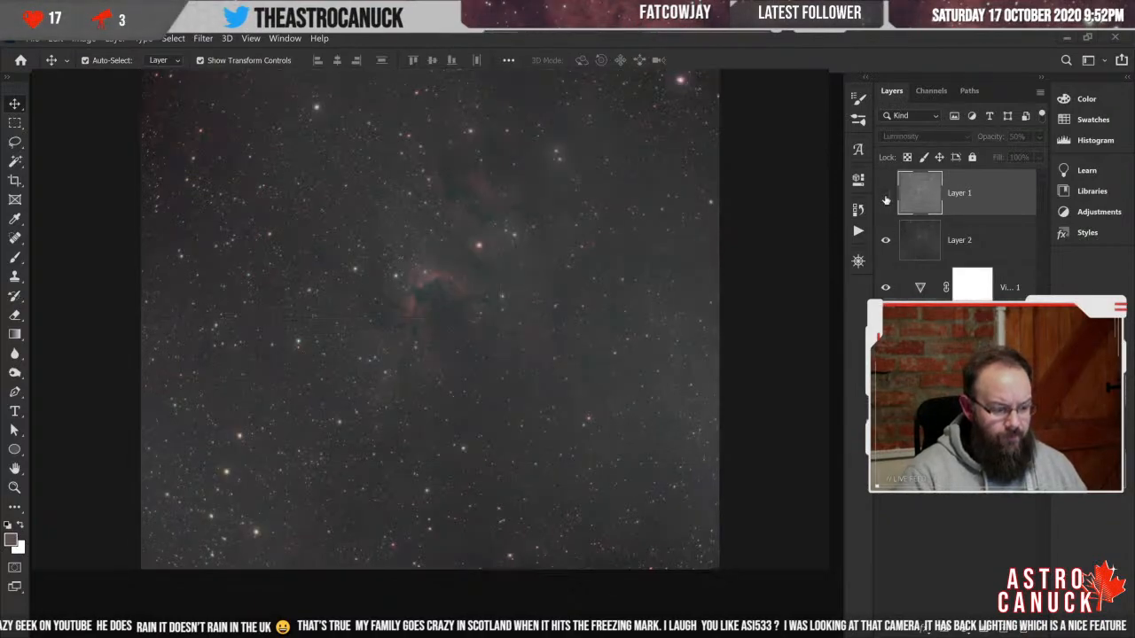
pyautogui.click(885, 194)
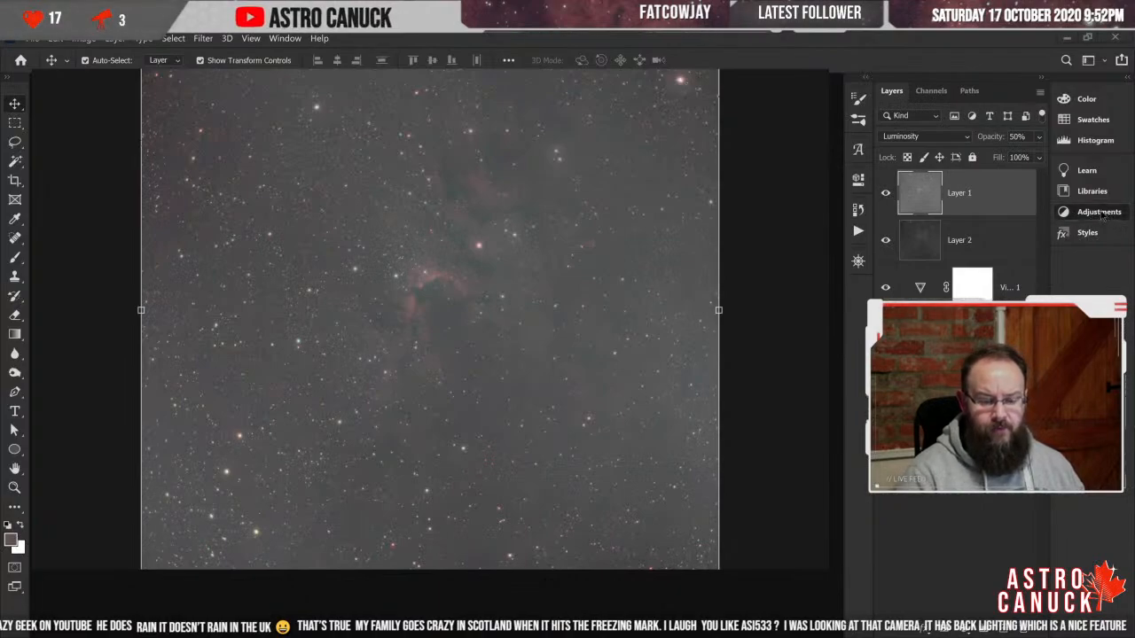
# - Add a Levels adjustment layer above Layer 1 and darken the grey sky background with it
pyautogui.hotkey('ctrl', 'z')
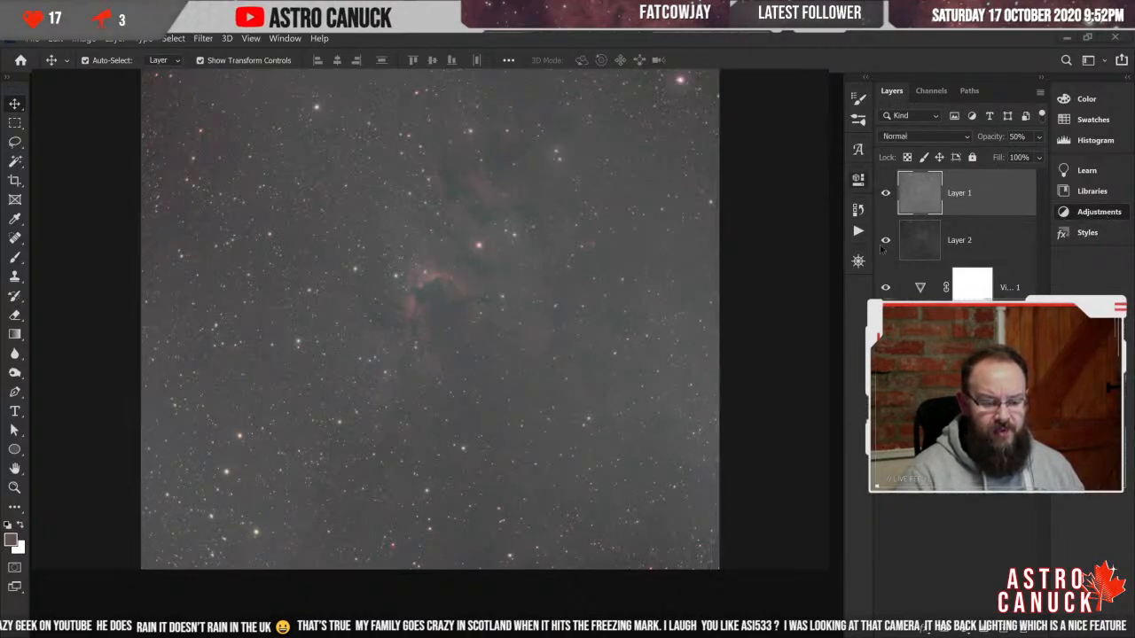
pyautogui.hotkey('ctrl', 'z')
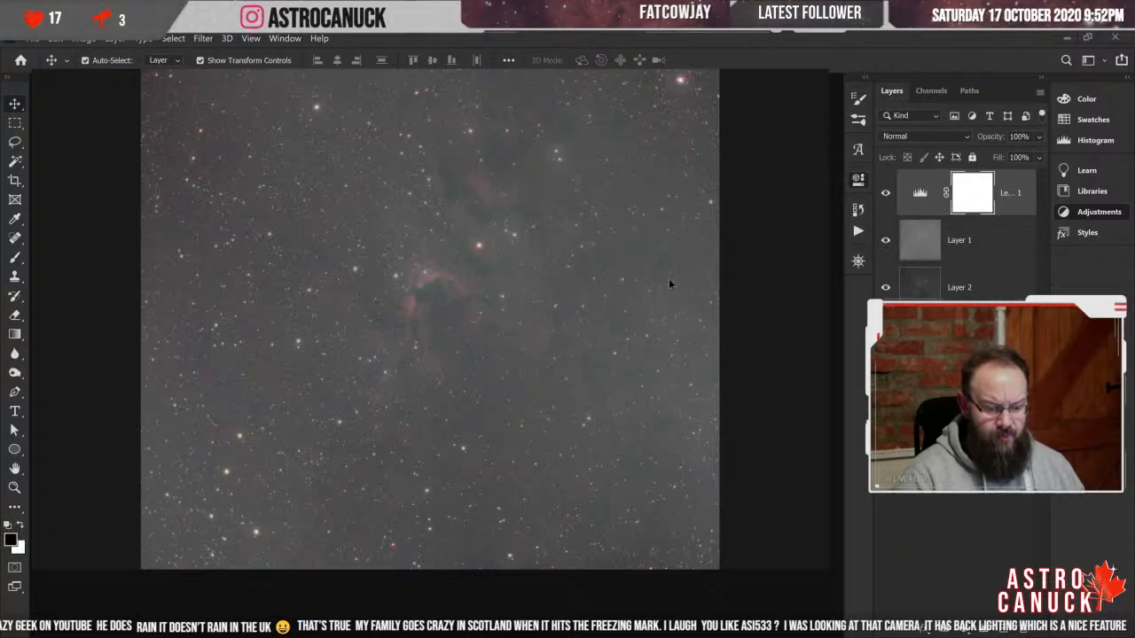
pyautogui.hotkey('ctrl', 'z')
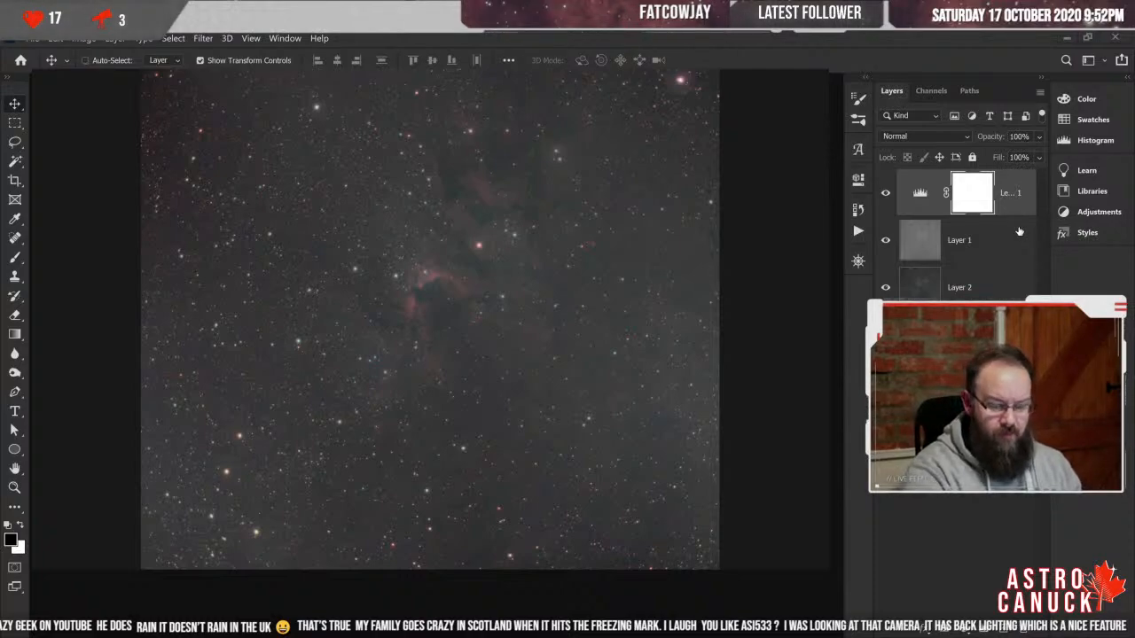
# - Stamp all visible layers into a new layer and move the Luminosity-blended Layer 1 above it
pyautogui.hotkey('ctrl', 'alt', 'shift', 'e')
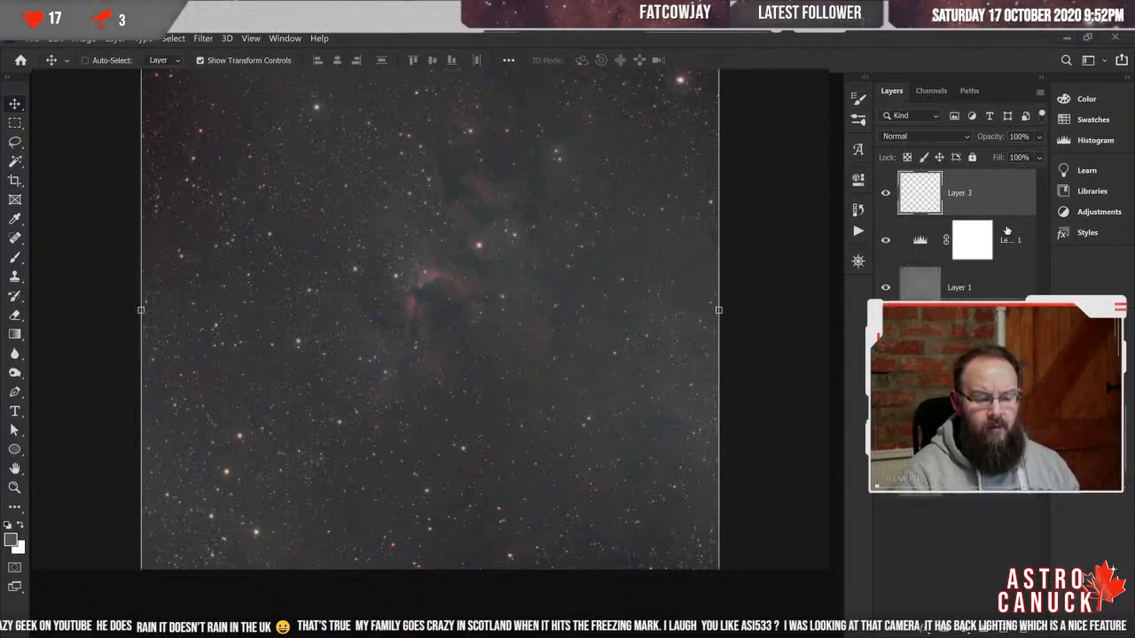
pyautogui.moveTo(911, 294); pyautogui.dragTo(914, 180)
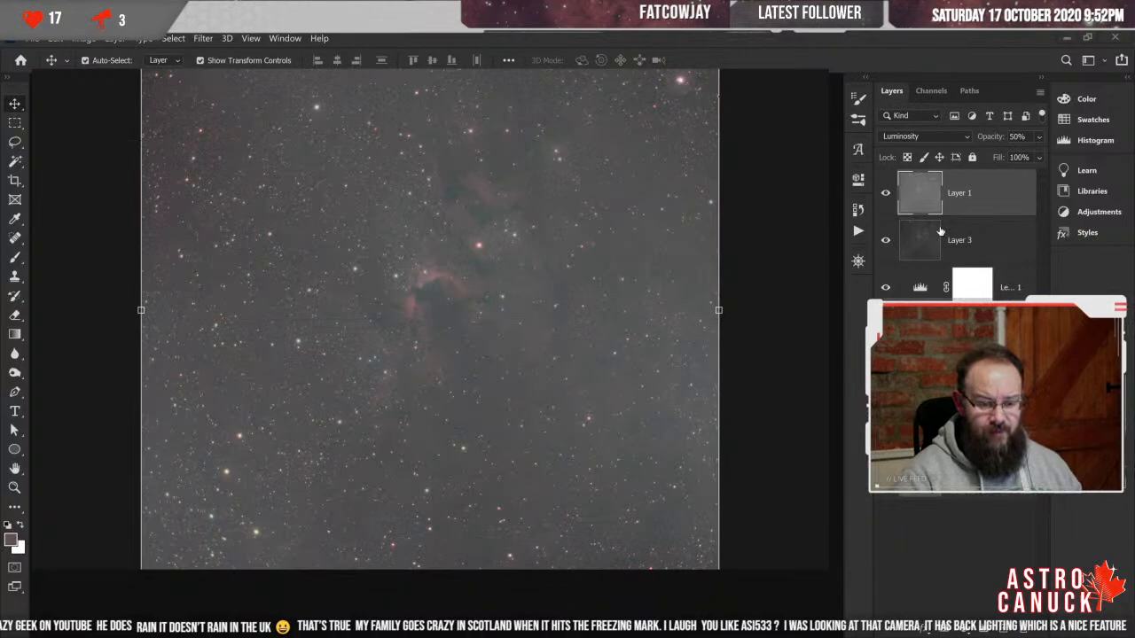
# - Compare the nebula close up with the Luminosity-blended Layer 1 hidden and shown
pyautogui.click(885, 193)
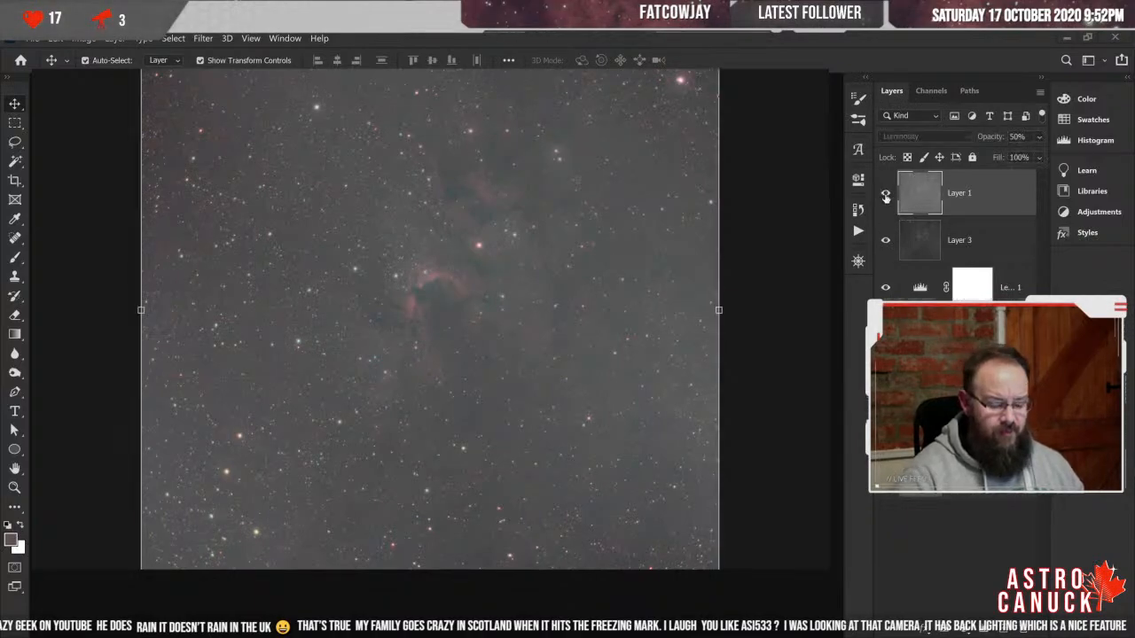
pyautogui.hotkey('ctrl', '+')
pyautogui.click(885, 194)
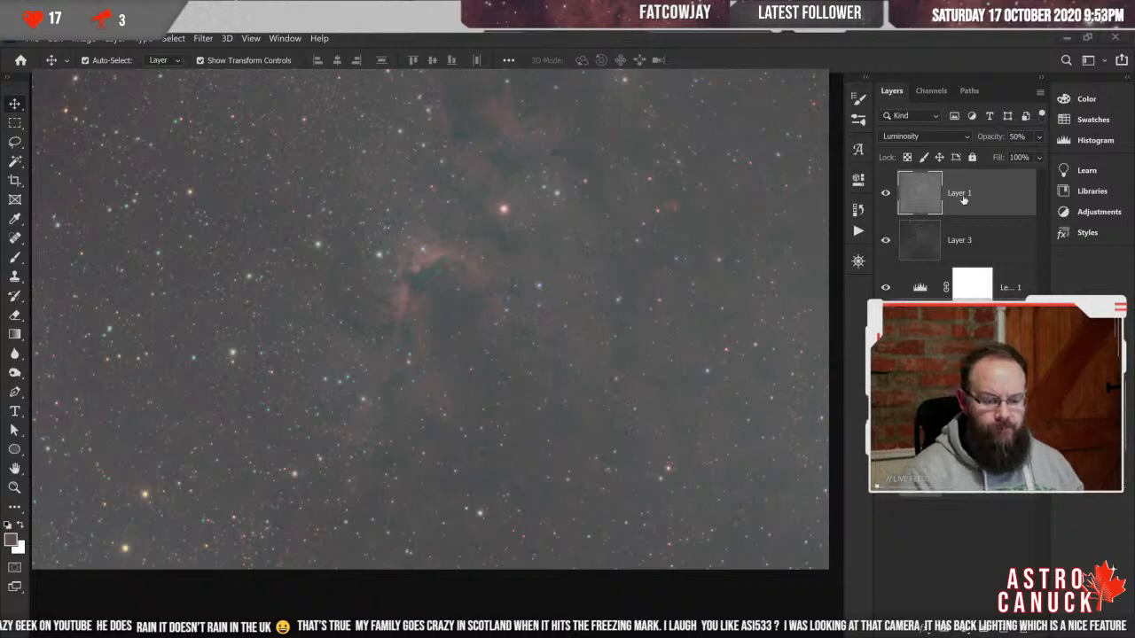
pyautogui.moveTo(838, 276)
pyautogui.mouseDown()
pyautogui.moveTo(839, 255)
pyautogui.moveTo(839, 267)
pyautogui.mouseUp()
pyautogui.hotkey('ctrl', '0')
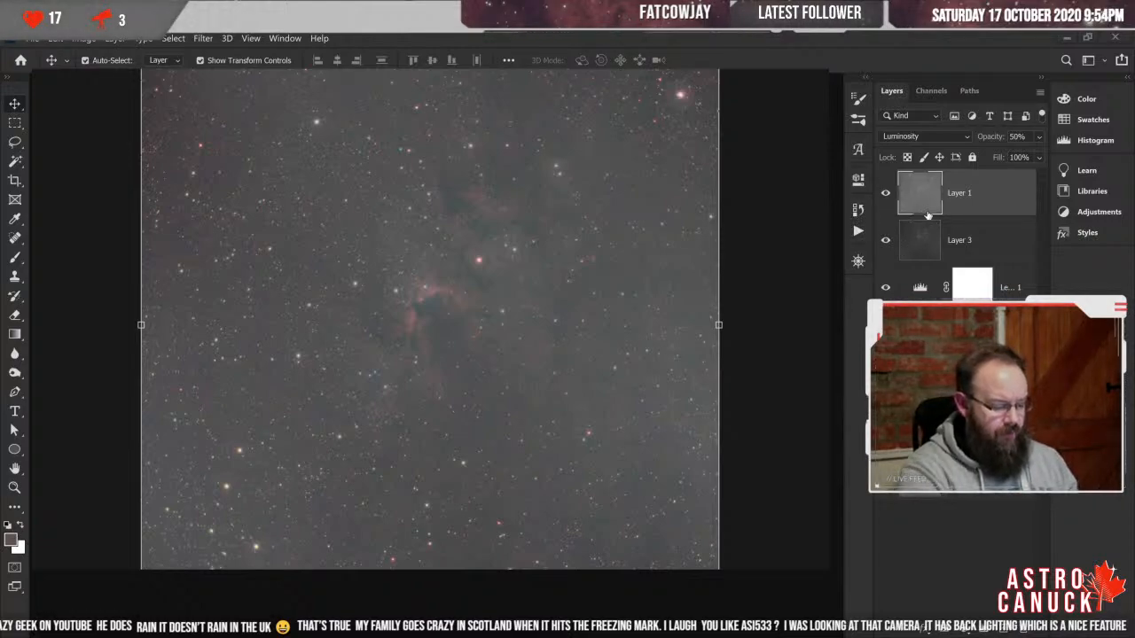
# - Stamp all visible layers into a new layer above Layer 1 and check the grey luminance document
pyautogui.hotkey('shift', 'alt', 'n')
pyautogui.hotkey('ctrl', 'shift', 'alt', 'e')
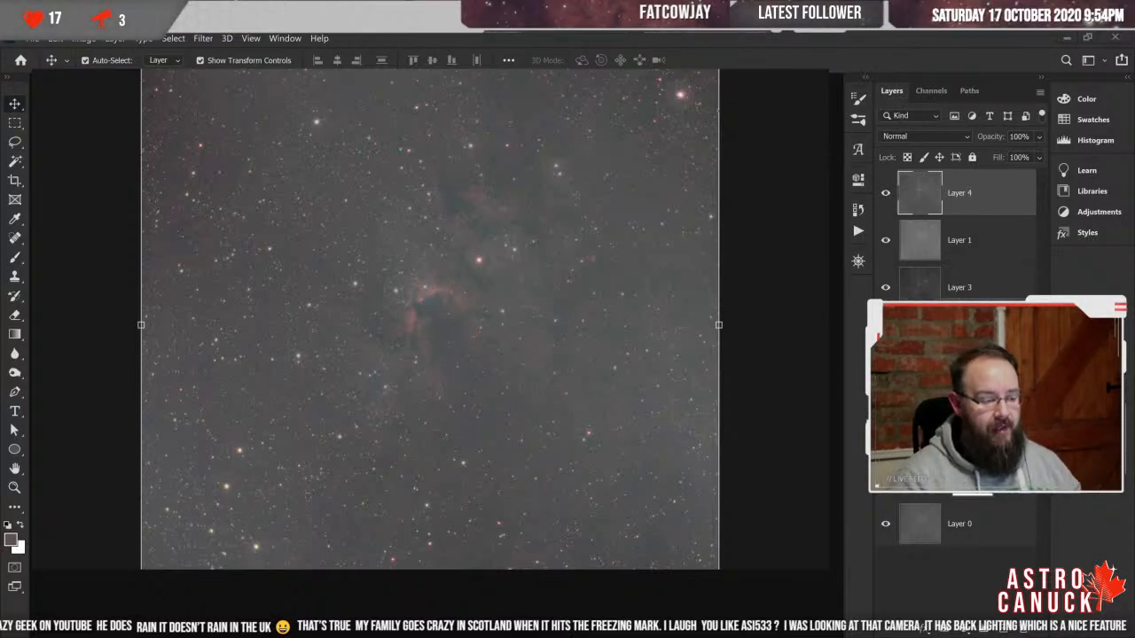
pyautogui.hotkey('ctrl', 'Tab')
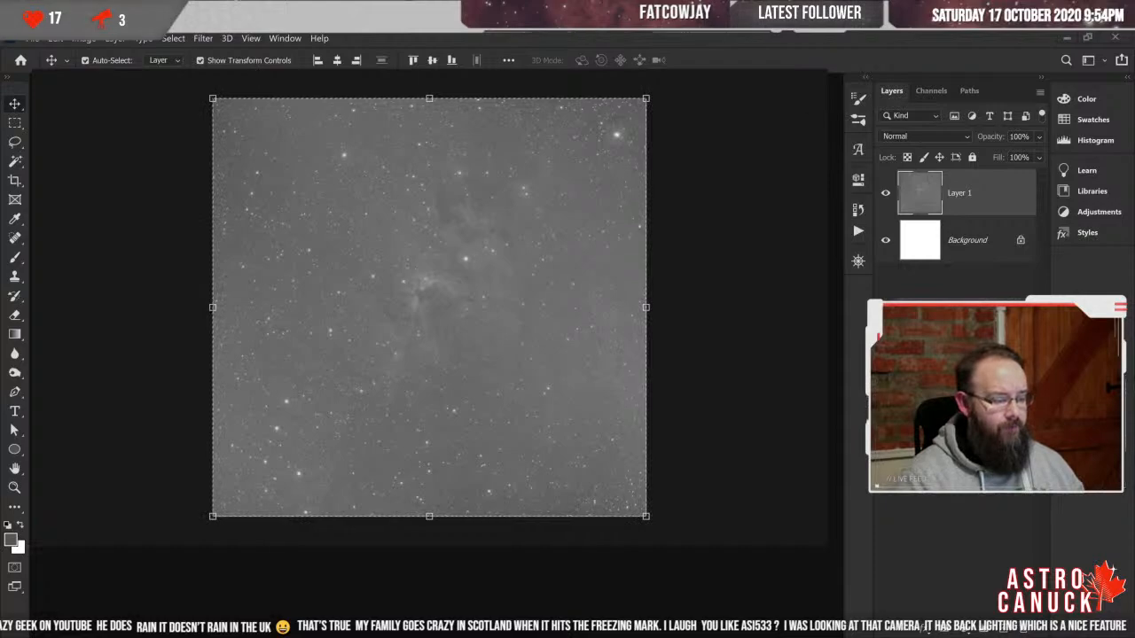
pyautogui.click(401, 82)
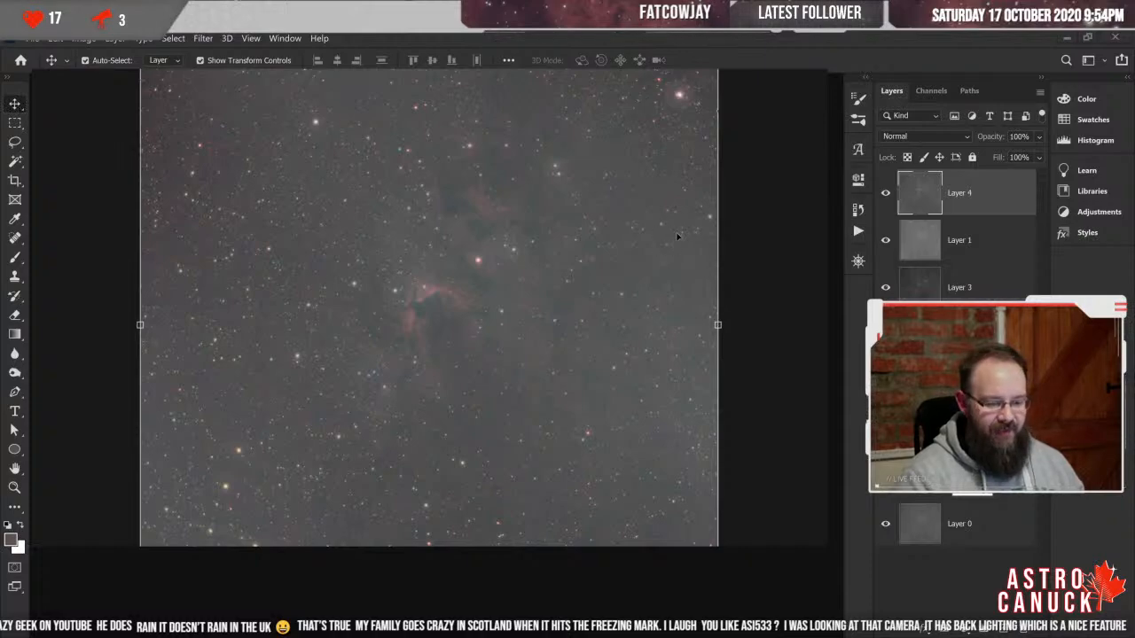
# - Hide every layer between the stamped Layer 4 and the original Layer 0
pyautogui.moveTo(886, 194); pyautogui.dragTo(887, 355)
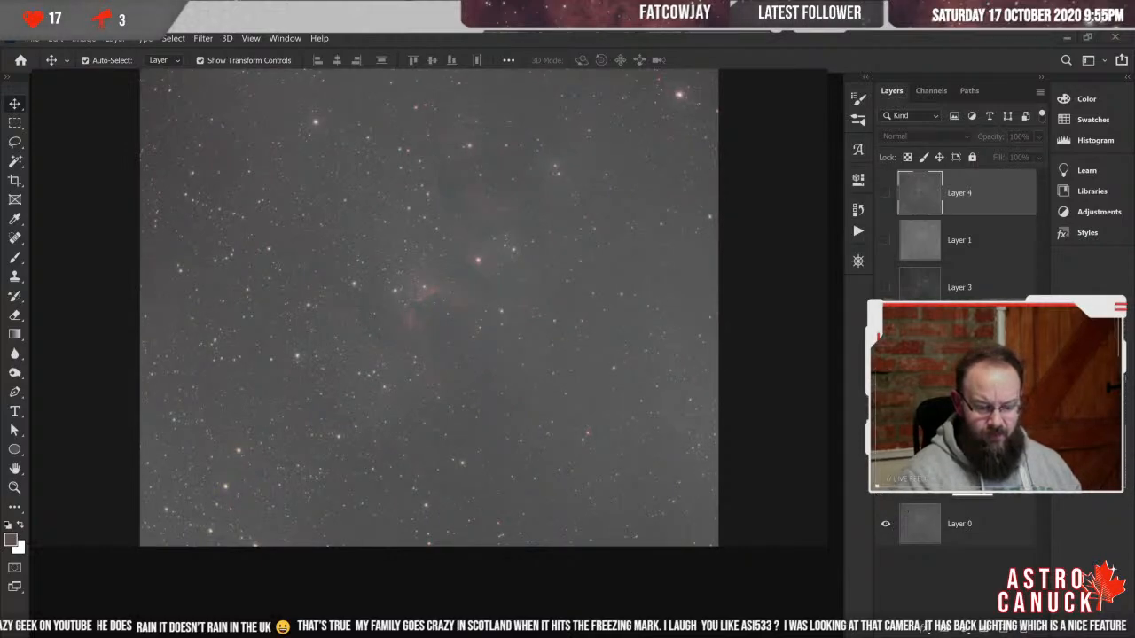
pyautogui.moveTo(886, 290); pyautogui.dragTo(886, 195)
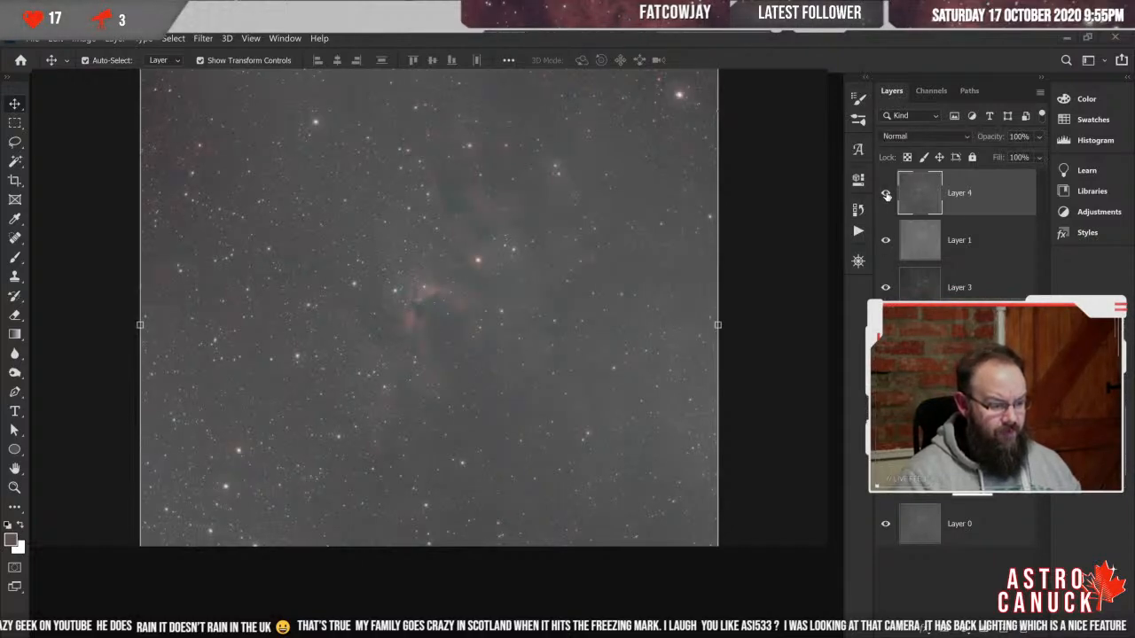
pyautogui.moveTo(886, 195); pyautogui.dragTo(884, 512)
pyautogui.click(885, 520)
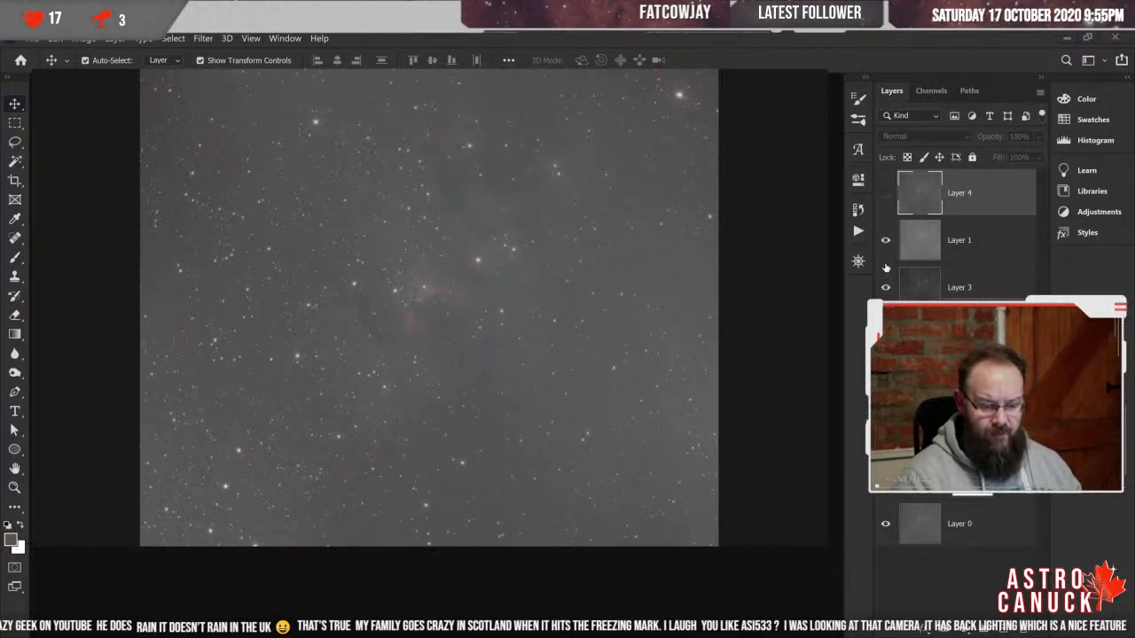
pyautogui.moveTo(885, 192); pyautogui.dragTo(894, 297)
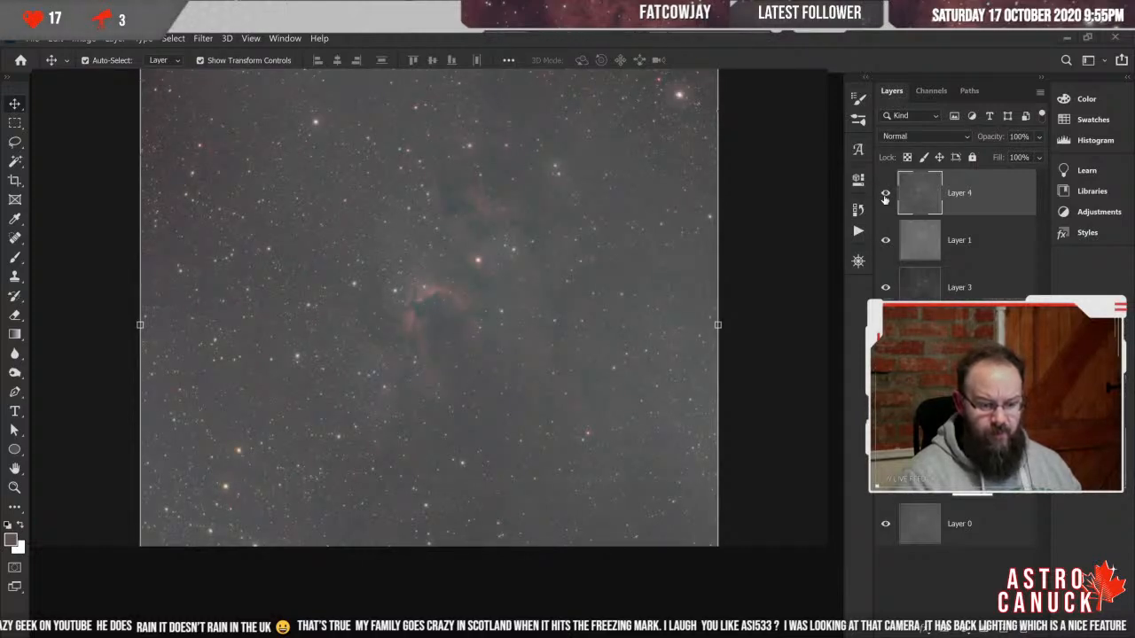
pyautogui.moveTo(885, 239); pyautogui.dragTo(885, 320)
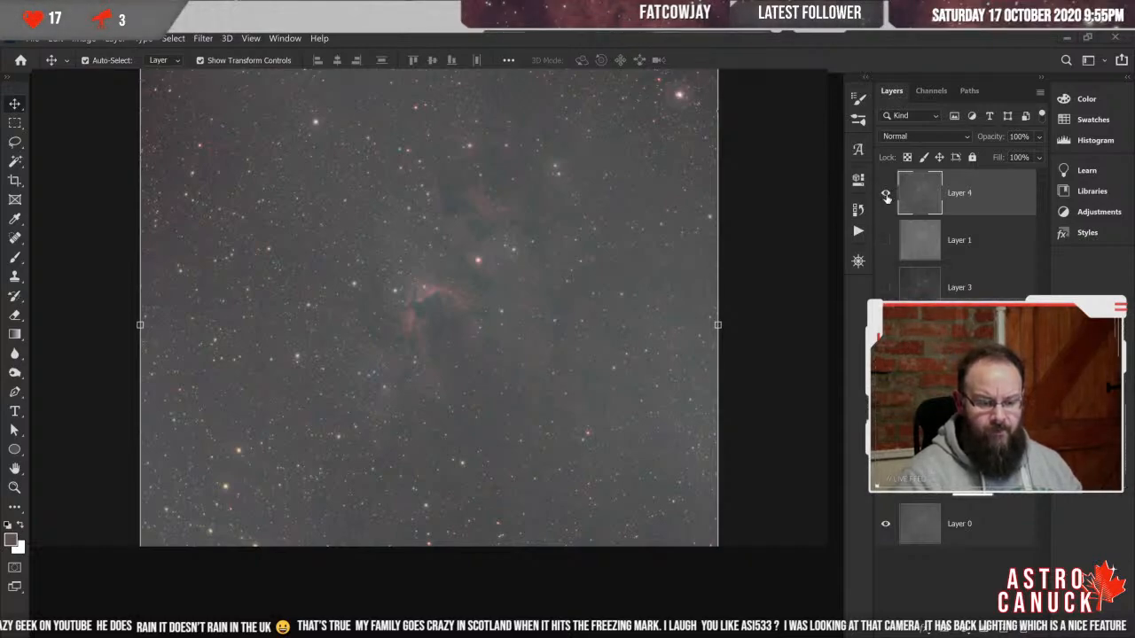
# - Compare the stamped Layer 4 with the original Layer 0 and inspect the nebula and stars close up
pyautogui.click(886, 196)
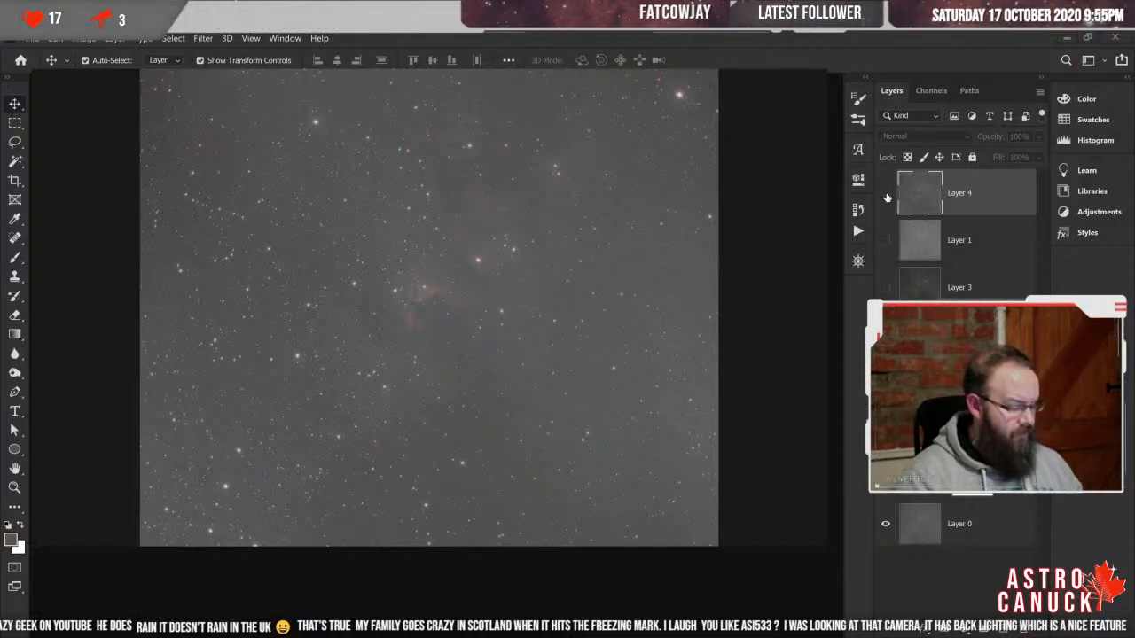
pyautogui.click(885, 195)
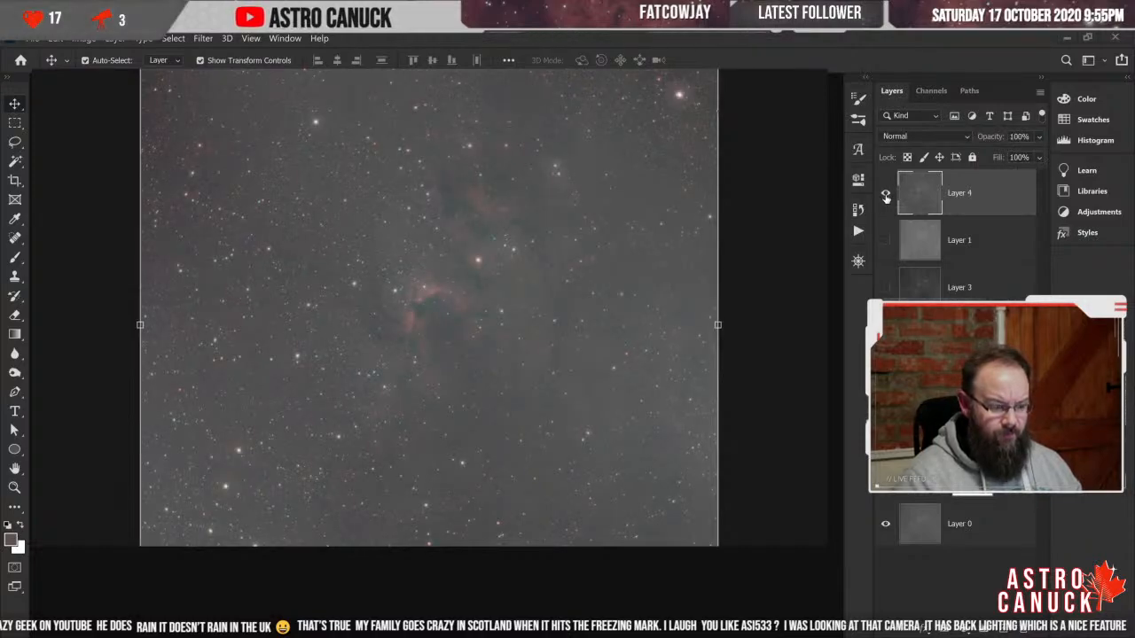
pyautogui.click(885, 195)
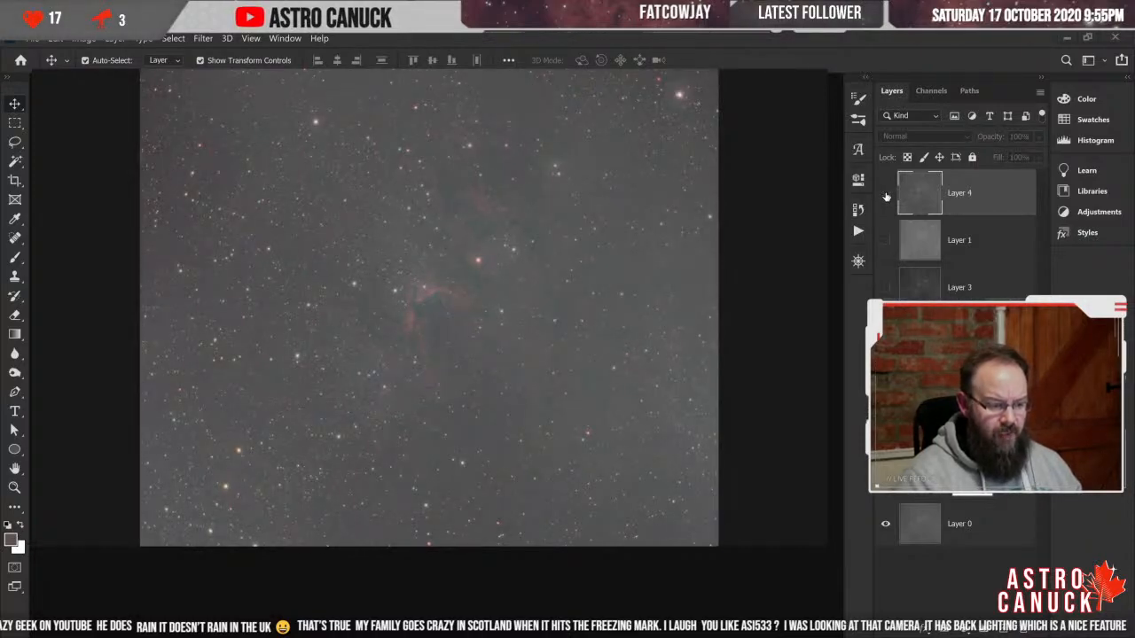
pyautogui.click(885, 195)
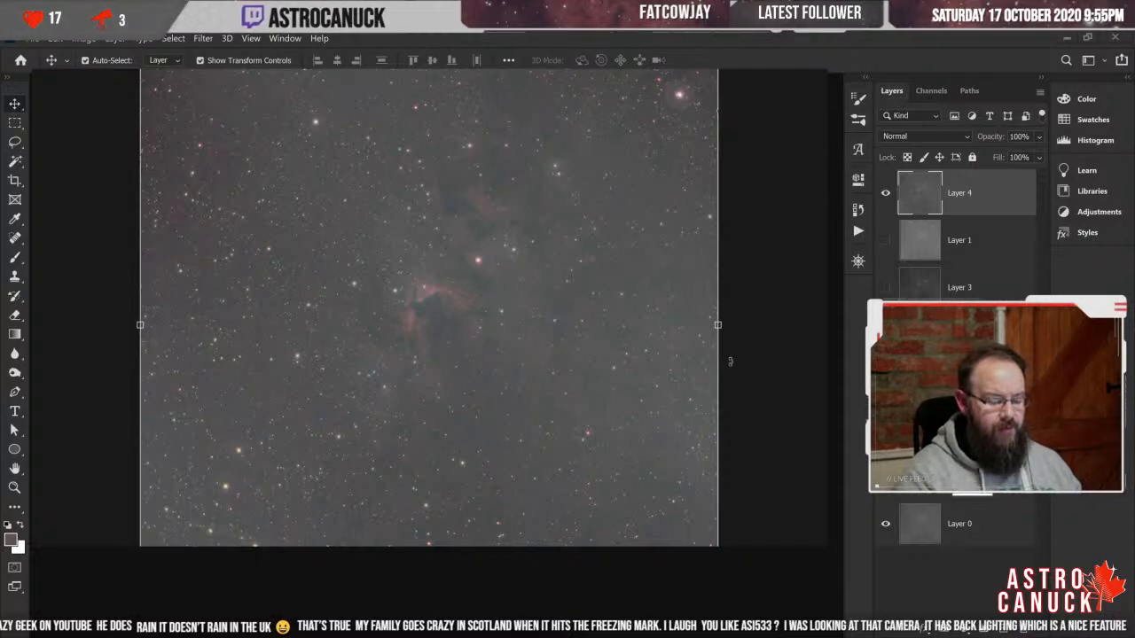
pyautogui.hotkey('ctrl', '+')
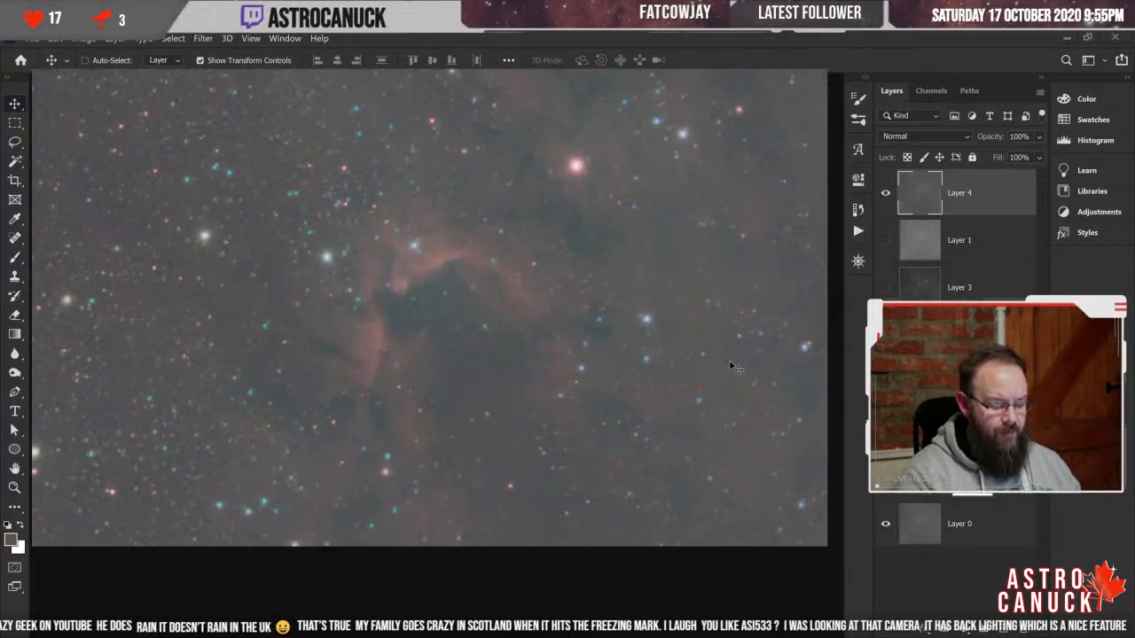
pyautogui.hotkey('ctrl', '+')
pyautogui.hotkey('ctrl', '-')
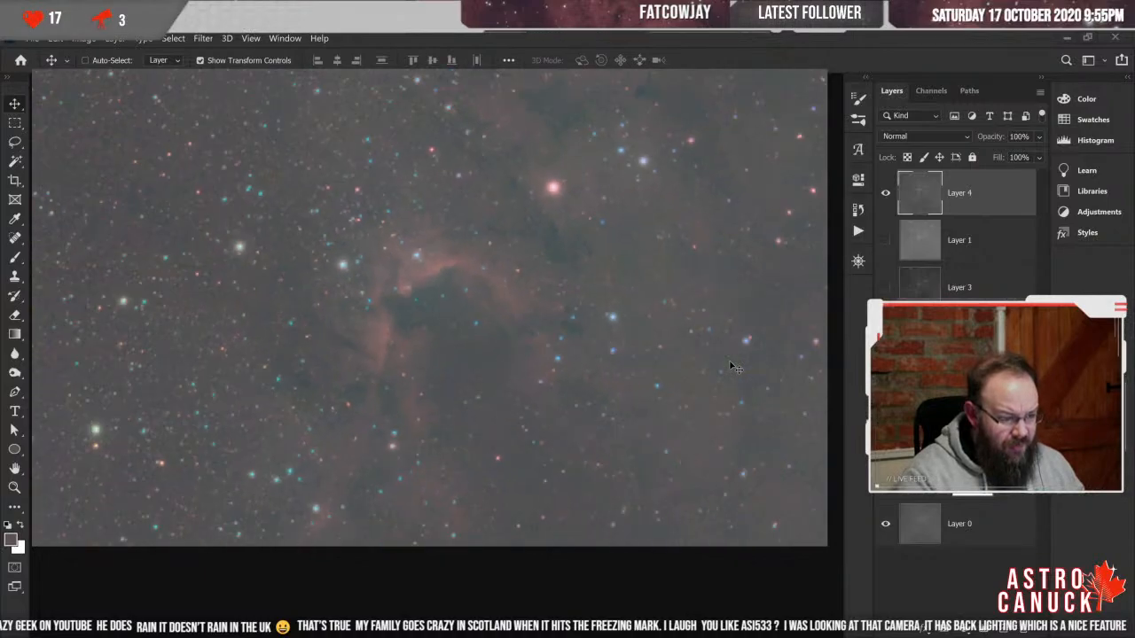
pyautogui.hotkey('ctrl', '-')
pyautogui.hotkey('ctrl', '-')
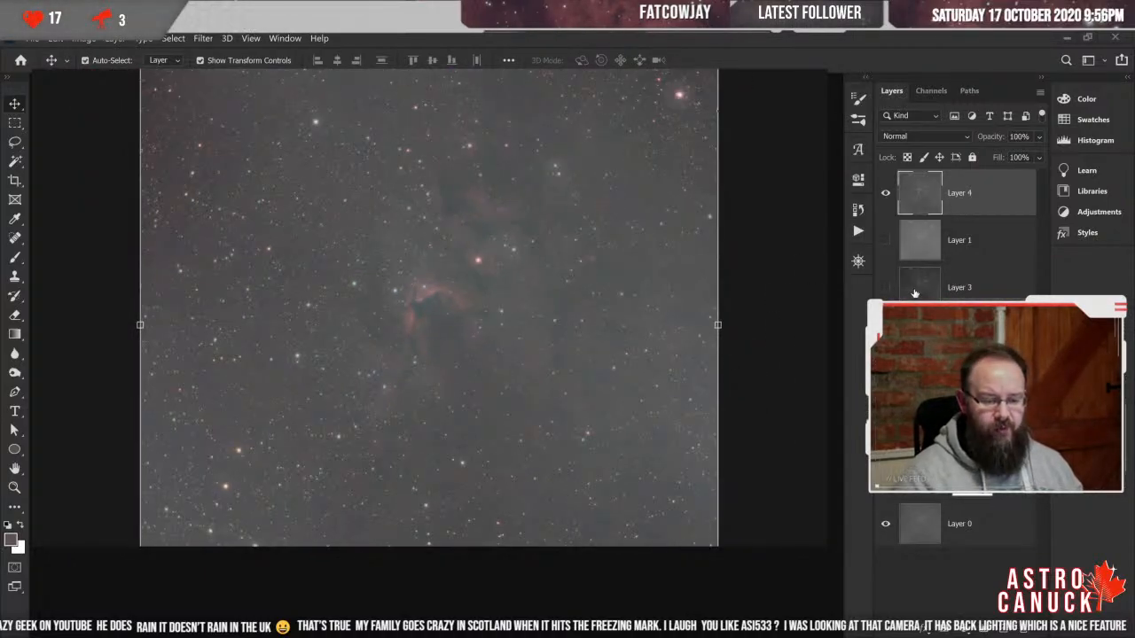
# - Neutralise the colour cast of Layer 4 by sampling sky background near the nebula as the grey point
pyautogui.press('i')
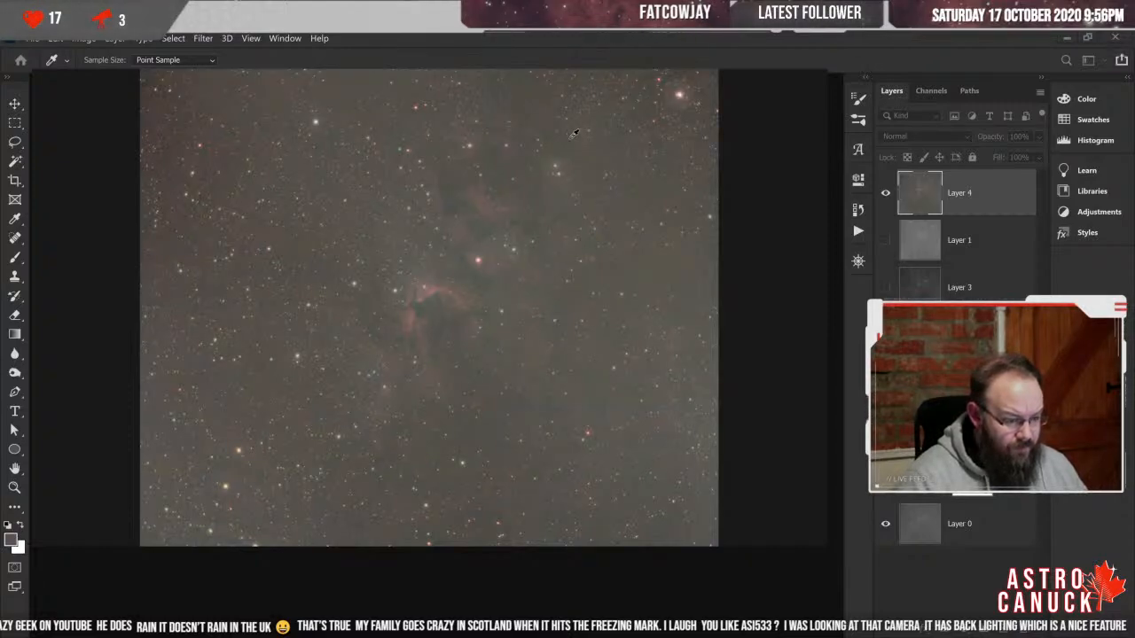
pyautogui.click(581, 142)
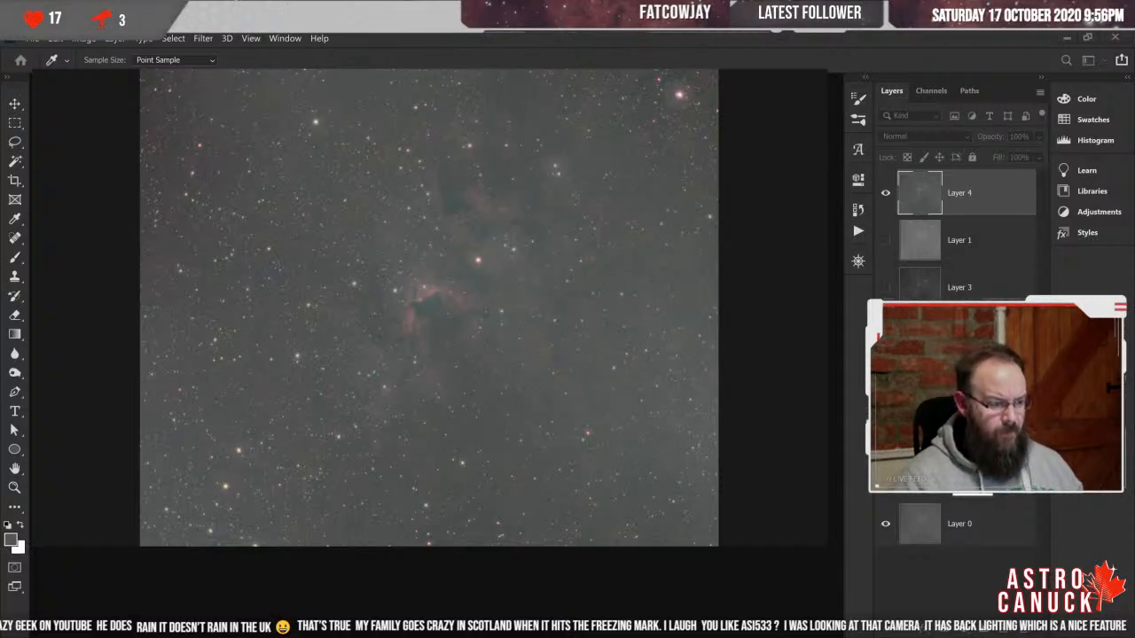
pyautogui.click(525, 164)
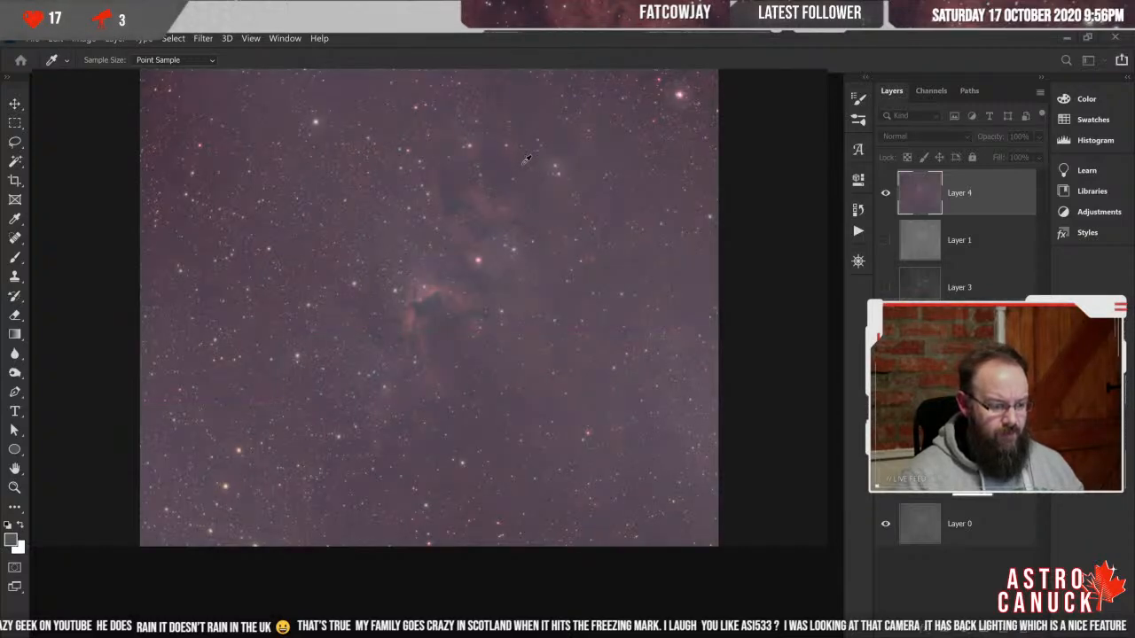
pyautogui.click(527, 160)
pyautogui.click(572, 173)
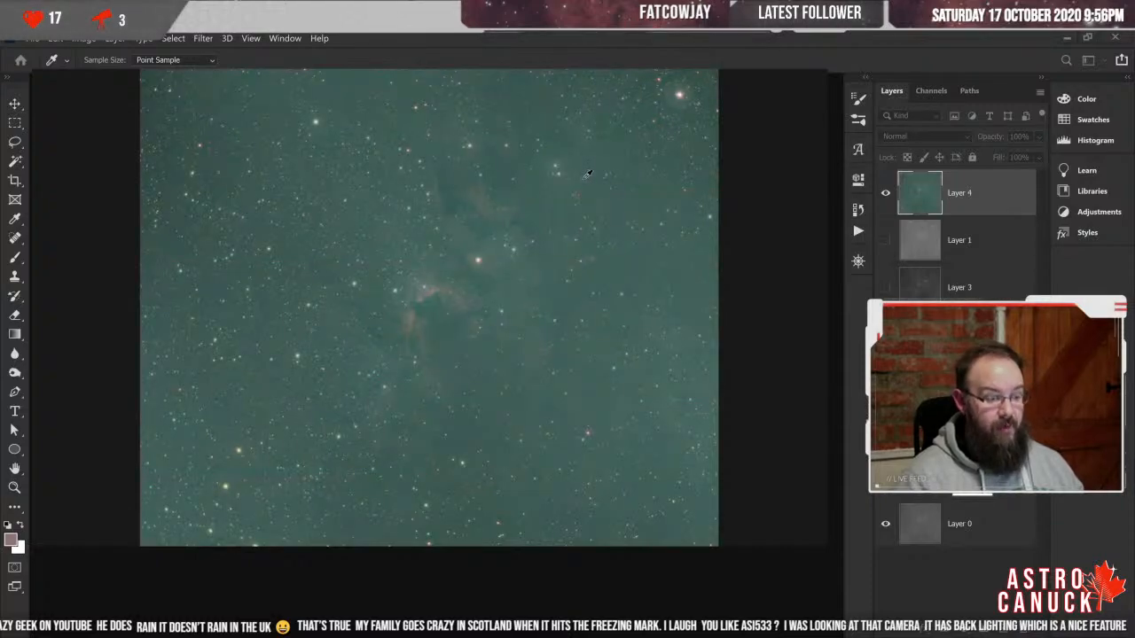
pyautogui.click(587, 174)
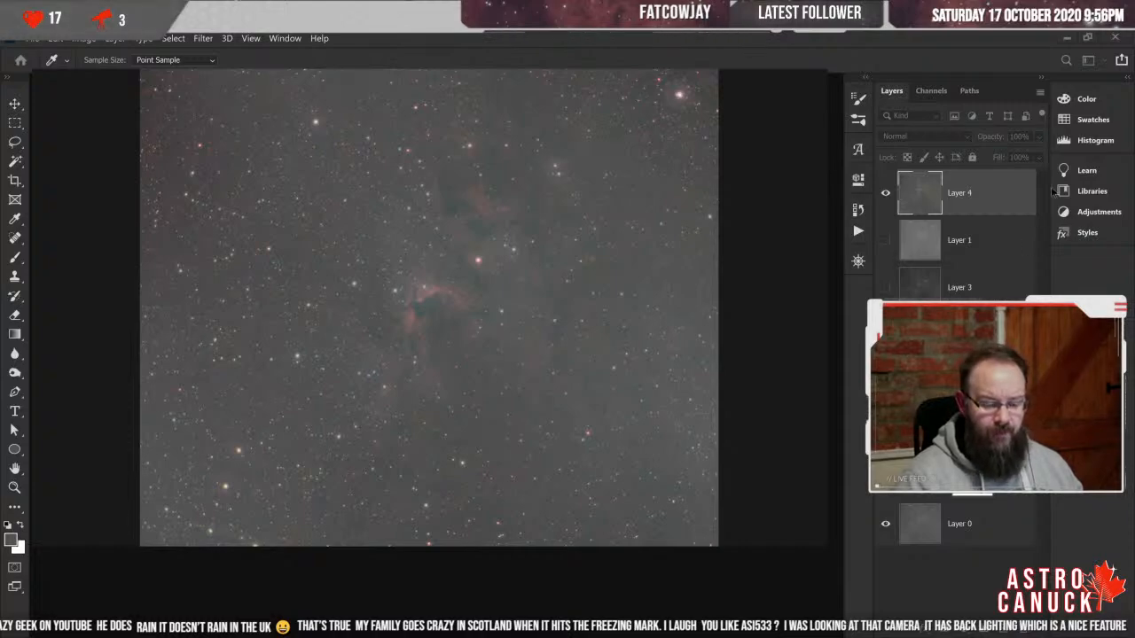
pyautogui.press('v')
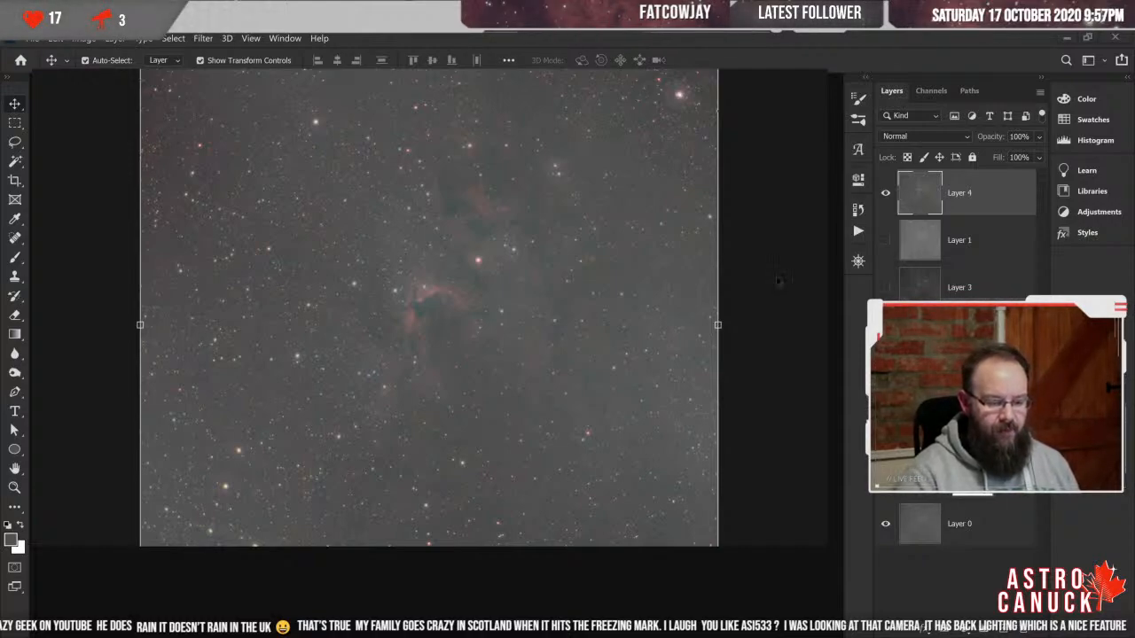
# - Inspect the neutralised nebula and add a Vibrance adjustment layer above Layer 4
pyautogui.hotkey('ctrl', '+')
pyautogui.hotkey('ctrl', '+')
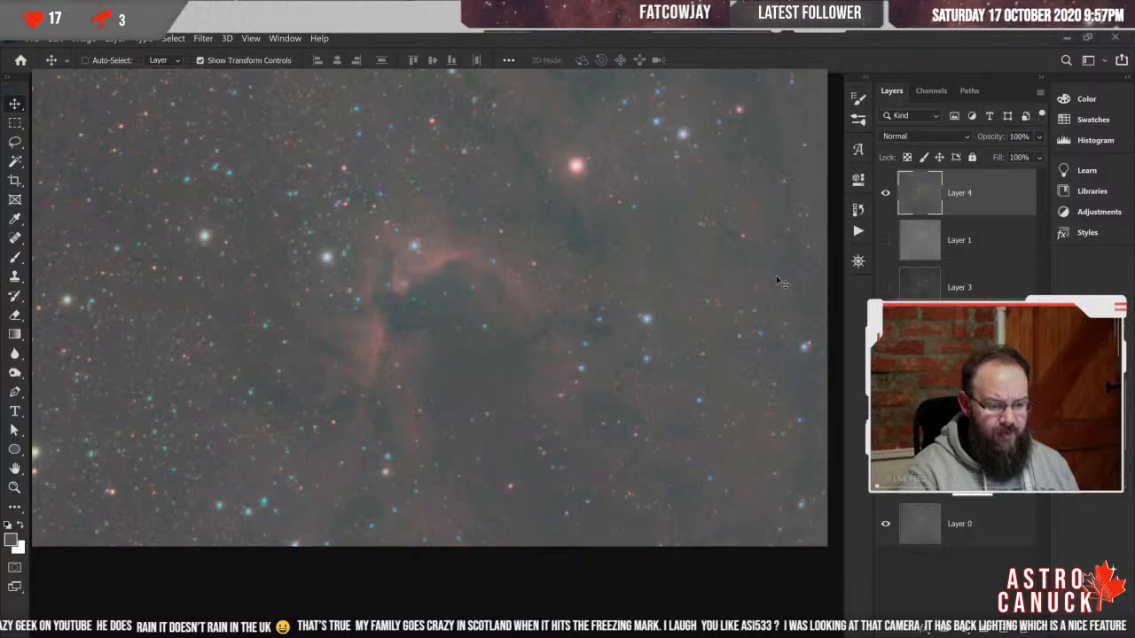
pyautogui.hotkey('ctrl', '-')
pyautogui.hotkey('ctrl', '-')
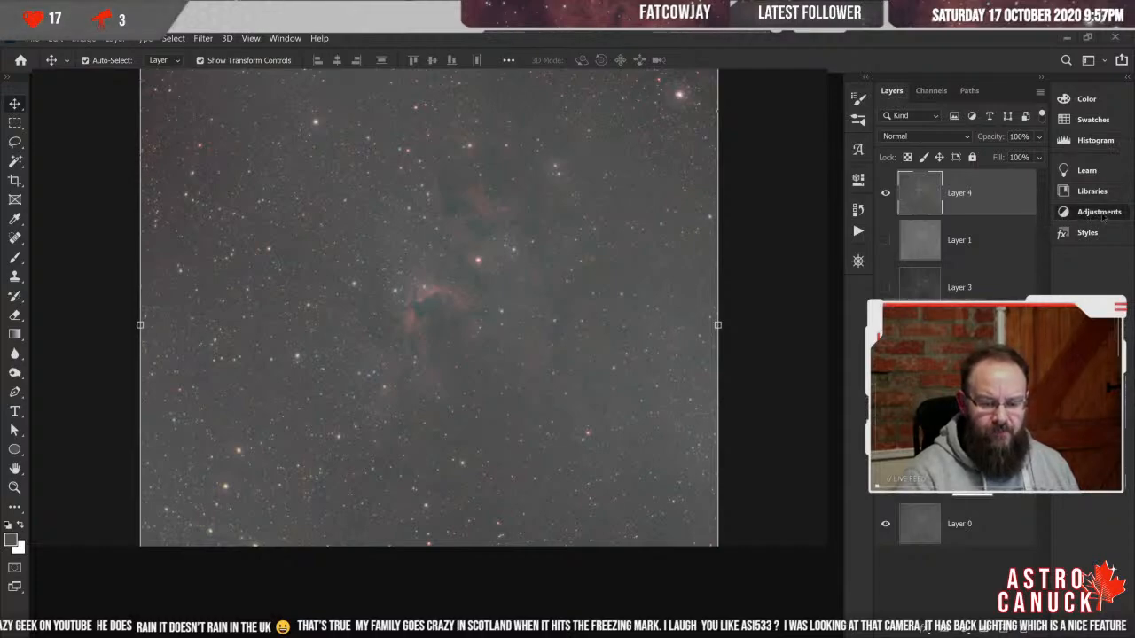
pyautogui.click(1007, 202)
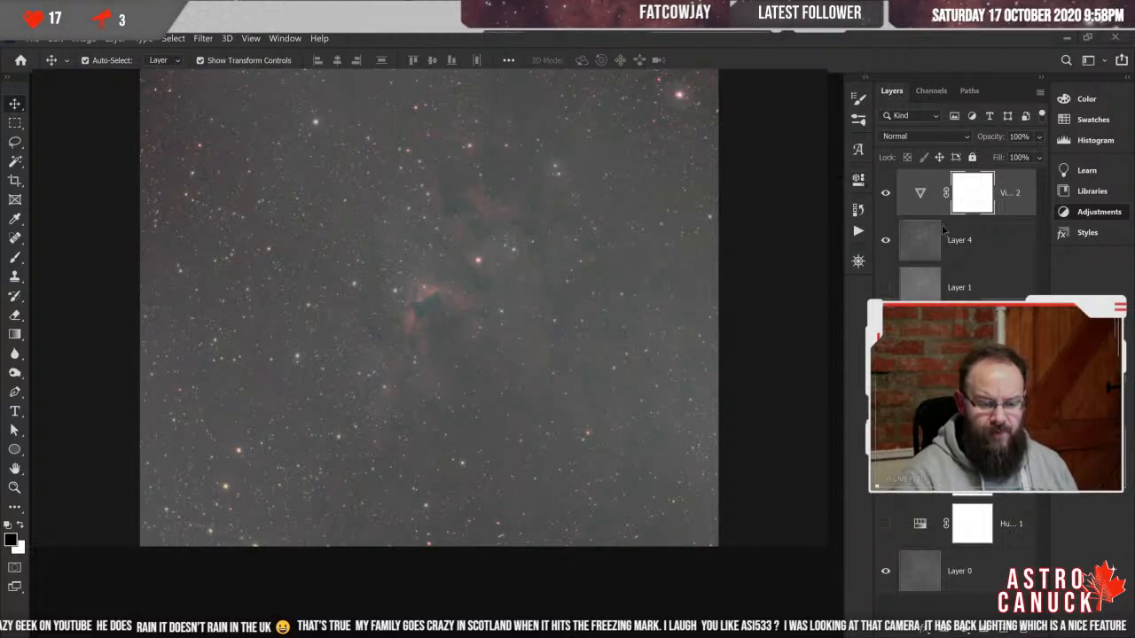
# - Add a Hue/Saturation adjustment layer above the Vibrance layer and check the nebula's colour close up
pyautogui.click(783, 220)
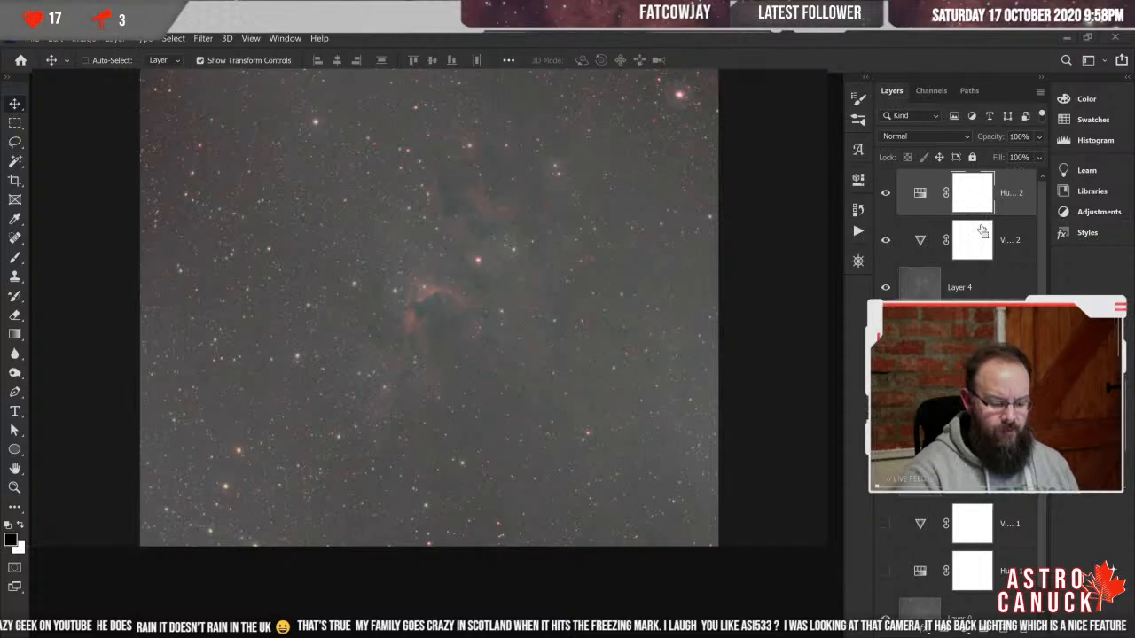
pyautogui.hotkey('ctrl', '+')
pyautogui.hotkey('ctrl', '+')
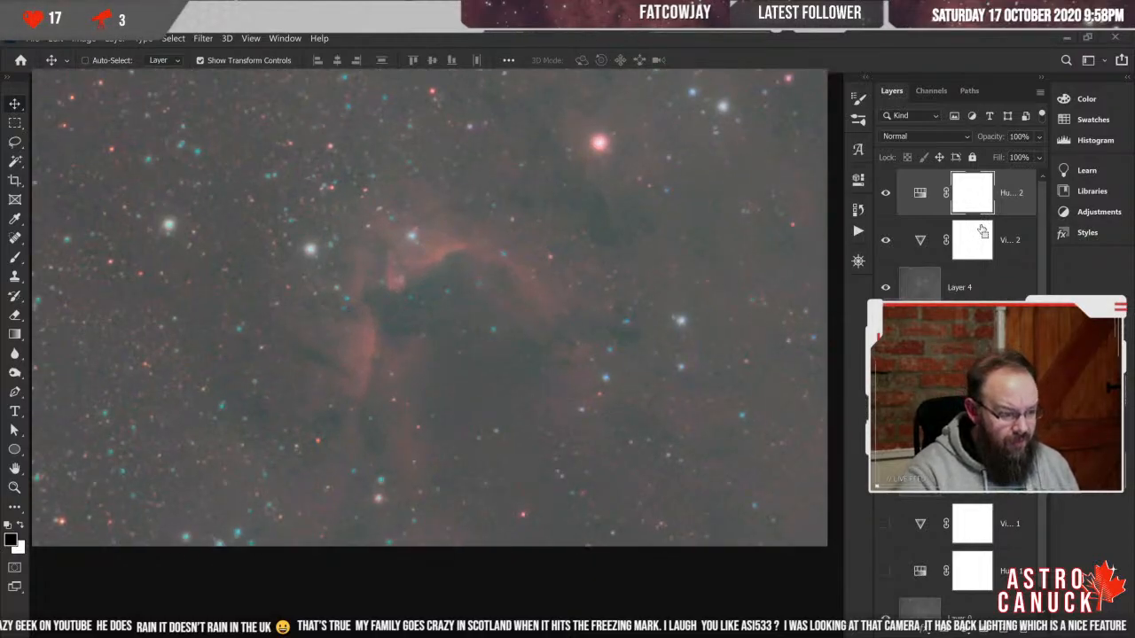
pyautogui.hotkey('ctrl', '-')
pyautogui.hotkey('ctrl', '-')
pyautogui.hotkey('ctrl', '-')
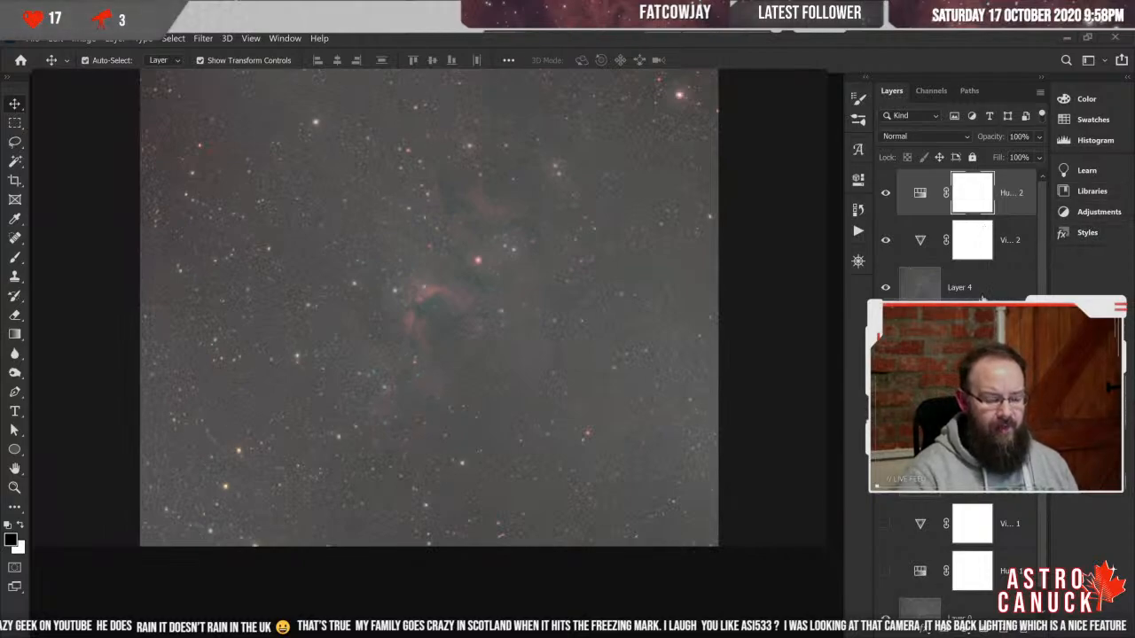
# - Revisit the Hue/Saturation adjustment while inspecting the nebula, and add a Curves adjustment layer above it
pyautogui.click(922, 195)
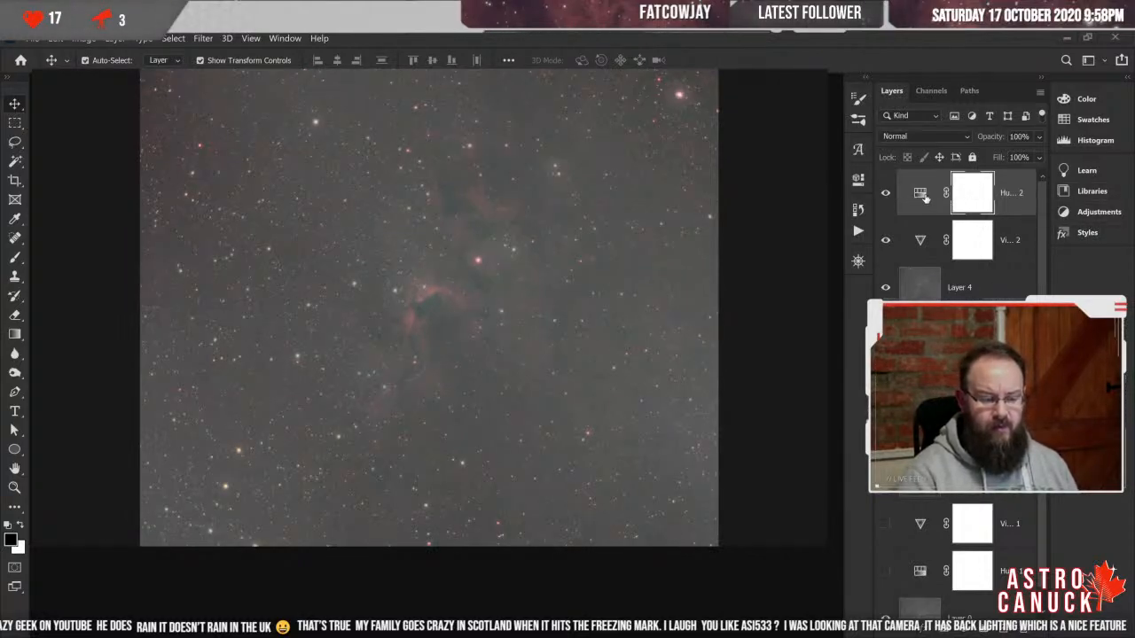
pyautogui.hotkey('ctrl', '+')
pyautogui.hotkey('ctrl', '+')
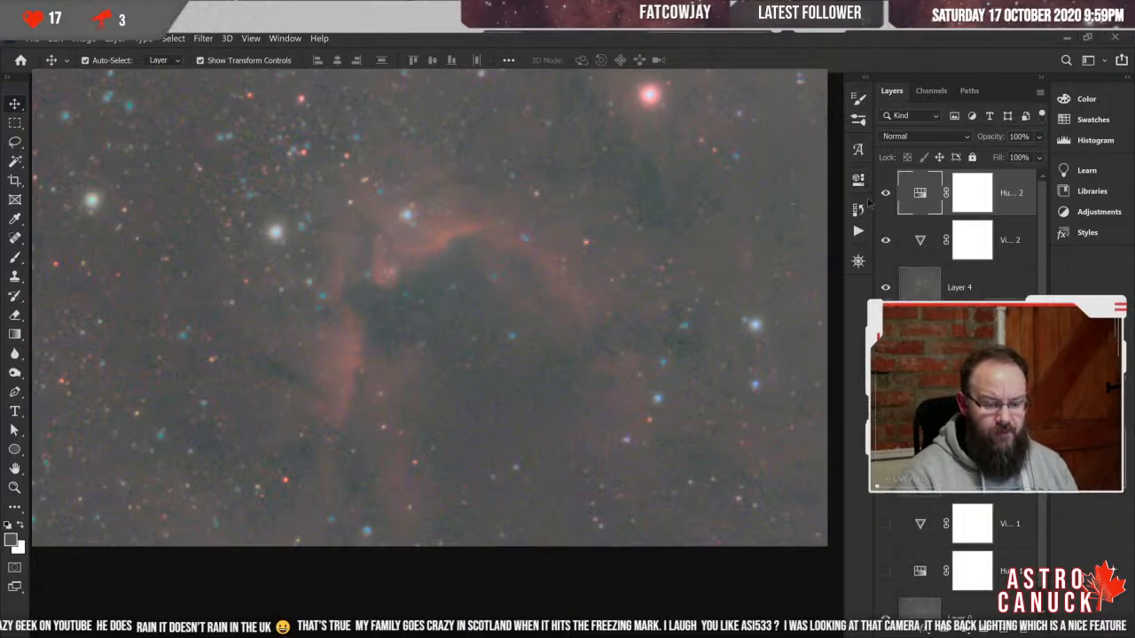
pyautogui.hotkey('ctrl', '-')
pyautogui.hotkey('ctrl', '-')
pyautogui.hotkey('ctrl', '-')
pyautogui.hotkey('ctrl', '-')
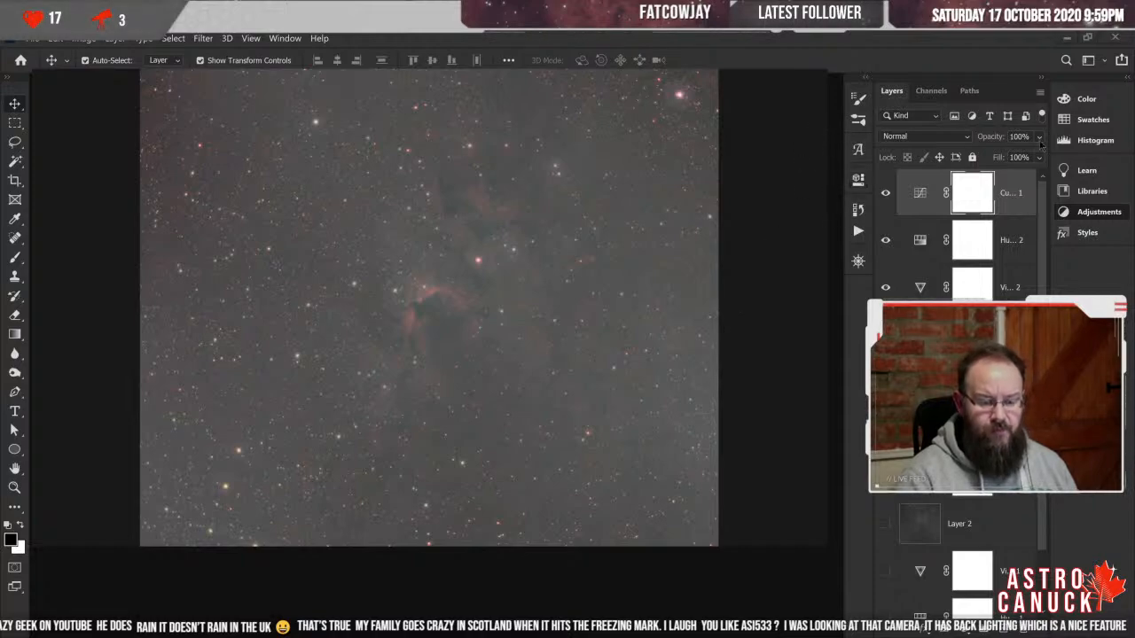
# - Add a Levels adjustment layer above the Curves layer and darken the grey sky background with it
pyautogui.click(957, 198)
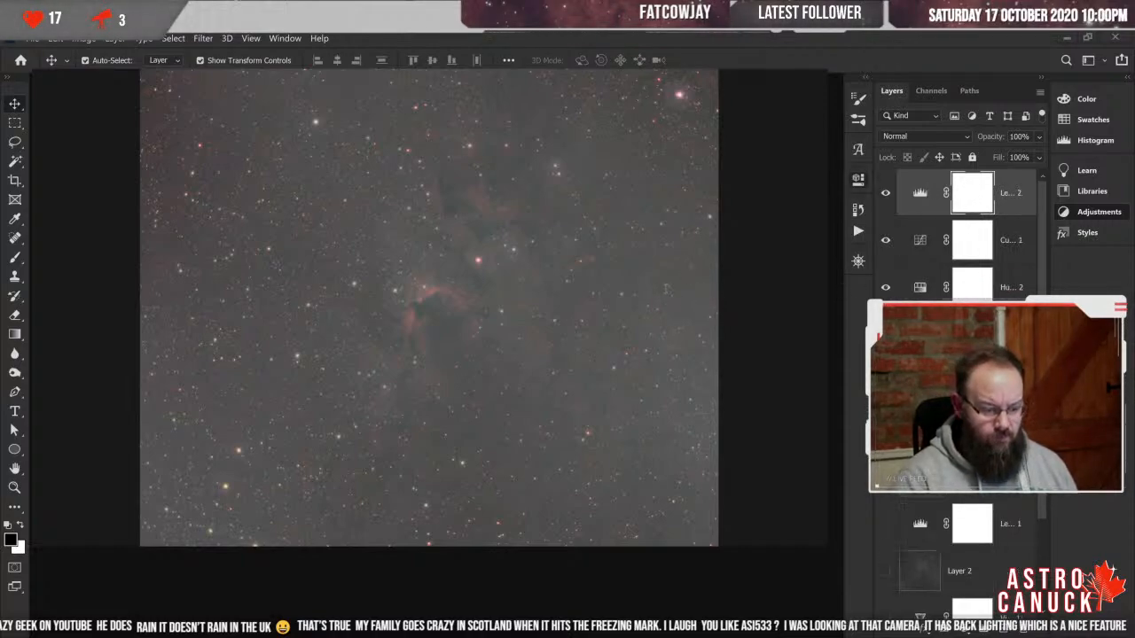
pyautogui.moveTo(665, 281); pyautogui.dragTo(682, 288)
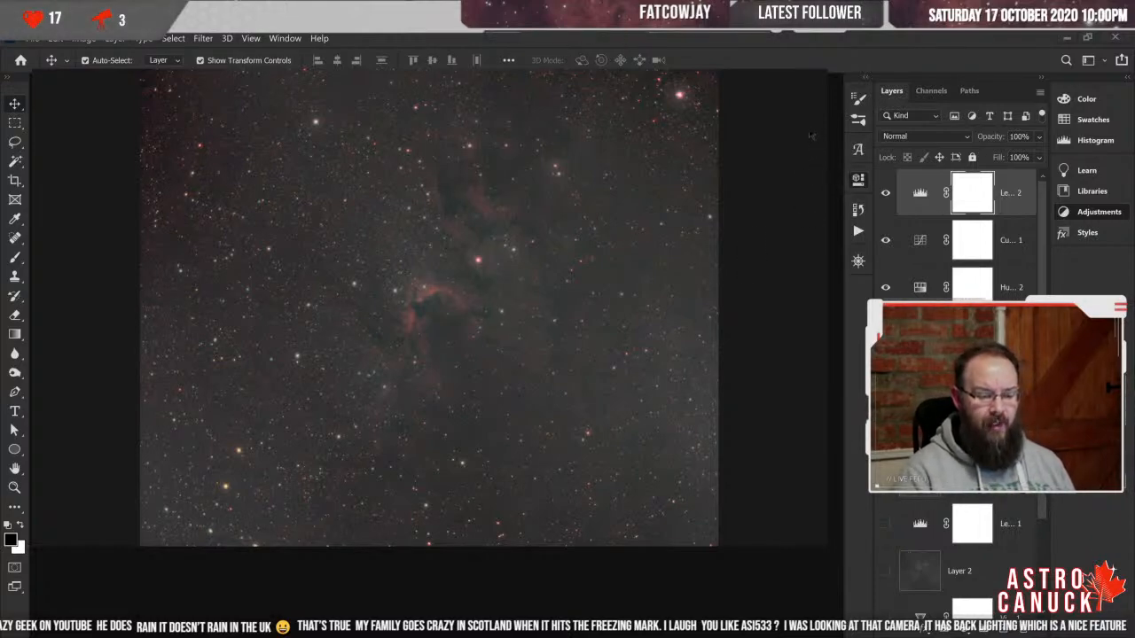
# - Add a Curves adjustment layer above the topmost Levels layer and use it to brighten the nebula
pyautogui.click(969, 196)
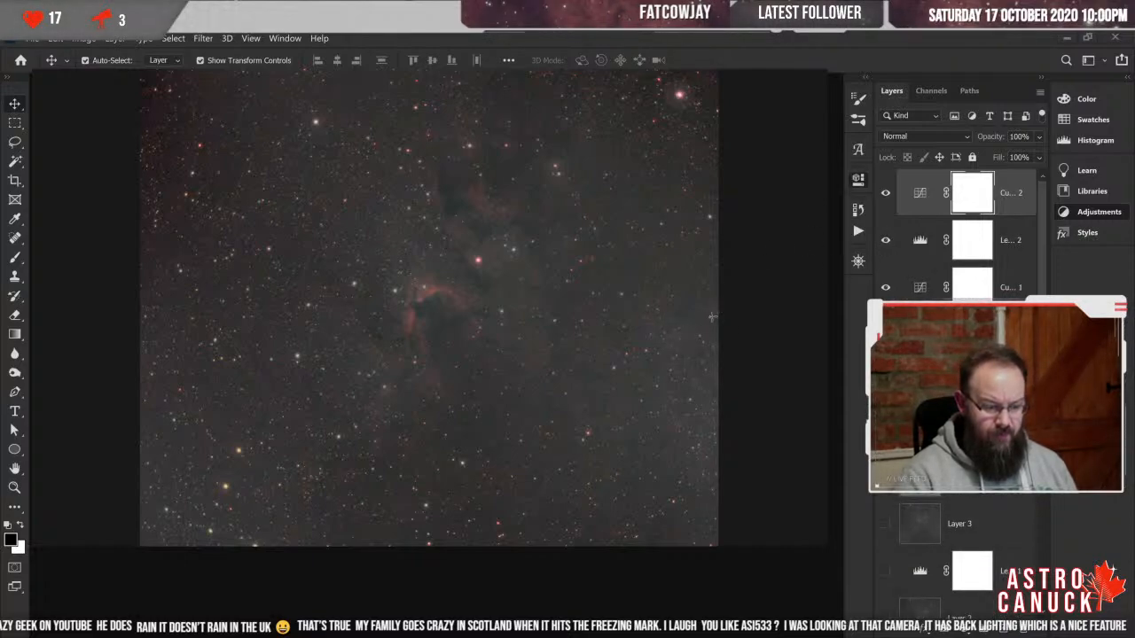
pyautogui.moveTo(689, 340); pyautogui.dragTo(694, 342)
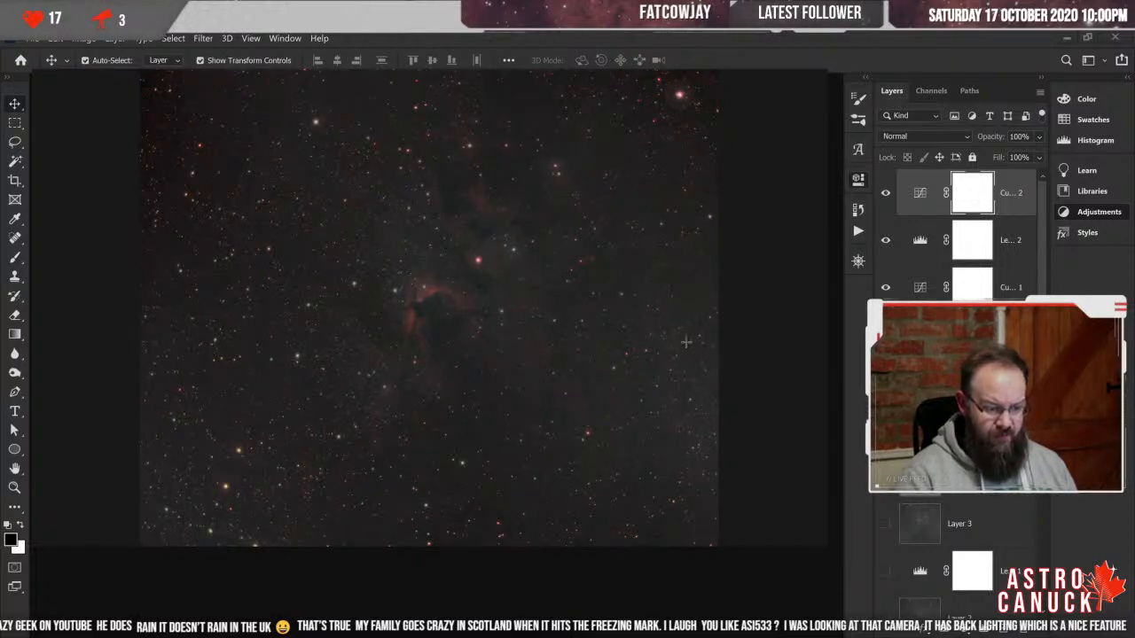
pyautogui.hotkey('ctrl', 'z')
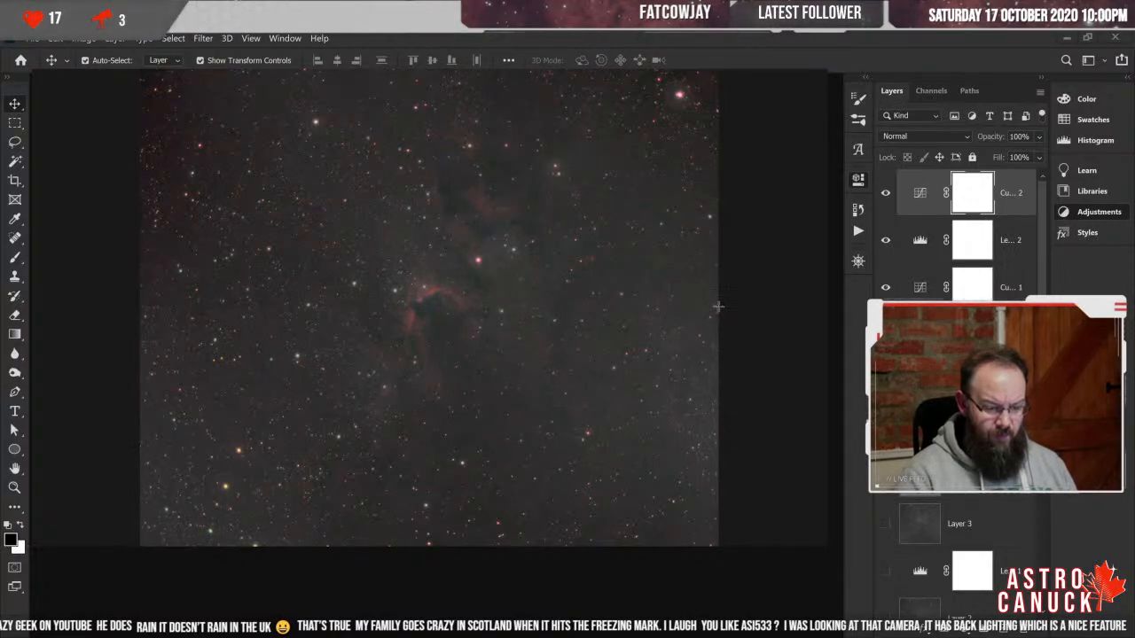
pyautogui.hotkey('ctrl', 'z')
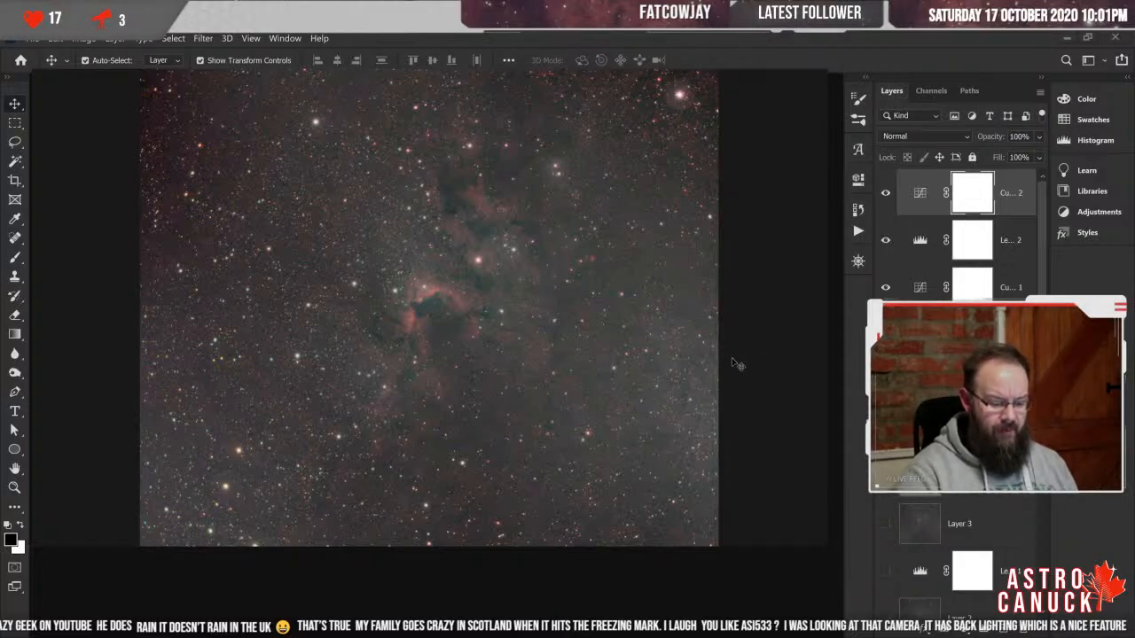
# - Inspect the nebula close up and add another Curves adjustment layer above the previous one
pyautogui.hotkey('ctrl', '+')
pyautogui.hotkey('ctrl', '+')
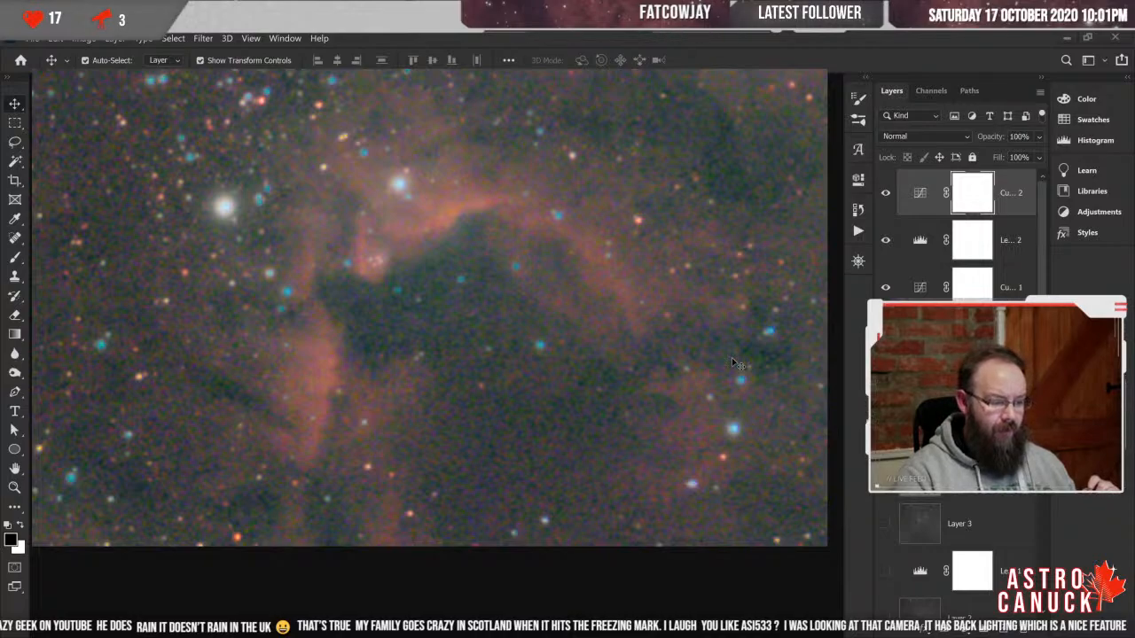
pyautogui.hotkey('ctrl', '-')
pyautogui.hotkey('ctrl', '-')
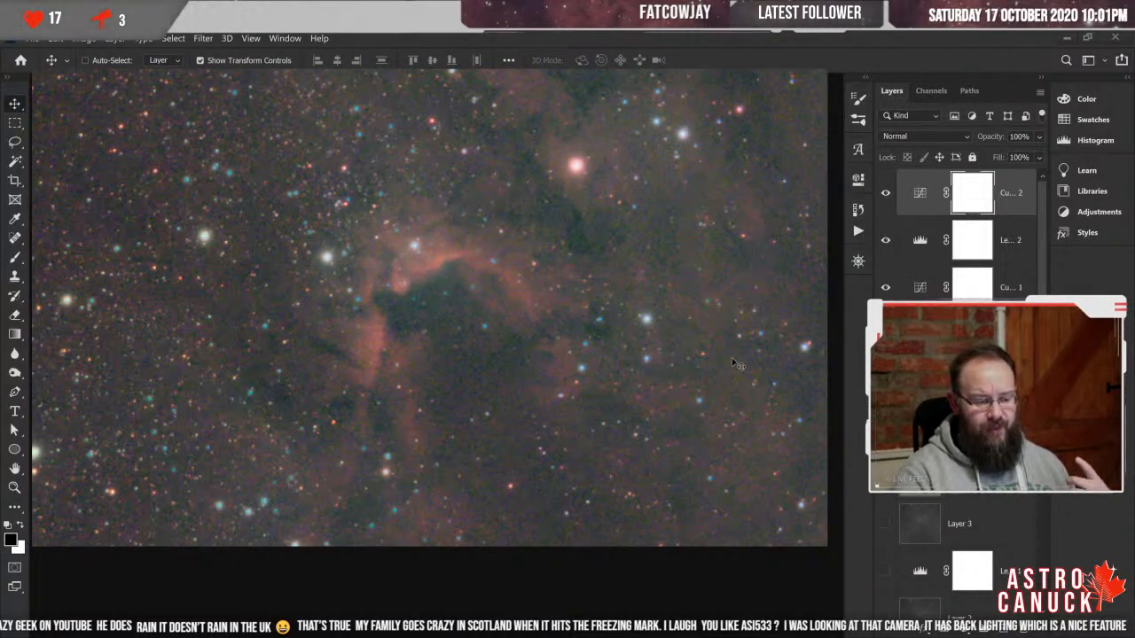
pyautogui.hotkey('ctrl', '-')
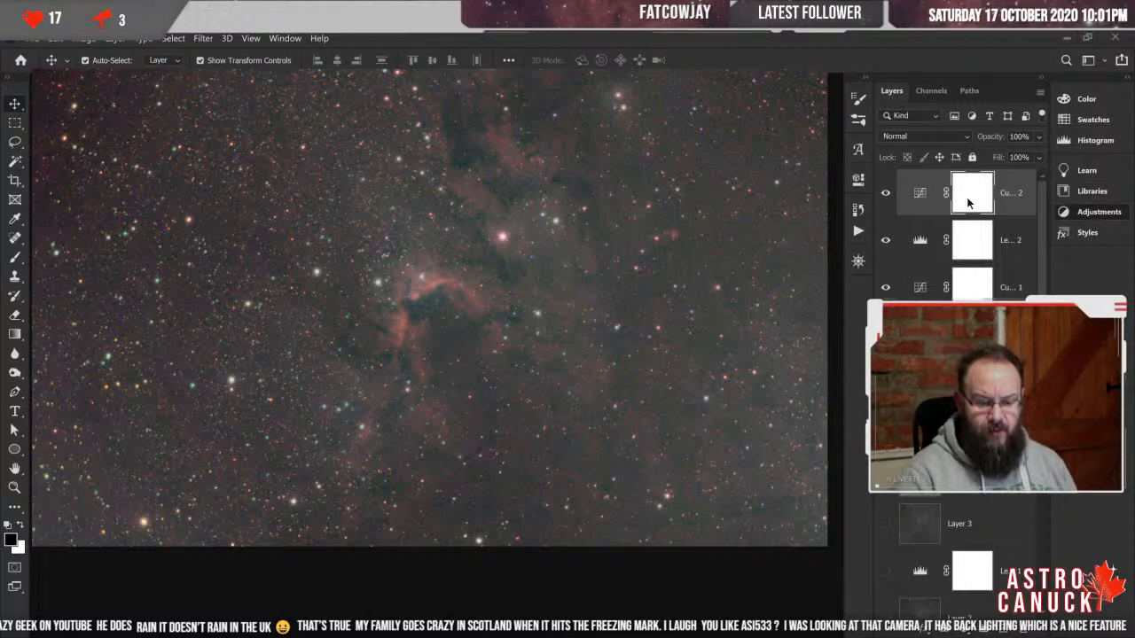
pyautogui.hotkey('ctrl', 'j')
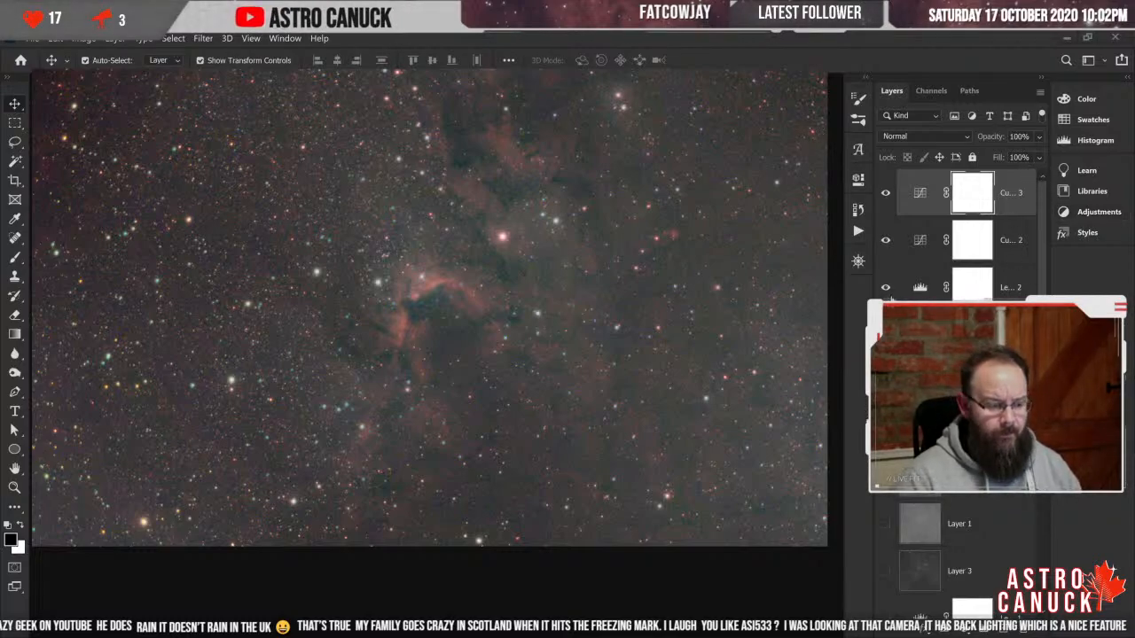
pyautogui.scroll(2, 837, 345)
pyautogui.scroll(2, 837, 345)
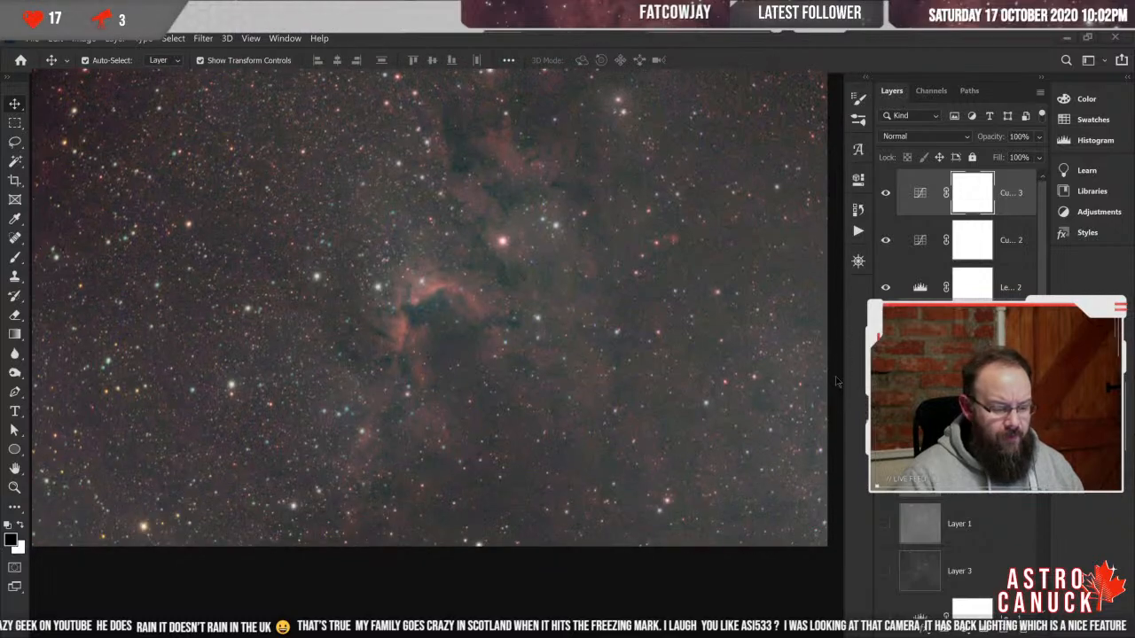
pyautogui.hotkey('ctrl', '0')
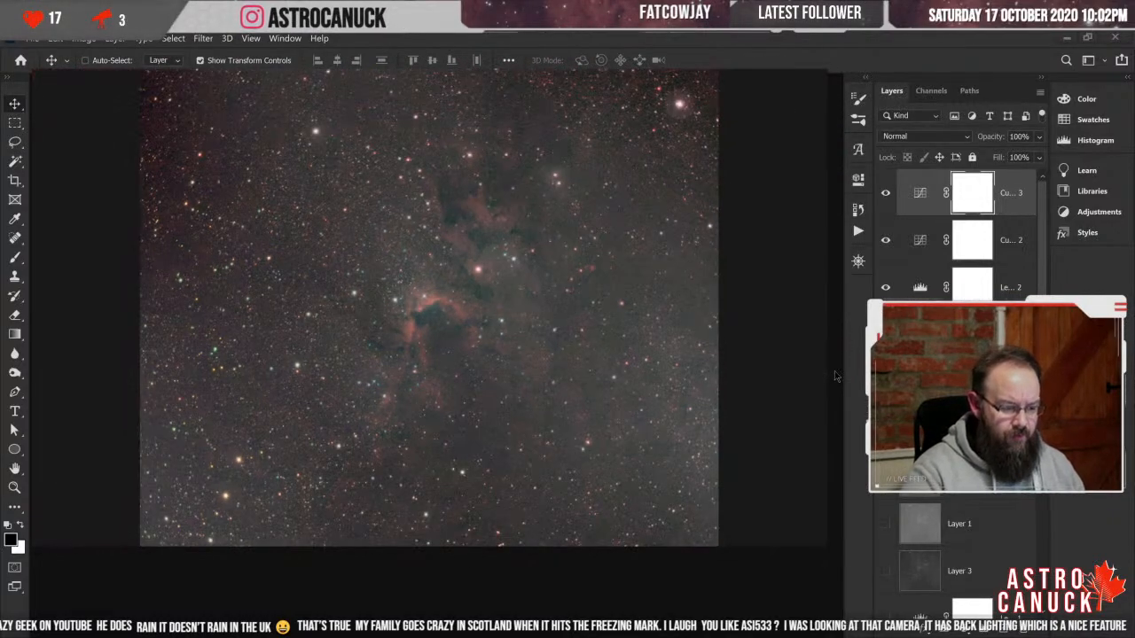
pyautogui.hotkey('ctrl', '-')
pyautogui.hotkey('ctrl', '+')
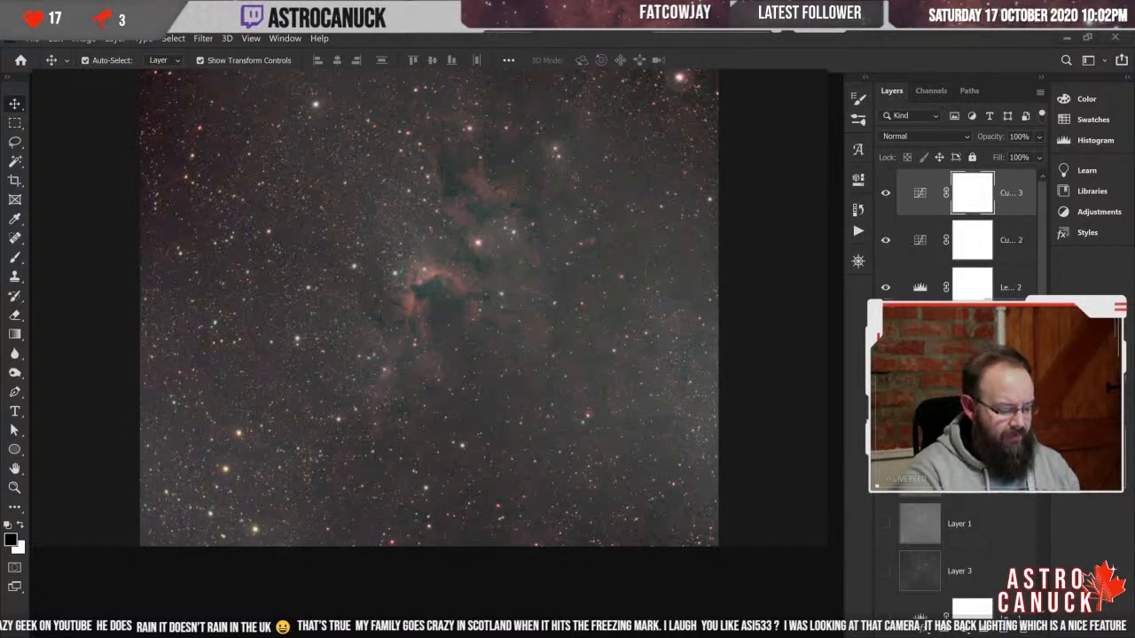
# - Stamp all visible layers into a new top layer and compare its blue, green and red channels
pyautogui.hotkey('ctrl', 'alt', 'shift', 'e')
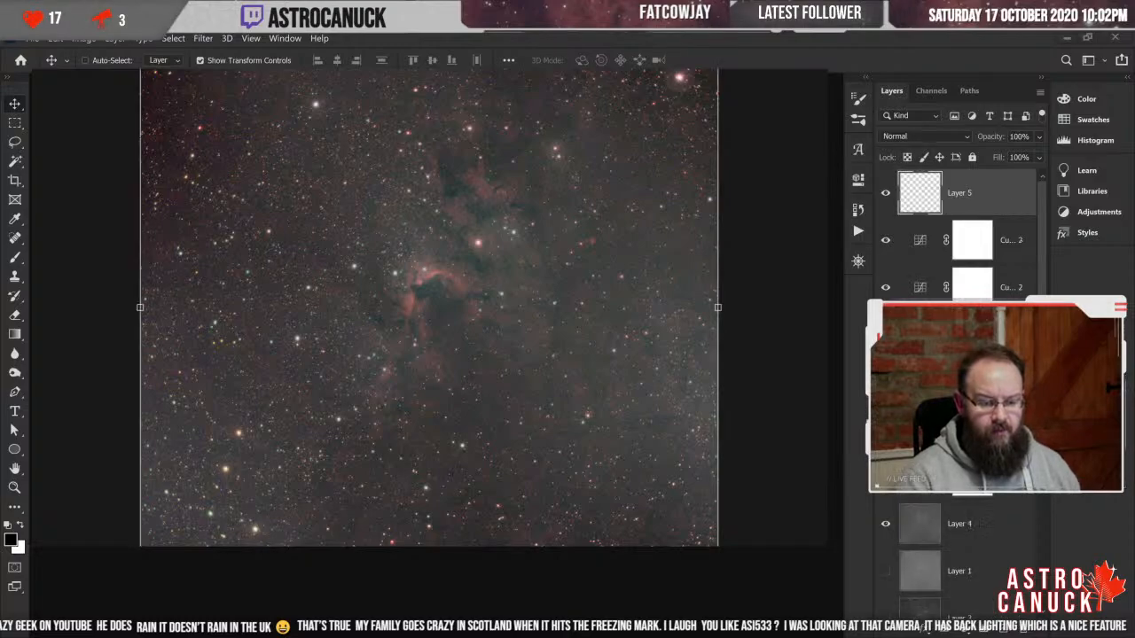
pyautogui.click(931, 91)
pyautogui.click(940, 199)
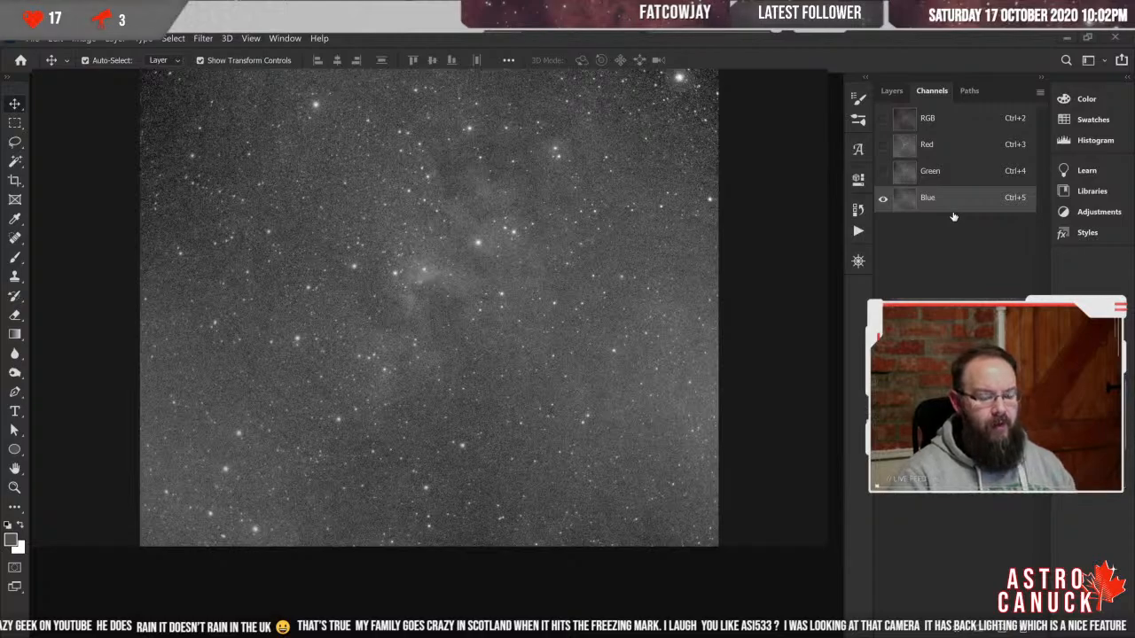
pyautogui.click(953, 175)
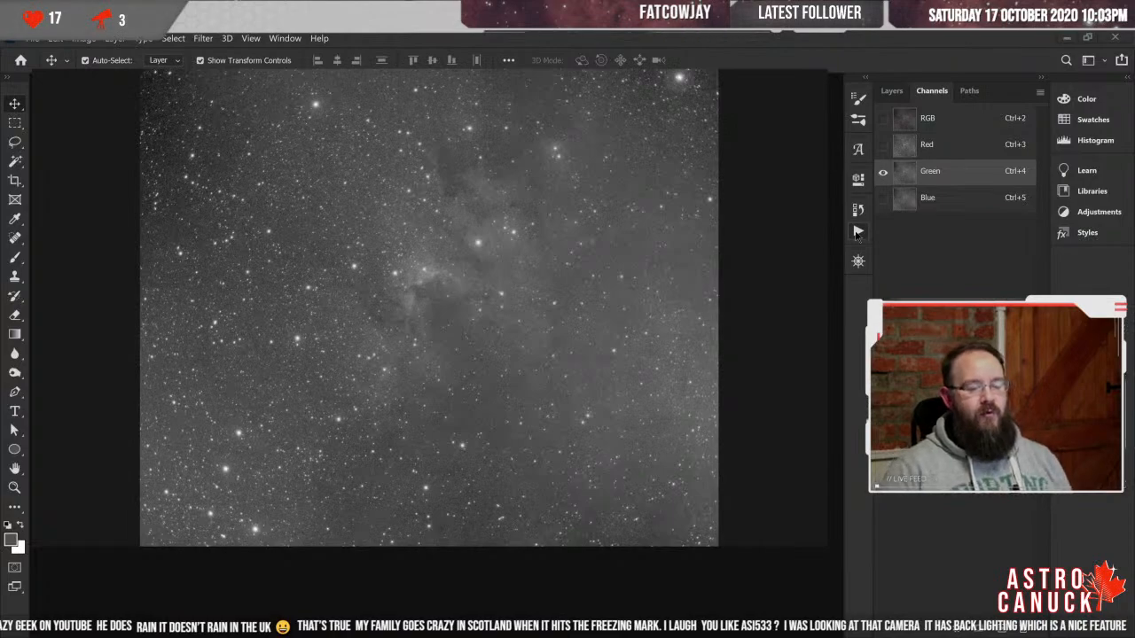
pyautogui.click(949, 148)
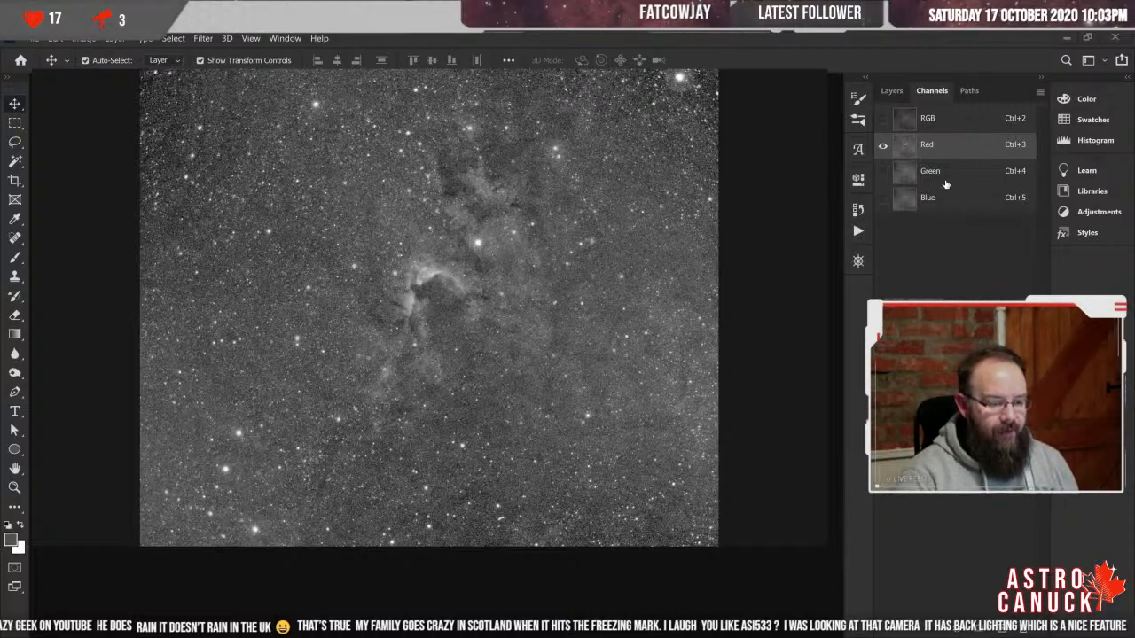
pyautogui.click(948, 178)
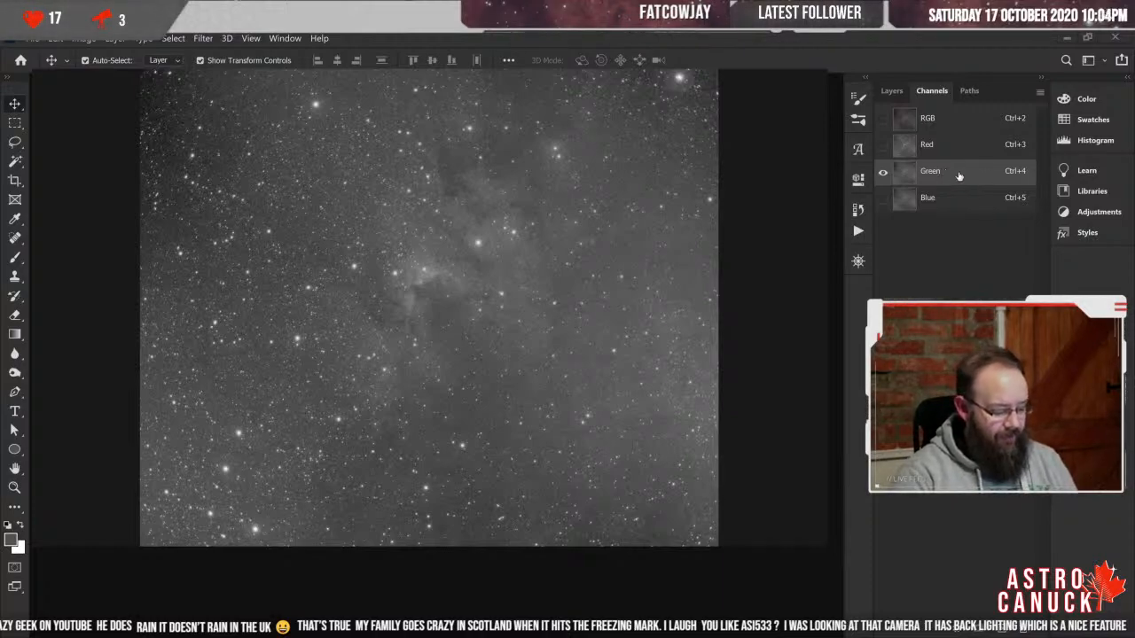
# - Copy the green channel into a new grayscale document and duplicate the pasted layer there
pyautogui.hotkey('ctrl', 'a')
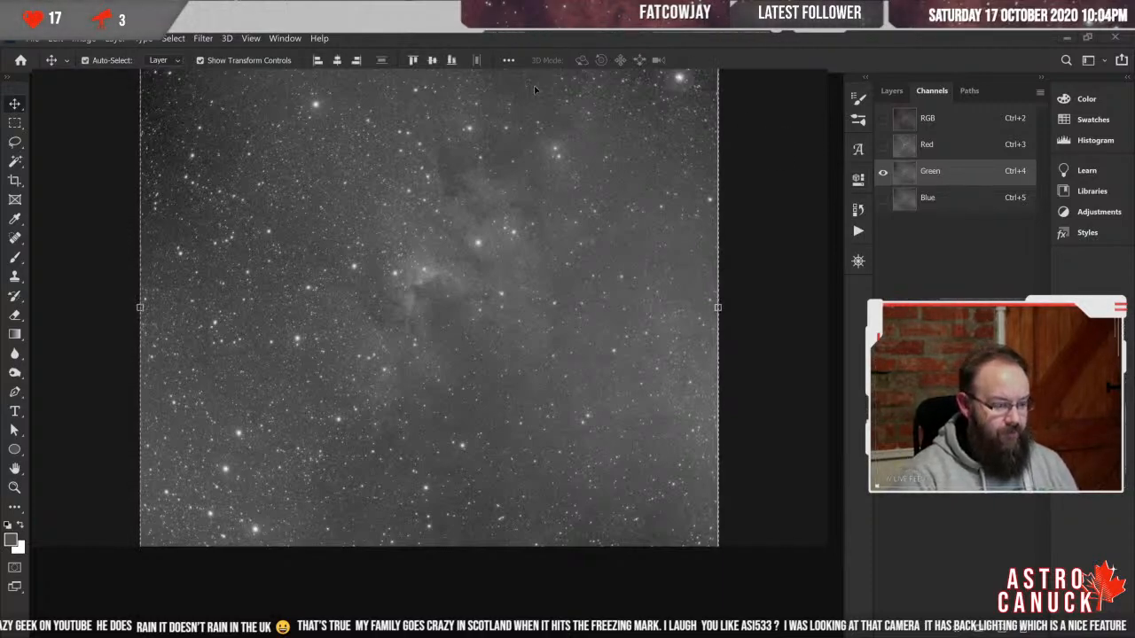
pyautogui.hotkey('ctrl', 'n')
pyautogui.press('Return')
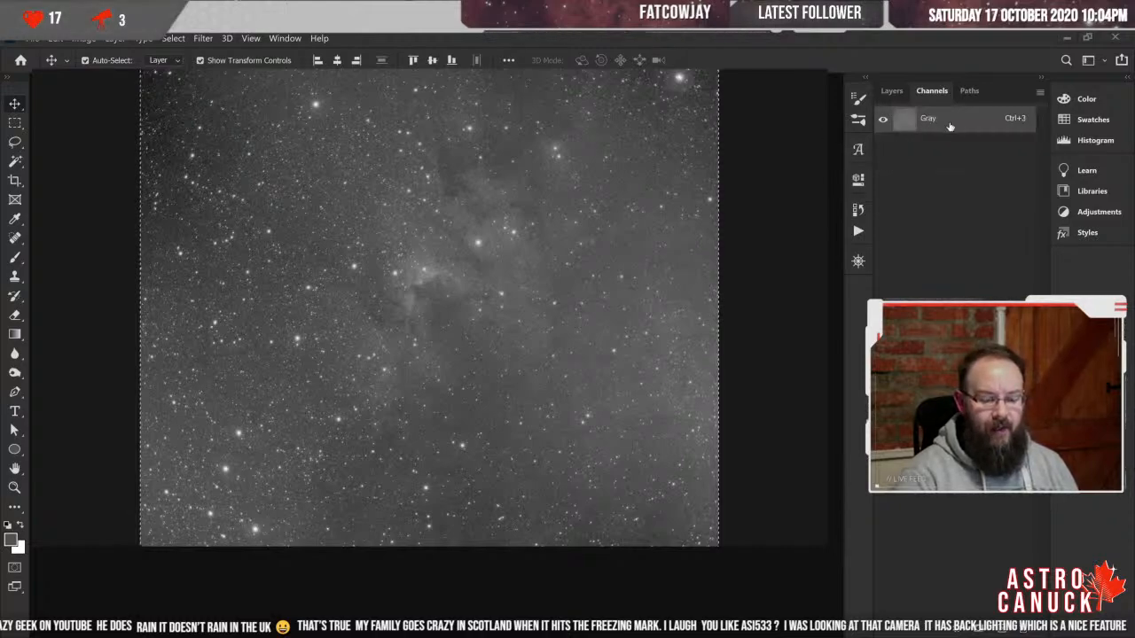
pyautogui.click(891, 90)
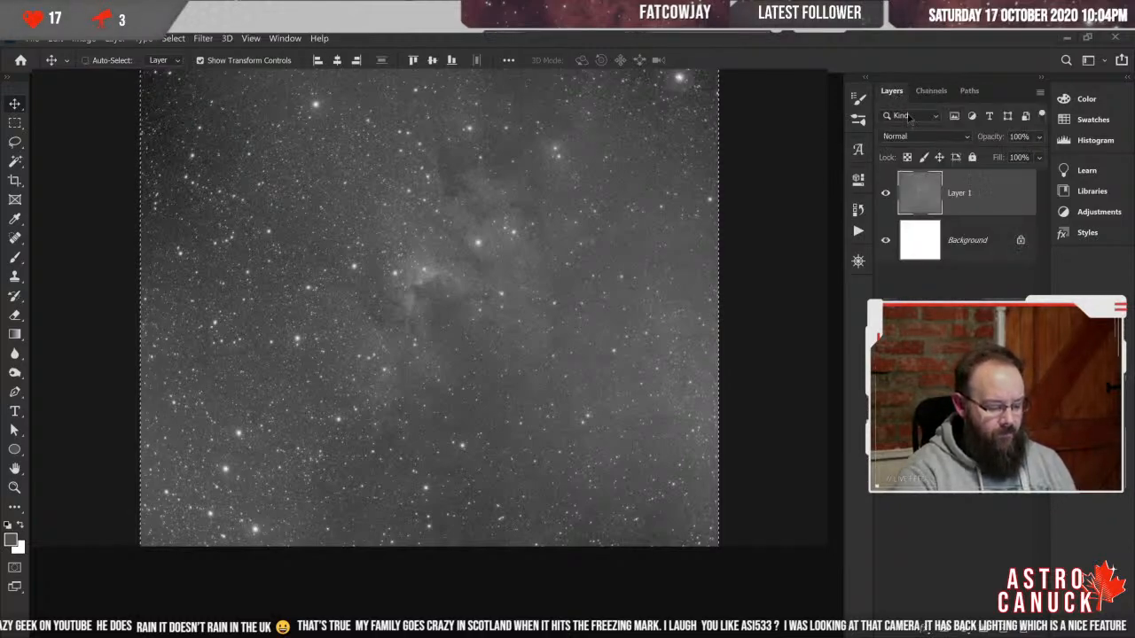
pyautogui.hotkey('ctrl', 'j')
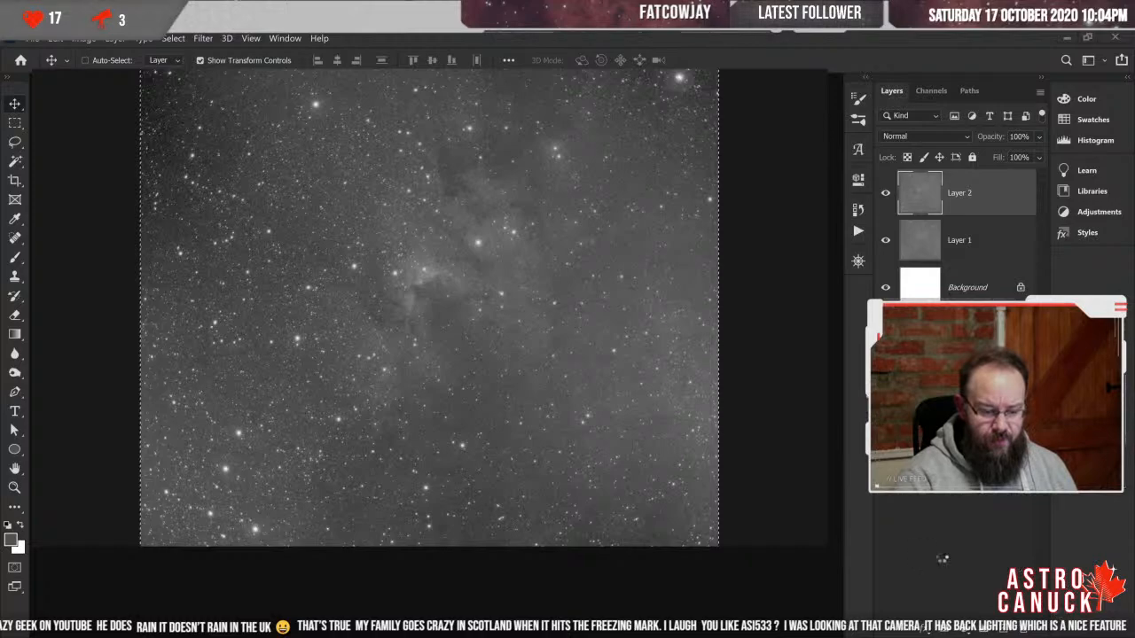
pyautogui.hotkey('ctrl', 'x')
pyautogui.hotkey('ctrl', 'z')
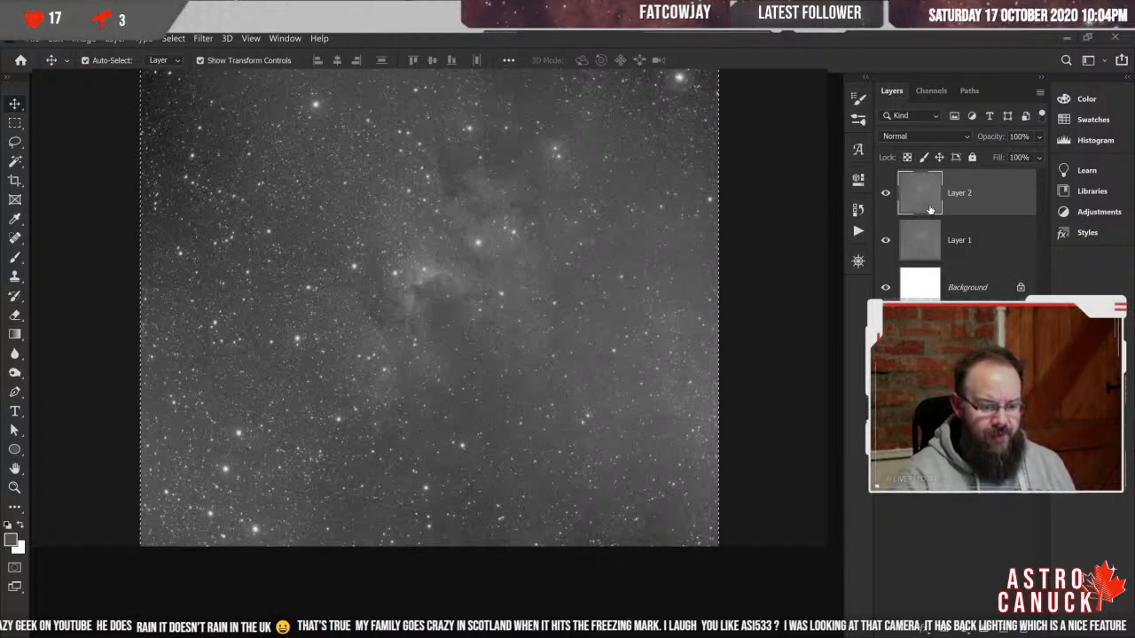
# - Copy the duplicated grey layer to the colour nebula document, undoing the paste into its green channel
pyautogui.hotkey('ctrl', 'a')
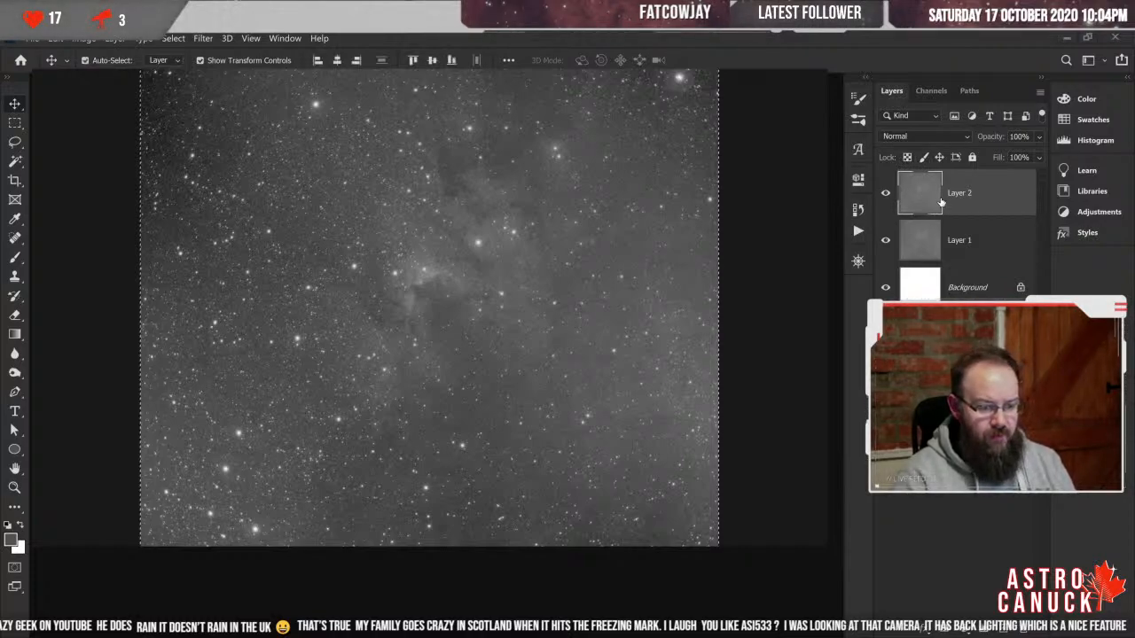
pyautogui.hotkey('ctrl', 'c')
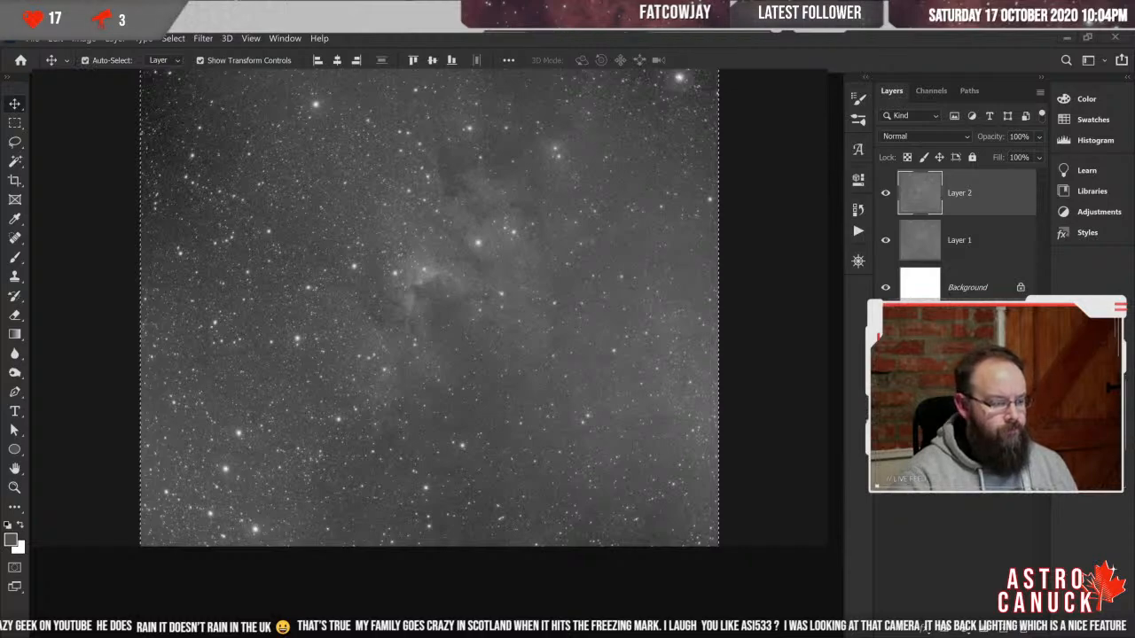
pyautogui.hotkey('ctrl', 'Tab')
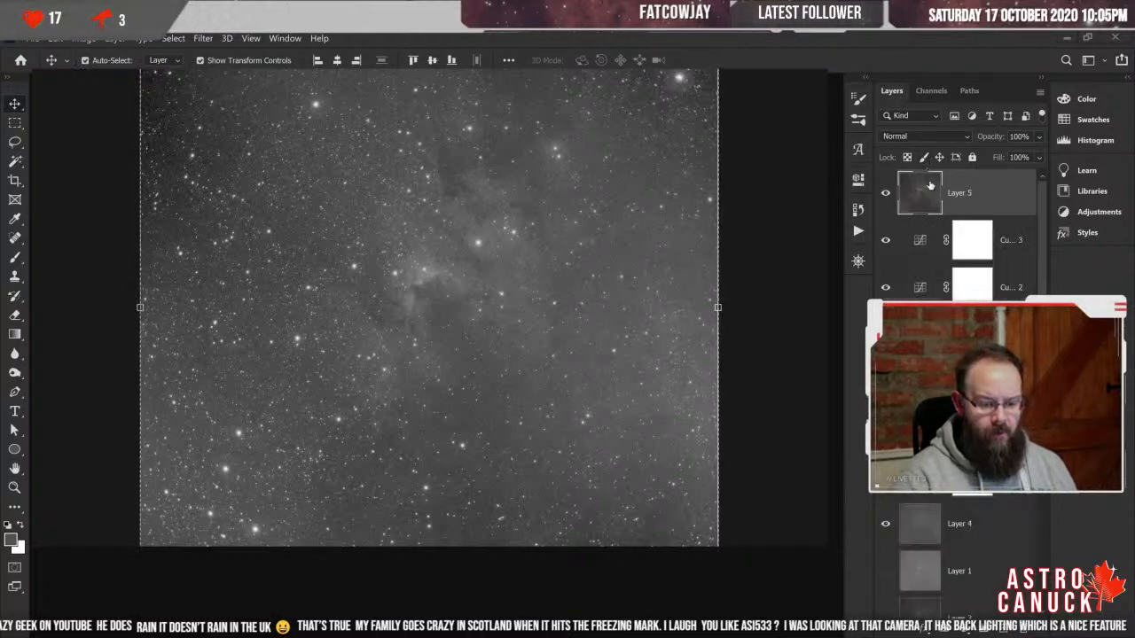
pyautogui.hotkey('ctrl', 'v')
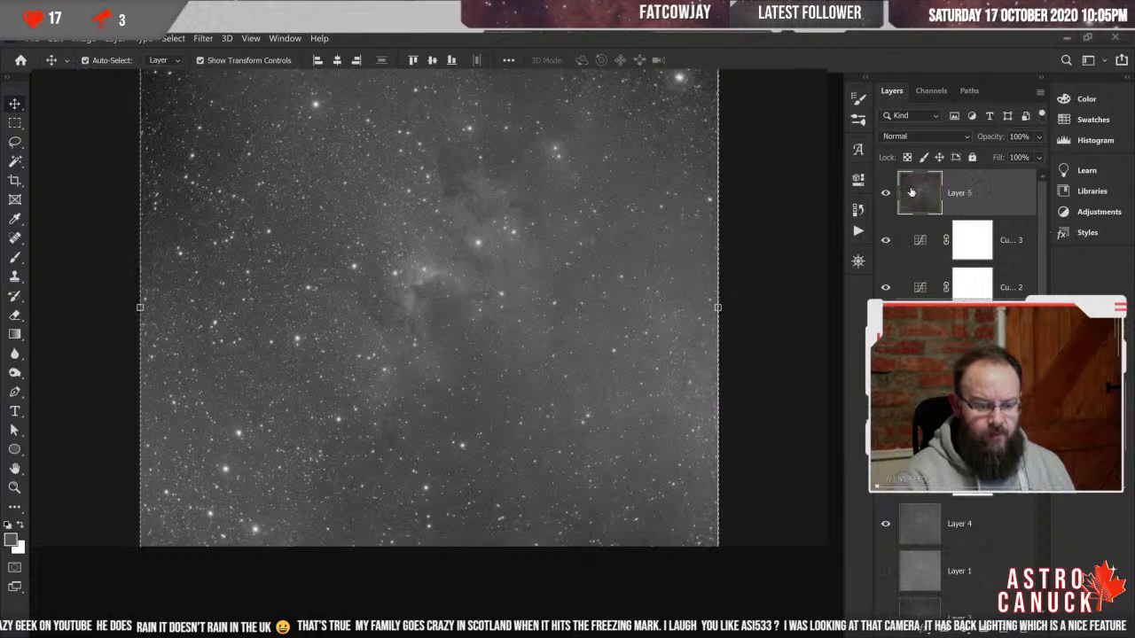
pyautogui.press('ctrl')
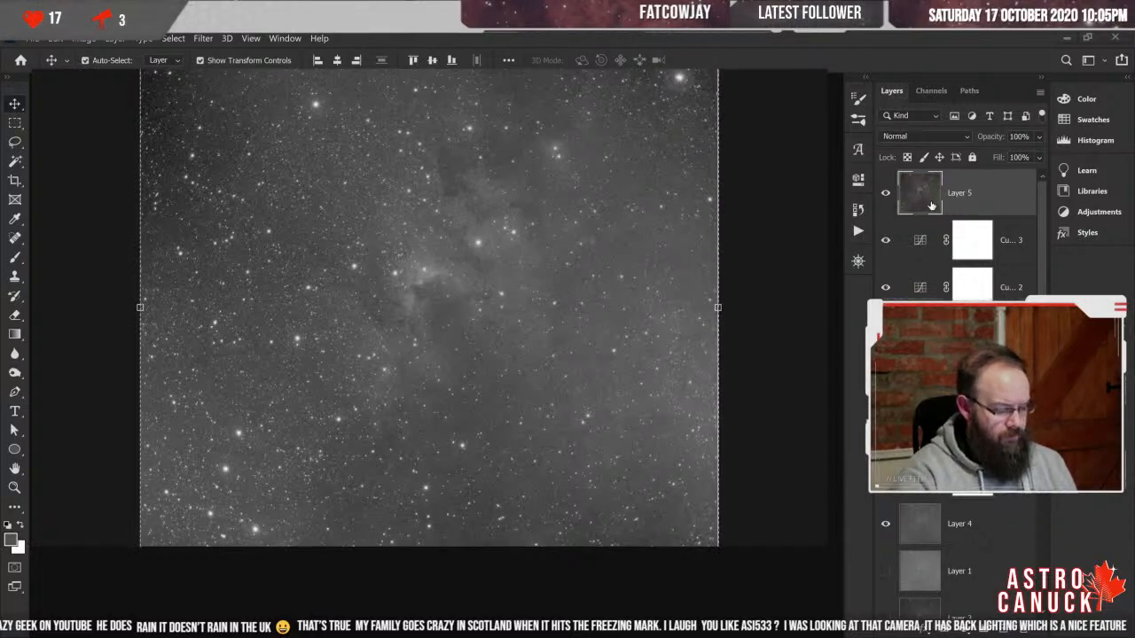
pyautogui.hotkey('ctrl', 'z')
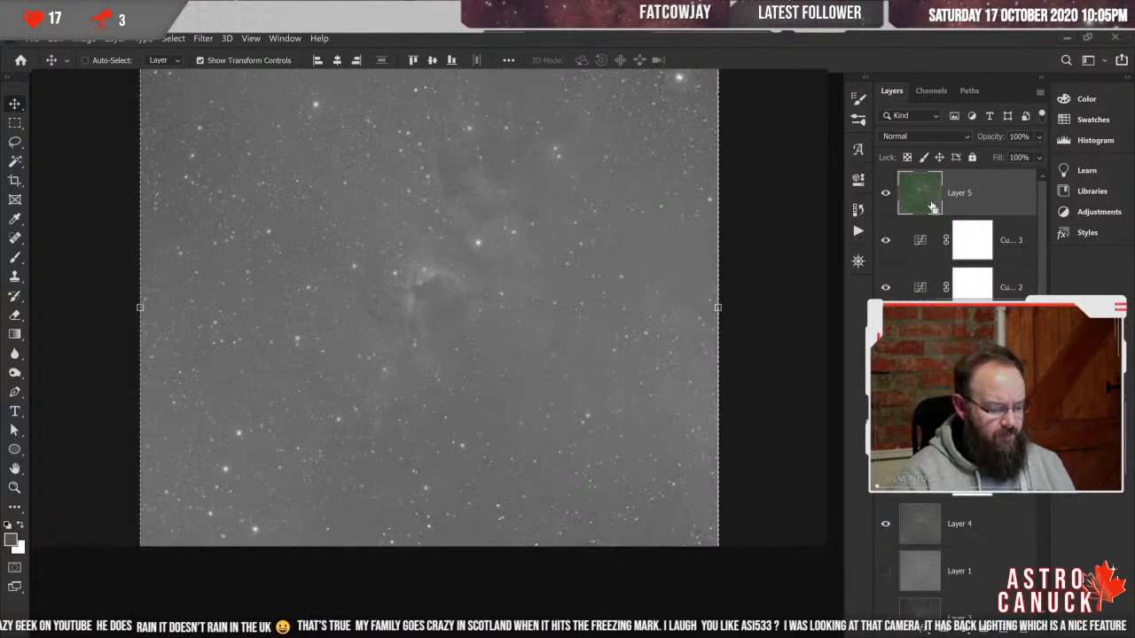
pyautogui.hotkey('ctrl', 'shift', 'z')
# - Restore the RGB composite view and paste the grey image as a new top layer with the Luminosity blend mode
pyautogui.click(931, 90)
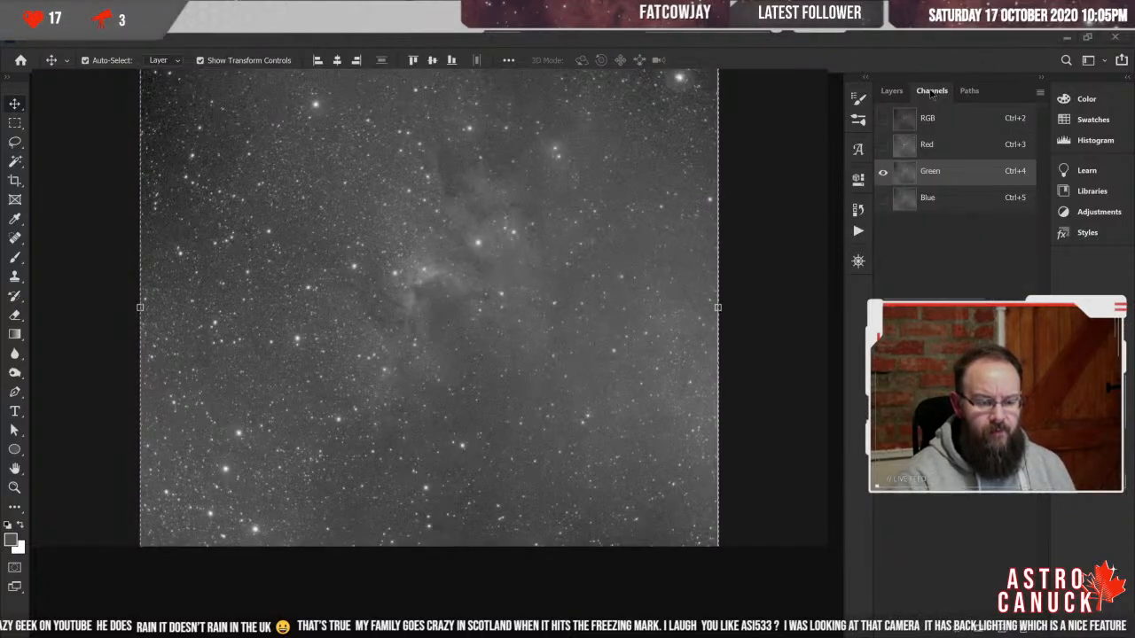
pyautogui.click(944, 118)
pyautogui.click(891, 91)
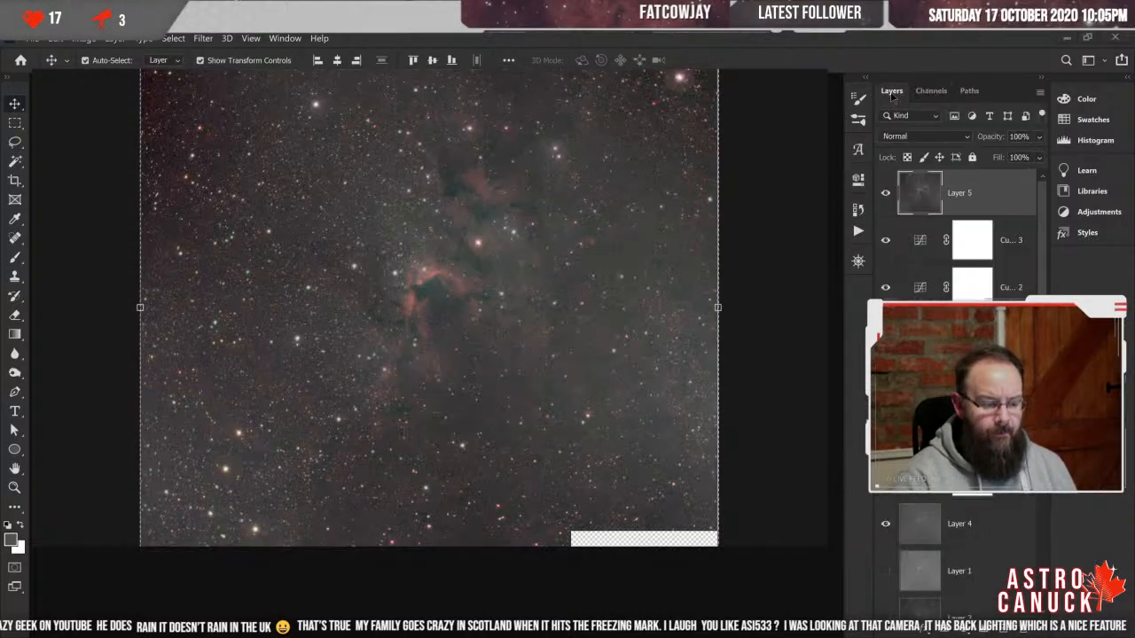
pyautogui.hotkey('ctrl', 'v')
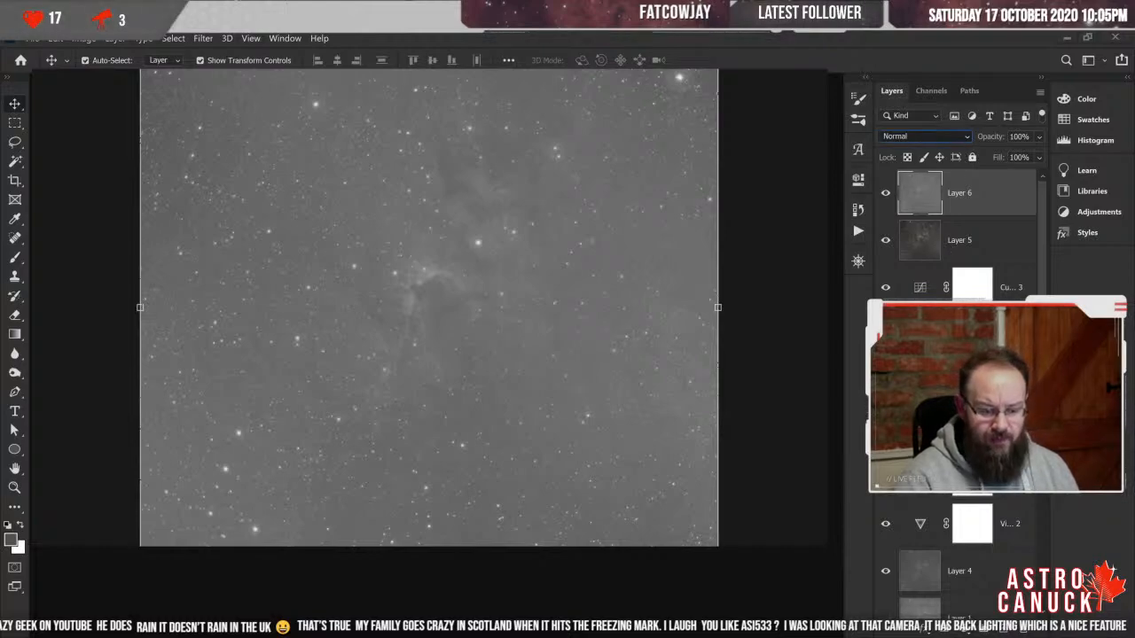
pyautogui.hotkey('alt', 'shift', 'y')
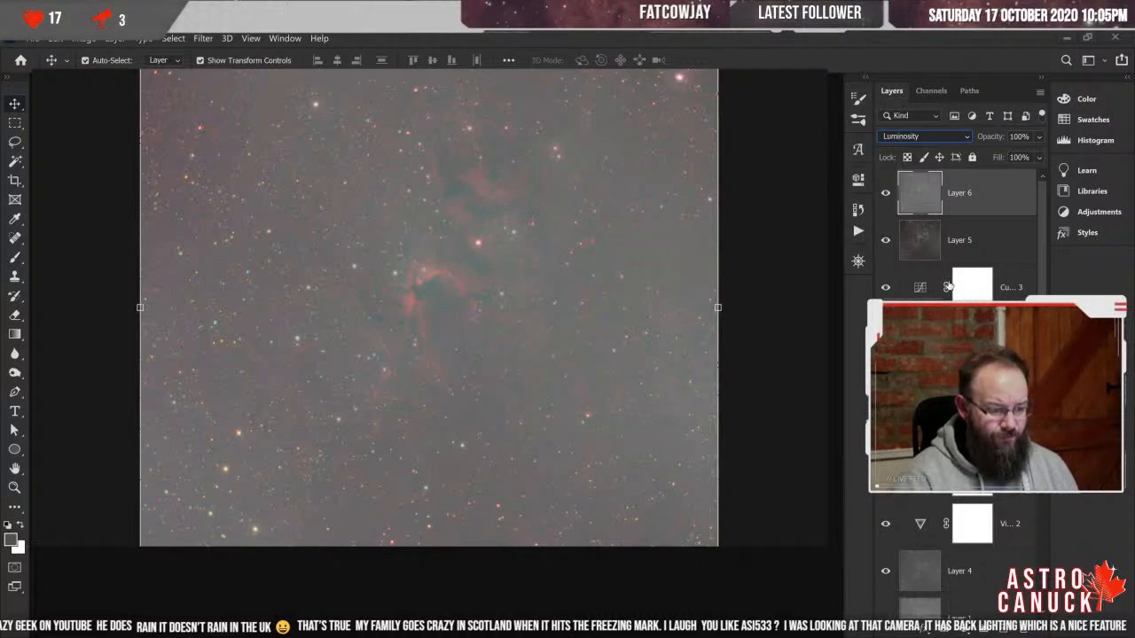
# - Reduce the luminosity layer's opacity to 21%, comparing the image with the layer hidden and shown
pyautogui.click(1039, 137)
pyautogui.moveTo(1038, 157); pyautogui.dragTo(995, 160)
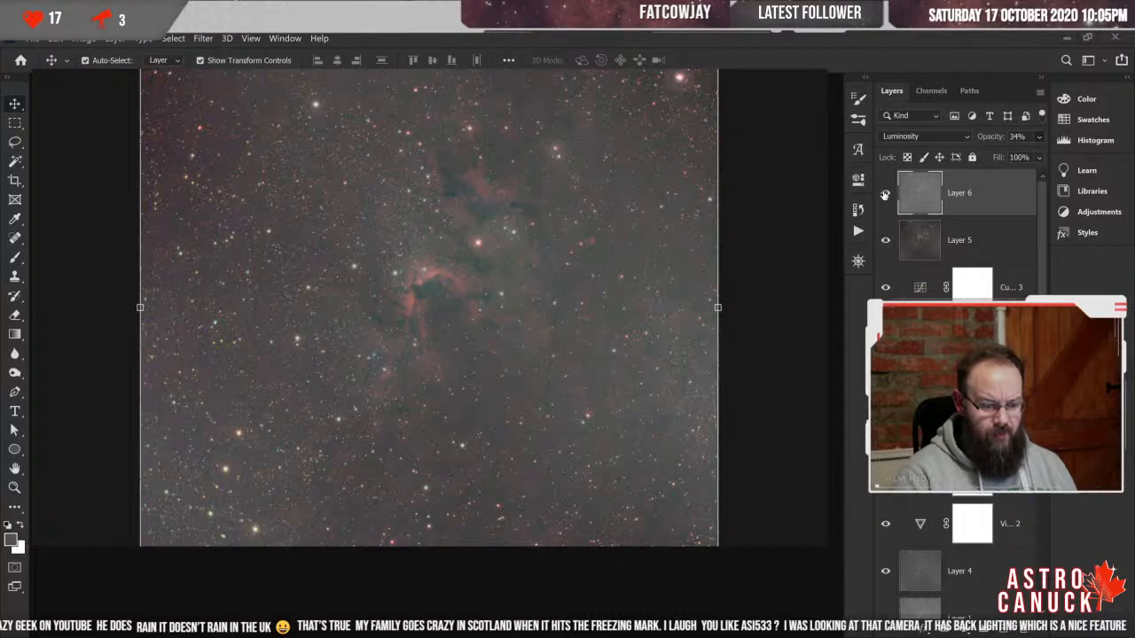
pyautogui.click(885, 195)
pyautogui.click(885, 194)
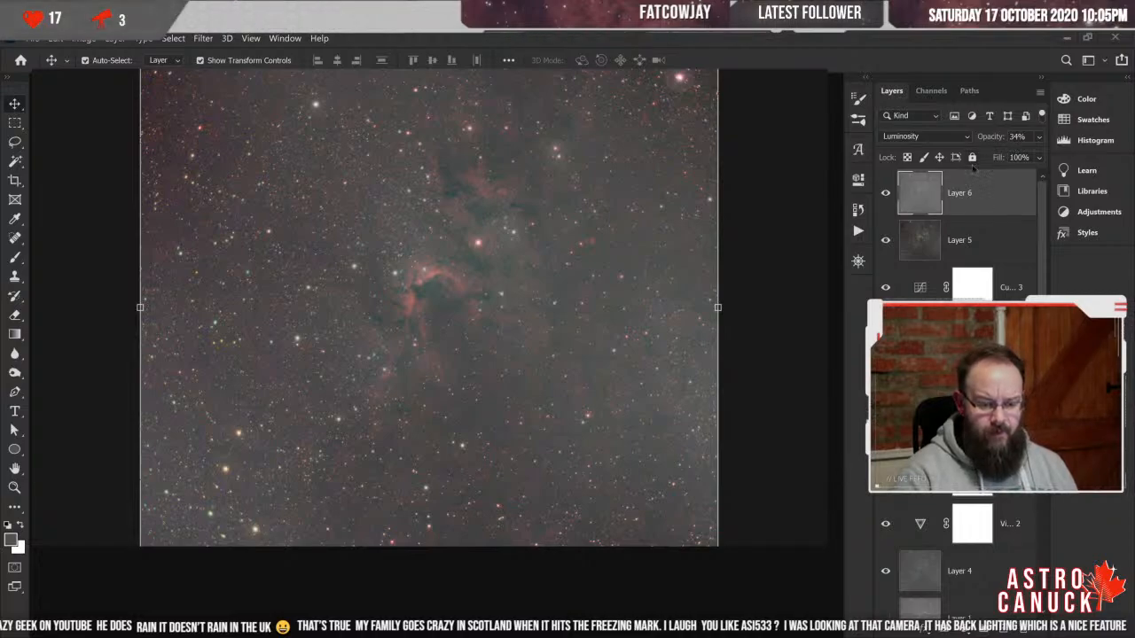
pyautogui.press('3')
pyautogui.press('3')
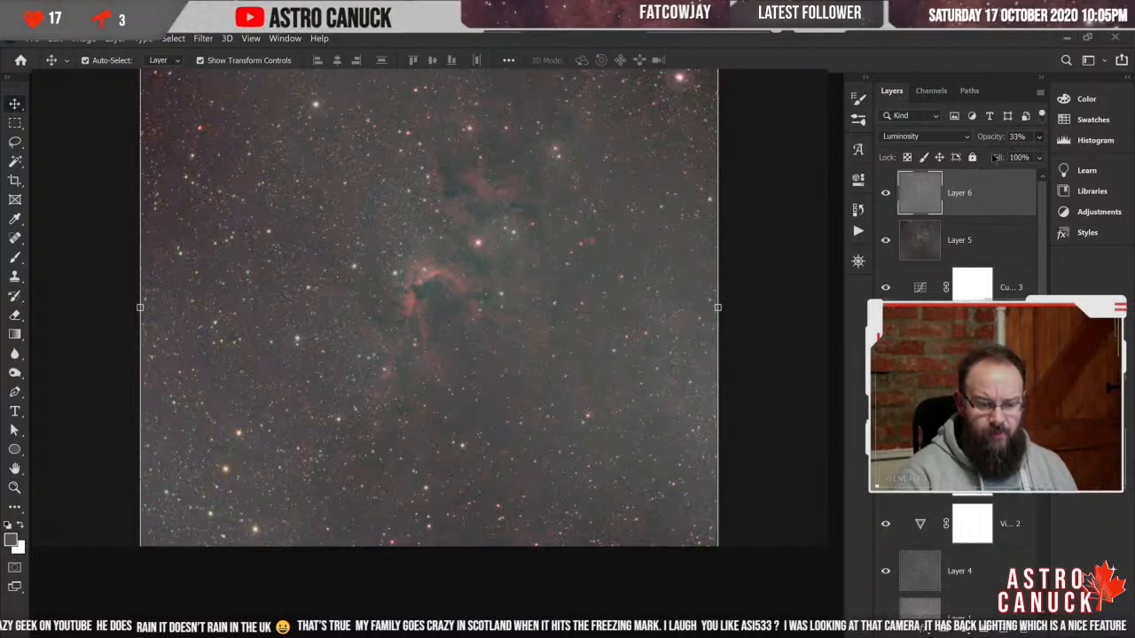
pyautogui.press('2')
pyautogui.press('1')
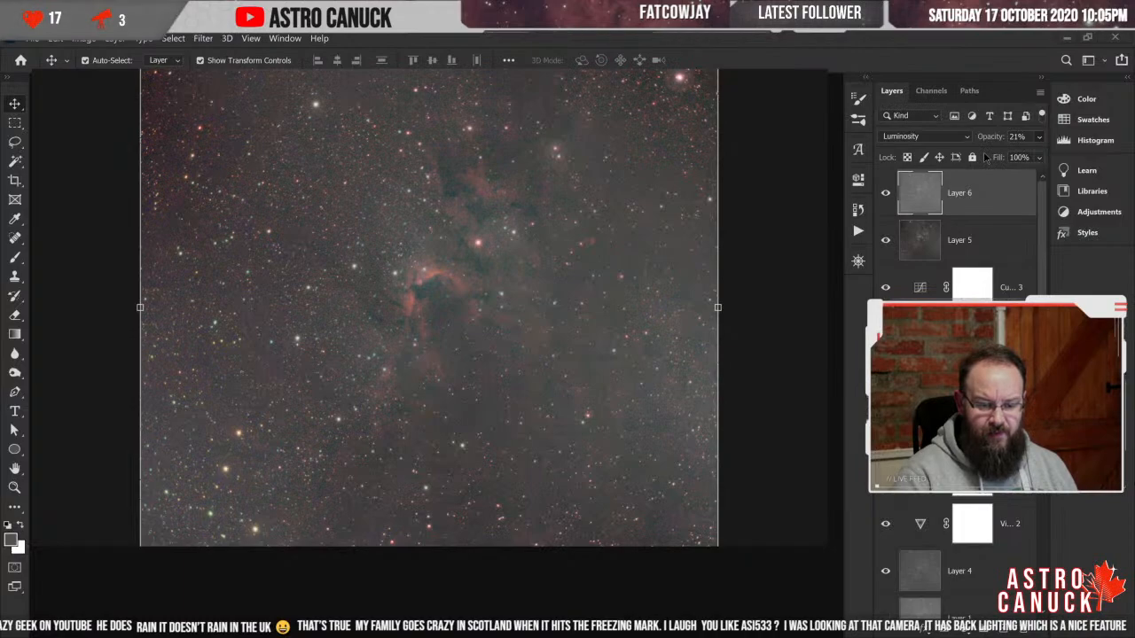
# - Fine-tune the luminosity layer's opacity, trying 24% and settling on 20%
pyautogui.press('2')
pyautogui.press('4')
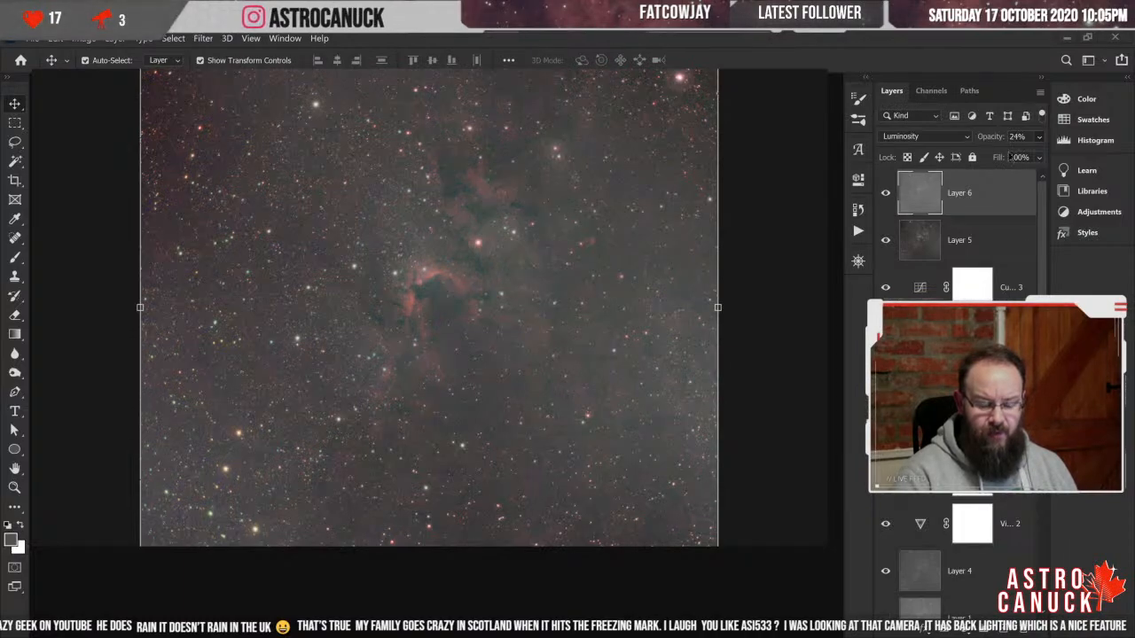
pyautogui.click(1015, 136)
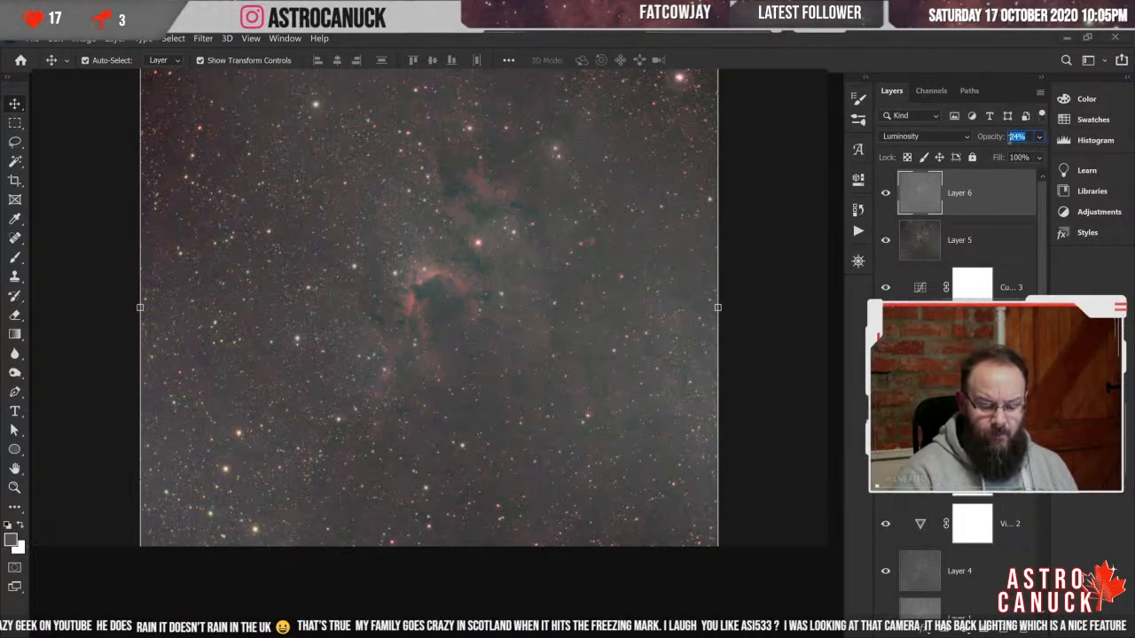
pyautogui.write('20')
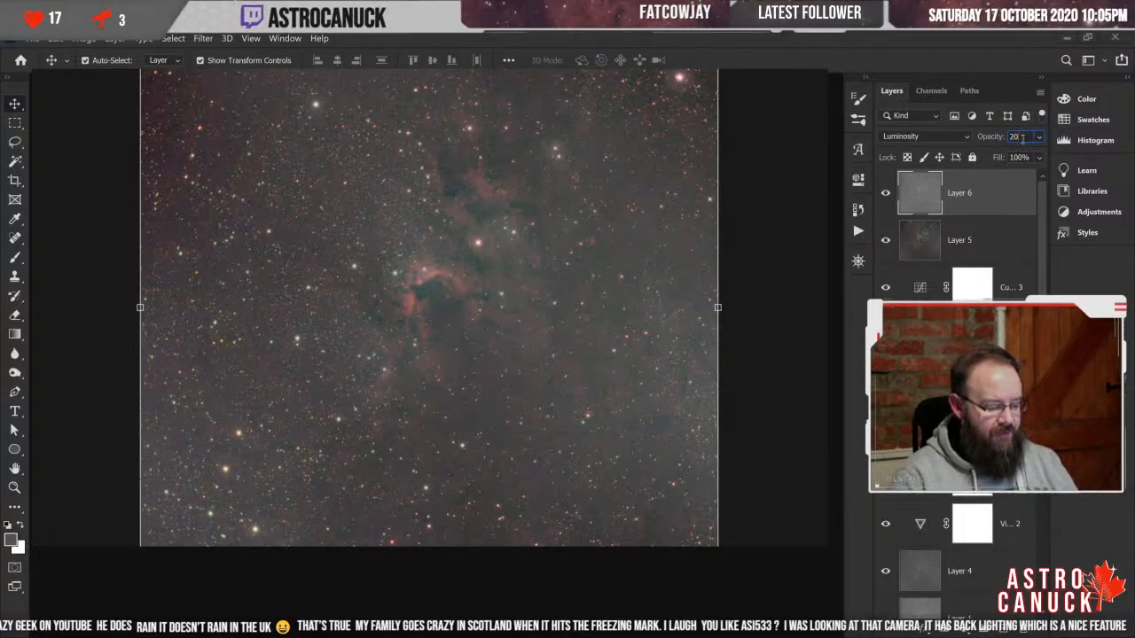
pyautogui.press('Tab')
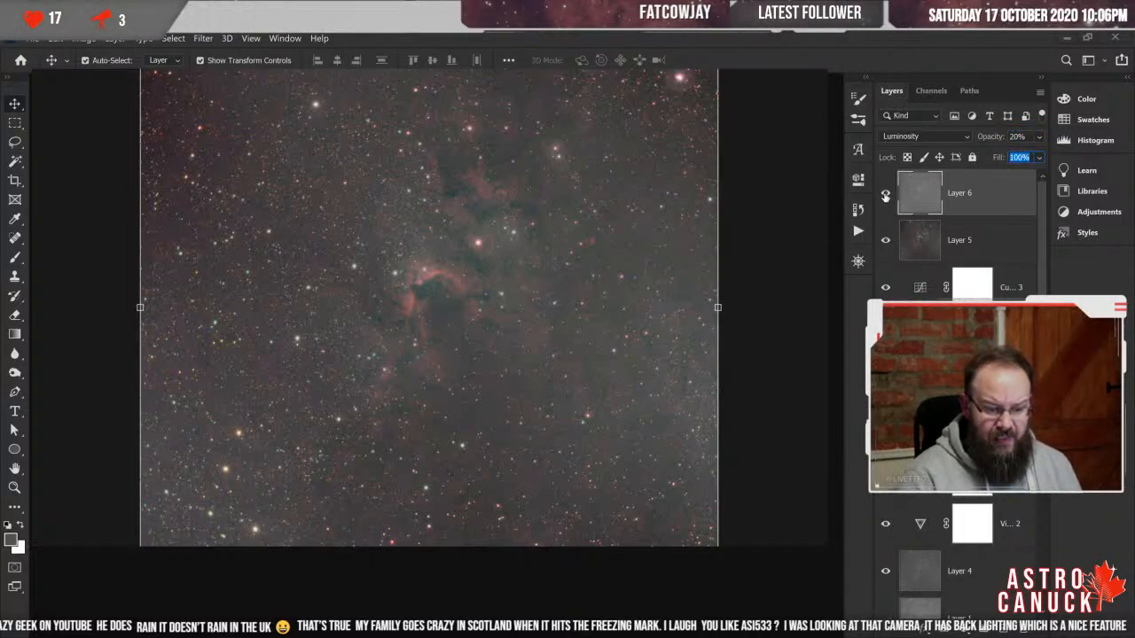
# - Compare the nebula image with the luminosity layer hidden and shown, both at overview size and magnified on the central nebula
pyautogui.click(886, 195)
pyautogui.click(886, 194)
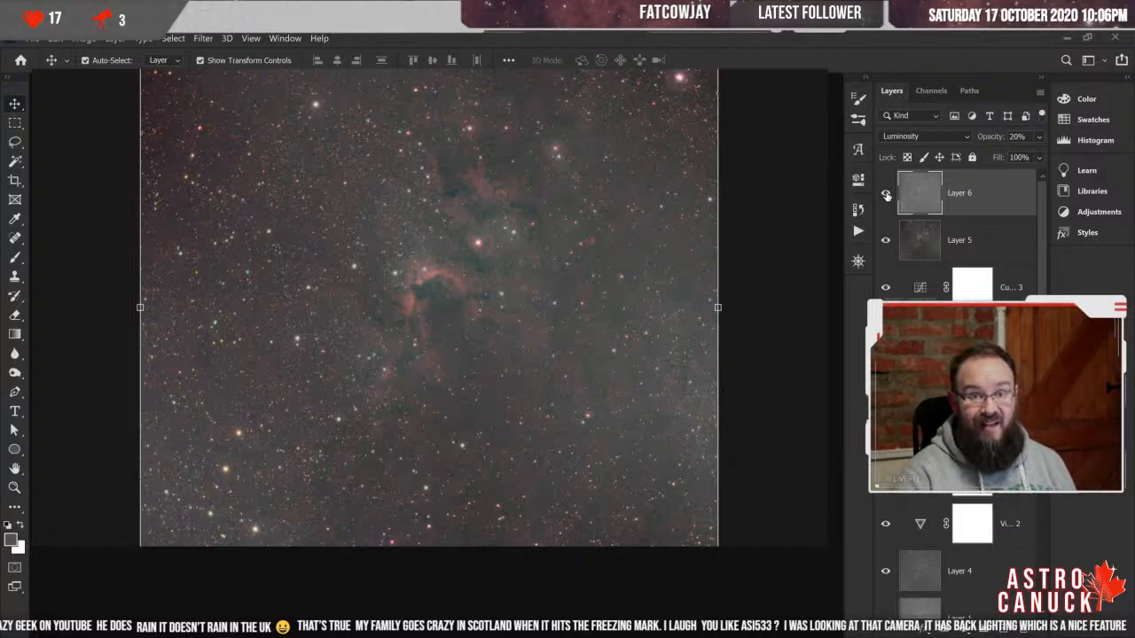
pyautogui.click(886, 194)
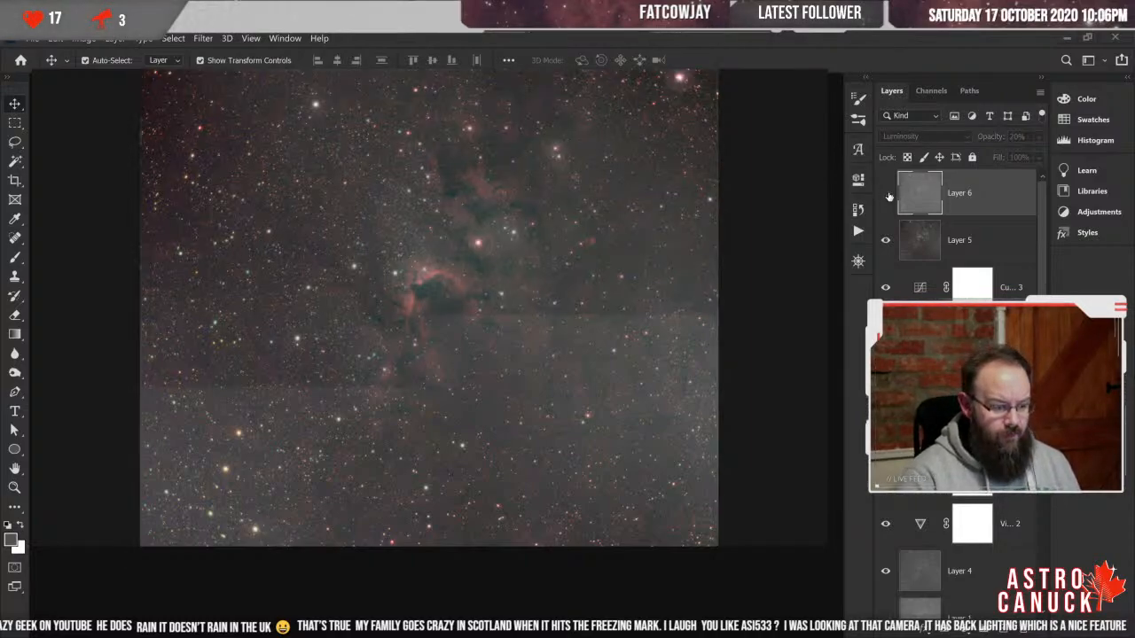
pyautogui.click(887, 194)
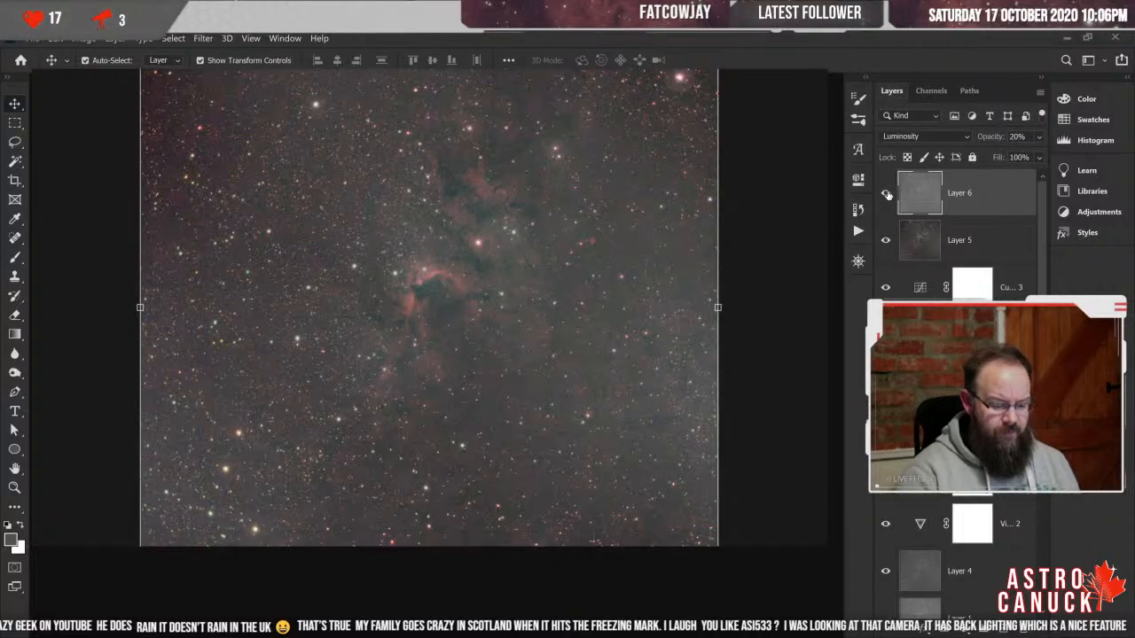
pyautogui.hotkey('ctrl', '+')
pyautogui.hotkey('ctrl', '+')
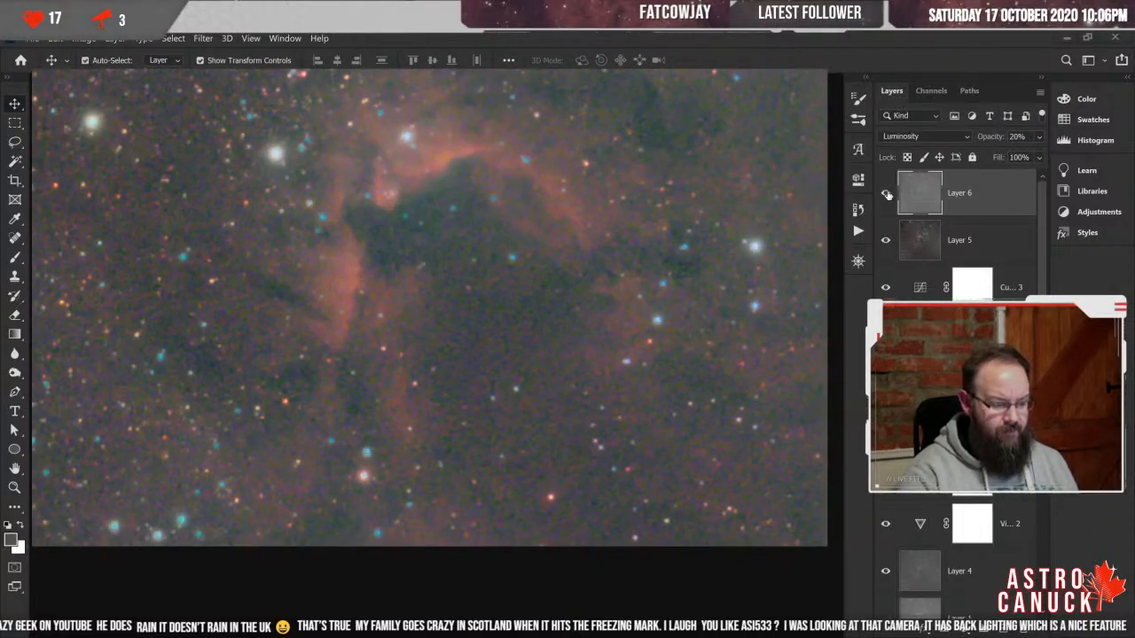
pyautogui.click(887, 194)
pyautogui.click(886, 194)
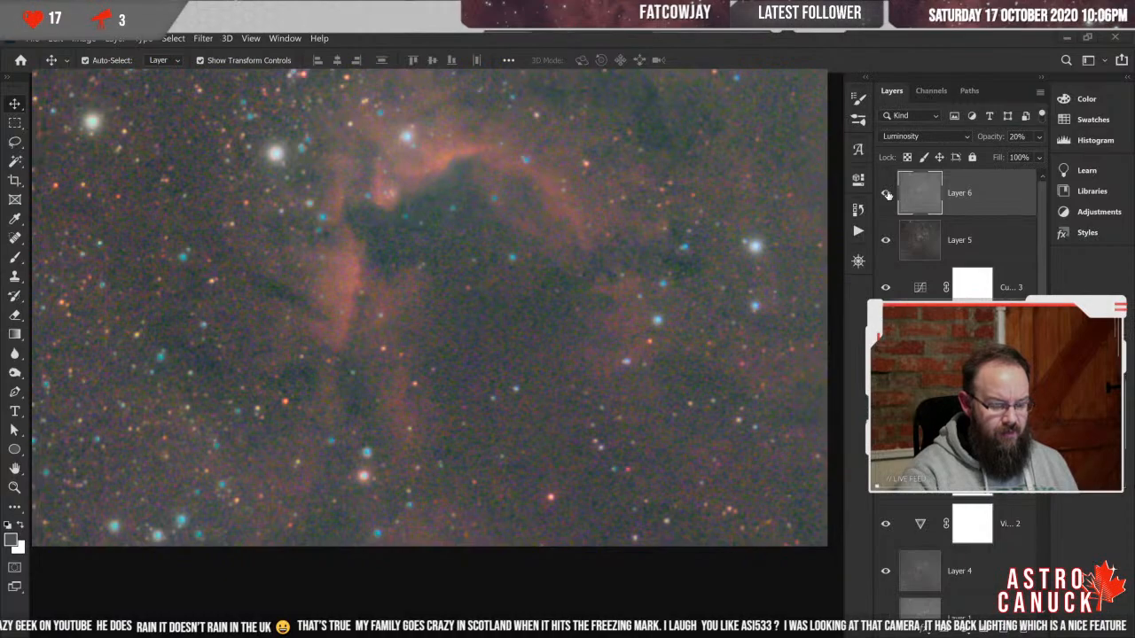
pyautogui.click(887, 194)
pyautogui.click(886, 195)
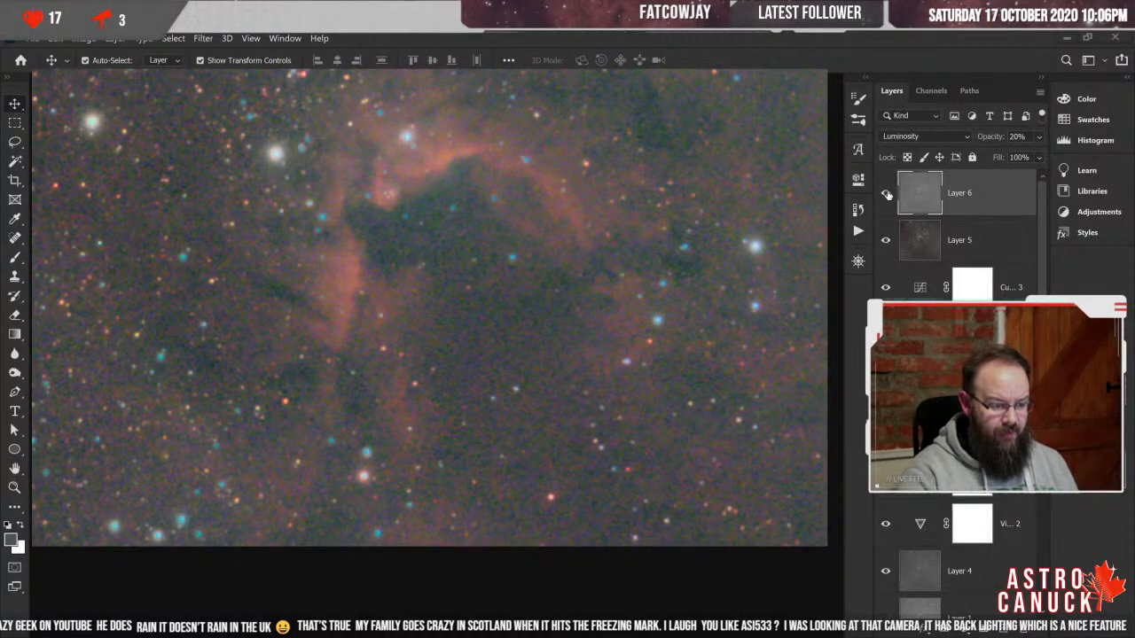
pyautogui.hotkey('ctrl', '-')
pyautogui.hotkey('ctrl', '-')
pyautogui.hotkey('ctrl', '-')
pyautogui.hotkey('ctrl', '-')
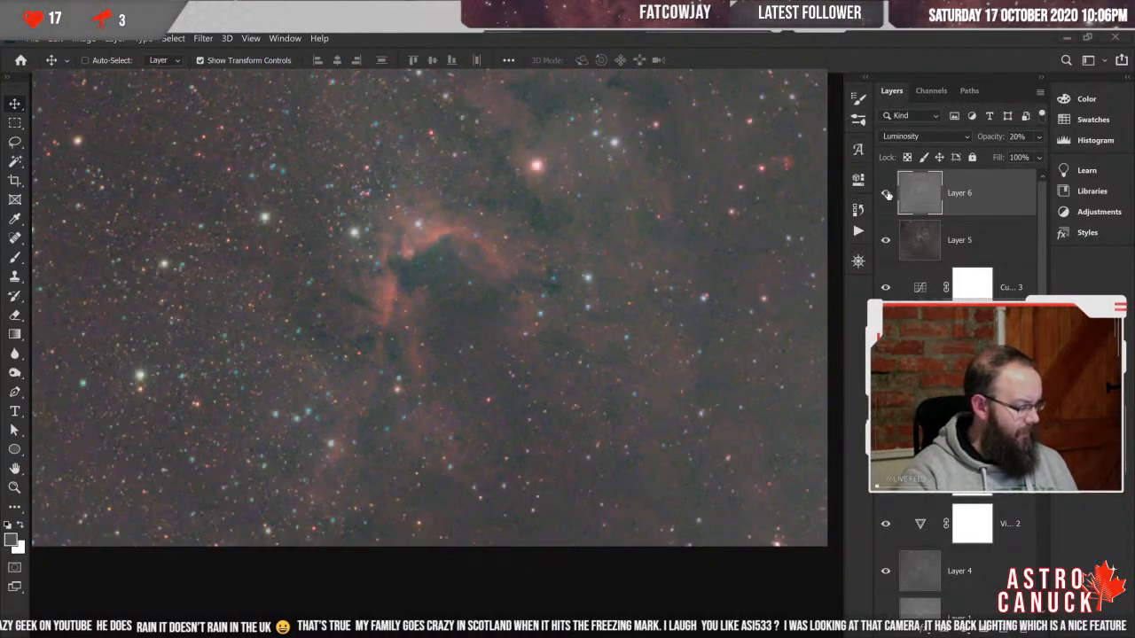
pyautogui.hotkey('ctrl', '-')
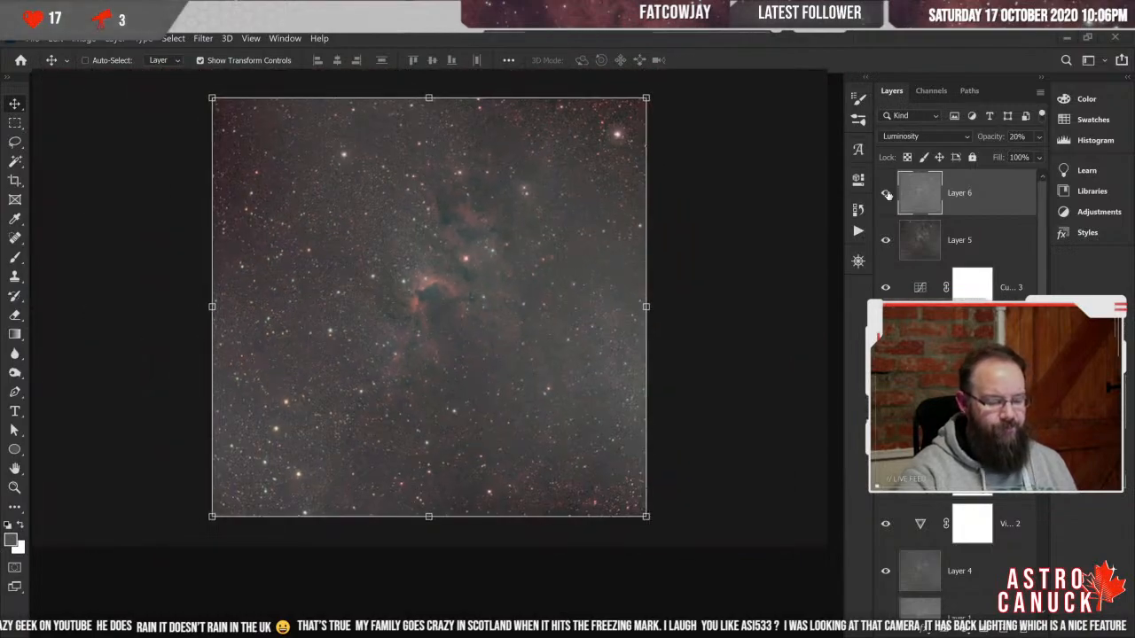
pyautogui.hotkey('ctrl', '+')
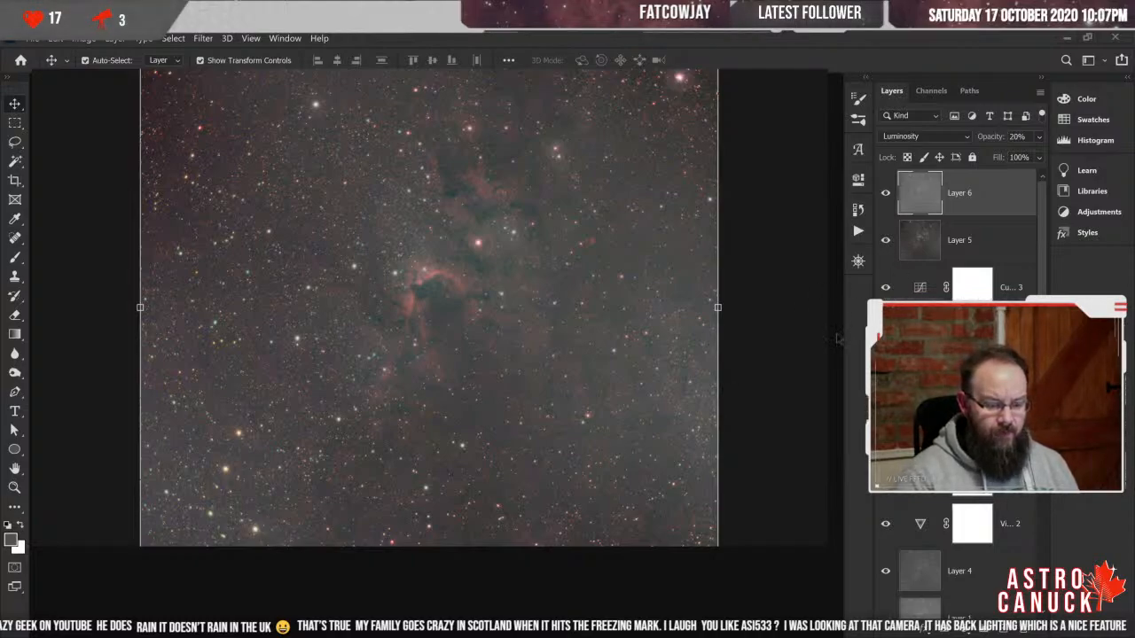
pyautogui.scroll(3, 836, 328)
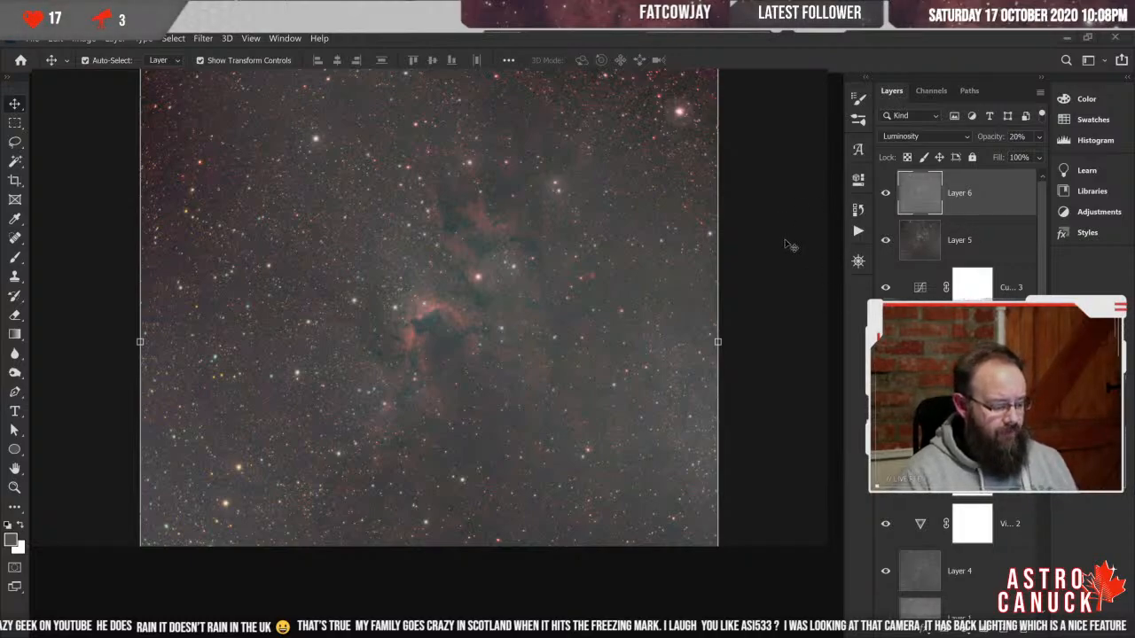
pyautogui.hotkey('ctrl', 'alt', 'shift', 'e')
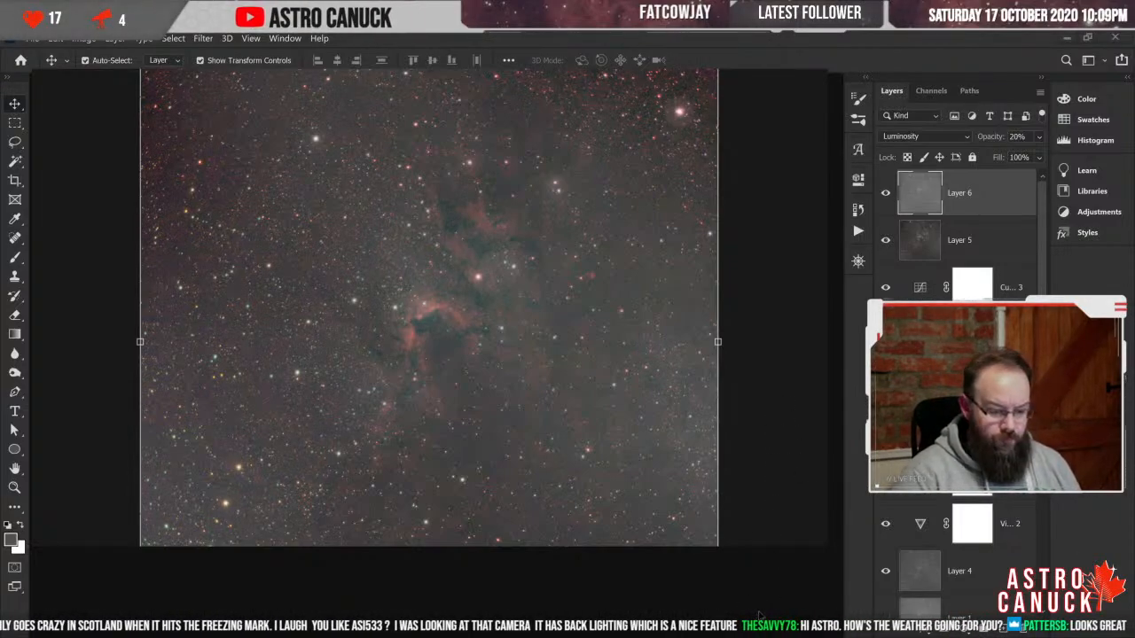
pyautogui.moveTo(760, 608); pyautogui.dragTo(760, 633)
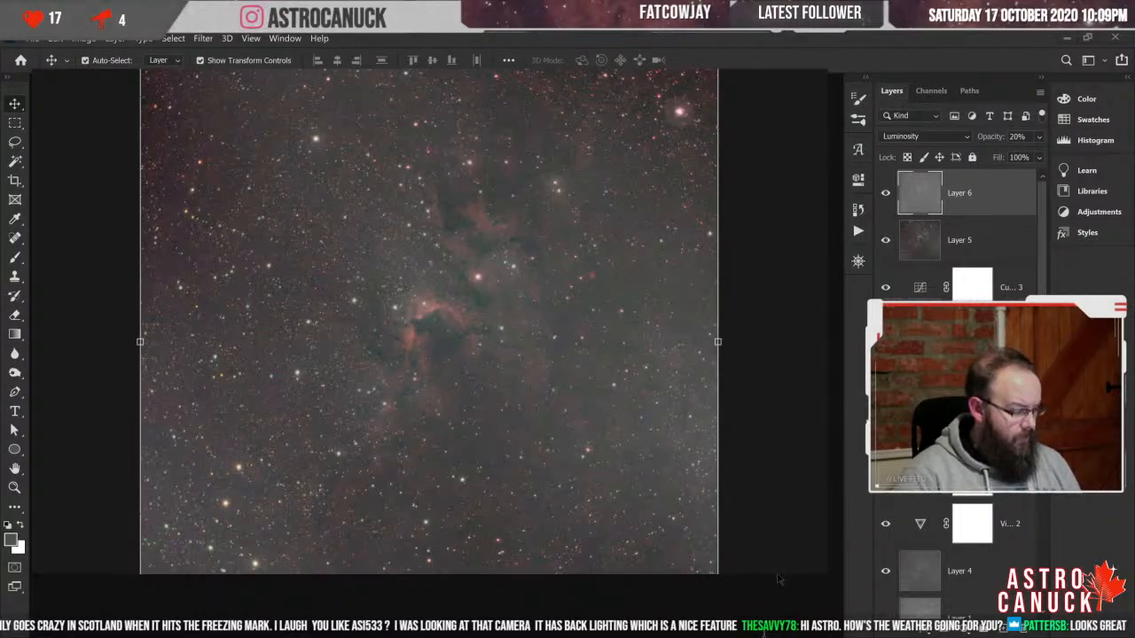
pyautogui.click(806, 417)
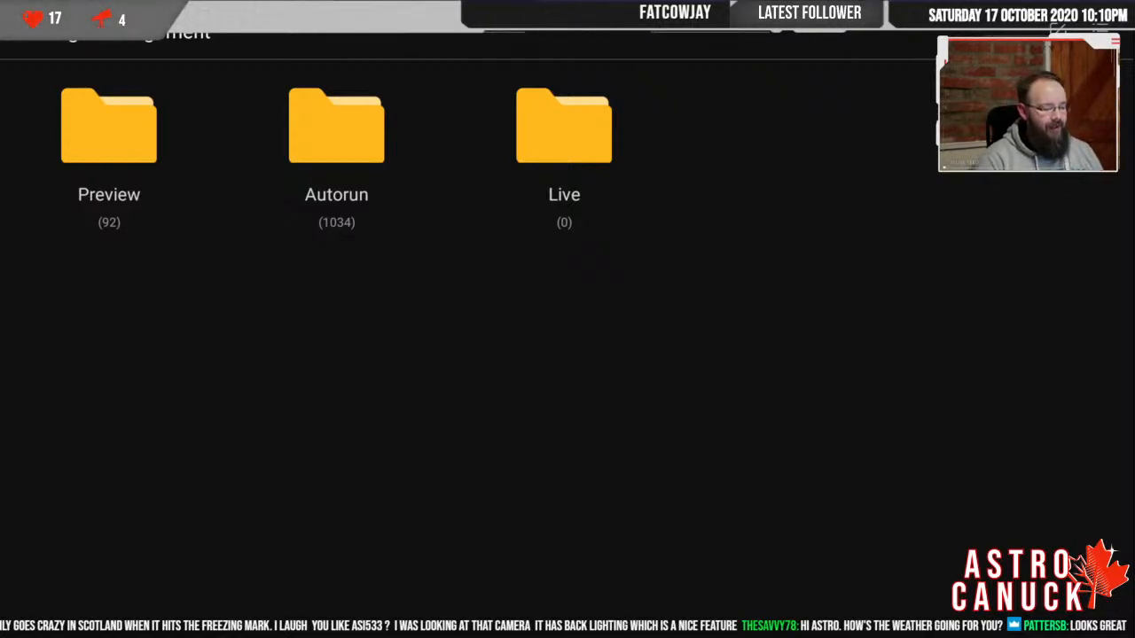
# - In the capture app's image management, open the NGC1579 folder among the Autorun light frames
pyautogui.click(337, 126)
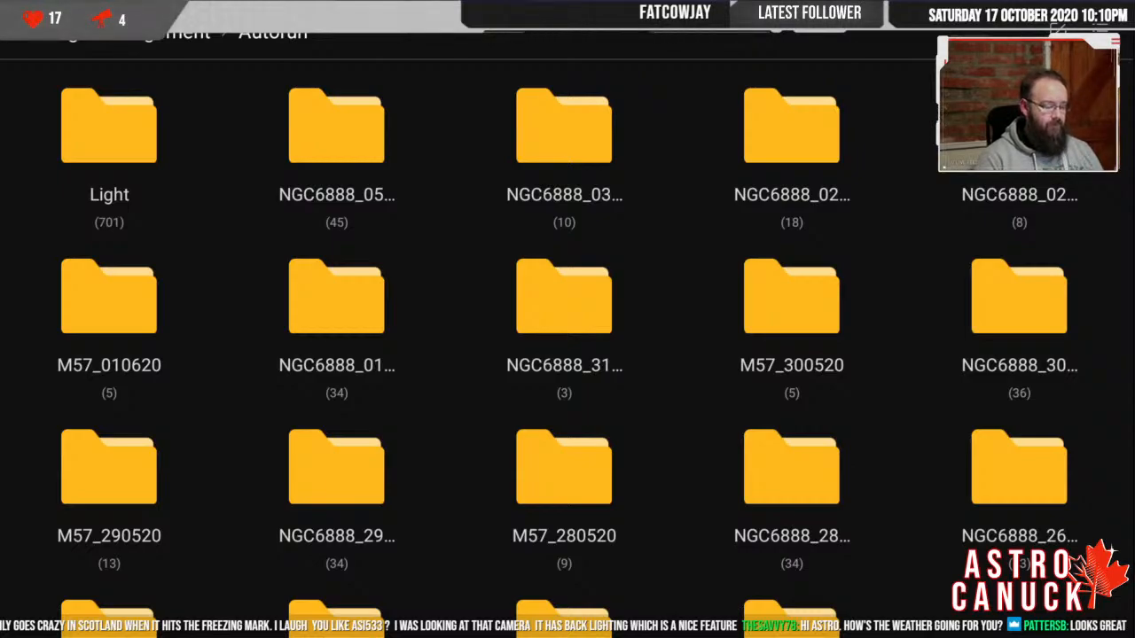
pyautogui.click(109, 126)
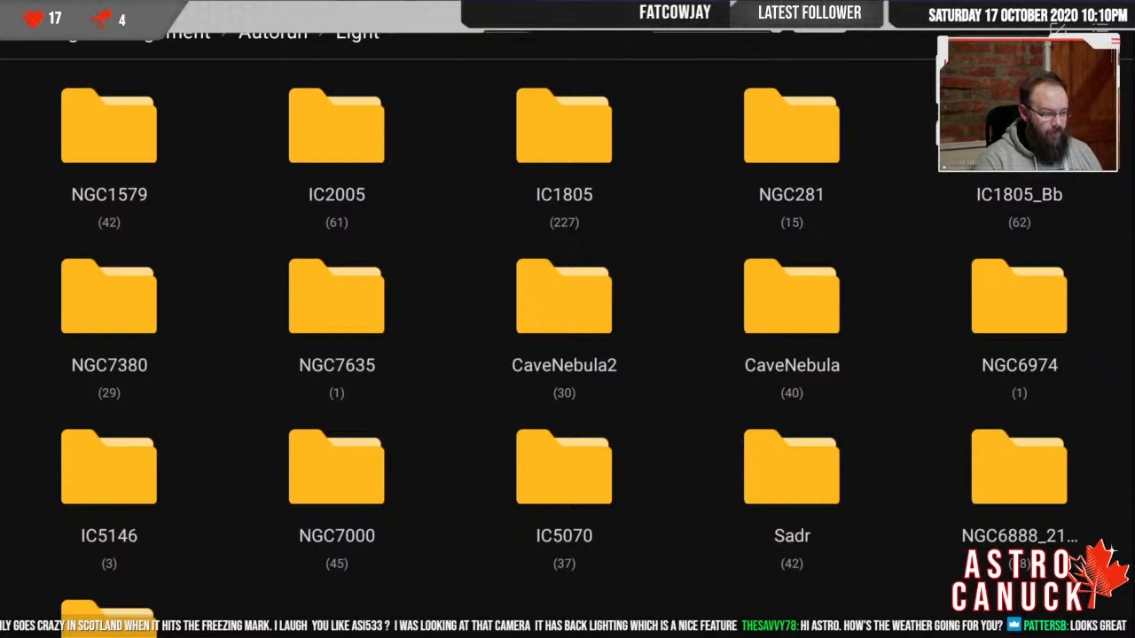
pyautogui.click(109, 126)
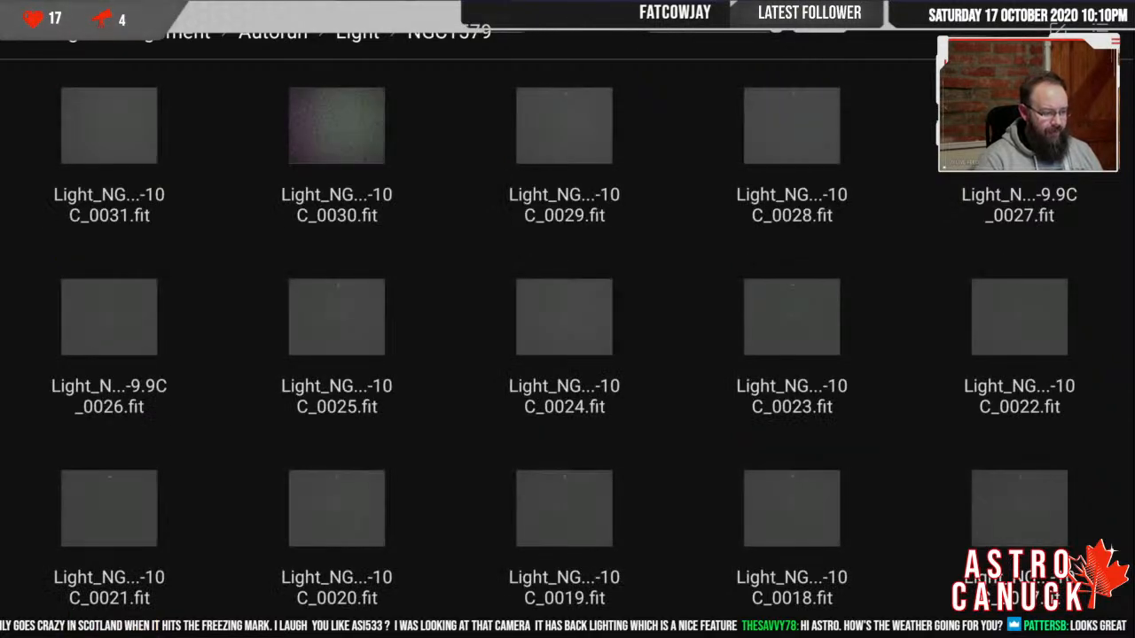
pyautogui.click(357, 32)
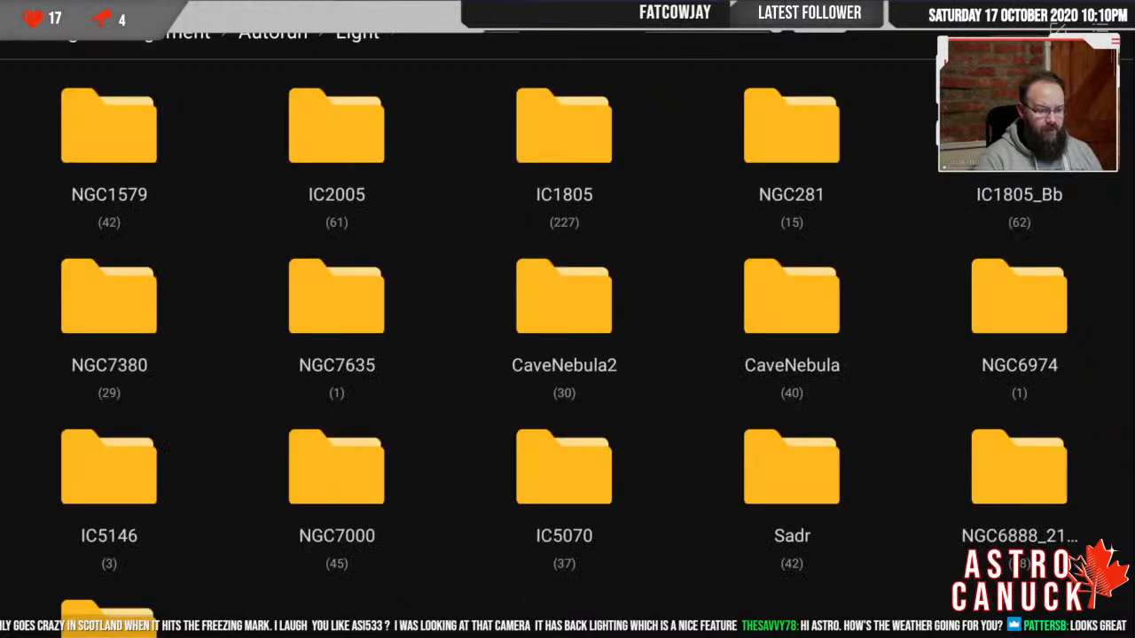
pyautogui.click(1099, 30)
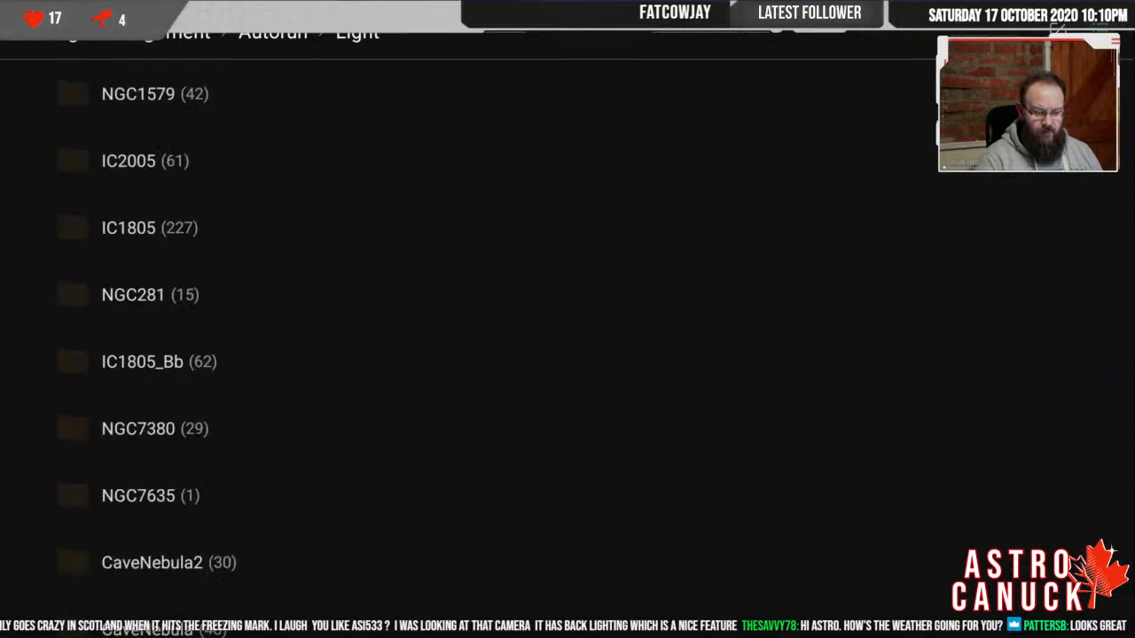
pyautogui.click(1100, 30)
pyautogui.click(1099, 31)
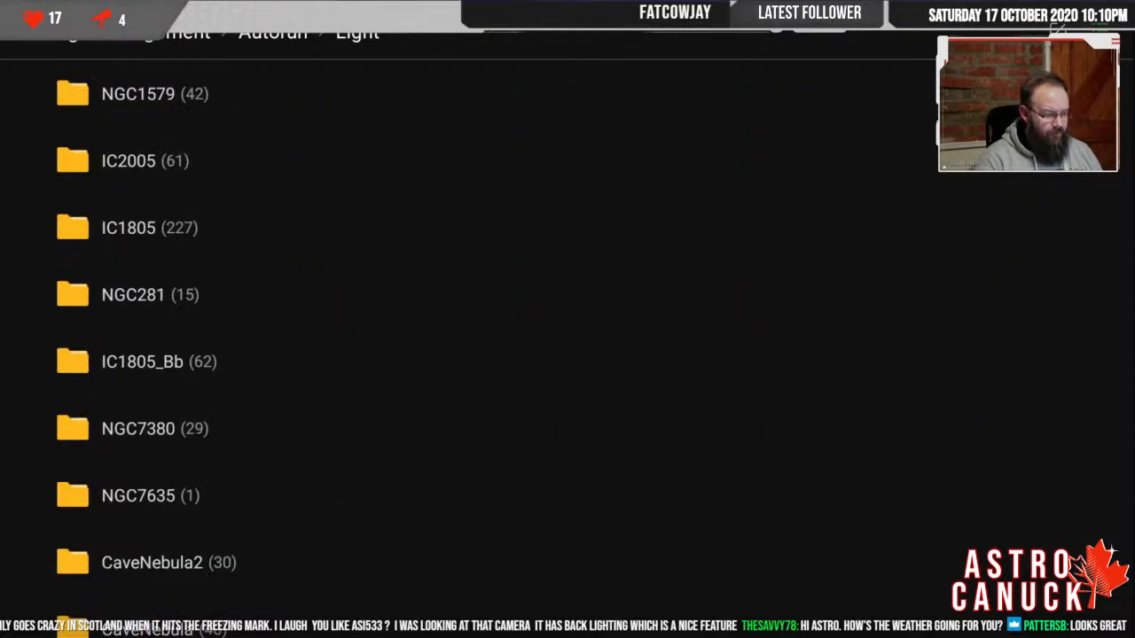
pyautogui.click(1100, 30)
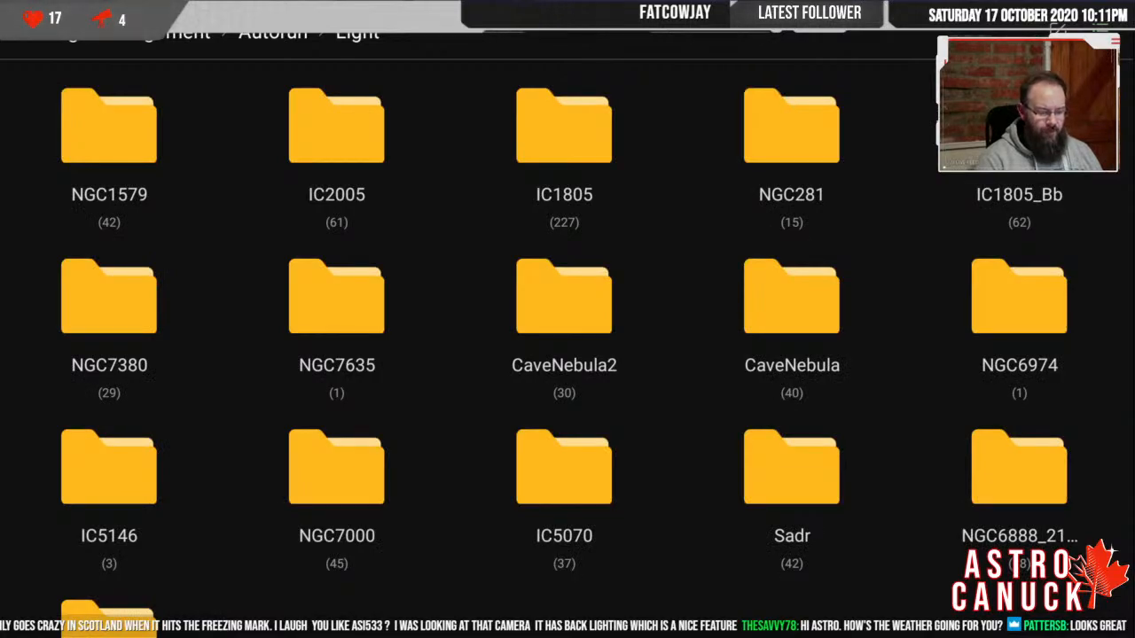
# - Reopen the NGC1579 folder and view light frame 0025 at full size, returning to the thumbnails
pyautogui.click(109, 127)
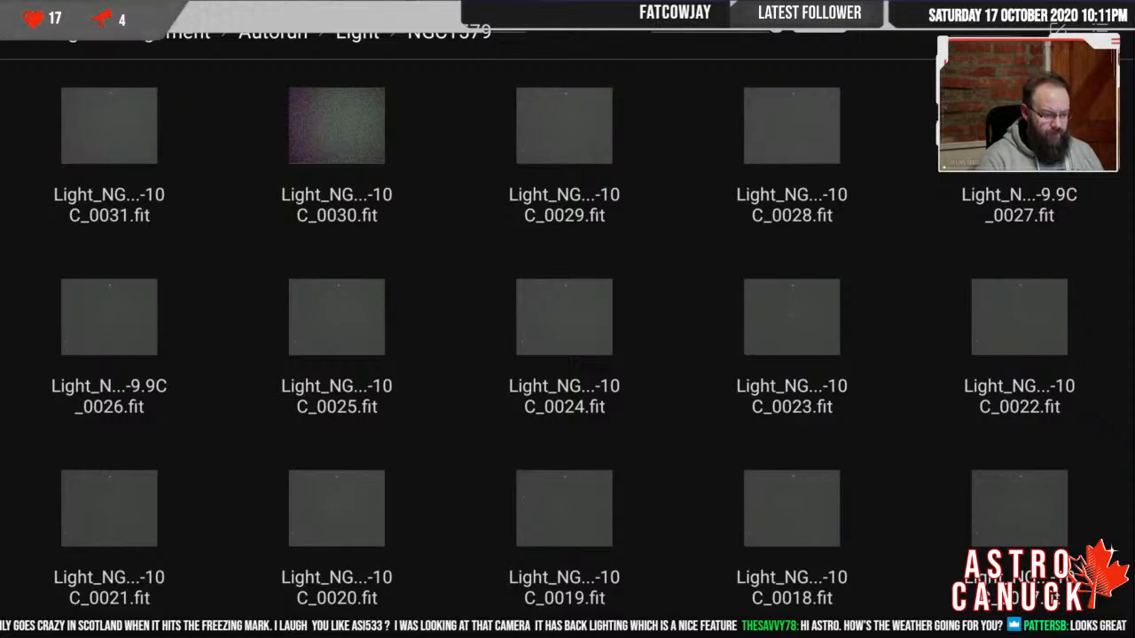
pyautogui.click(337, 317)
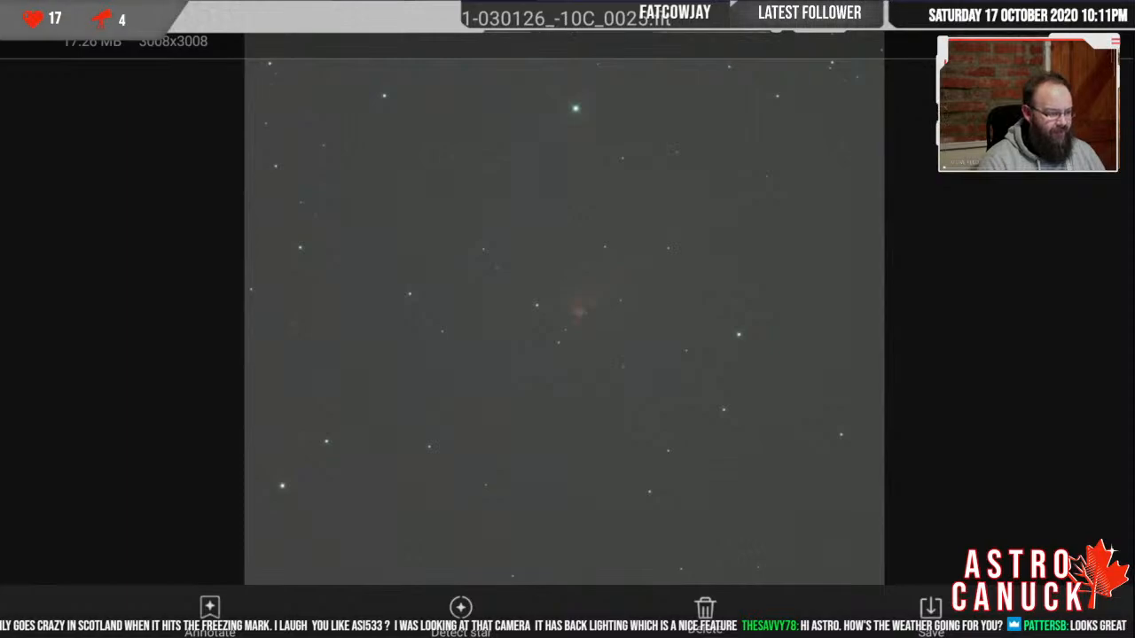
pyautogui.press('Escape')
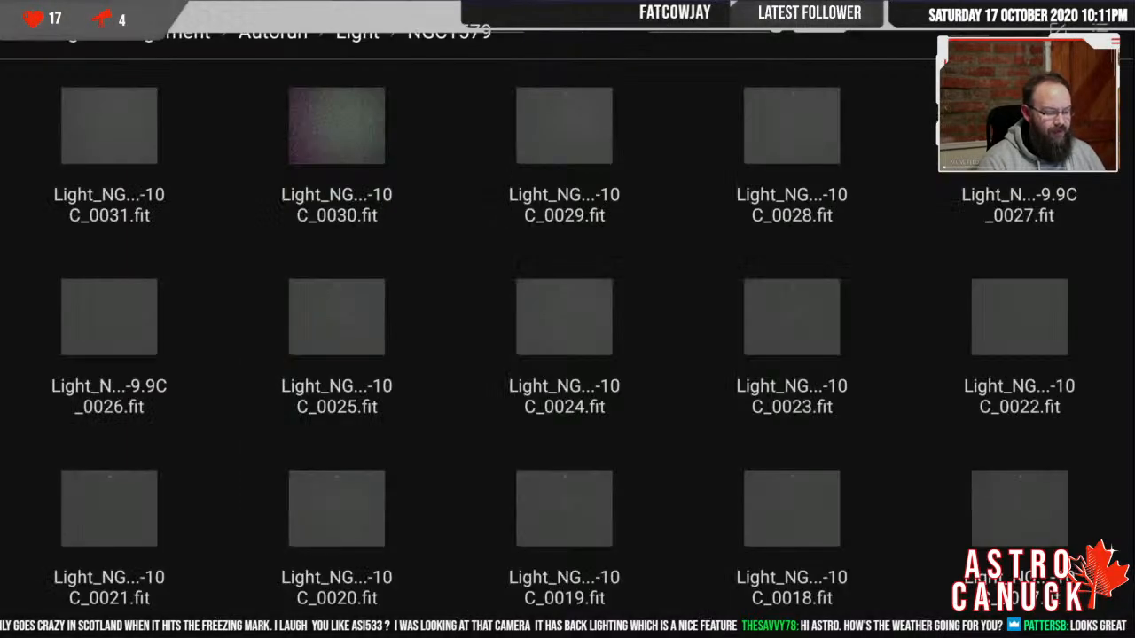
# - Look through the NGC1579 light frames, open frame 0030 and examine its brightest star's shape up close
pyautogui.scroll(-7, 567, 354)
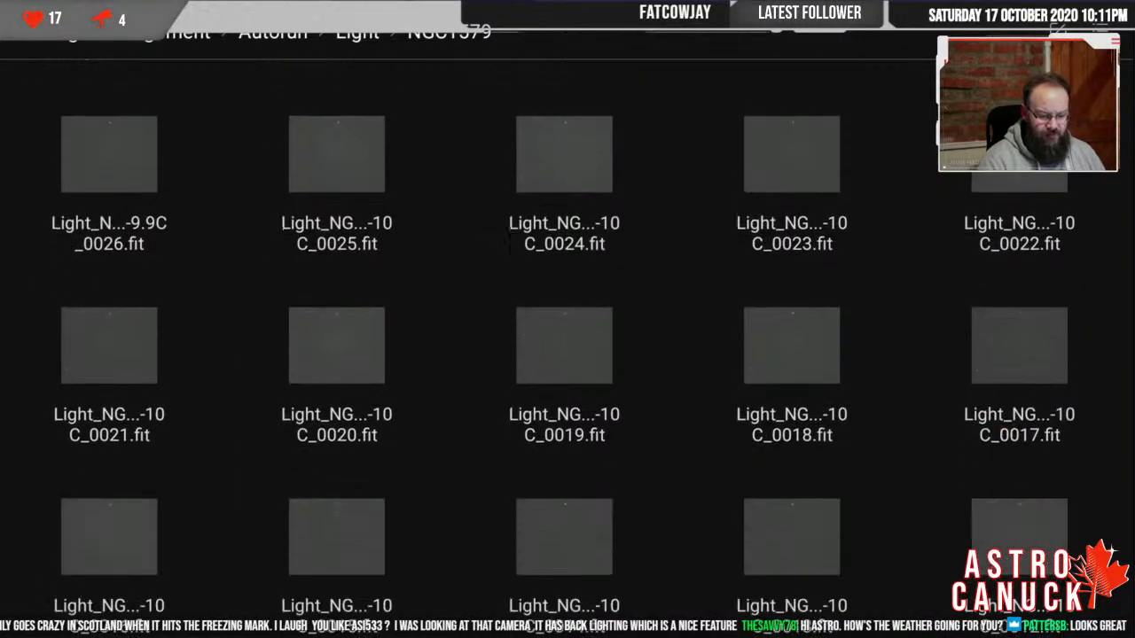
pyautogui.scroll(-5, 567, 355)
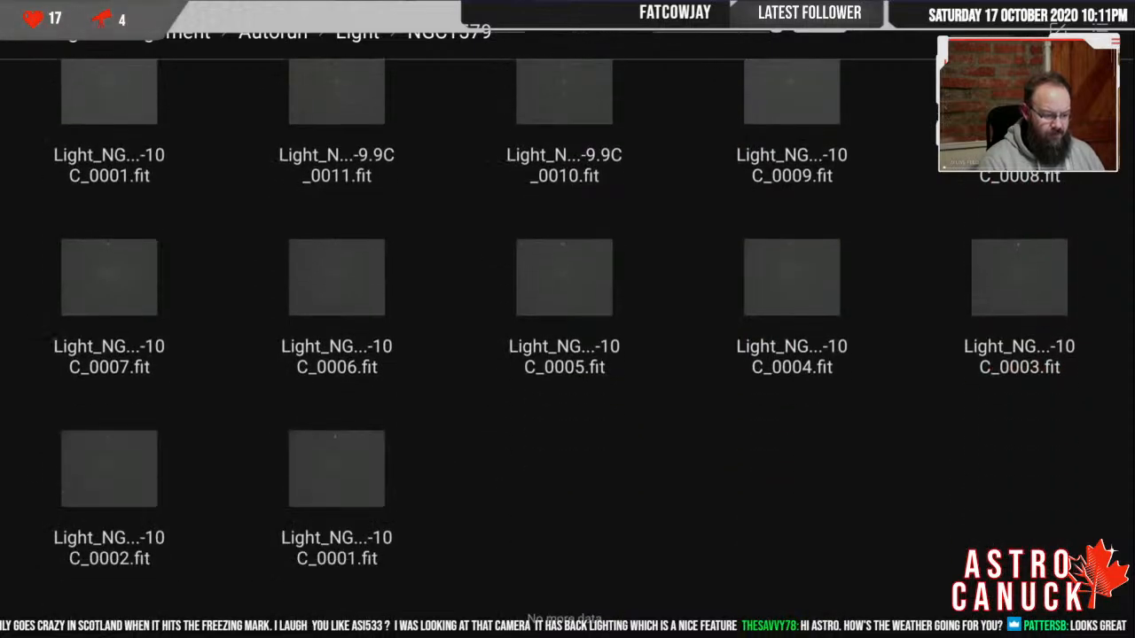
pyautogui.scroll(4, 567, 355)
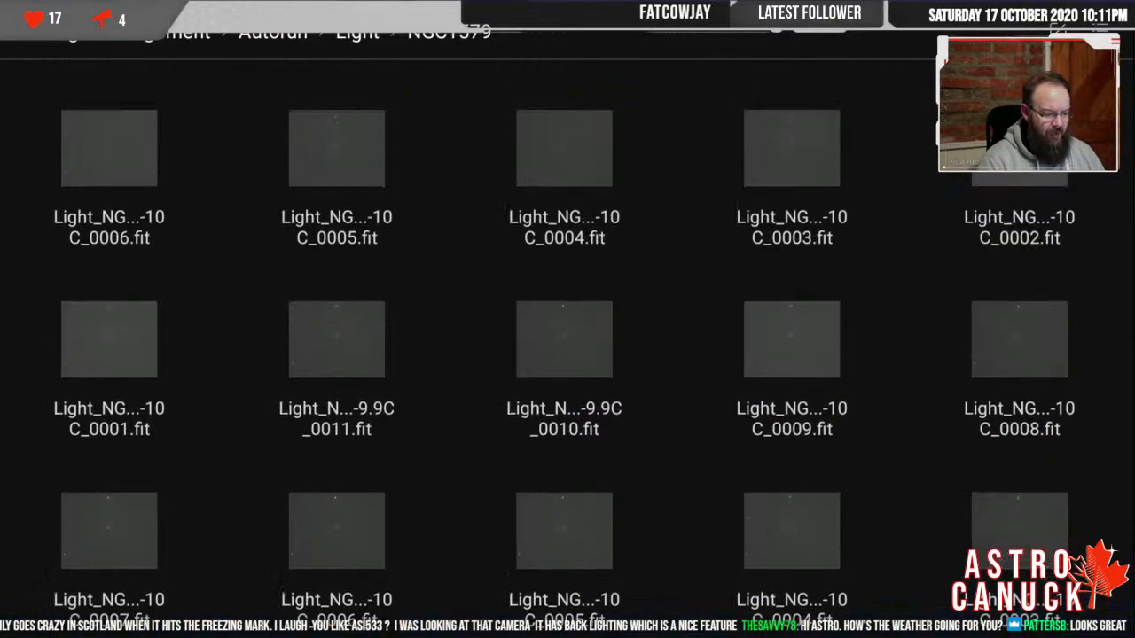
pyautogui.scroll(2, 564, 337)
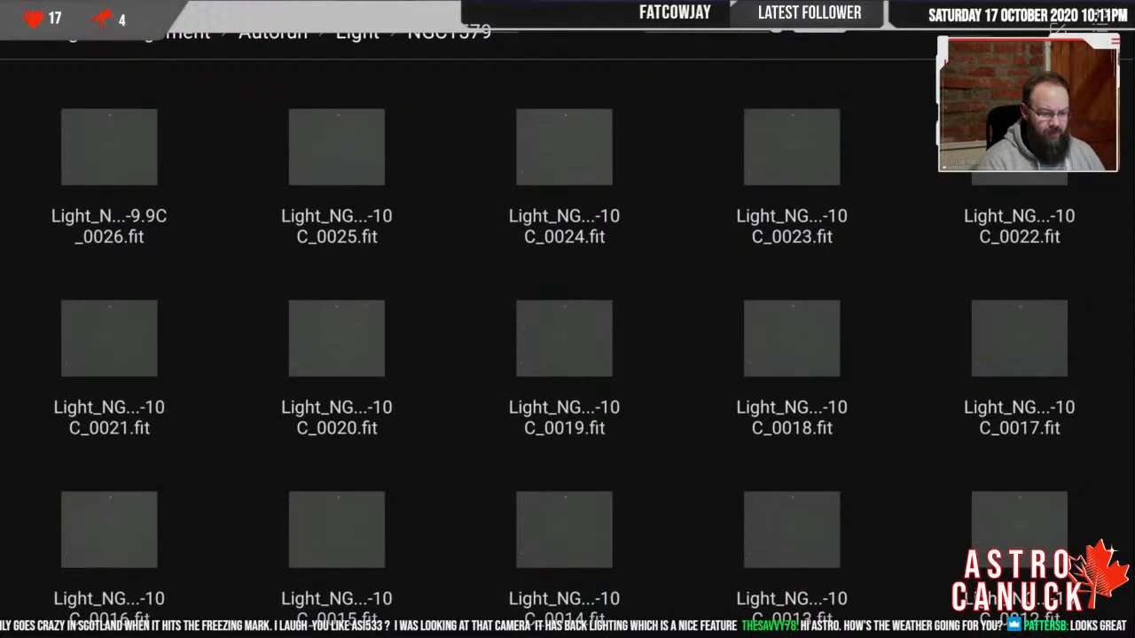
pyautogui.scroll(2, 564, 337)
pyautogui.click(337, 126)
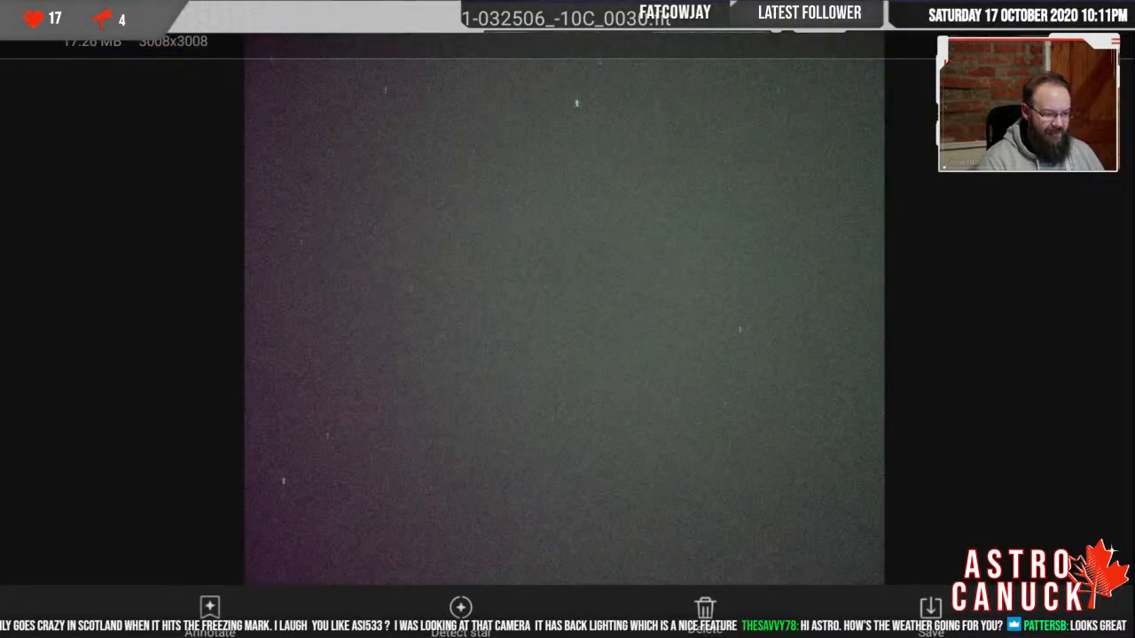
pyautogui.doubleClick(574, 101)
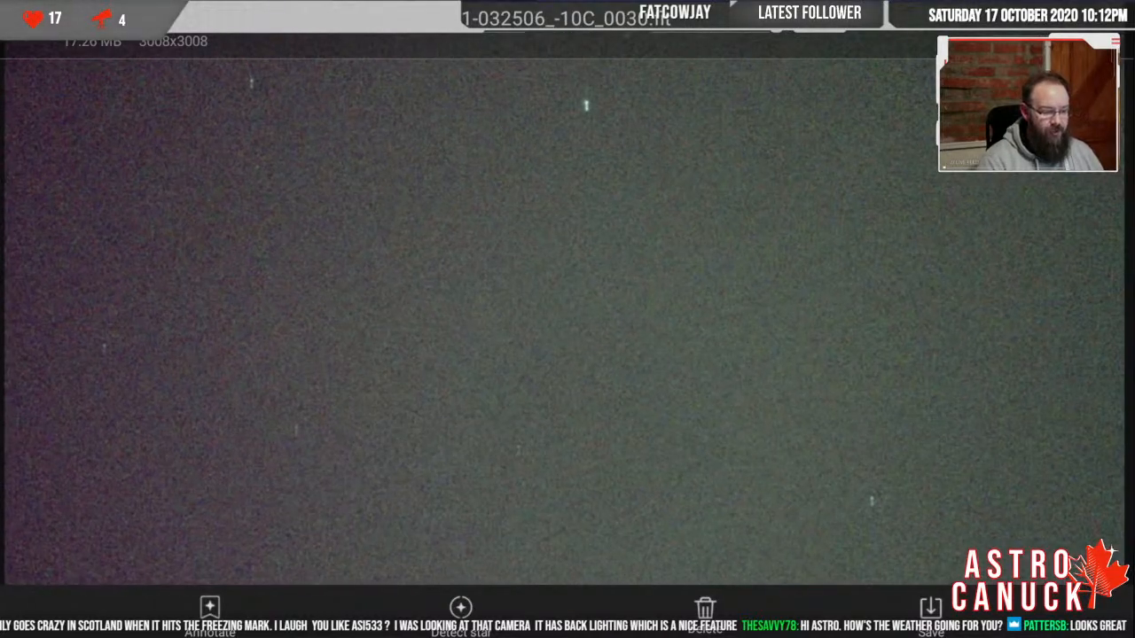
pyautogui.scroll(3, 586, 106)
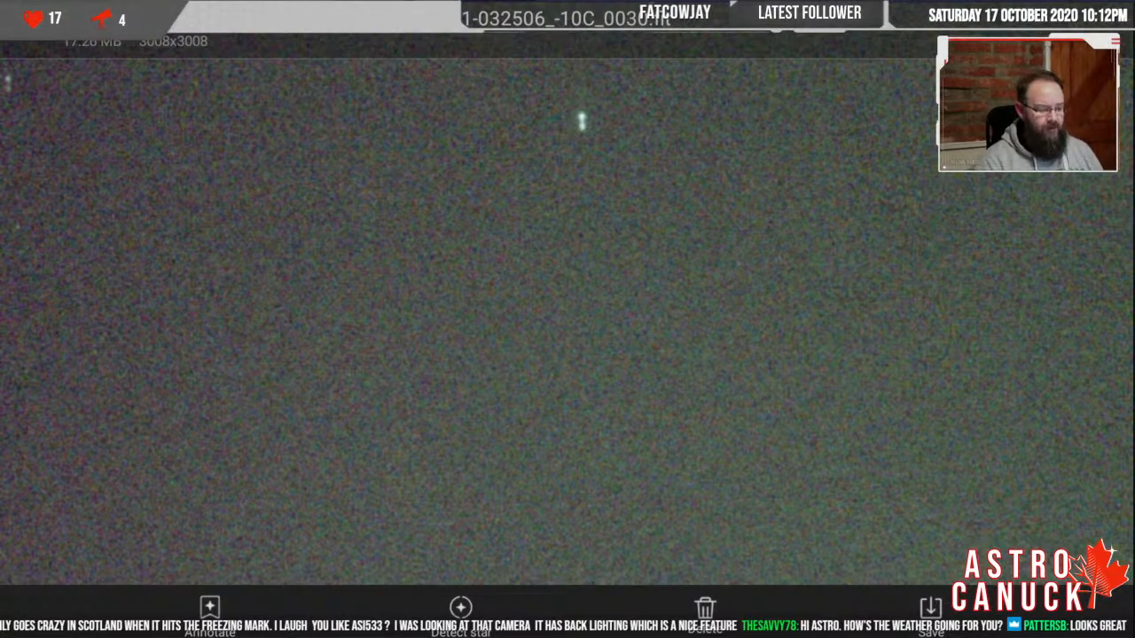
pyautogui.scroll(-3, 568, 319)
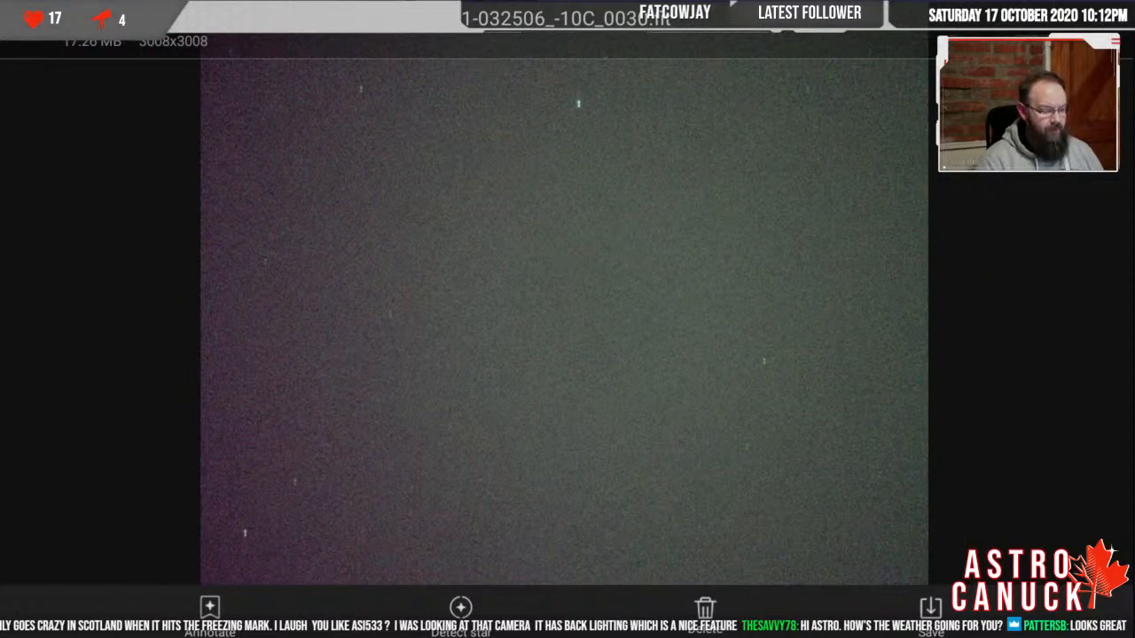
# - Open NGC1579 light frame 0031, magnify its brightest star and return to the thumbnails
pyautogui.press('Escape')
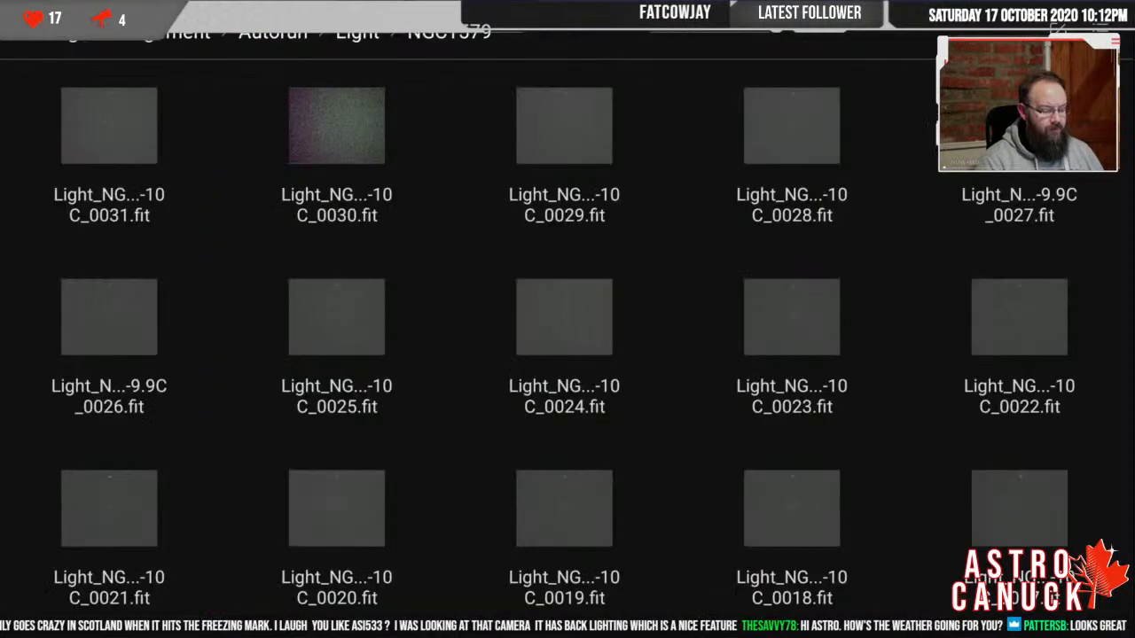
pyautogui.click(109, 126)
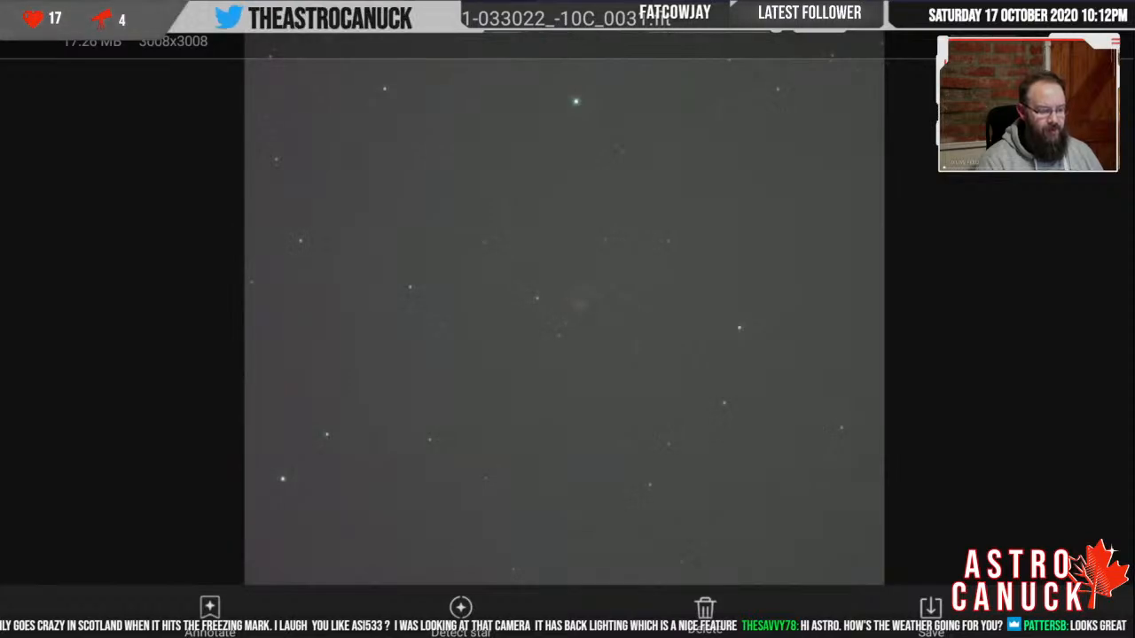
pyautogui.doubleClick(575, 97)
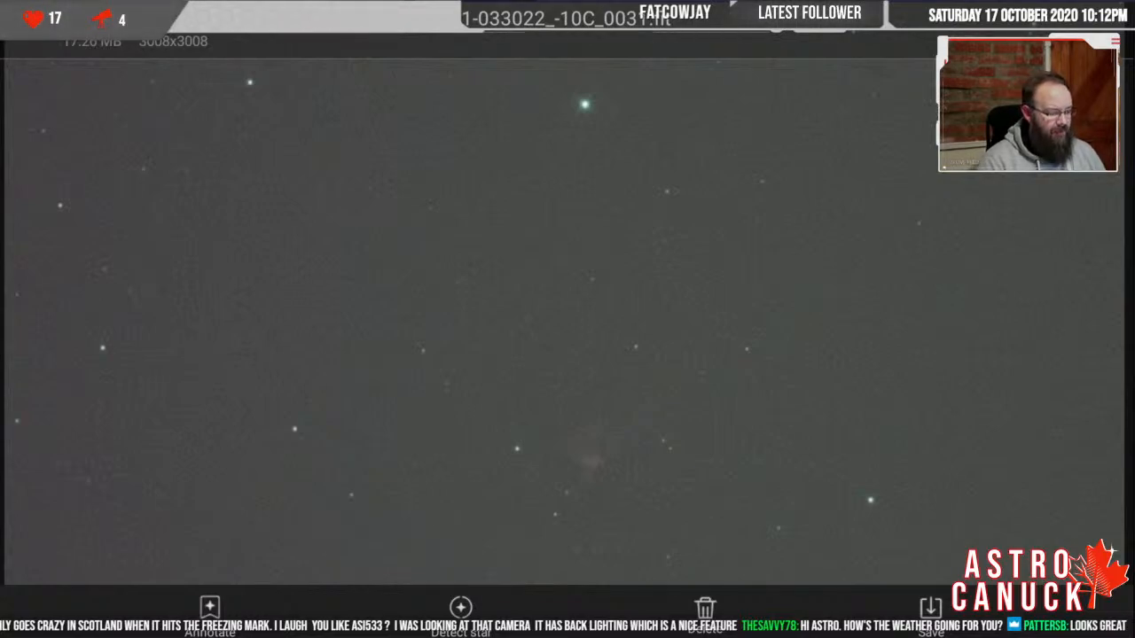
pyautogui.press('Escape')
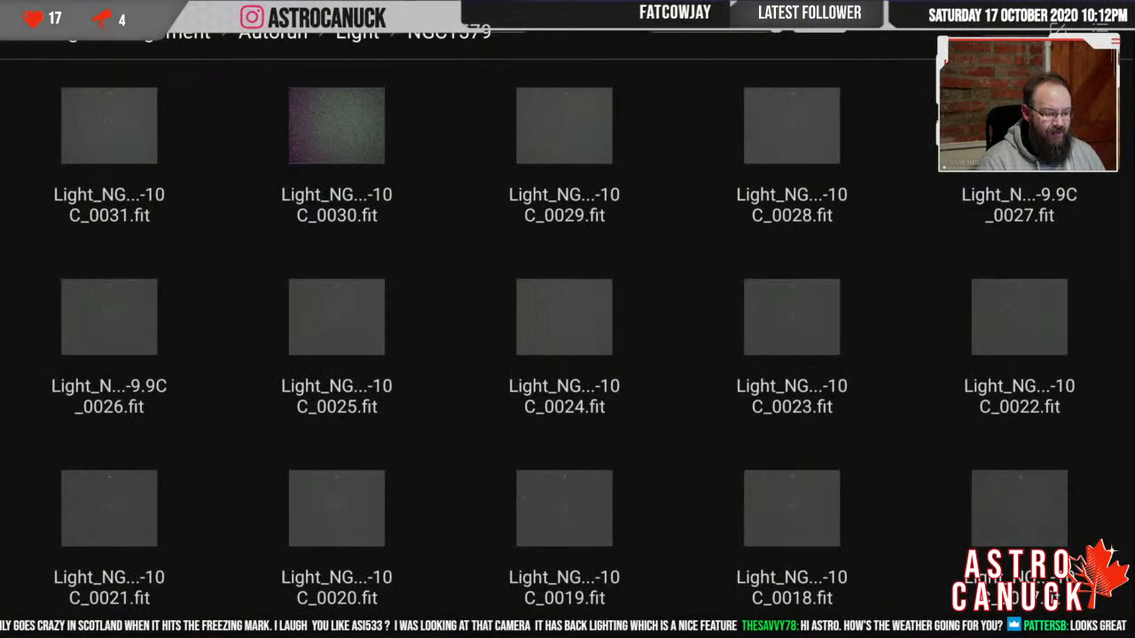
# - Find the -9.9C light frame 0010 among the older NGC1579 frames and examine its brightest star and central nebula up close
pyautogui.scroll(-10, 568, 337)
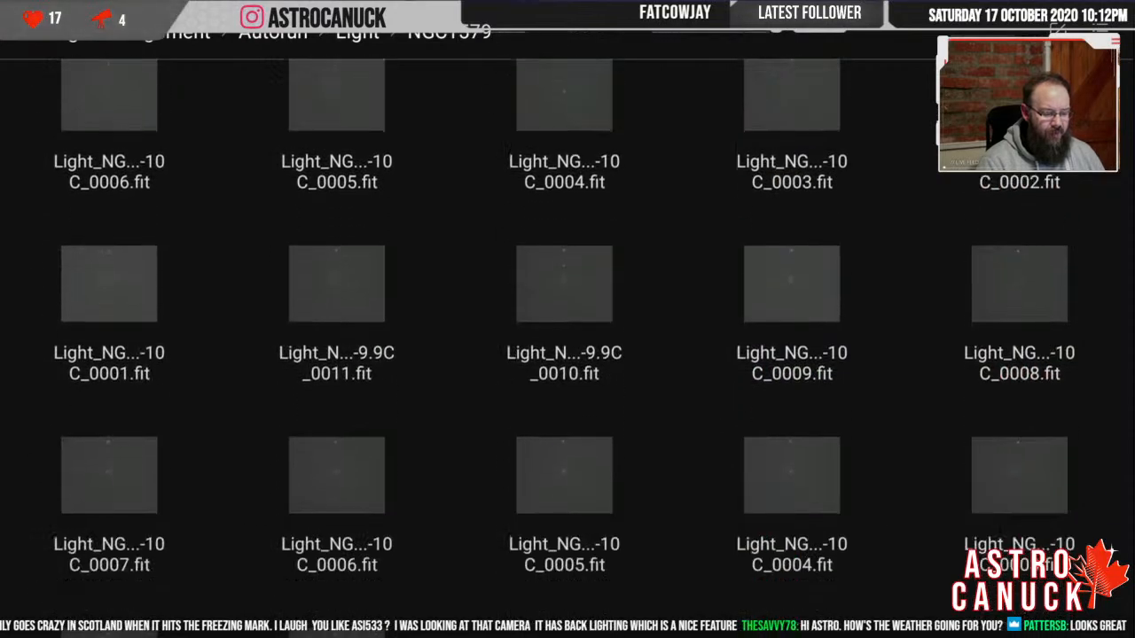
pyautogui.scroll(-2, 568, 337)
pyautogui.click(564, 204)
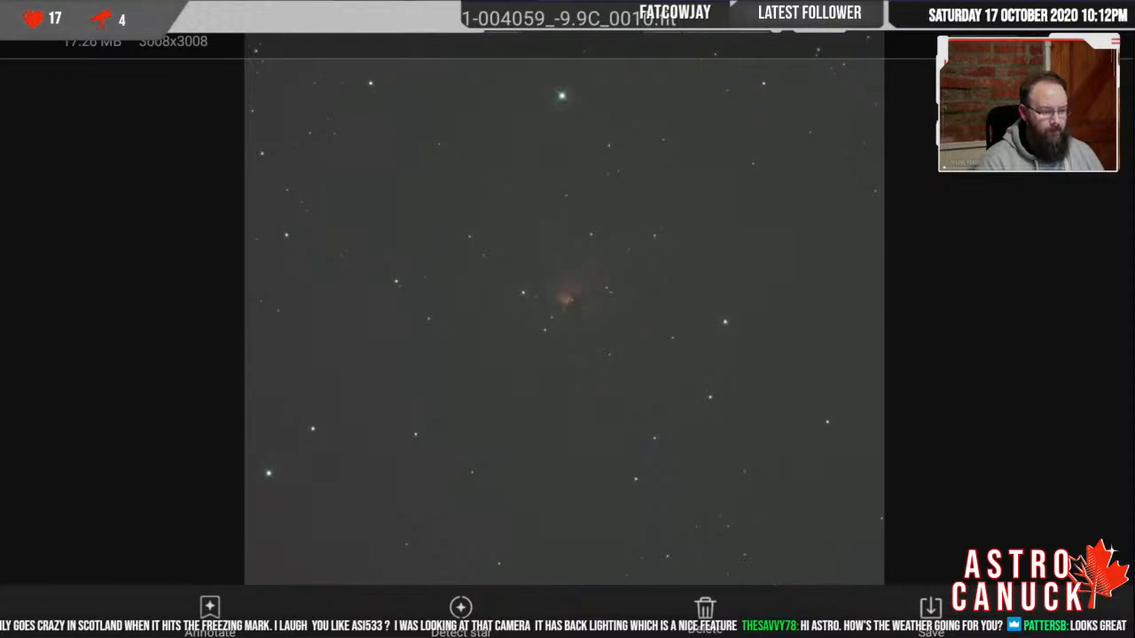
pyautogui.doubleClick(563, 95)
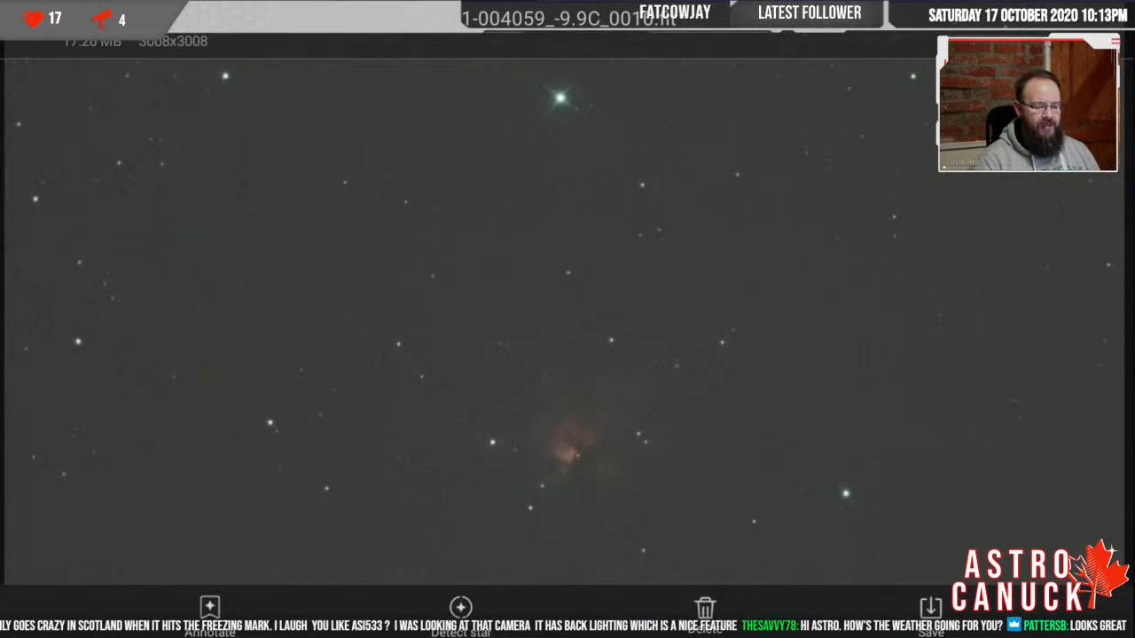
pyautogui.scroll(3, 555, 430)
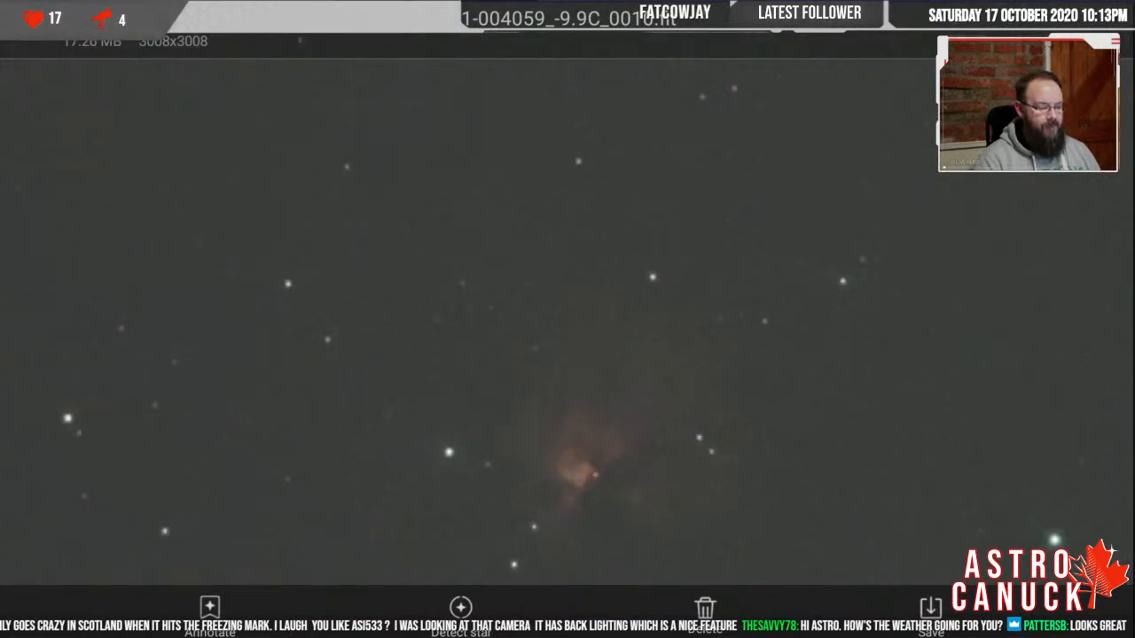
pyautogui.press('Escape')
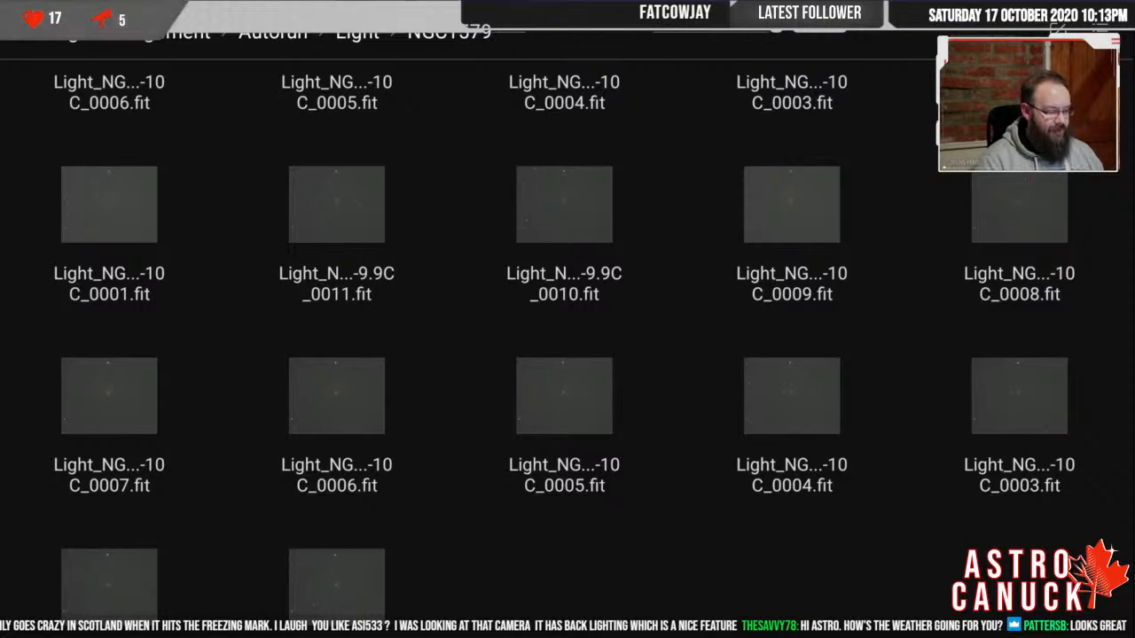
# - View the -9.9C light frame 0011, magnify its central nebula and return to the thumbnails
pyautogui.click(337, 205)
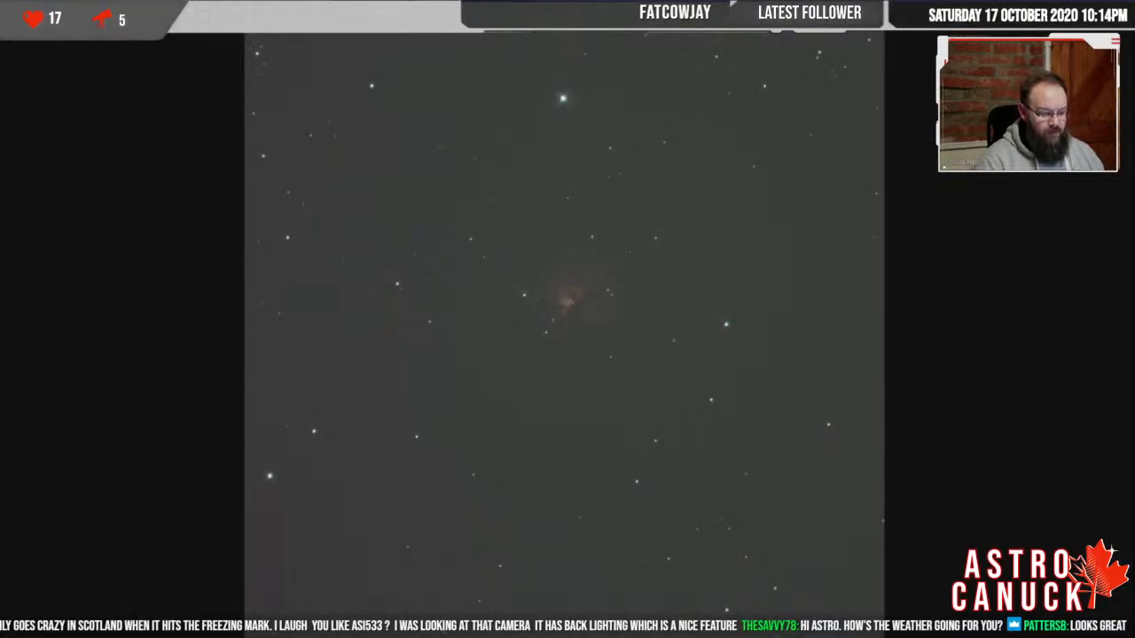
pyautogui.scroll(3, 564, 306)
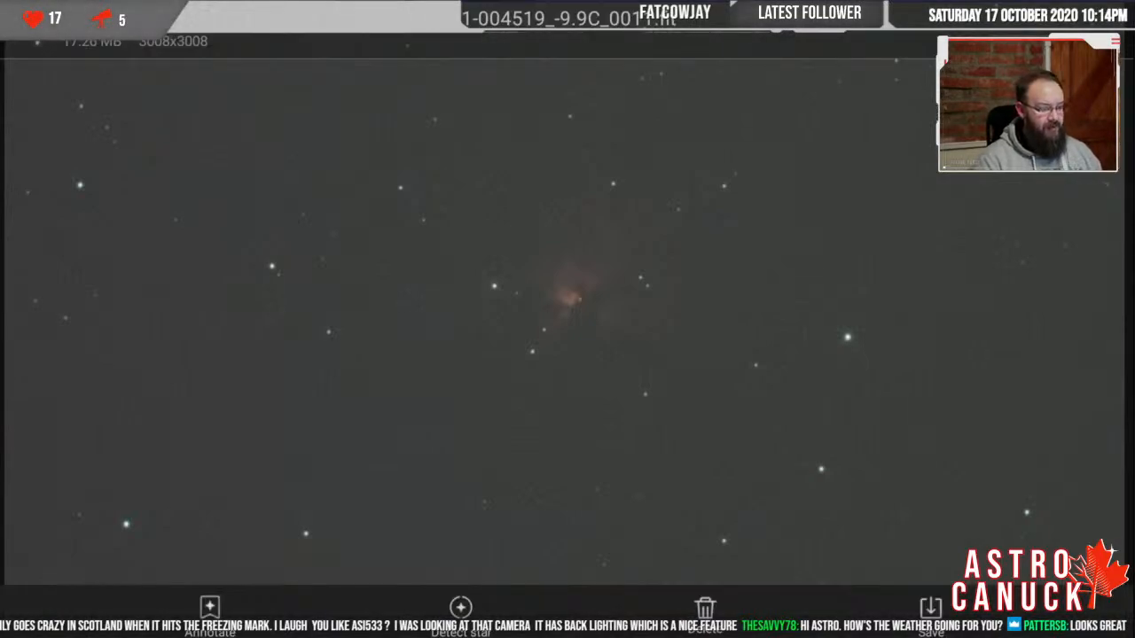
pyautogui.press('Escape')
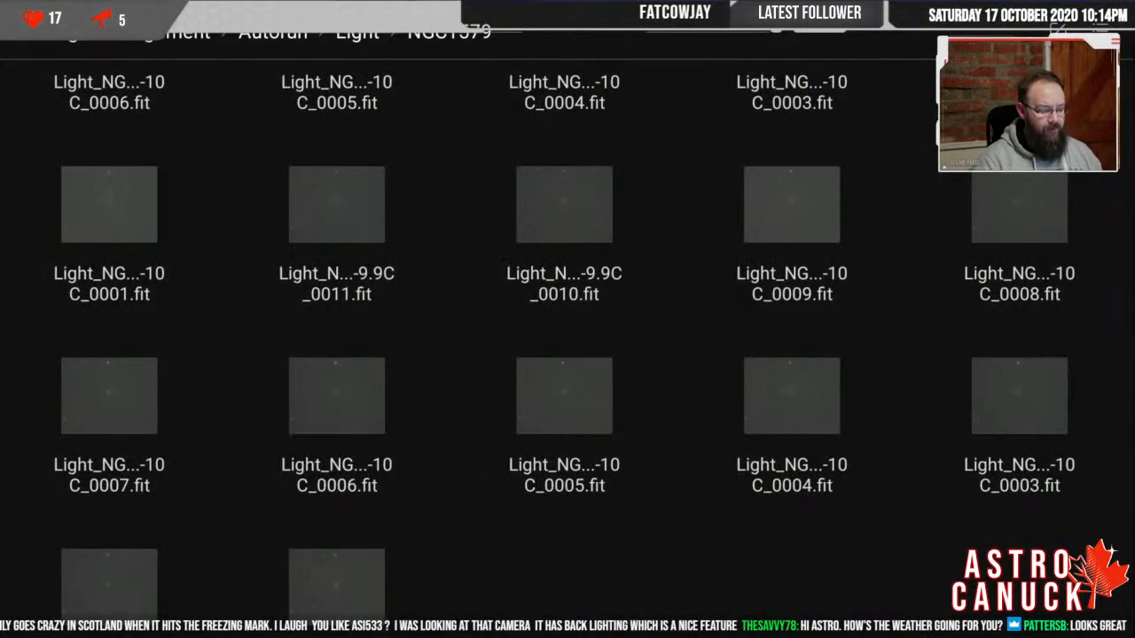
# - Look back up through the NGC1579 thumbnails and leave the folders for the storage settings
pyautogui.scroll(-1, 568, 346)
pyautogui.scroll(1, 567, 345)
pyautogui.scroll(10, 567, 346)
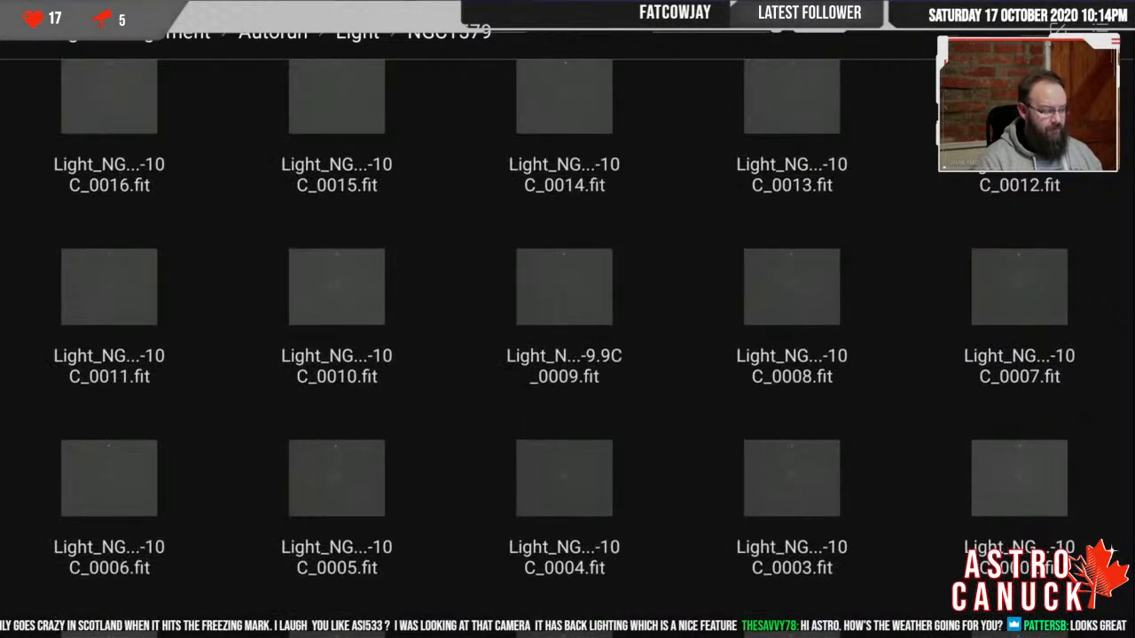
pyautogui.scroll(3, 568, 346)
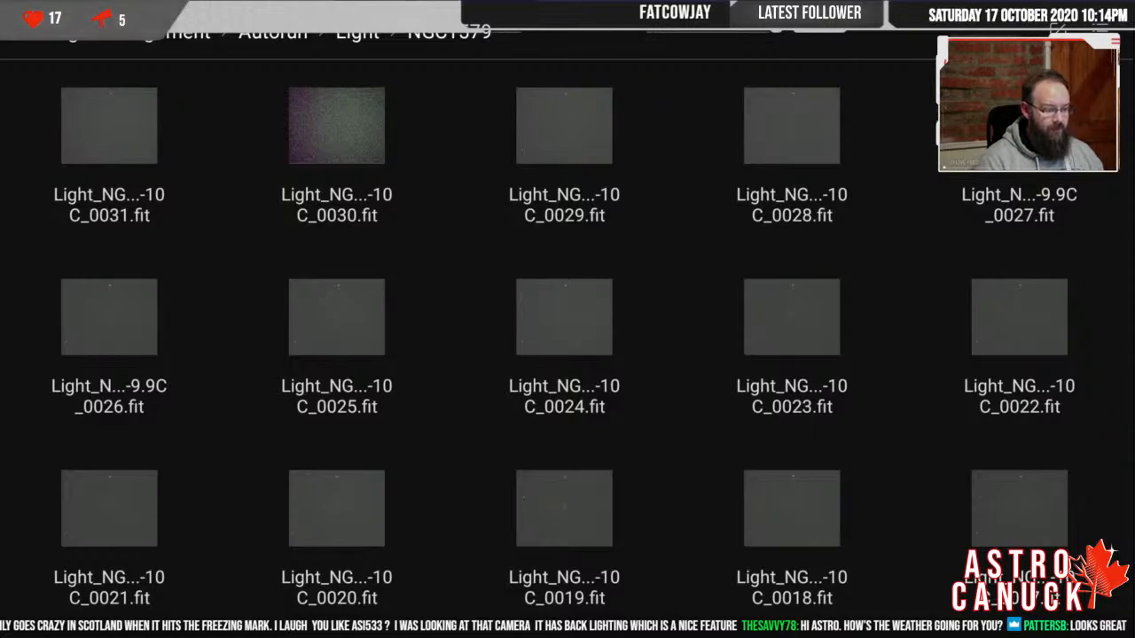
pyautogui.press('Escape')
pyautogui.press('Escape')
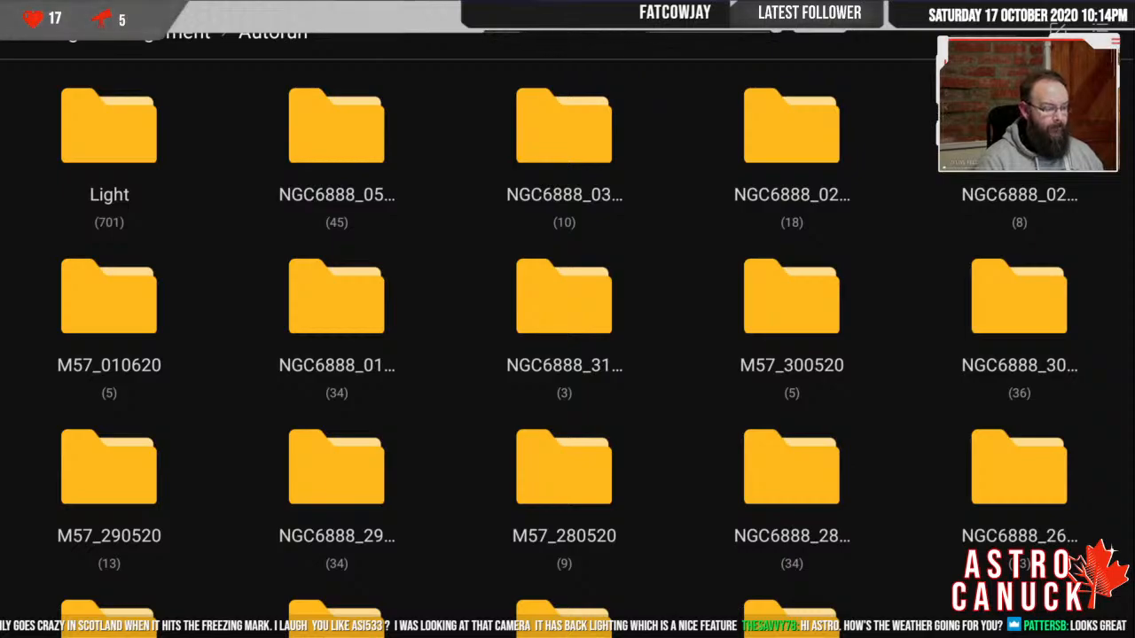
pyautogui.press('Escape')
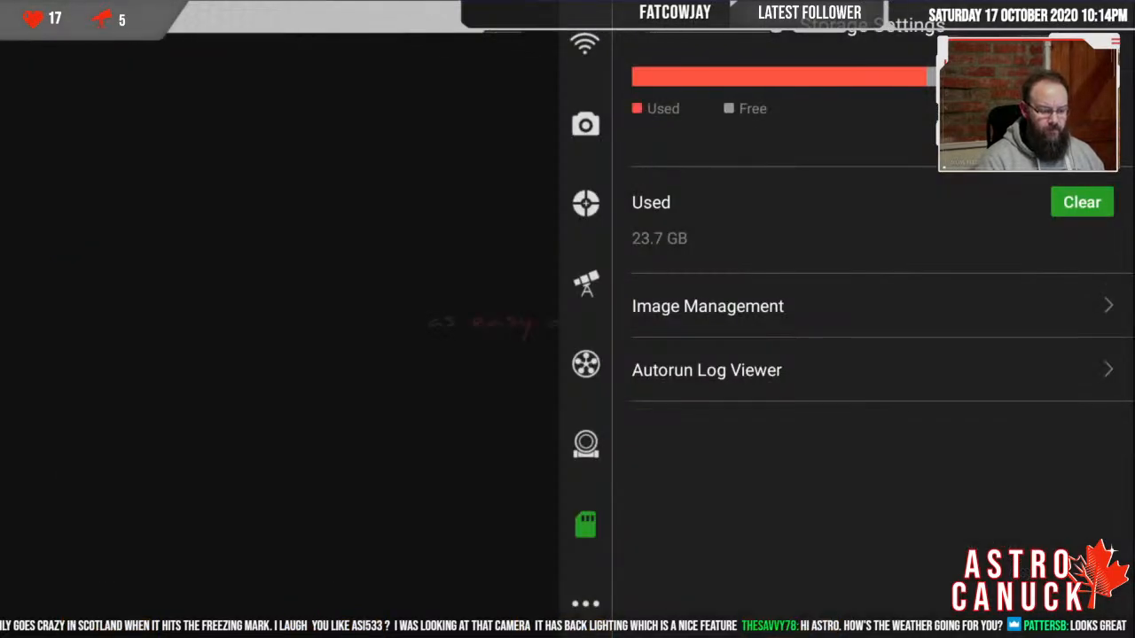
pyautogui.click(708, 306)
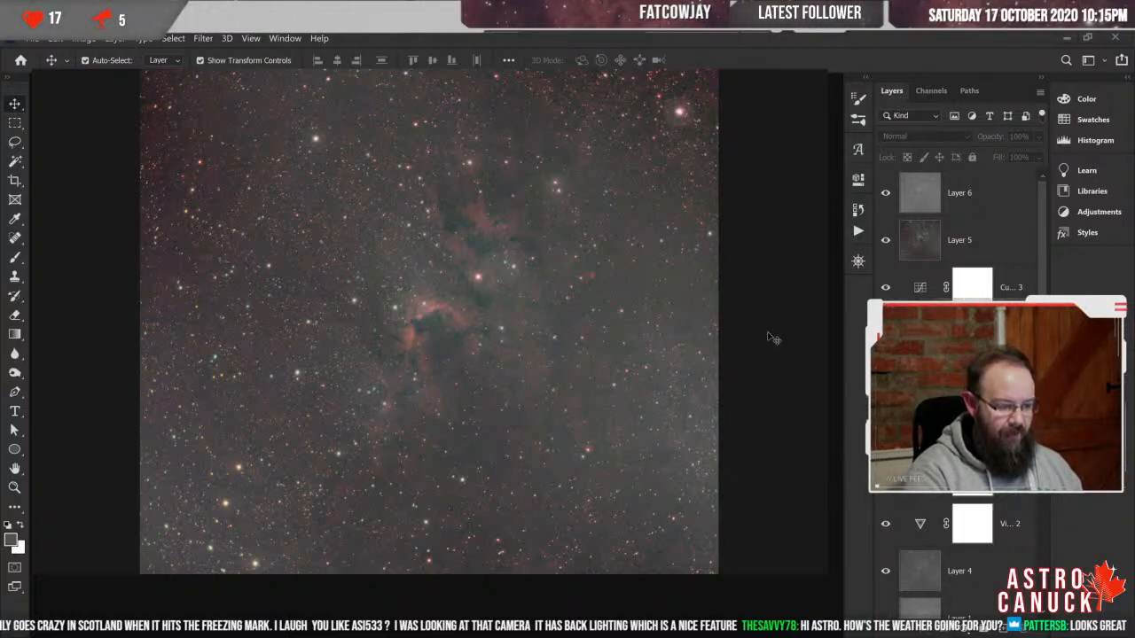
# - In Photoshop, crop the nebula image evenly around its centre and add a Levels adjustment above Layer 6 to darken the background
pyautogui.press('c')
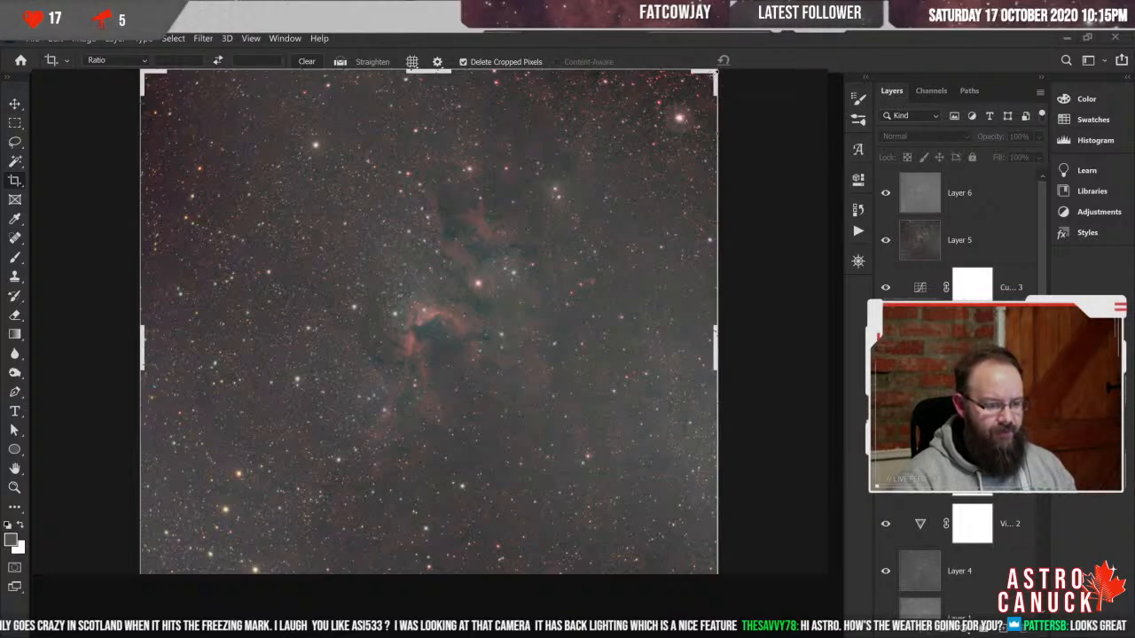
pyautogui.moveTo(717, 78); pyautogui.dragTo(647, 145)
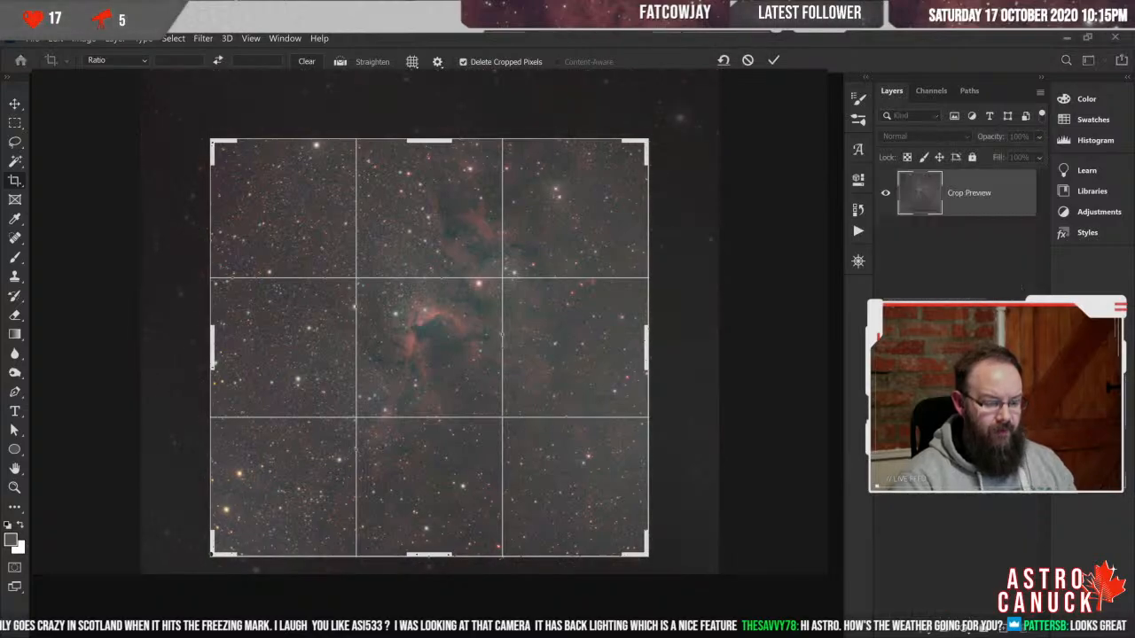
pyautogui.click(773, 59)
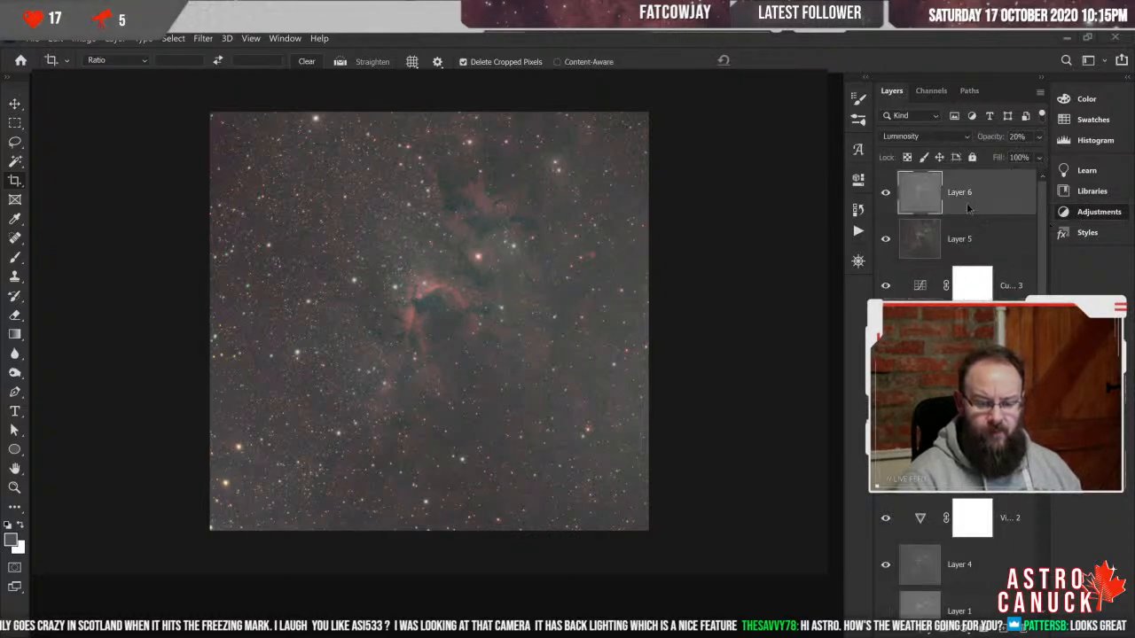
pyautogui.click(955, 205)
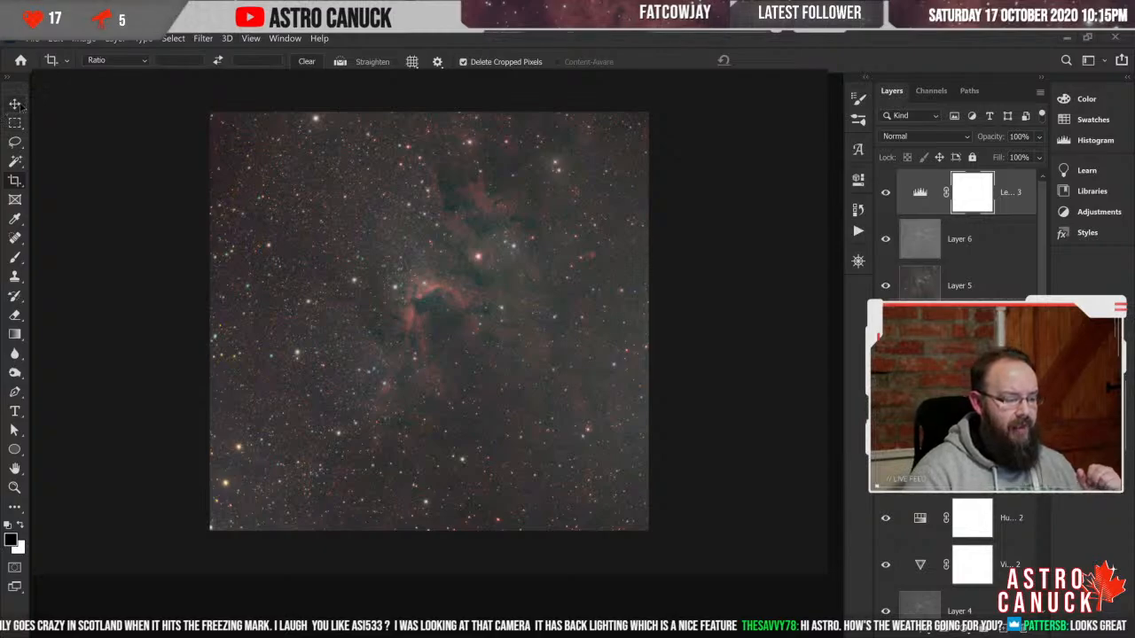
pyautogui.press('v')
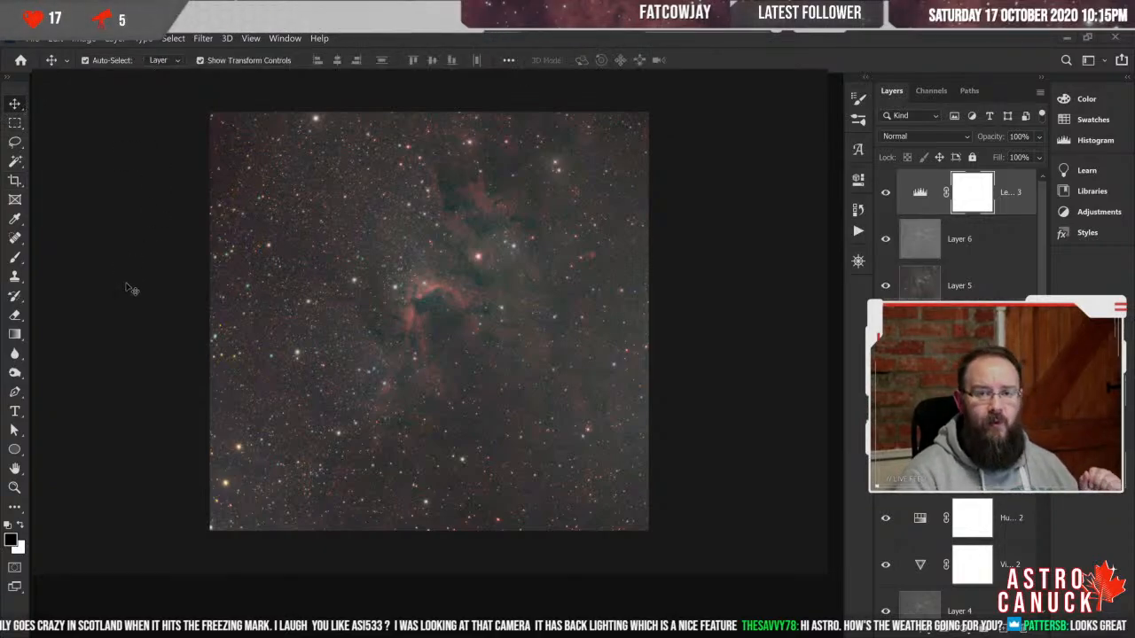
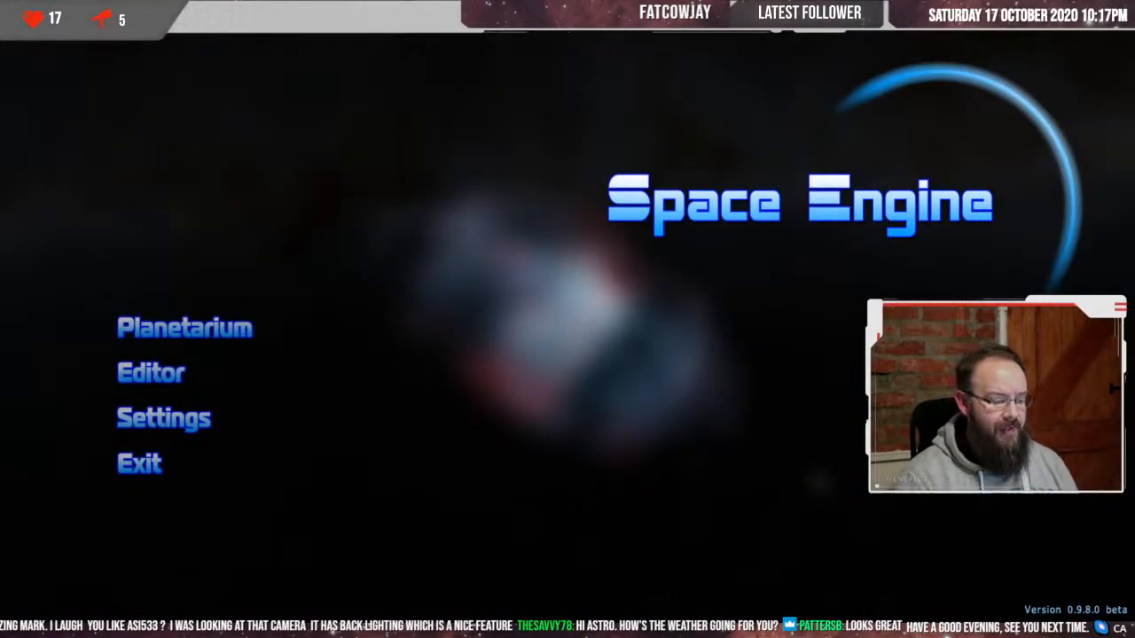
# - In Space Engine, enter the planetarium and fly backward away from the M 76 nebula at increased speed, tracking it
pyautogui.click(184, 328)
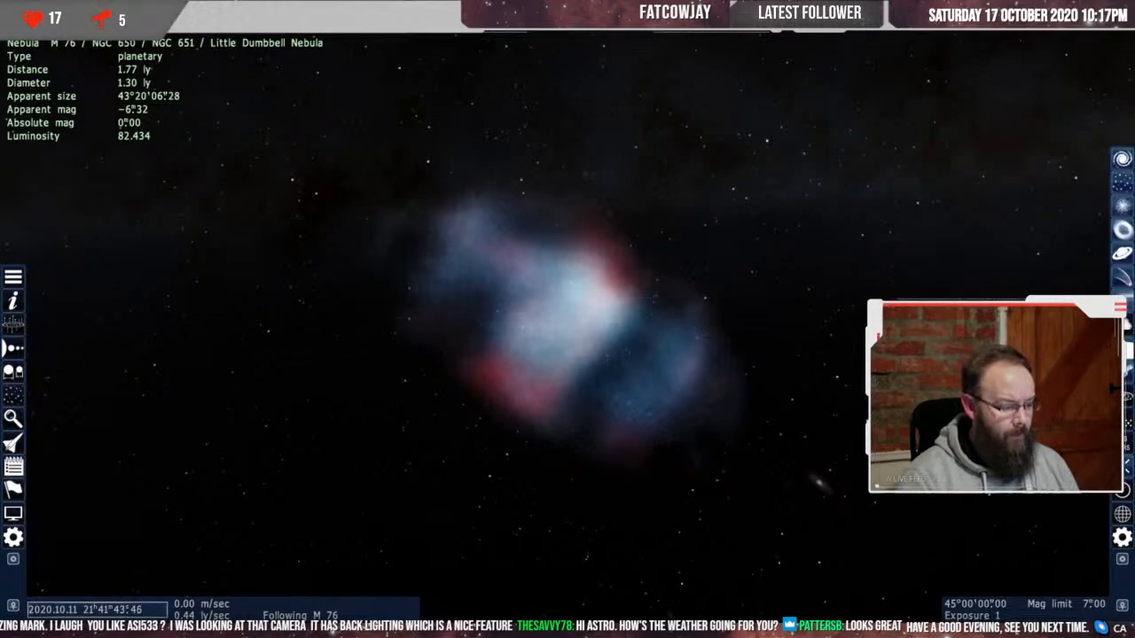
pyautogui.press('s')
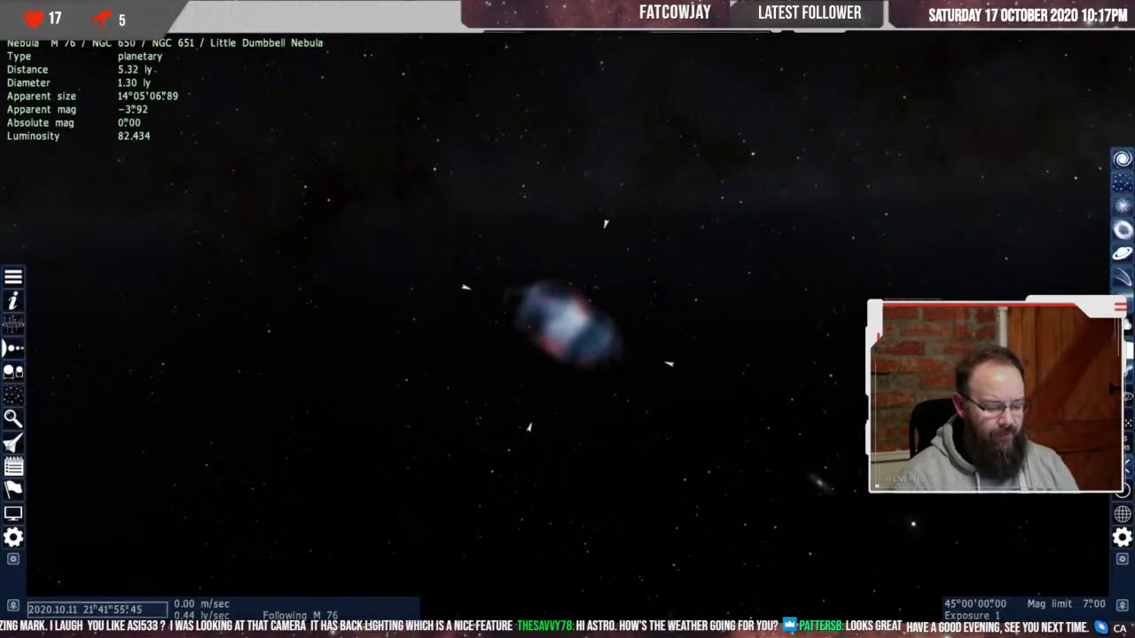
pyautogui.press('w')
pyautogui.press('s')
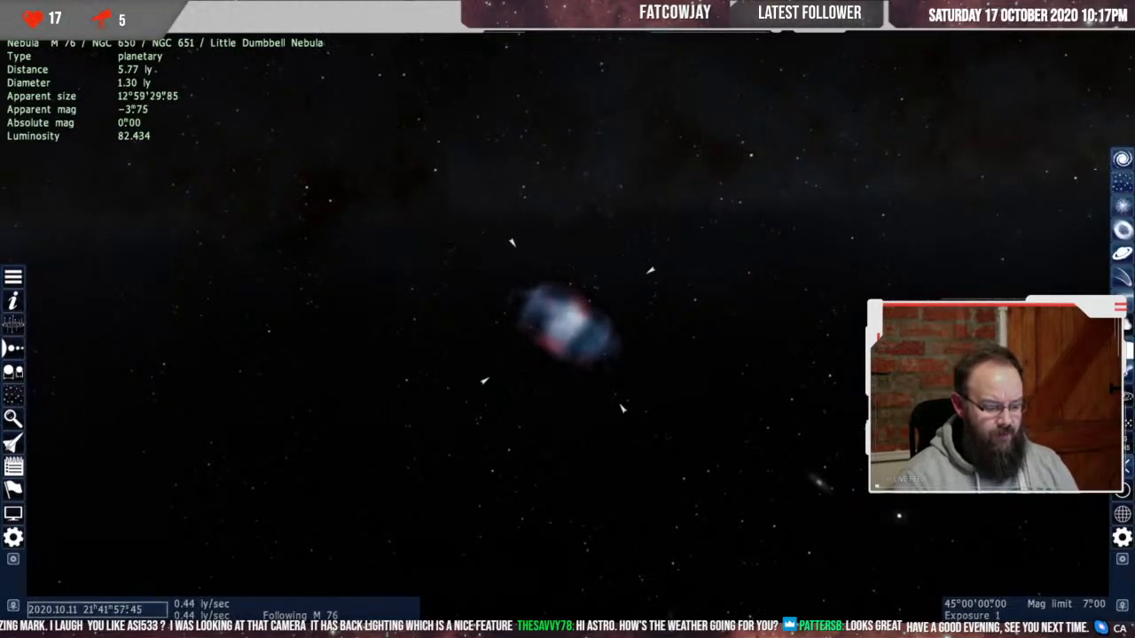
pyautogui.scroll(-4, 568, 319)
pyautogui.scroll(-2, 568, 319)
pyautogui.scroll(10, 567, 319)
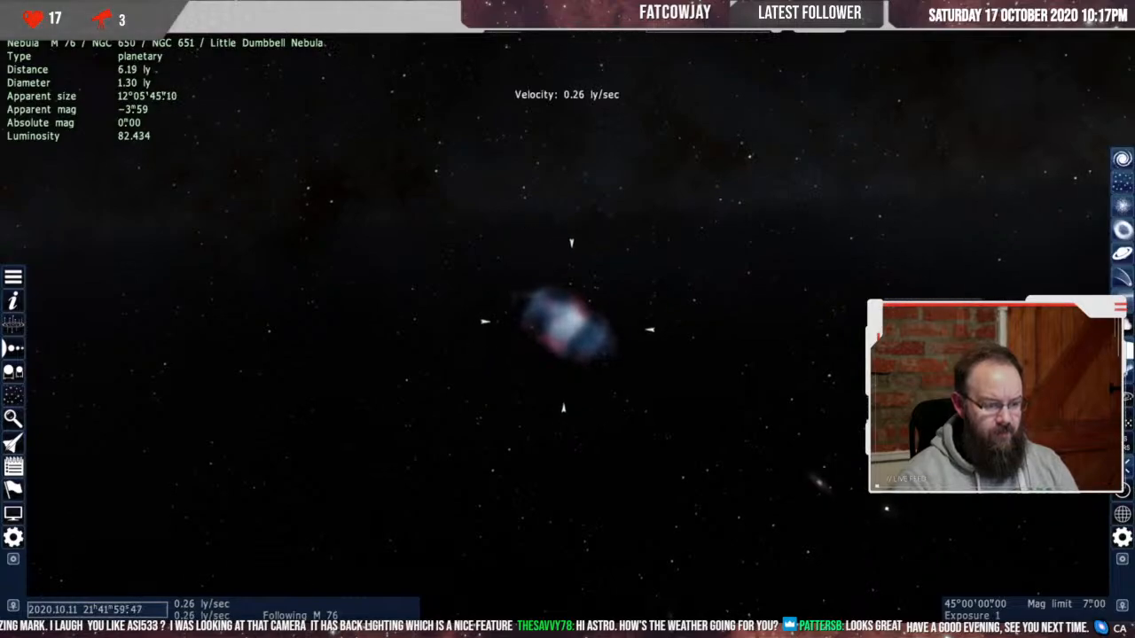
pyautogui.scroll(3, 568, 319)
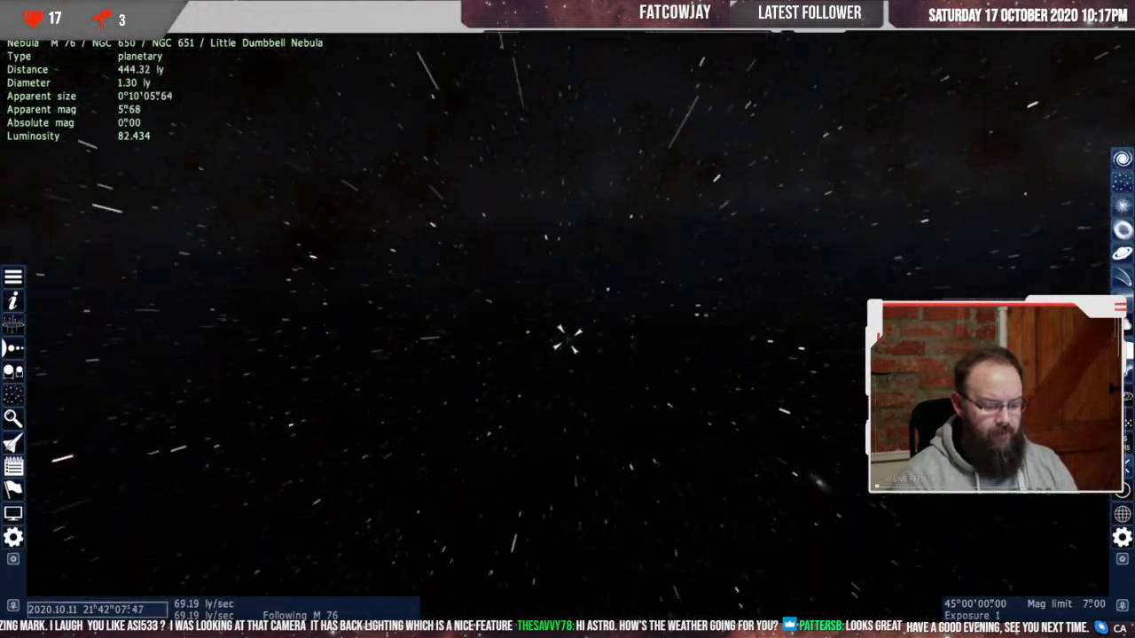
pyautogui.press('t')
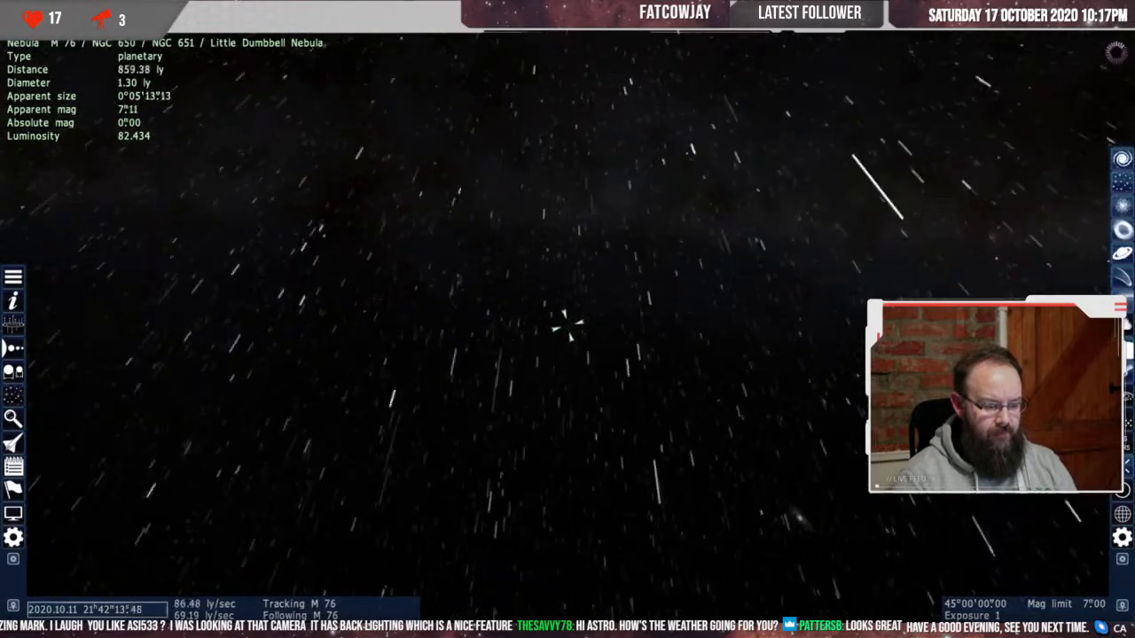
pyautogui.scroll(-3, 567, 325)
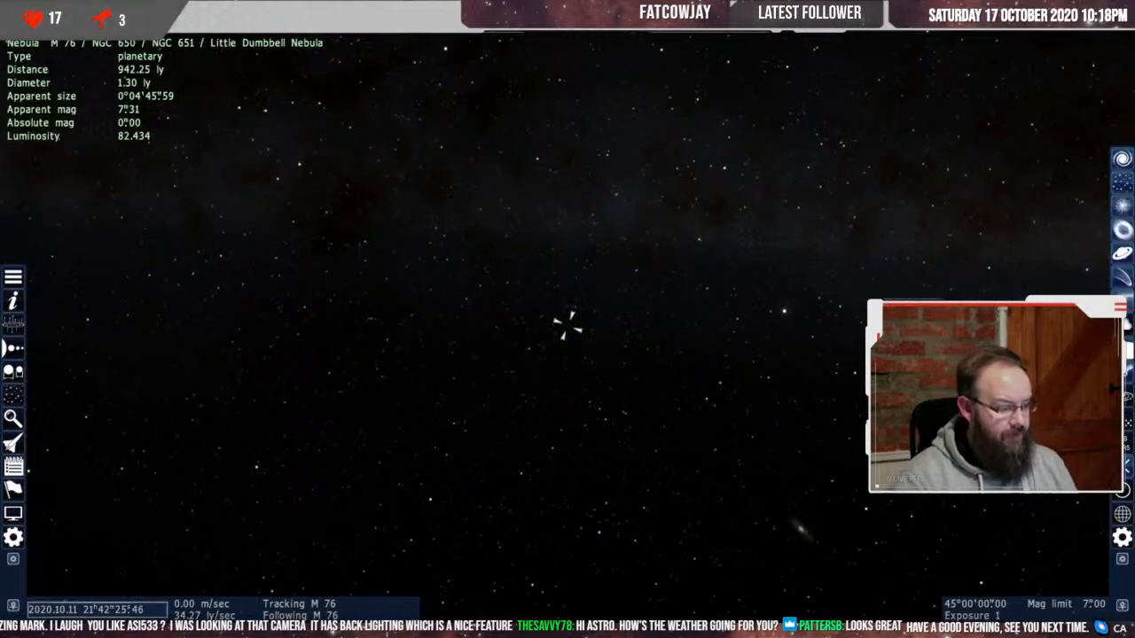
# - Search the object finder for "cave neb", and strip the entry back to its first letter
pyautogui.click(13, 419)
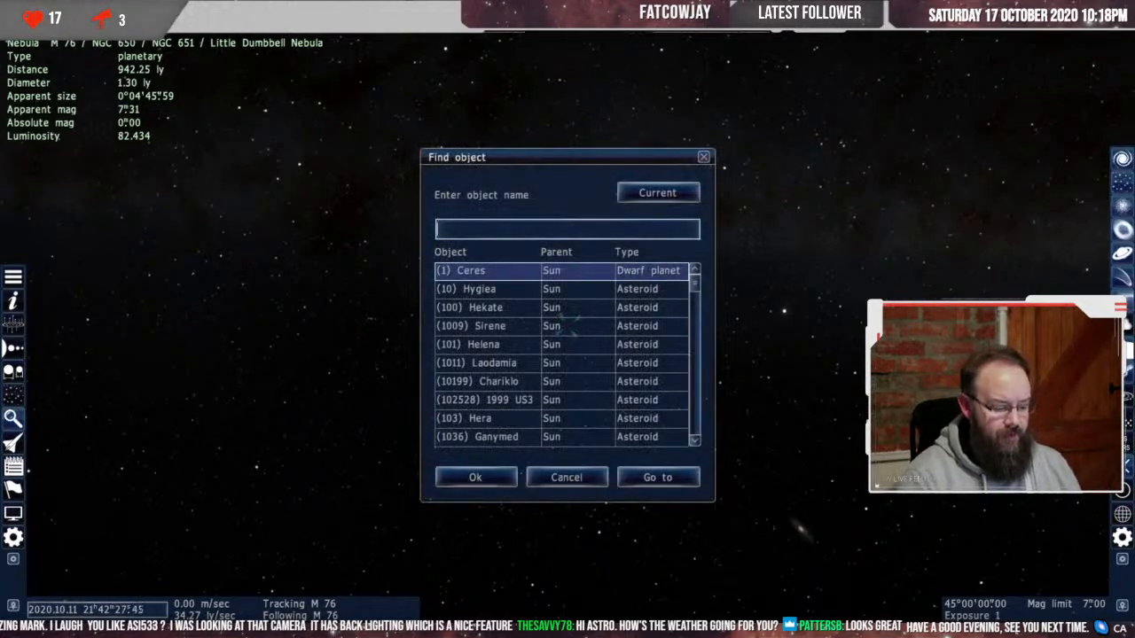
pyautogui.write('cave')
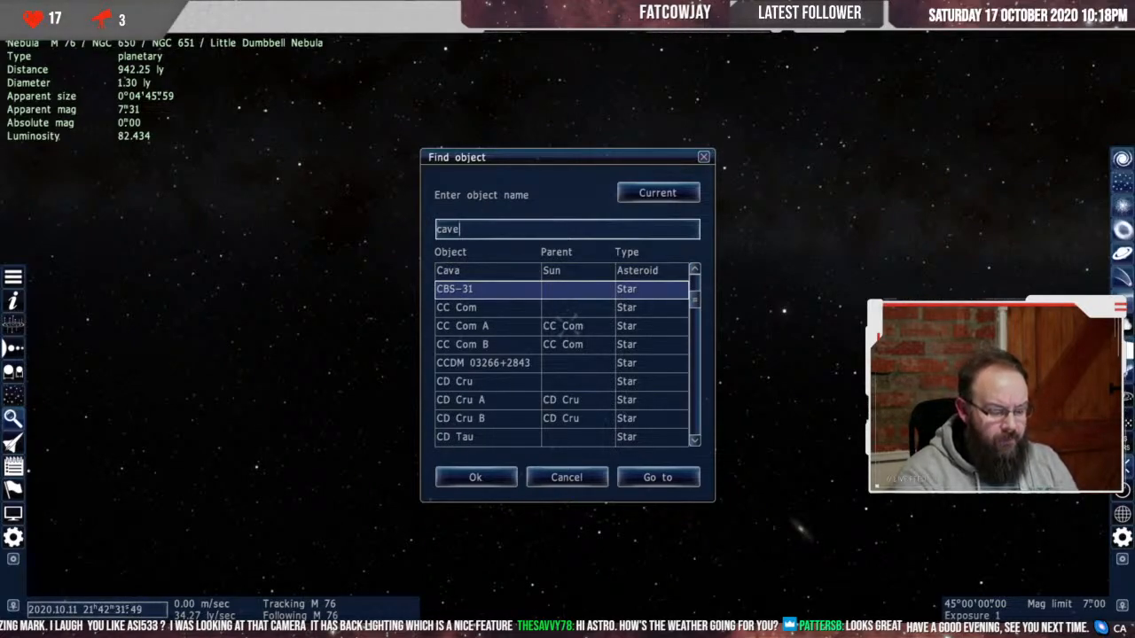
pyautogui.write(' neb')
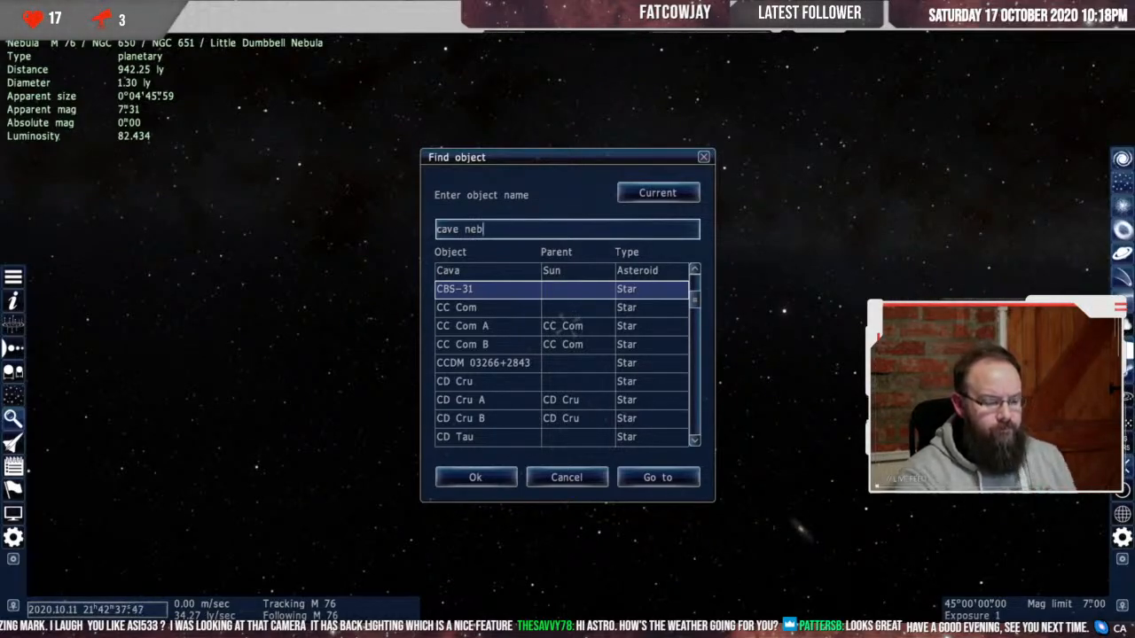
pyautogui.press('BackSpace')
pyautogui.press('BackSpace')
pyautogui.press('BackSpace')
pyautogui.press('BackSpace')
pyautogui.press('BackSpace')
pyautogui.press('BackSpace')
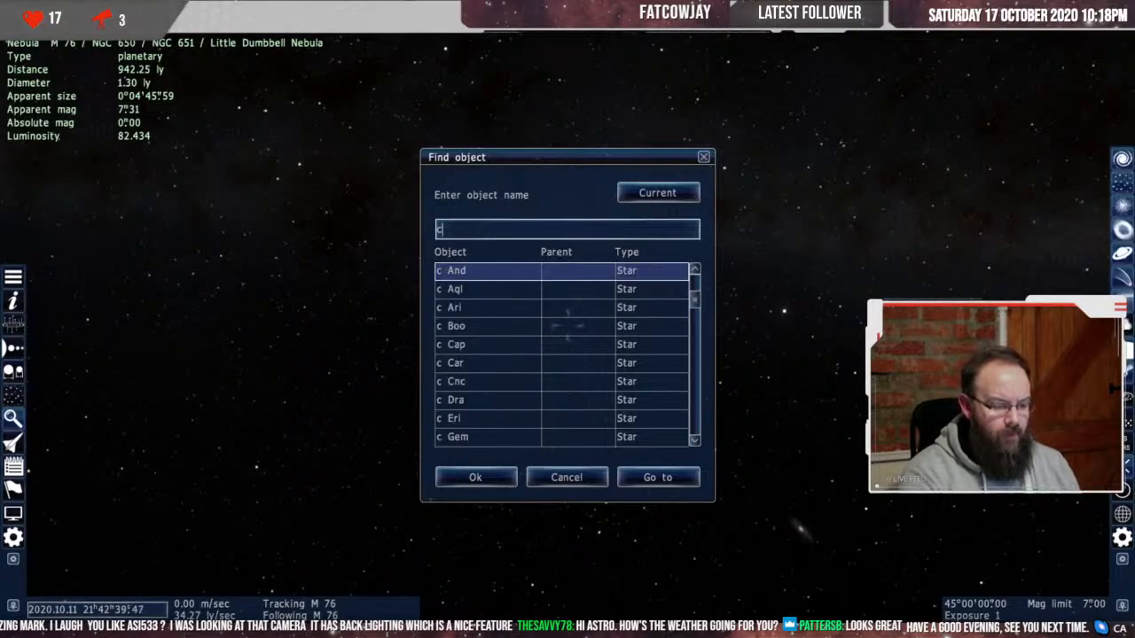
# - Search the object finder for "c 9" and for "caldewell 9", and clear the entry
pyautogui.write('a')
pyautogui.press('BackSpace')
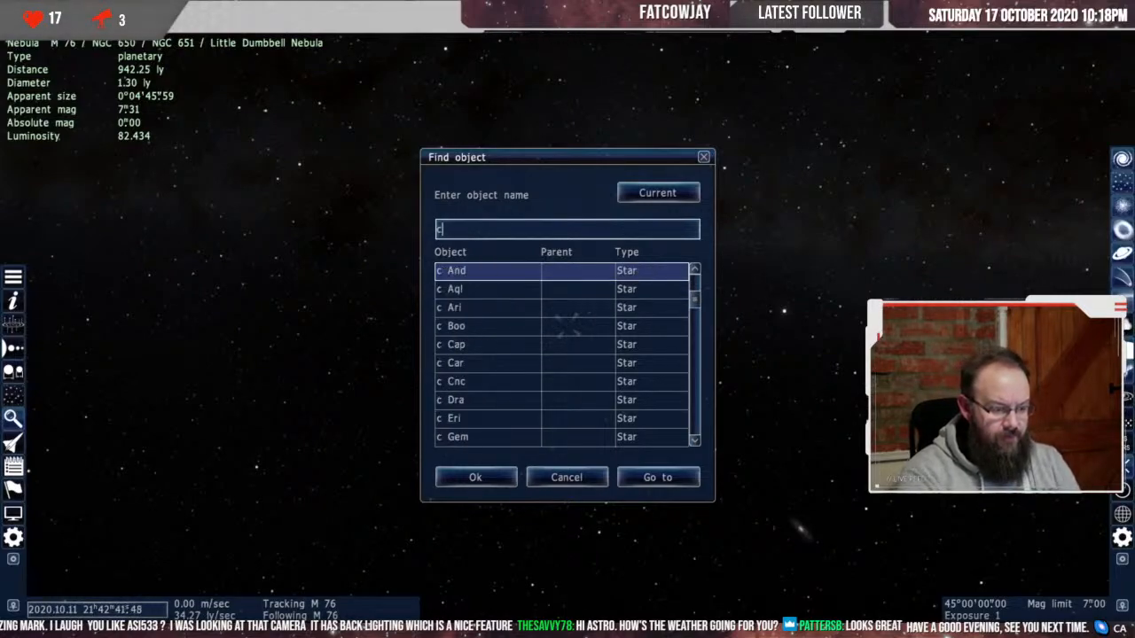
pyautogui.write('9')
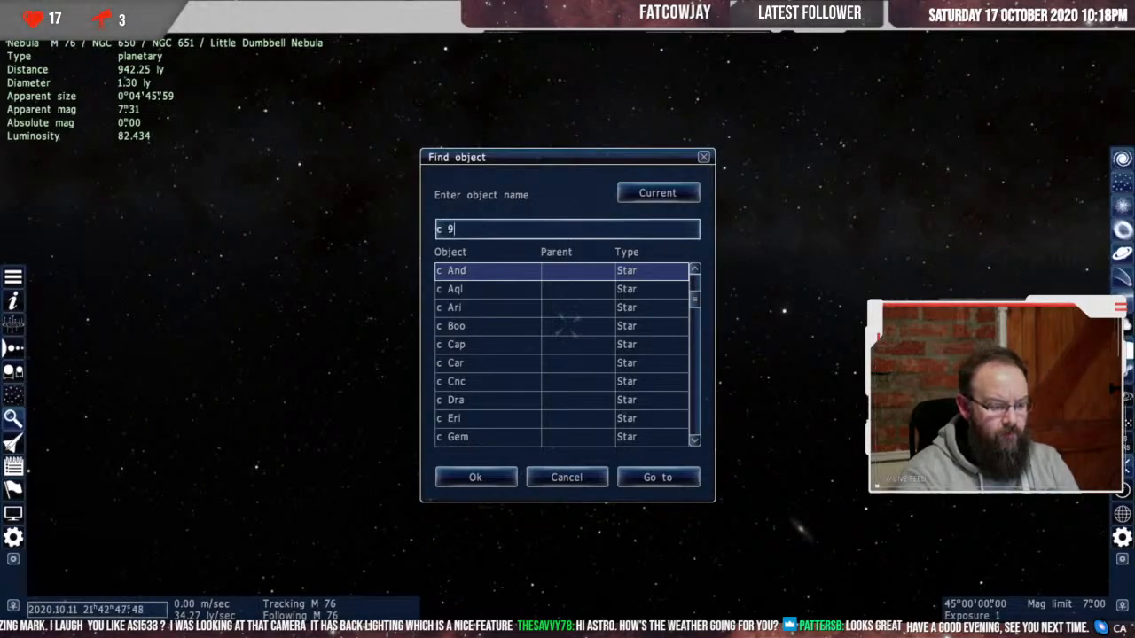
pyautogui.press('BackSpace')
pyautogui.press('BackSpace')
pyautogui.write('alde')
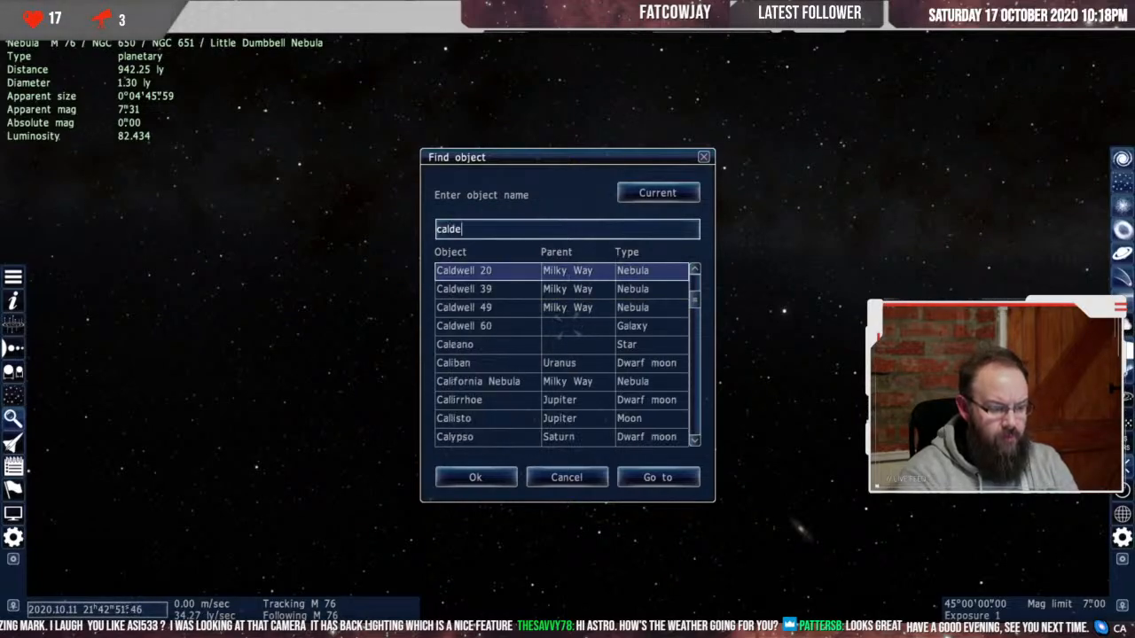
pyautogui.write('well 9')
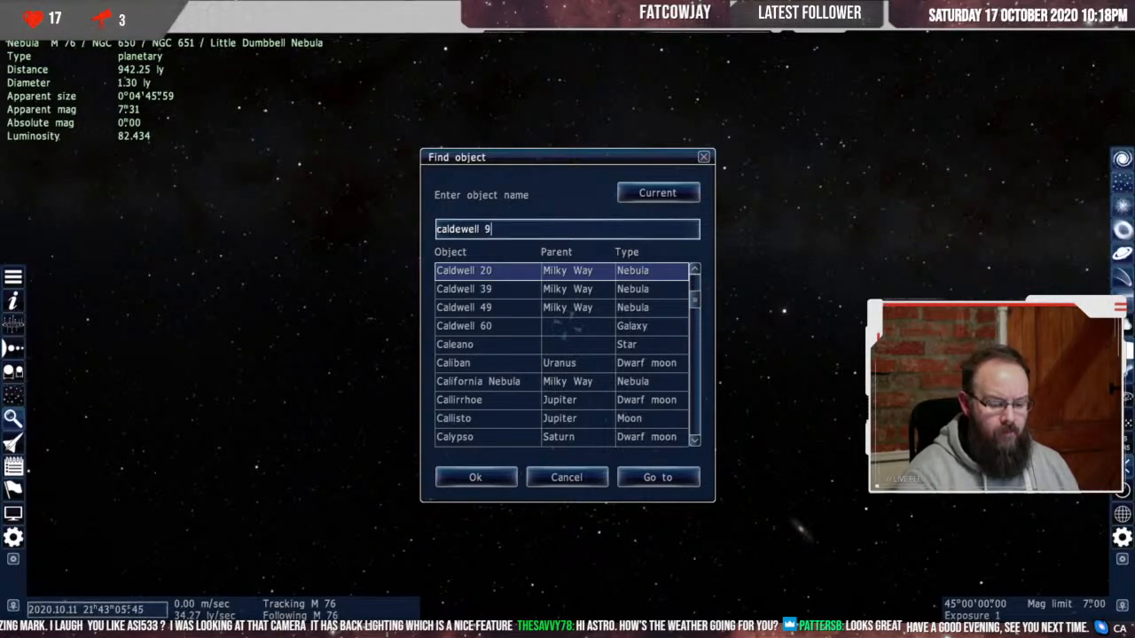
pyautogui.press('BackSpace')
pyautogui.press('BackSpace')
pyautogui.press('BackSpace')
pyautogui.press('BackSpace')
pyautogui.press('BackSpace')
pyautogui.press('BackSpace')
pyautogui.press('BackSpace')
pyautogui.press('BackSpace')
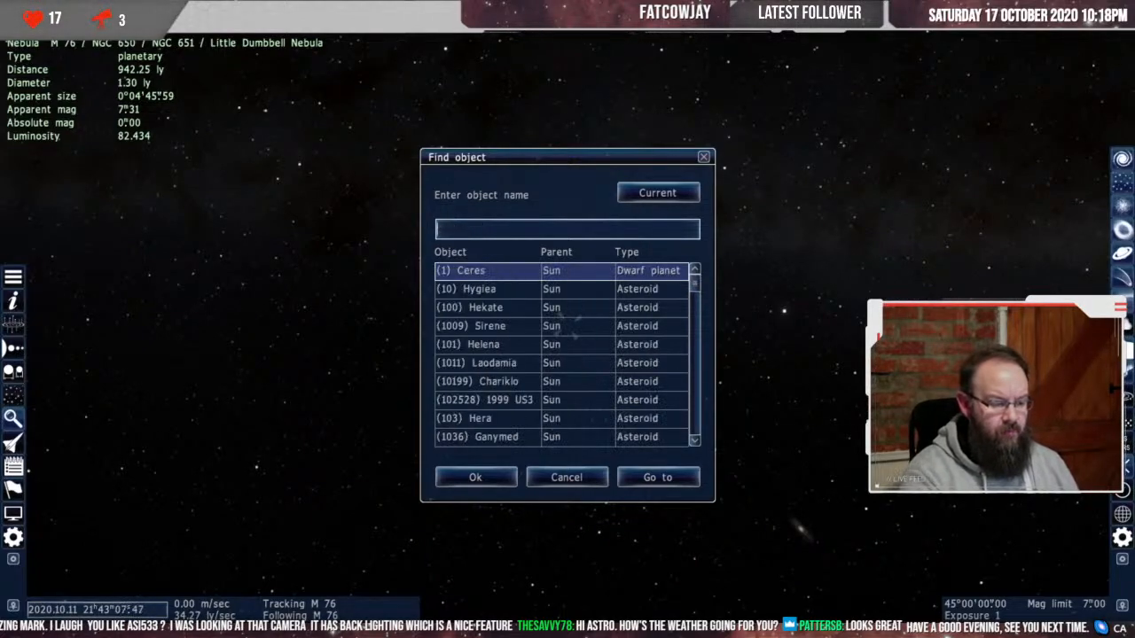
pyautogui.write('c')
pyautogui.press('BackSpace')
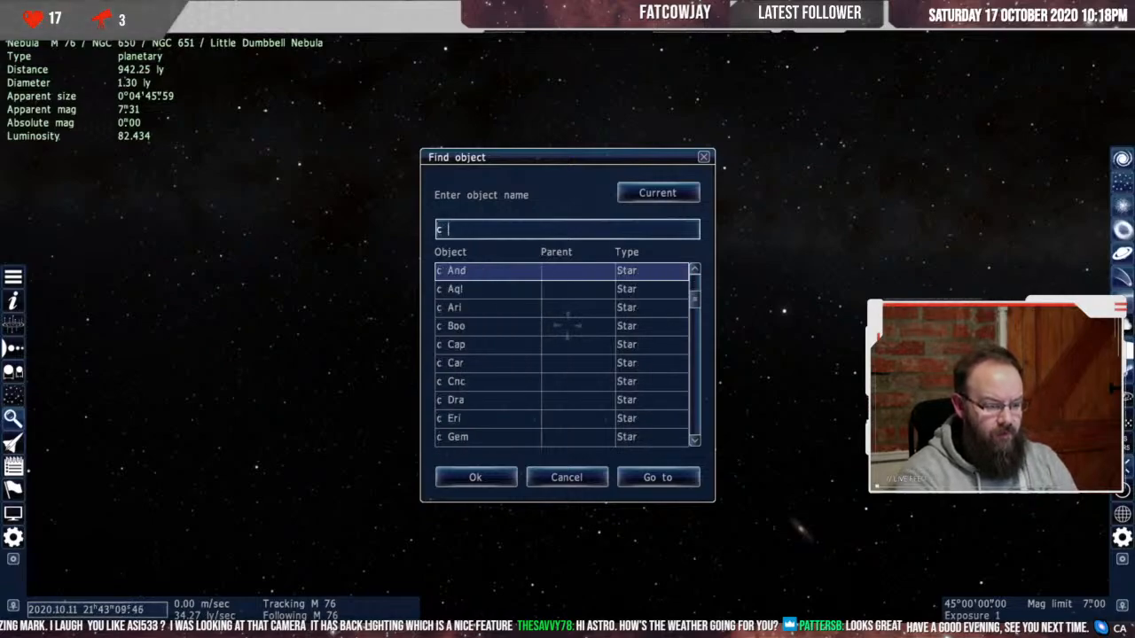
pyautogui.press('BackSpace')
pyautogui.press('BackSpace')
pyautogui.press('BackSpace')
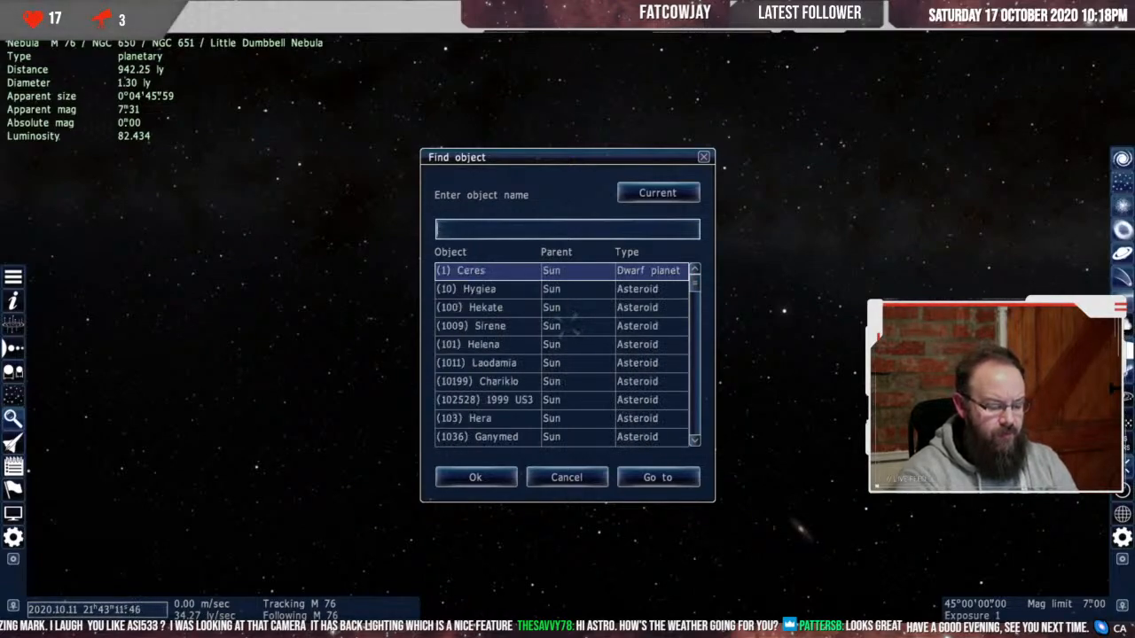
# - Find Earth by name and travel to the planet
pyautogui.write('ear')
pyautogui.press('Return')
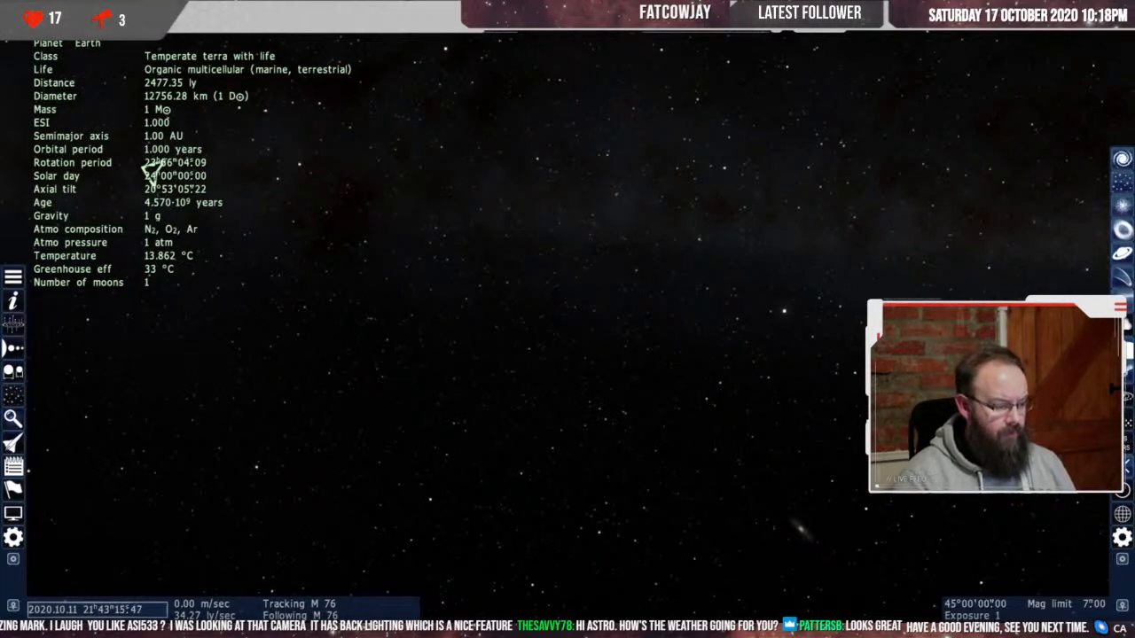
pyautogui.press('F3')
pyautogui.click(658, 477)
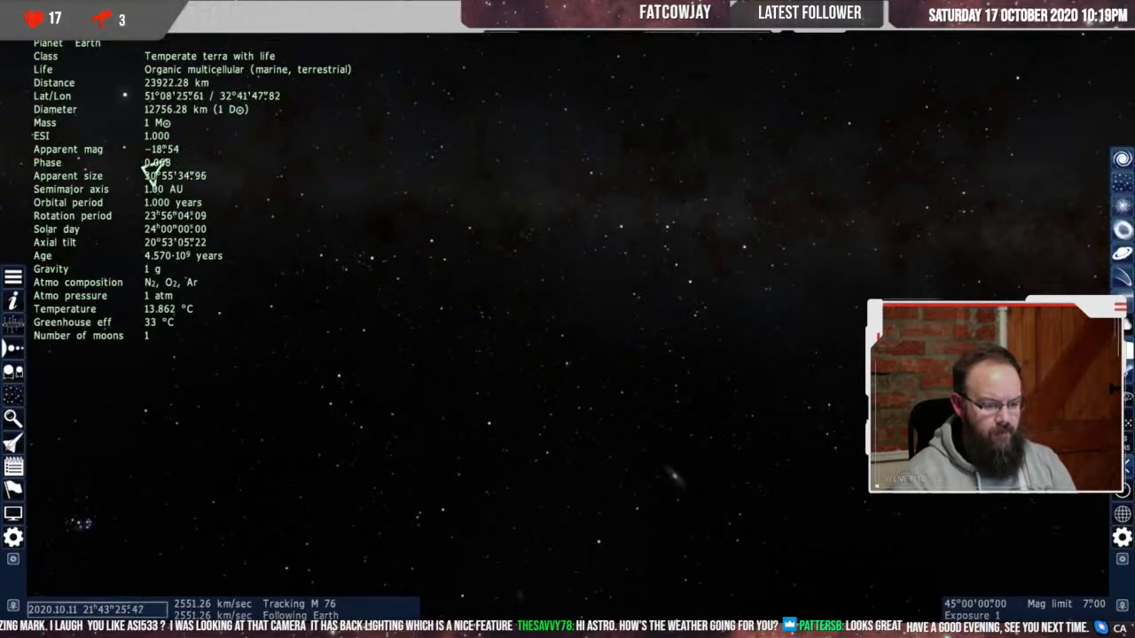
# - Track Earth and move the camera sideways around the planet
pyautogui.press('t')
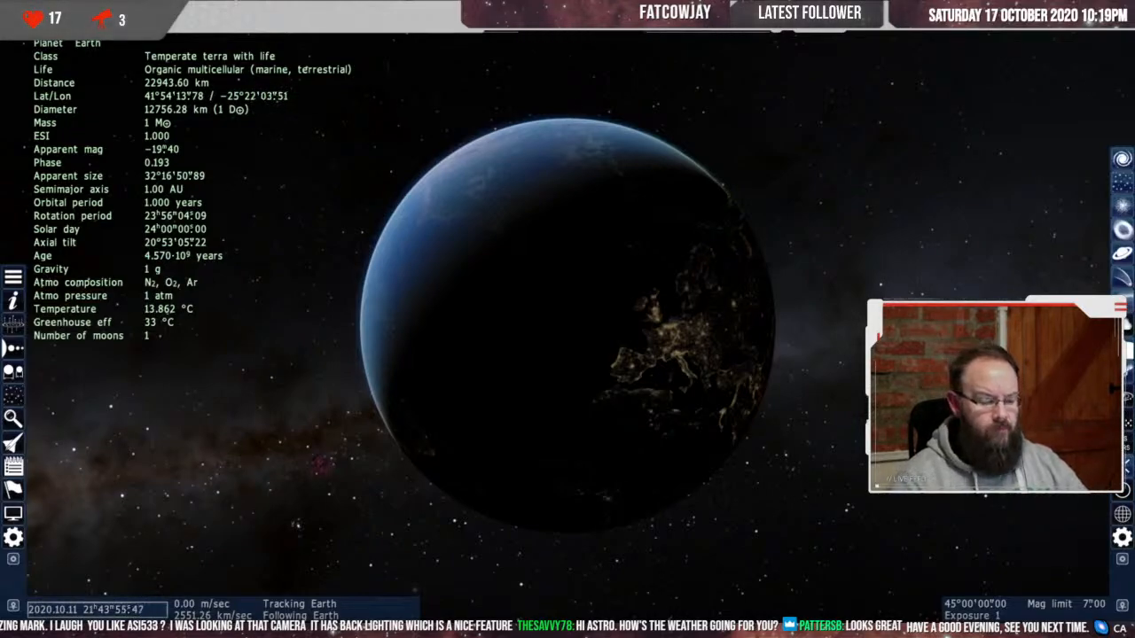
pyautogui.press('a')
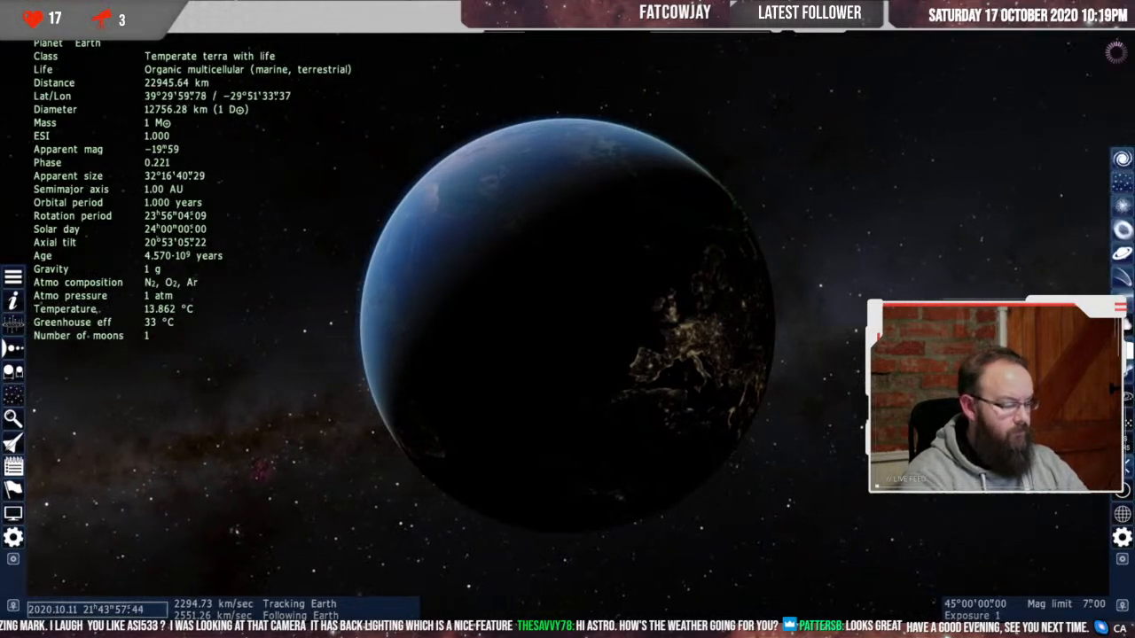
pyautogui.press('a')
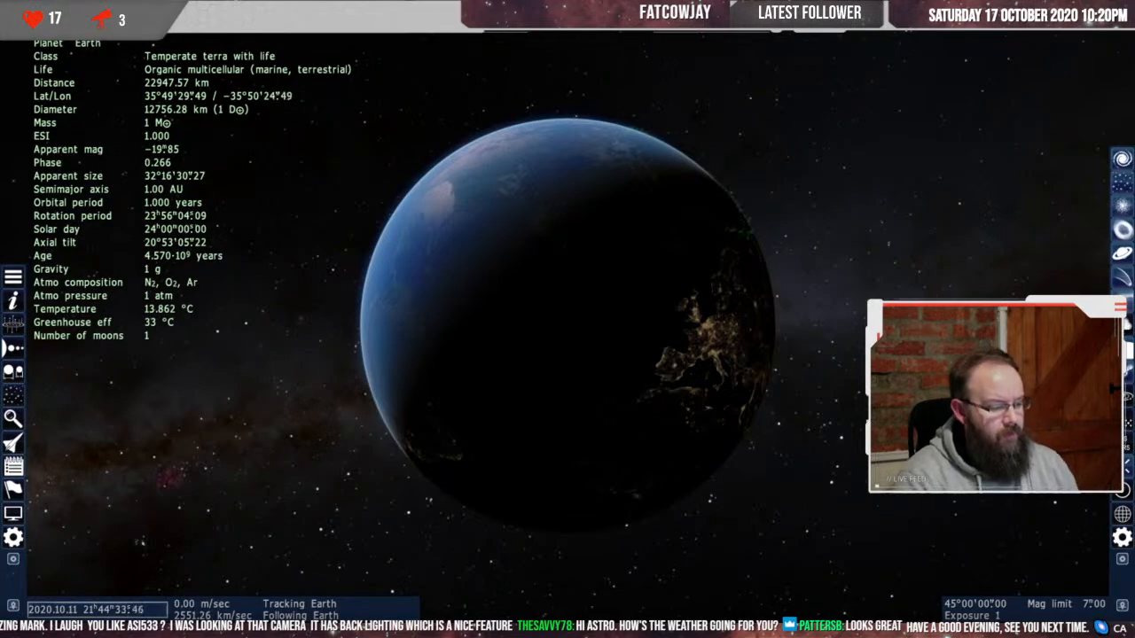
# - Look for a reference star by searching the object finder for "iota", and clear the entry
pyautogui.click(13, 418)
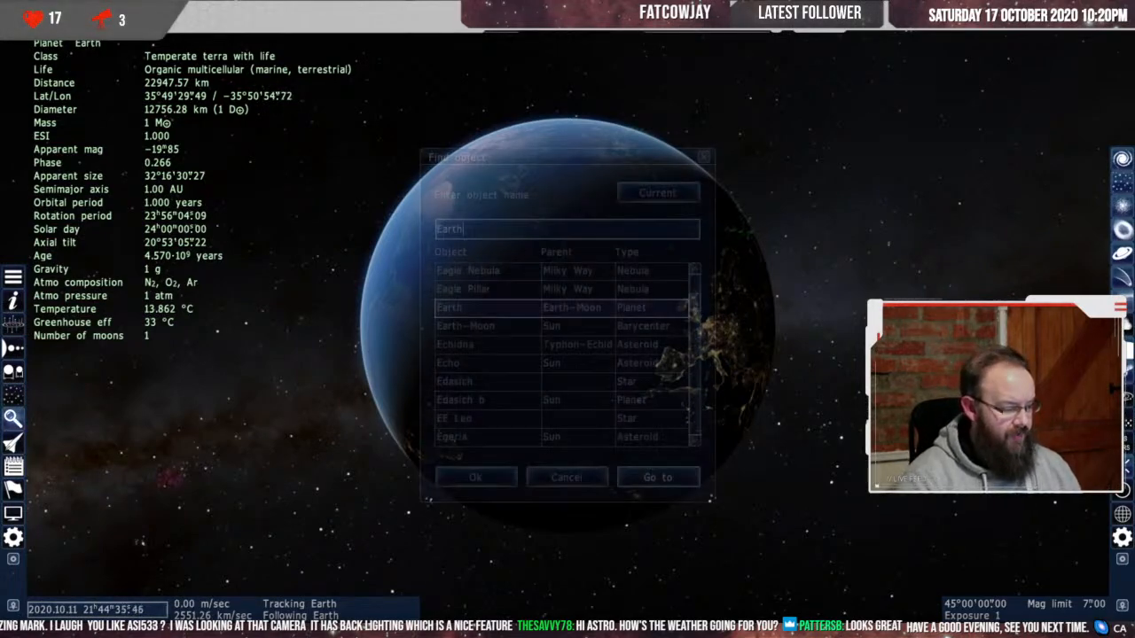
pyautogui.press('BackSpace')
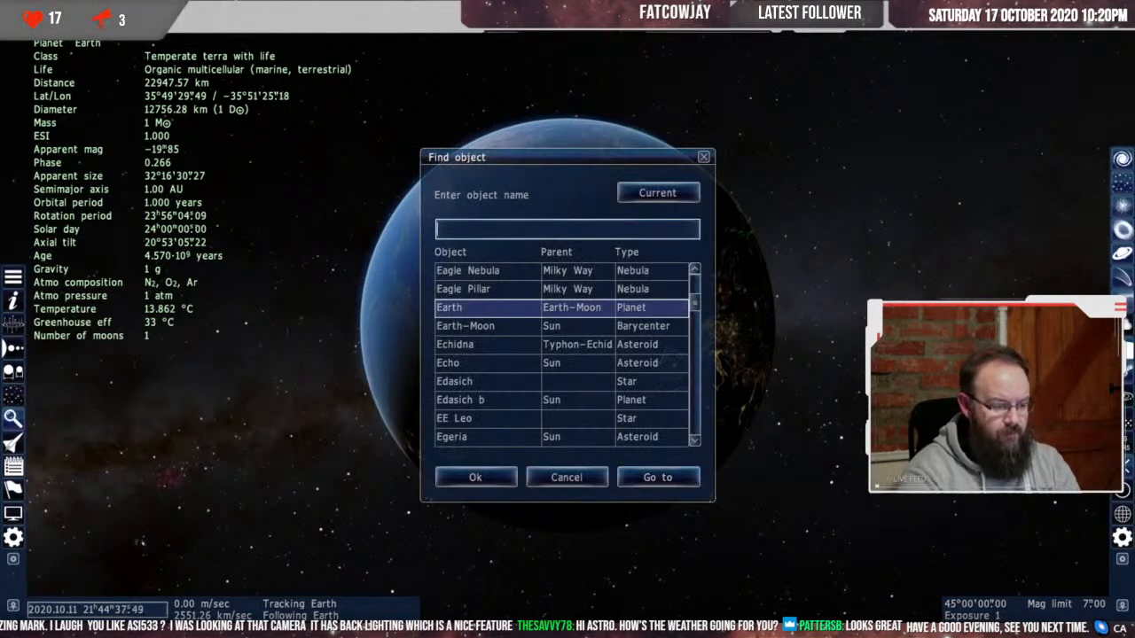
pyautogui.write('iota')
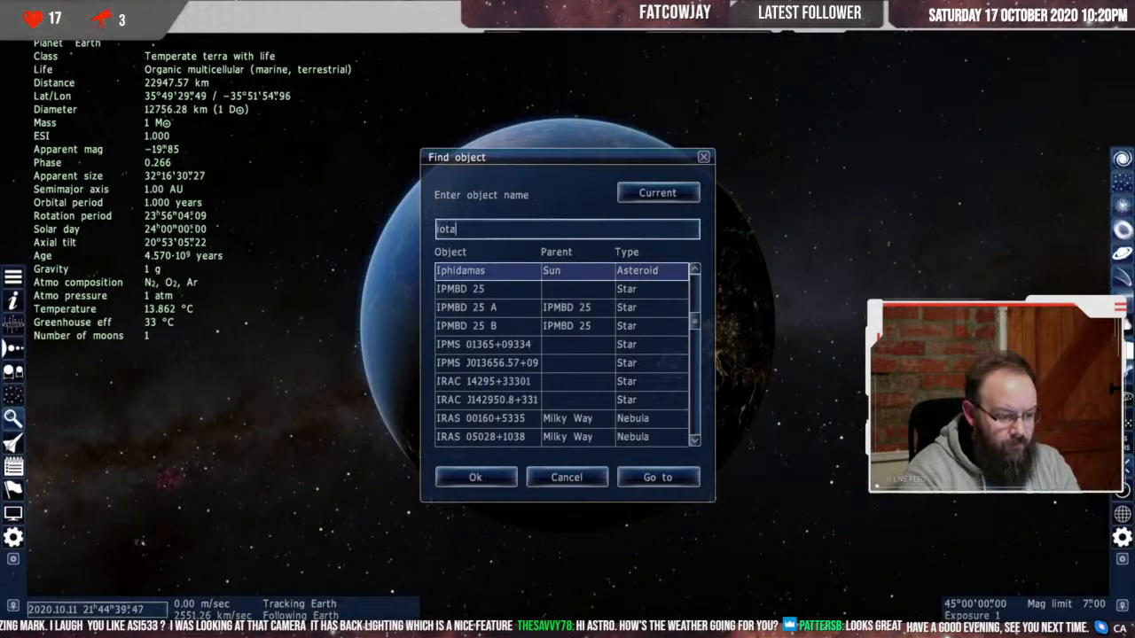
pyautogui.press('BackSpace')
pyautogui.press('BackSpace')
pyautogui.press('BackSpace')
pyautogui.press('BackSpace')
# - Search the object finder for names beginning with "cep", and clear the entry
pyautogui.write('ce')
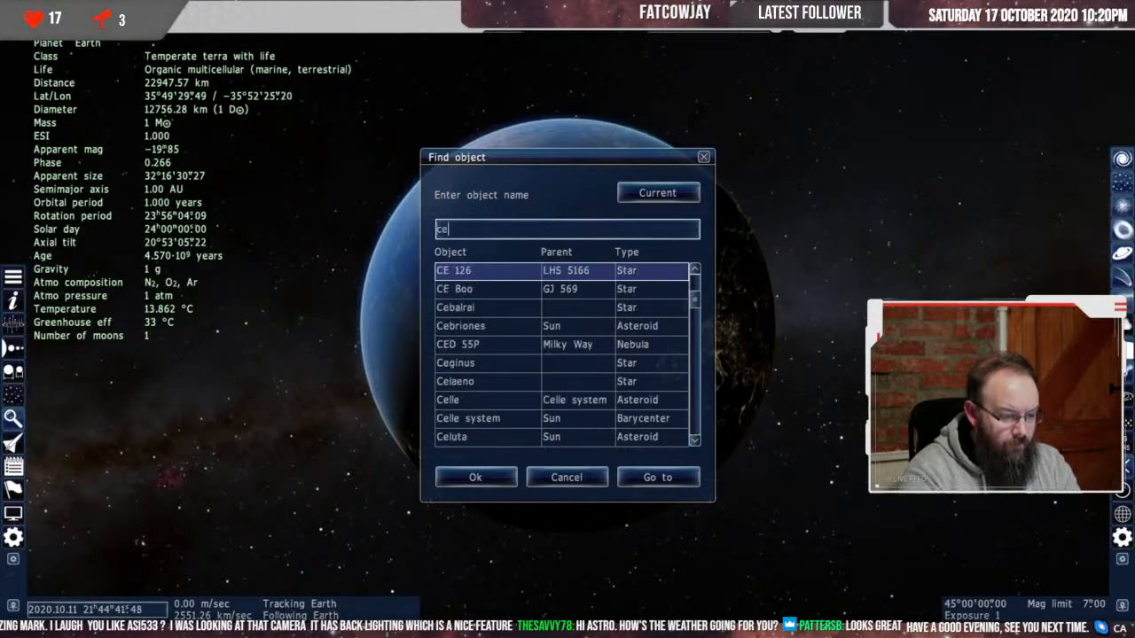
pyautogui.write('ph')
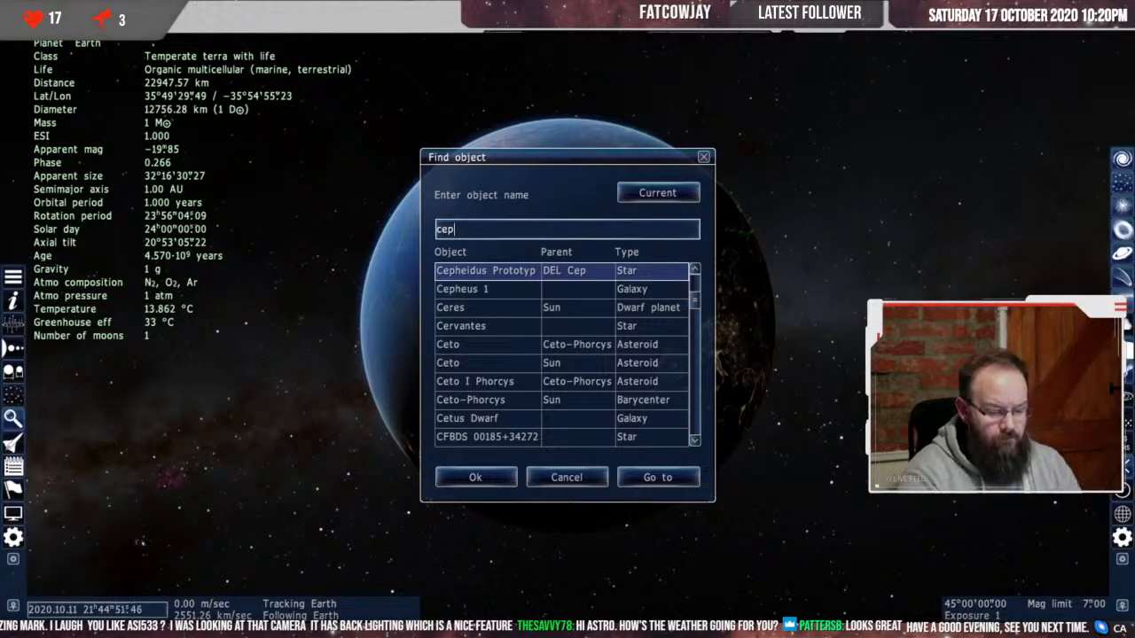
pyautogui.press('BackSpace')
pyautogui.press('BackSpace')
pyautogui.press('BackSpace')
# - Search the object finder for "elephant", and clear the entry
pyautogui.write('ele')
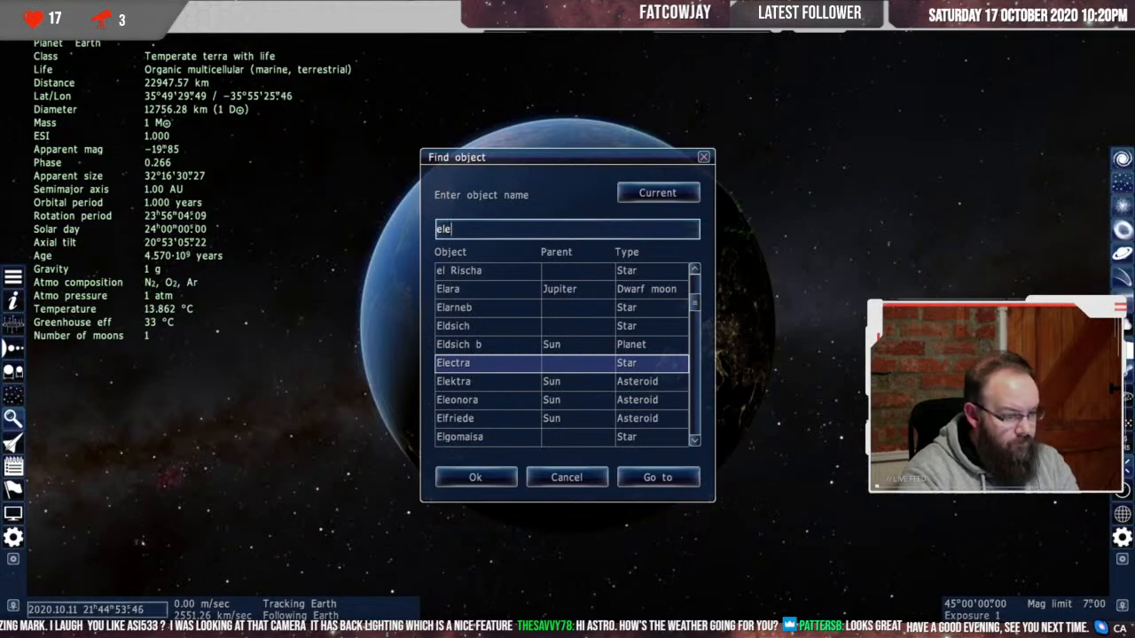
pyautogui.write('phant')
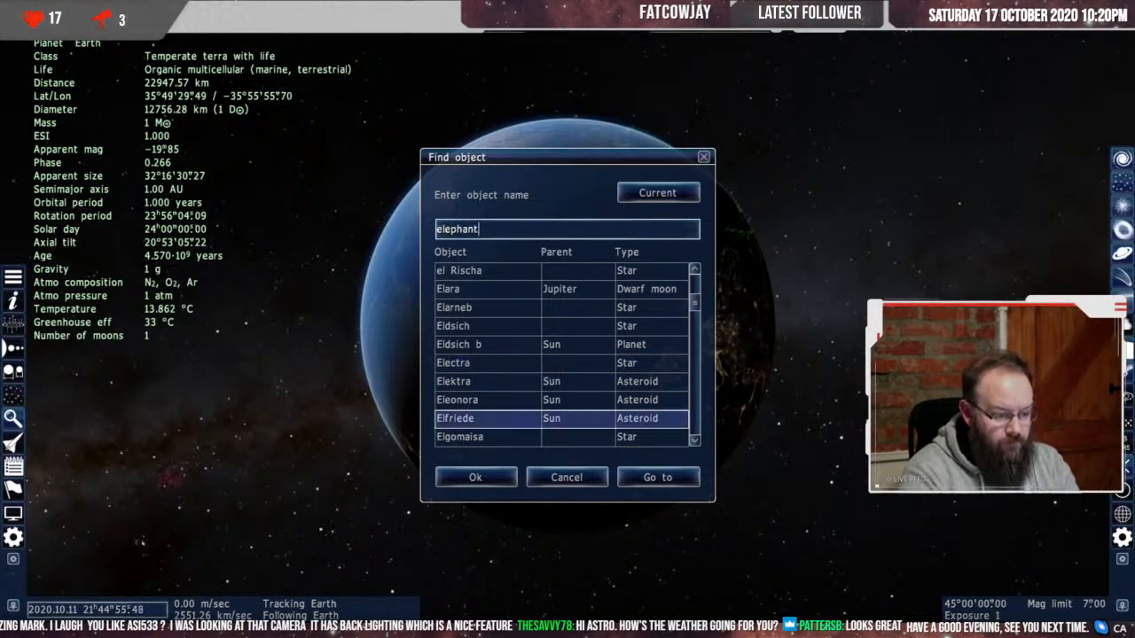
pyautogui.press('BackSpace')
pyautogui.press('BackSpace')
pyautogui.press('BackSpace')
pyautogui.press('BackSpace')
pyautogui.press('BackSpace')
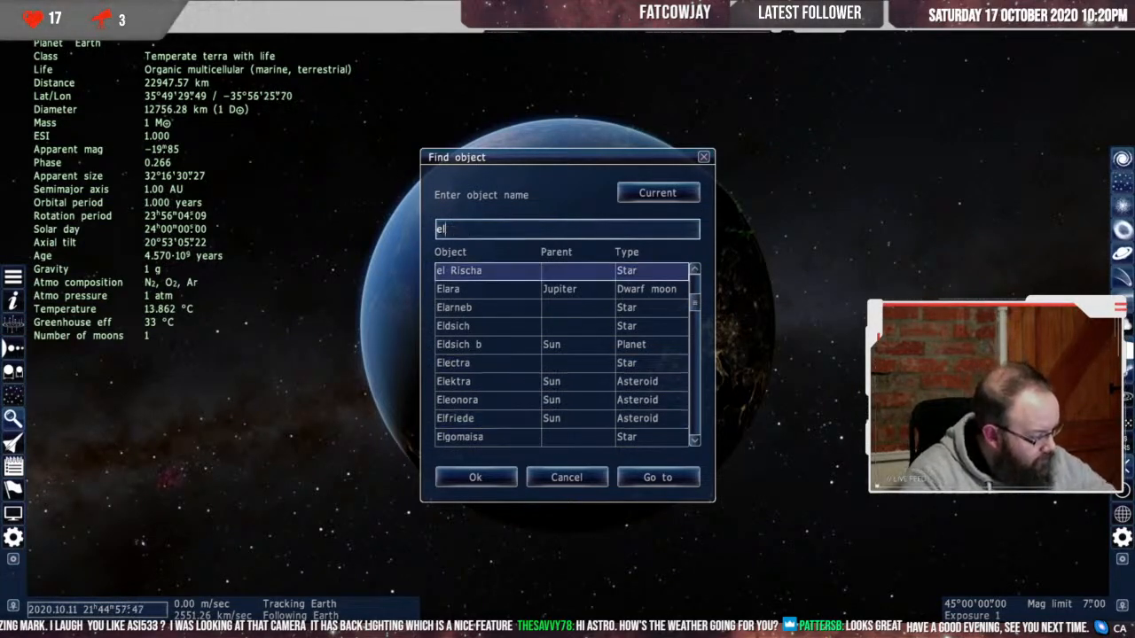
pyautogui.press('BackSpace')
pyautogui.press('BackSpace')
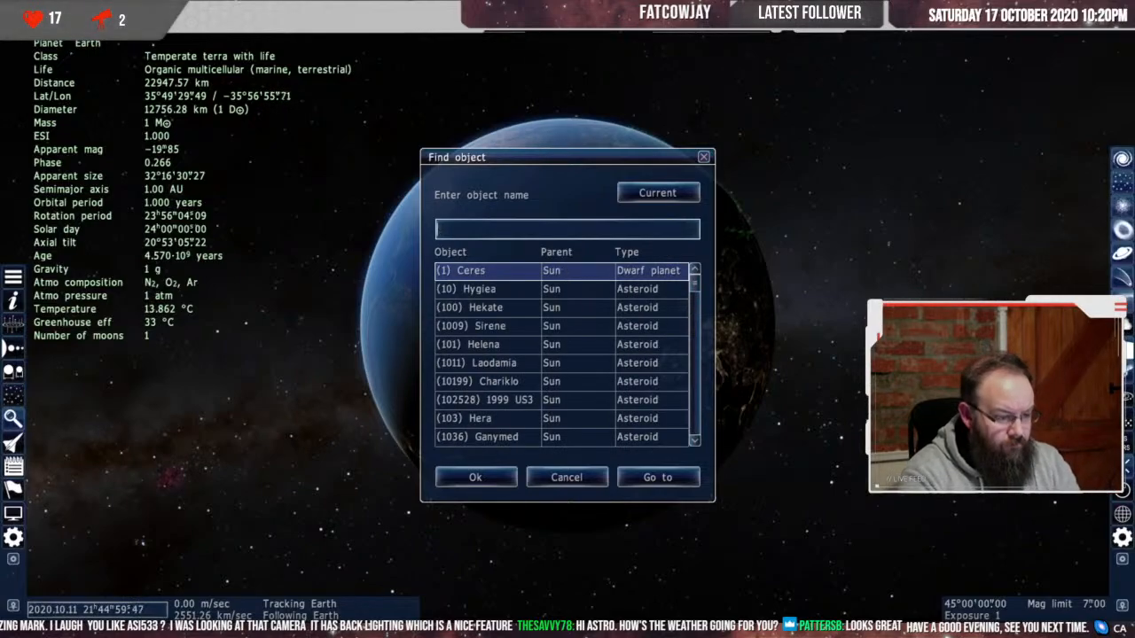
# - Search the object finder for "ic 1470", and clear the entry
pyautogui.write('IC 14')
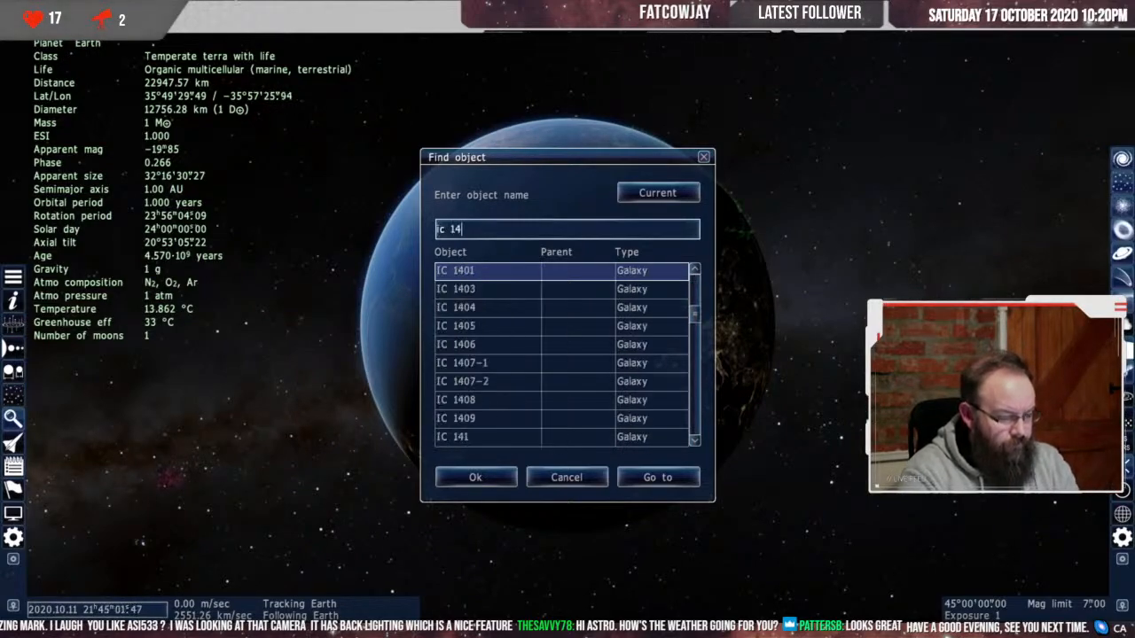
pyautogui.write('70')
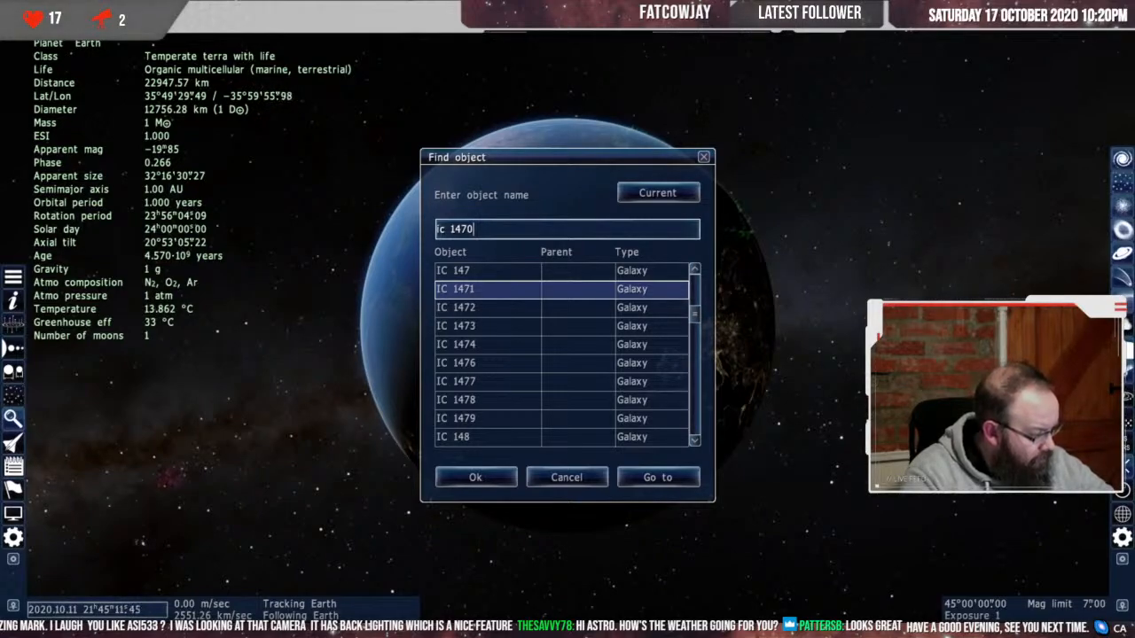
pyautogui.press('BackSpace')
pyautogui.press('BackSpace')
pyautogui.press('BackSpace')
pyautogui.press('BackSpace')
pyautogui.press('BackSpace')
pyautogui.press('BackSpace')
pyautogui.press('BackSpace')
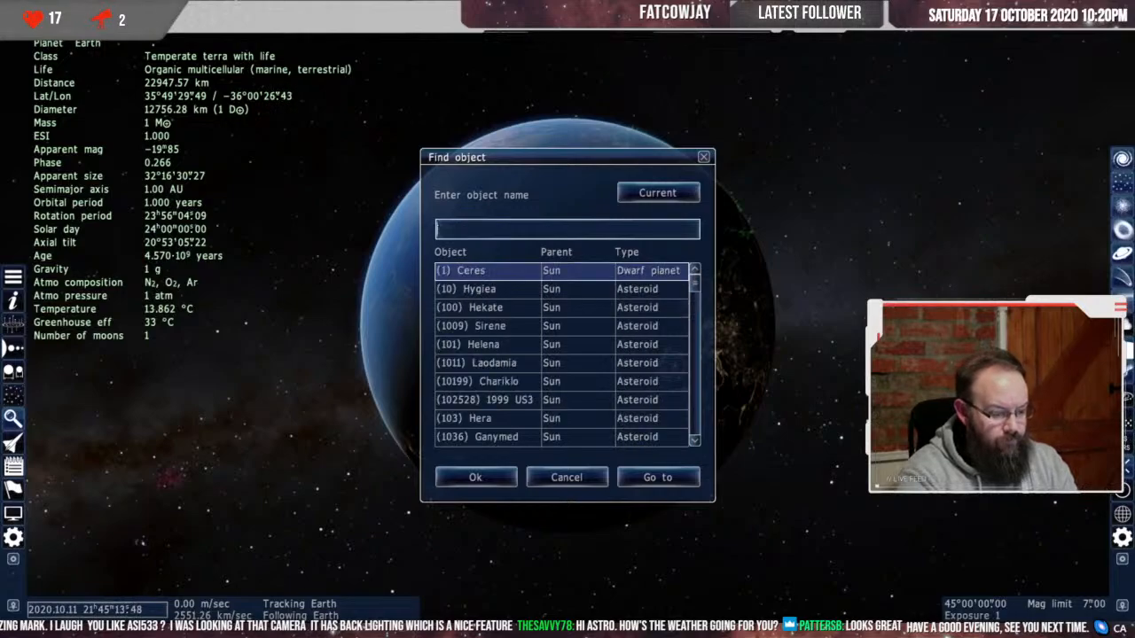
# - Search the object finder for "bubble", and clear the entry
pyautogui.write('bubble')
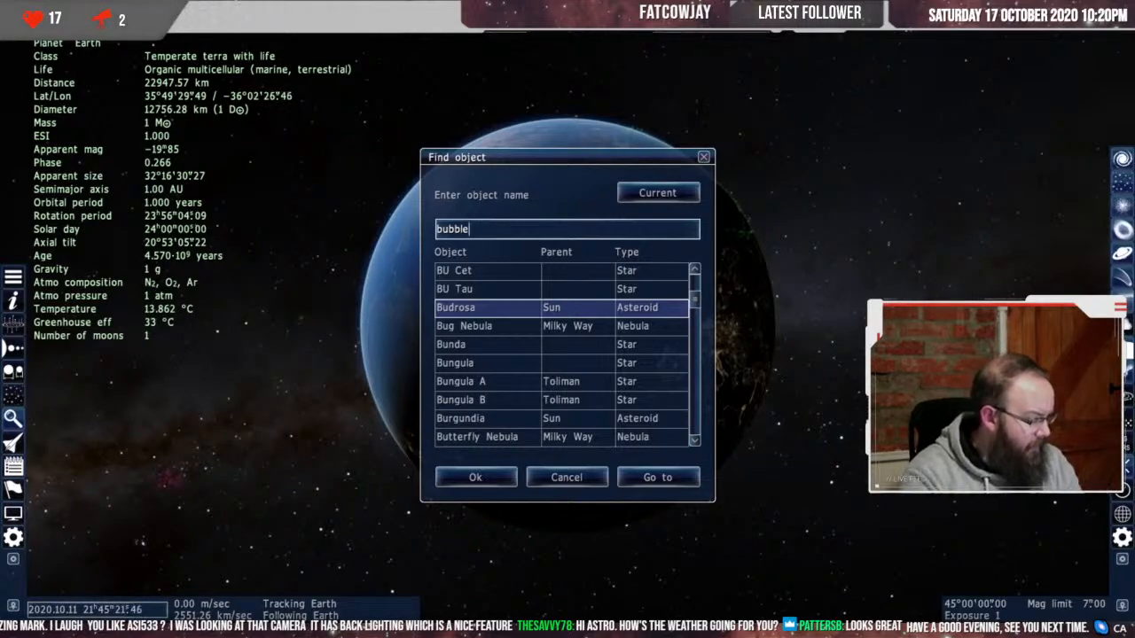
pyautogui.press('BackSpace')
pyautogui.press('BackSpace')
pyautogui.press('BackSpace')
pyautogui.press('BackSpace')
pyautogui.press('BackSpace')
pyautogui.press('BackSpace')
# - Search the object finder for "ngc 7635", and clear the entry
pyautogui.write('ngc ')
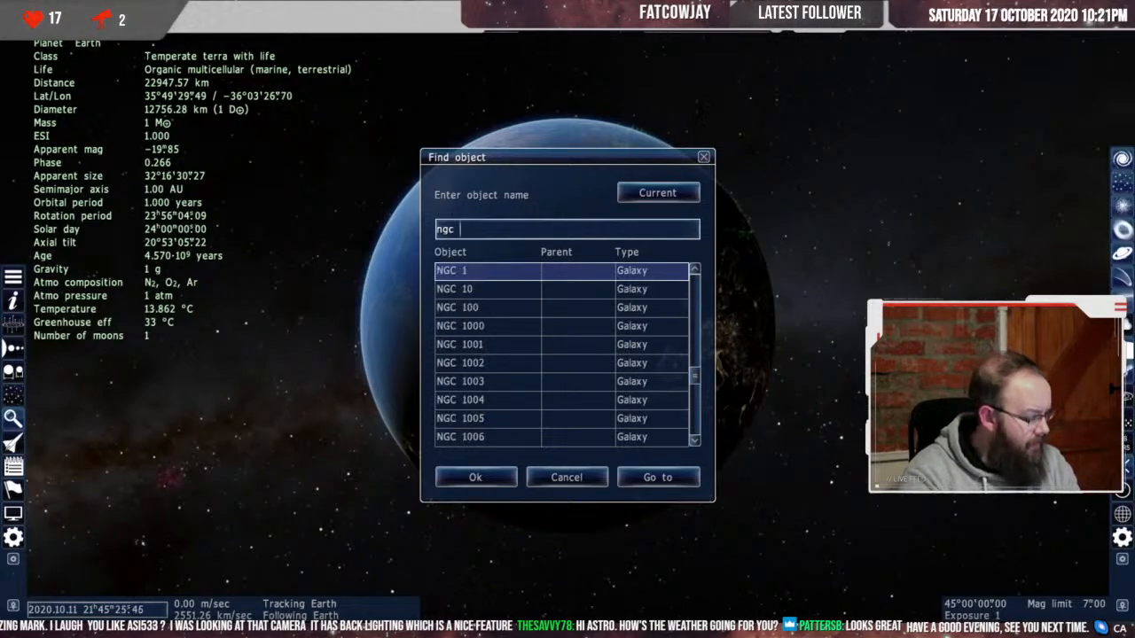
pyautogui.write('7635')
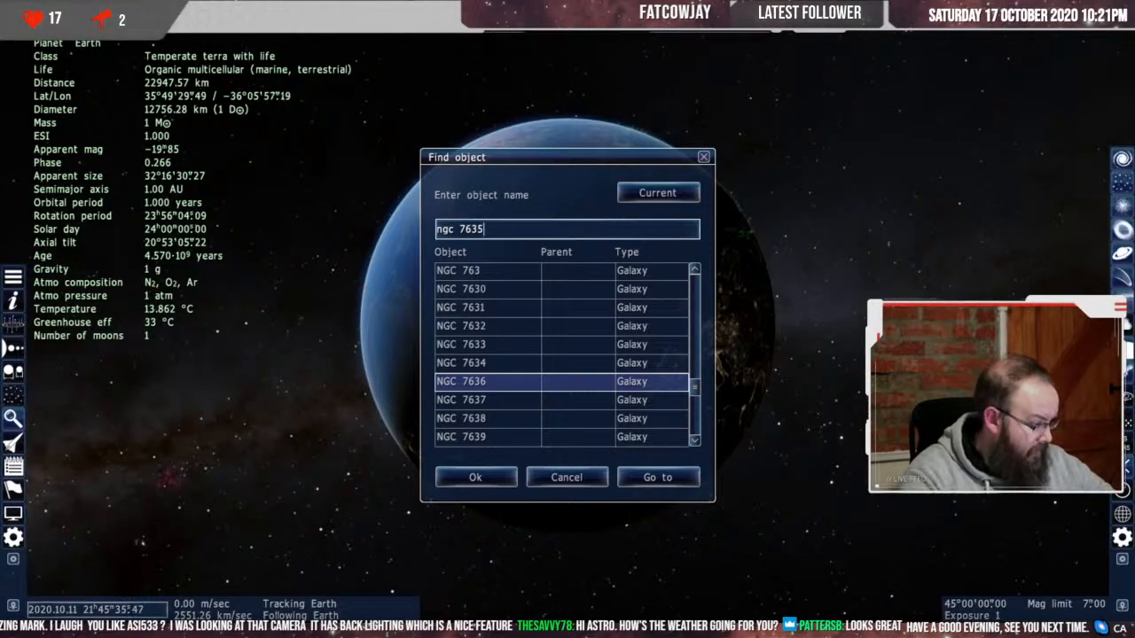
pyautogui.press('BackSpace')
pyautogui.press('BackSpace')
pyautogui.press('BackSpace')
pyautogui.press('BackSpace')
pyautogui.press('BackSpace')
pyautogui.press('BackSpace')
pyautogui.press('BackSpace')
pyautogui.press('BackSpace')
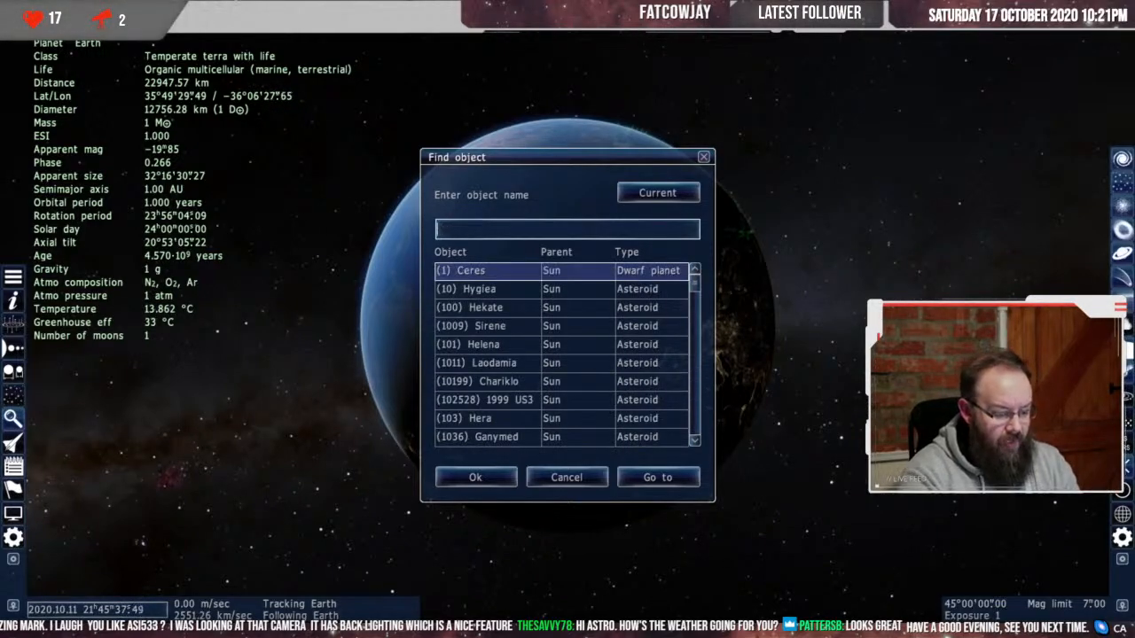
# - Find the cluster M 52 in the object finder and select it
pyautogui.write('m52')
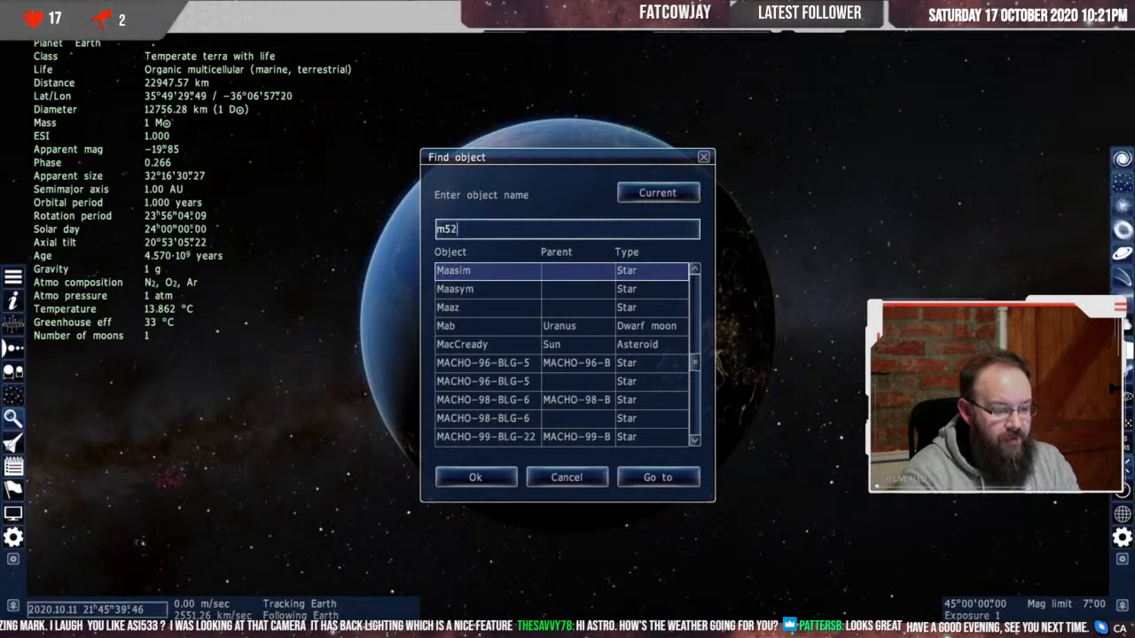
pyautogui.press('BackSpace')
pyautogui.press('BackSpace')
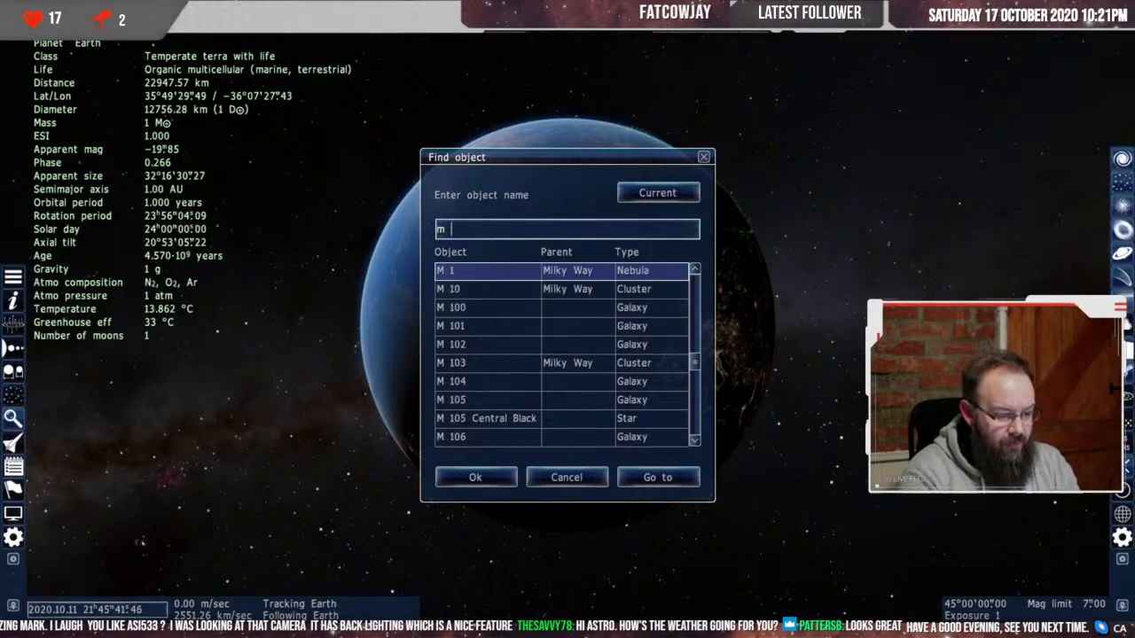
pyautogui.write('52')
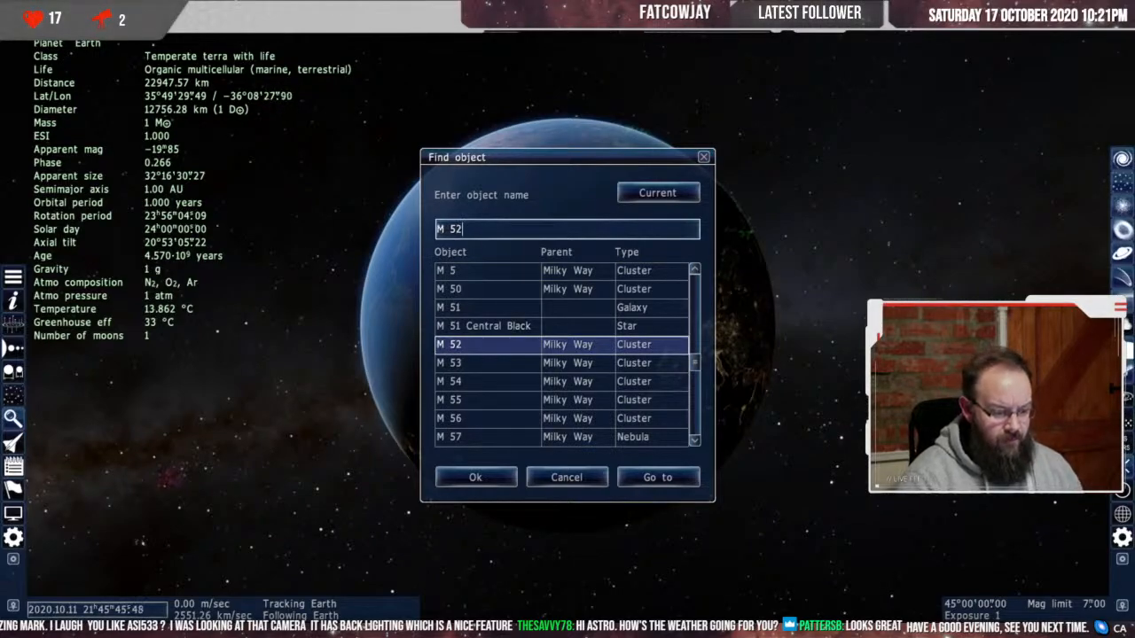
pyautogui.click(475, 477)
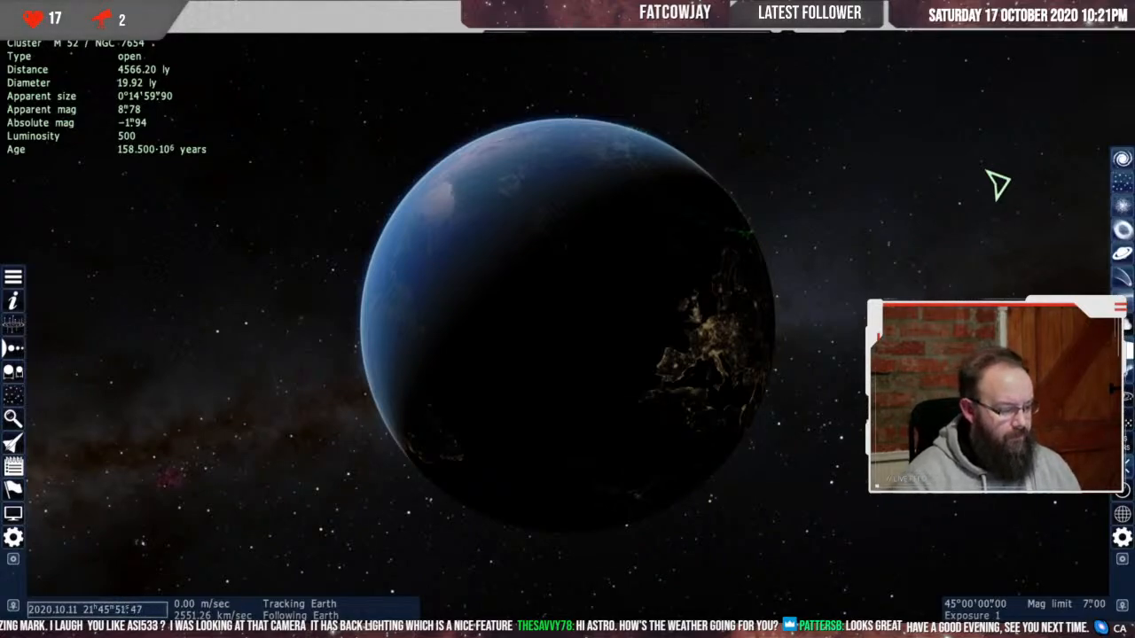
# - Travel to the selected cluster M 52 and center the view on it
pyautogui.press('F3')
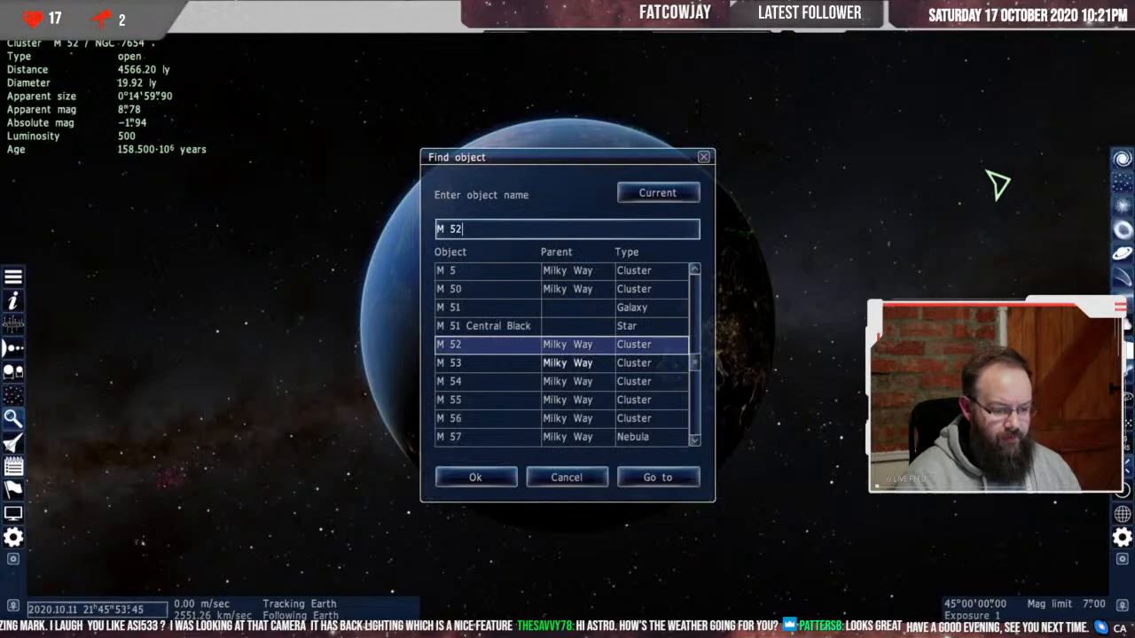
pyautogui.press('Return')
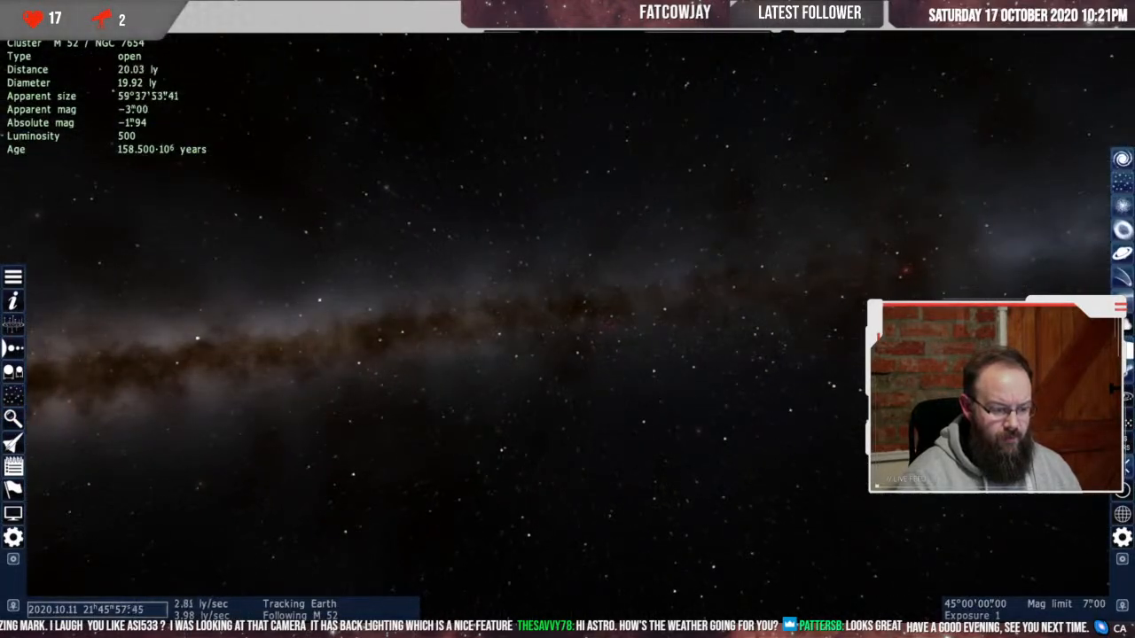
pyautogui.press('c')
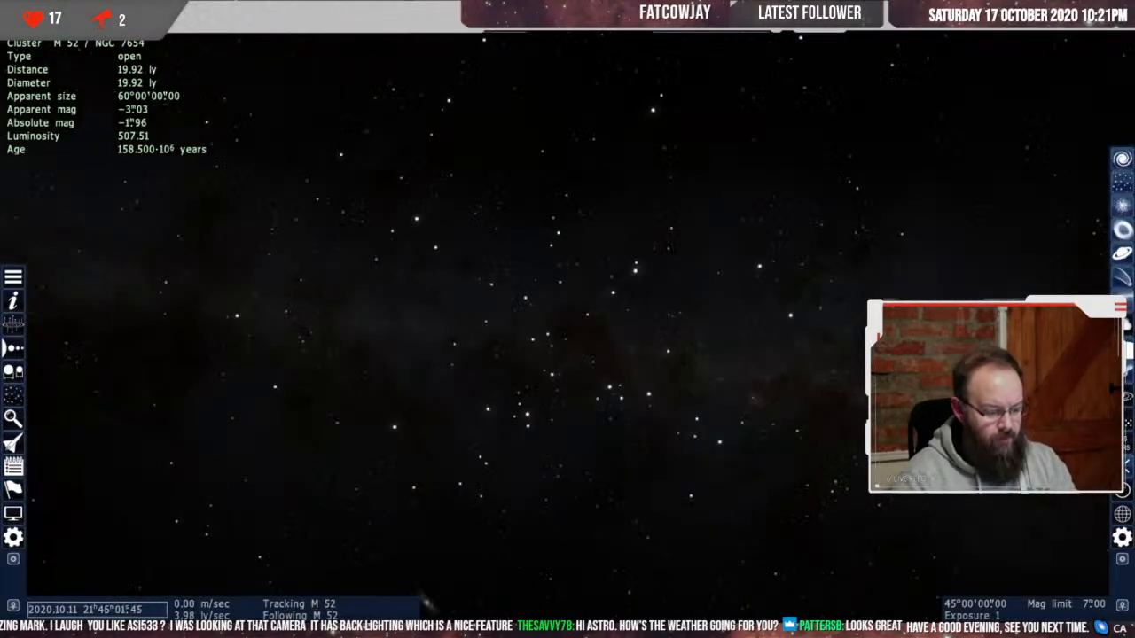
# - Raise the flight speed to 133.65 ly/sec and back away from M 52 to about 360 light-years
pyautogui.press('s')
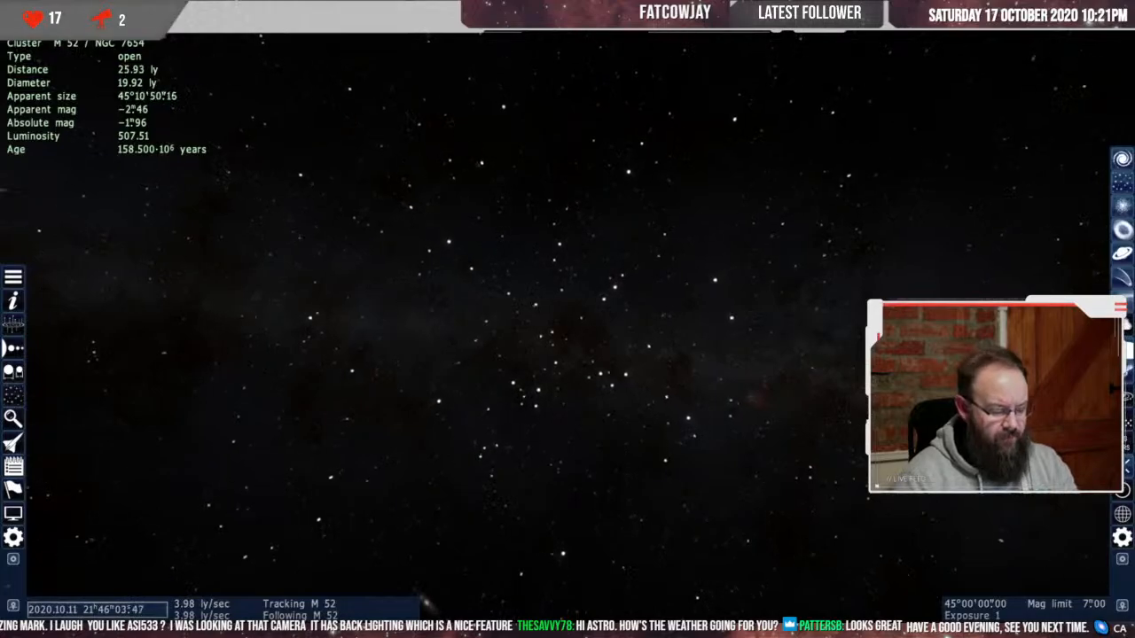
pyautogui.scroll(-4, 568, 319)
pyautogui.scroll(15, 567, 319)
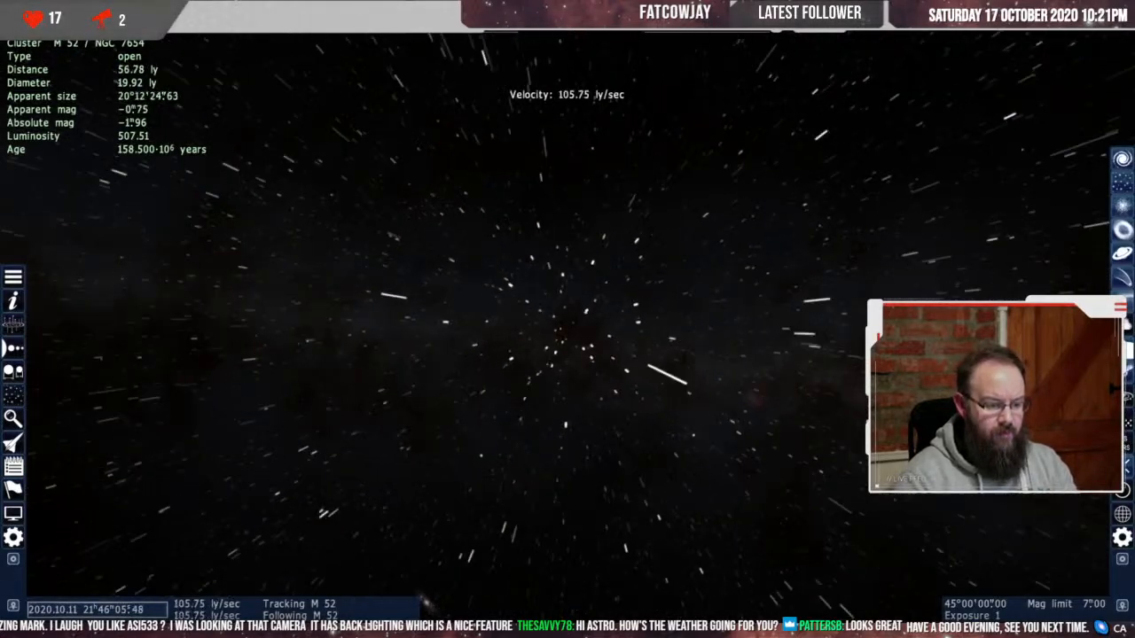
pyautogui.scroll(1, 567, 320)
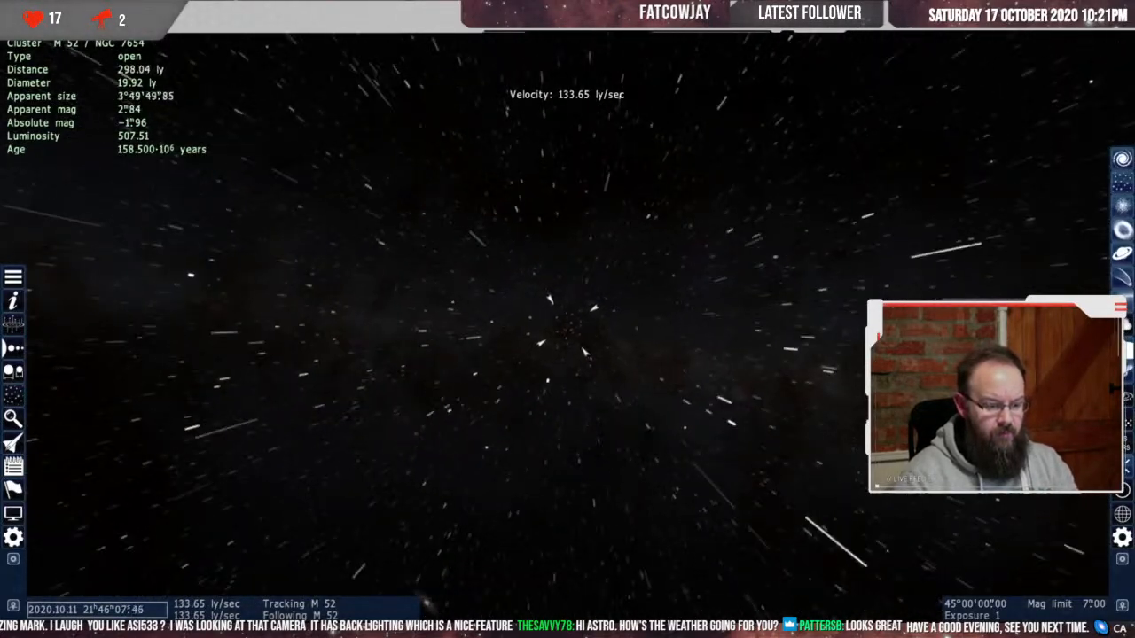
# - Circle around M 52 to examine the surrounding sky for nearby nebulae
pyautogui.press('a')
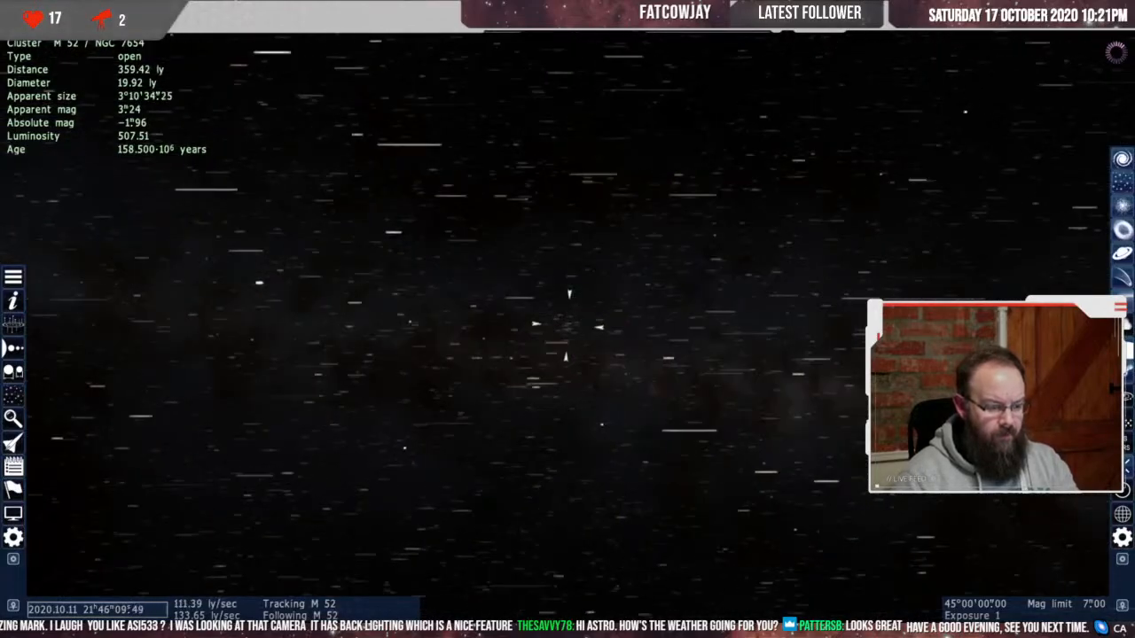
pyautogui.press('a')
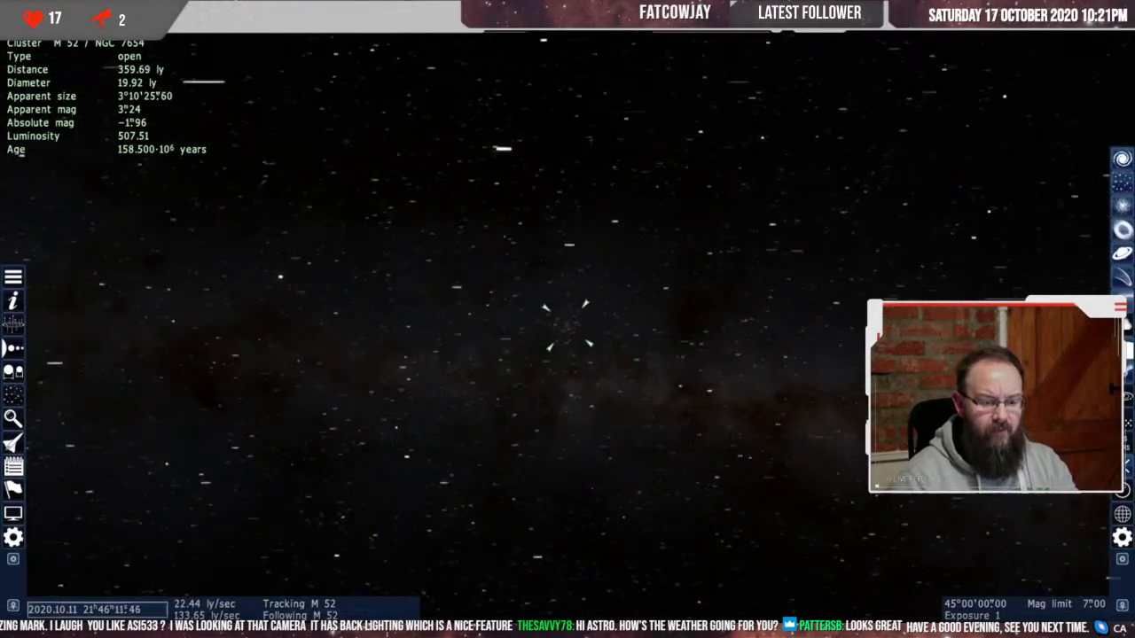
pyautogui.press('a')
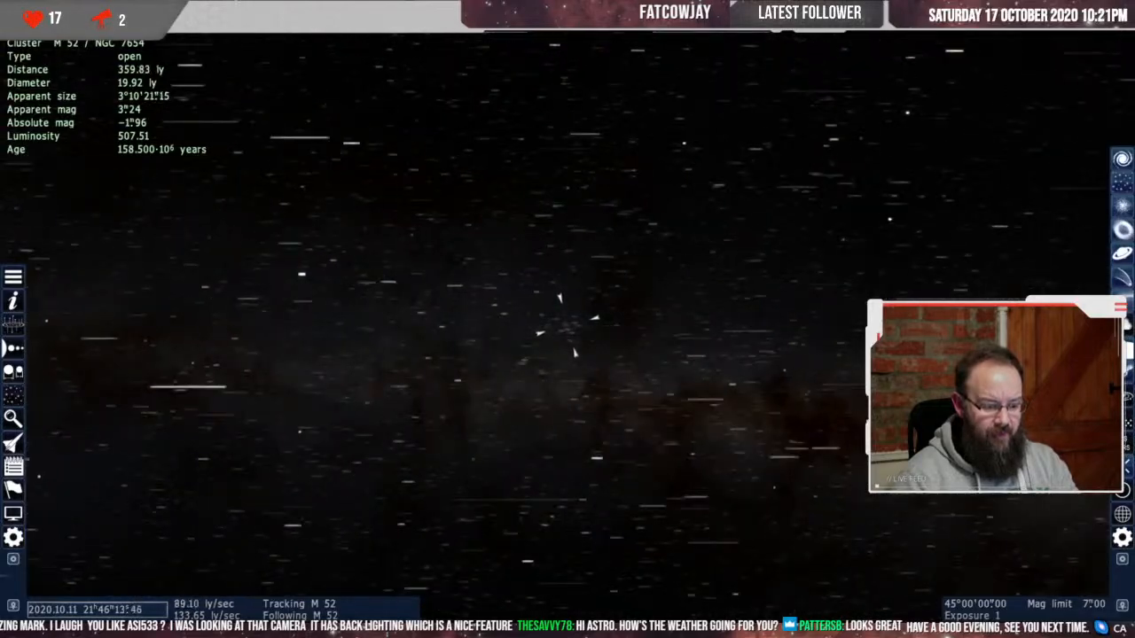
pyautogui.press('a')
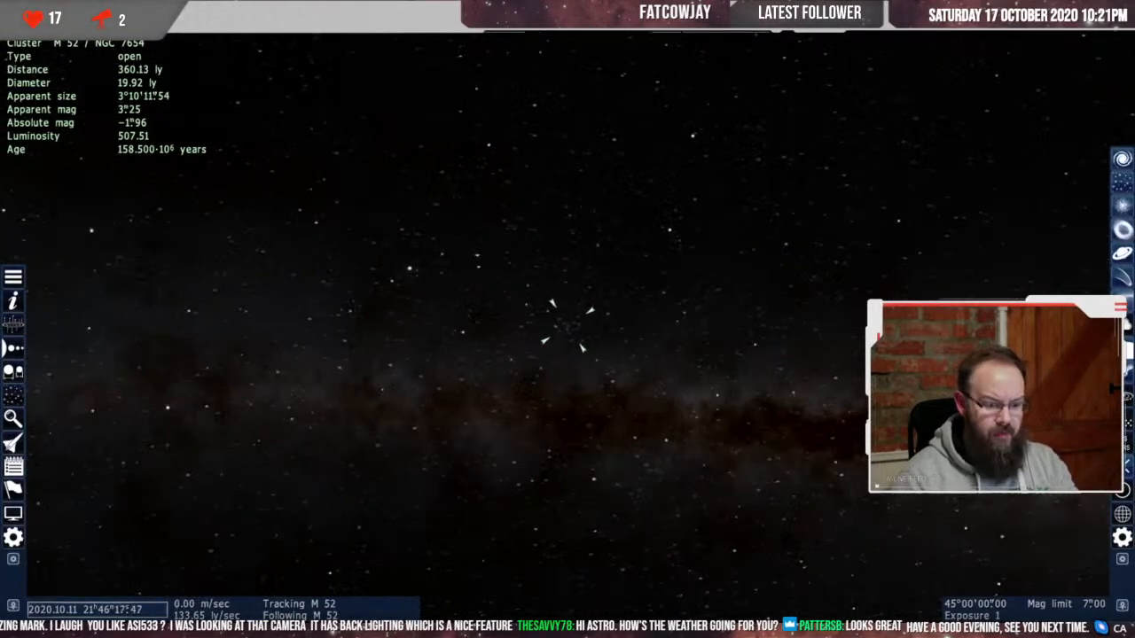
pyautogui.press('a')
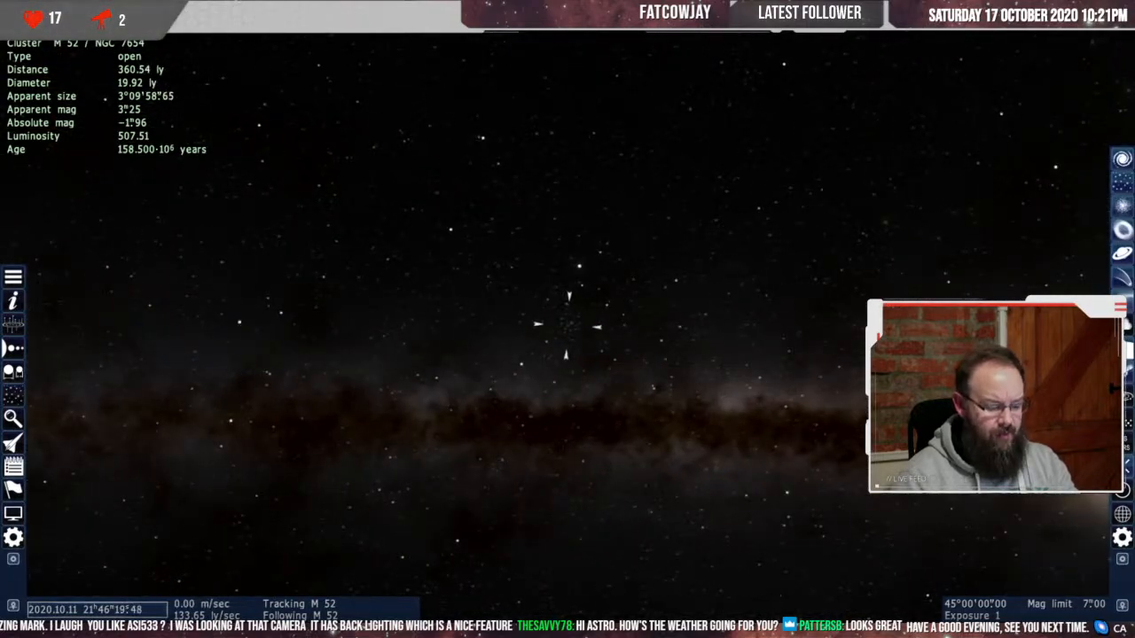
pyautogui.press('a')
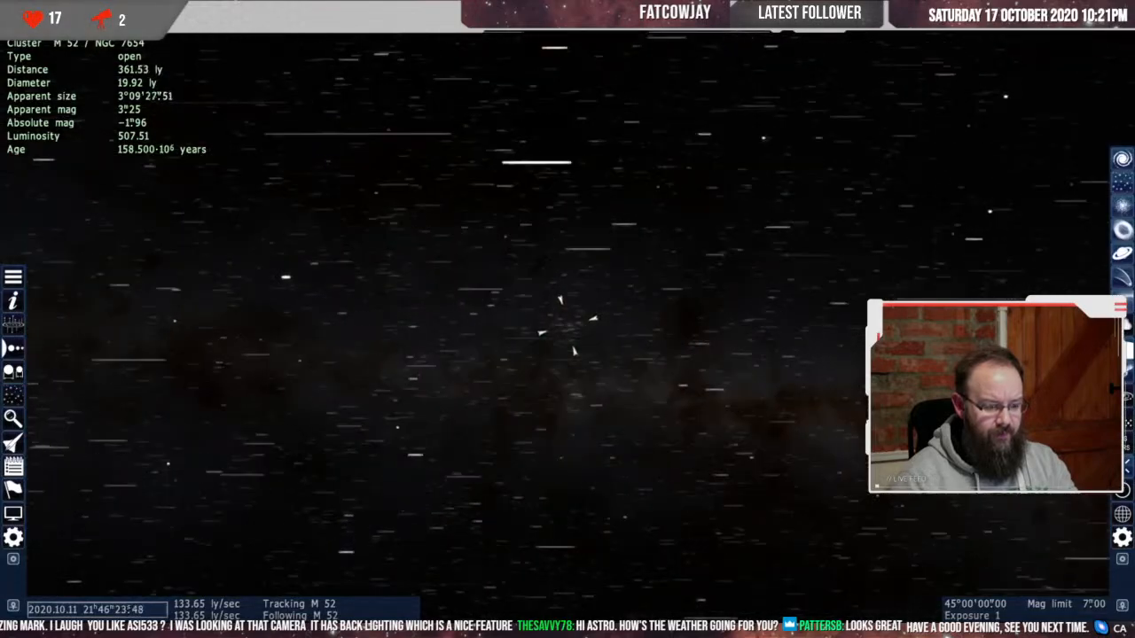
pyautogui.press('r')
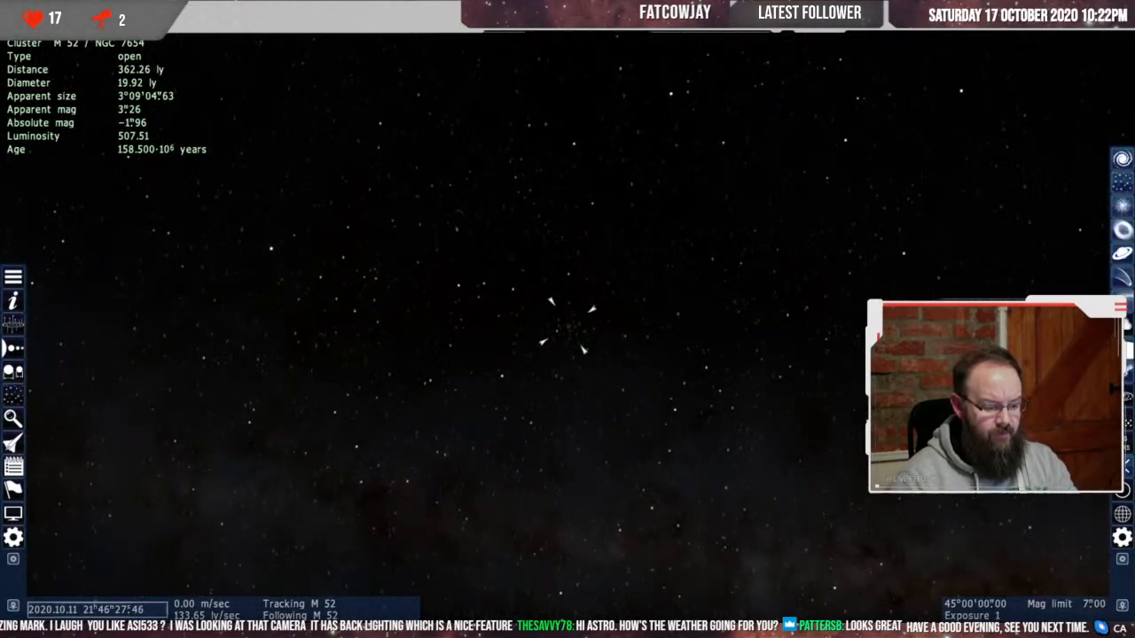
pyautogui.press('a')
pyautogui.press('a')
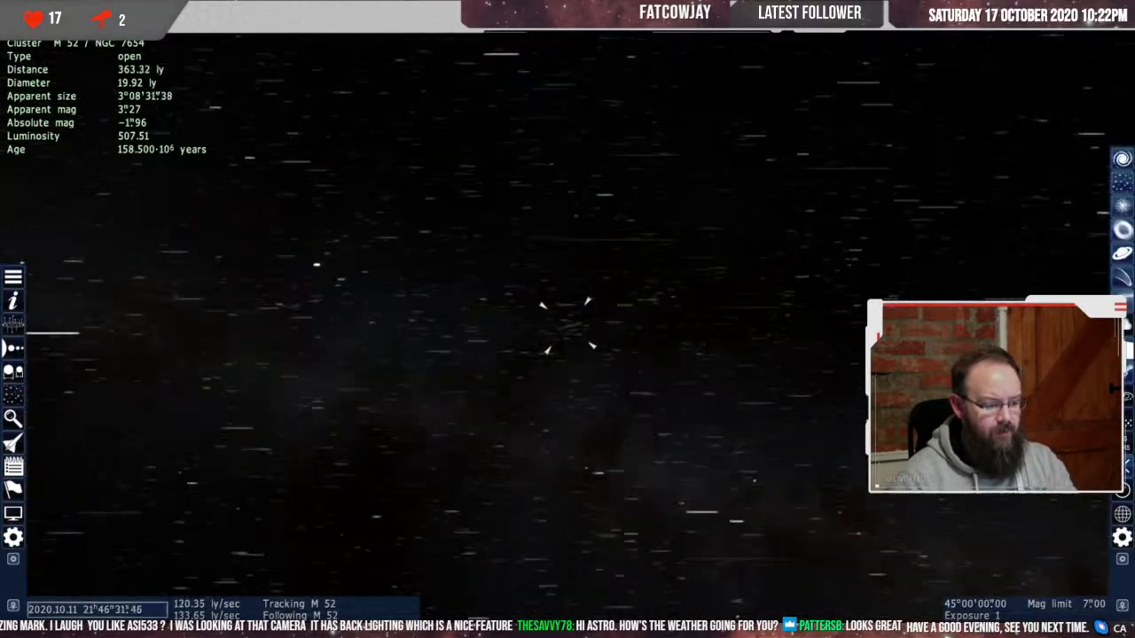
pyautogui.press('a')
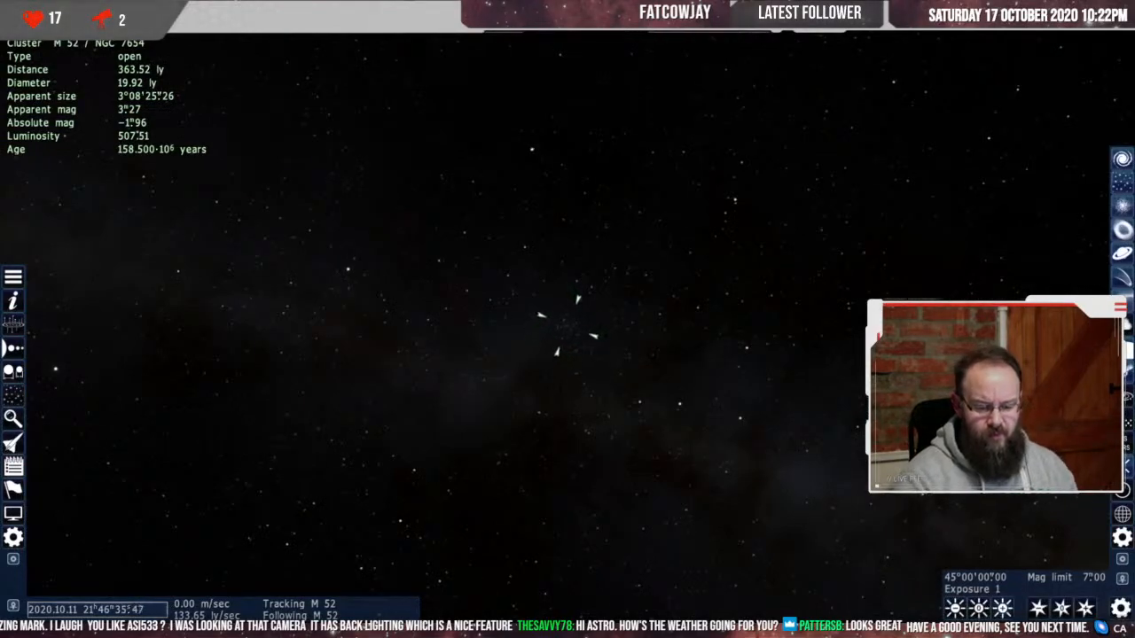
# - Raise the exposure to 4.3 and the star magnitude limit to 7.10 to brighten faint nebulae
pyautogui.click(1003, 608)
pyautogui.click(1003, 608)
pyautogui.click(1003, 609)
pyautogui.click(1003, 608)
pyautogui.click(1003, 608)
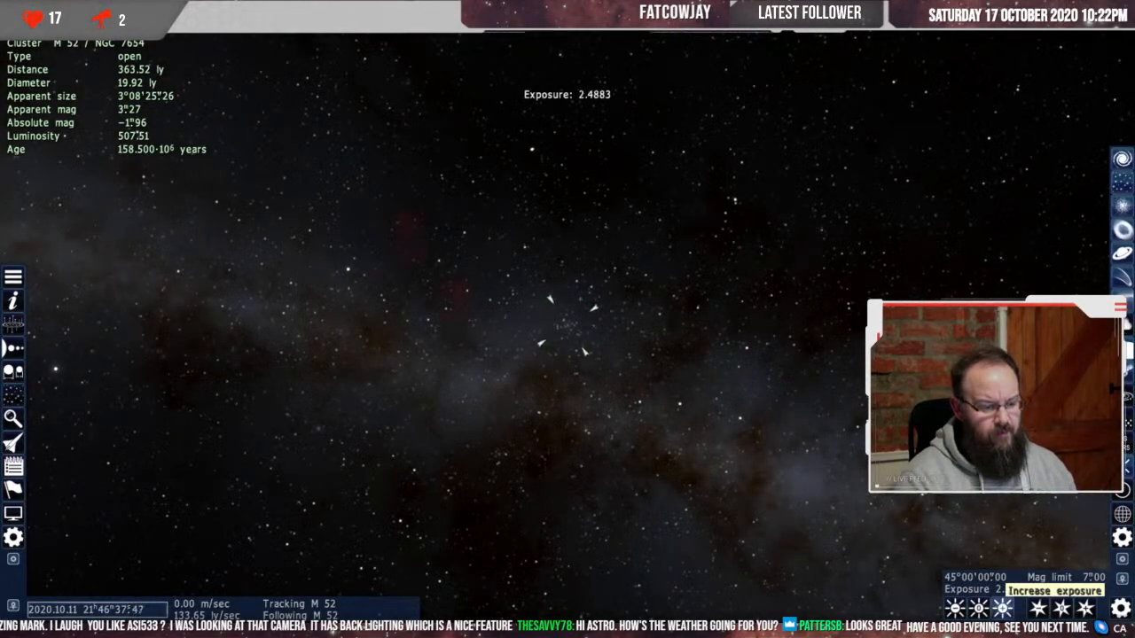
pyautogui.click(1003, 609)
pyautogui.click(1003, 608)
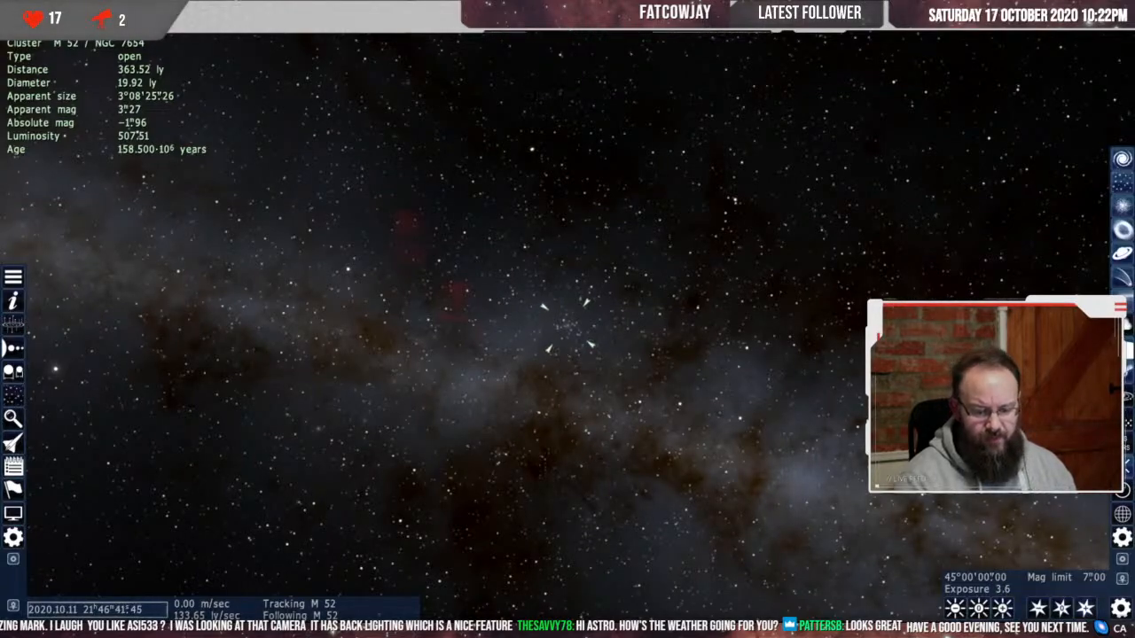
pyautogui.click(1085, 609)
pyautogui.click(1003, 608)
pyautogui.click(1003, 609)
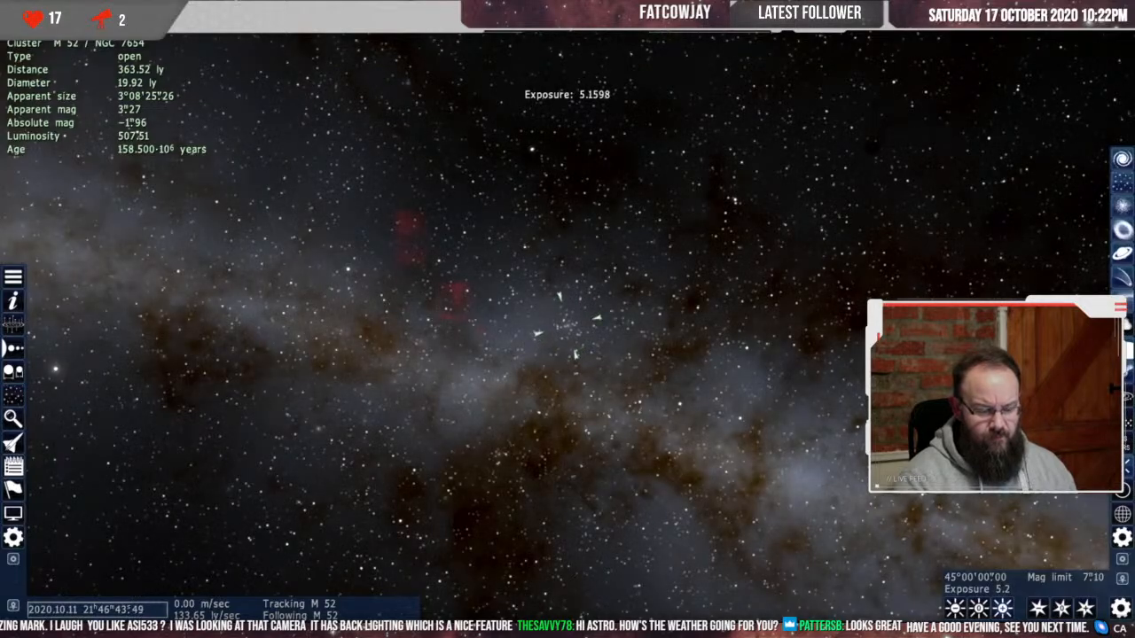
pyautogui.click(955, 608)
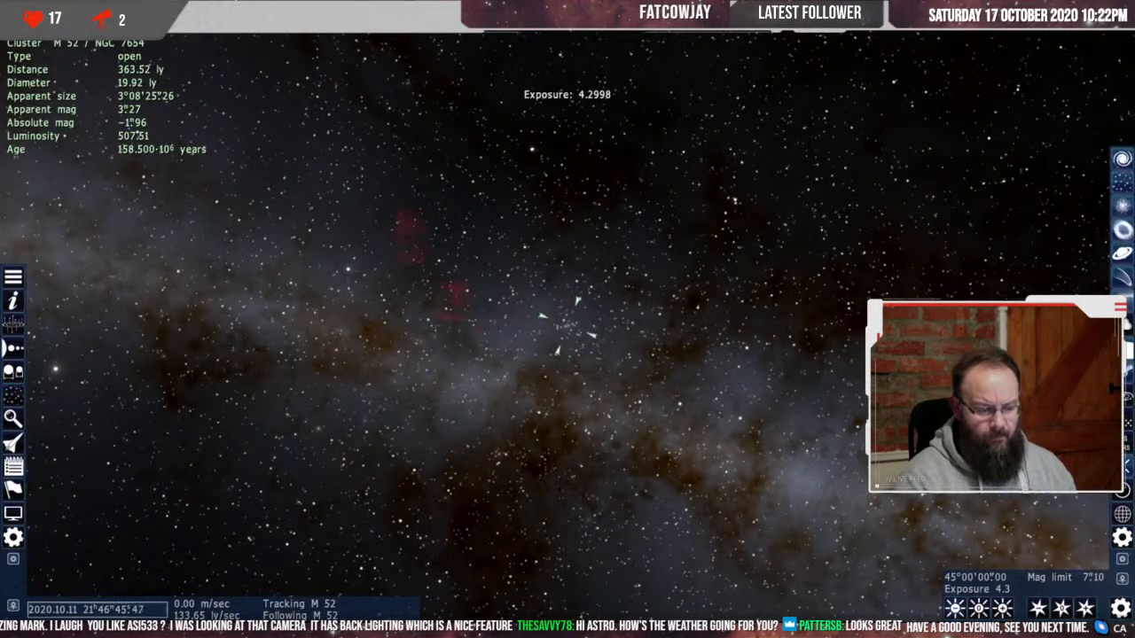
# - Orbit M 52 sideways and vertically to inspect the brightened Milky Way background behind it
pyautogui.press('a')
pyautogui.press('a')
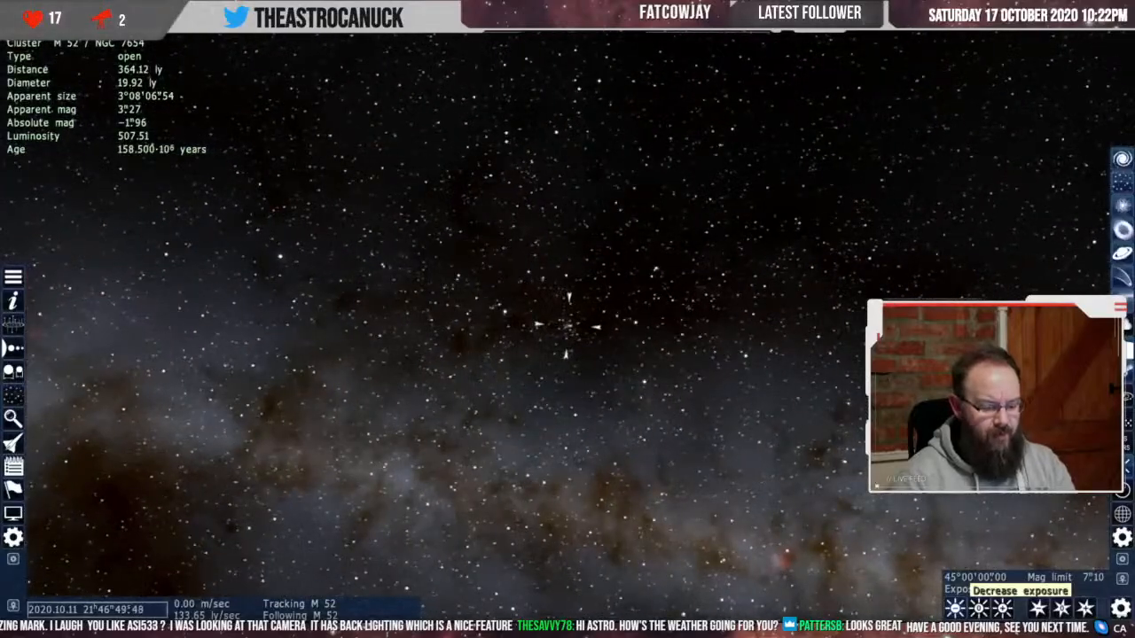
pyautogui.press('f')
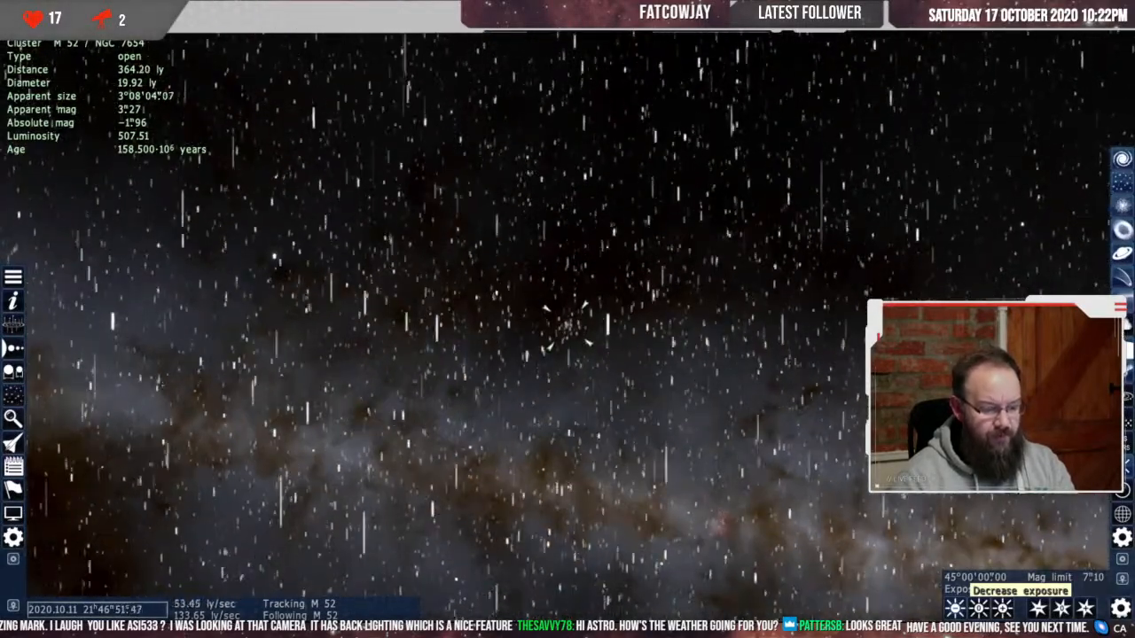
pyautogui.press('r')
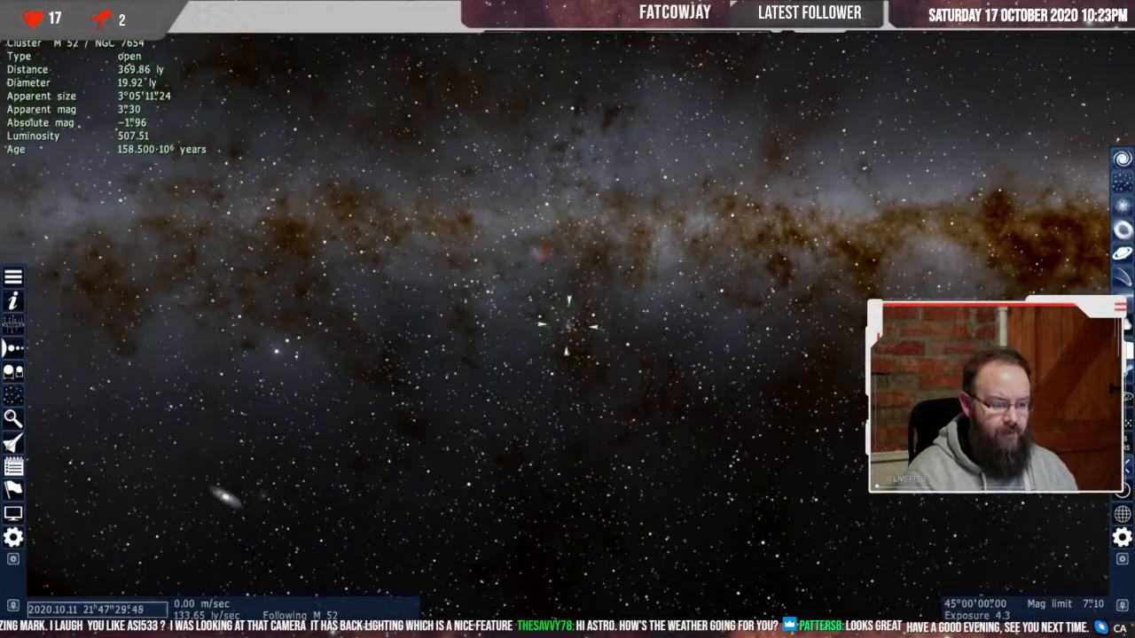
# - Identify the red nebula beside M 52 and check two objects in the dark area below the Milky Way band
pyautogui.moveTo(568, 326)
pyautogui.mouseDown()
pyautogui.moveTo(562, 285)
pyautogui.moveTo(626, 385)
pyautogui.moveTo(625, 454)
pyautogui.moveTo(599, 480)
pyautogui.moveTo(499, 349)
pyautogui.moveTo(17, 373)
pyautogui.moveTo(186, 379)
pyautogui.moveTo(374, 366)
pyautogui.moveTo(454, 347)
pyautogui.mouseUp()
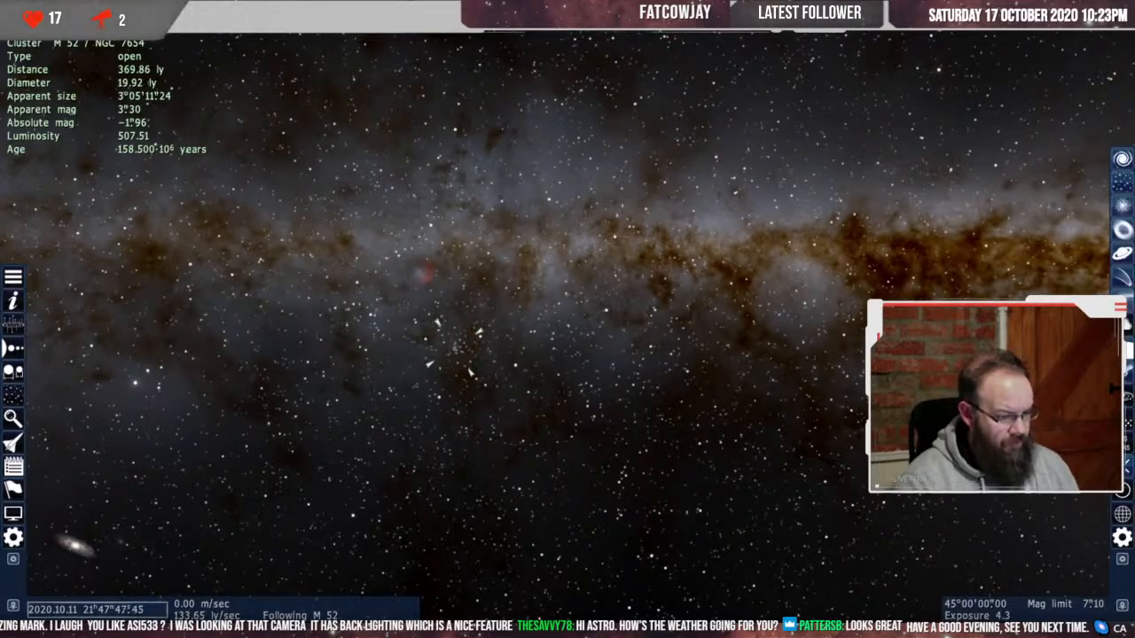
pyautogui.moveTo(567, 319)
pyautogui.mouseDown()
pyautogui.moveTo(510, 435)
pyautogui.moveTo(529, 424)
pyautogui.mouseUp()
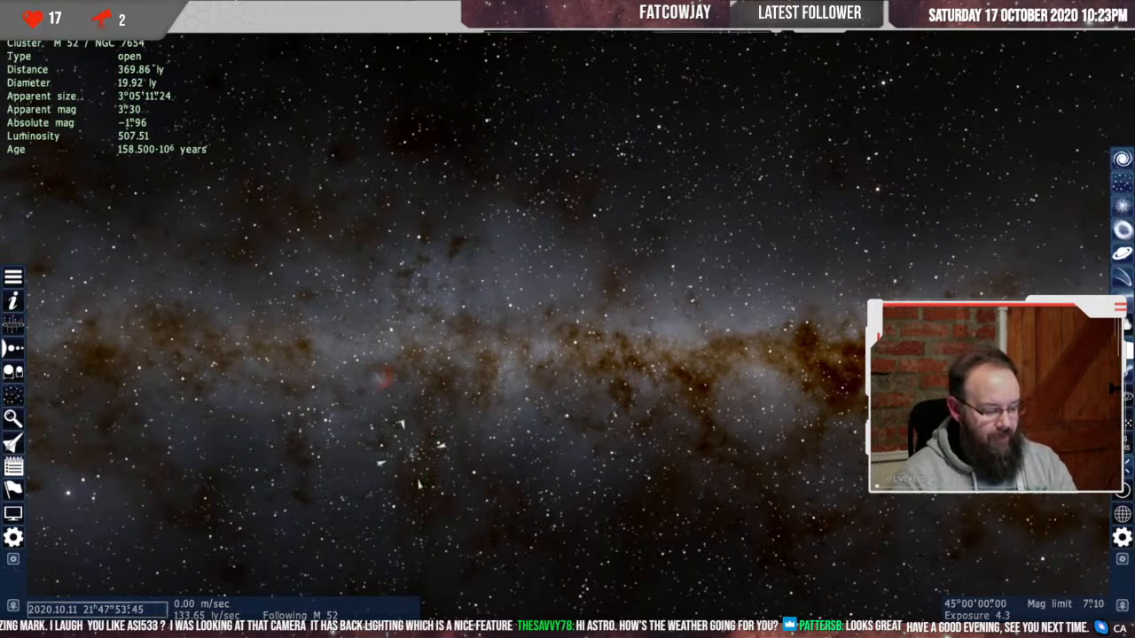
pyautogui.click(381, 377)
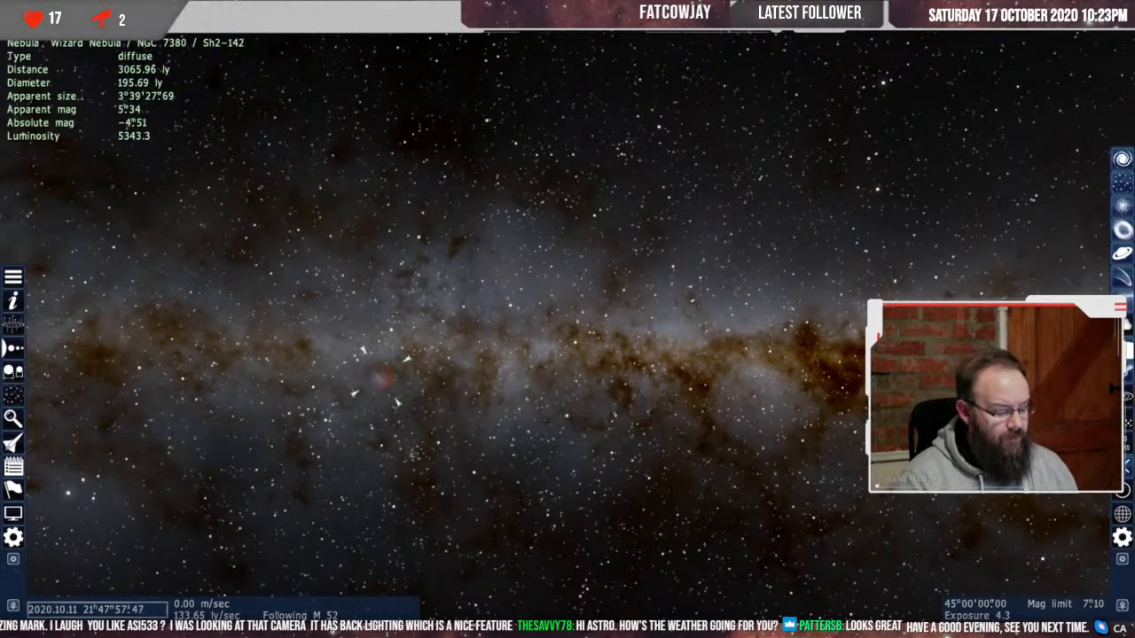
pyautogui.moveTo(381, 376)
pyautogui.mouseDown()
pyautogui.moveTo(292, 403)
pyautogui.moveTo(360, 395)
pyautogui.moveTo(463, 353)
pyautogui.moveTo(510, 280)
pyautogui.mouseUp()
pyautogui.click(375, 413)
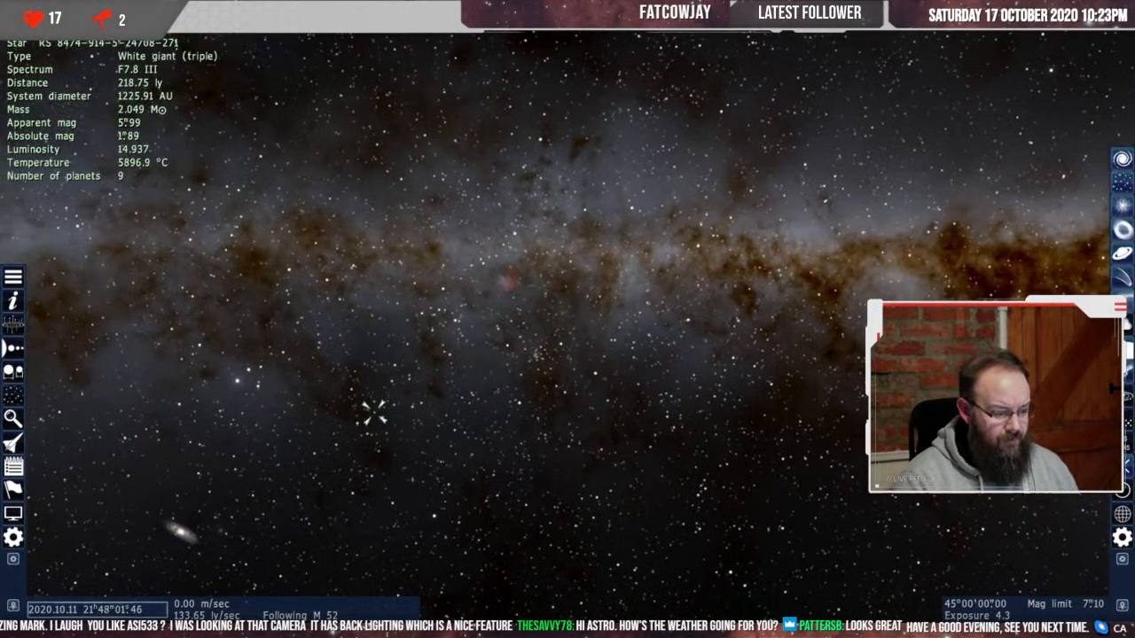
pyautogui.click(372, 434)
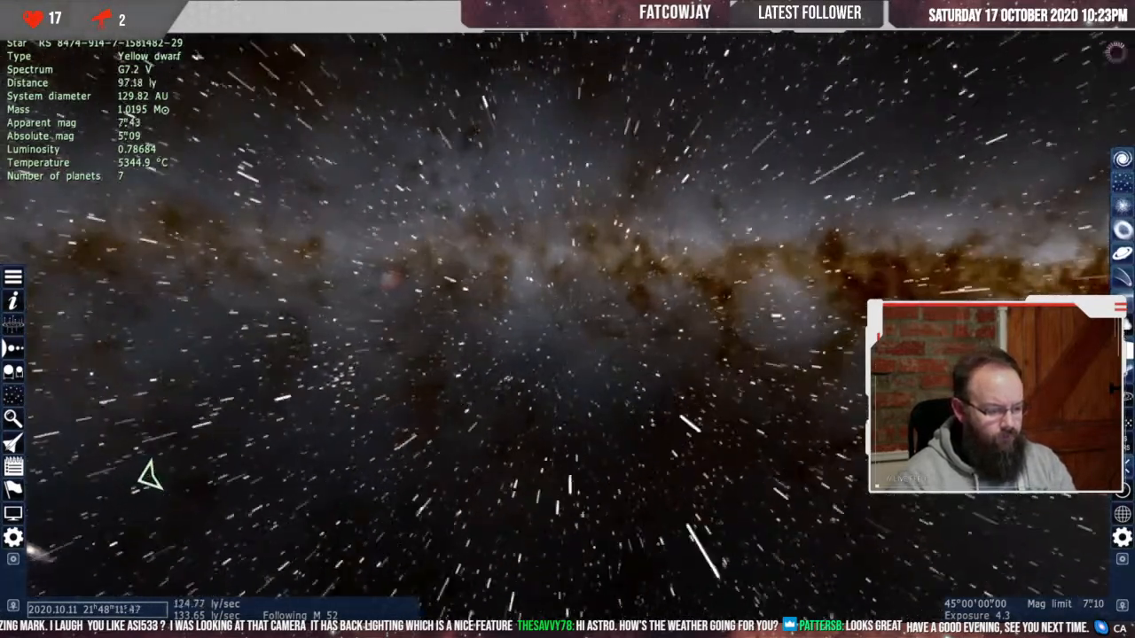
# - Fly to the Wizard Nebula and circle around it to view its structure up close
pyautogui.press('w')
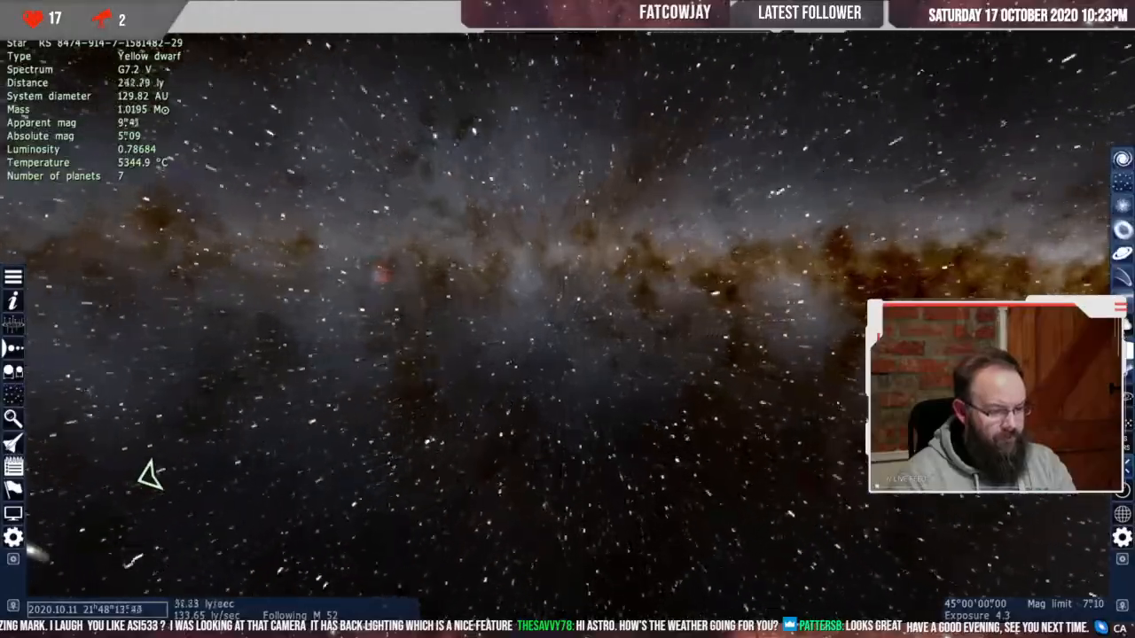
pyautogui.press('a')
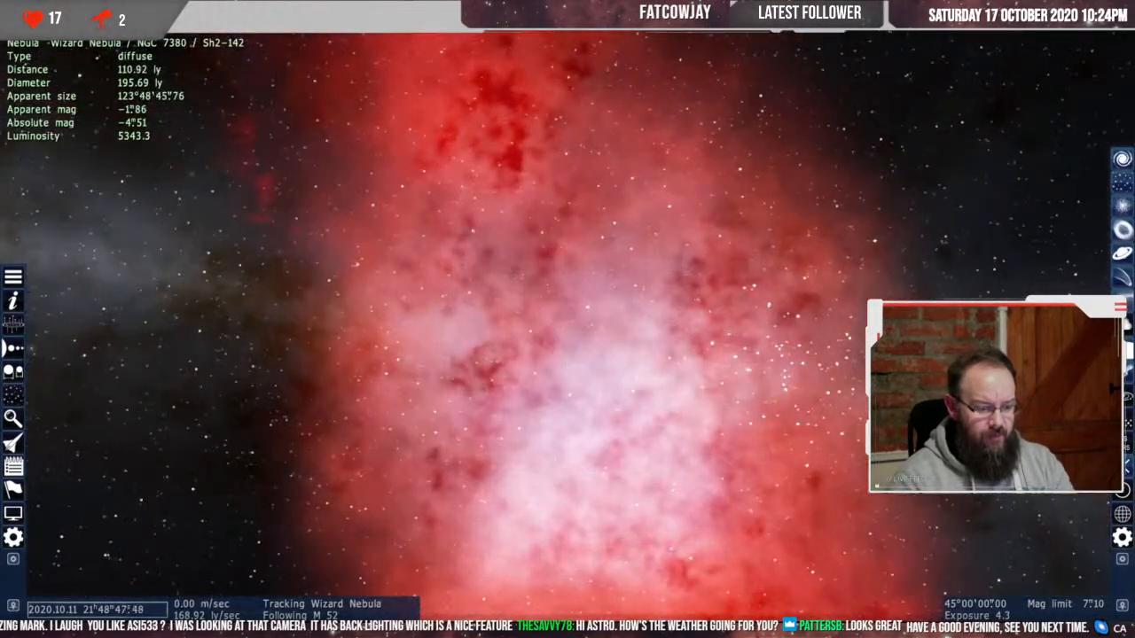
pyautogui.press('a')
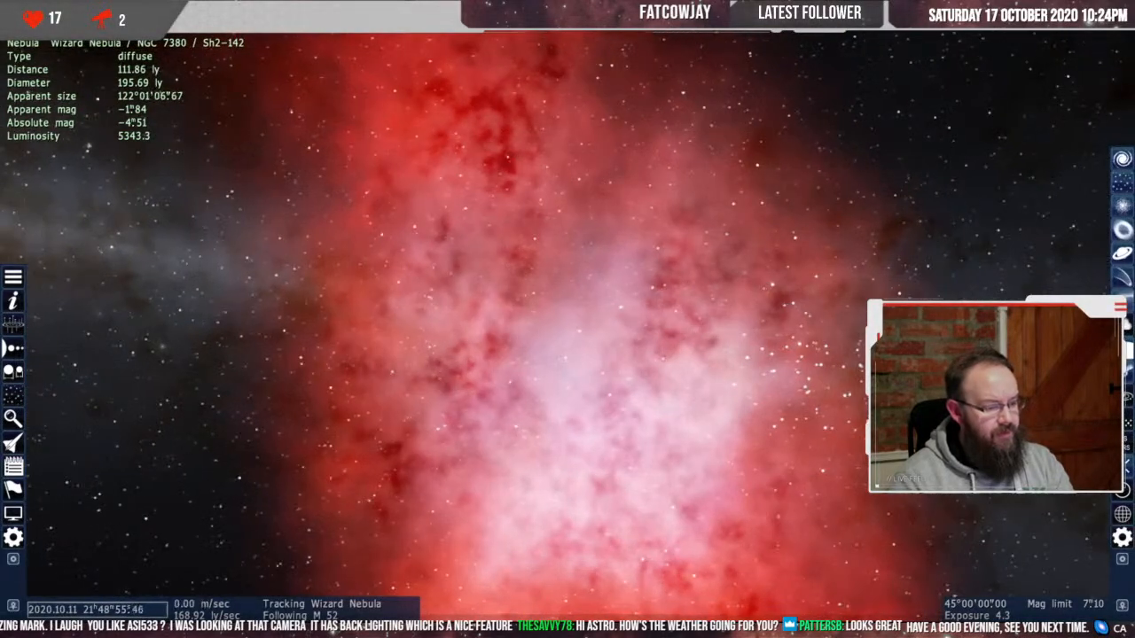
pyautogui.press('a')
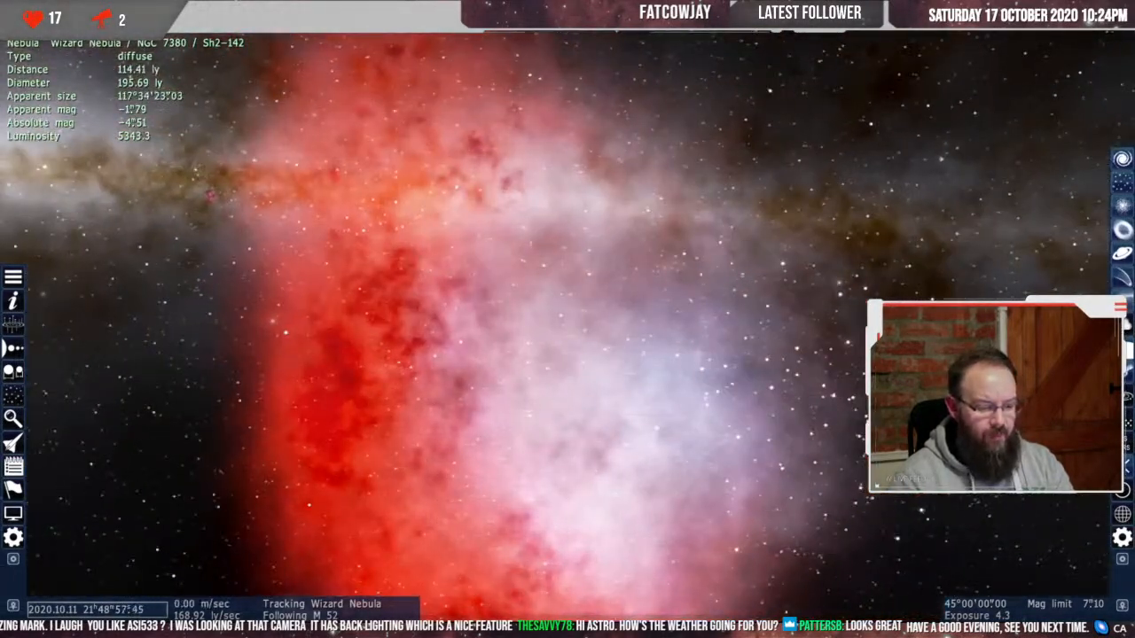
# - Swing around the Wizard Nebula, back away until its whole shape fits the view, and stop tracking it
pyautogui.press('a')
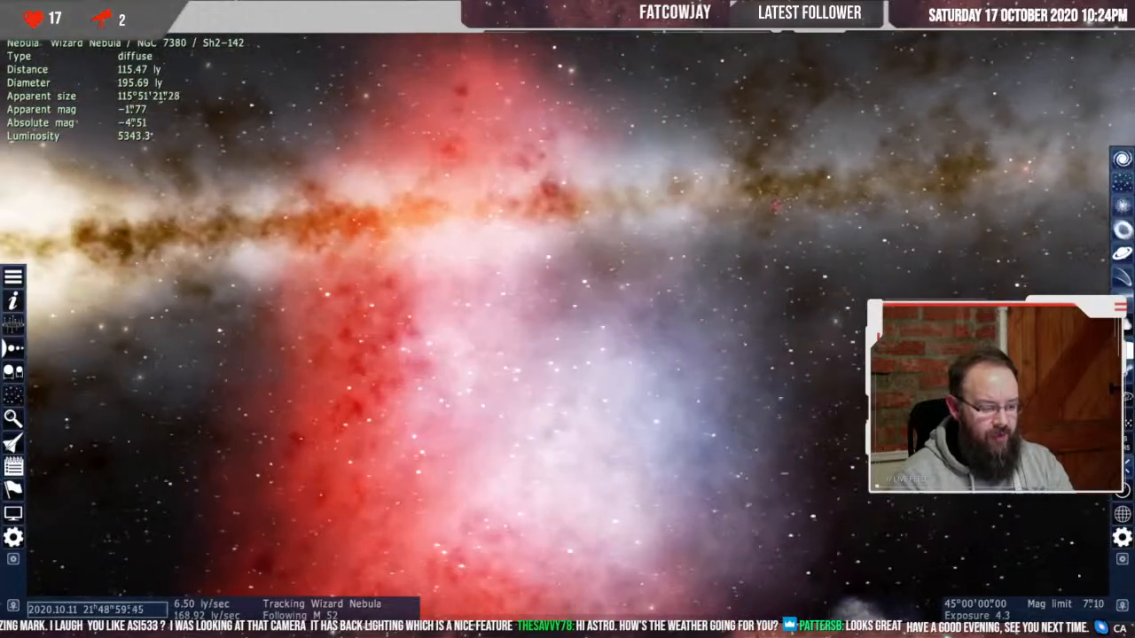
pyautogui.press('s')
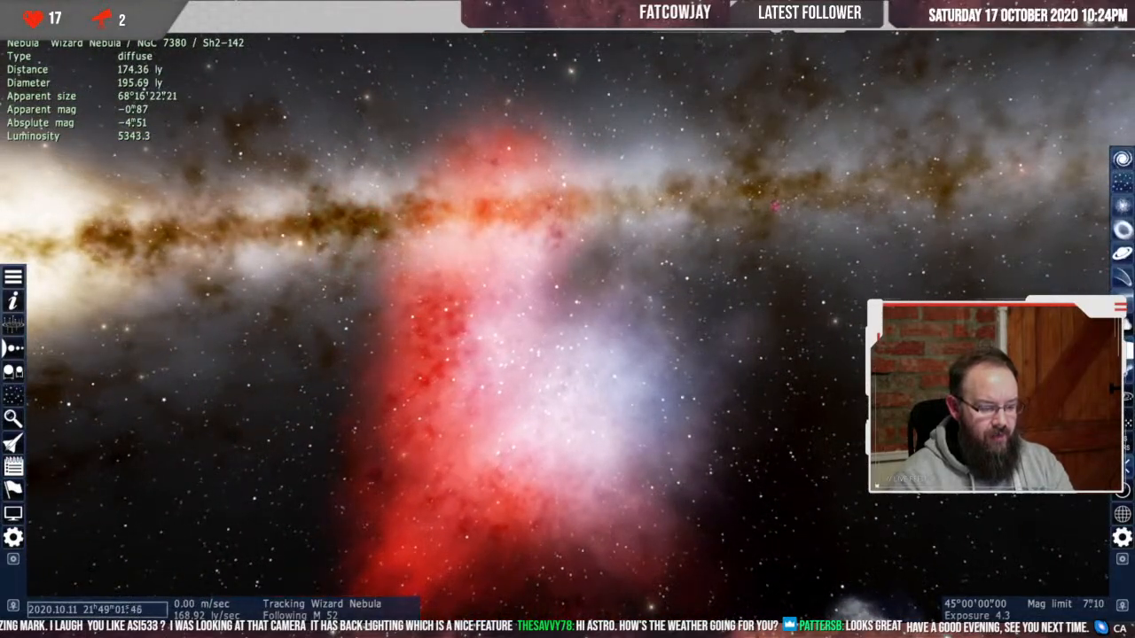
pyautogui.press('s')
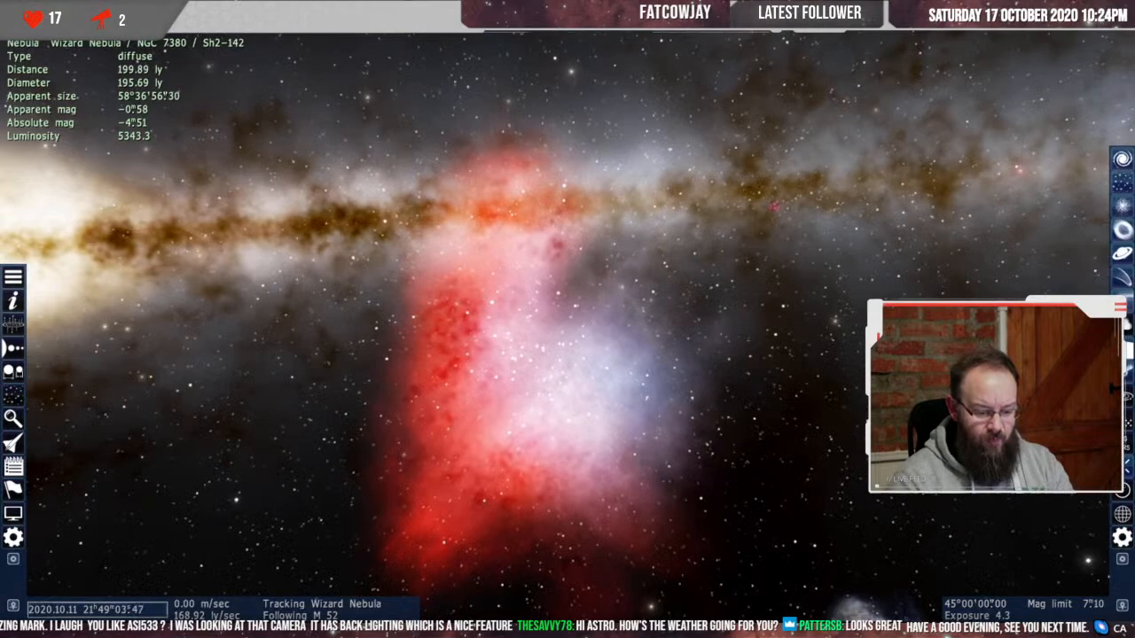
pyautogui.press('s')
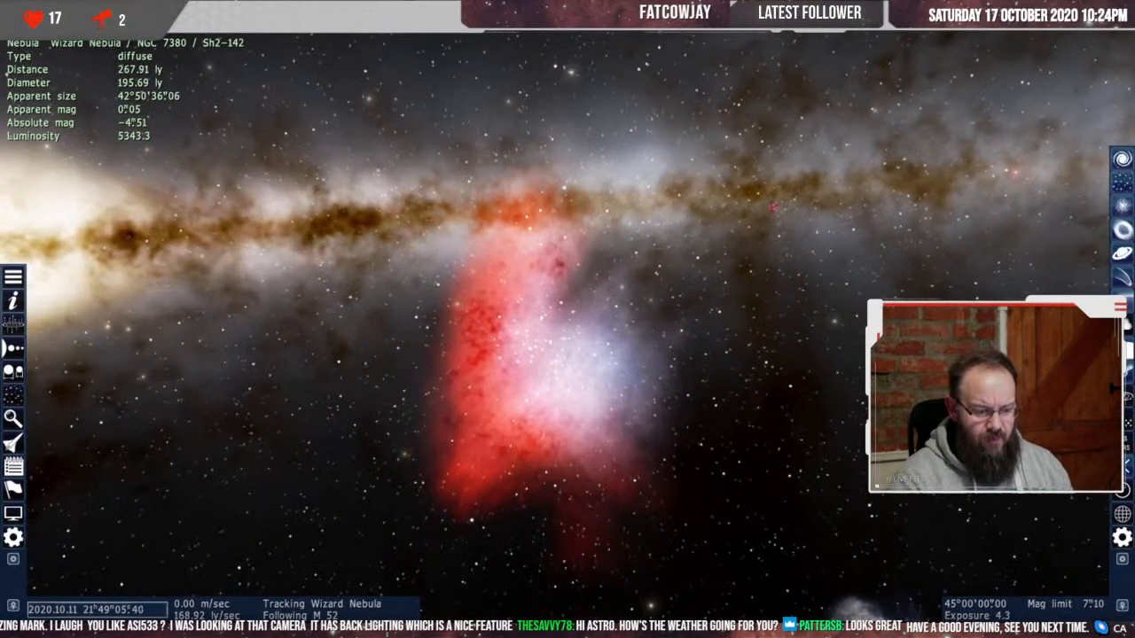
pyautogui.press('t')
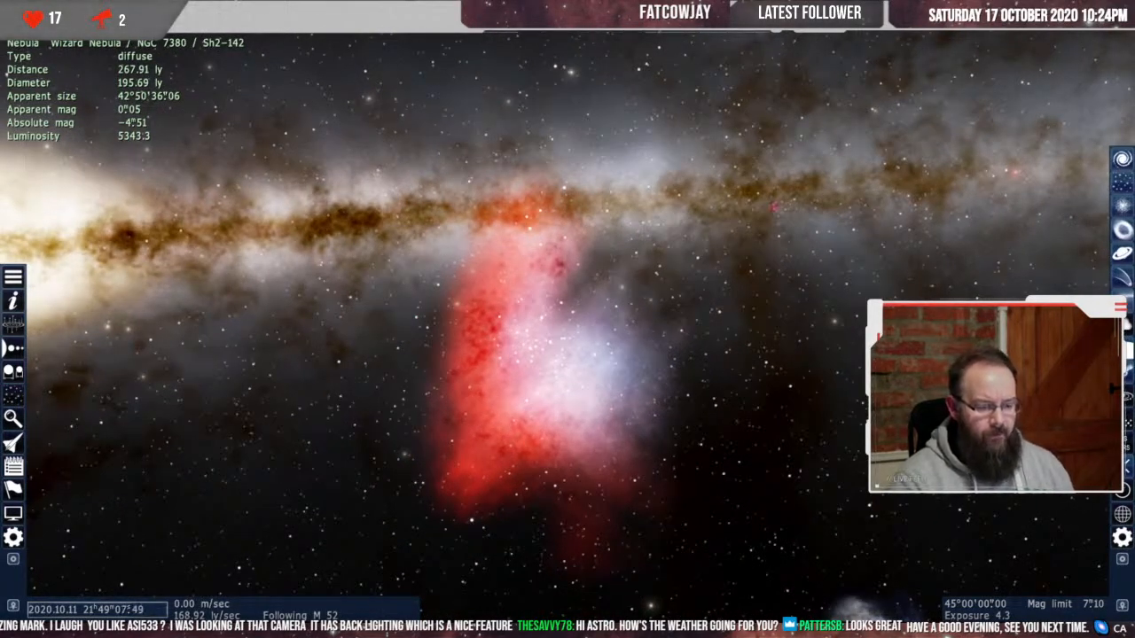
# - Identify the small round object and the larger bluish-white object below the Wizard Nebula
pyautogui.moveTo(567, 320); pyautogui.dragTo(468, 76)
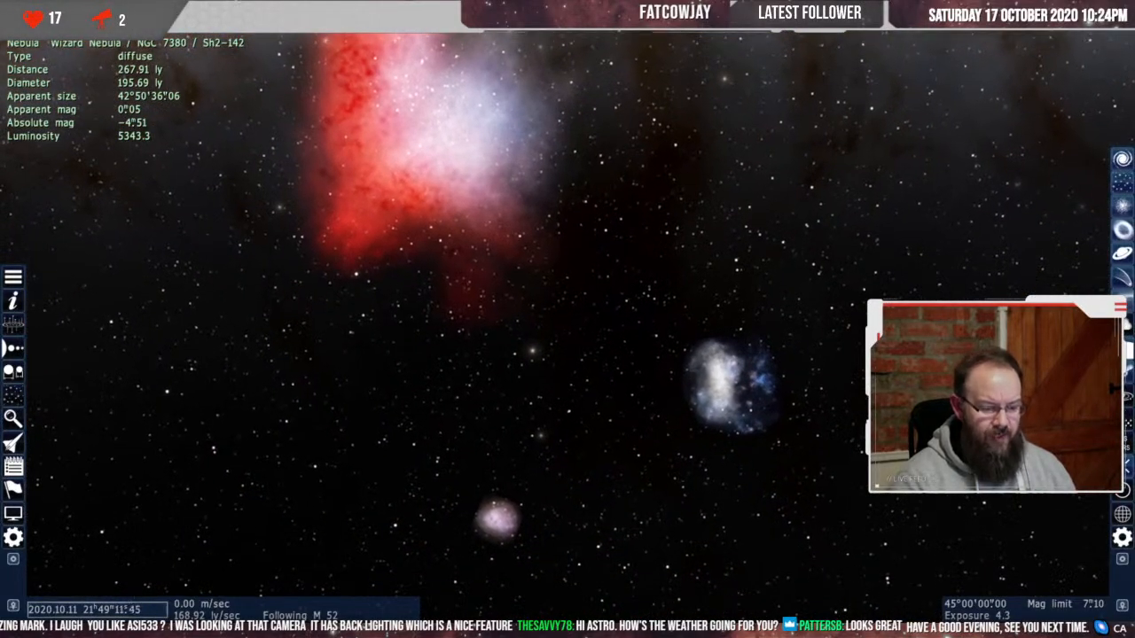
pyautogui.click(497, 520)
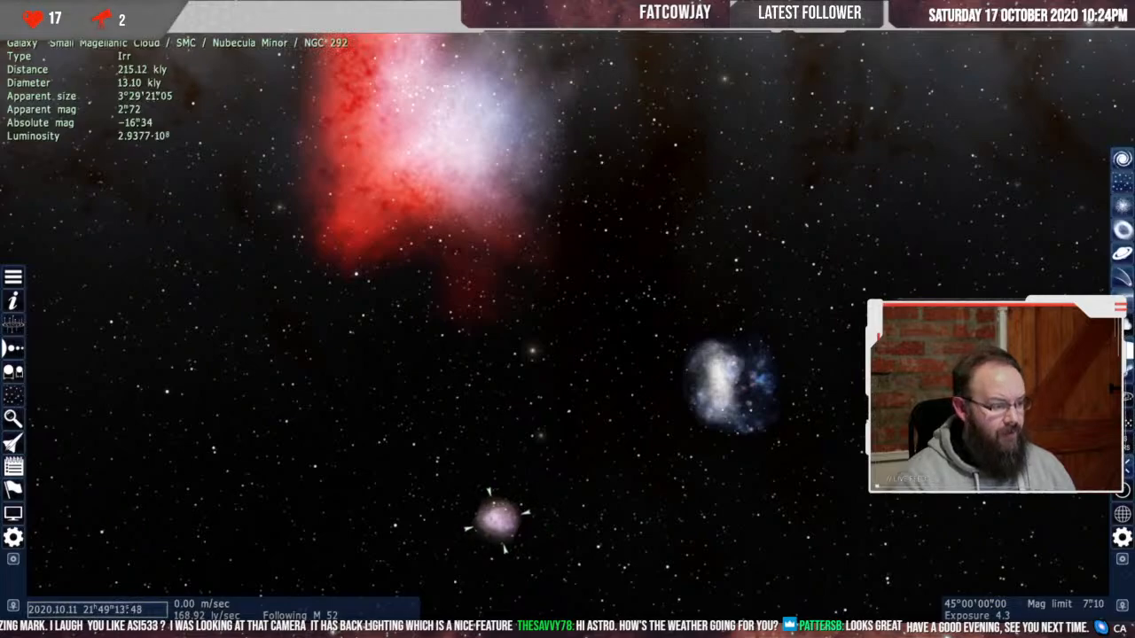
pyautogui.click(727, 387)
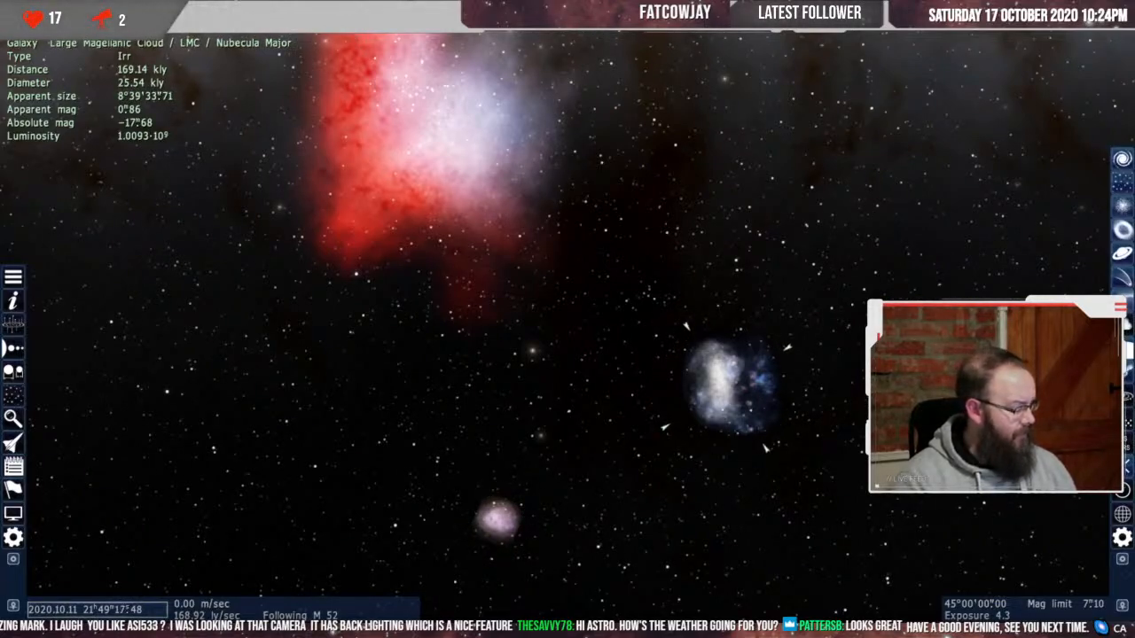
# - Look along the Milky Way for the faint red nebulae and fly towards them at 1.10 kly/sec
pyautogui.moveTo(727, 387); pyautogui.dragTo(730, 619)
pyautogui.moveTo(568, 320); pyautogui.dragTo(484, 407)
pyautogui.moveTo(798, 306); pyautogui.dragTo(32, 346)
pyautogui.moveTo(723, 310); pyautogui.dragTo(407, 320)
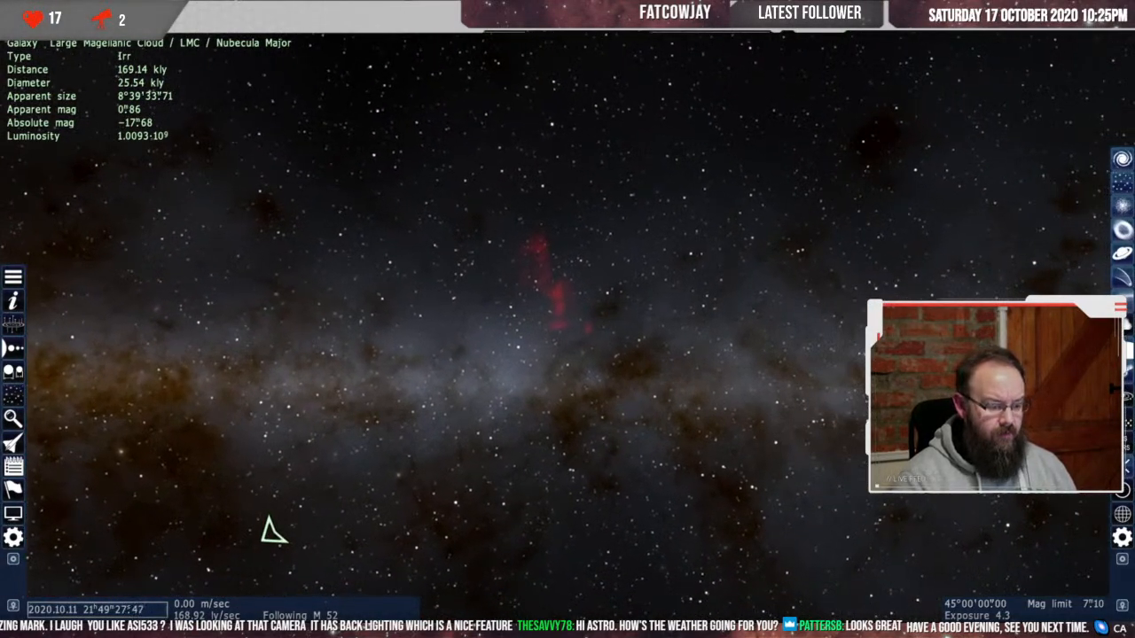
pyautogui.press('w')
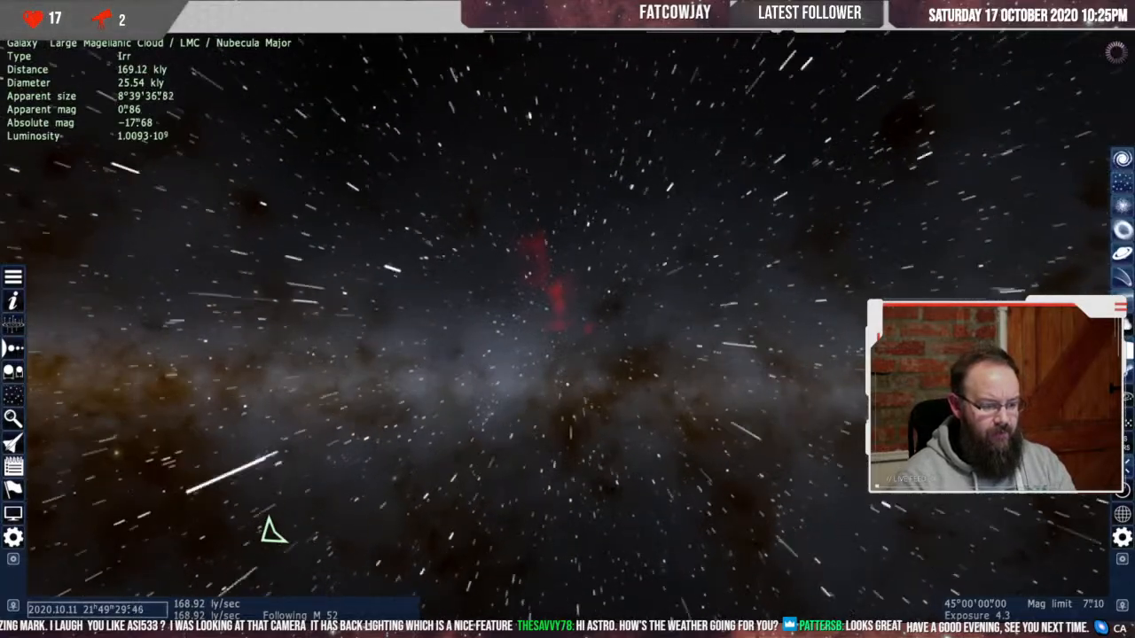
pyautogui.scroll(4, 269, 519)
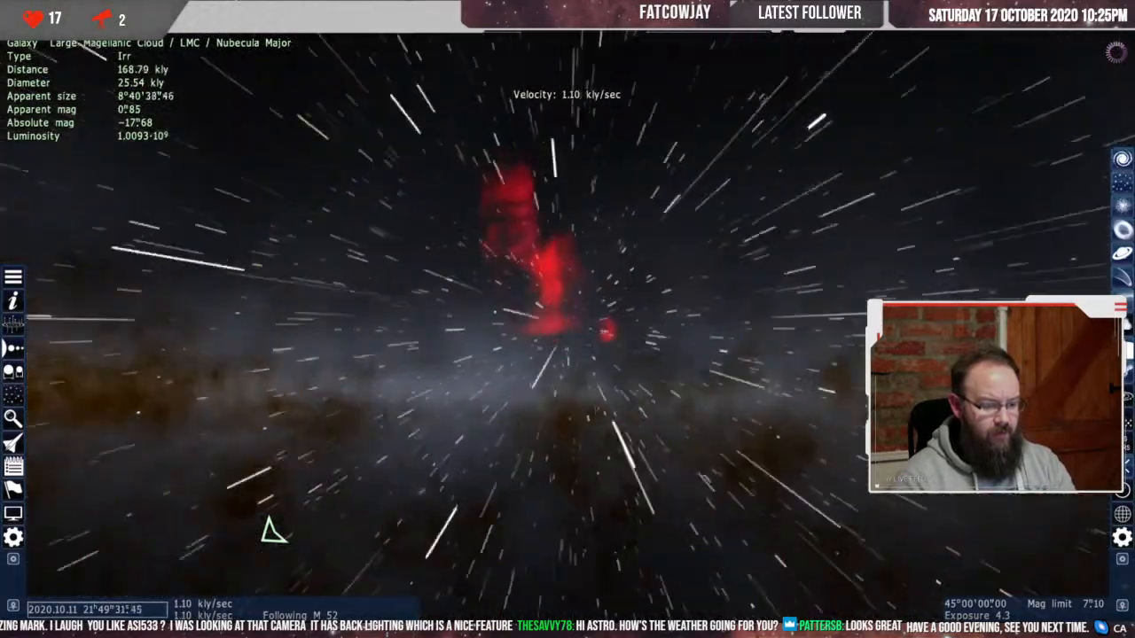
pyautogui.press('a')
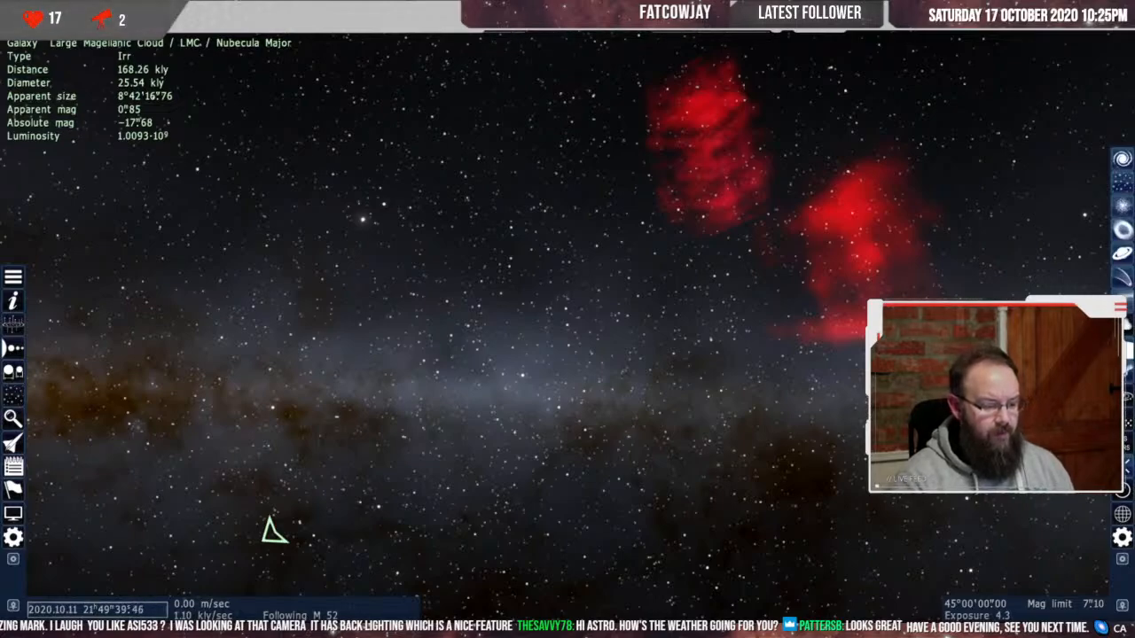
# - Turn back to the Large Magellanic Cloud and survey the Milky Way band up to its bright core
pyautogui.press('c')
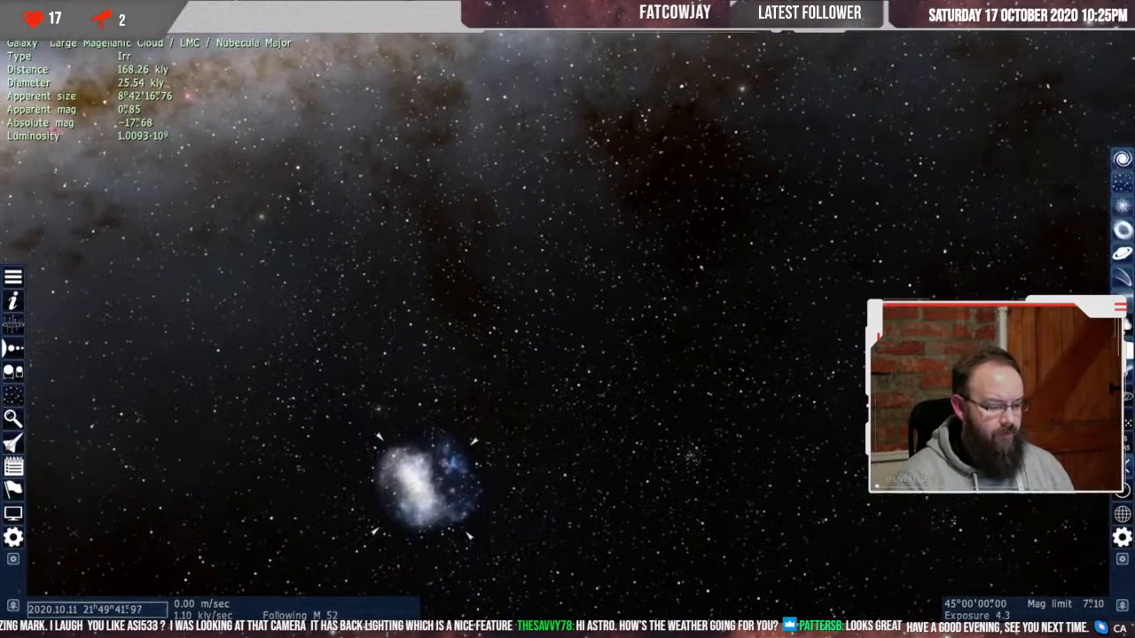
pyautogui.moveTo(428, 486); pyautogui.dragTo(646, 350)
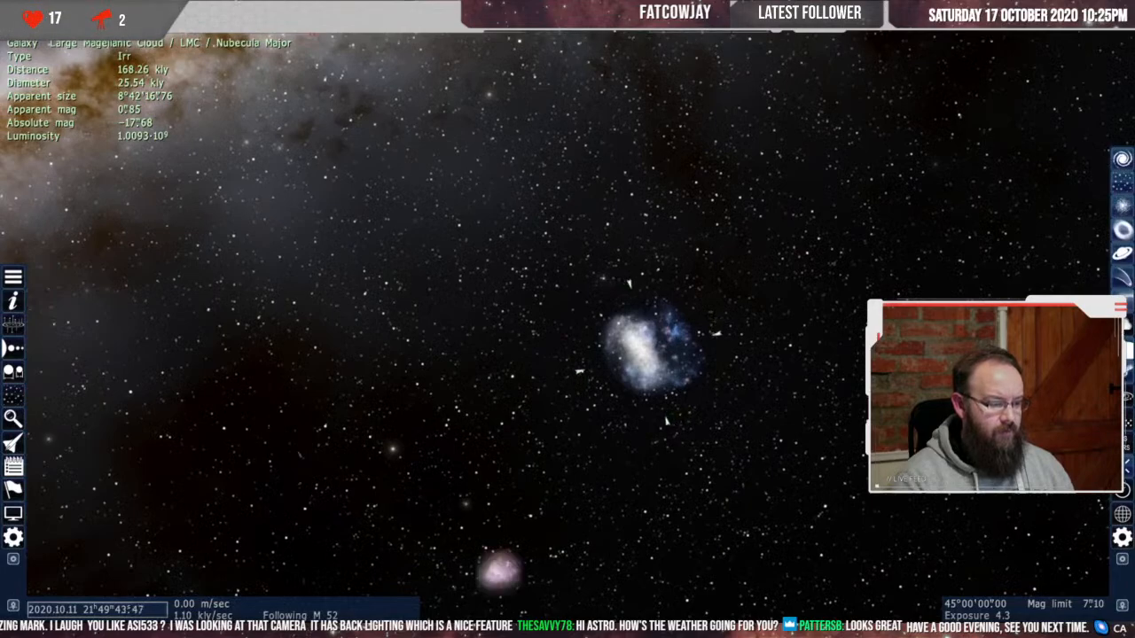
pyautogui.moveTo(499, 355); pyautogui.dragTo(815, 369)
pyautogui.moveTo(982, 278); pyautogui.dragTo(894, 519)
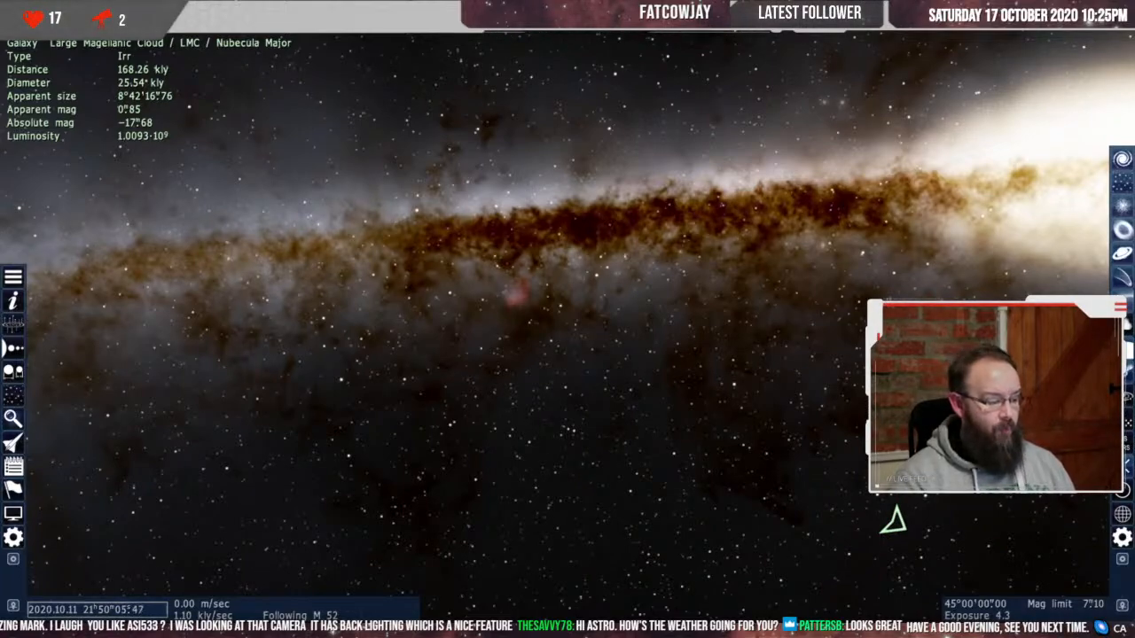
# - Find the star Betelgeuse by name and travel to it
pyautogui.press('F3')
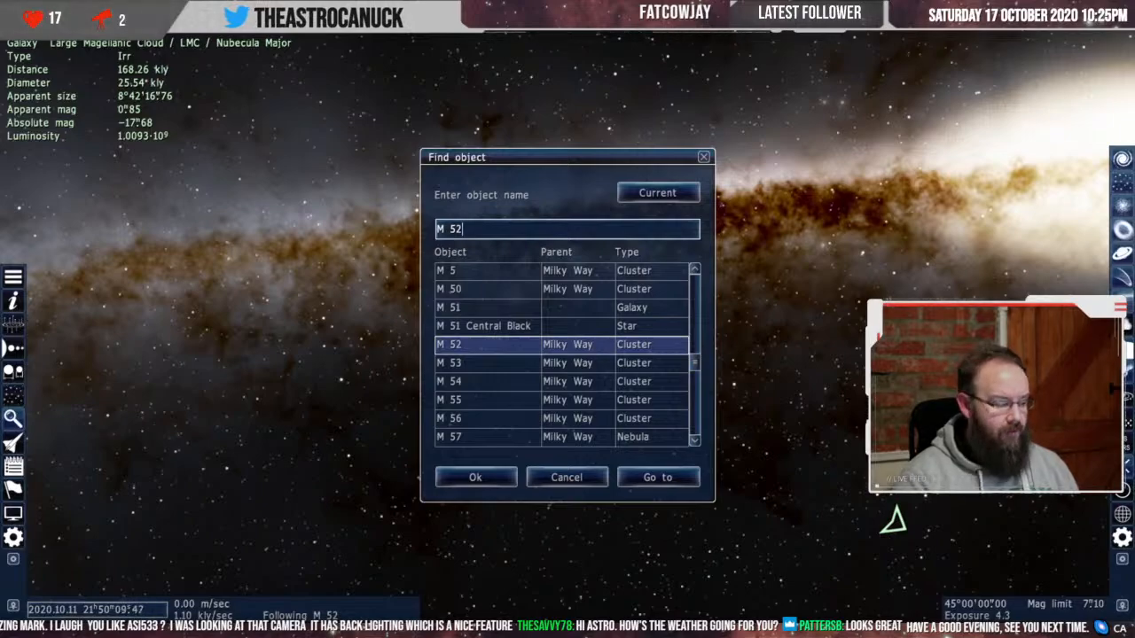
pyautogui.press('BackSpace')
pyautogui.press('BackSpace')
pyautogui.press('BackSpace')
pyautogui.press('BackSpace')
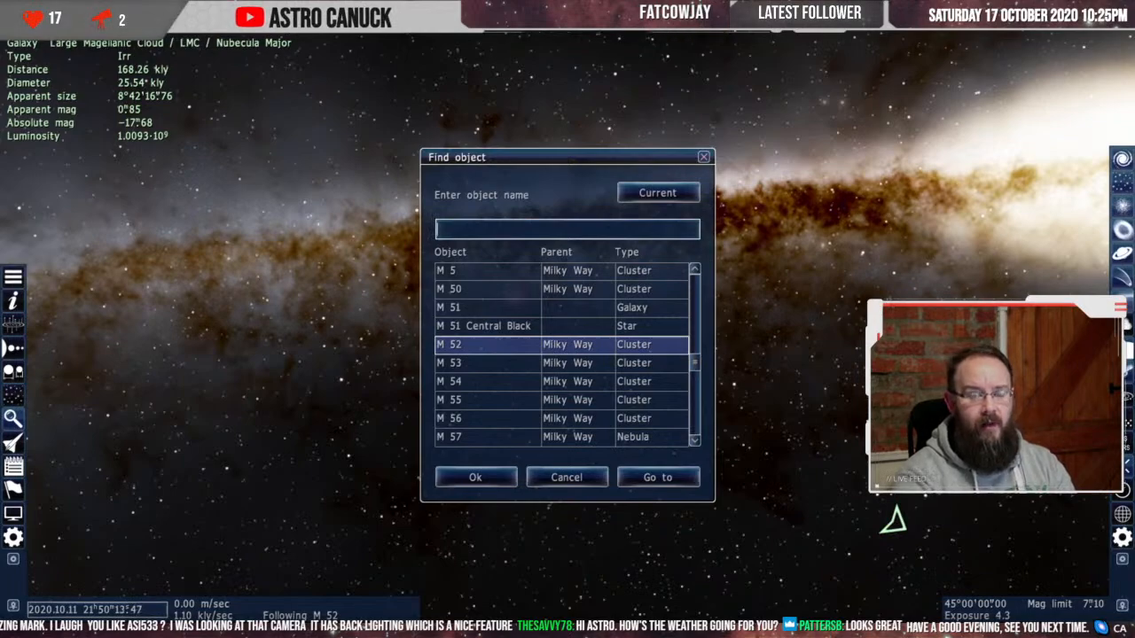
pyautogui.write('bete')
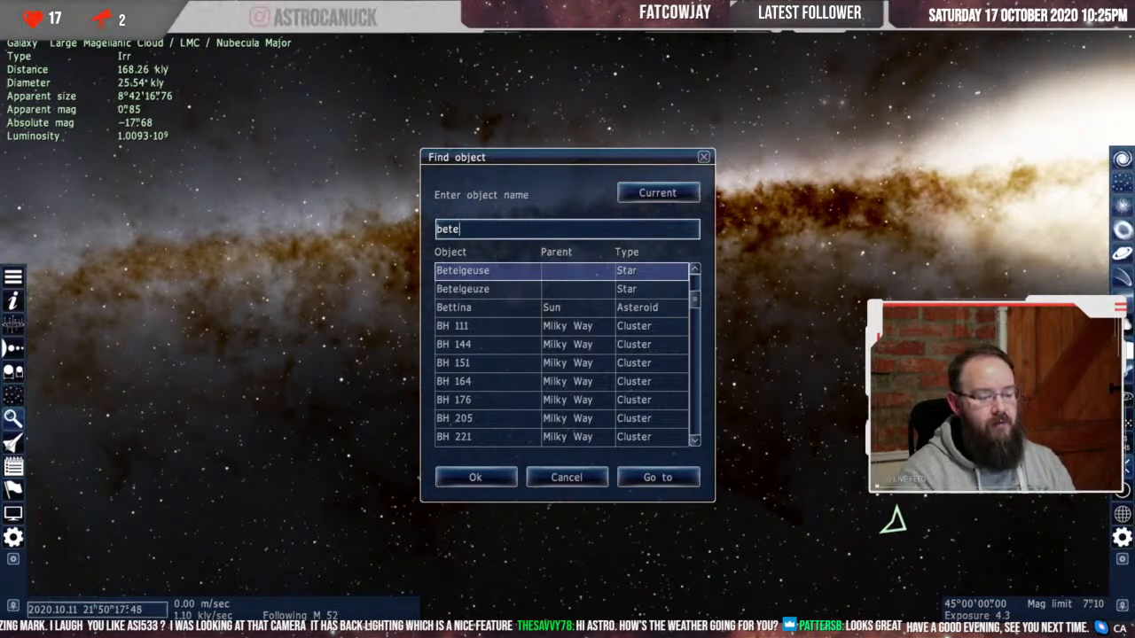
pyautogui.press('Tab')
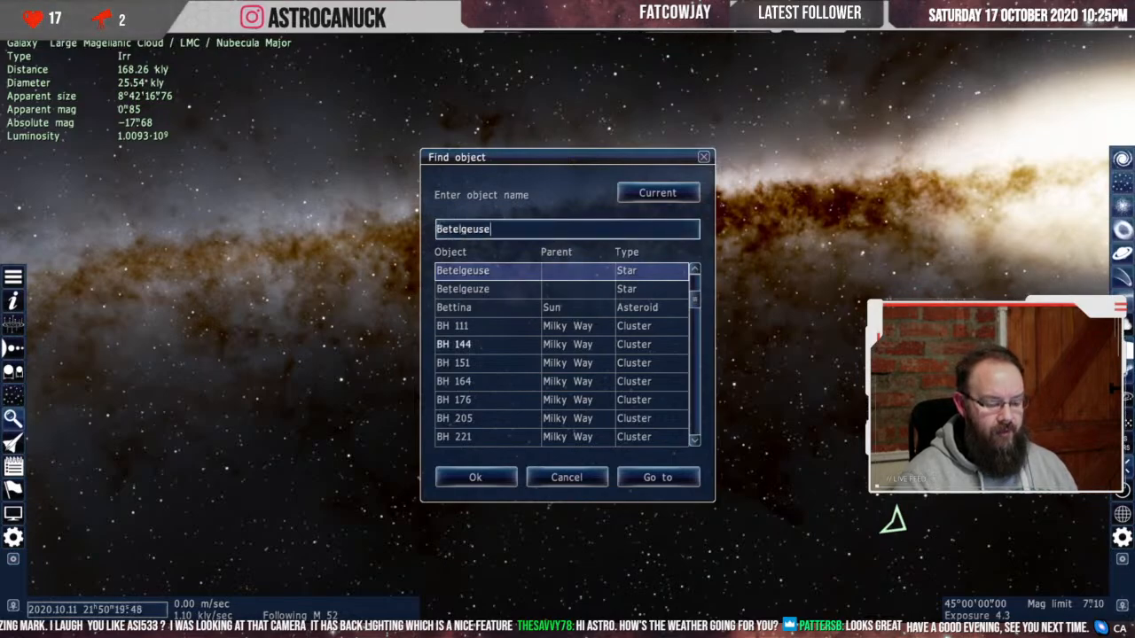
pyautogui.press('Return')
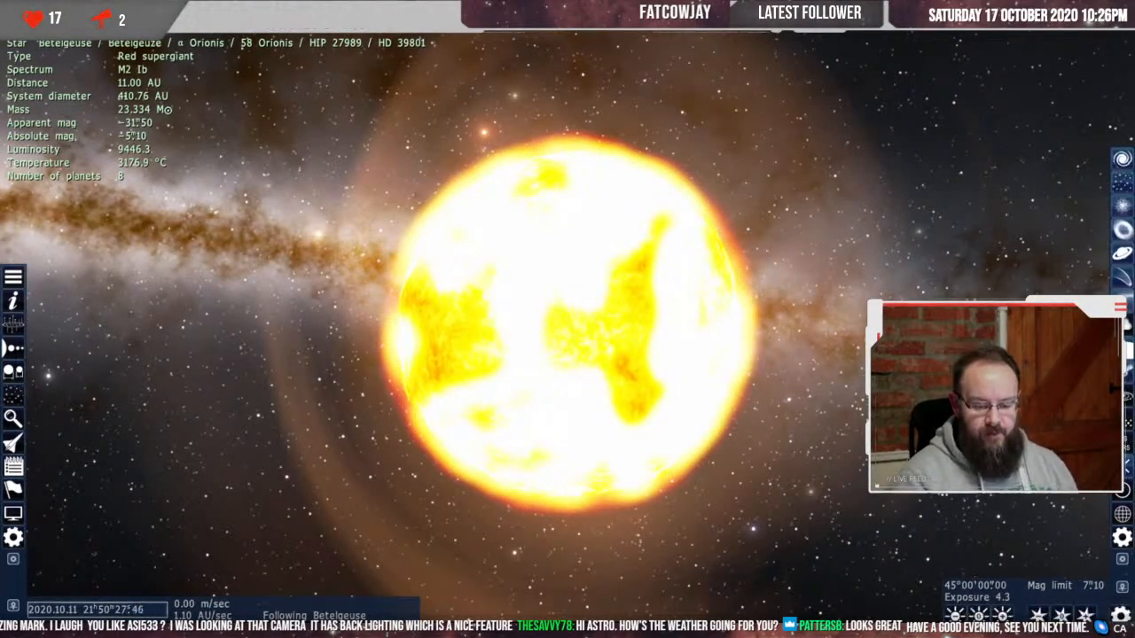
# - Lower the exposure to 1.4 to reduce the glare of Betelgeuse
pyautogui.click(955, 609)
pyautogui.click(955, 608)
pyautogui.click(955, 608)
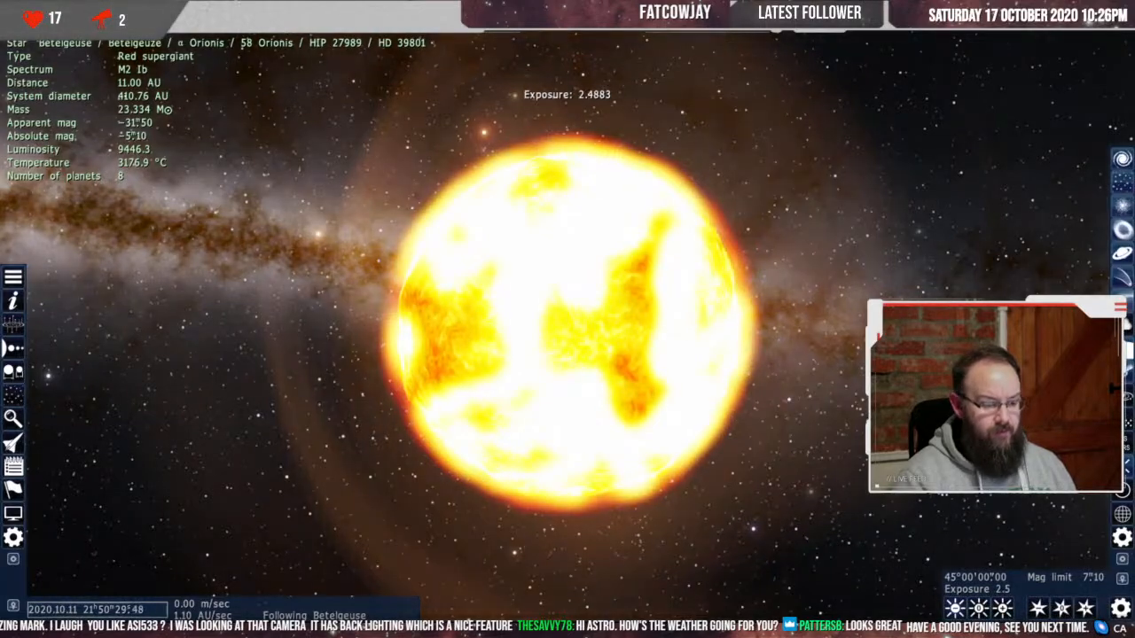
pyautogui.click(955, 608)
pyautogui.click(955, 608)
pyautogui.click(955, 609)
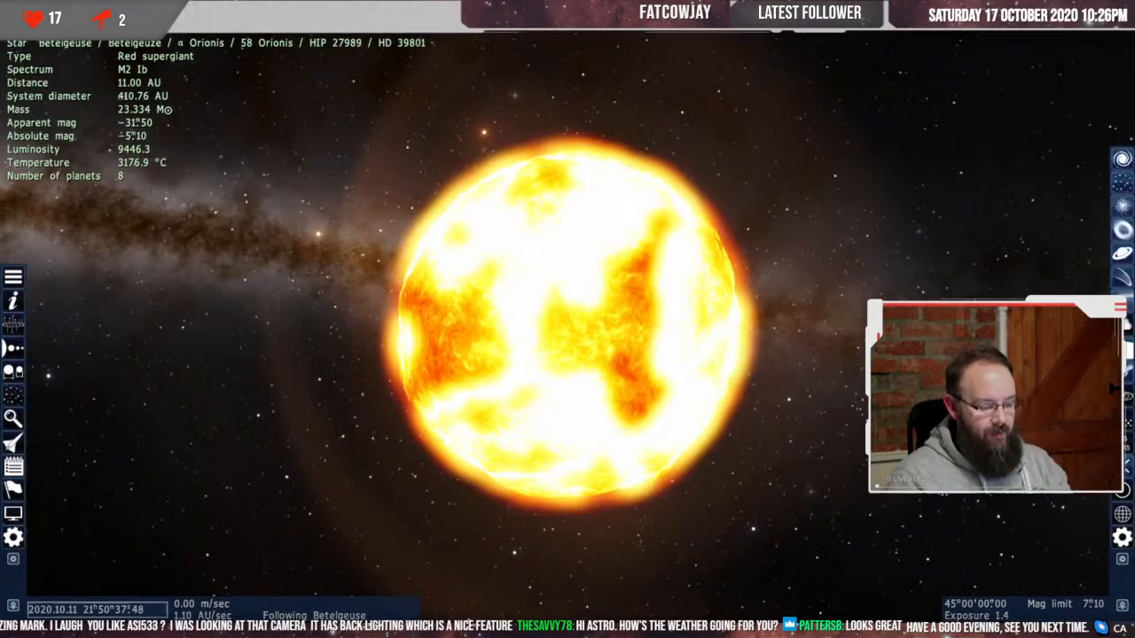
# - Orbit Betelgeuse and check the data of the two bright planets above it, ending on Betelgeuse 2
pyautogui.press('a')
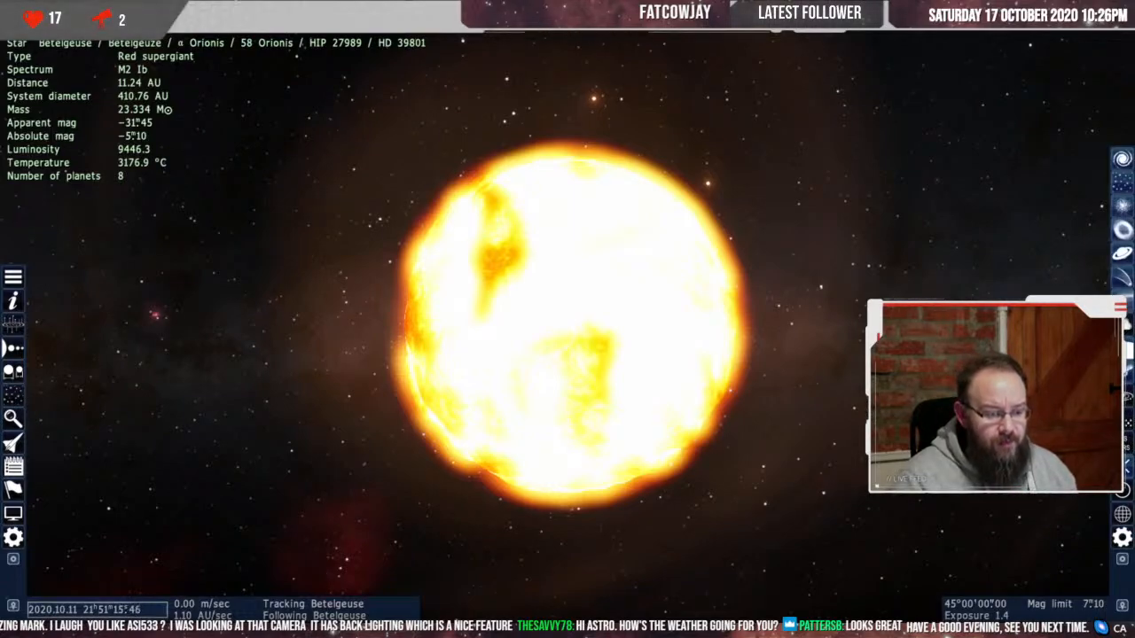
pyautogui.click(707, 183)
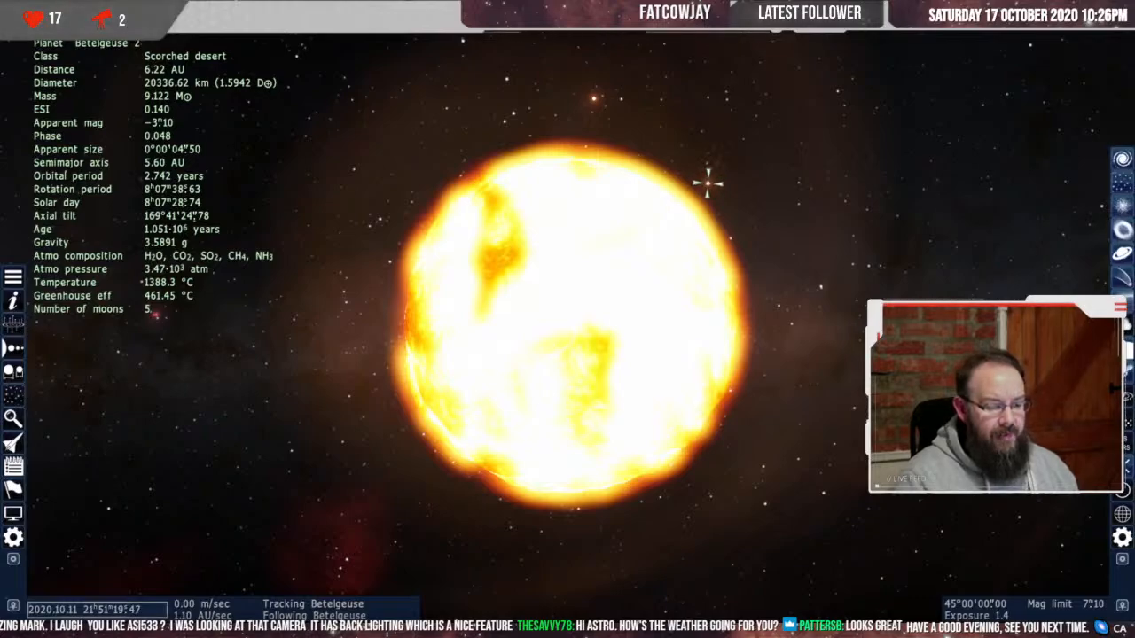
pyautogui.click(593, 98)
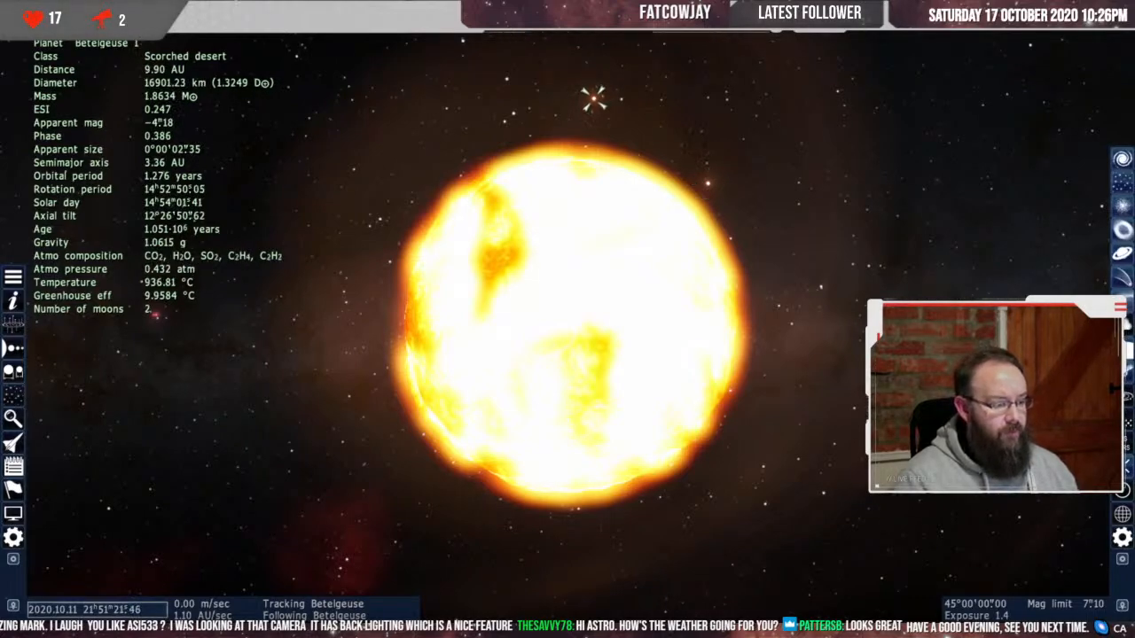
pyautogui.click(708, 183)
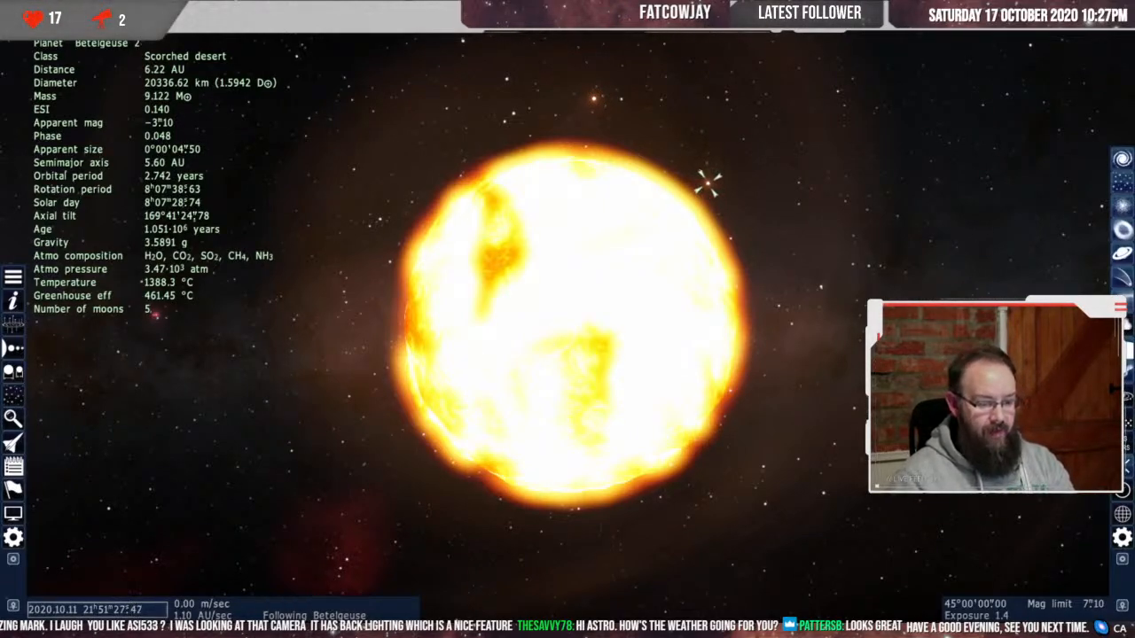
# - Move closer and travel to the planet Betelgeuse 2
pyautogui.press('w')
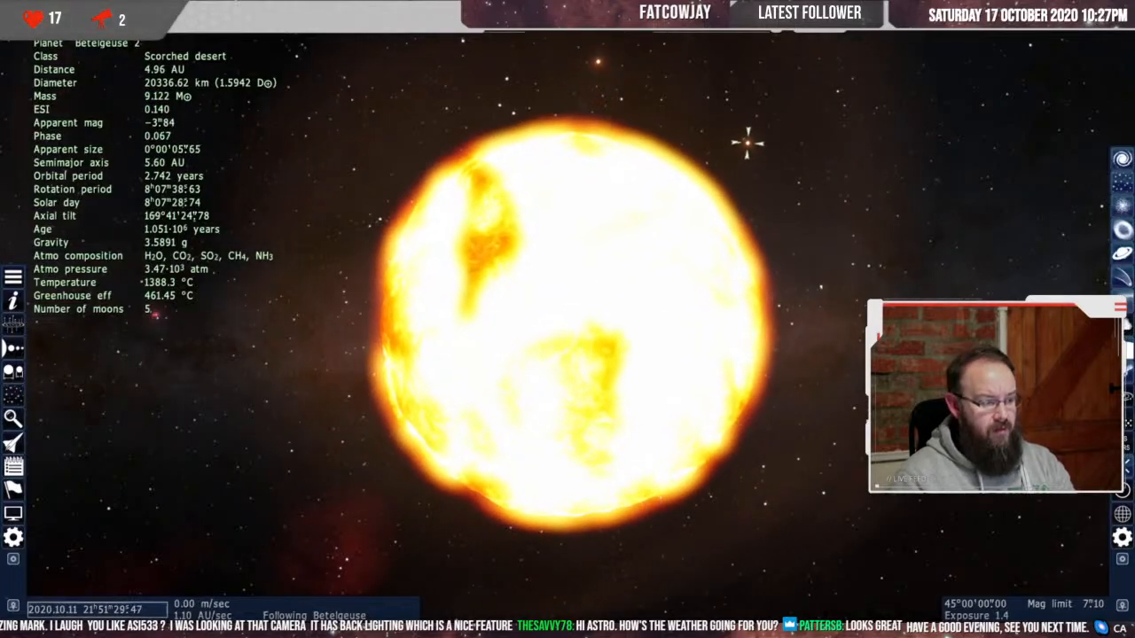
pyautogui.rightClick(748, 144)
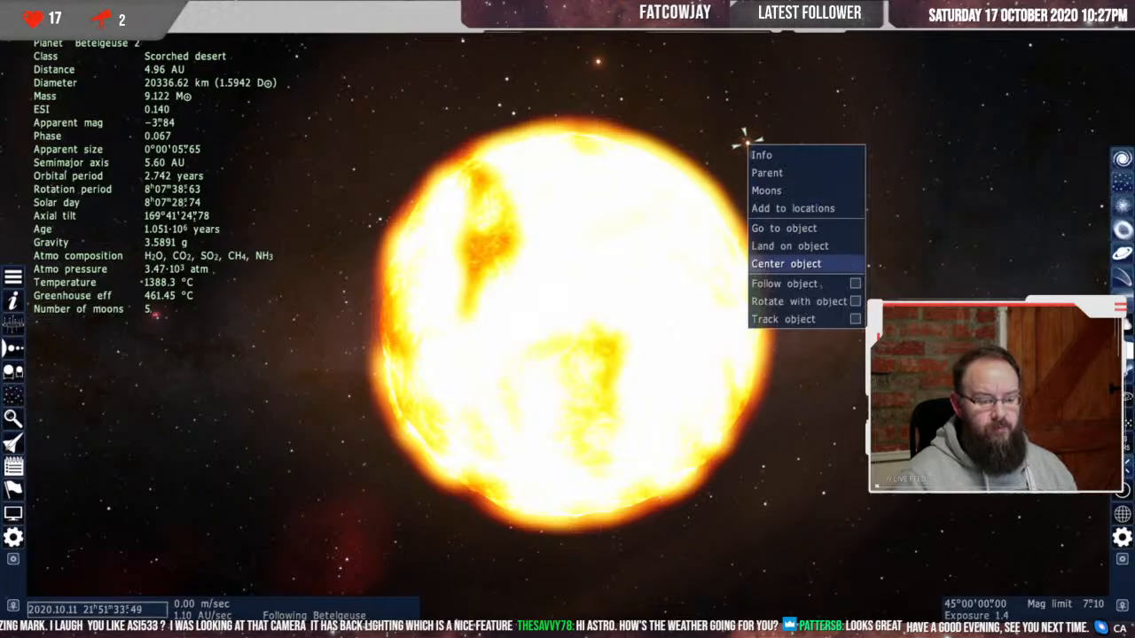
pyautogui.click(784, 228)
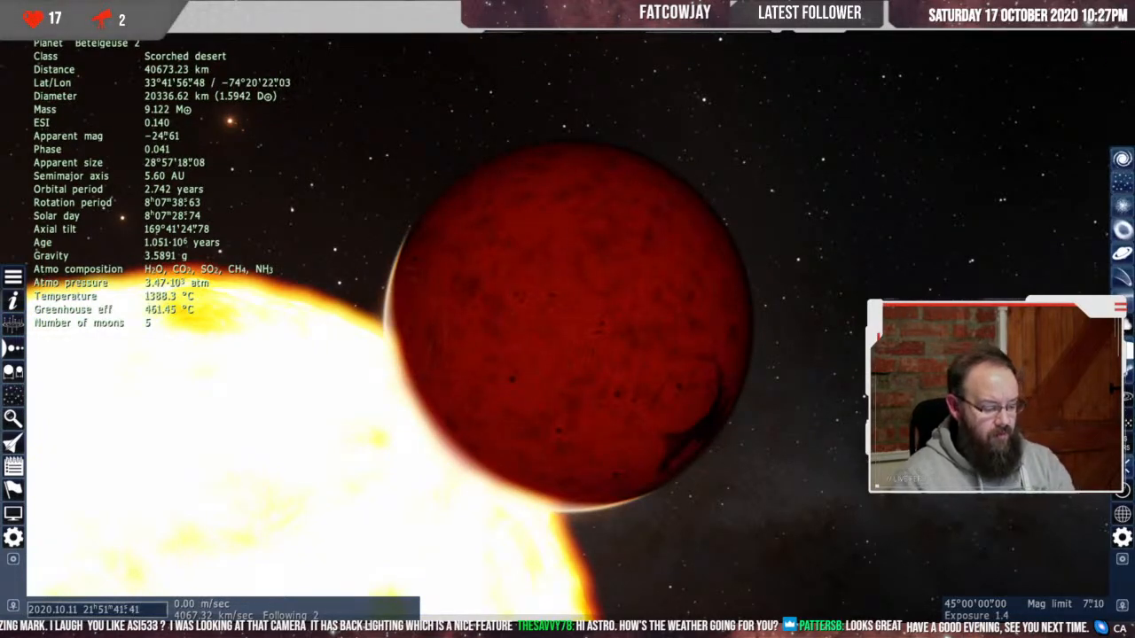
# - Track Betelgeuse 2 and orbit it to bring its sunlit edge into view
pyautogui.press('a')
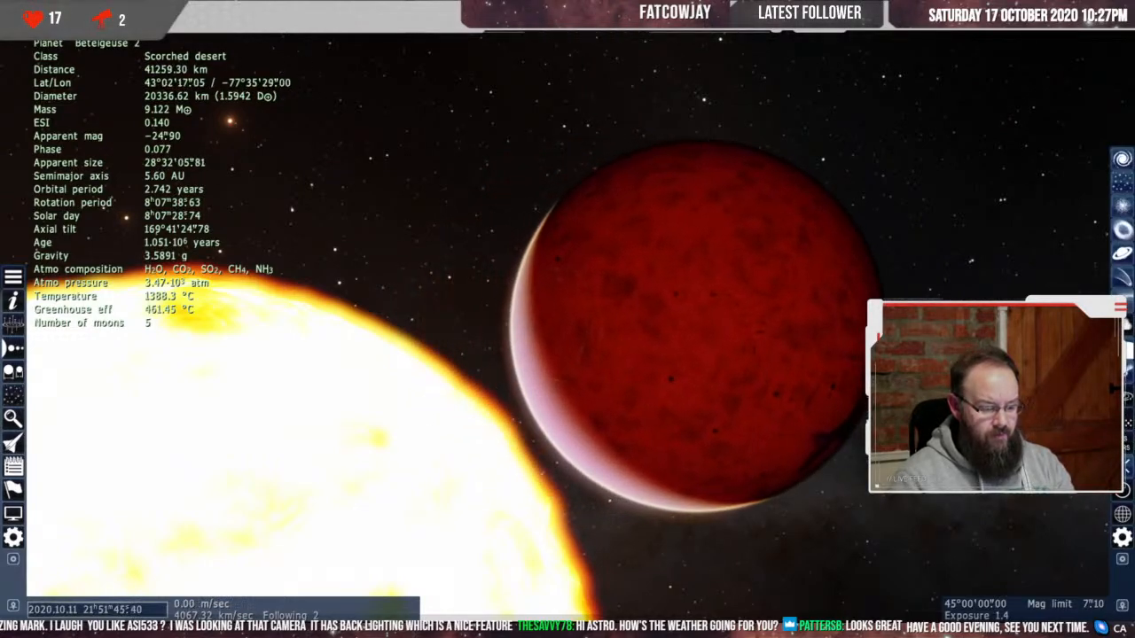
pyautogui.press('t')
pyautogui.press('a')
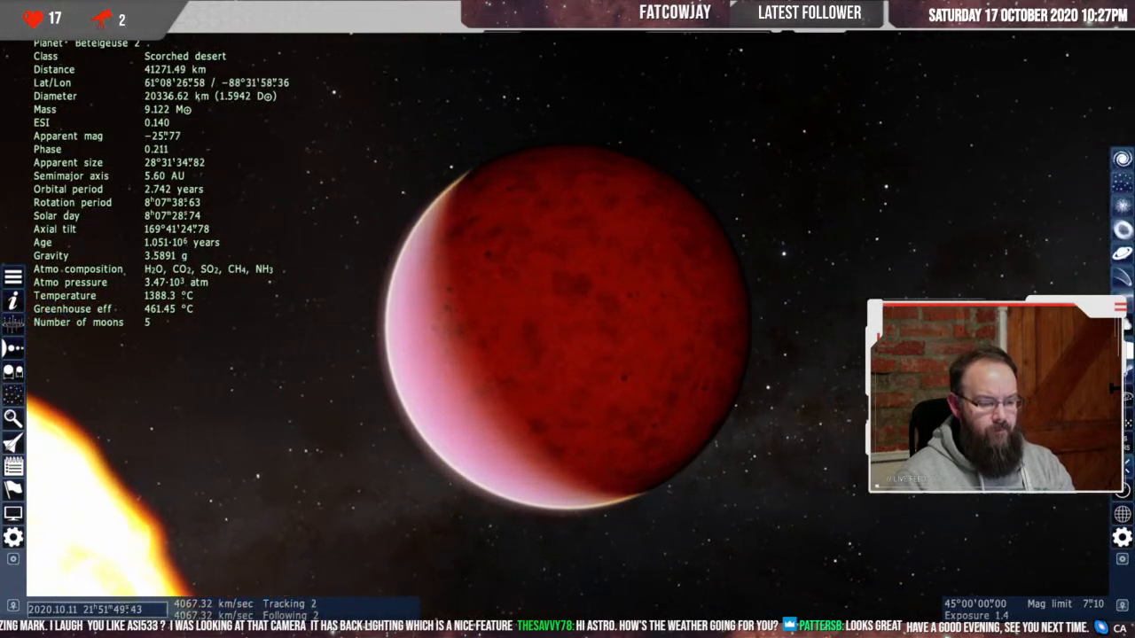
# - Approach Betelgeuse 2 and orbit it at close range to examine its dark and sunlit surface
pyautogui.scroll(5, 567, 319)
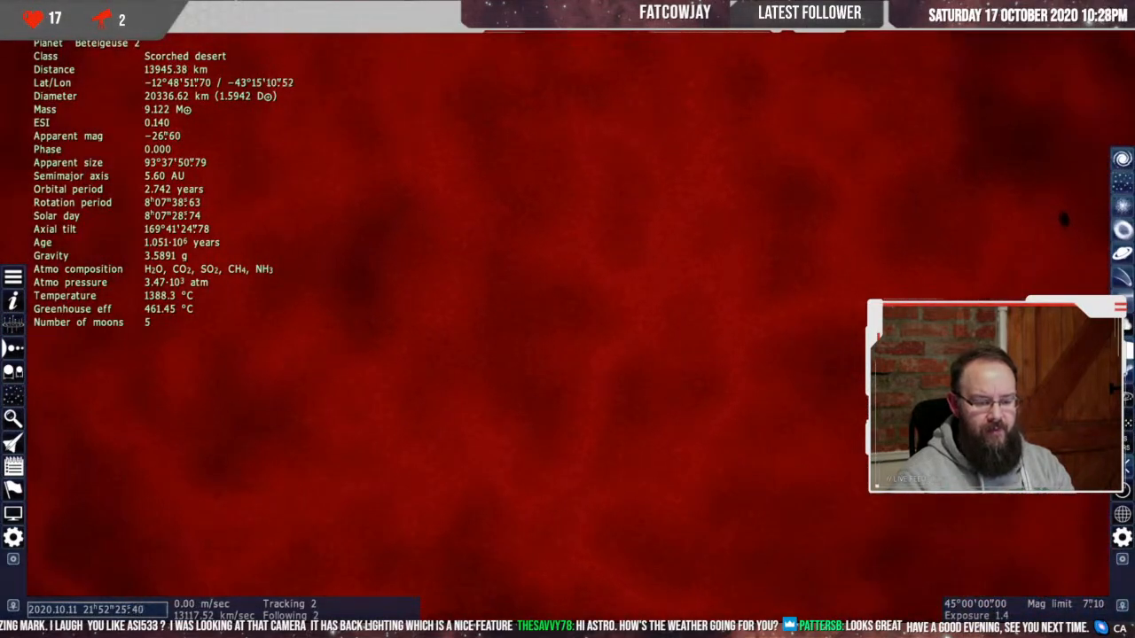
pyautogui.moveTo(568, 319); pyautogui.dragTo(54, 319)
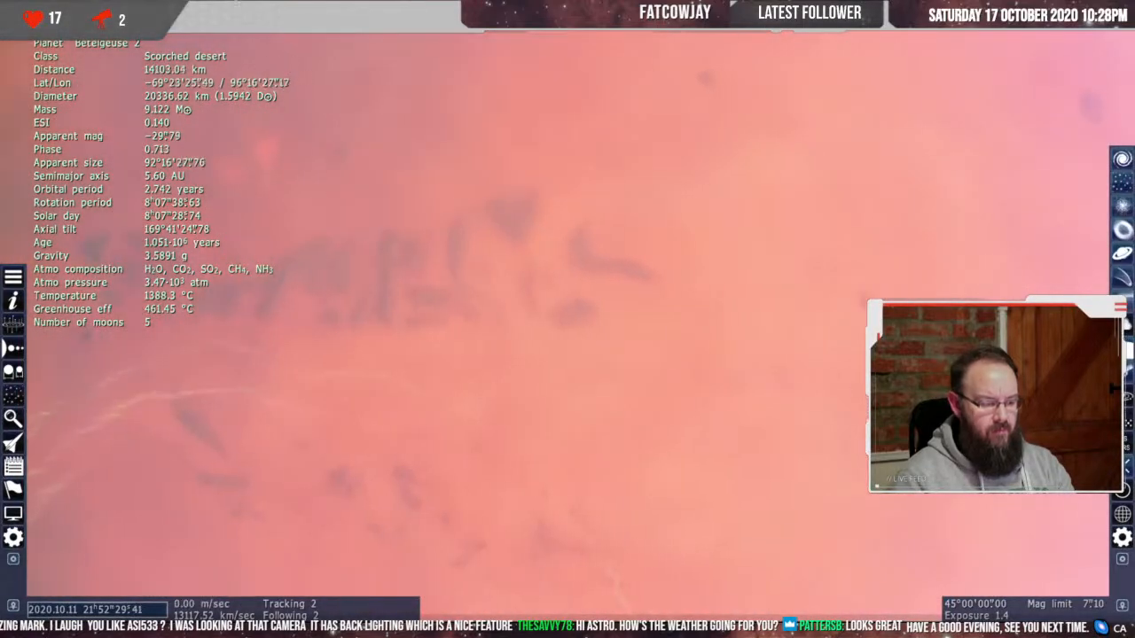
pyautogui.moveTo(513, 320); pyautogui.dragTo(763, 320)
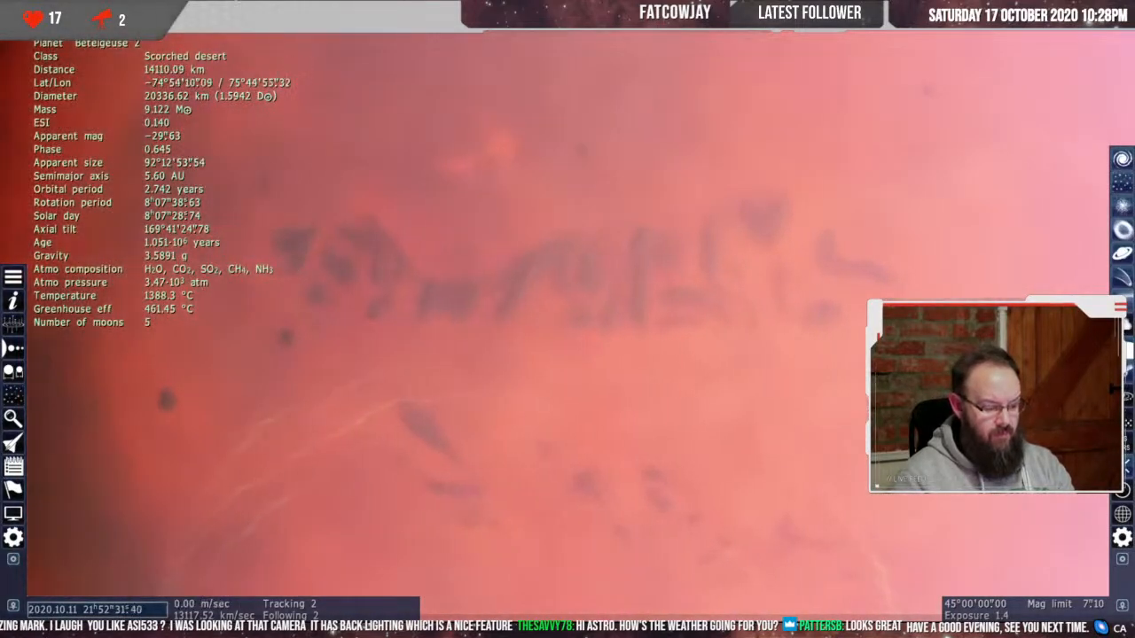
pyautogui.moveTo(568, 497); pyautogui.dragTo(608, 93)
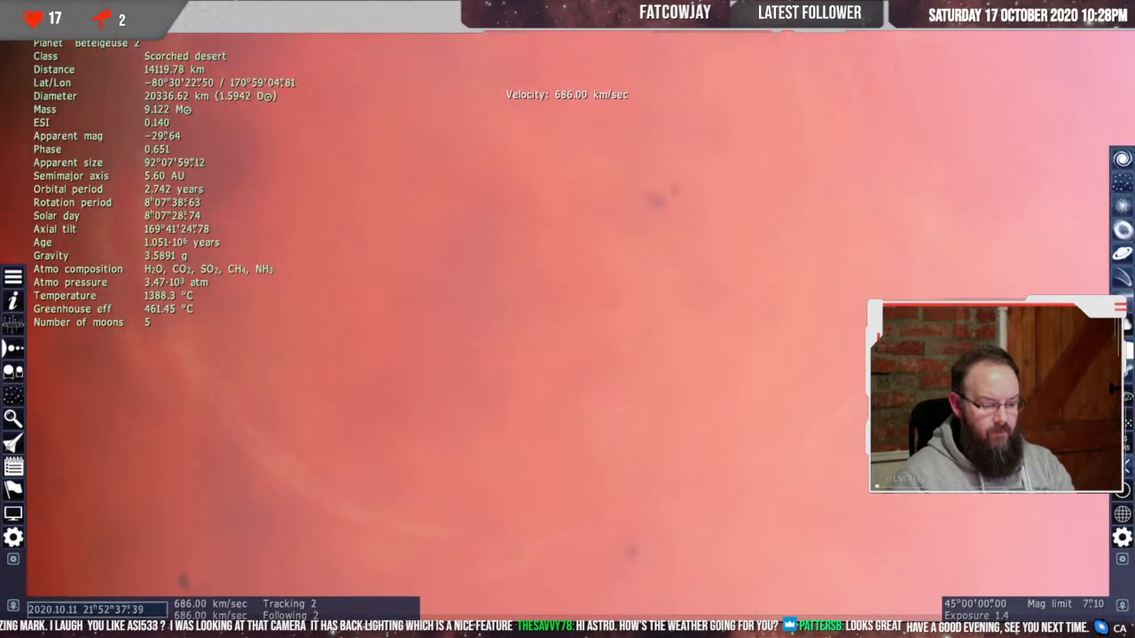
pyautogui.scroll(1, 567, 319)
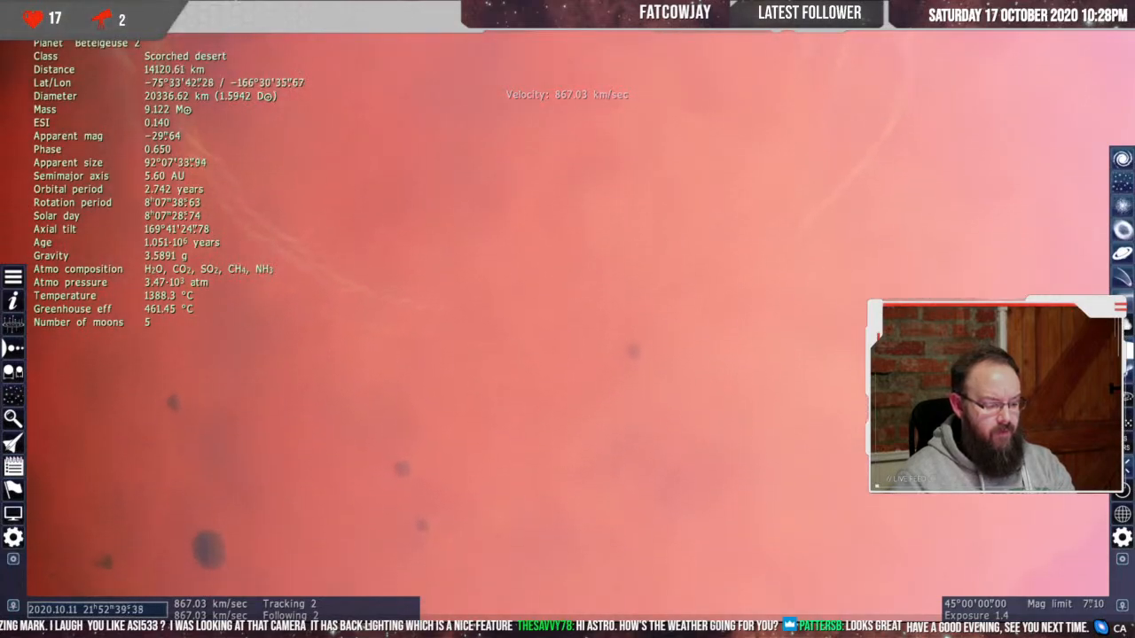
# - Back away from Betelgeuse 2 at increasing speed, past its star and out of the galaxy, to view the galaxy from outside
pyautogui.press('s')
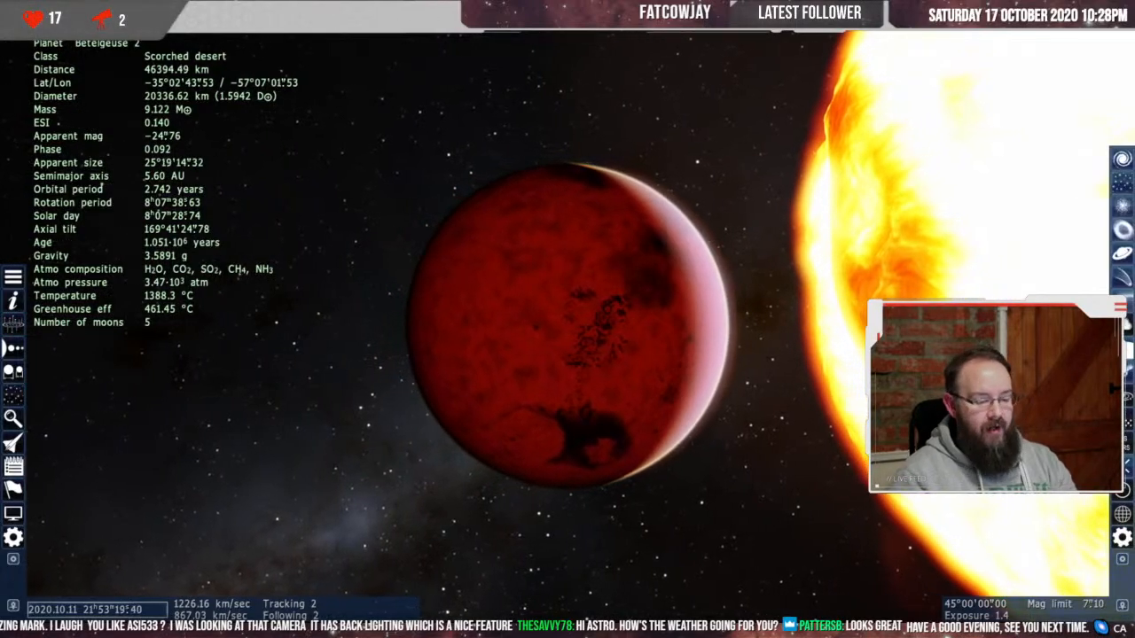
pyautogui.scroll(8, 568, 319)
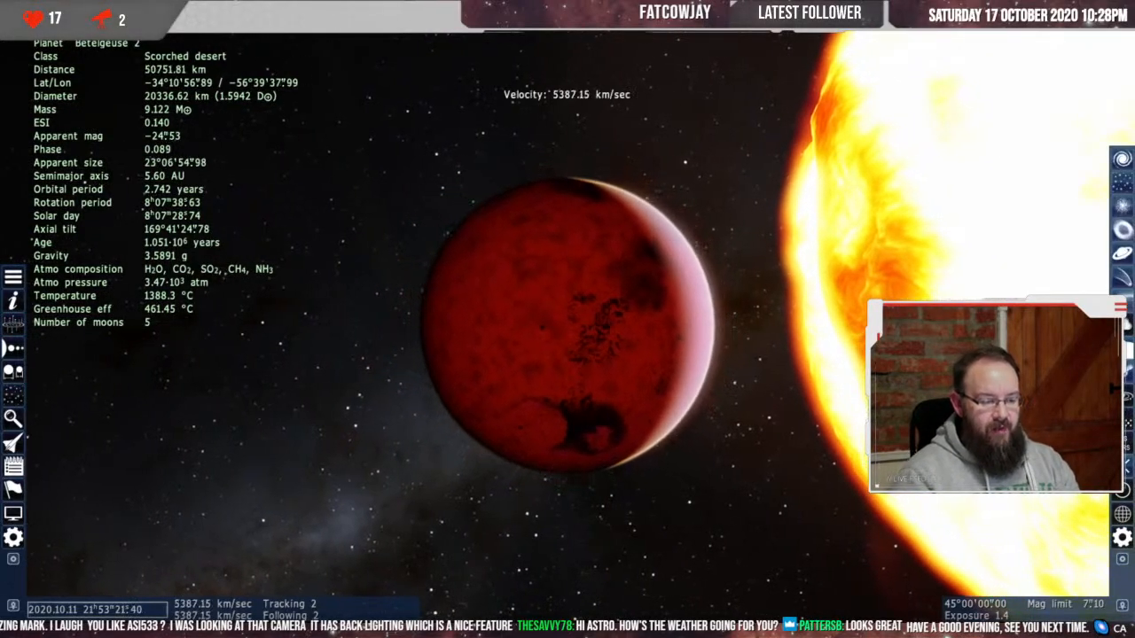
pyautogui.scroll(10, 567, 320)
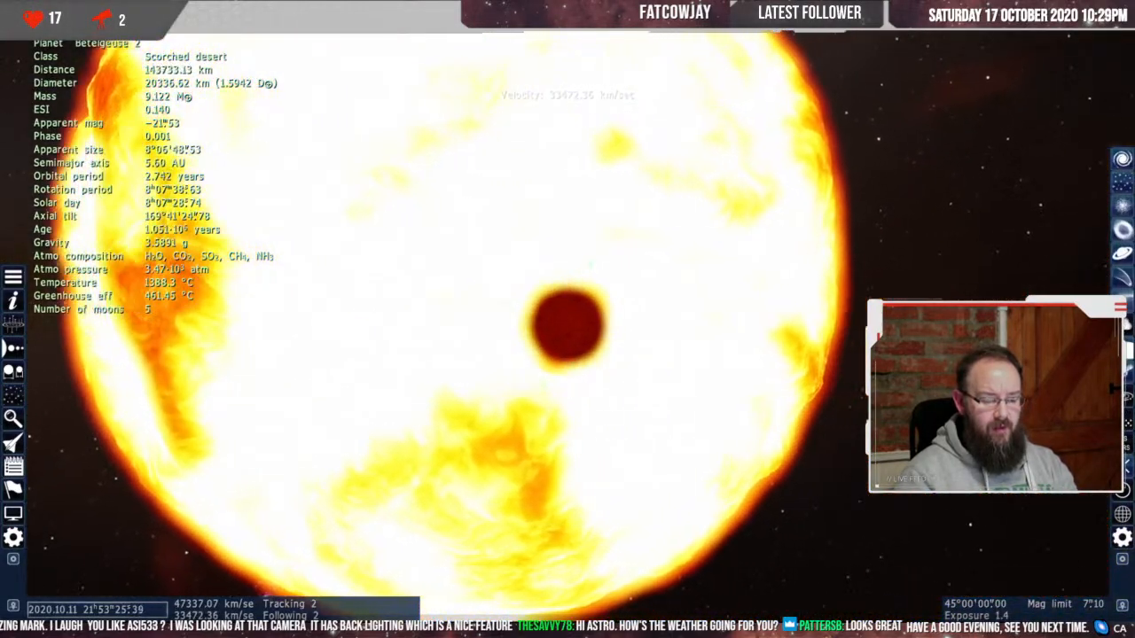
pyautogui.scroll(5, 567, 320)
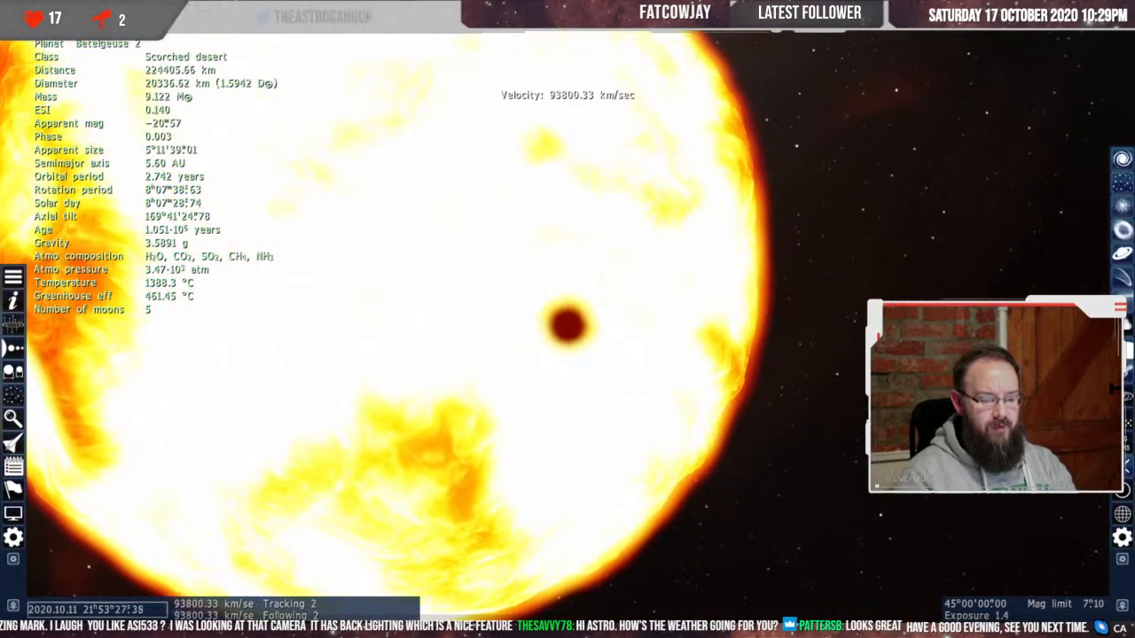
pyautogui.scroll(4, 567, 319)
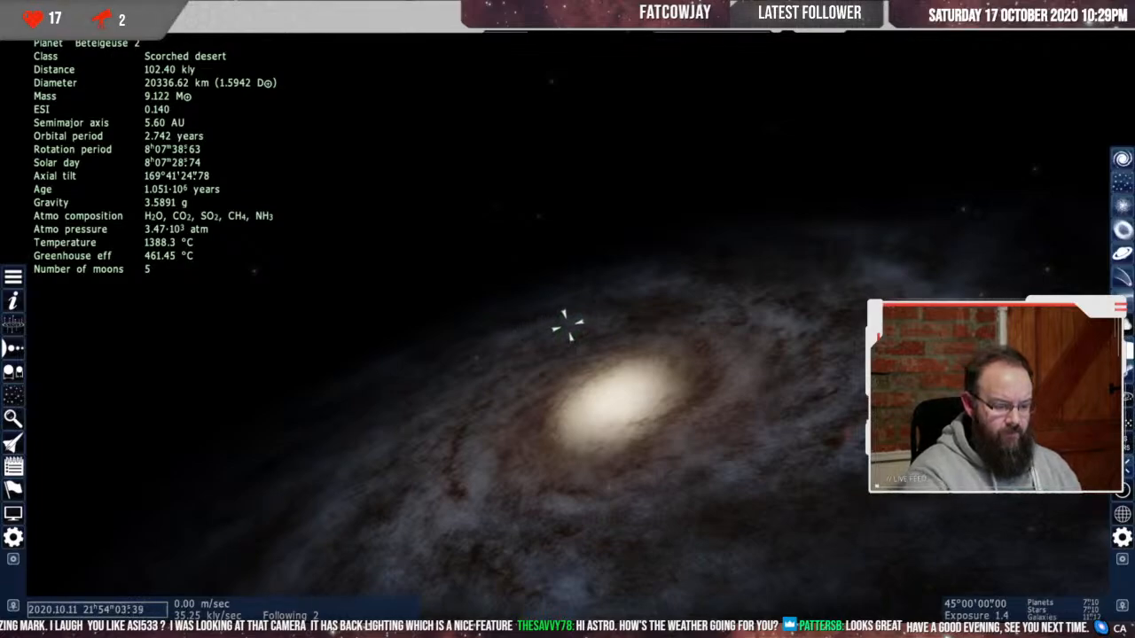
pyautogui.moveTo(567, 326)
pyautogui.mouseDown()
pyautogui.moveTo(582, 357)
pyautogui.moveTo(542, 225)
pyautogui.moveTo(502, 216)
pyautogui.moveTo(512, 198)
pyautogui.mouseUp()
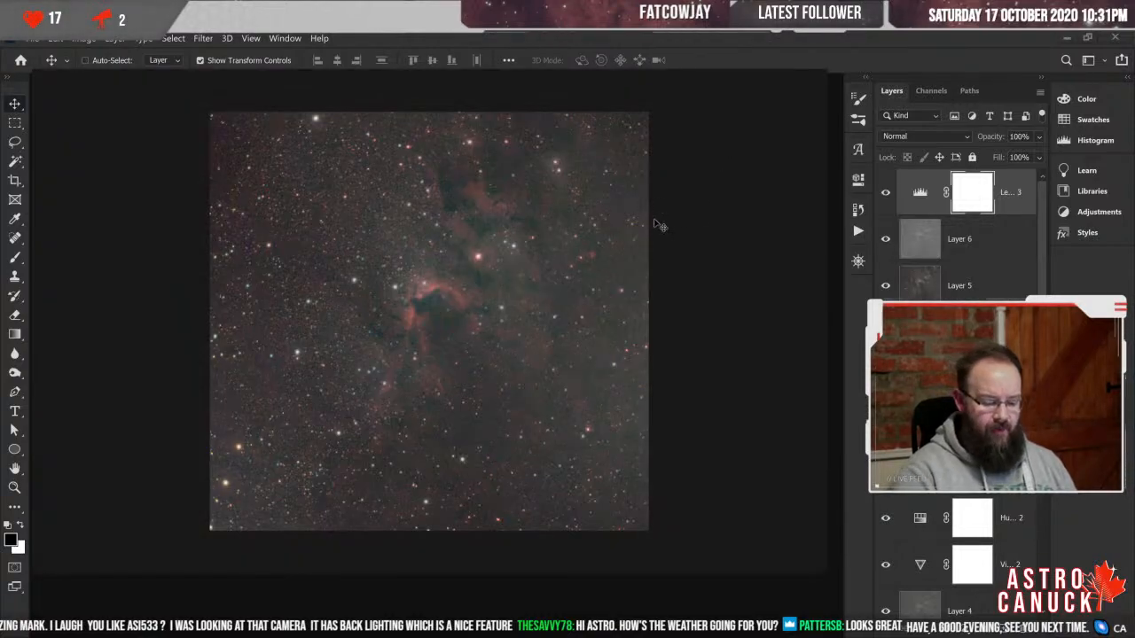
# - Switch to Photoshop and enlarge the view of the red nebula image for inspection
pyautogui.hotkey('ctrl', '+')
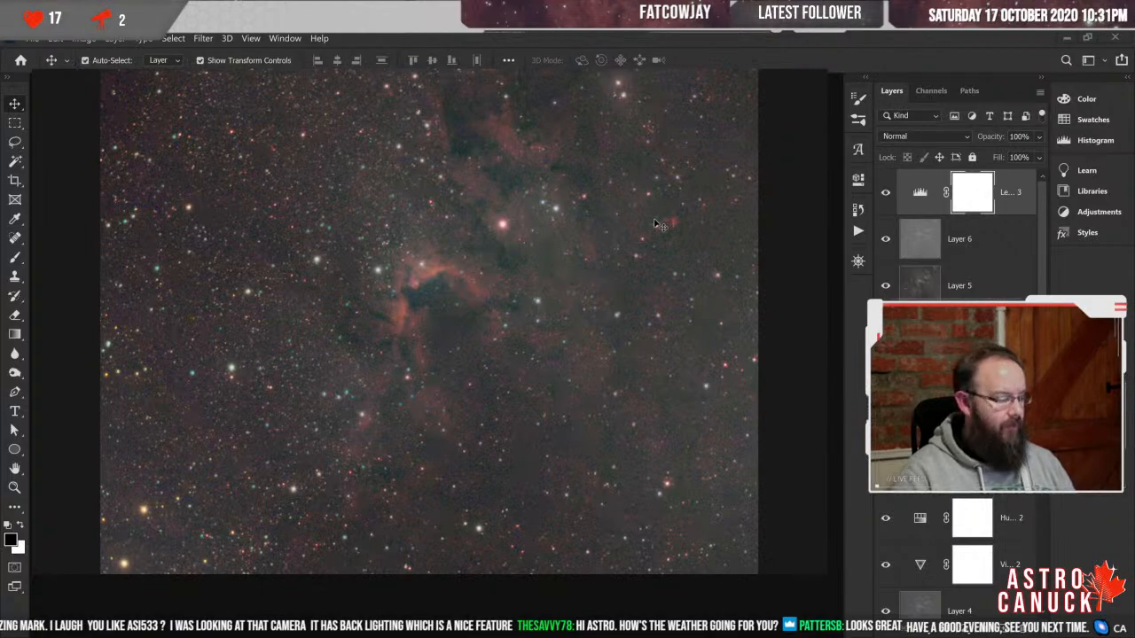